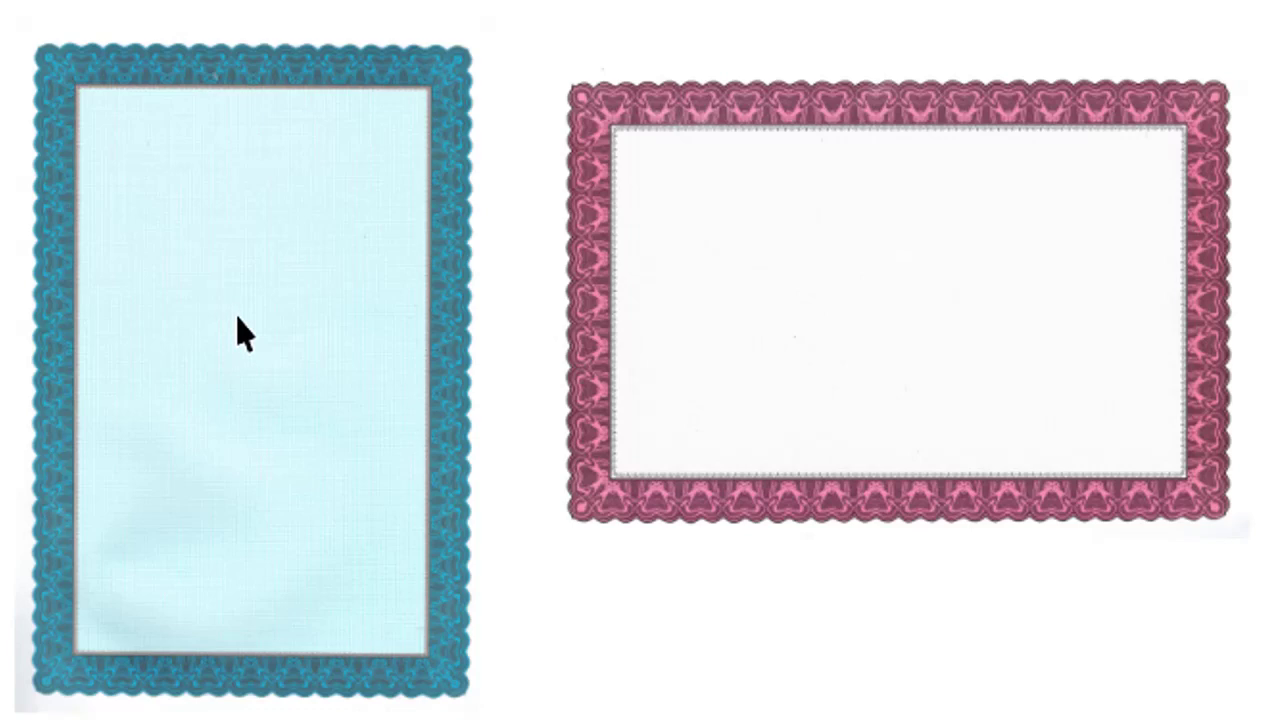
- Draw a rectangle tightly enclosing the pink certificate border image, then deselect it
left_click(836, 309)
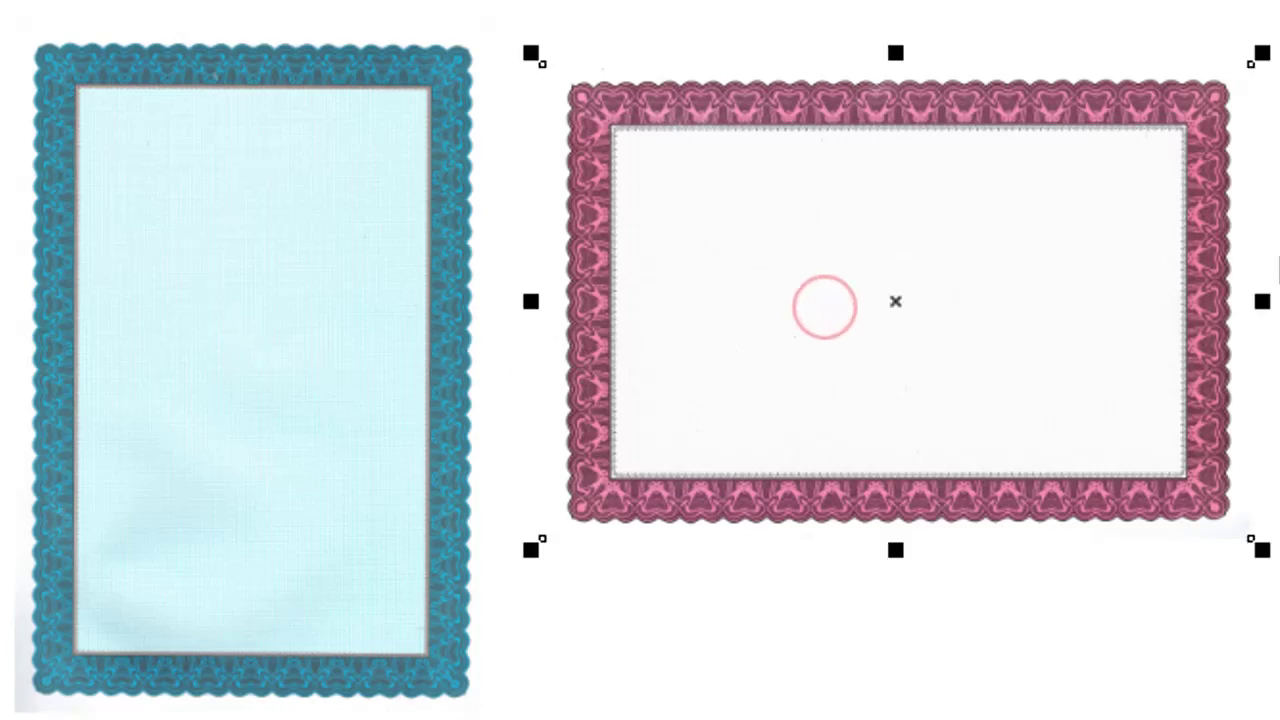
scroll(1268, 237, "up", 2)
scroll(1268, 237, "down", 2)
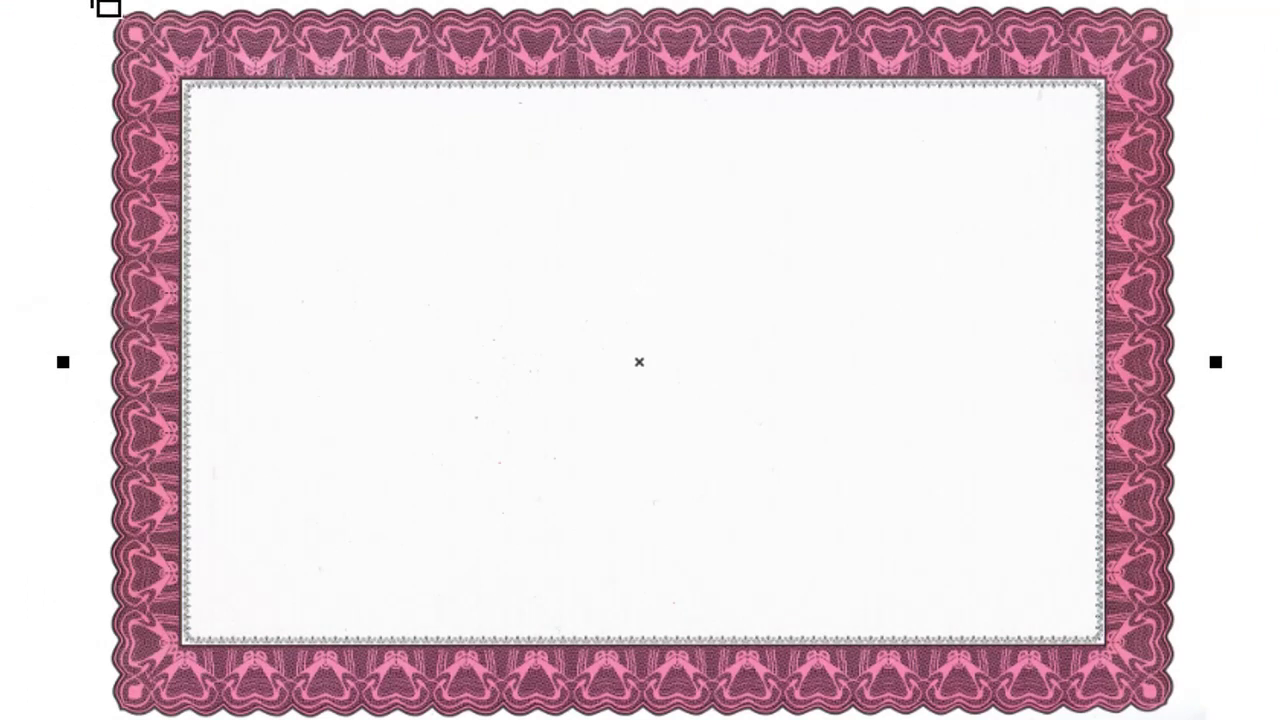
mouse_move(72, 2)
left_mouse_down()
mouse_move(826, 545)
mouse_move(1208, 651)
left_mouse_up()
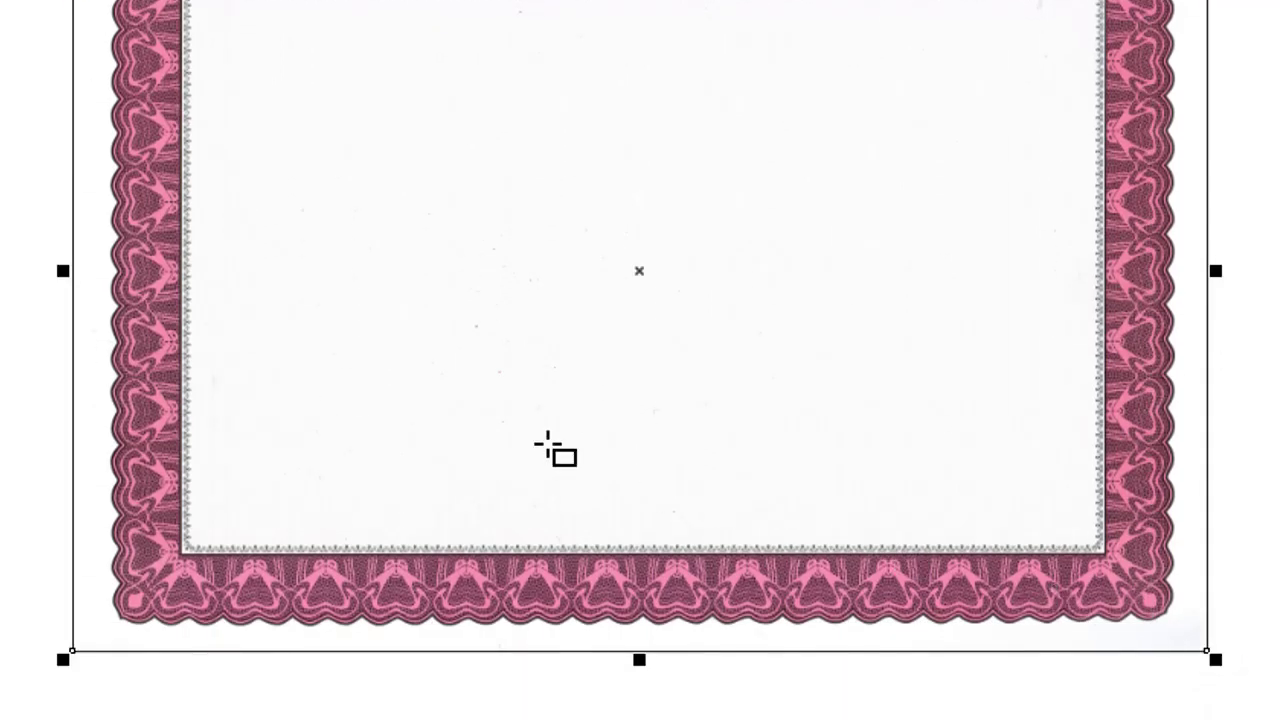
scroll(557, 449, "up", 3)
scroll(484, 438, "up", 3)
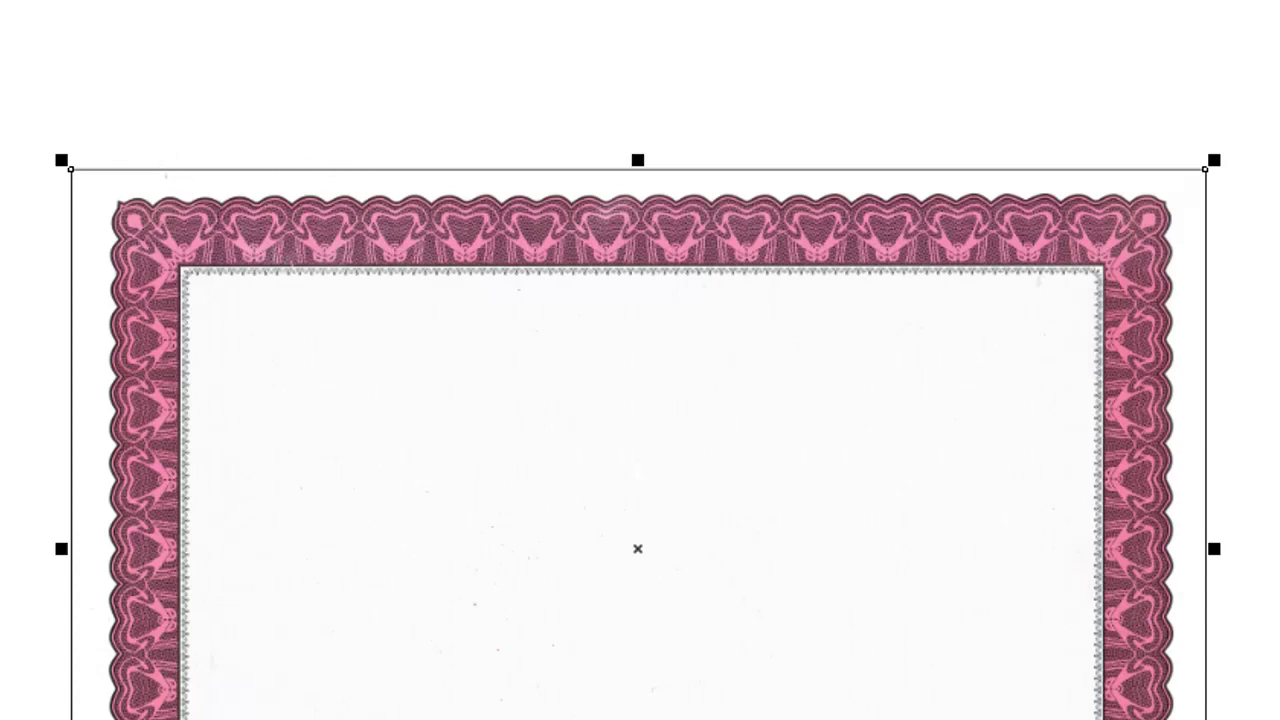
left_click(124, 55)
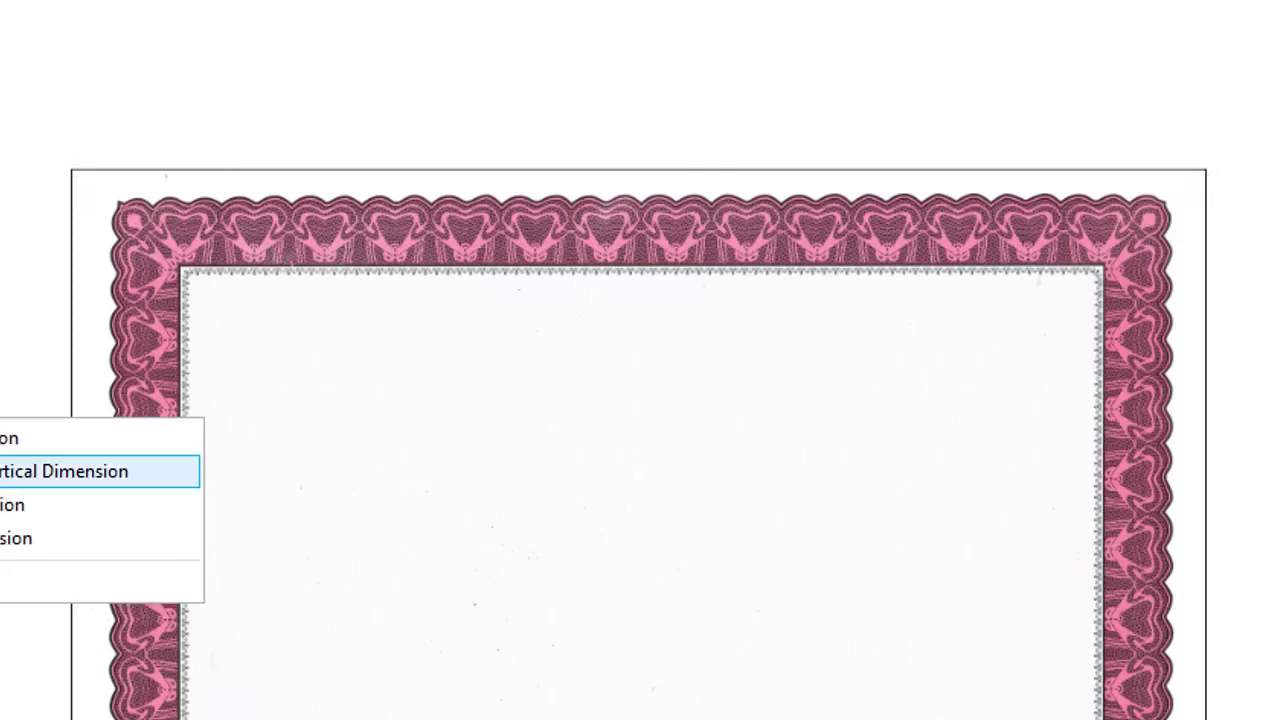
- Dimension the rectangle's top edge corner to corner, placing the 314,96 mm label above the certificate
left_click(60, 471)
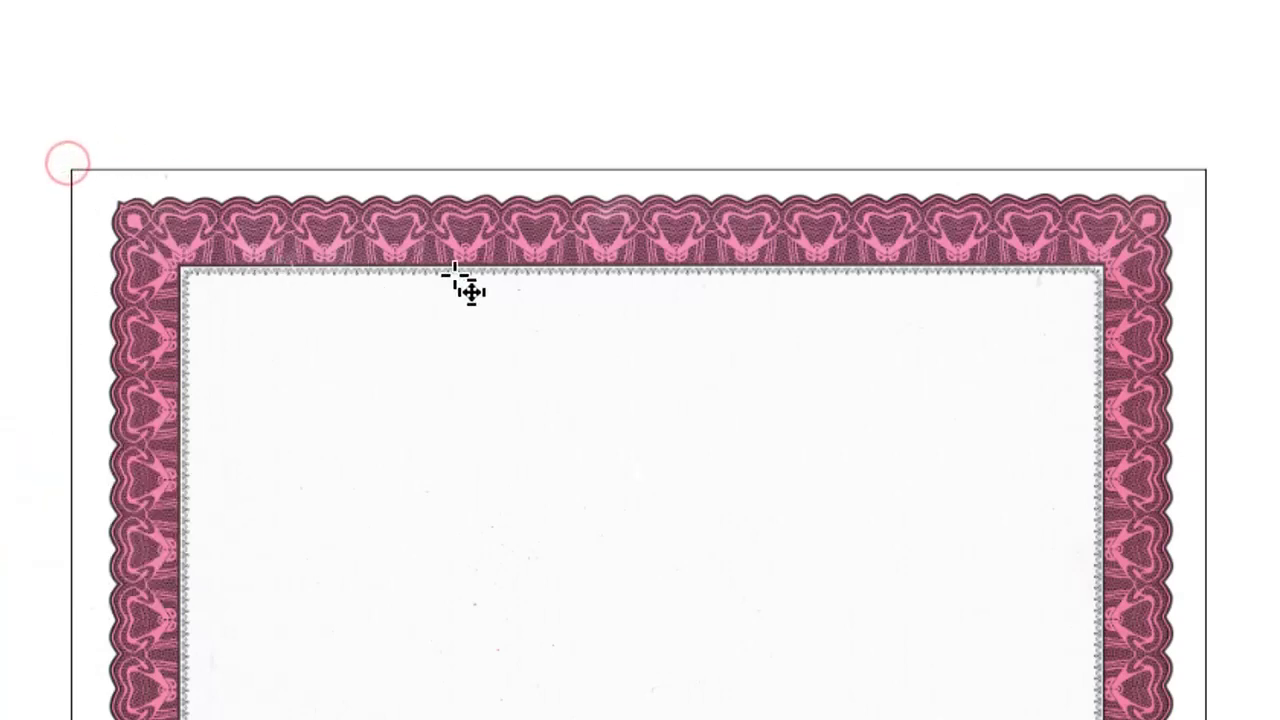
left_click(72, 170)
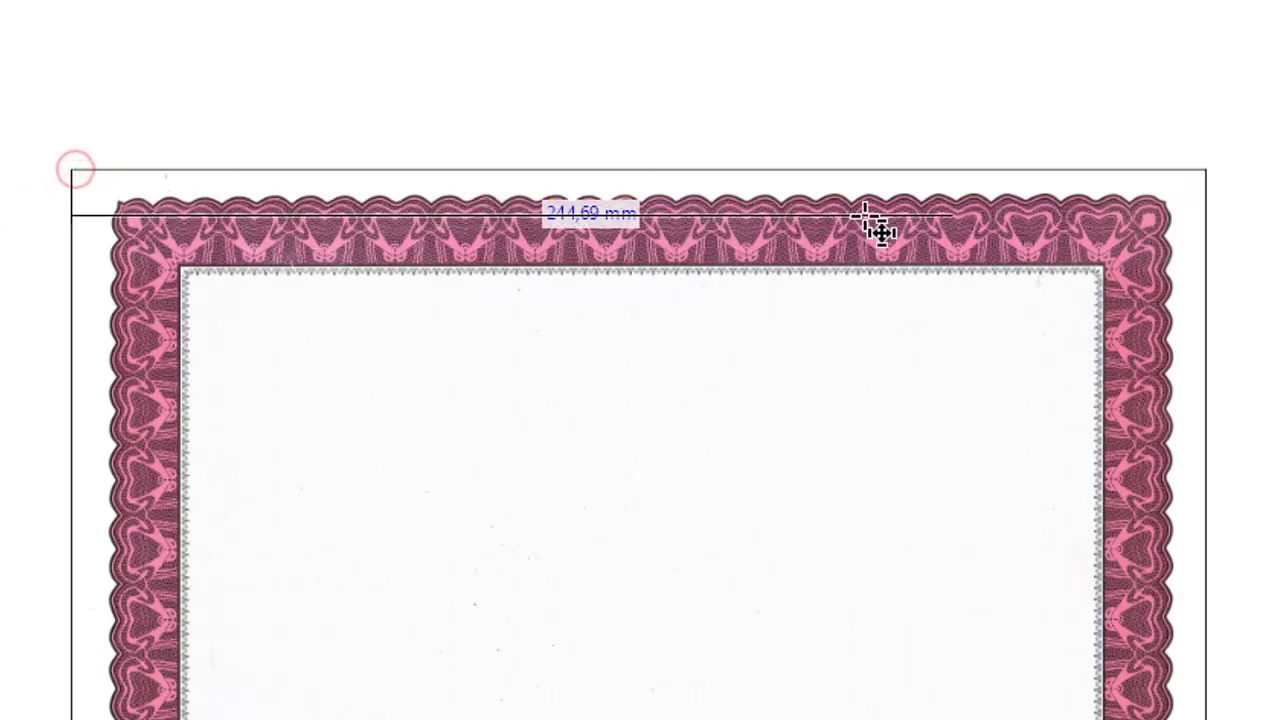
left_click(1205, 170)
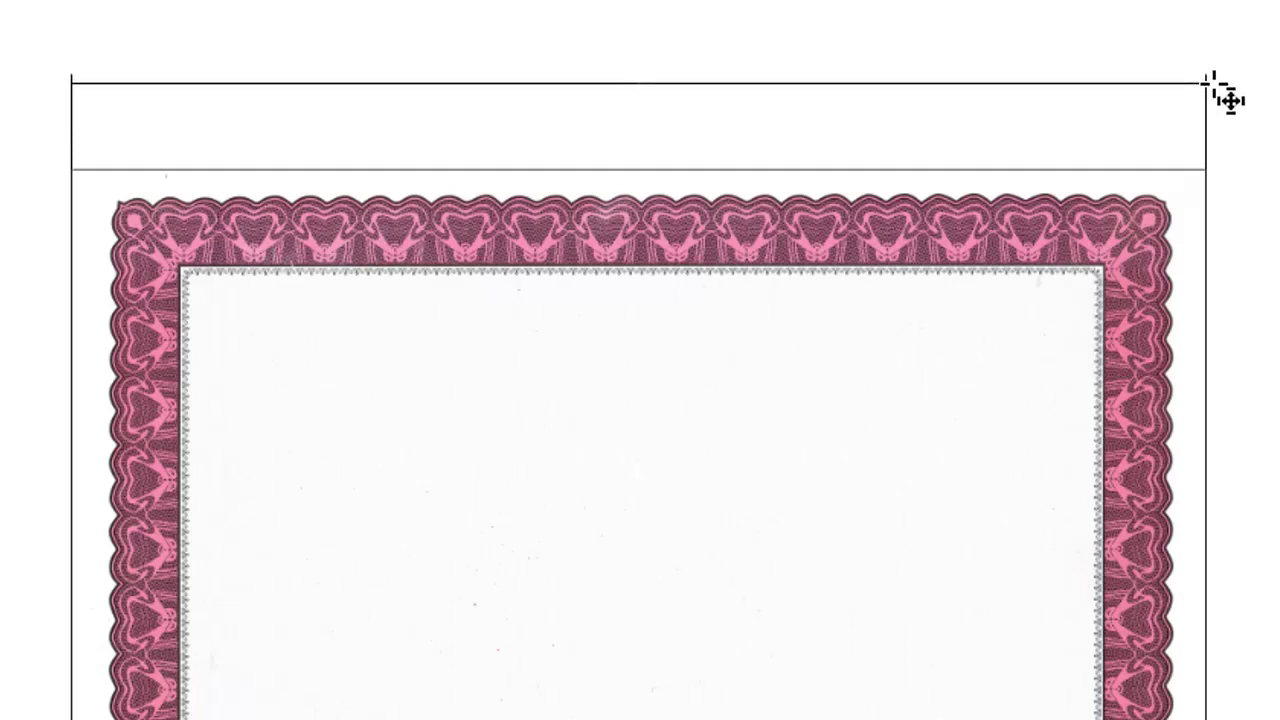
left_click(1212, 79)
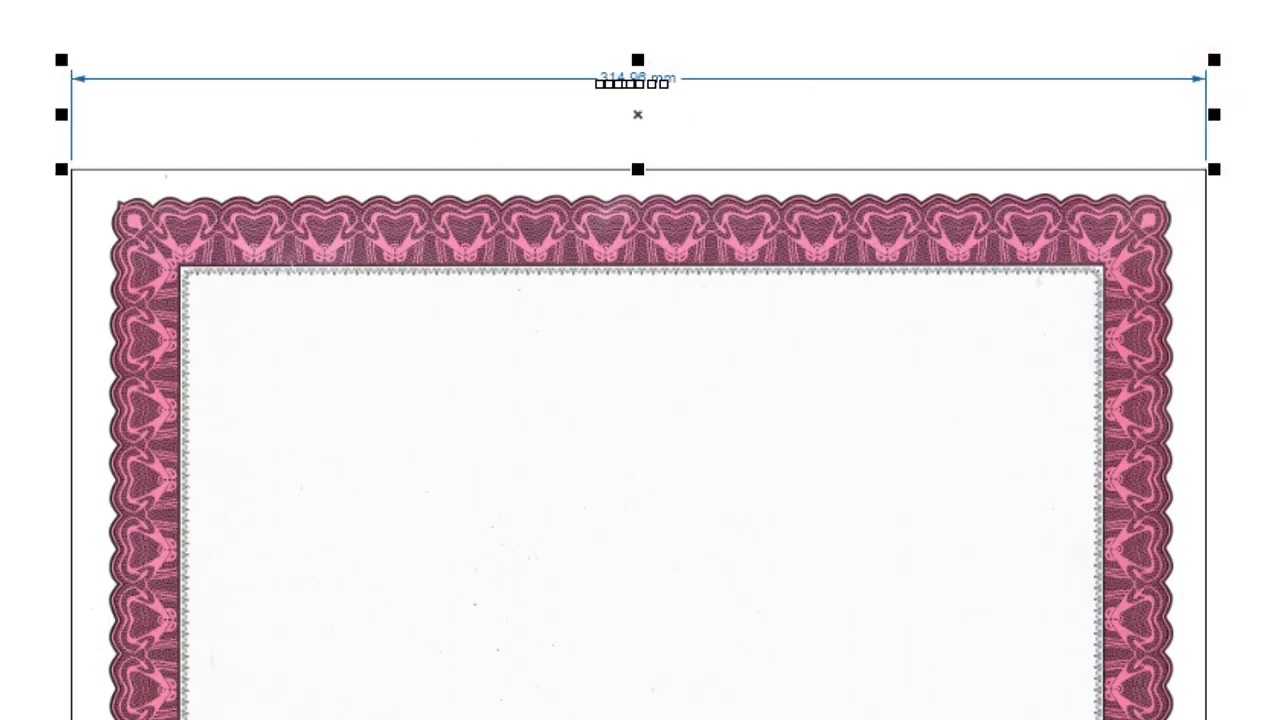
left_click(4, 115)
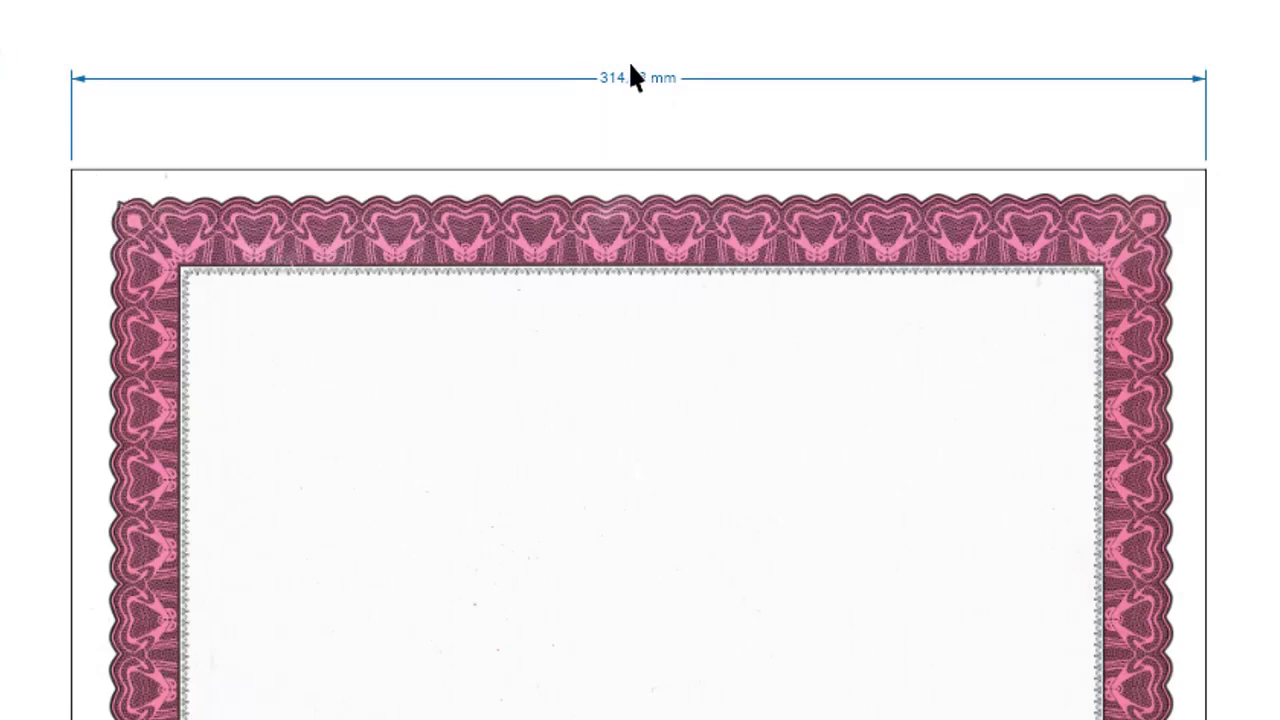
scroll(631, 72, "up", 3)
scroll(643, 92, "down", 3)
scroll(638, 85, "up", 3)
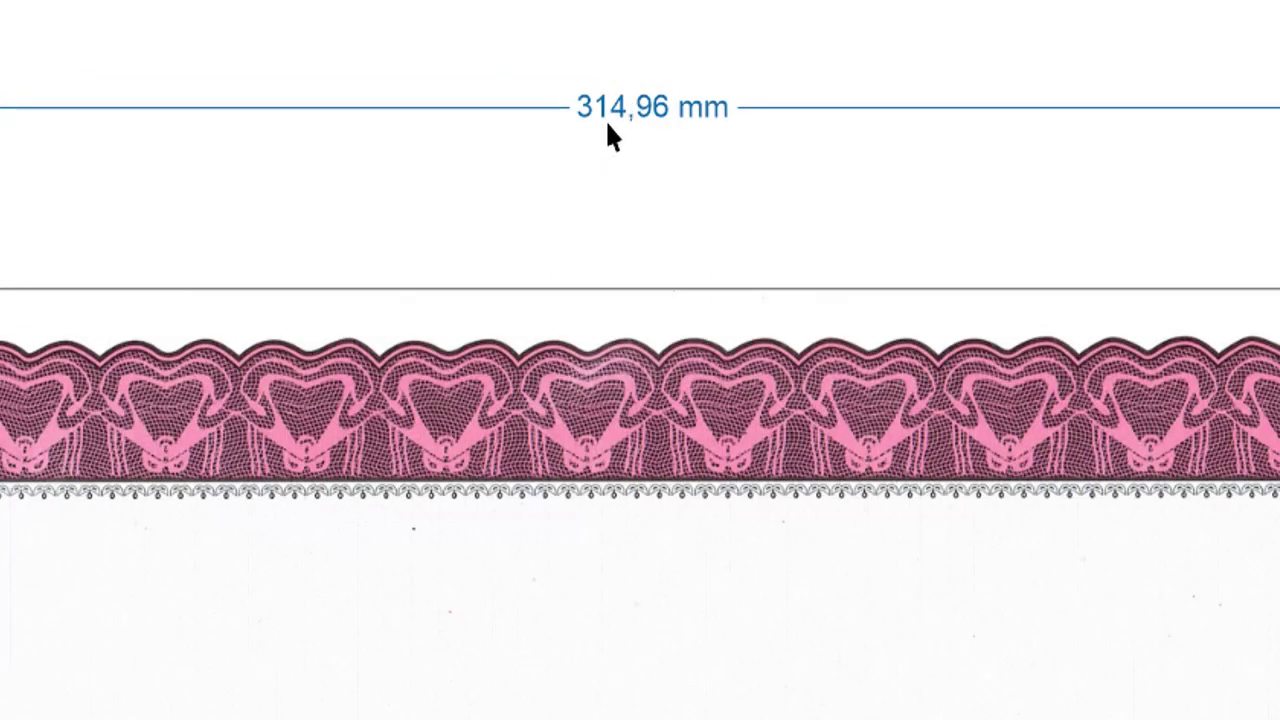
scroll(608, 130, "down", 3)
left_click_drag(248, 272, 234, 166)
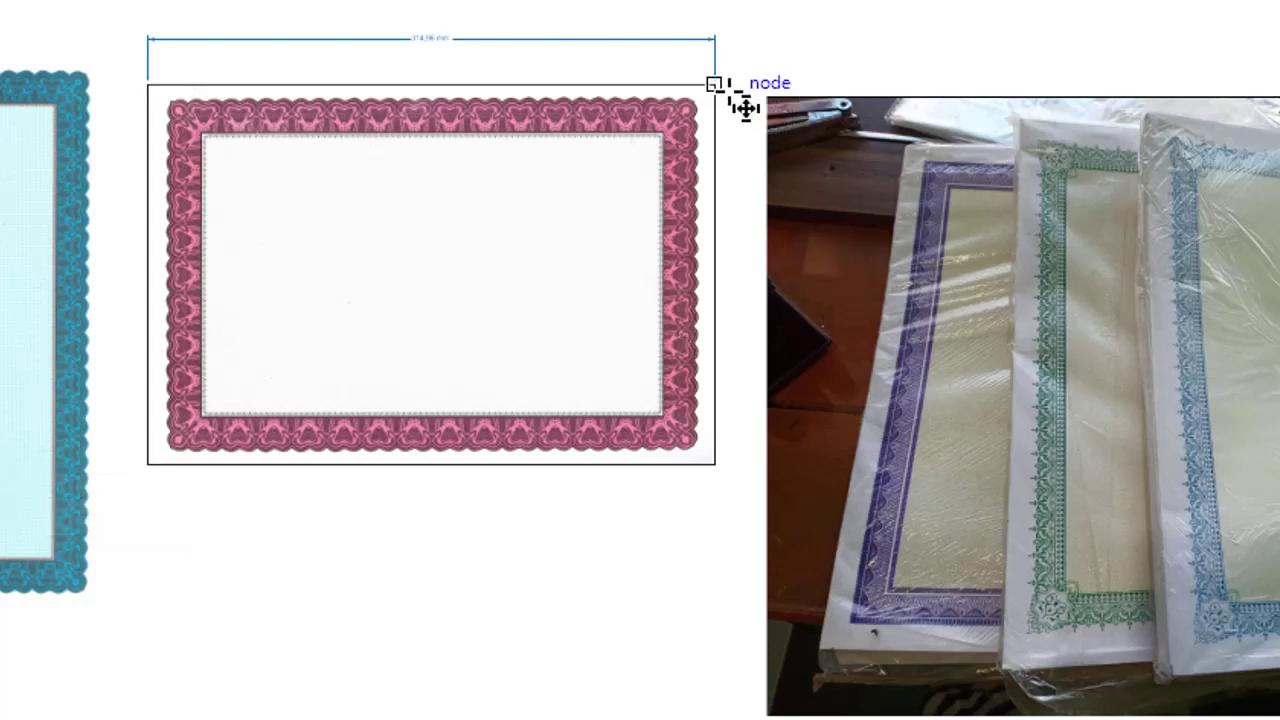
- Add a 211,84 mm height dimension along the rectangle's right edge, placed right of the page
left_click_drag(714, 84, 714, 463)
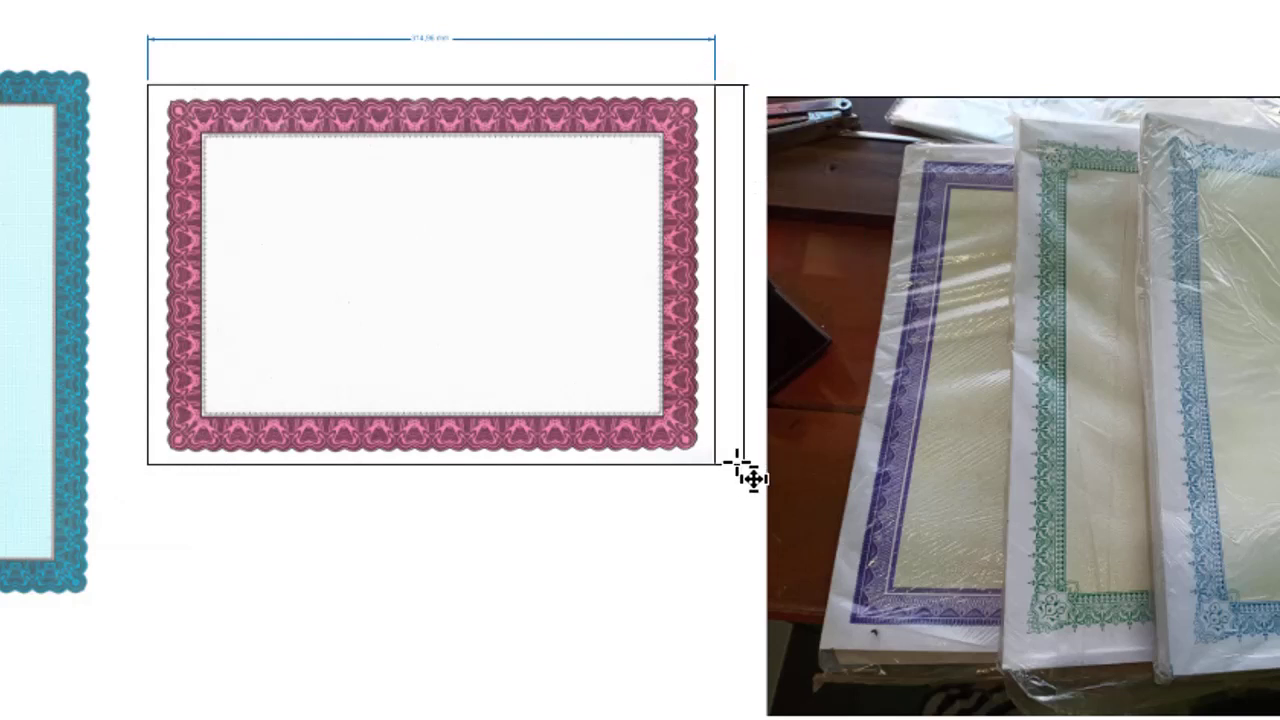
left_click(757, 463)
scroll(793, 258, "up", 2)
scroll(800, 265, "up", 2)
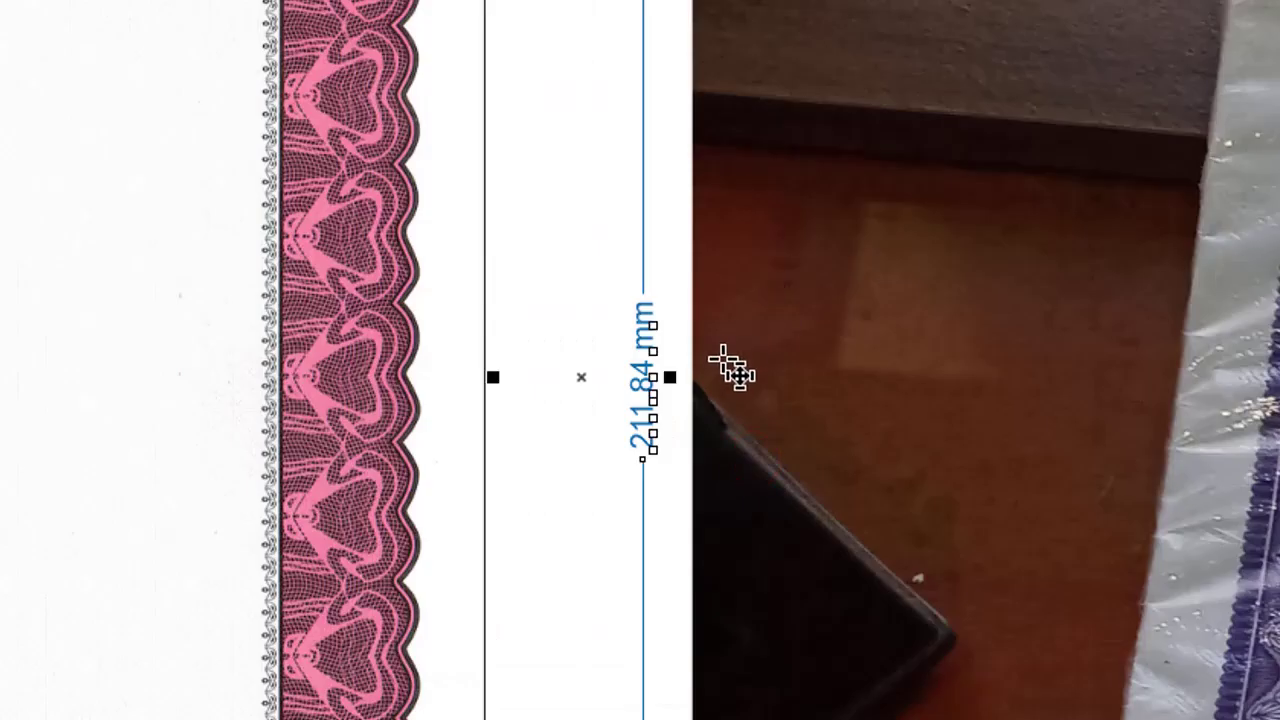
scroll(689, 466, "up", 2)
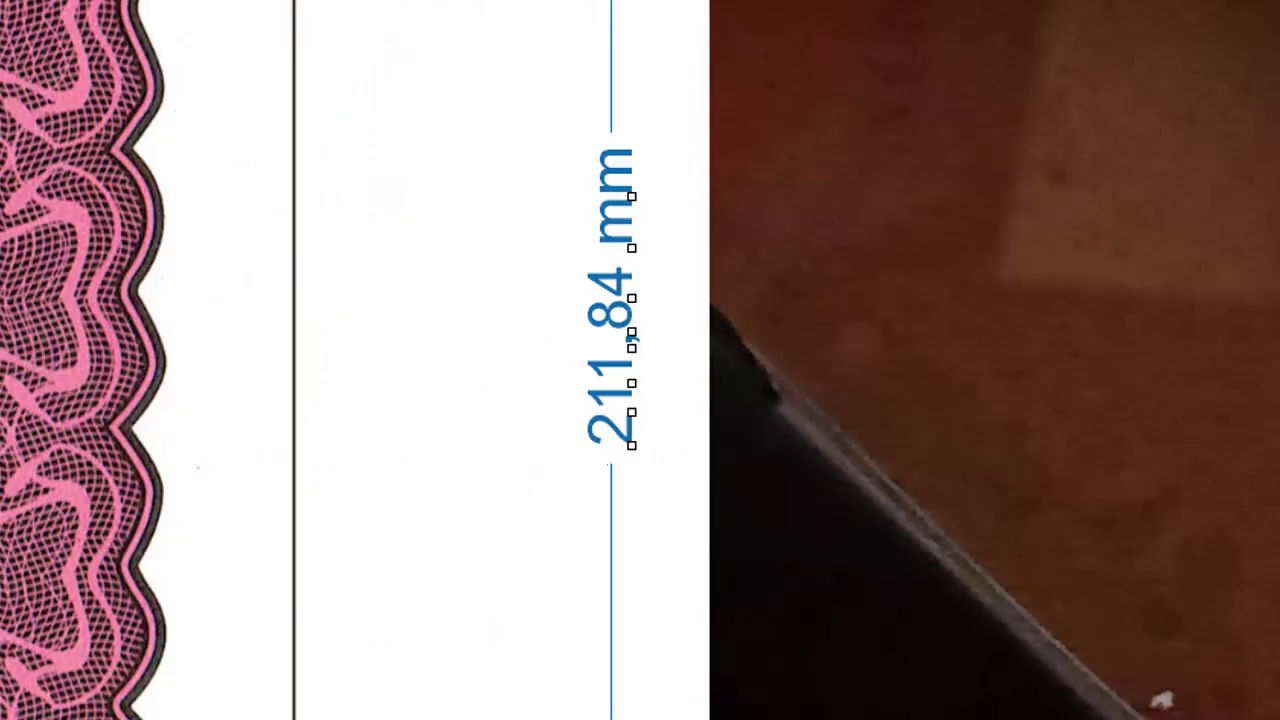
left_click(523, 421)
- Bring the certificate border back into view and select the pink certificate image
scroll(620, 395, "down", 2)
scroll(610, 390, "down", 3)
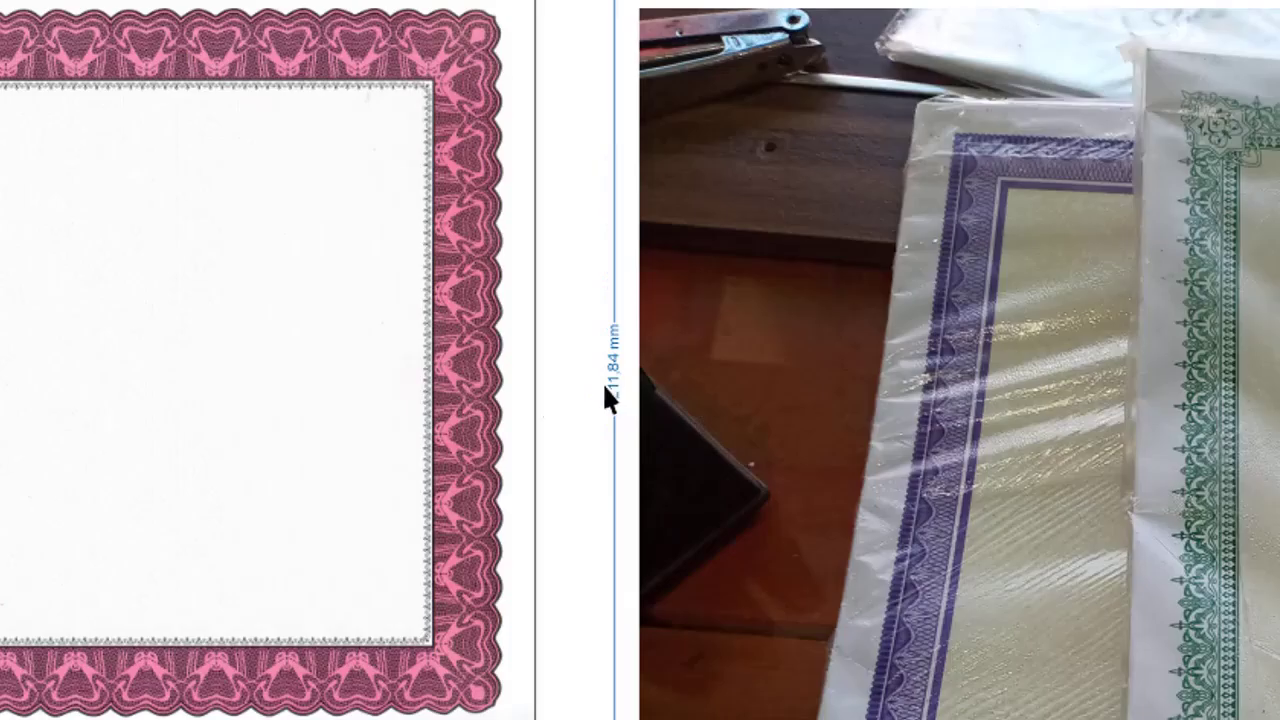
scroll(590, 350, "down", 2)
scroll(189, 230, "up", 3)
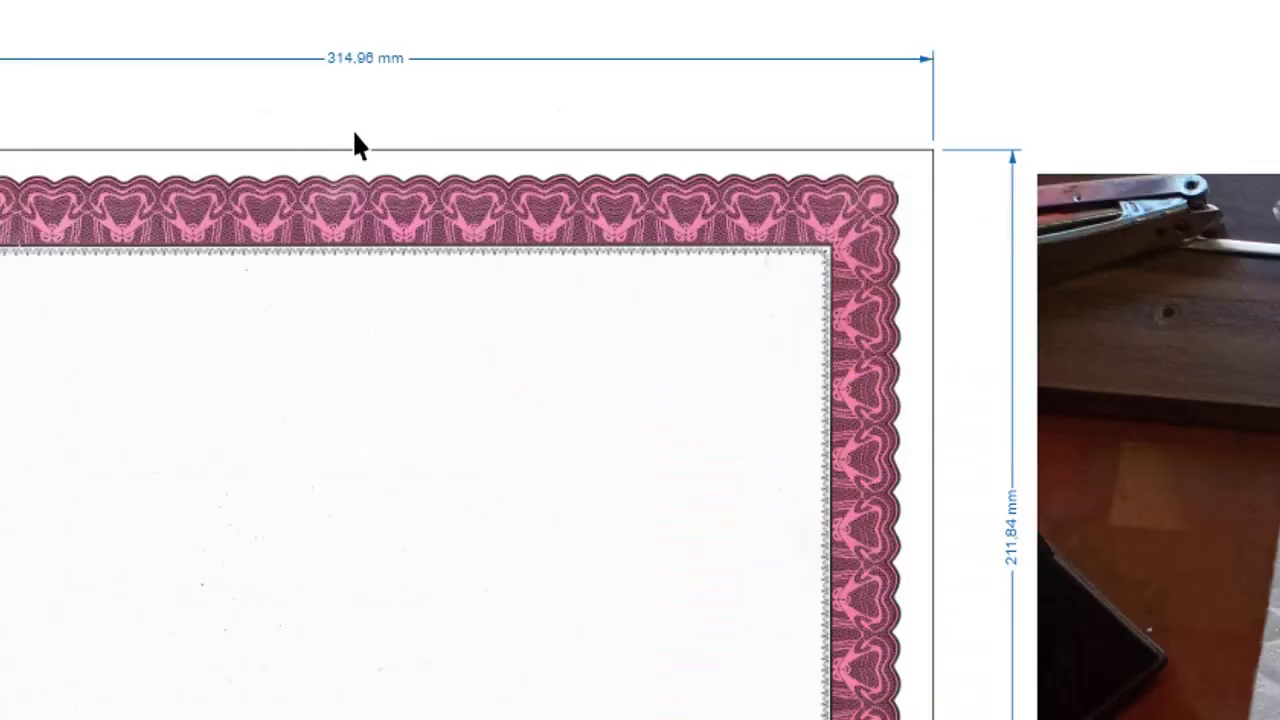
scroll(350, 145, "up", 1)
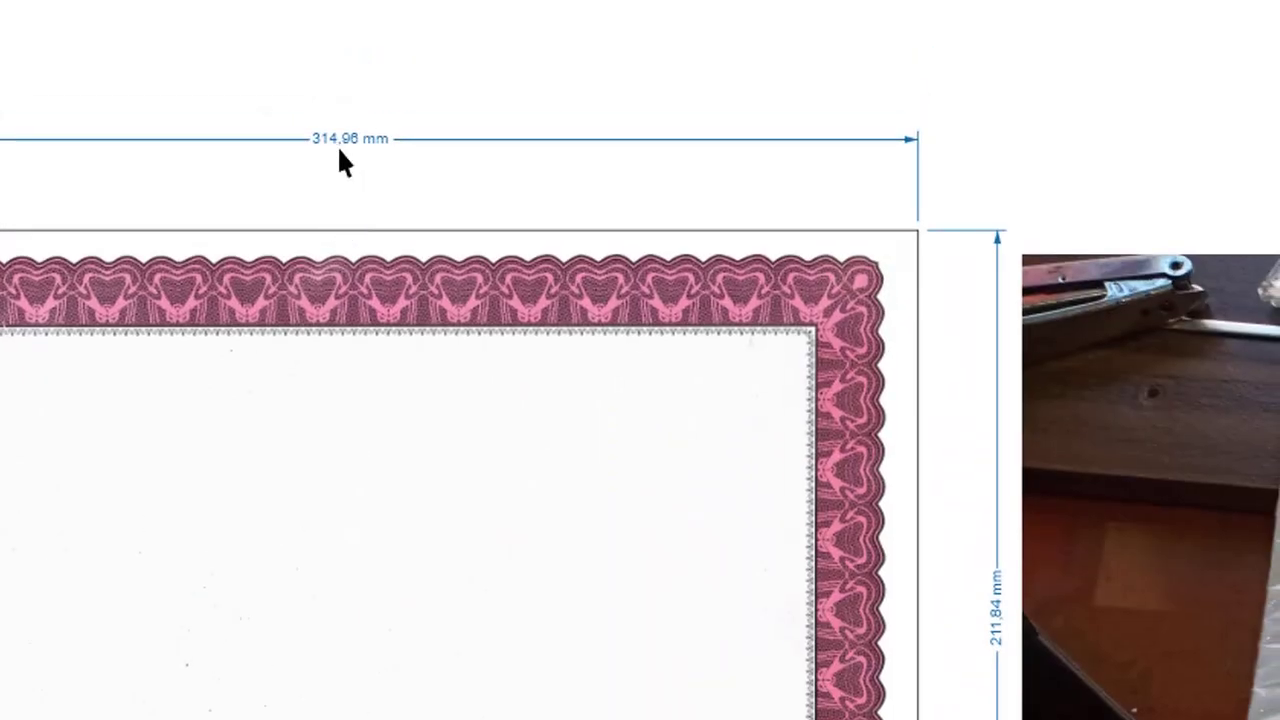
scroll(608, 266, "down", 2)
scroll(812, 450, "up", 4)
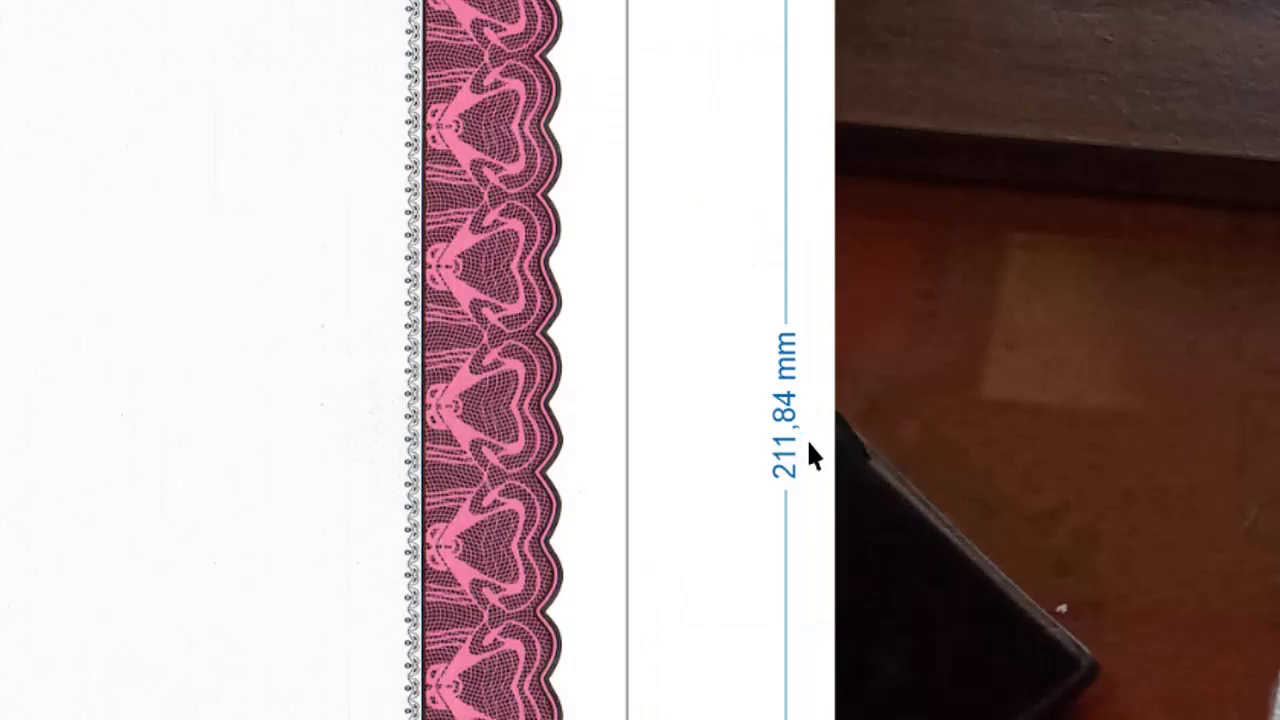
scroll(810, 442, "up", 2)
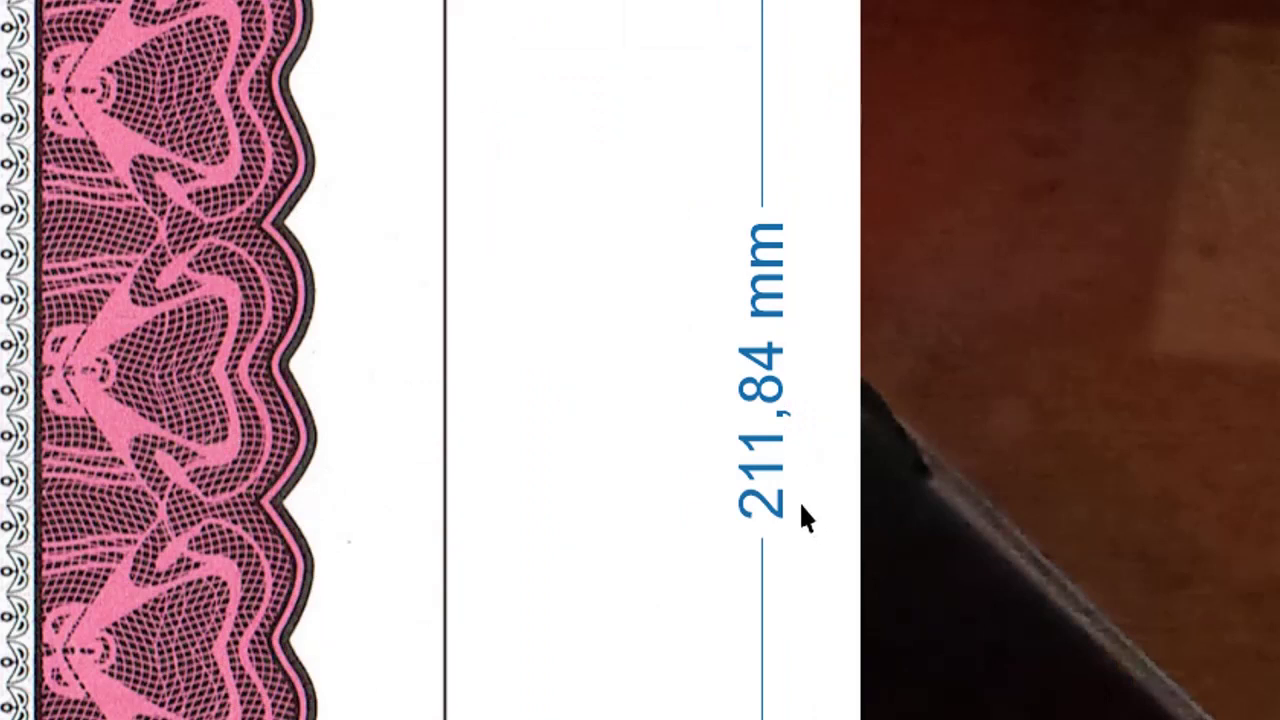
scroll(803, 515, "down", 3)
left_click_drag(671, 508, 968, 345)
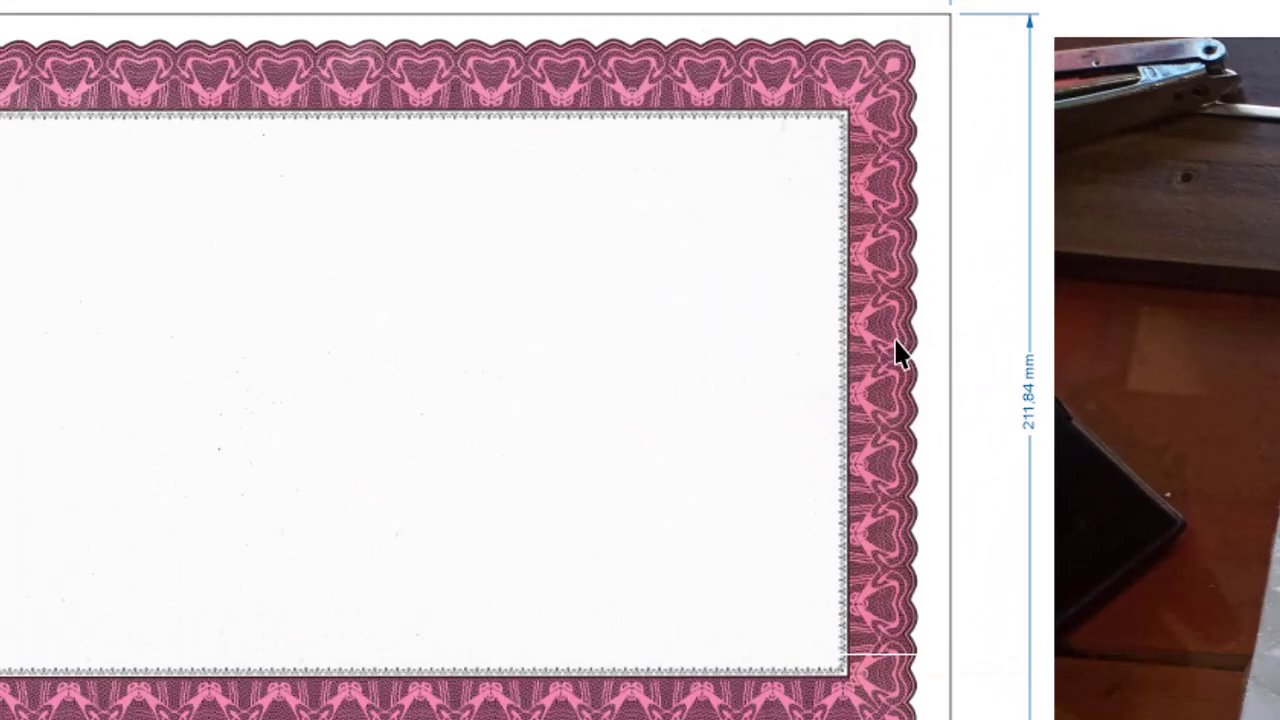
scroll(894, 350, "down", 2)
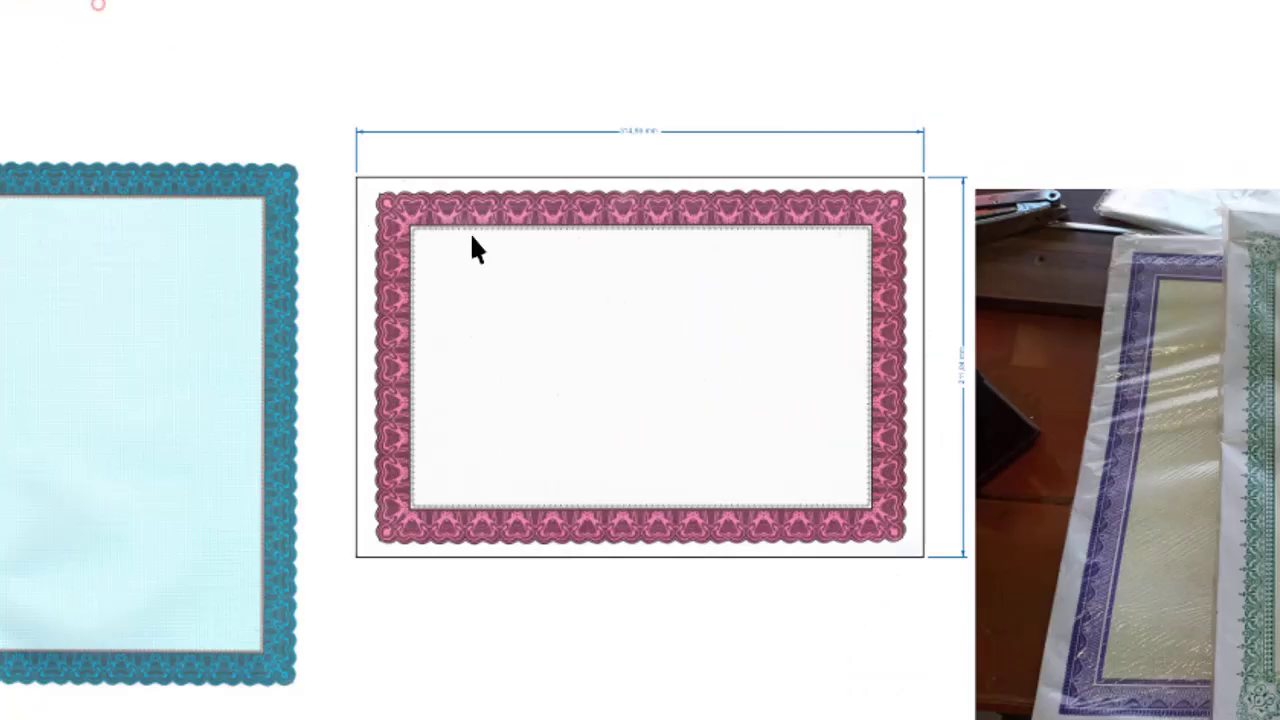
scroll(652, 340, "up", 2)
scroll(646, 330, "down", 2)
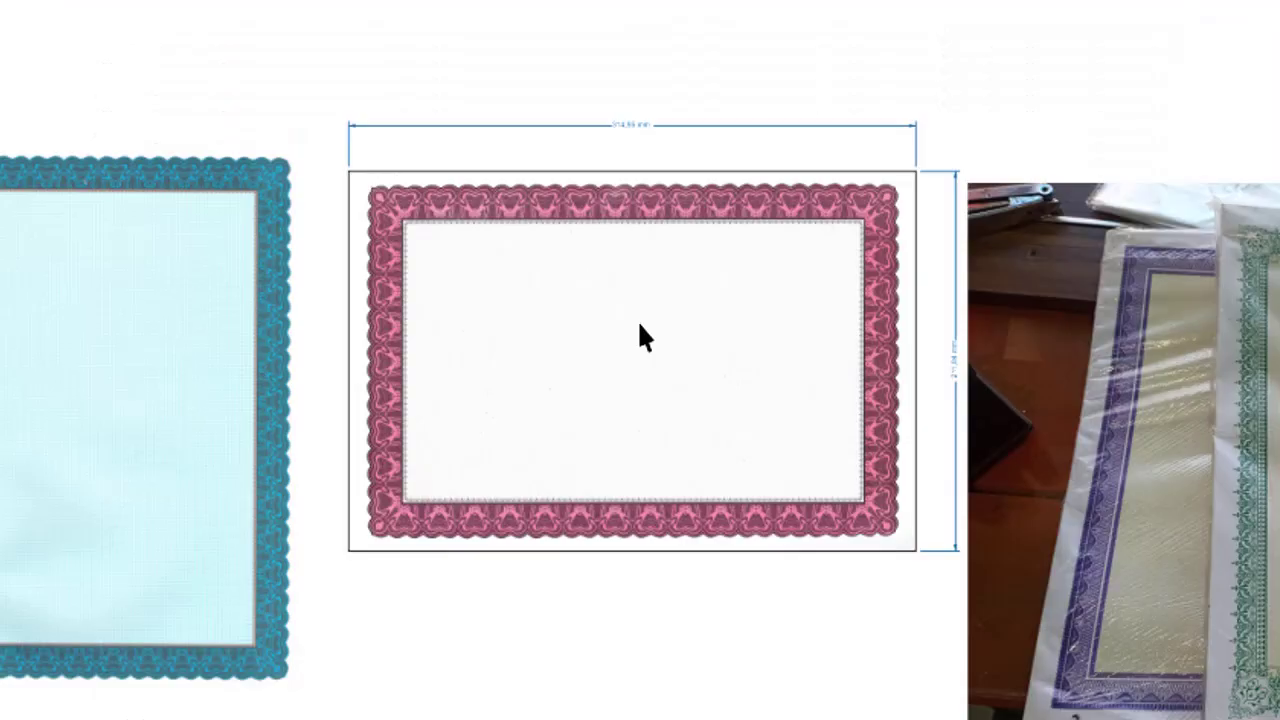
left_click(641, 328)
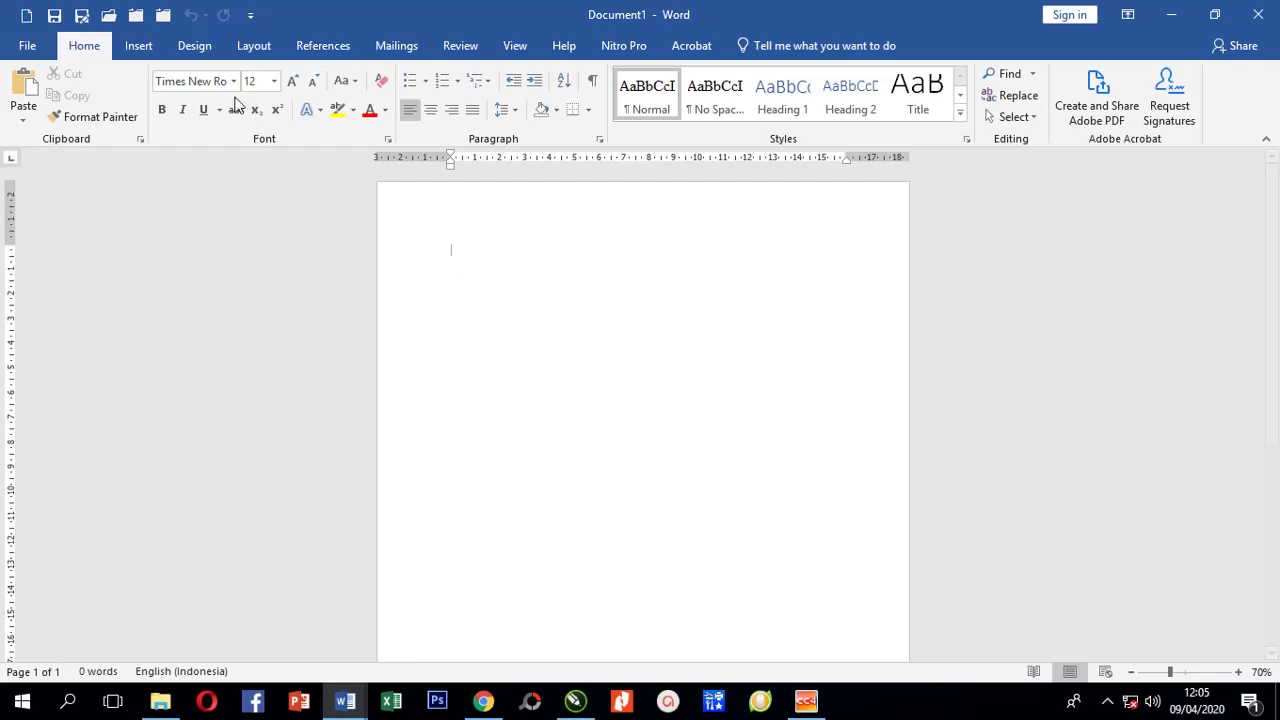
- Set the Word paper height to 32 cm in Page Setup, then return to CorelDRAW
left_click(253, 46)
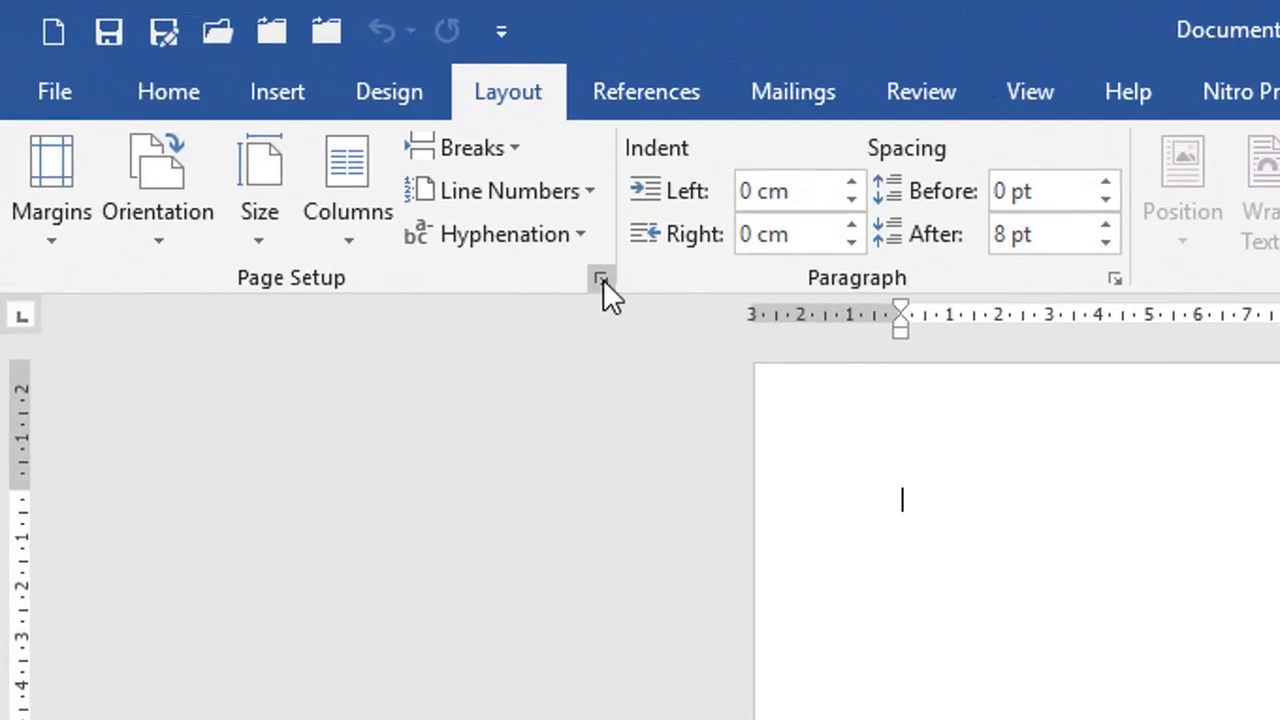
left_click(601, 280)
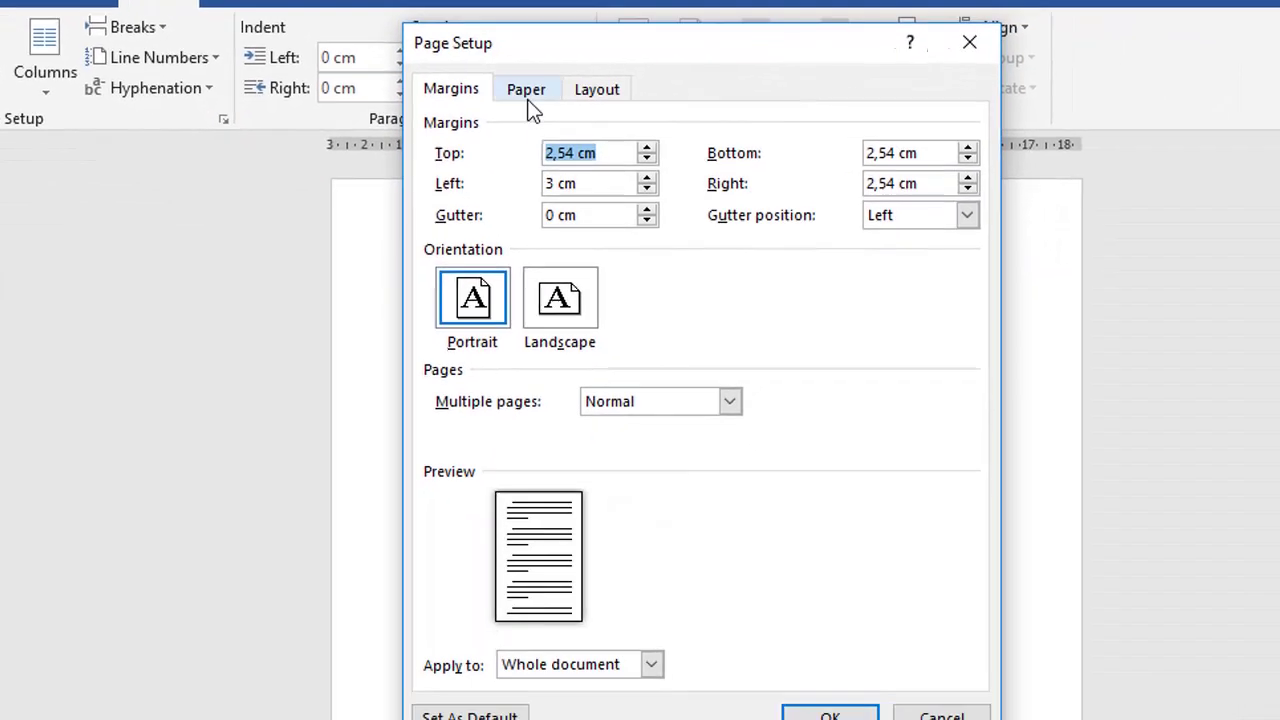
left_click(1030, 236)
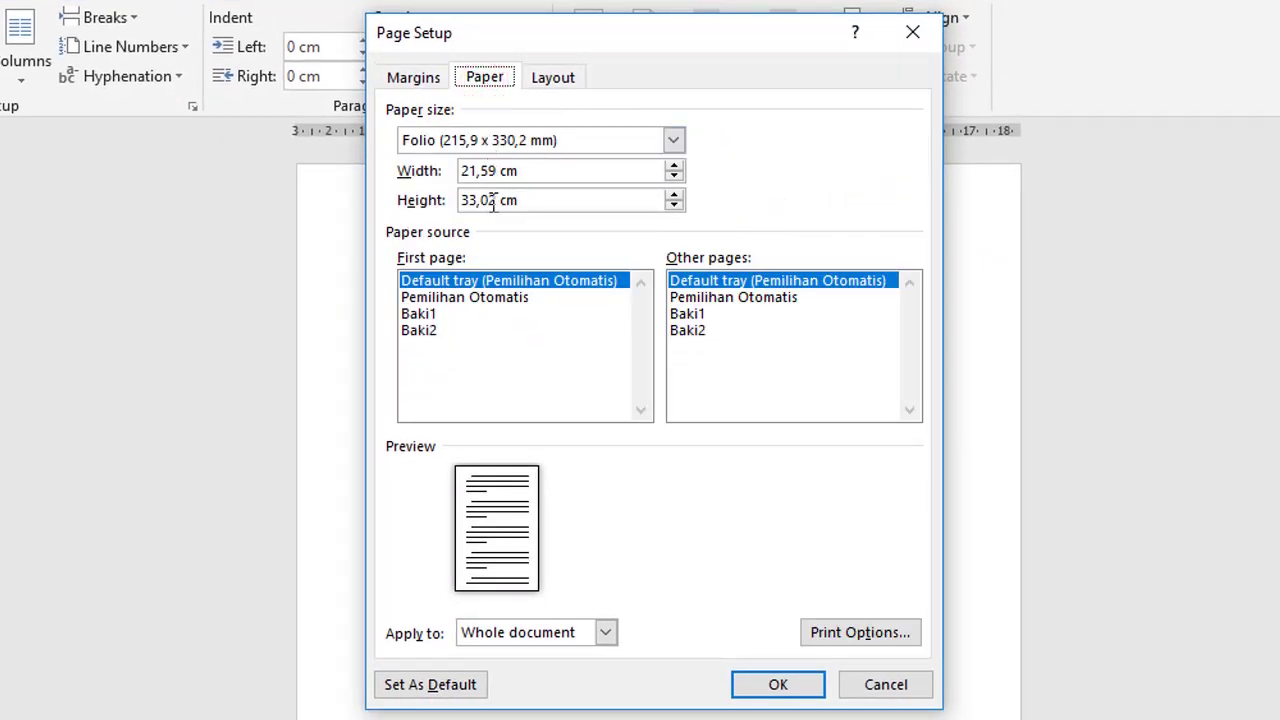
left_click_drag(492, 204, 437, 212)
type("3")
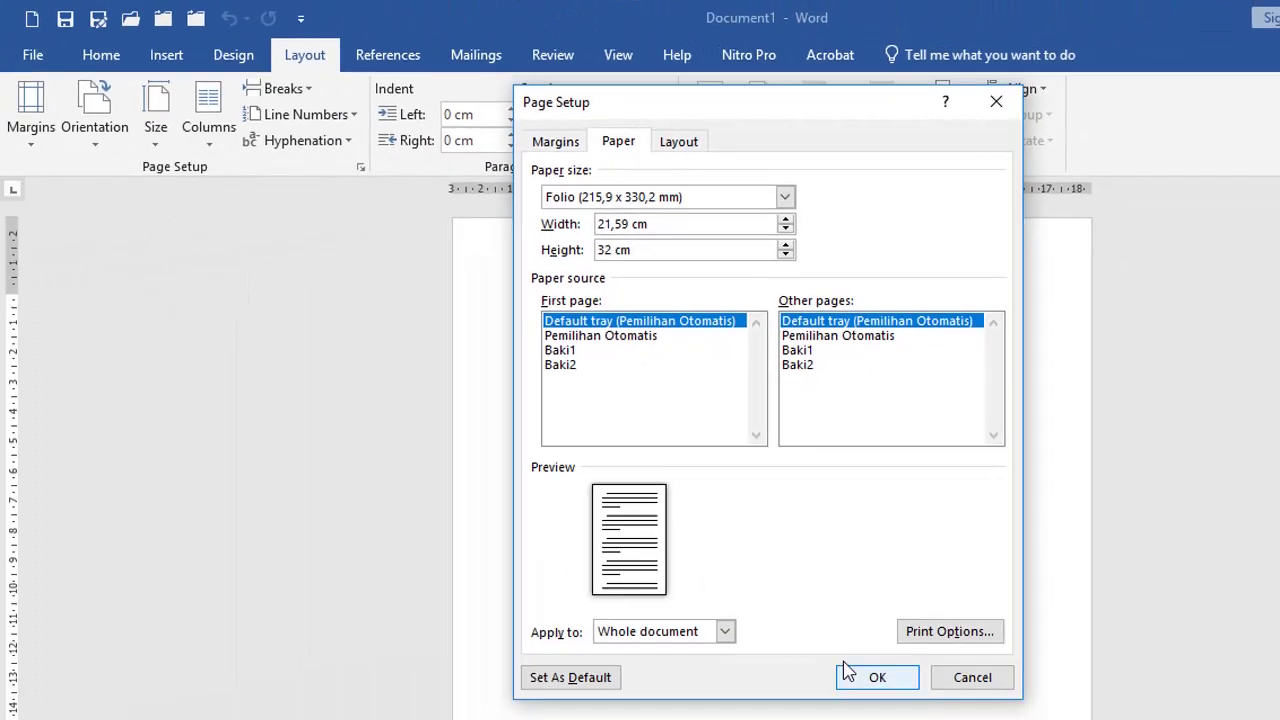
left_click(871, 678)
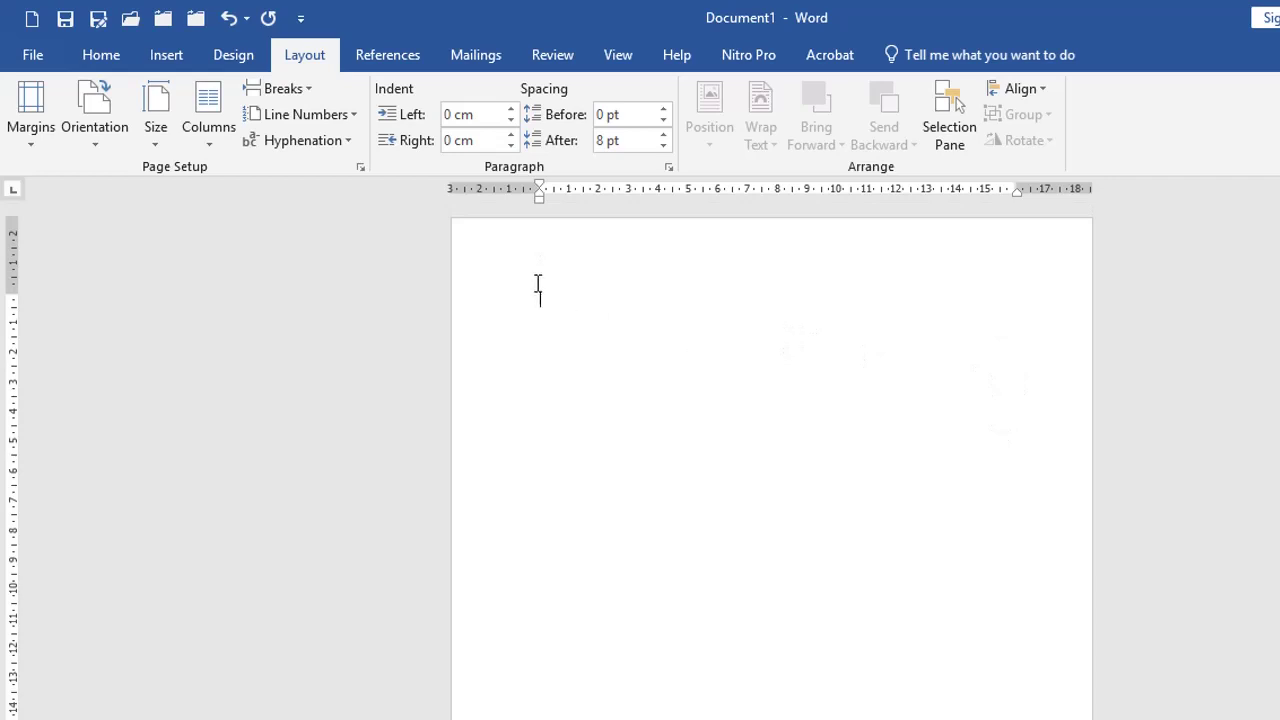
scroll(552, 296, "down", 5)
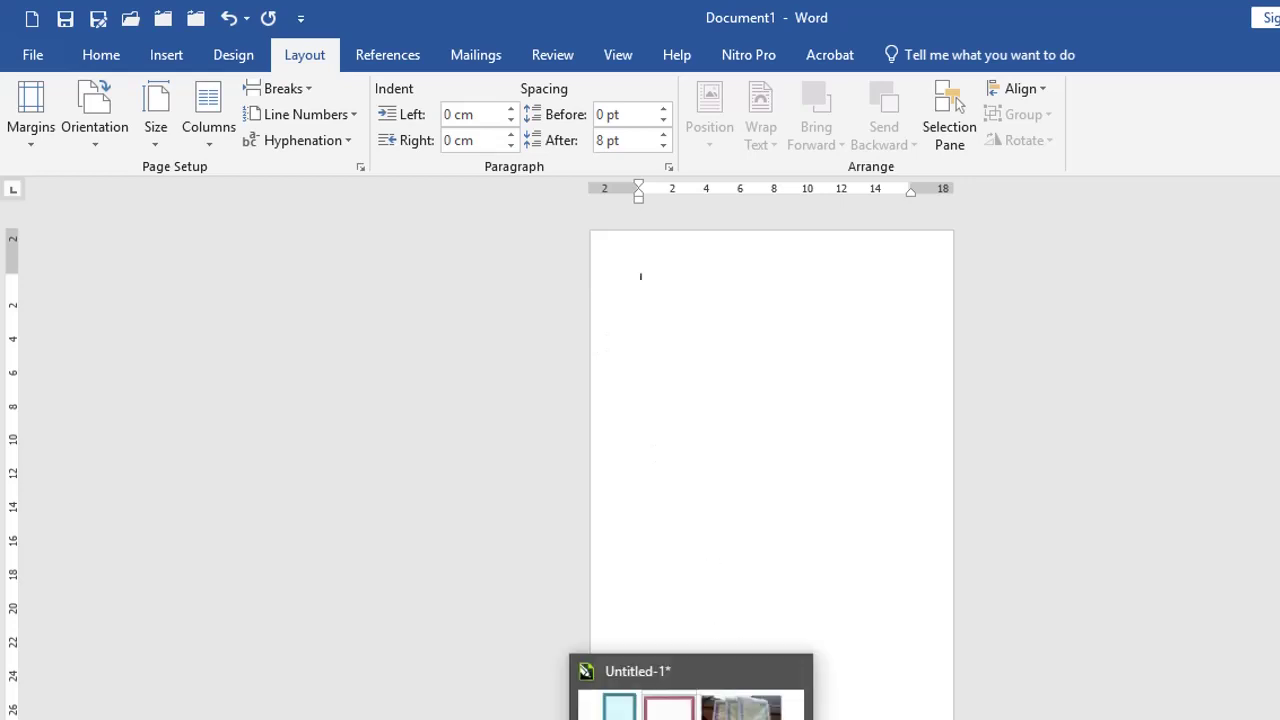
left_click(600, 690)
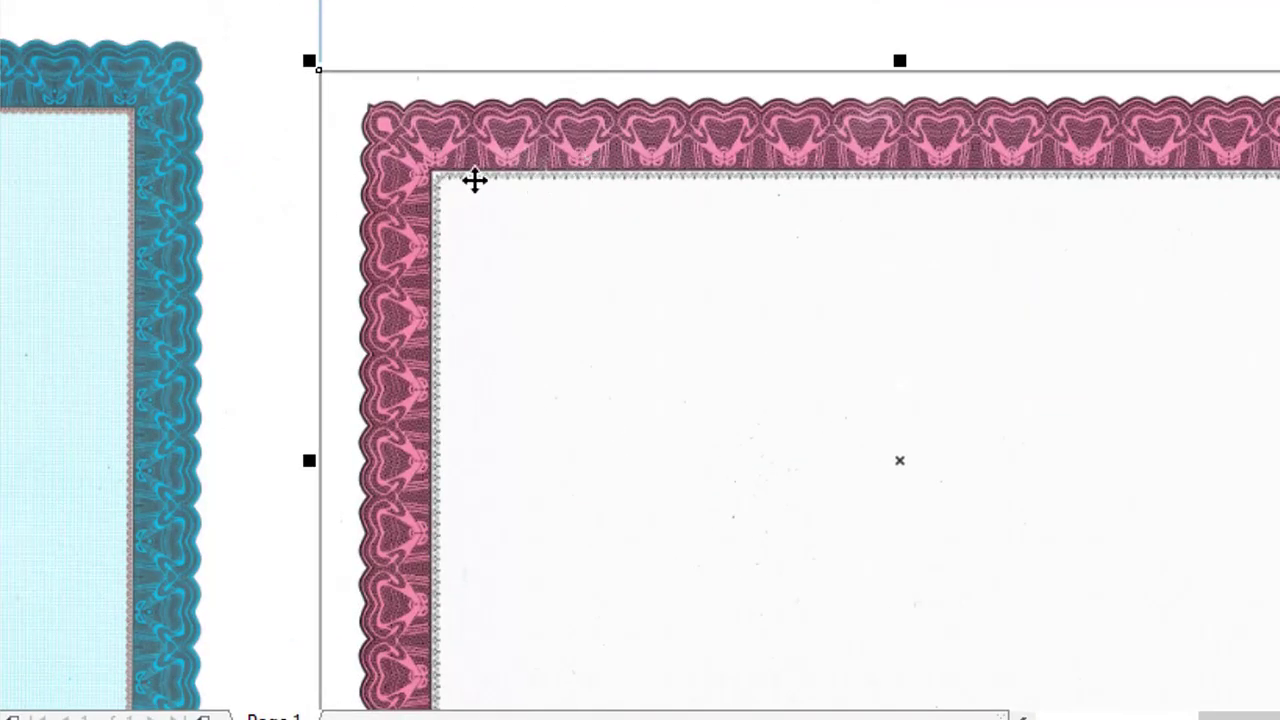
- Measure up from the page's bottom edge, then delete the unwanted 34,21 mm measurement
scroll(480, 180, "down", 2)
left_click_drag(594, 440, 540, 340)
scroll(507, 371, "up", 2)
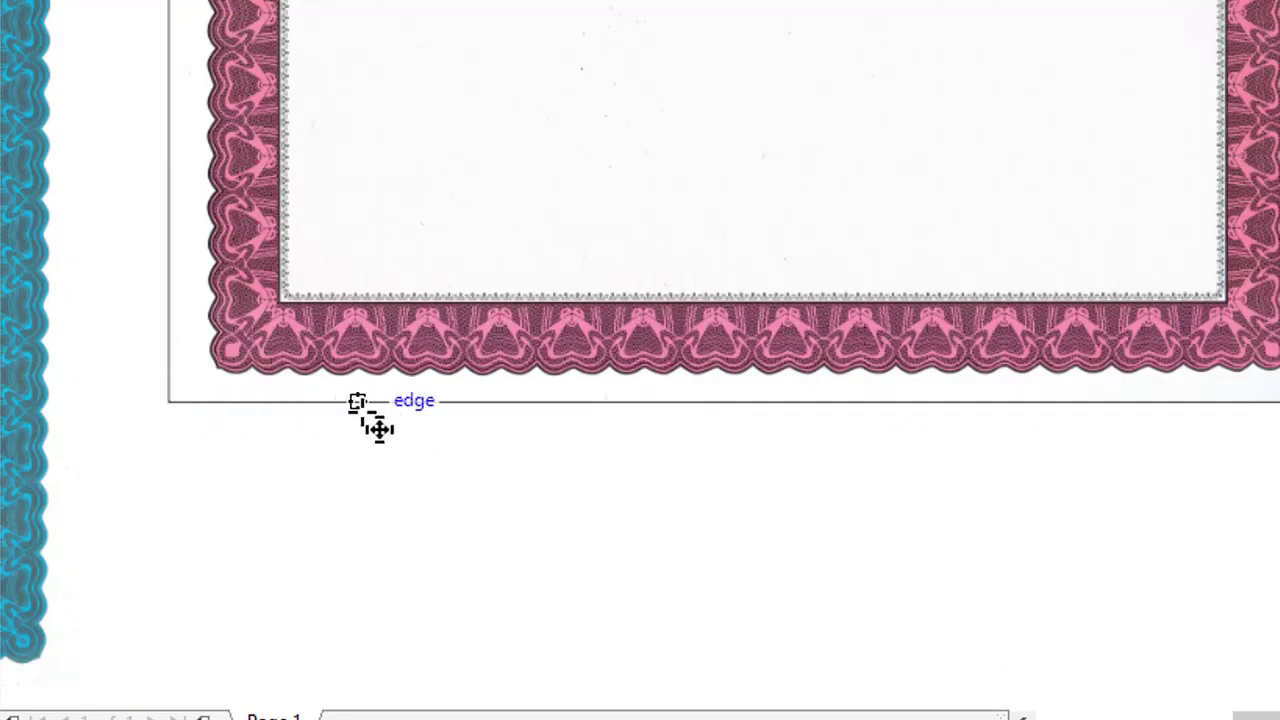
left_click_drag(340, 401, 337, 277)
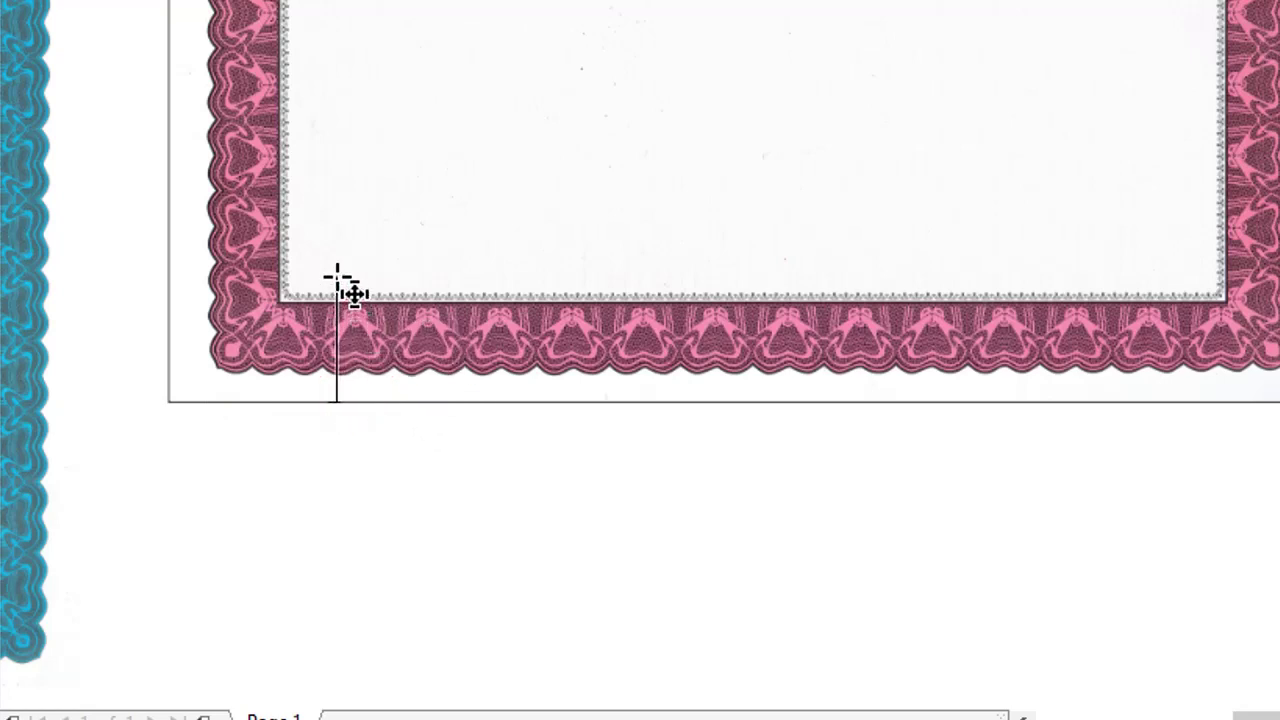
left_click(337, 285)
key("Delete")
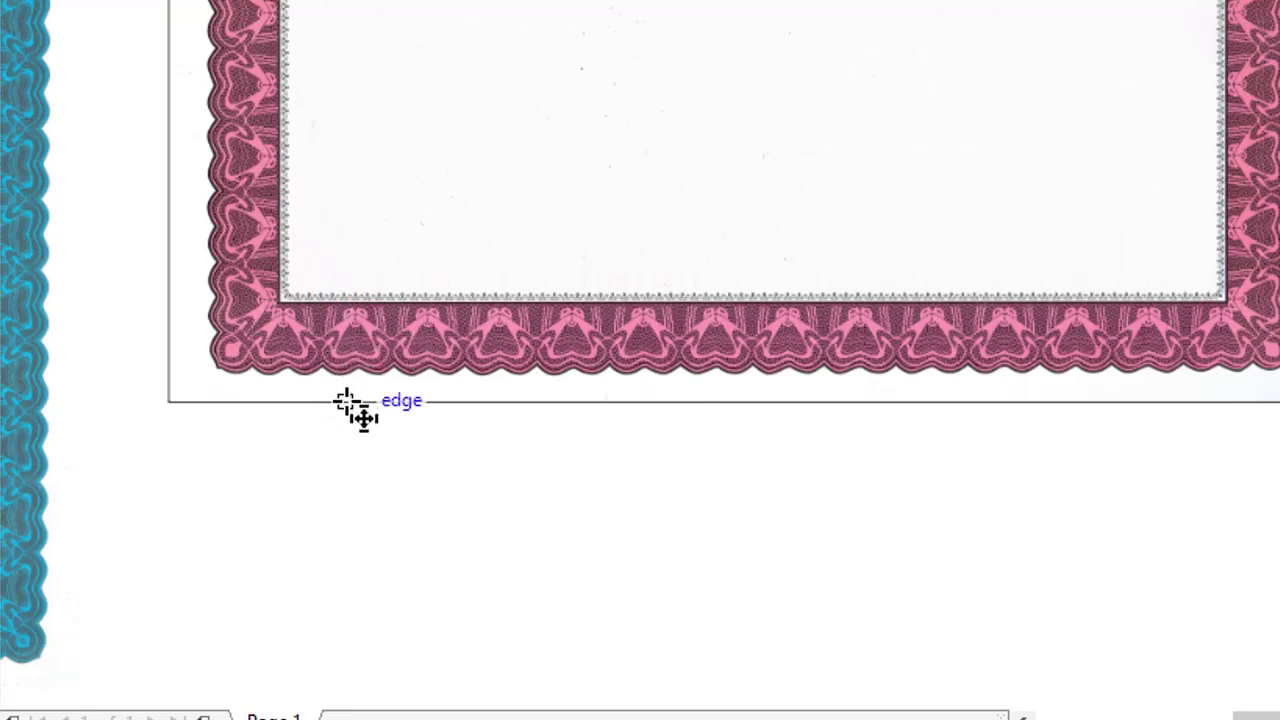
- Add a 32,94 mm vertical dimension from the page's bottom edge to the inner border
left_click(348, 402)
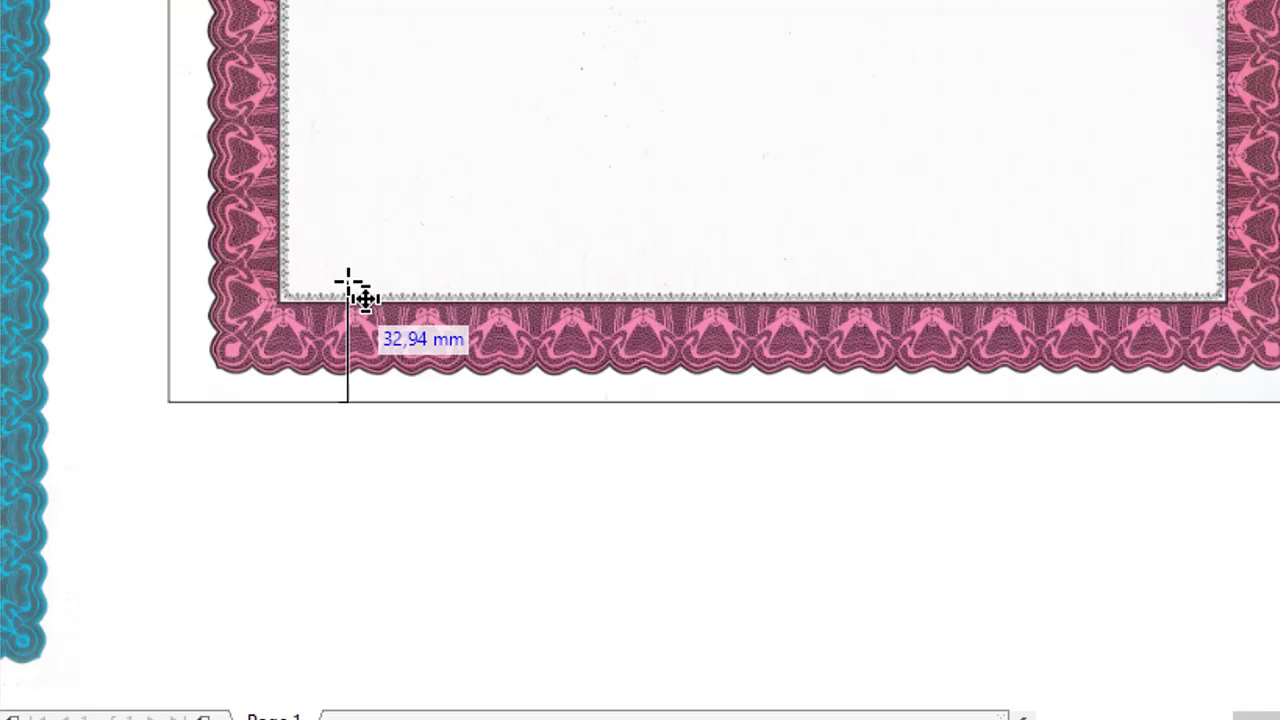
left_click(348, 281)
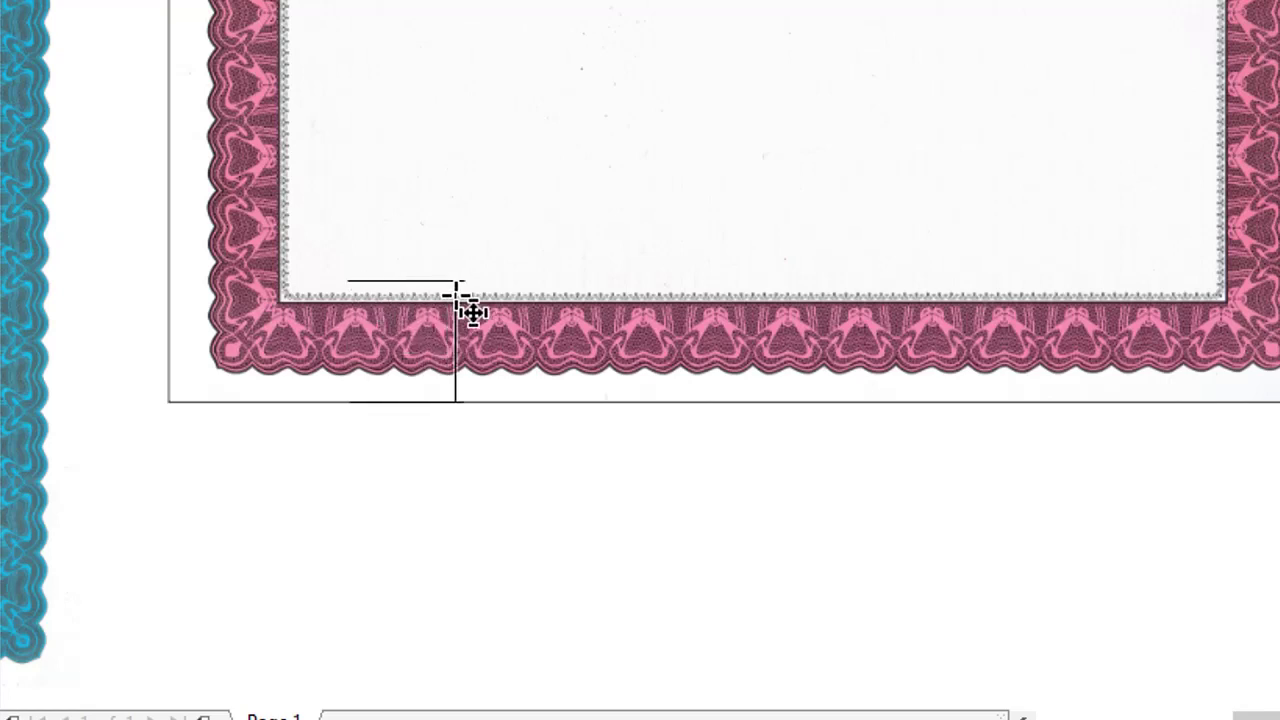
left_click(455, 305)
scroll(470, 377, "up", 3)
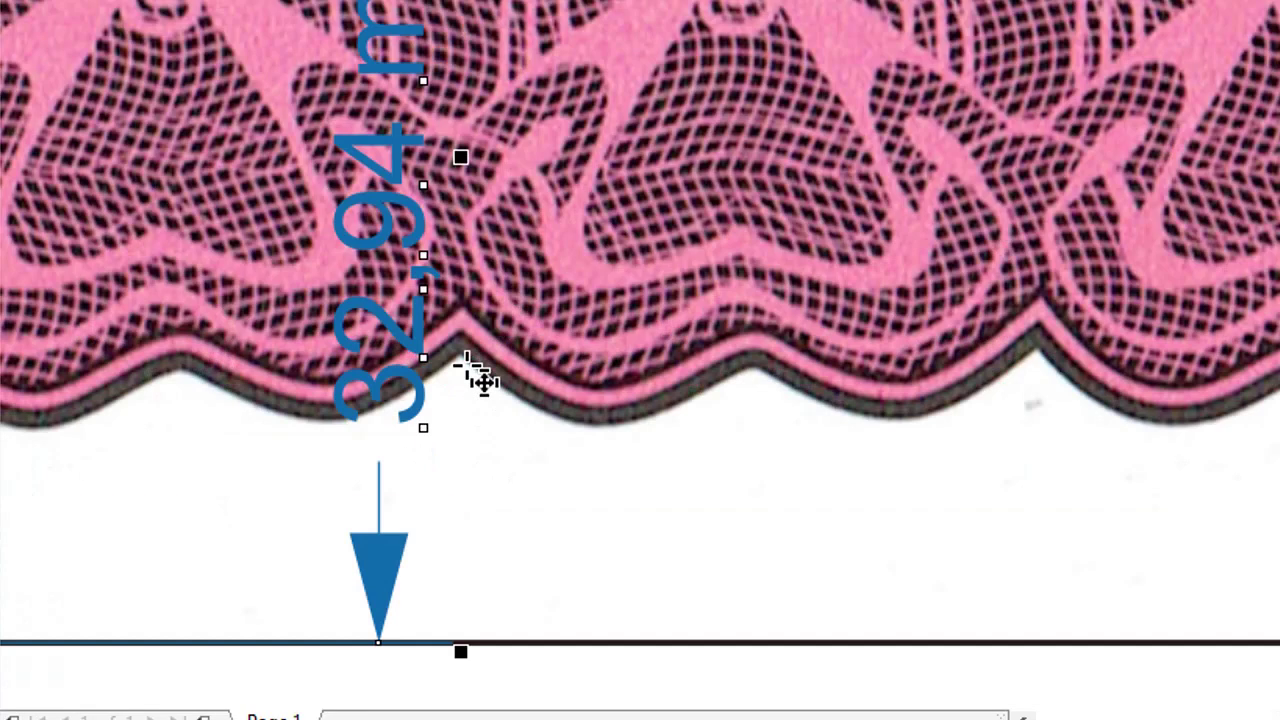
scroll(478, 378, "down", 1)
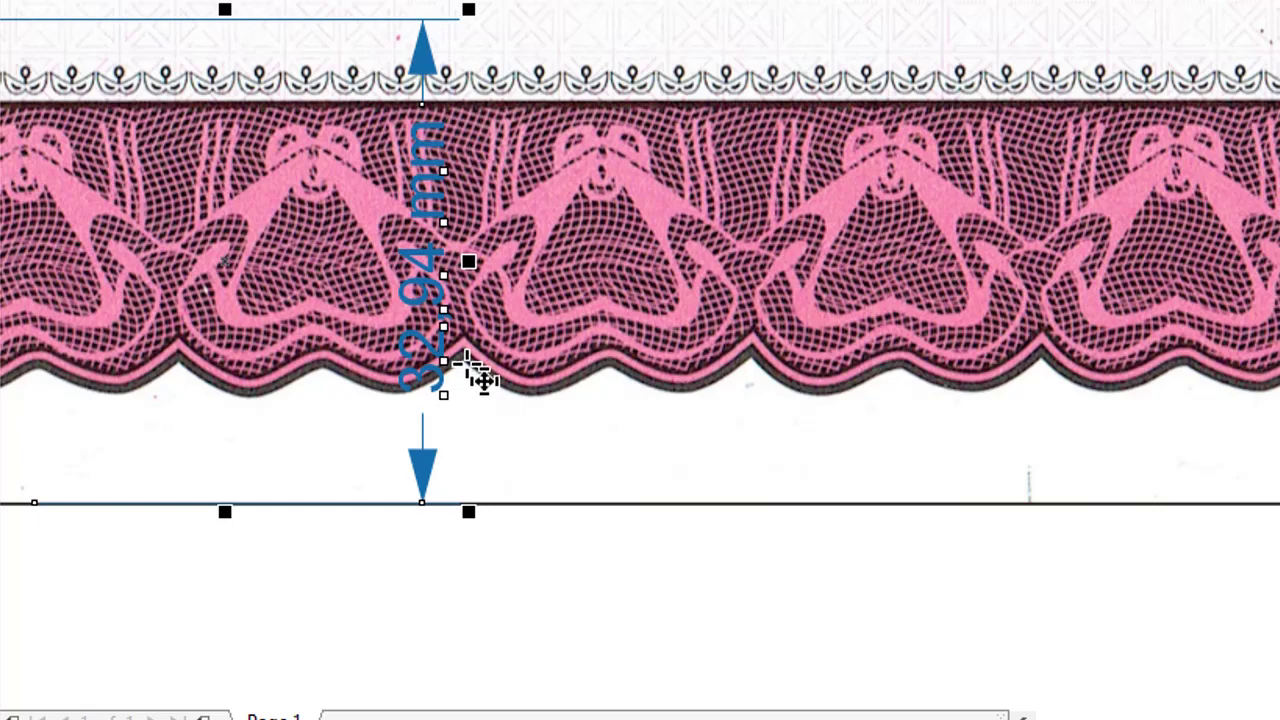
scroll(485, 379, "down", 1)
scroll(498, 372, "down", 1)
scroll(516, 366, "down", 1)
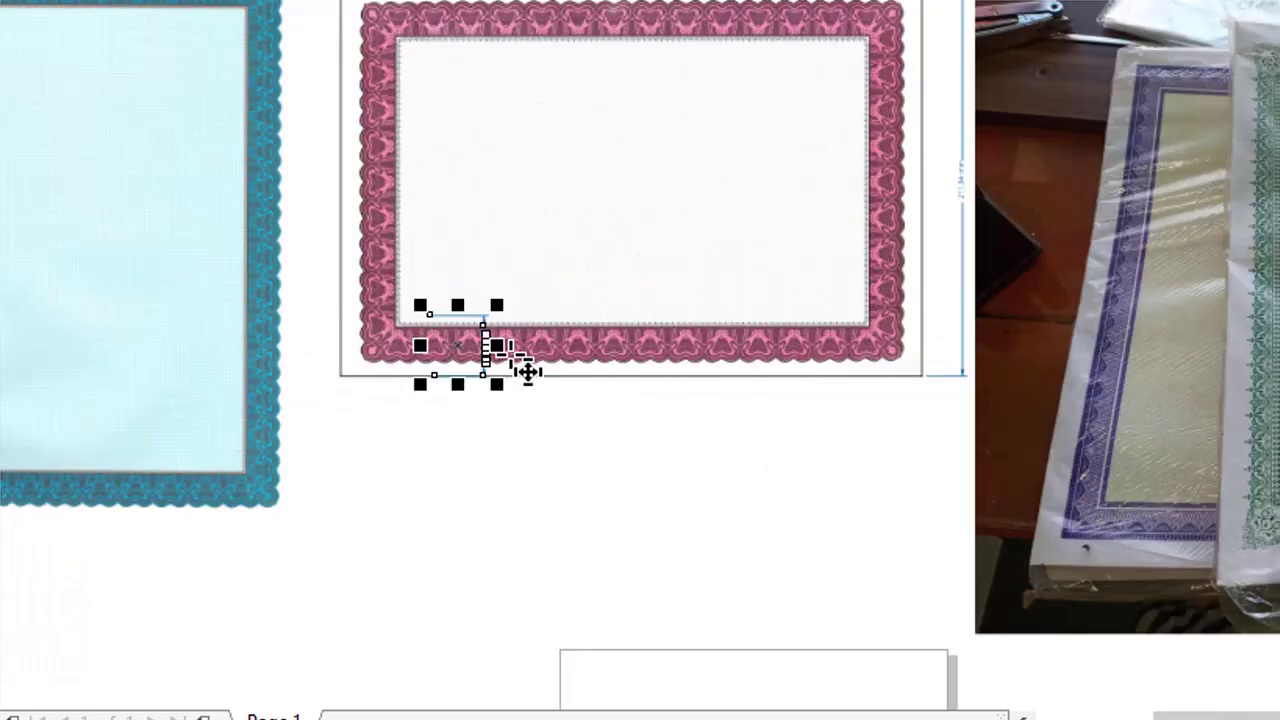
scroll(611, 269, "down", 2)
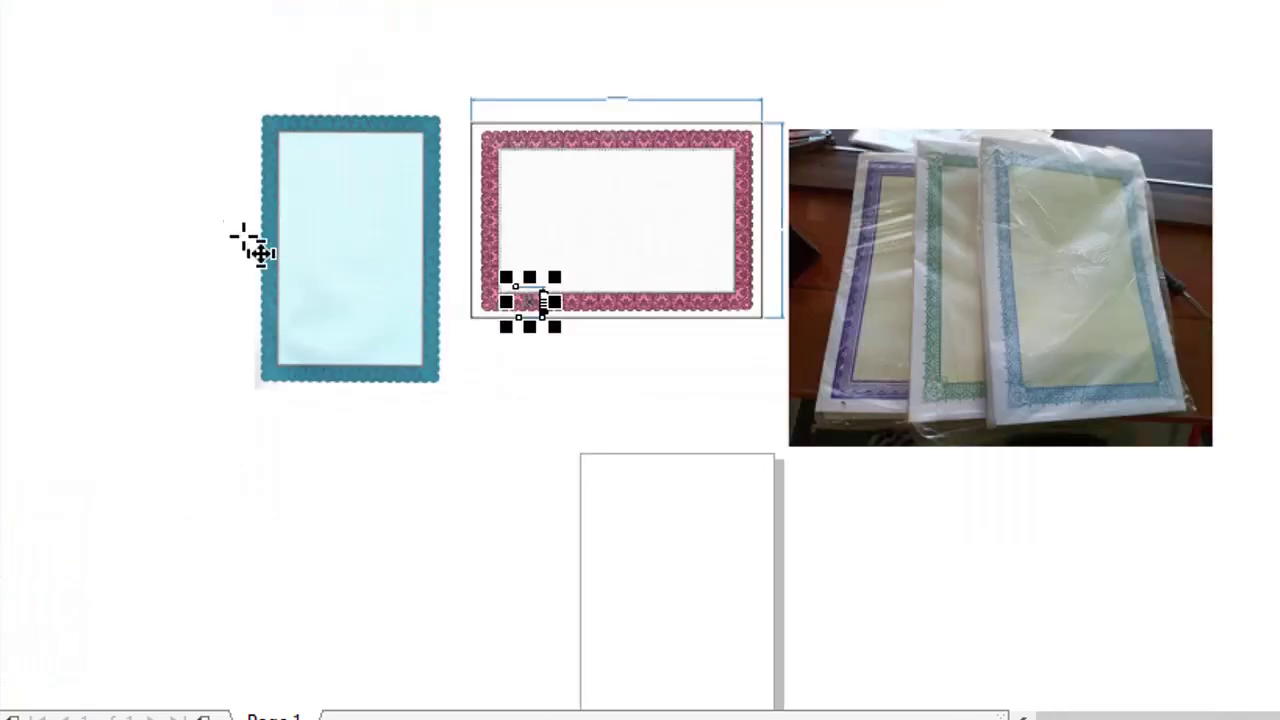
scroll(250, 190, "up", 4)
scroll(334, 166, "down", 2)
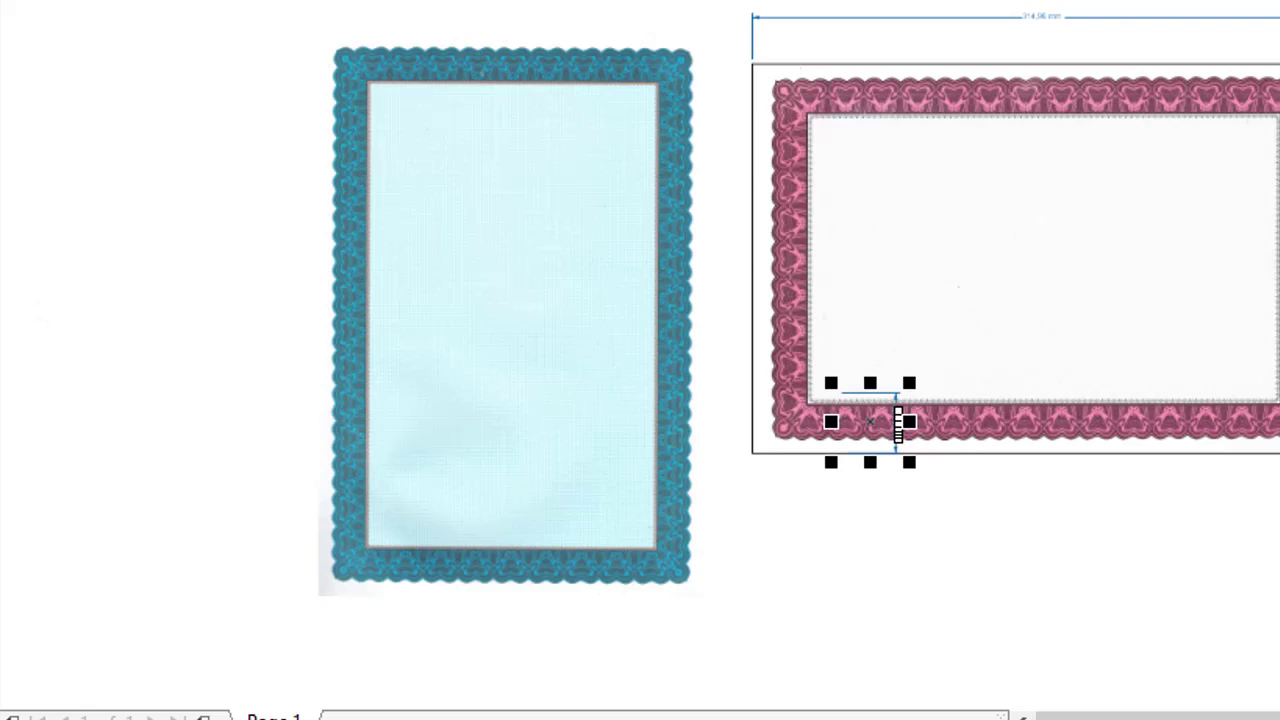
key("Escape")
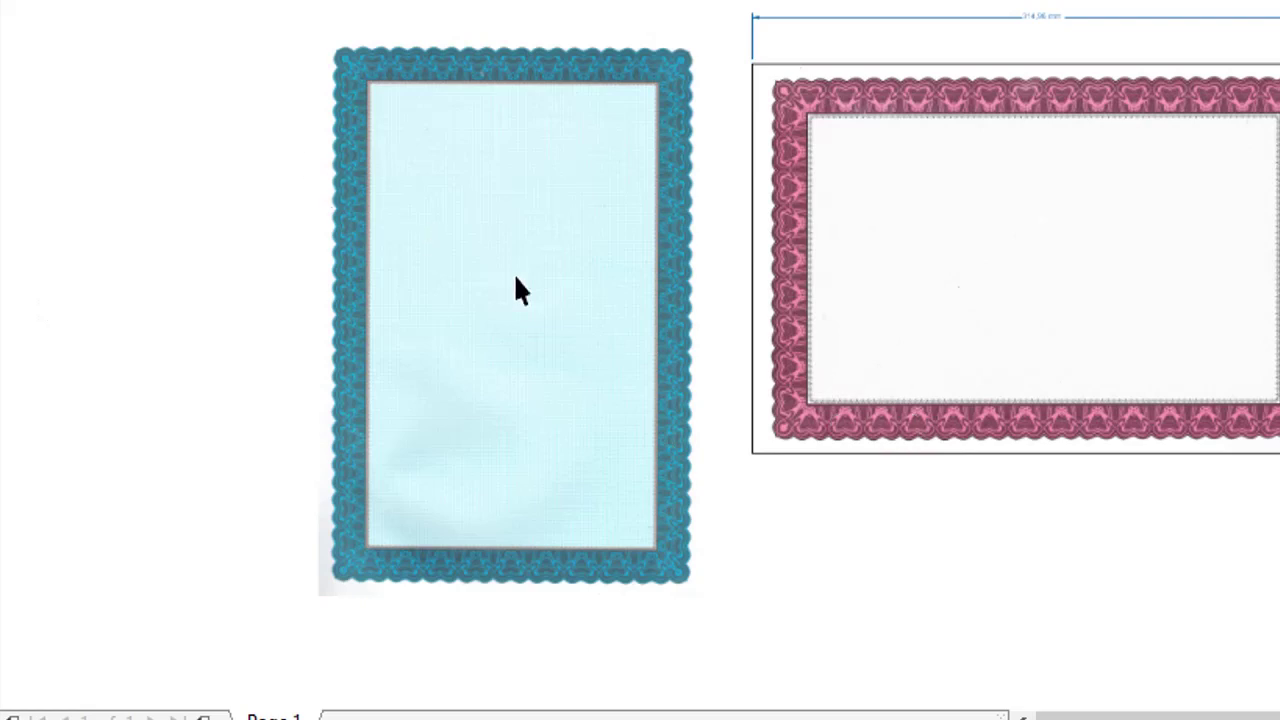
left_click(867, 264)
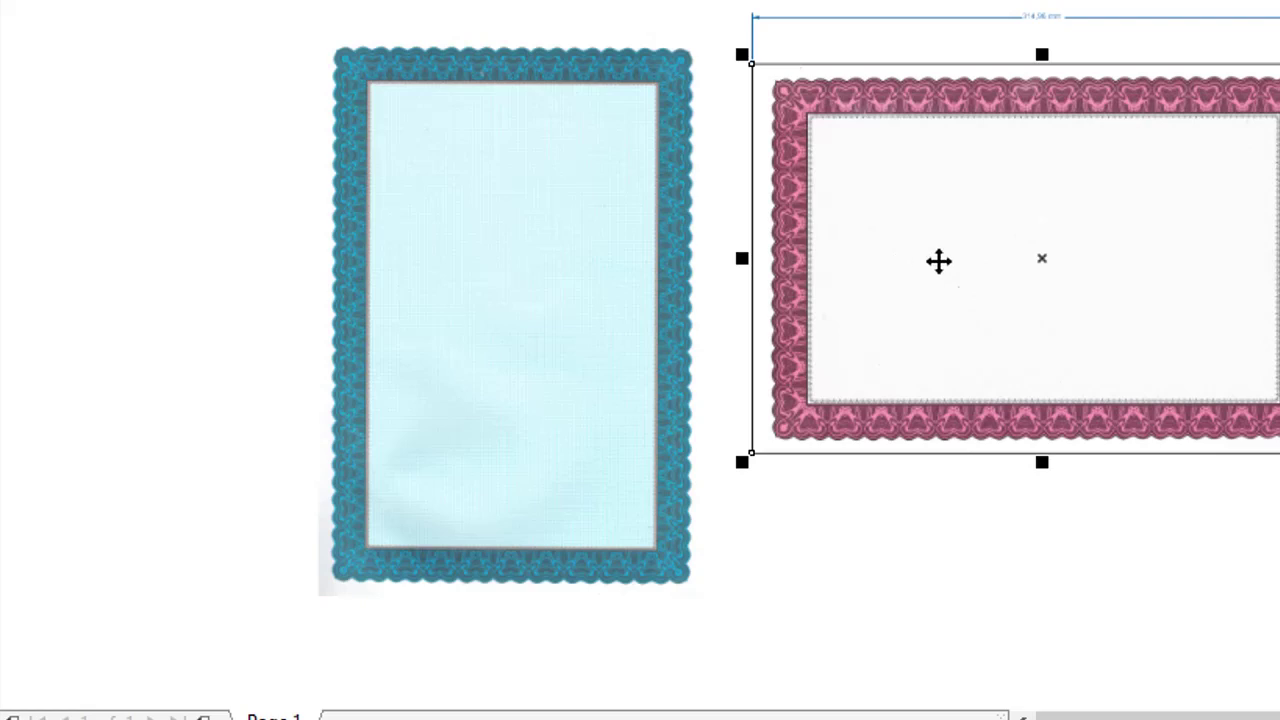
left_click(934, 297)
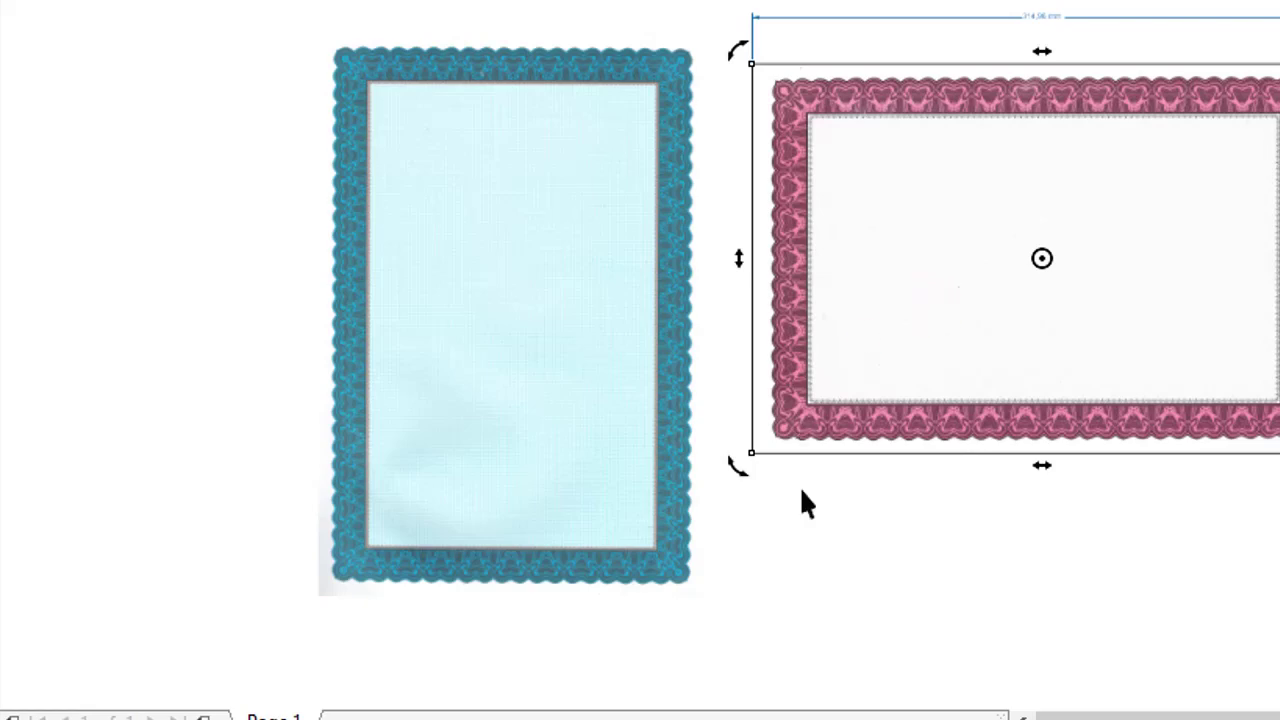
left_click(797, 543)
left_click(540, 311)
- Draw a rectangle with F6 from the blue frame's top-left to bottom-right corner
scroll(357, 117, "up", 2)
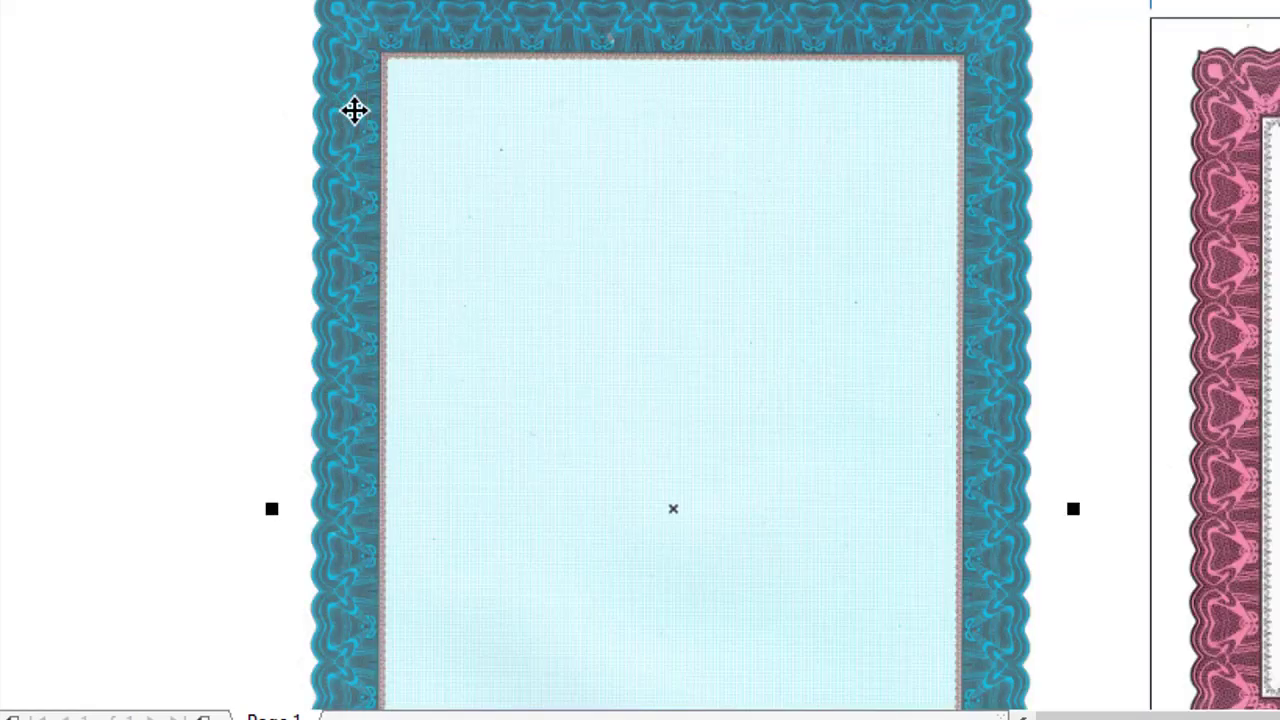
scroll(355, 110, "up", 1)
scroll(369, 103, "down", 3)
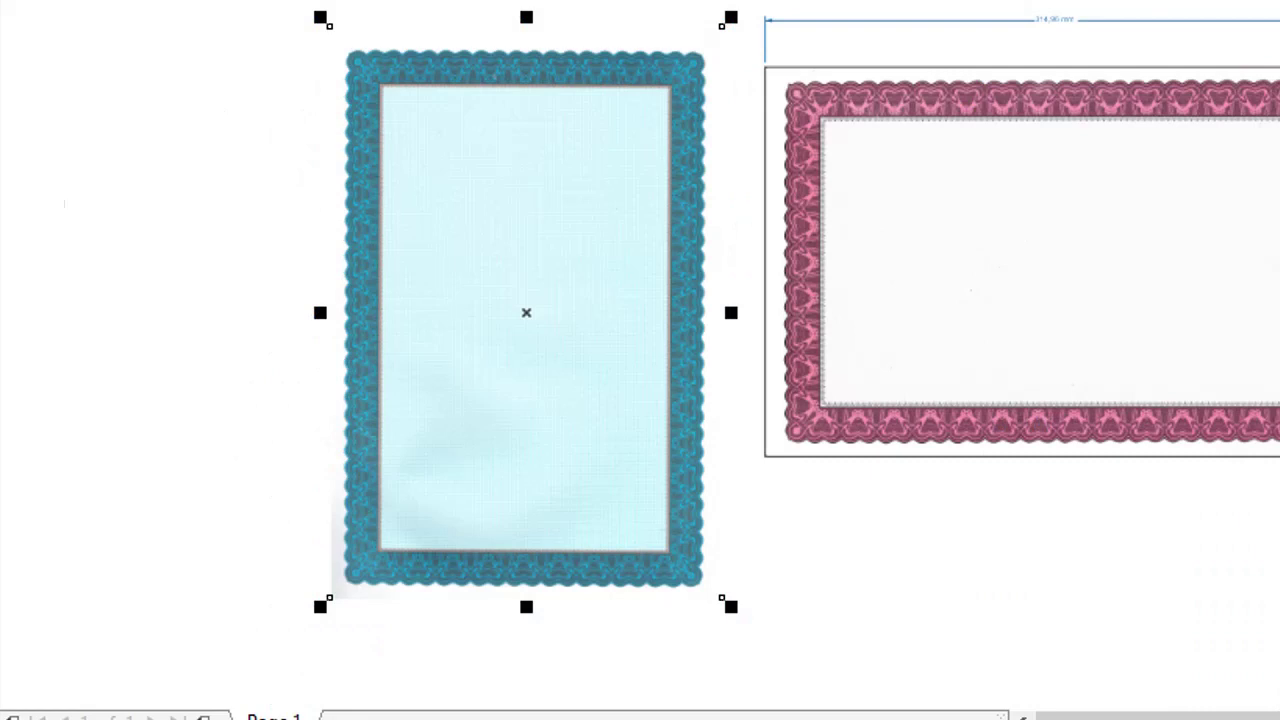
key("F6")
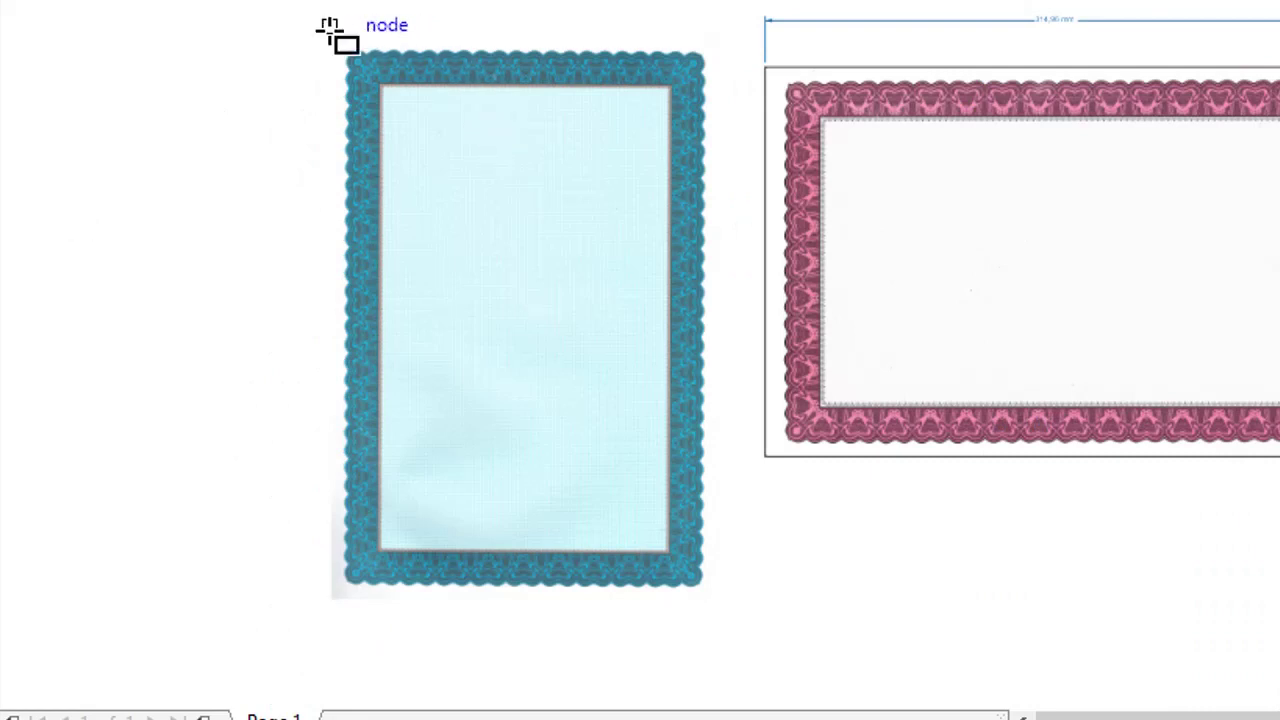
left_click_drag(330, 27, 722, 597)
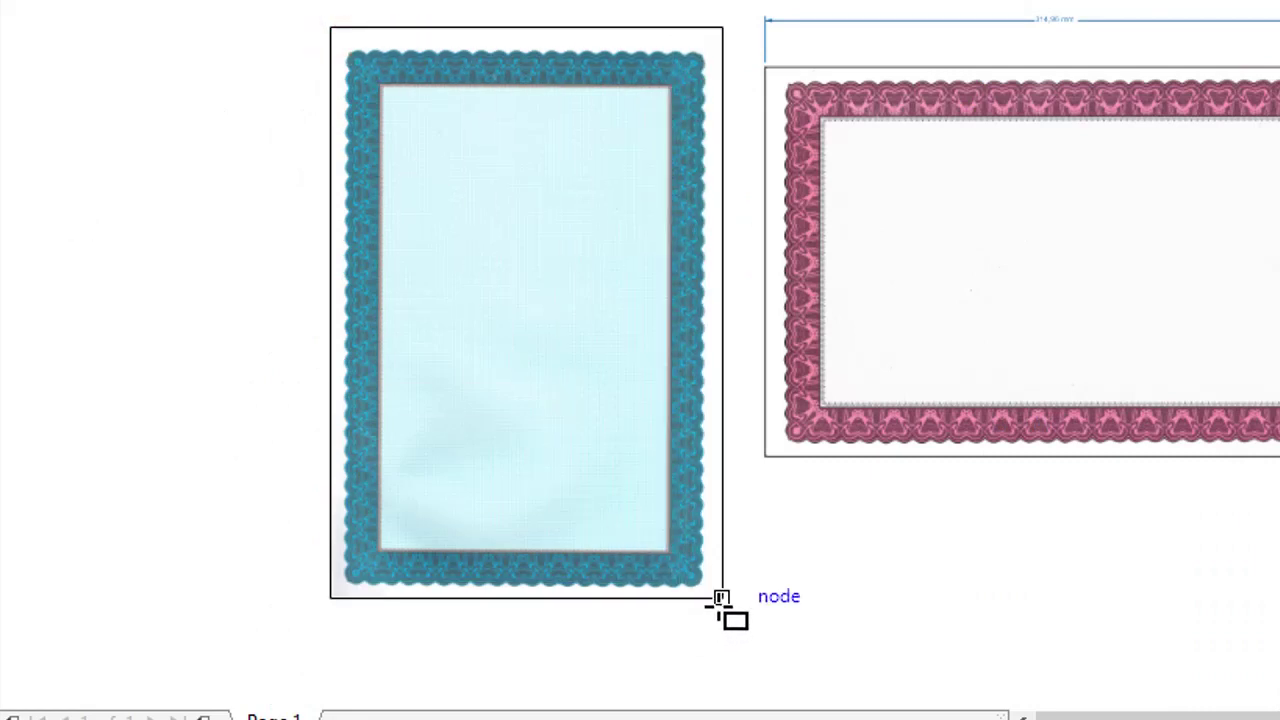
left_click_drag(722, 597, 722, 597)
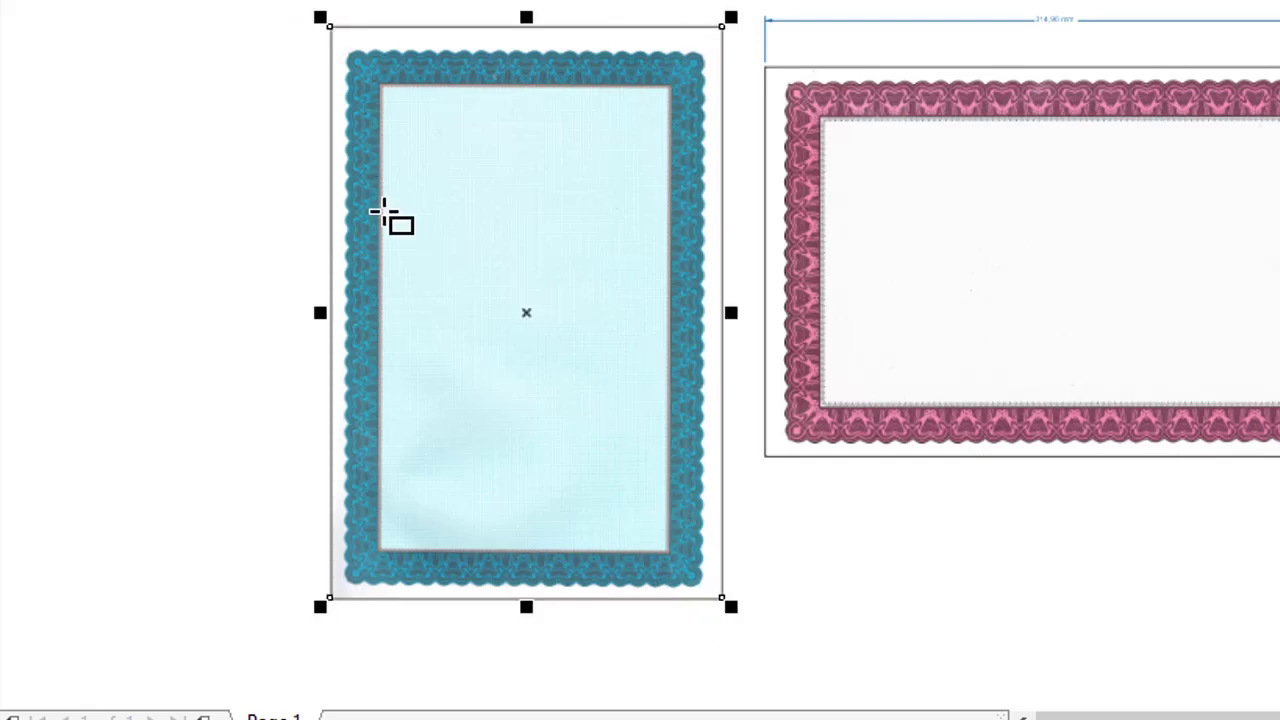
scroll(374, 131, "up", 1)
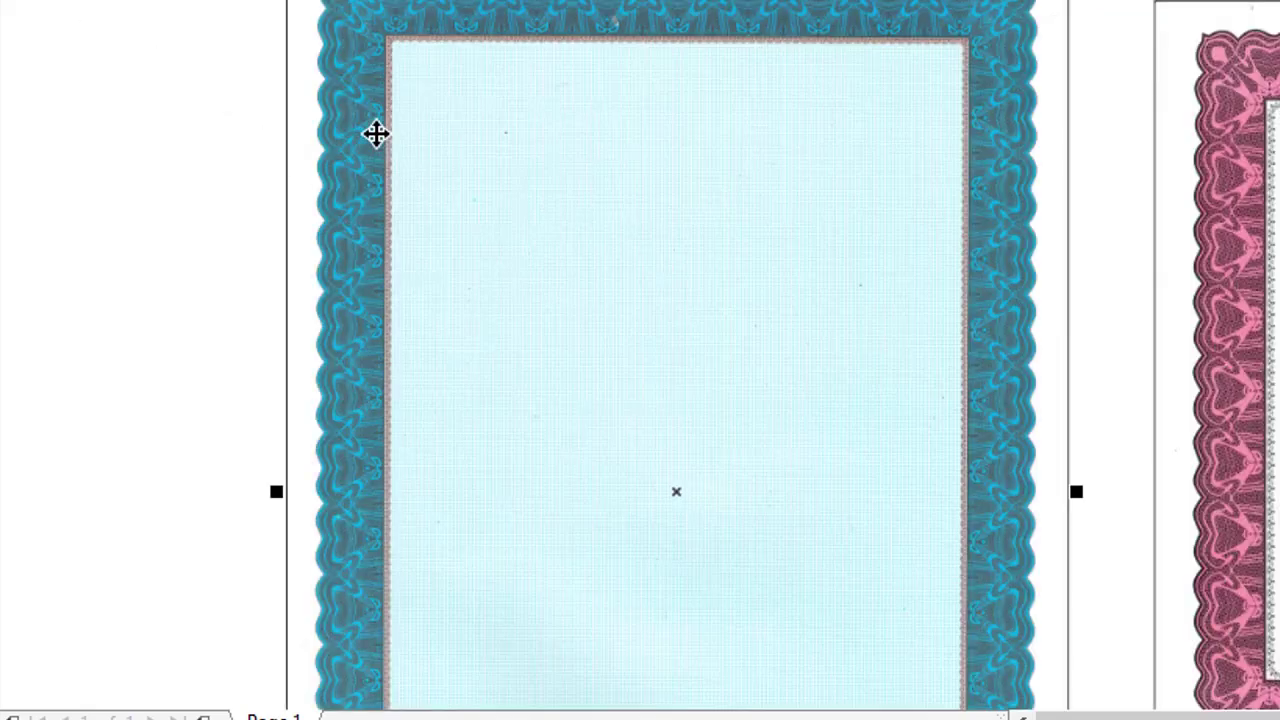
scroll(374, 131, "down", 1)
scroll(321, 15, "up", 1)
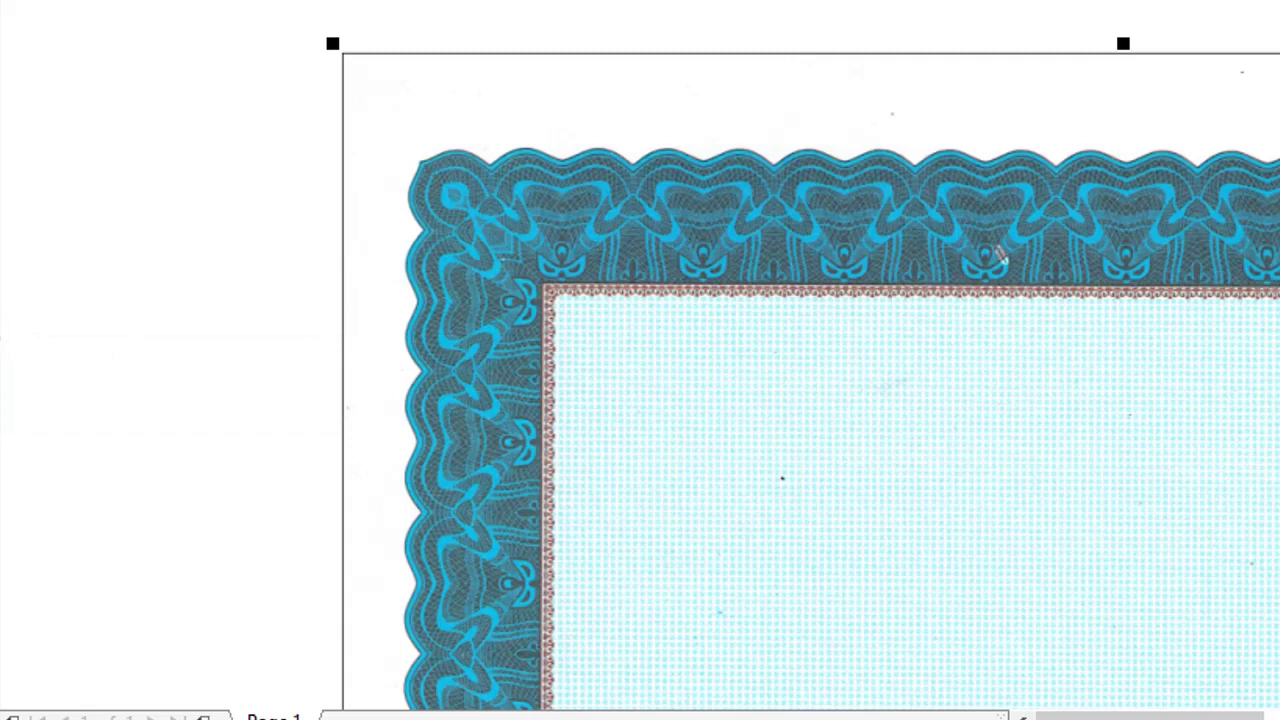
- Dimension the blue frame's left border band, placing the 33,70 mm measurement
key("Escape")
left_click(342, 477)
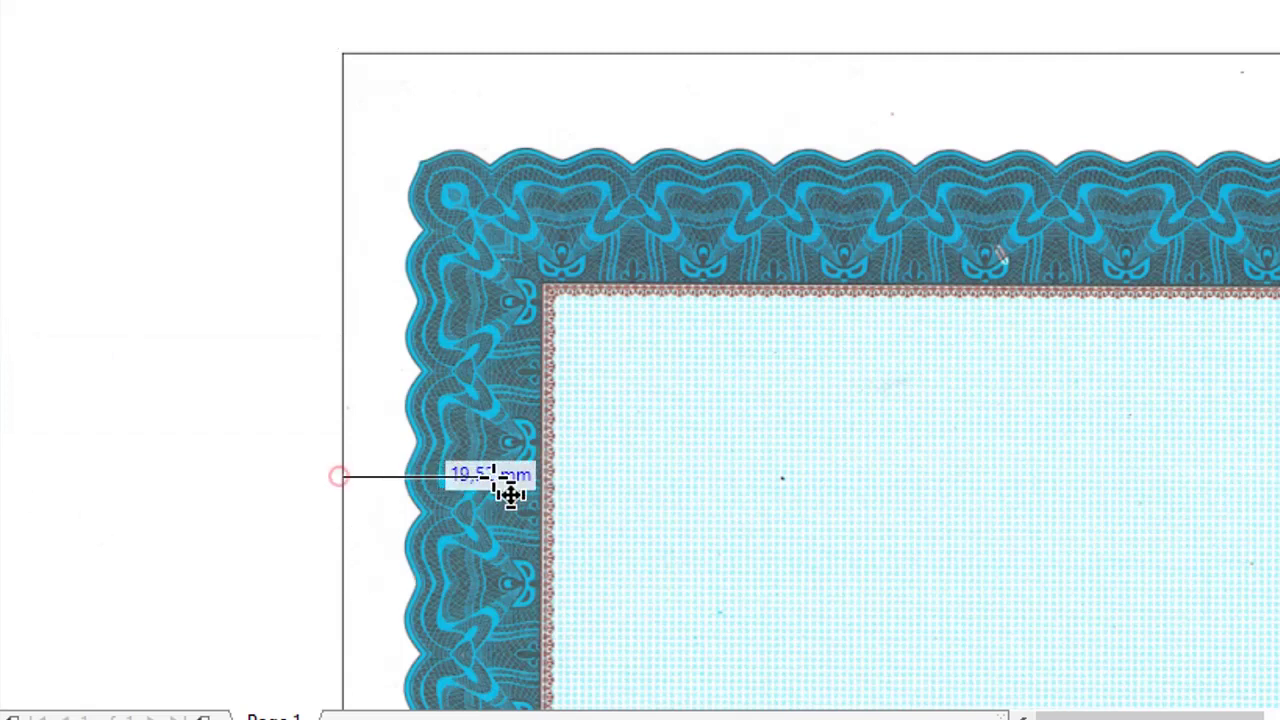
left_click(591, 476)
left_click(591, 407)
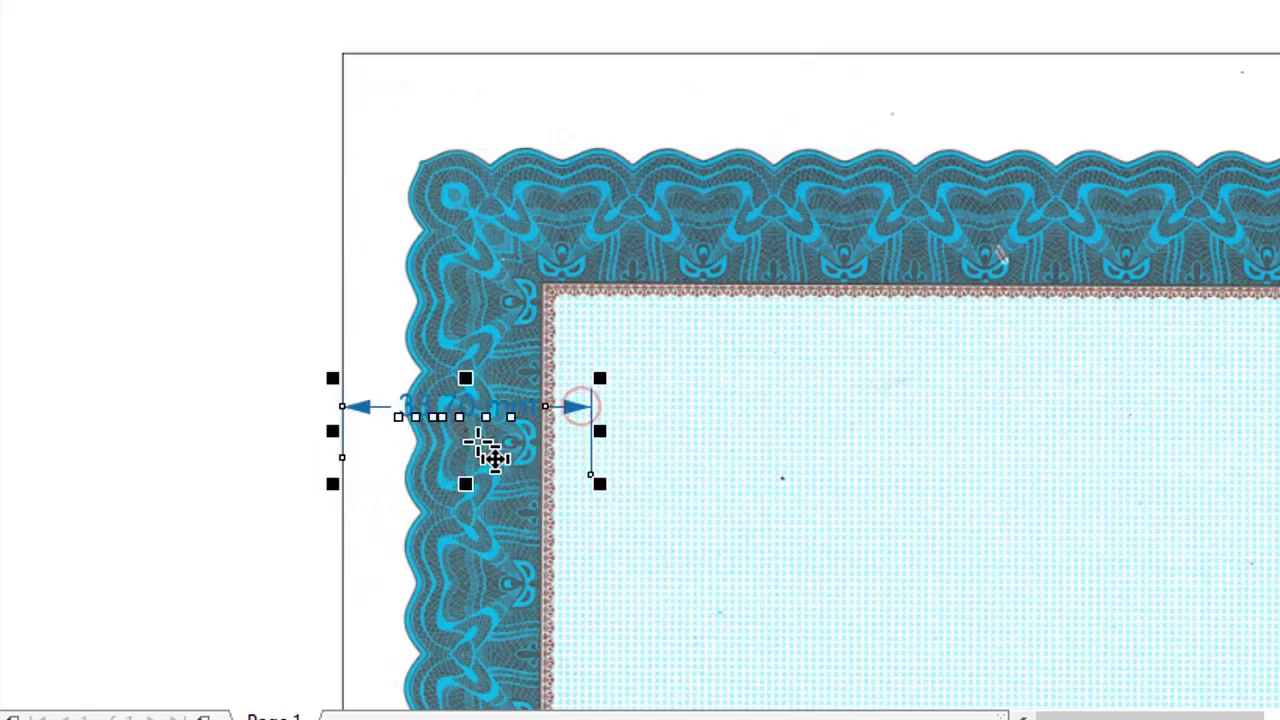
scroll(430, 435, "up", 3)
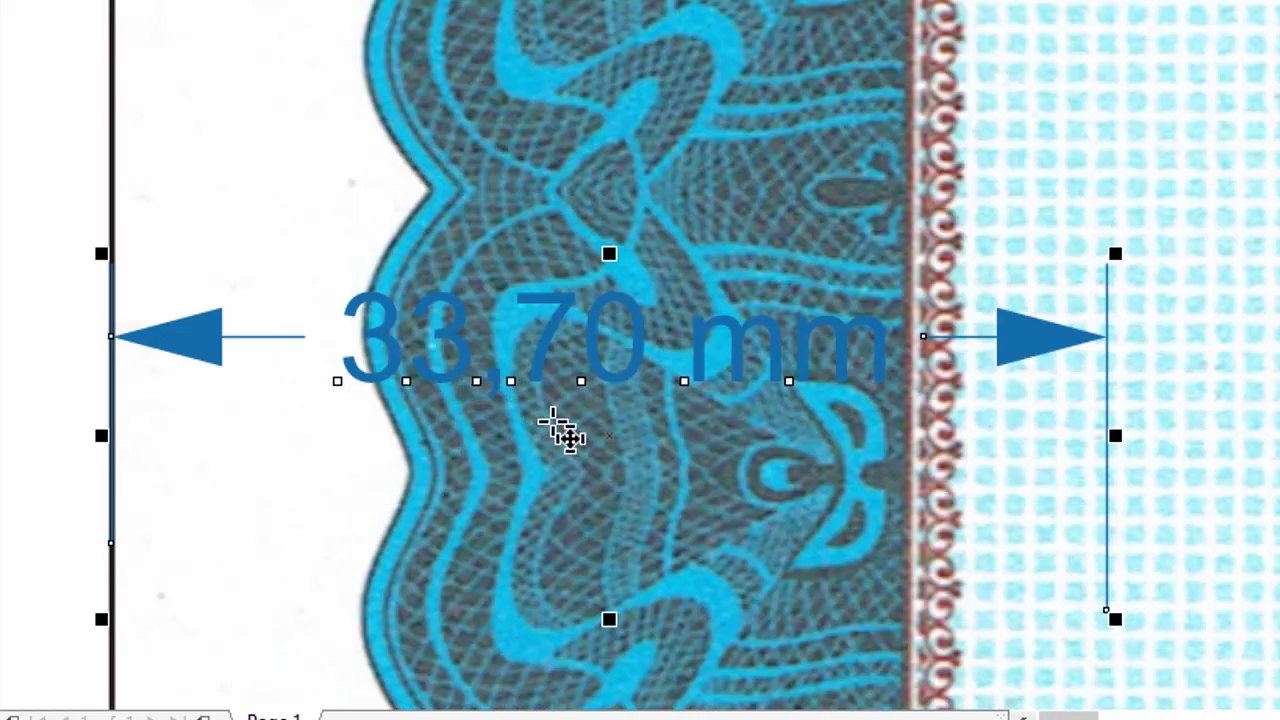
scroll(766, 388, "down", 2)
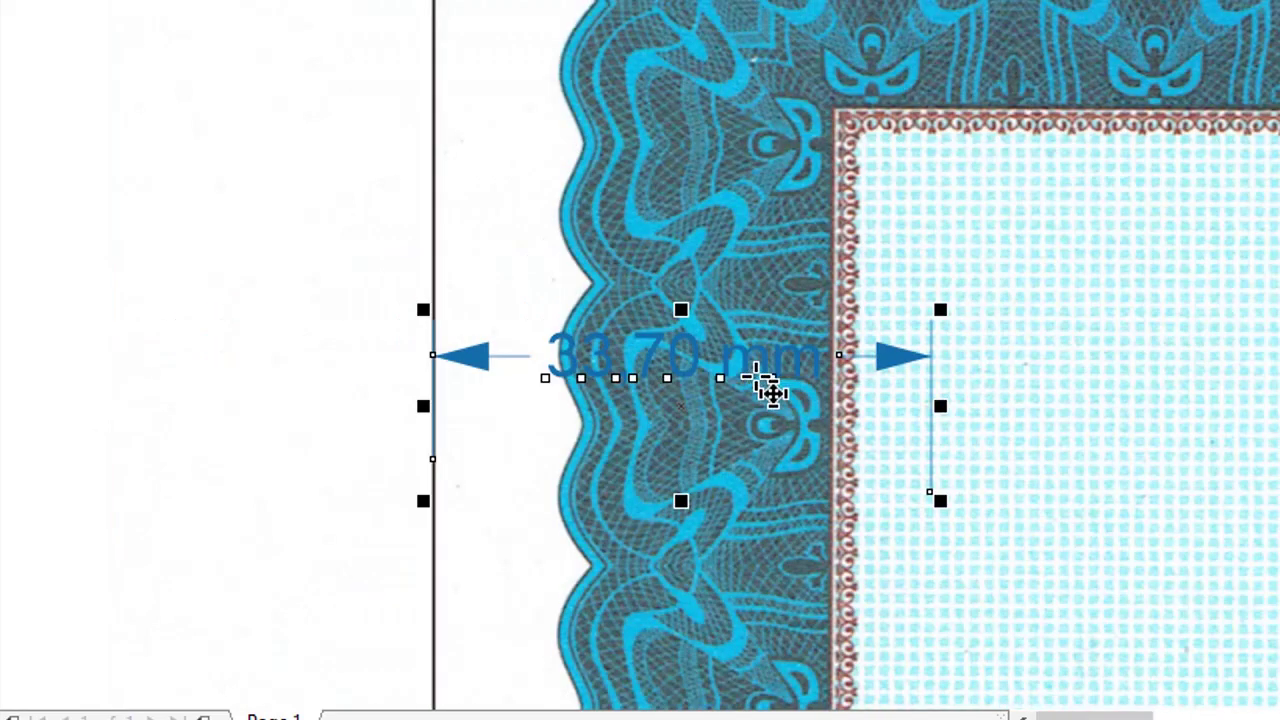
scroll(690, 395, "up", 2)
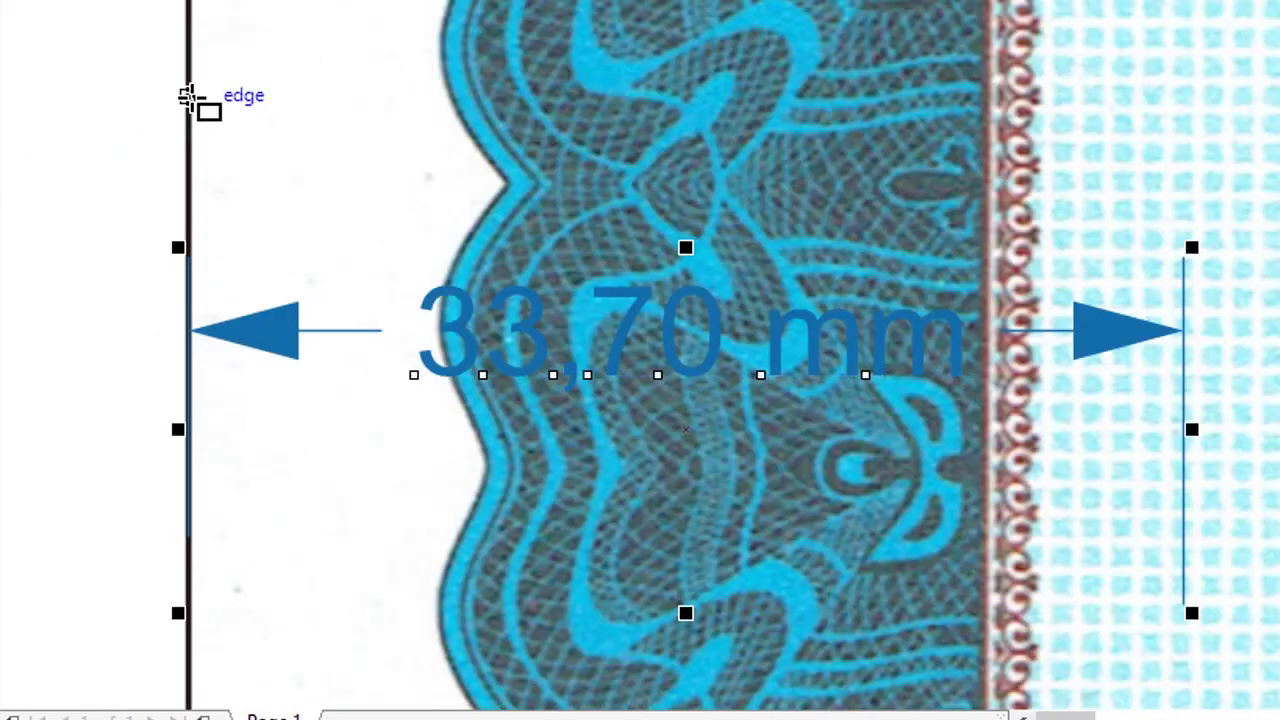
- Draw a yellow-filled rectangle and move it onto the 33,70 mm label
left_click_drag(188, 97, 1188, 280)
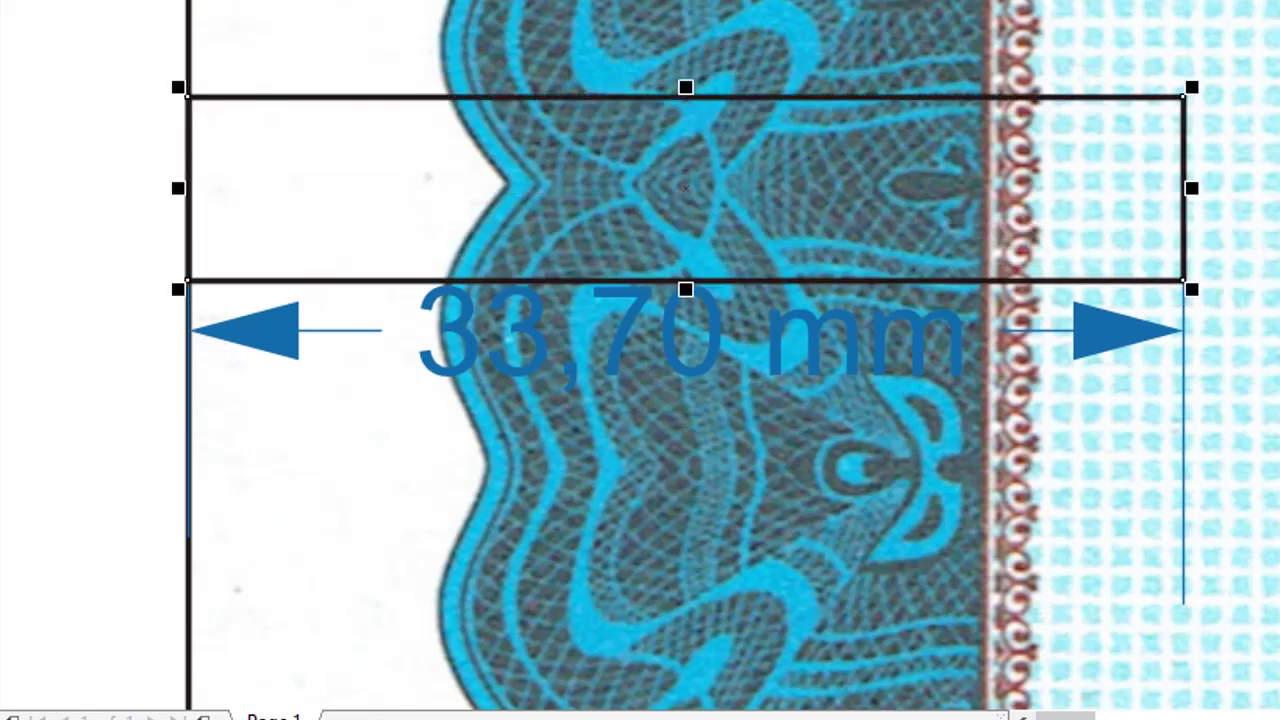
left_click(1026, 266)
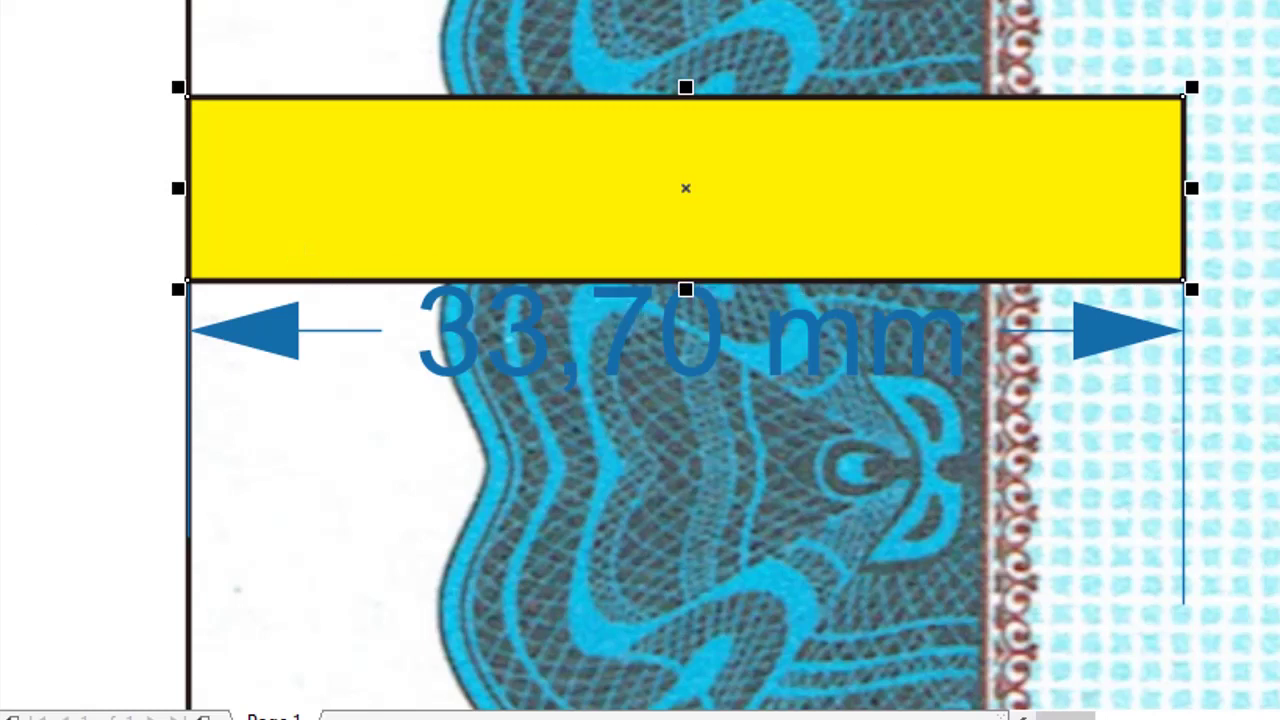
left_click_drag(294, 237, 305, 379)
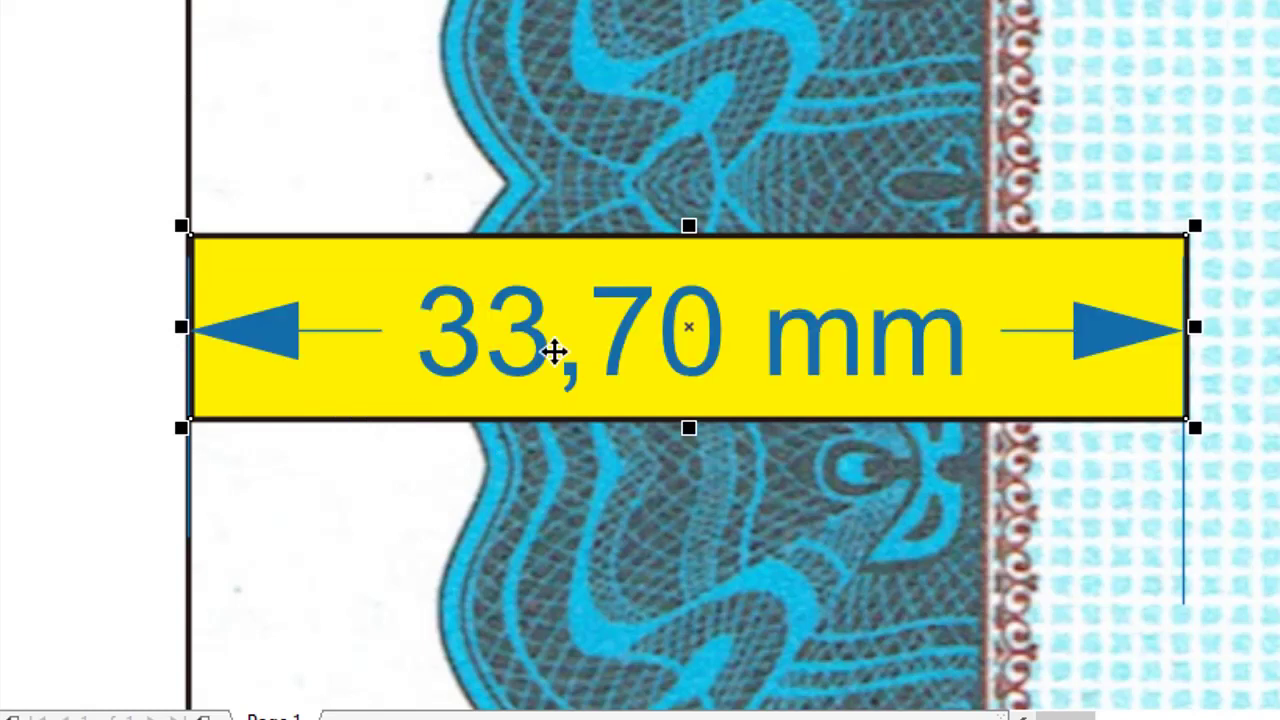
left_click(15, 5)
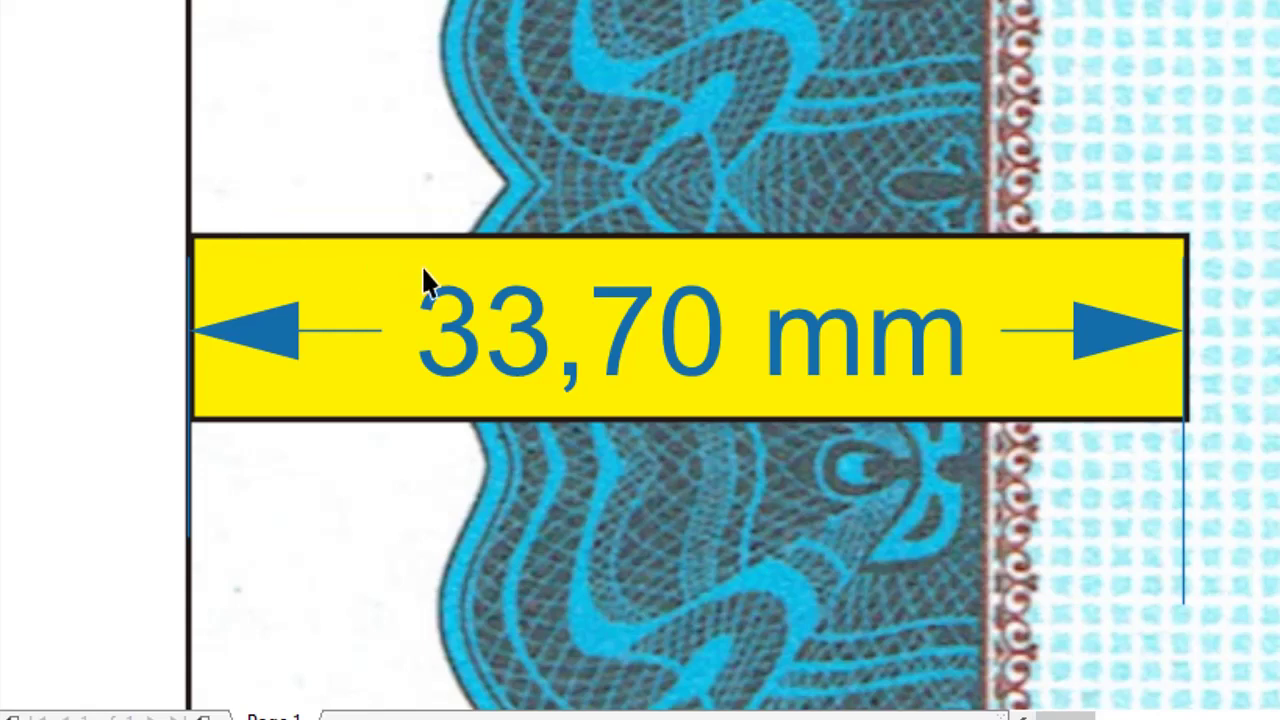
scroll(421, 265, "down", 1)
scroll(421, 265, "down", 1)
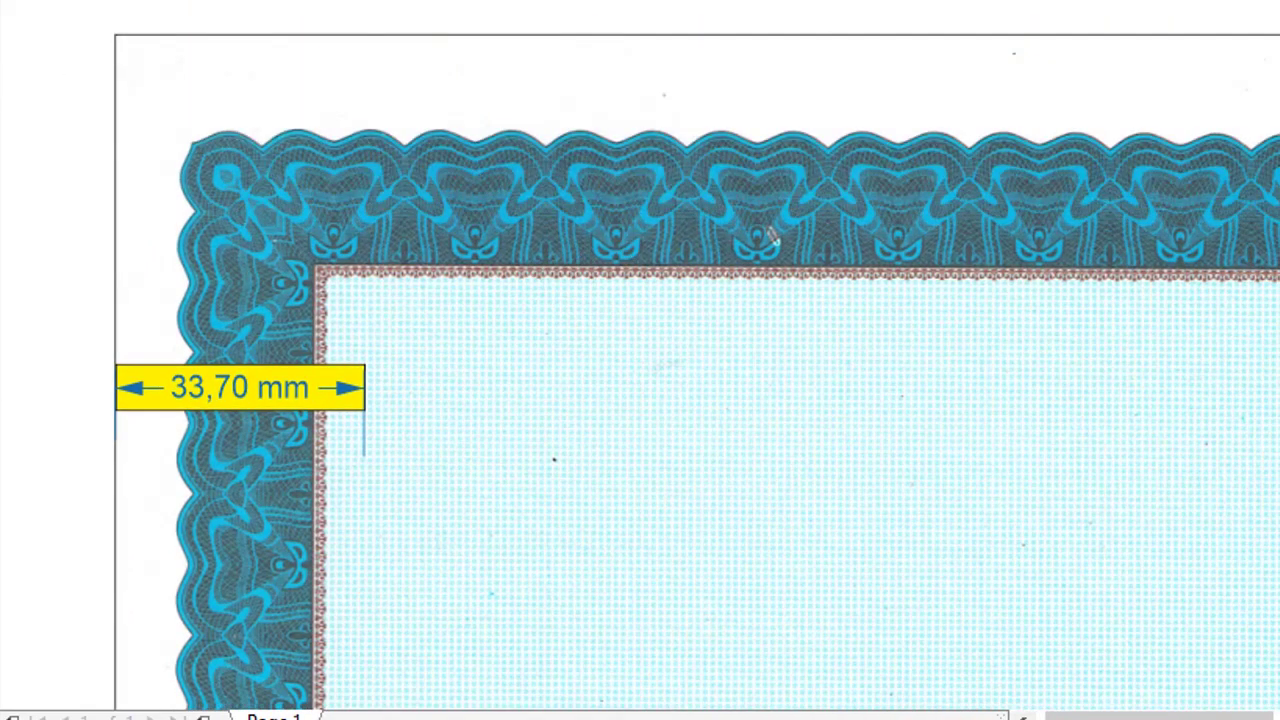
left_click(914, 33)
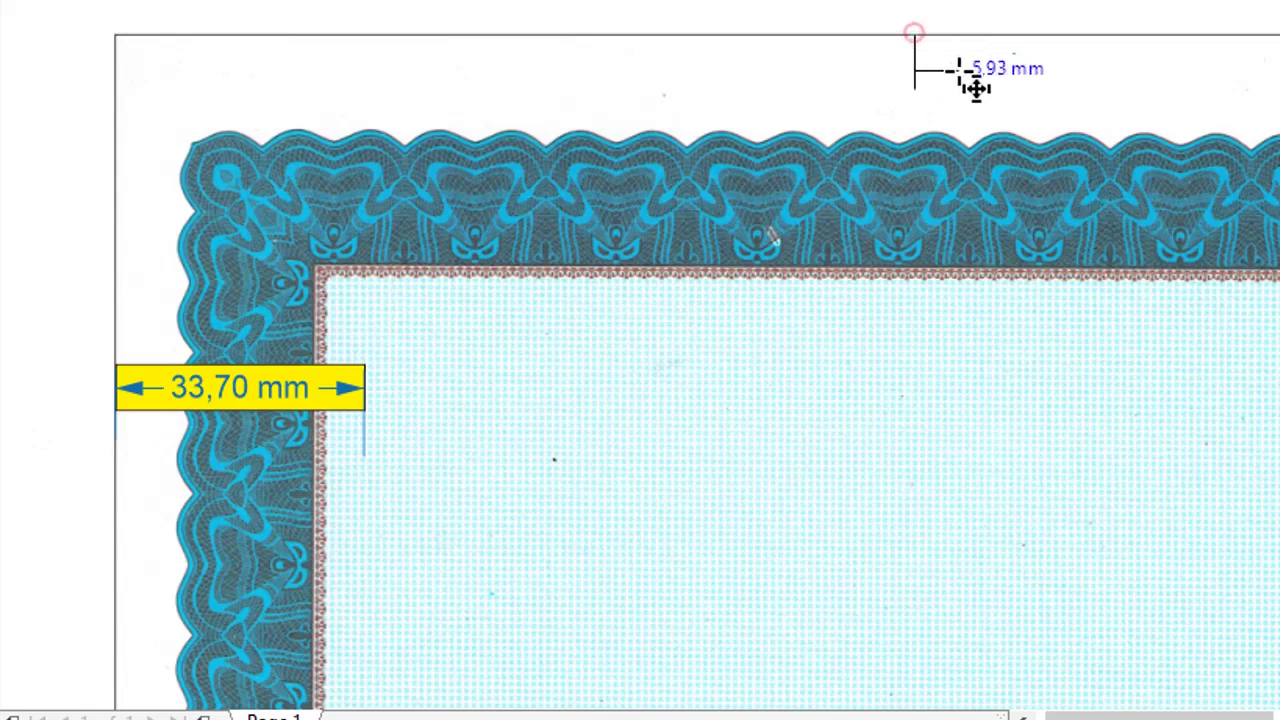
left_click(975, 296)
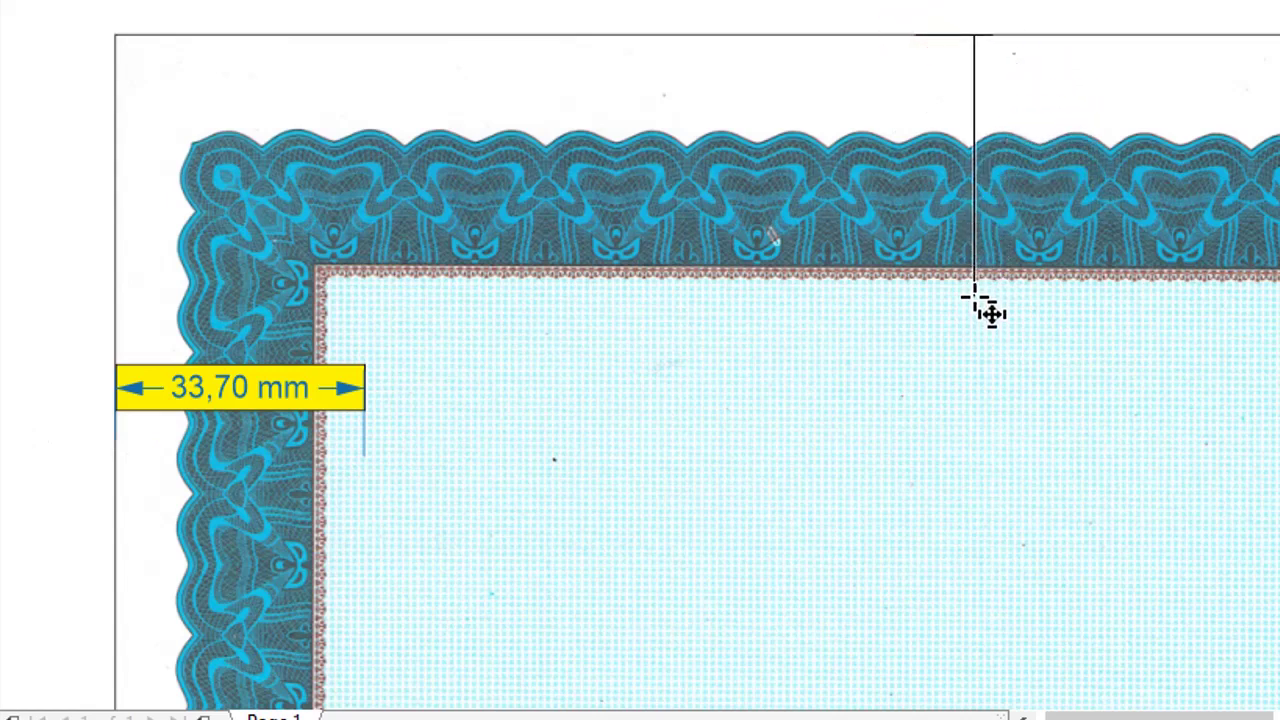
left_click(1051, 297)
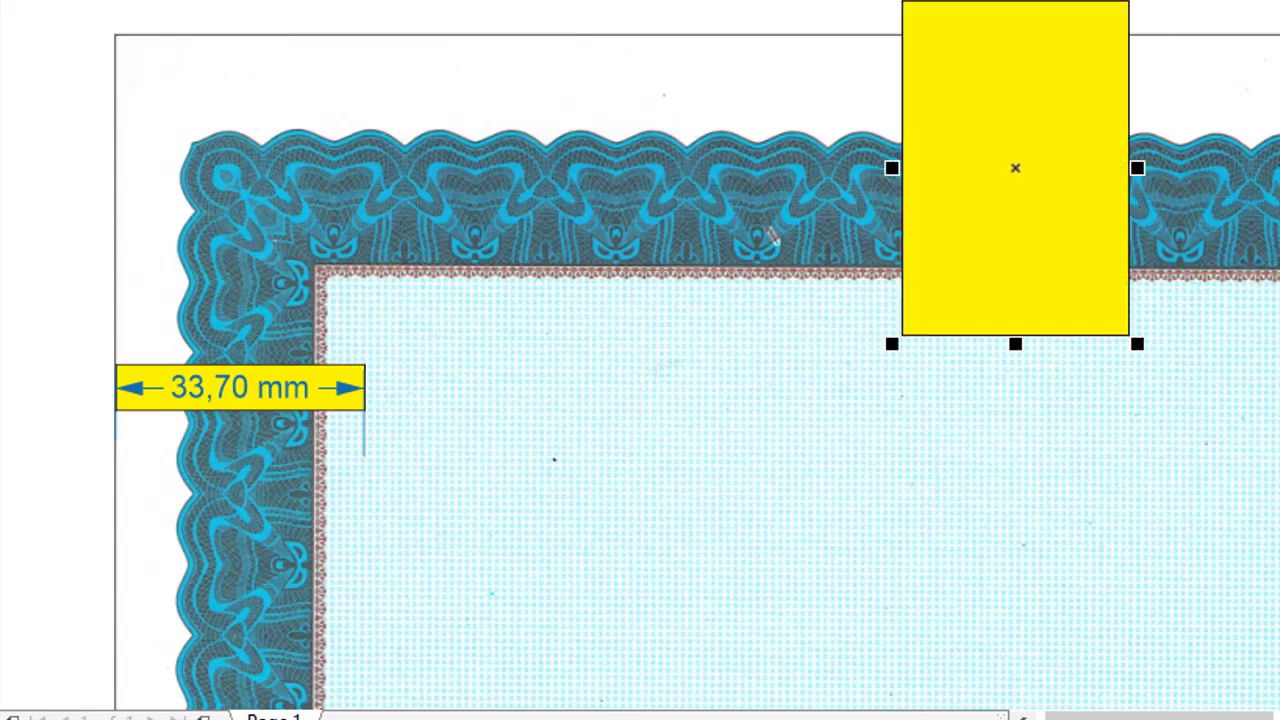
scroll(1170, 205, "up", 1)
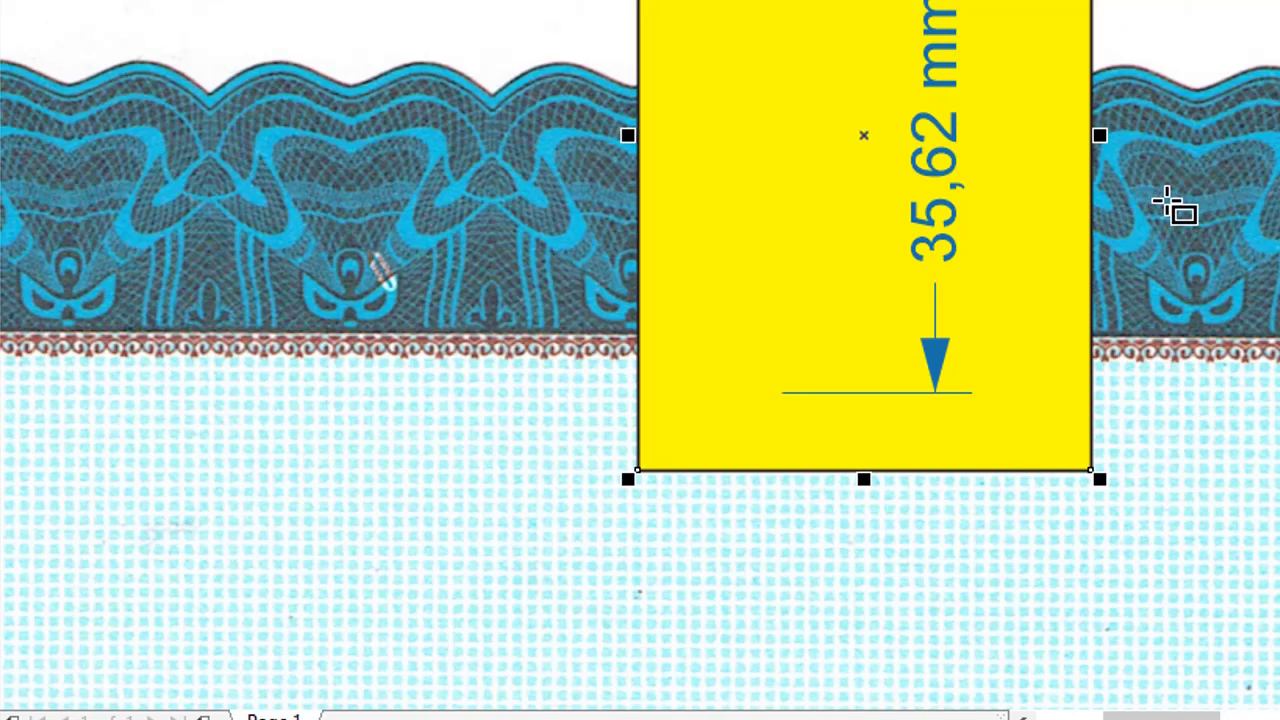
scroll(1051, 240, "down", 1)
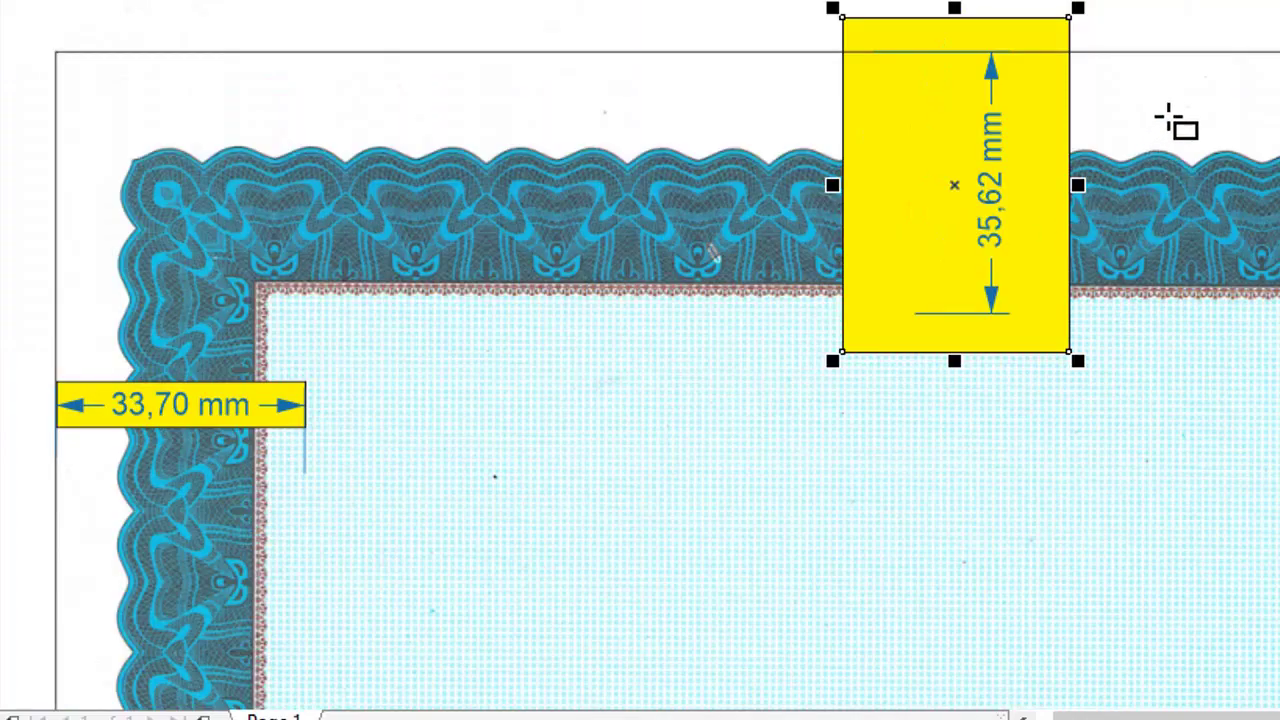
scroll(1170, 120, "up", 1)
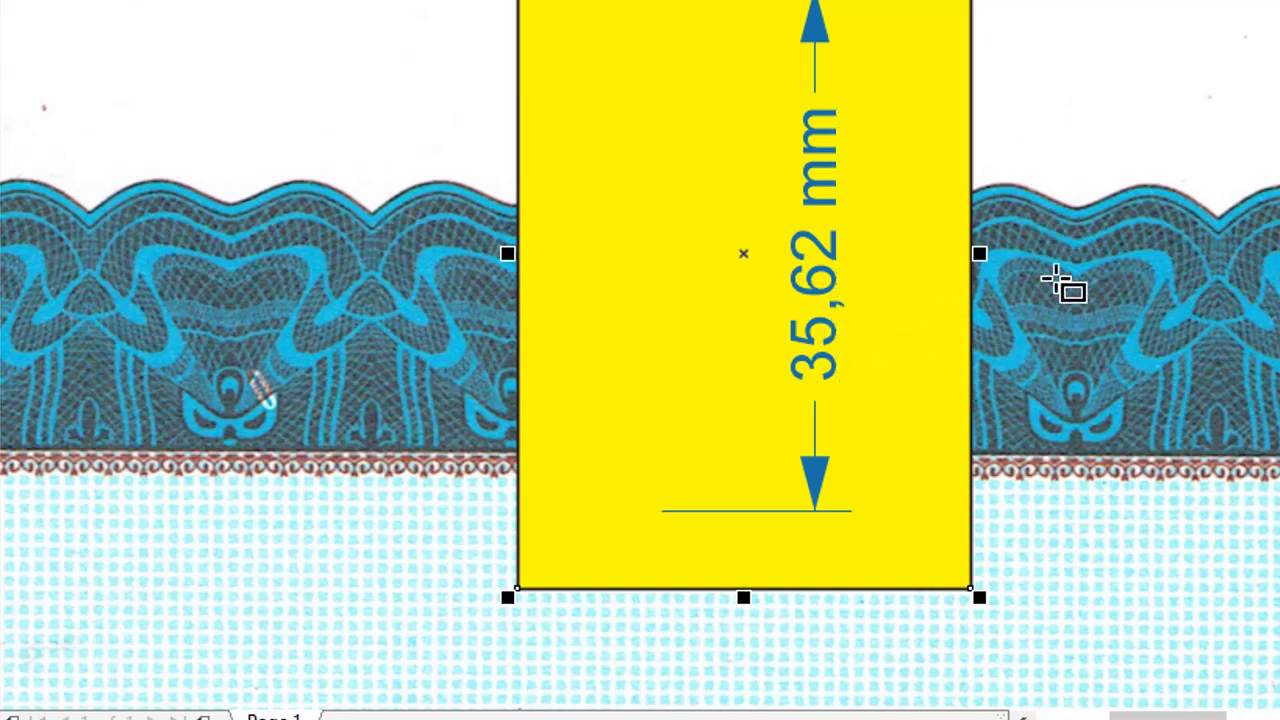
scroll(1060, 282, "down", 5)
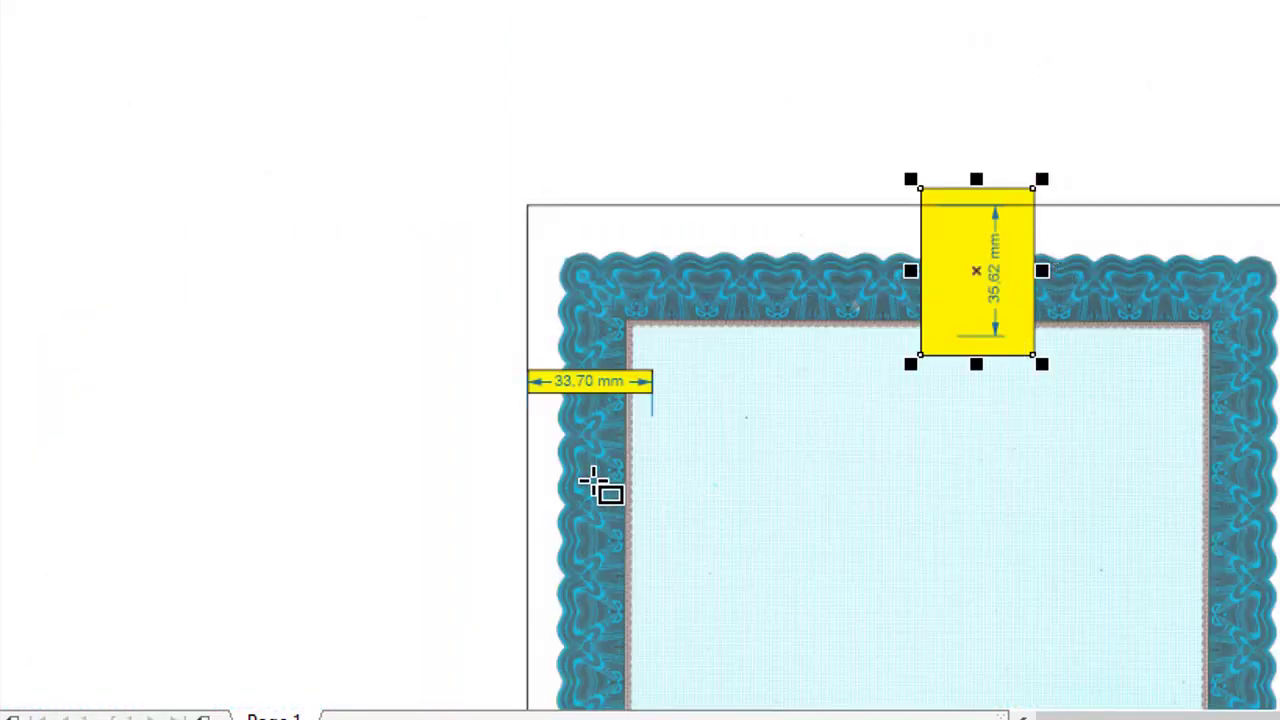
scroll(600, 486, "up", 2)
scroll(600, 391, "up", 2)
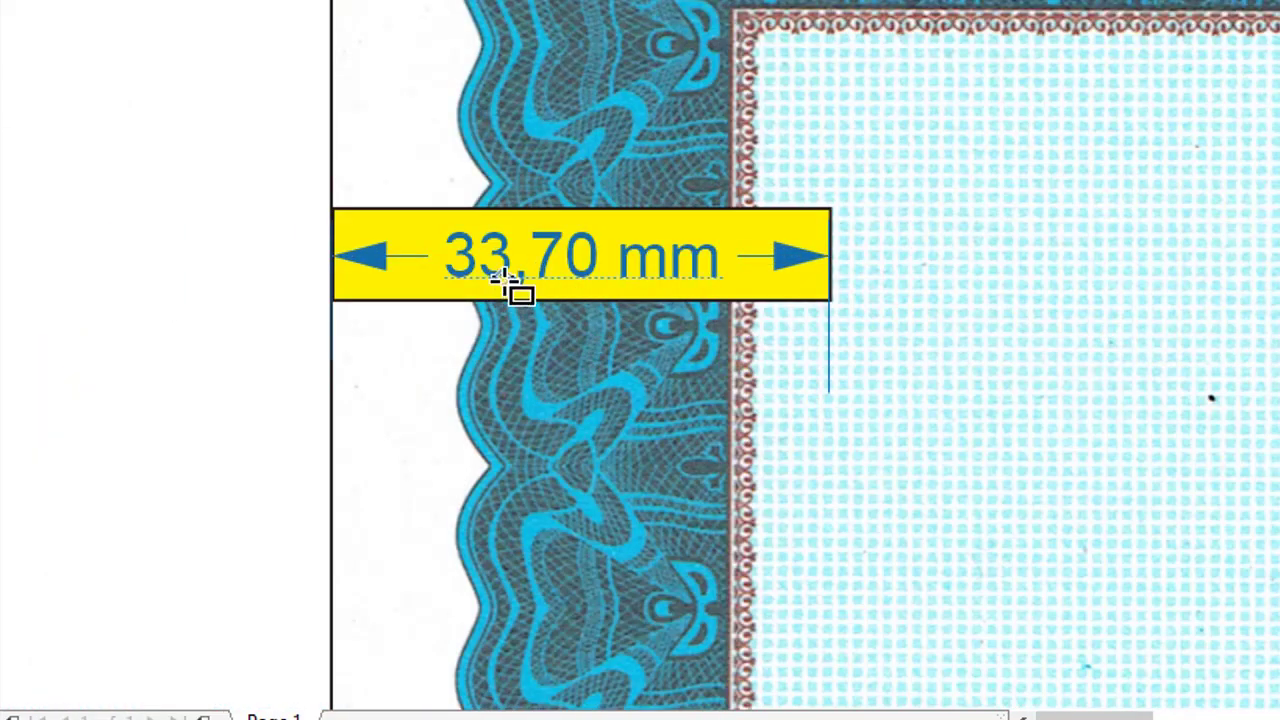
- At the blue frame's bottom, draw a vertical line and a box from page edge to inner border
scroll(435, 278, "down", 2)
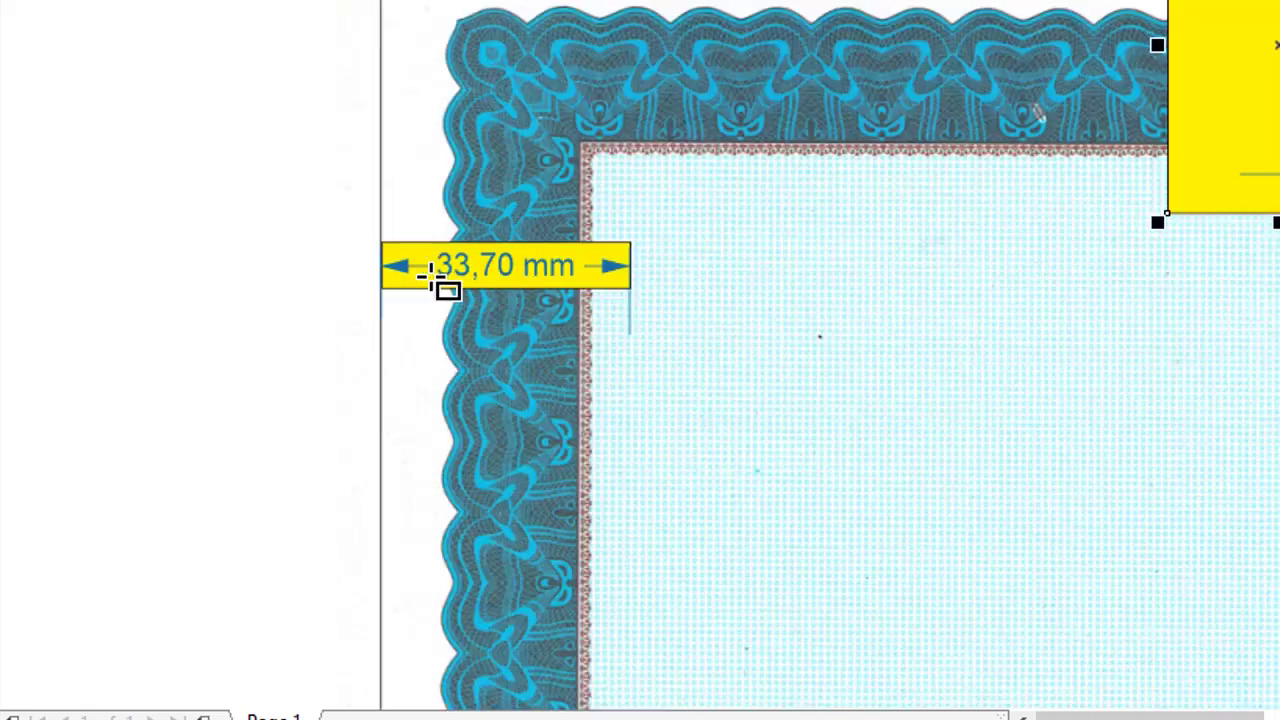
scroll(435, 278, "down", 1)
scroll(435, 278, "down", 2)
left_click_drag(569, 409, 531, 149)
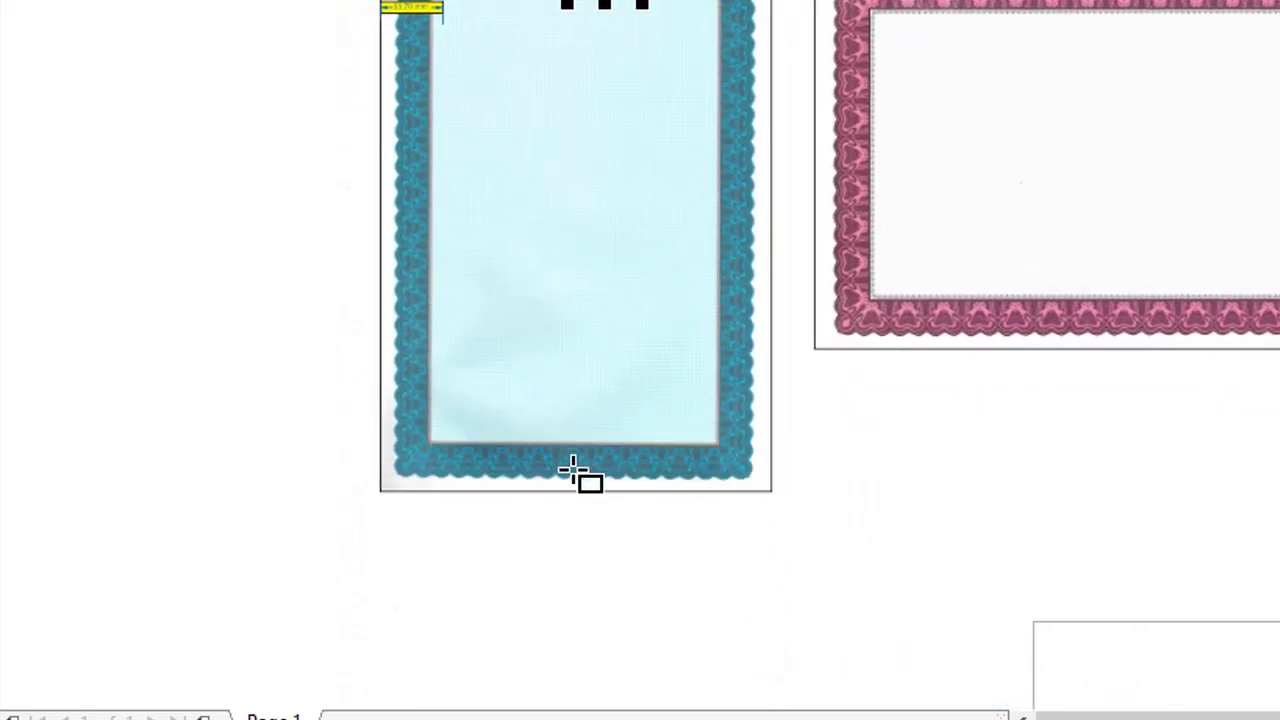
left_click_drag(574, 474, 560, 376)
scroll(537, 392, "up", 2)
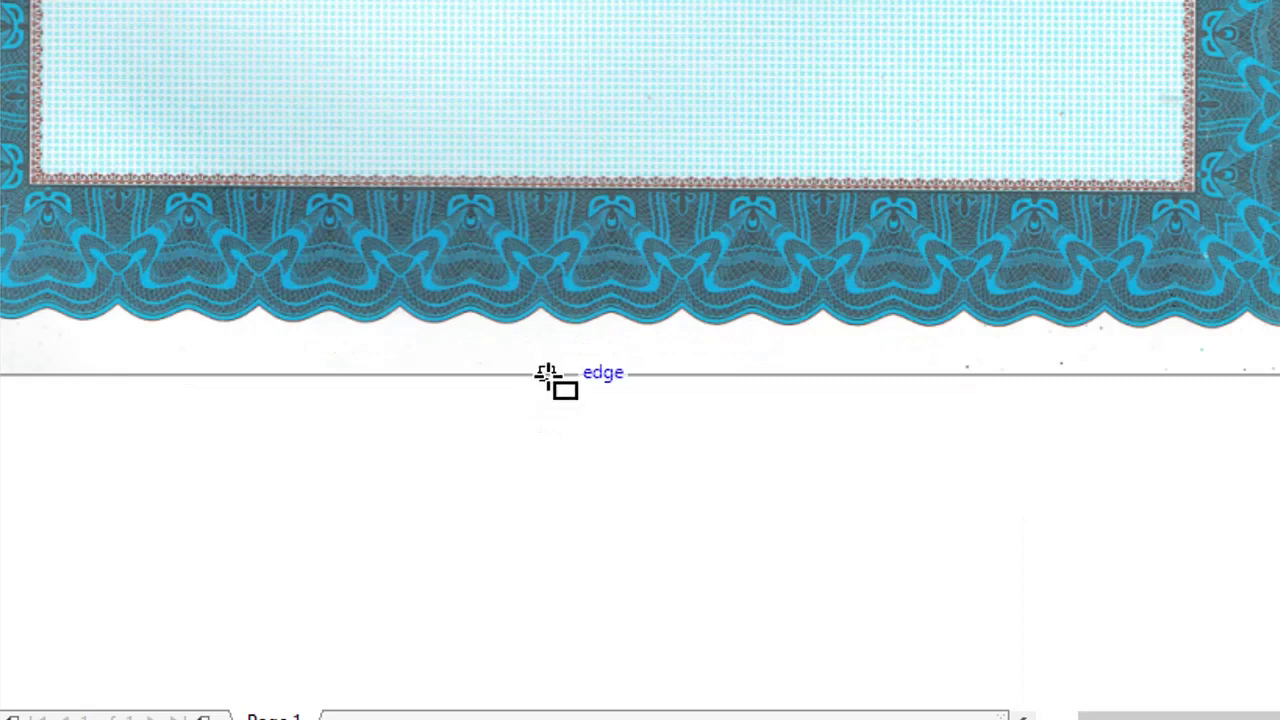
left_click_drag(547, 373, 547, 138)
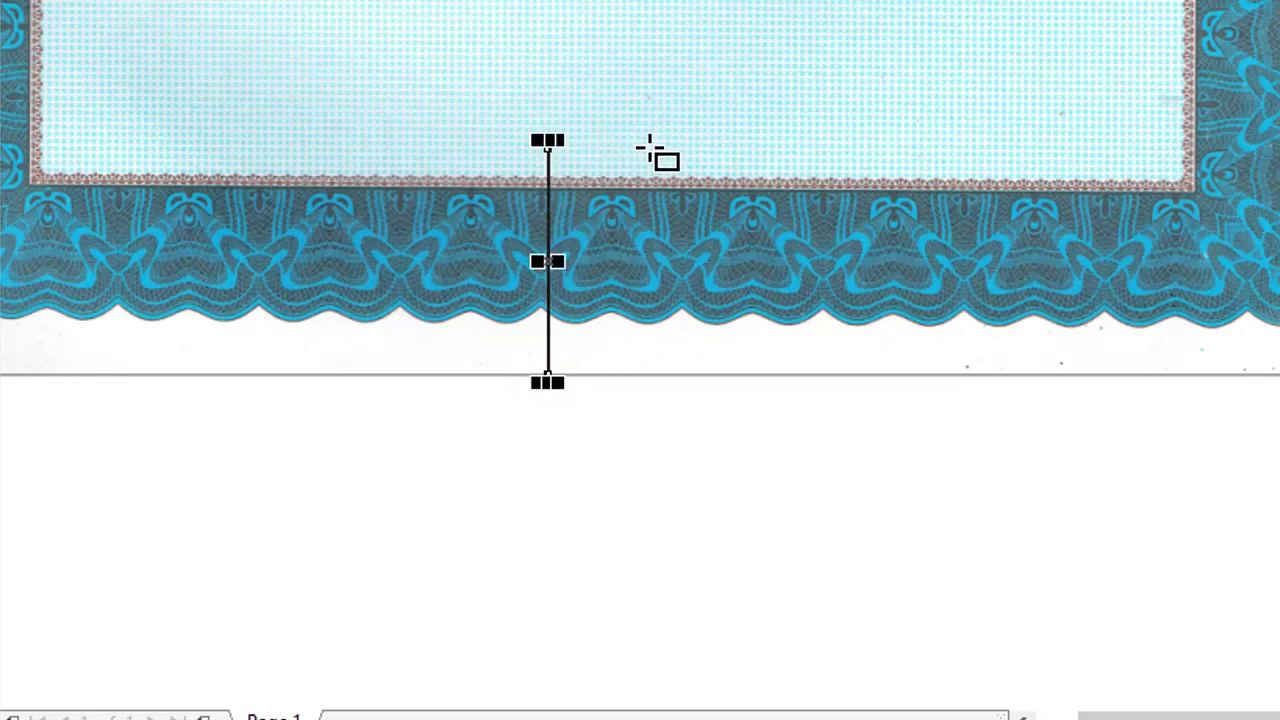
mouse_move(636, 372)
left_mouse_down()
mouse_move(709, 148)
mouse_move(749, 152)
left_mouse_up()
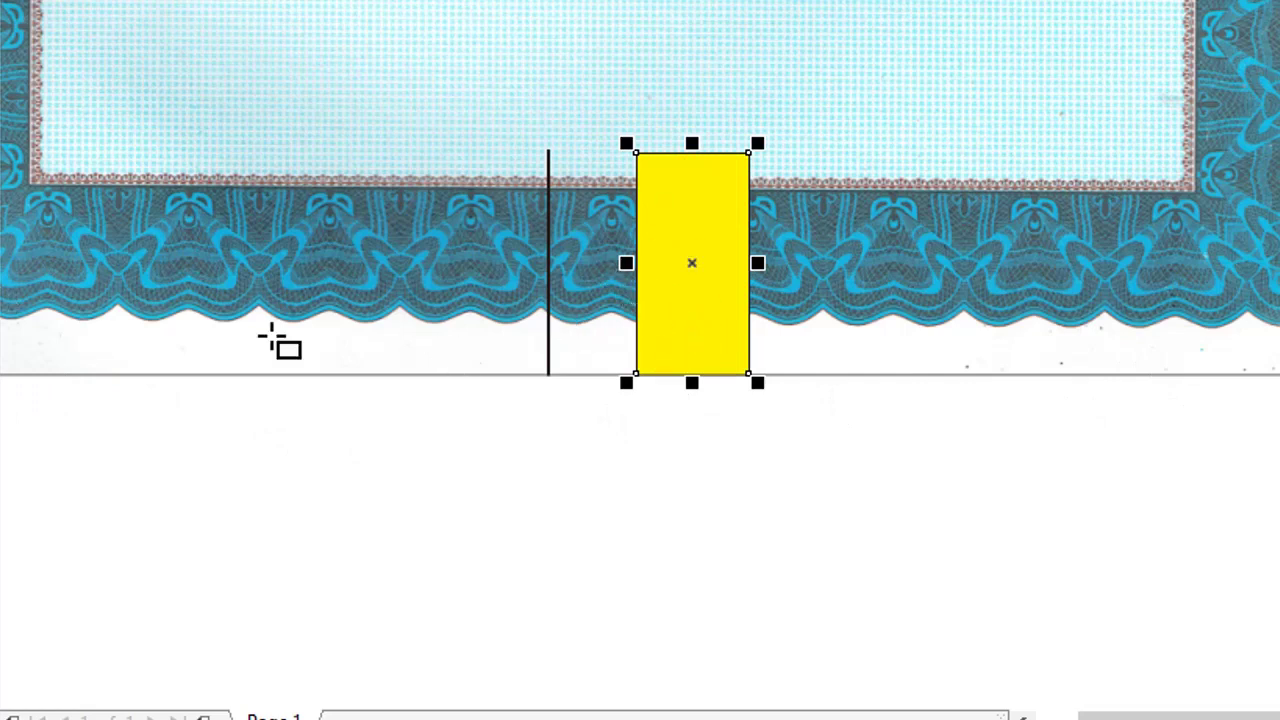
- Add a 30,15 mm vertical dimension across the box, with its label placed on it
key("F5")
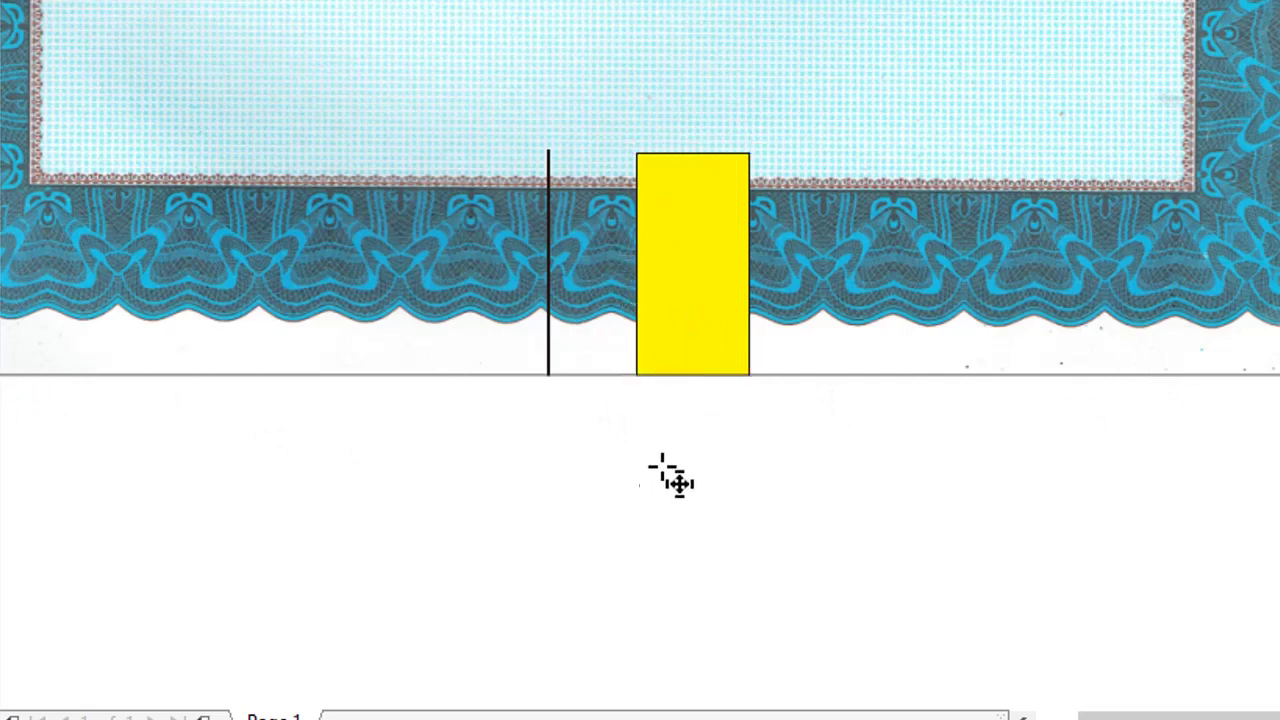
left_click(640, 375)
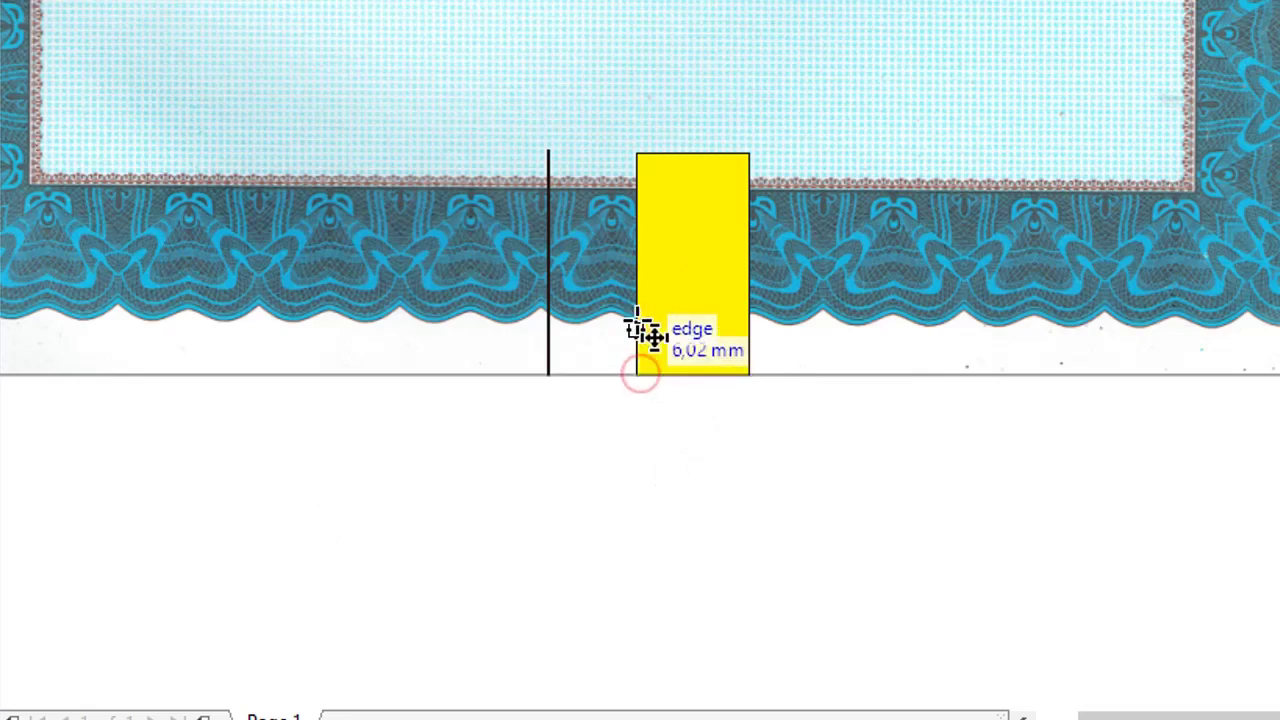
left_click(655, 152)
left_click(712, 175)
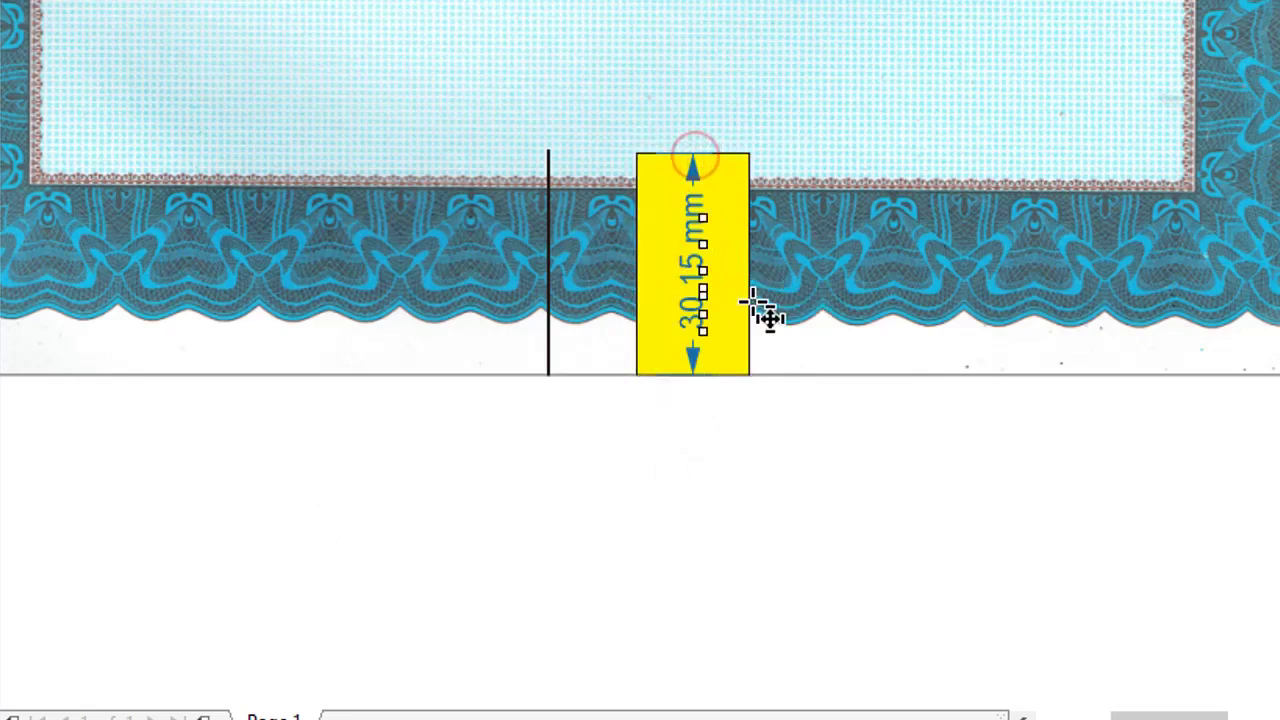
scroll(758, 308, "up", 2)
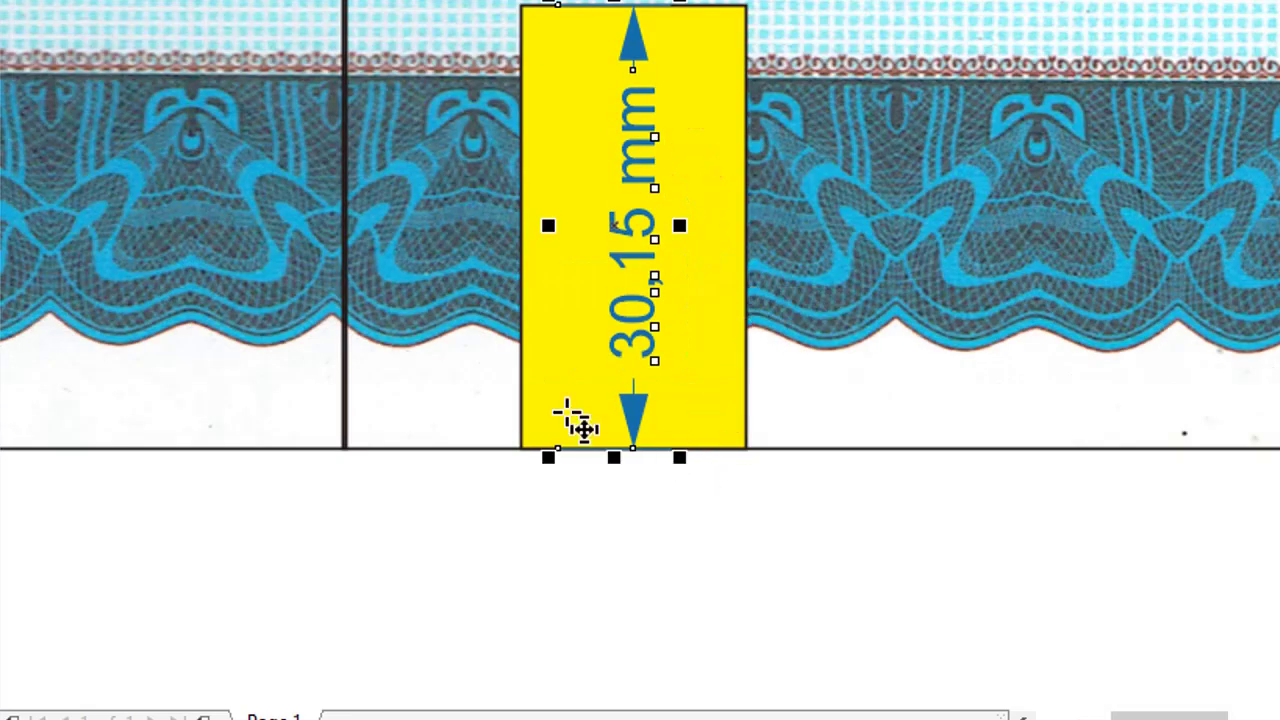
left_click(648, 600)
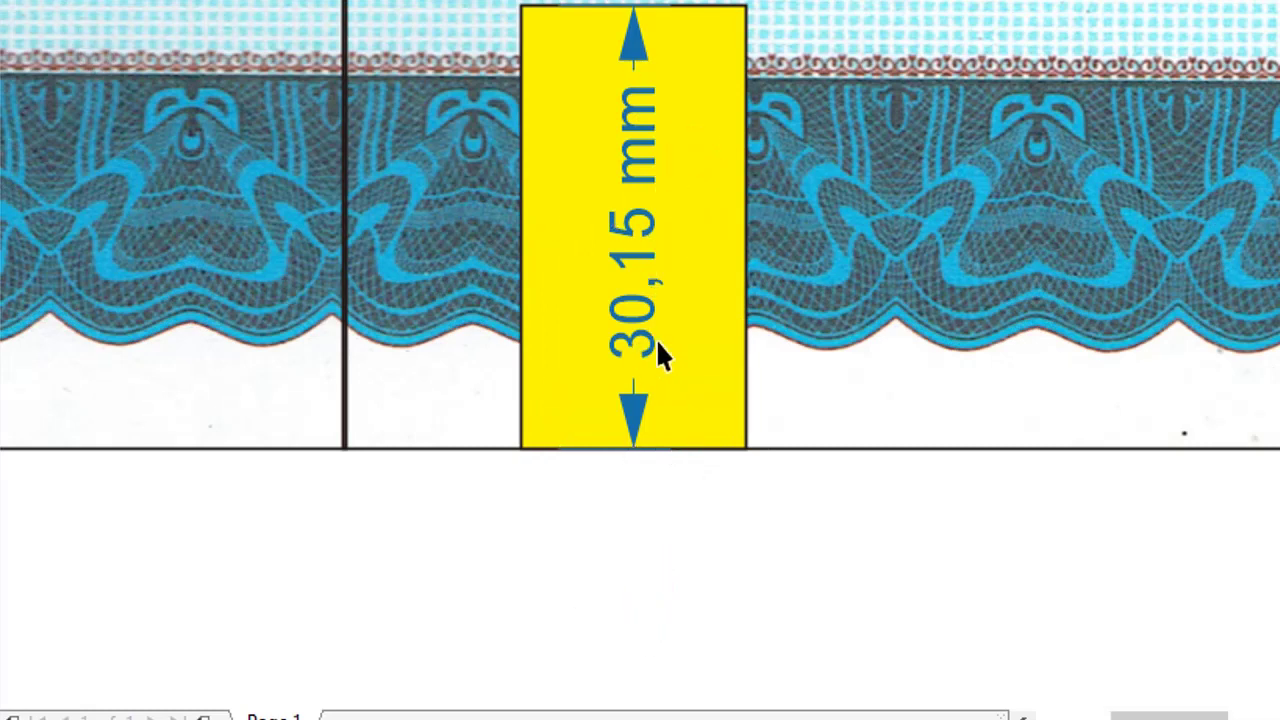
scroll(656, 338, "down", 4)
scroll(806, 240, "up", 2)
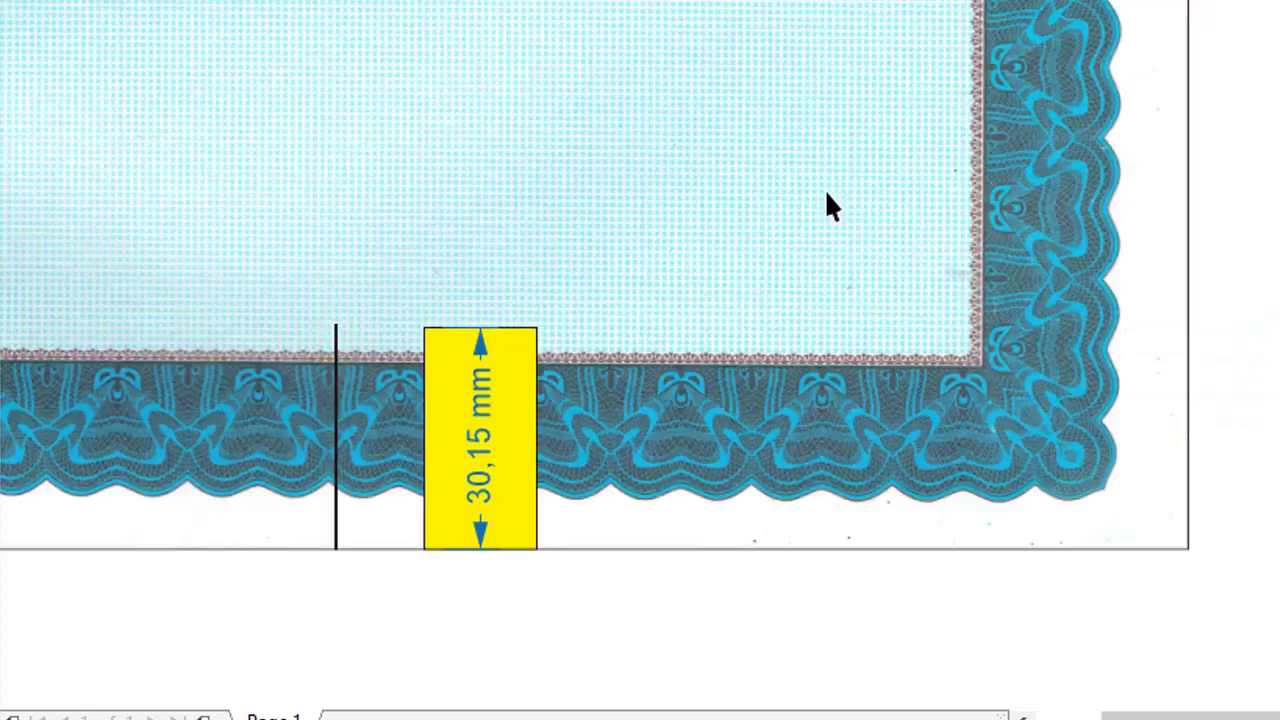
scroll(829, 203, "down", 2)
left_click_drag(643, 245, 751, 400)
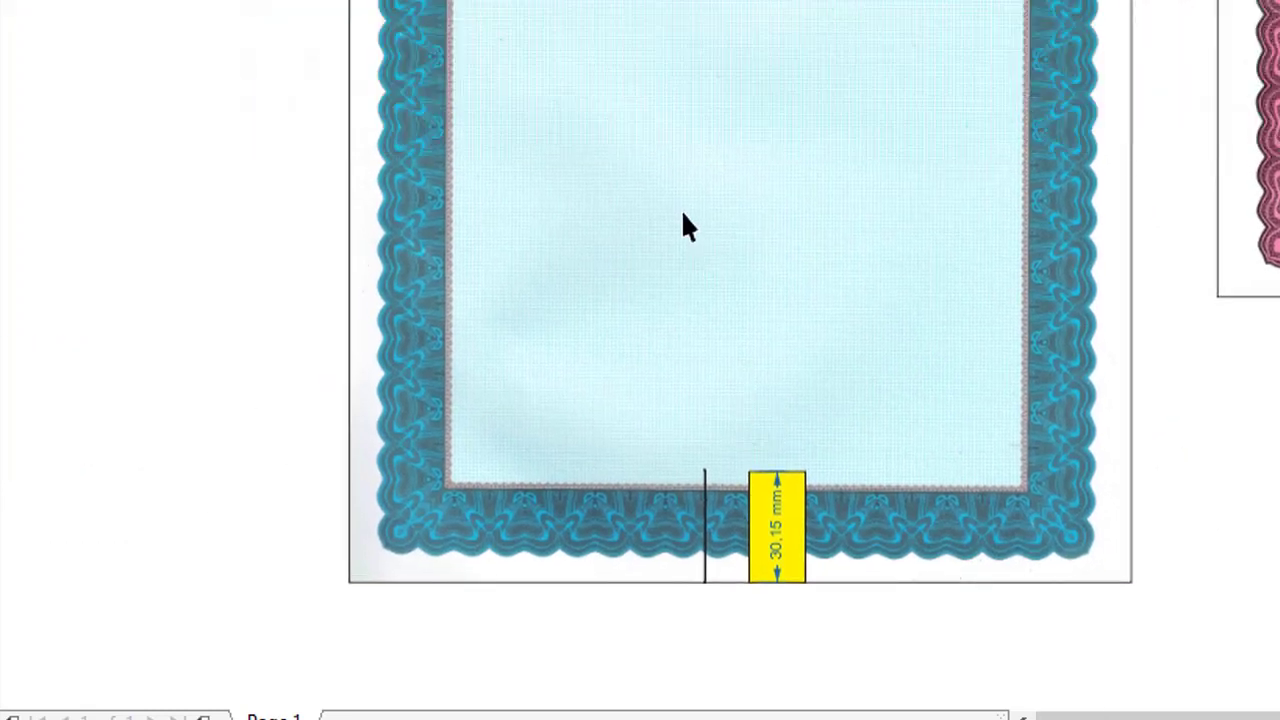
left_click_drag(681, 226, 524, 560)
left_click_drag(507, 293, 588, 470)
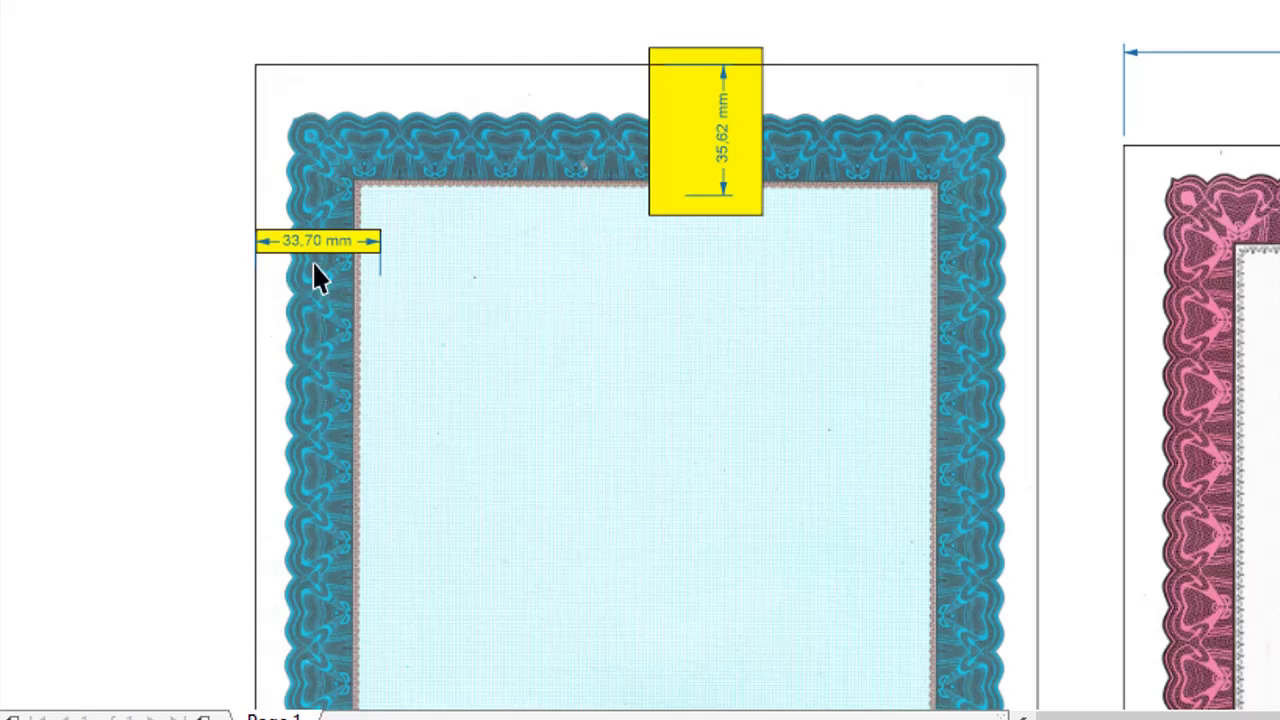
- Zoom around to check the blue frame's border dimensions, then return to Word's Document1
scroll(305, 250, "up", 2)
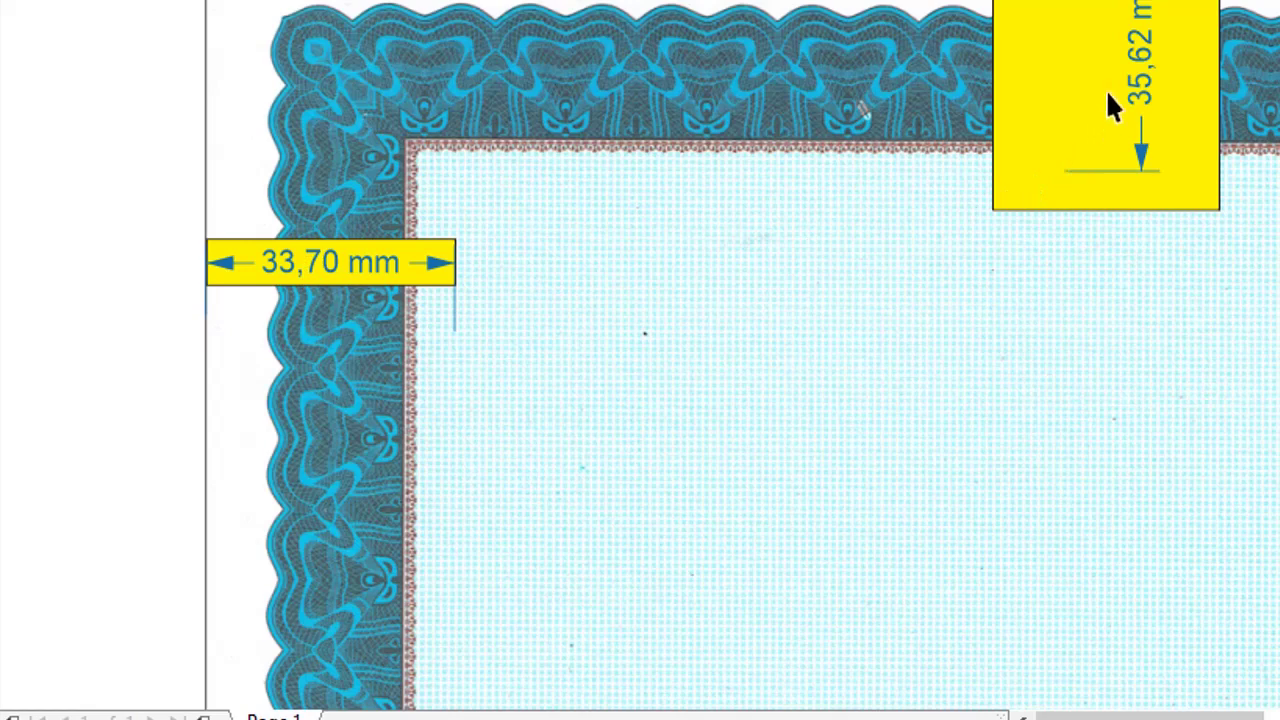
scroll(846, 266, "down", 3)
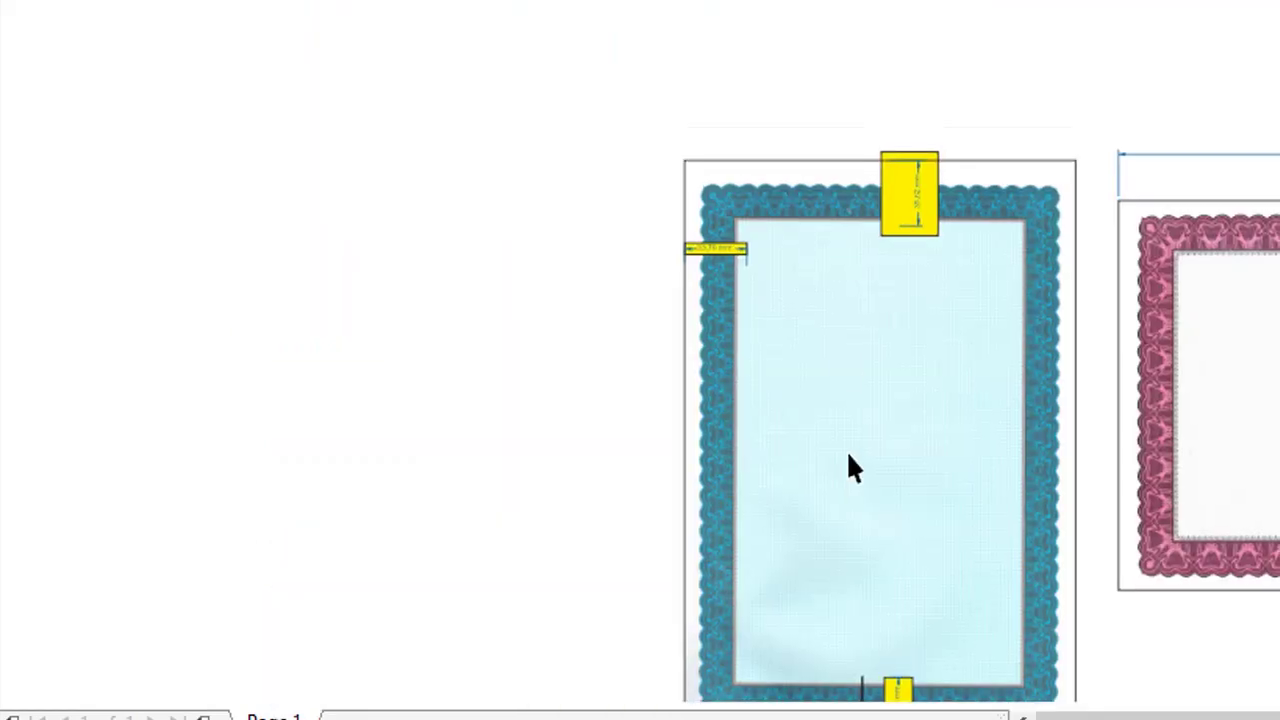
scroll(849, 466, "down", 3)
scroll(905, 490, "up", 4)
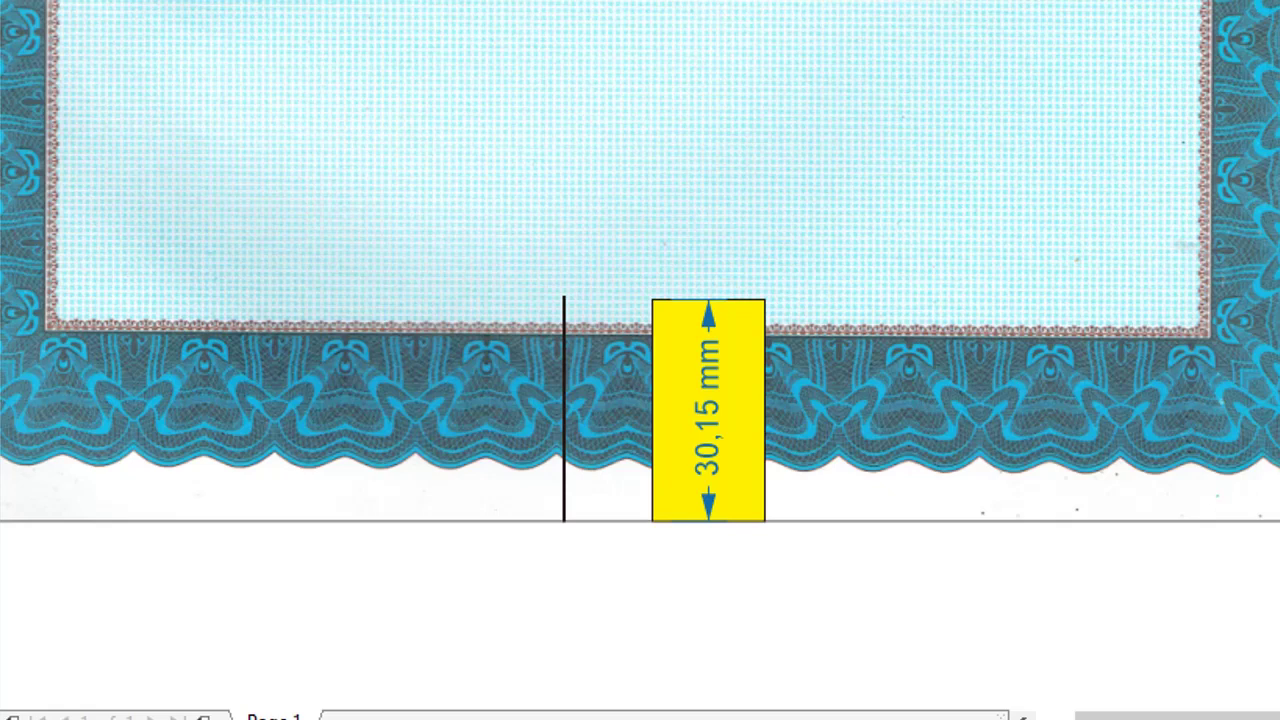
left_click(666, 680)
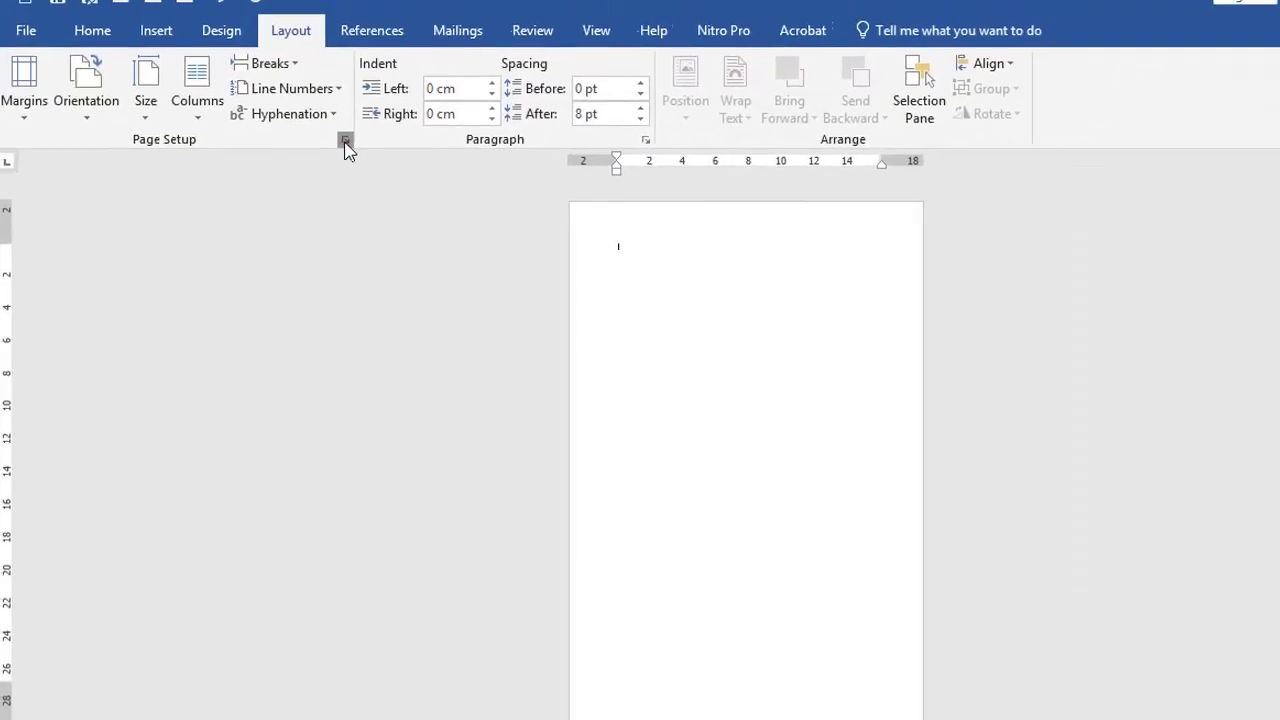
- In Page Setup Margins, enter Top and Bottom 3,54 cm, Left 3,3 cm, Right 3,1 cm, and apply
left_click(340, 157)
left_click(522, 133)
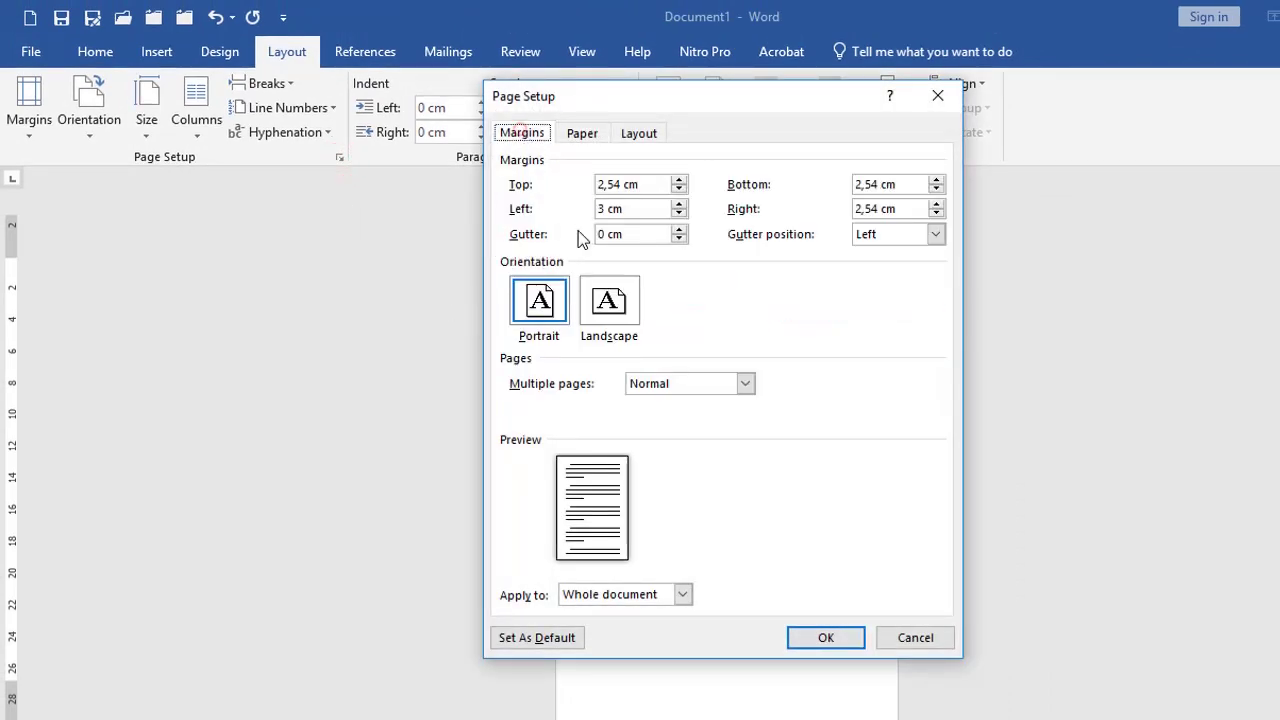
double_click(601, 186)
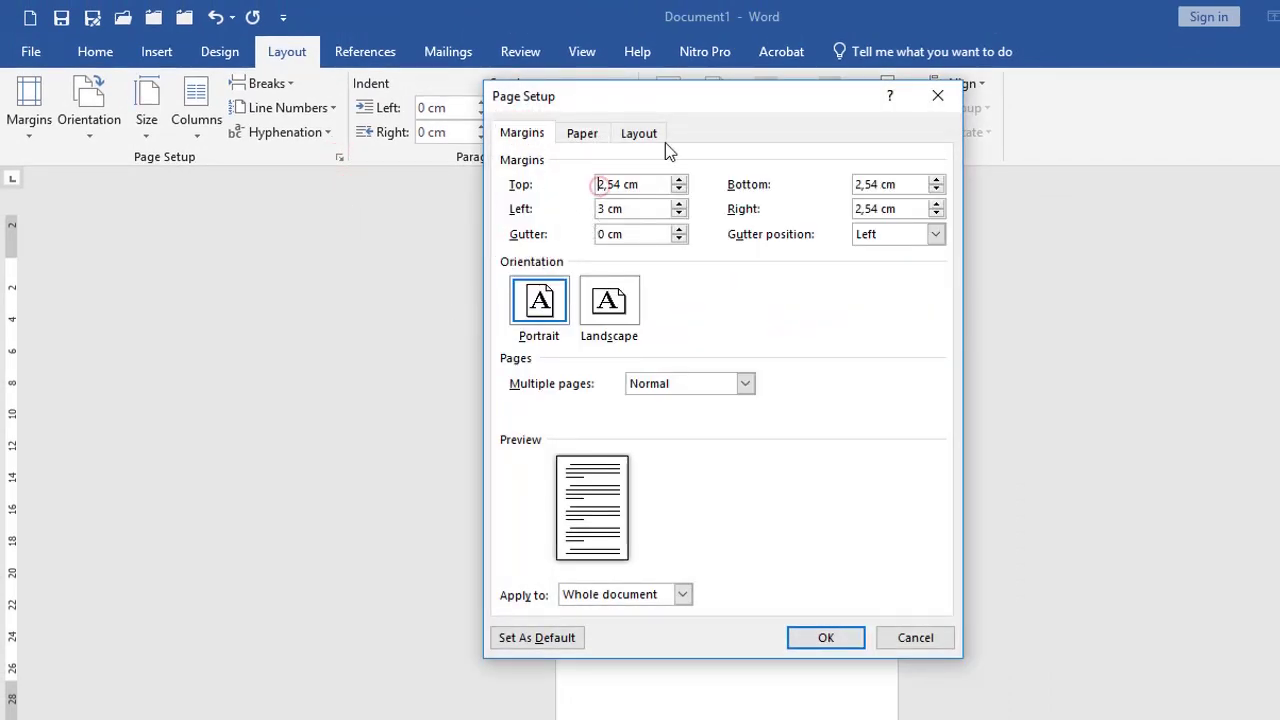
type("3,54 cm")
left_click(599, 208)
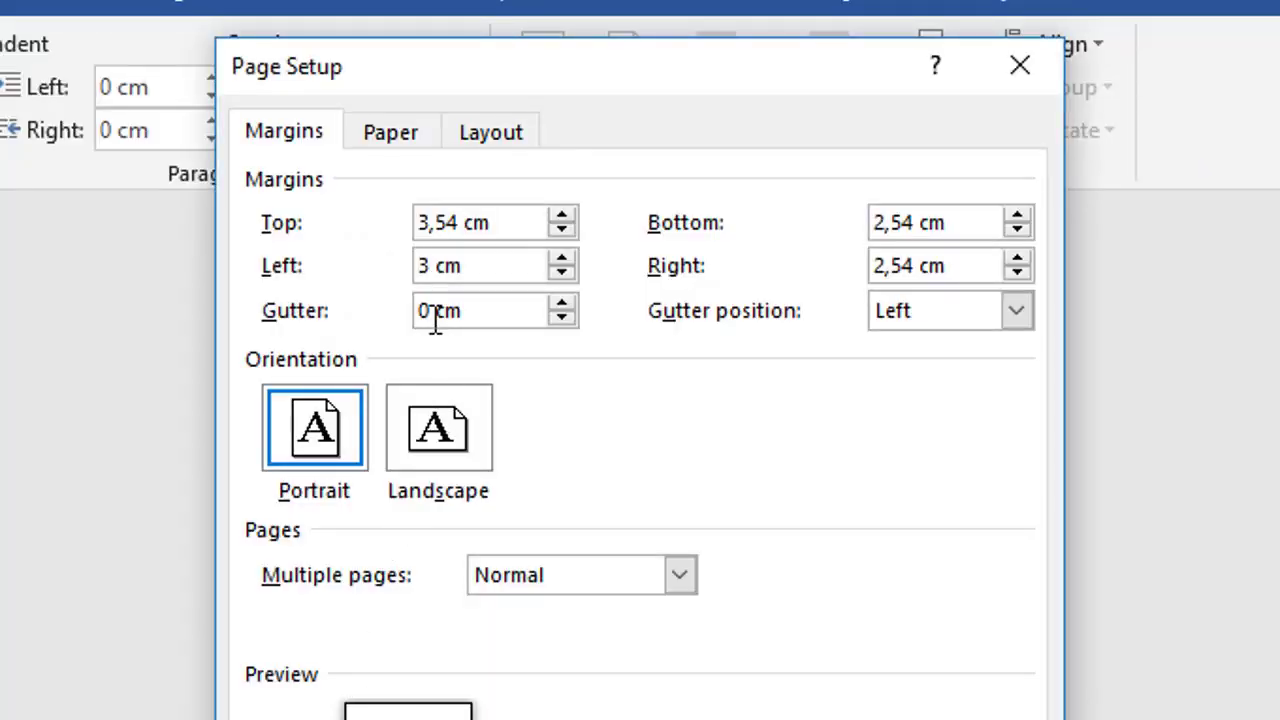
type(",3")
double_click(877, 222)
type("3")
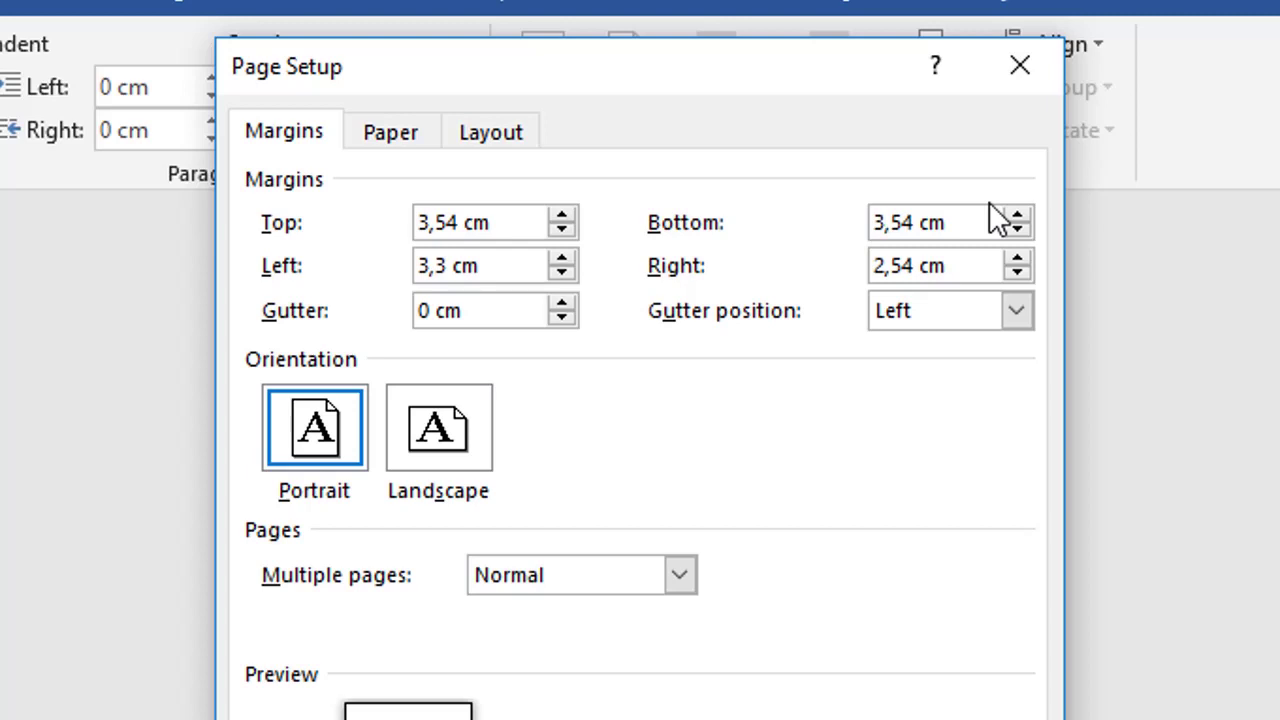
left_click(875, 266)
type("3")
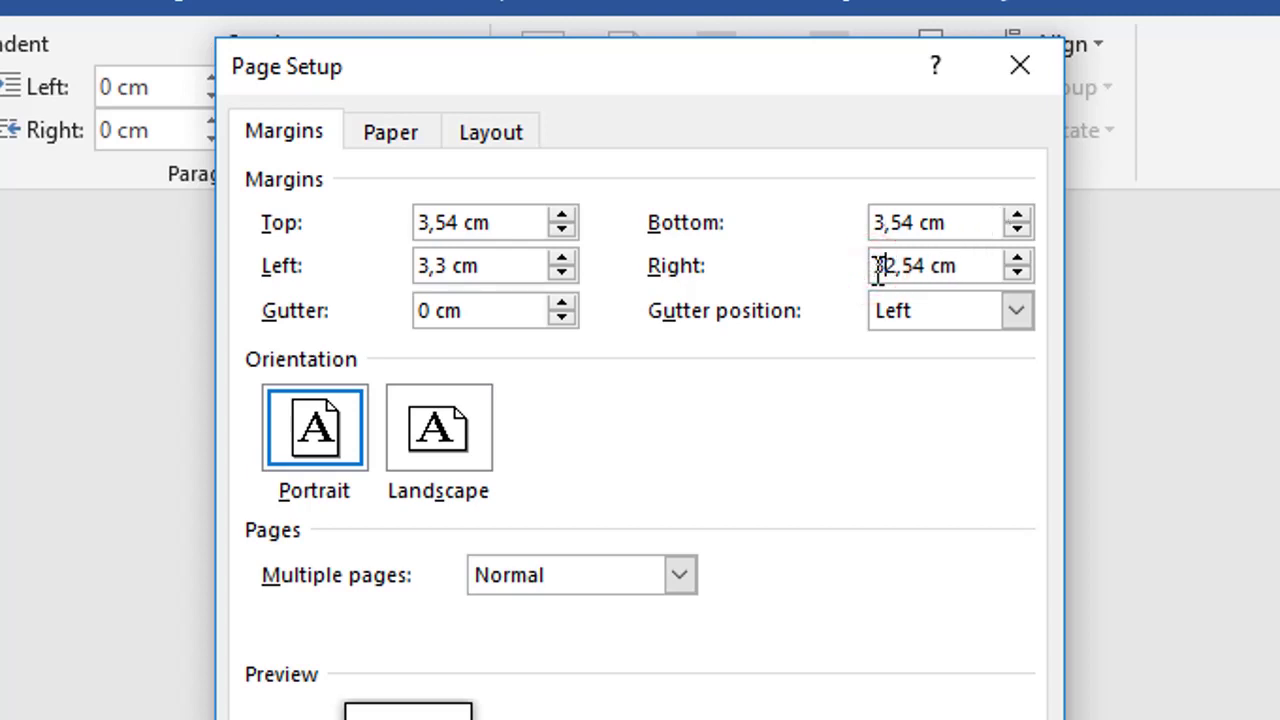
triple_click(876, 268)
type("3,5")
left_click(876, 268)
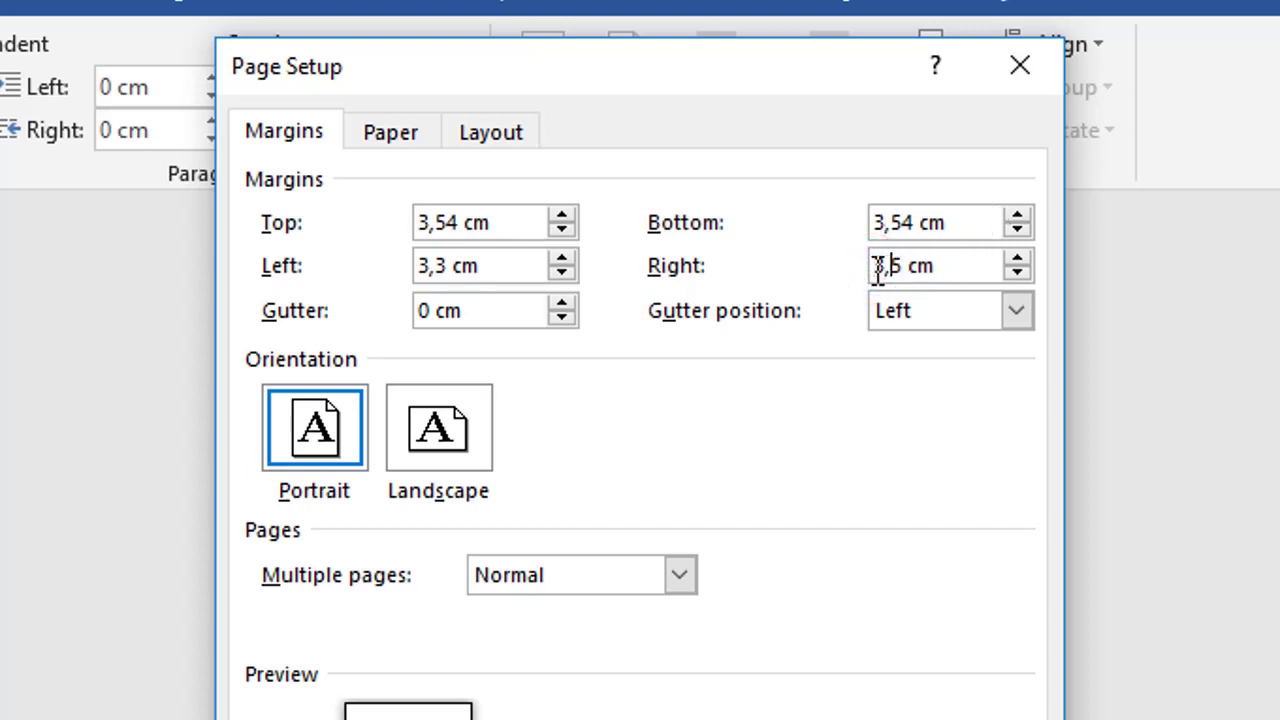
type("1")
key("Delete")
key("Return")
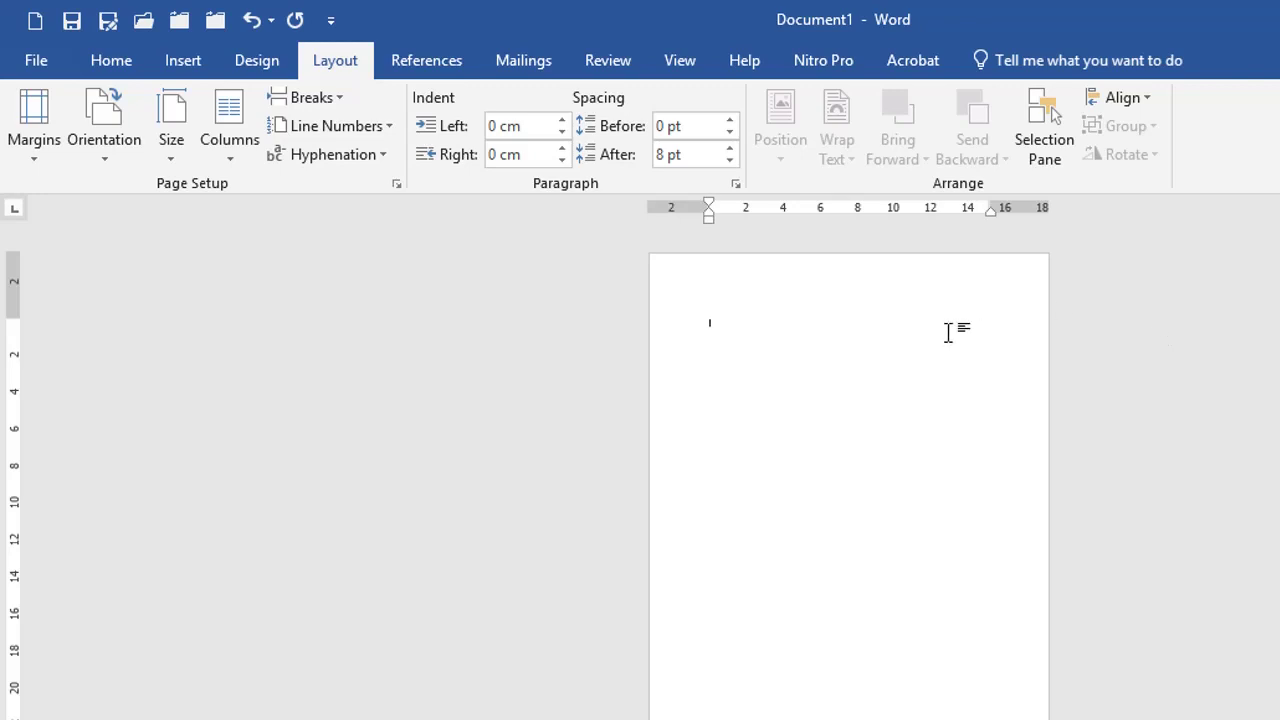
- Scroll to the top of the blank 21,59 × 32 cm Document1 page
left_click(806, 378)
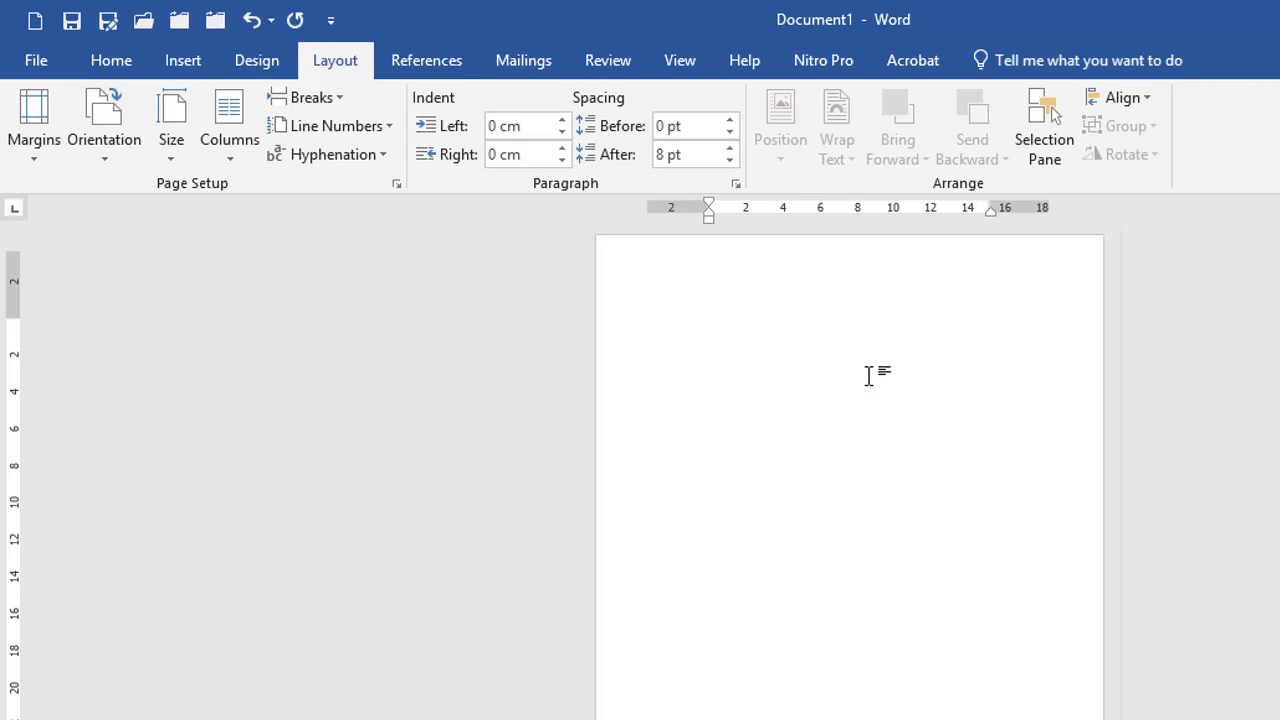
scroll(870, 374, "up", 1)
scroll(877, 372, "up", 2)
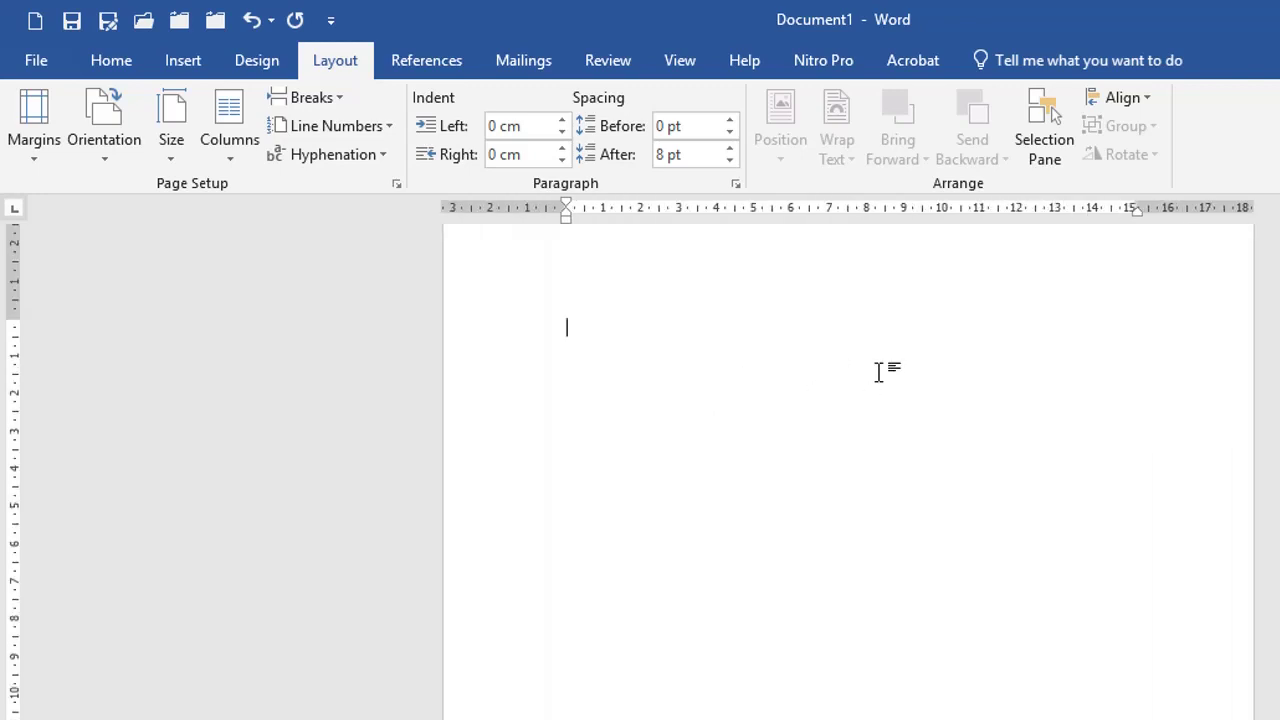
scroll(877, 380, "up", 1)
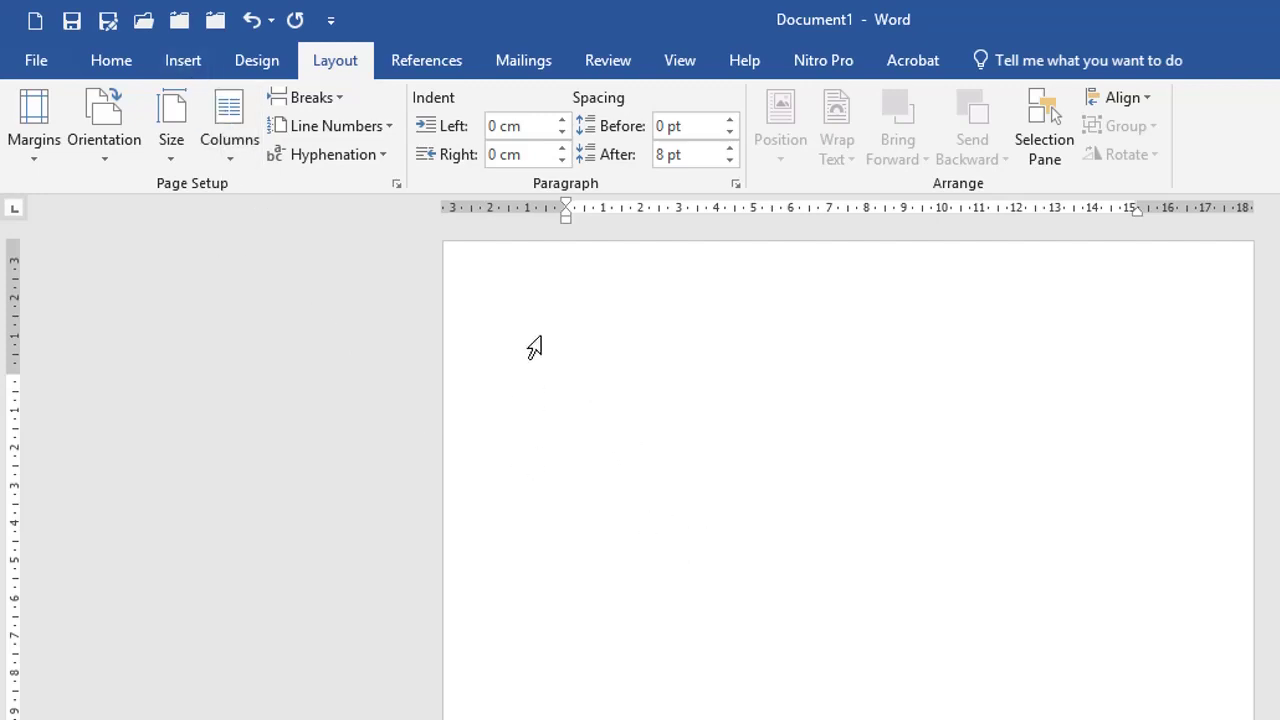
- Insert the picture CCI09042020_0001.jpg from Pictures > ControlCenter4 > Scan
left_click(190, 60)
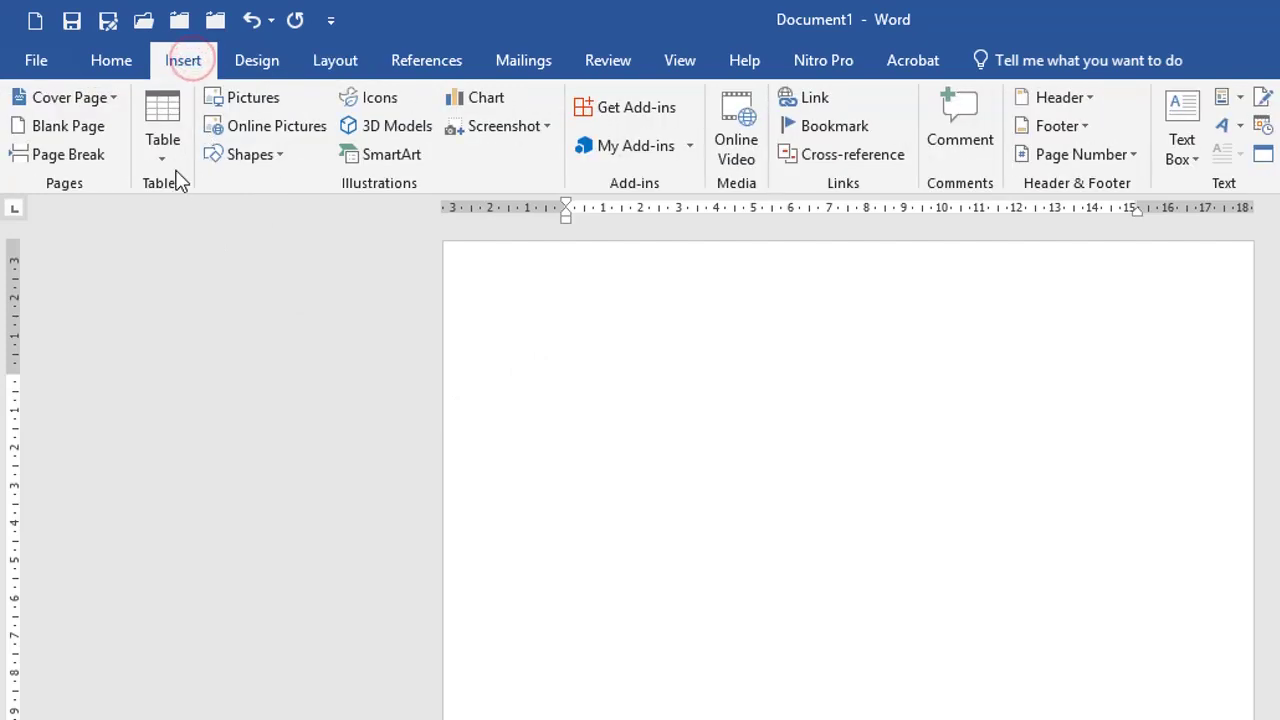
left_click(246, 103)
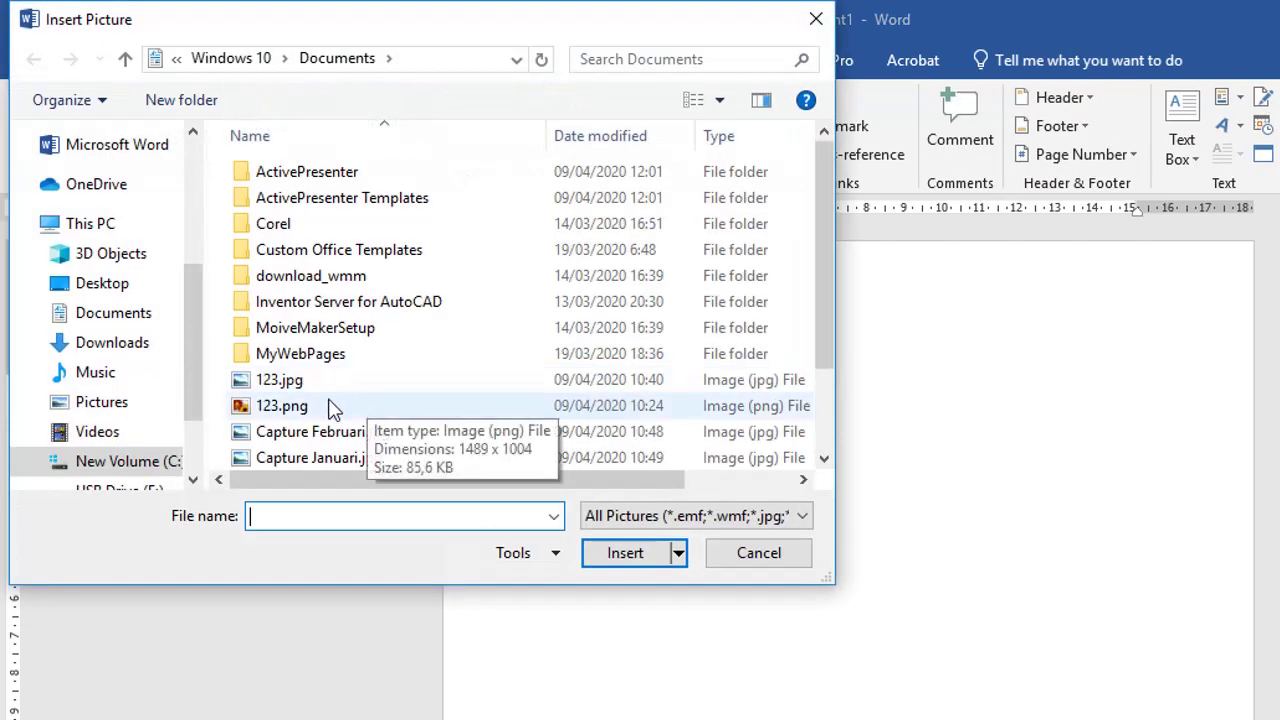
scroll(145, 428, "down", 1)
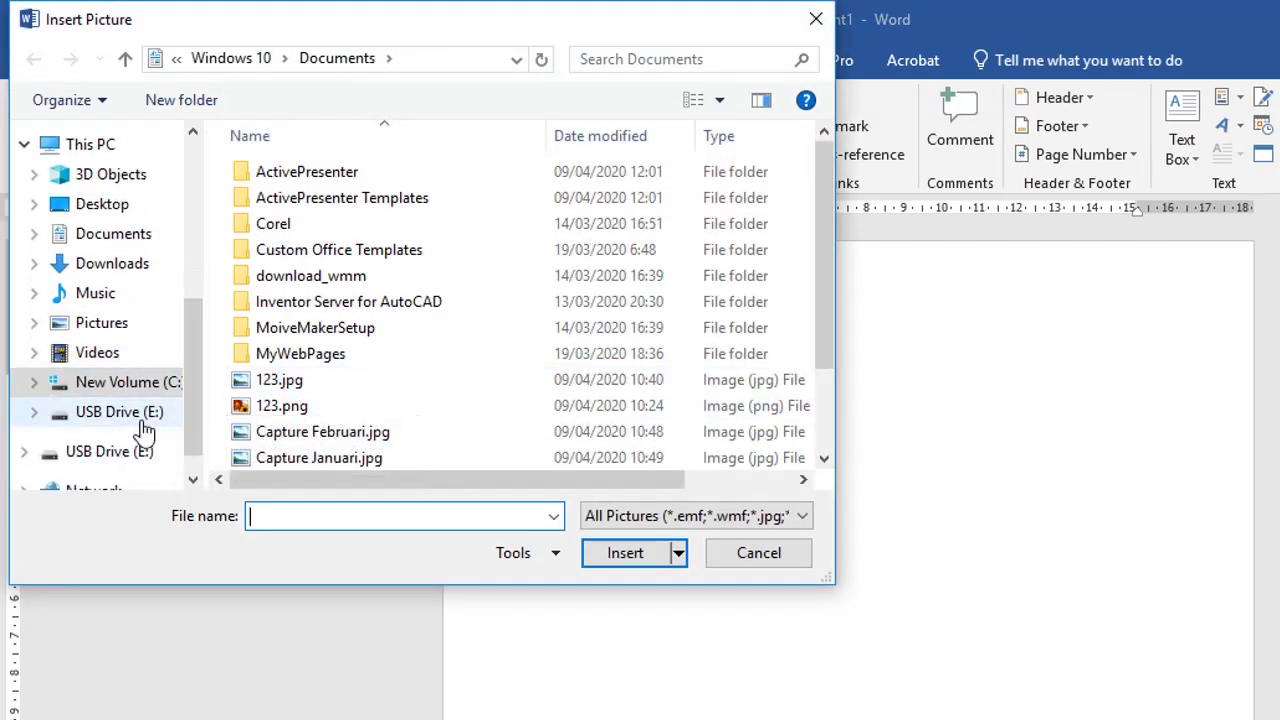
left_click(122, 323)
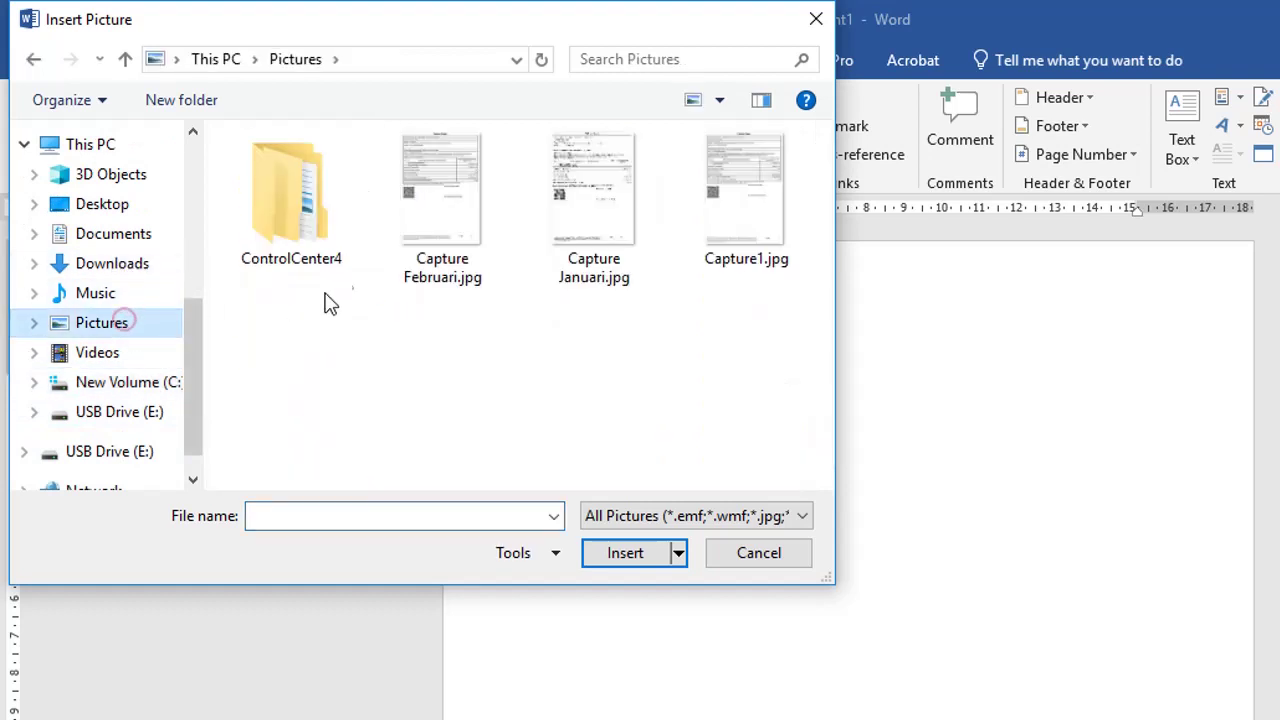
double_click(308, 224)
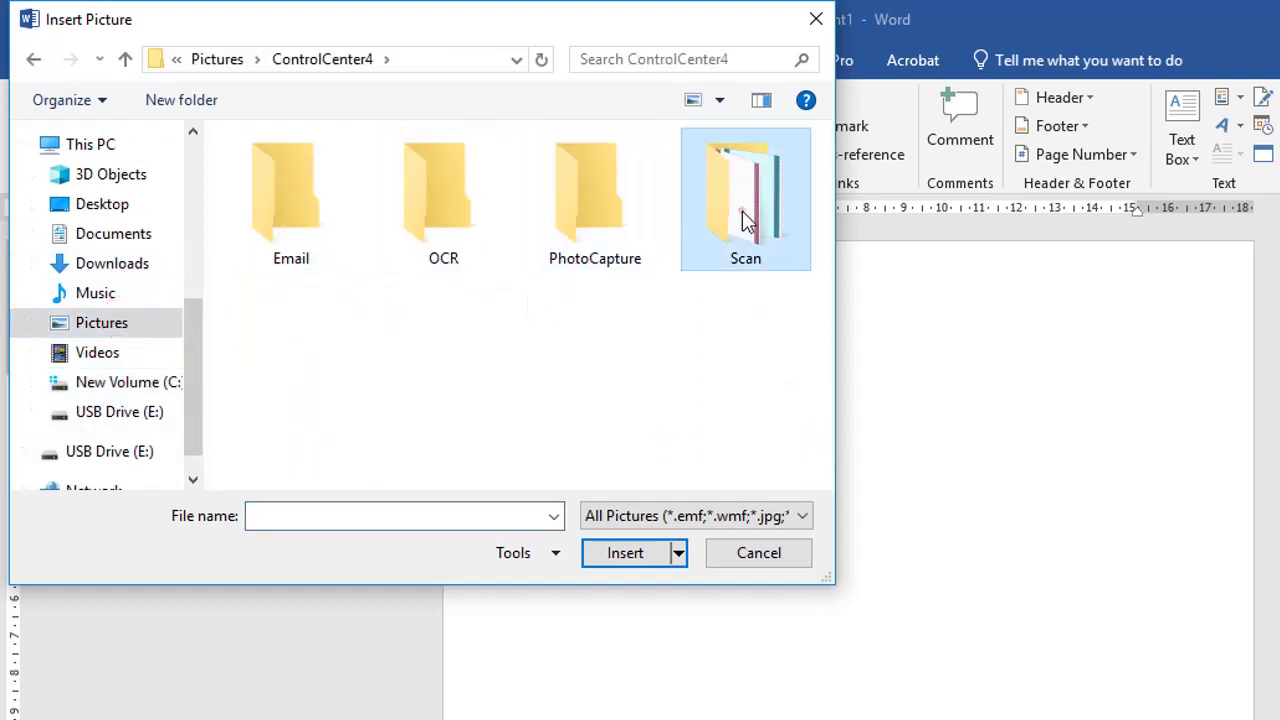
double_click(745, 220)
left_click(424, 207)
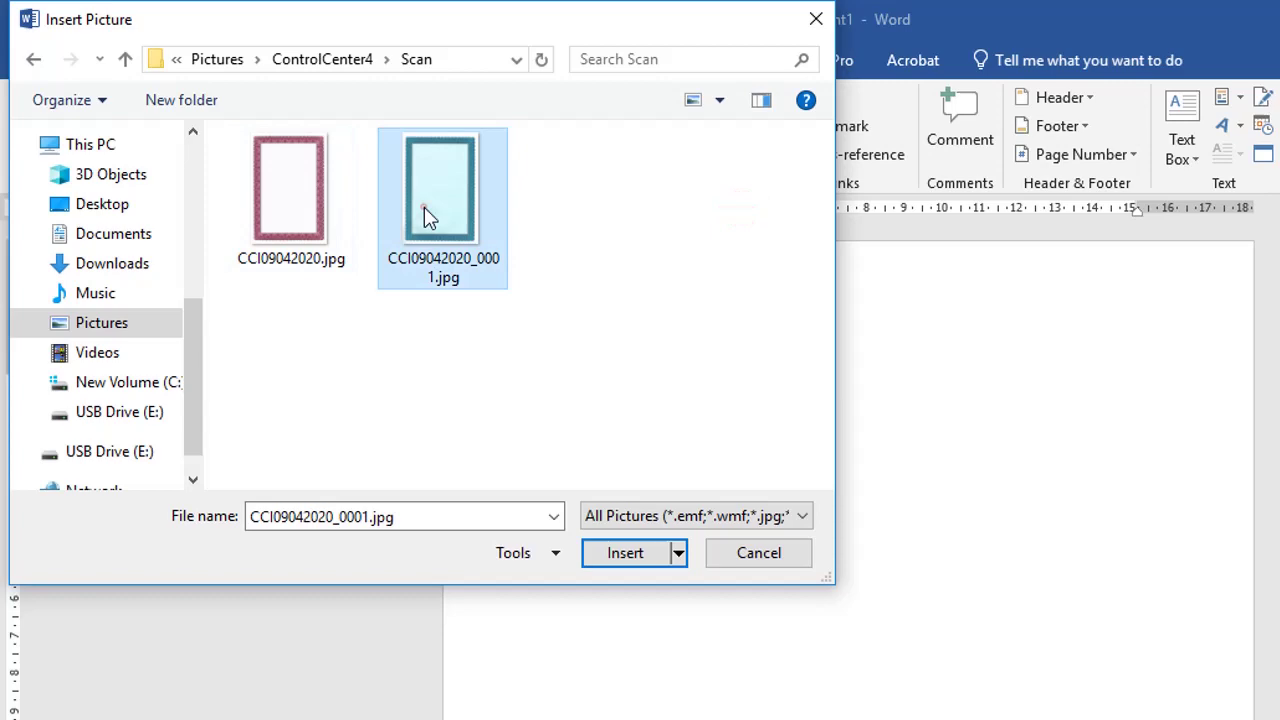
left_click(590, 556)
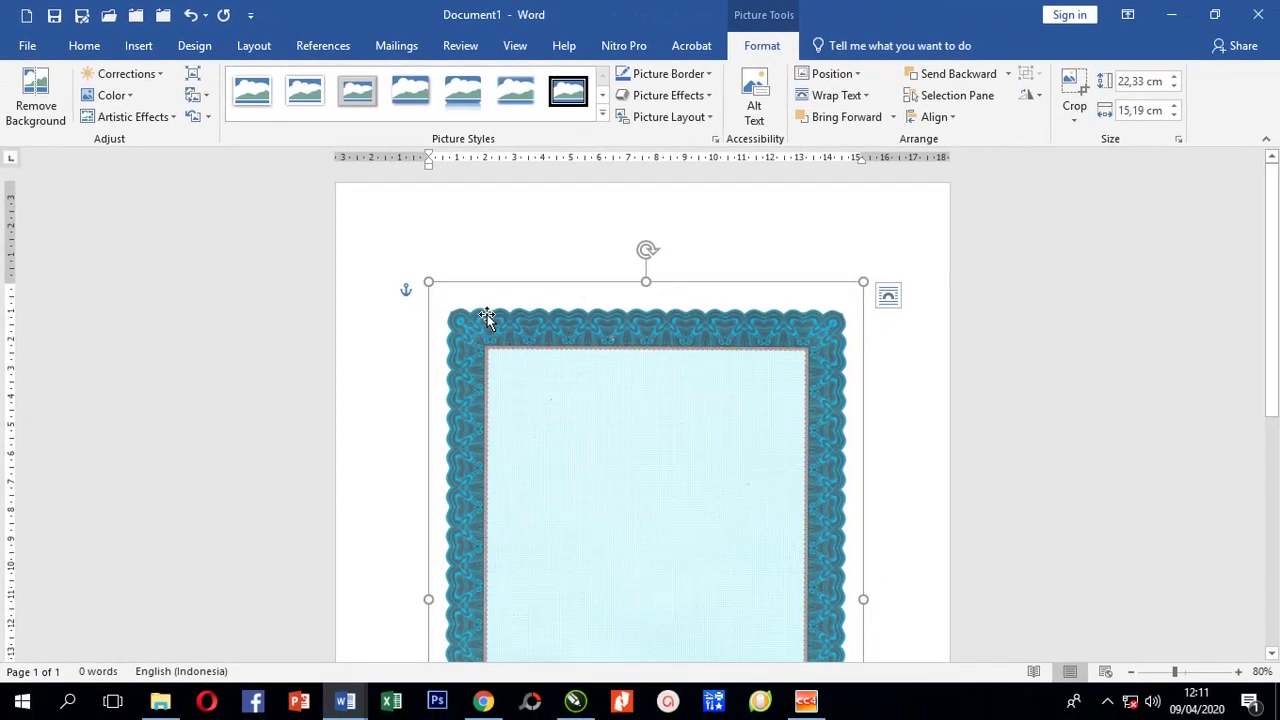
- Move the border picture to the page's top-left corner and enlarge it to fill the page
left_click_drag(487, 318, 397, 214)
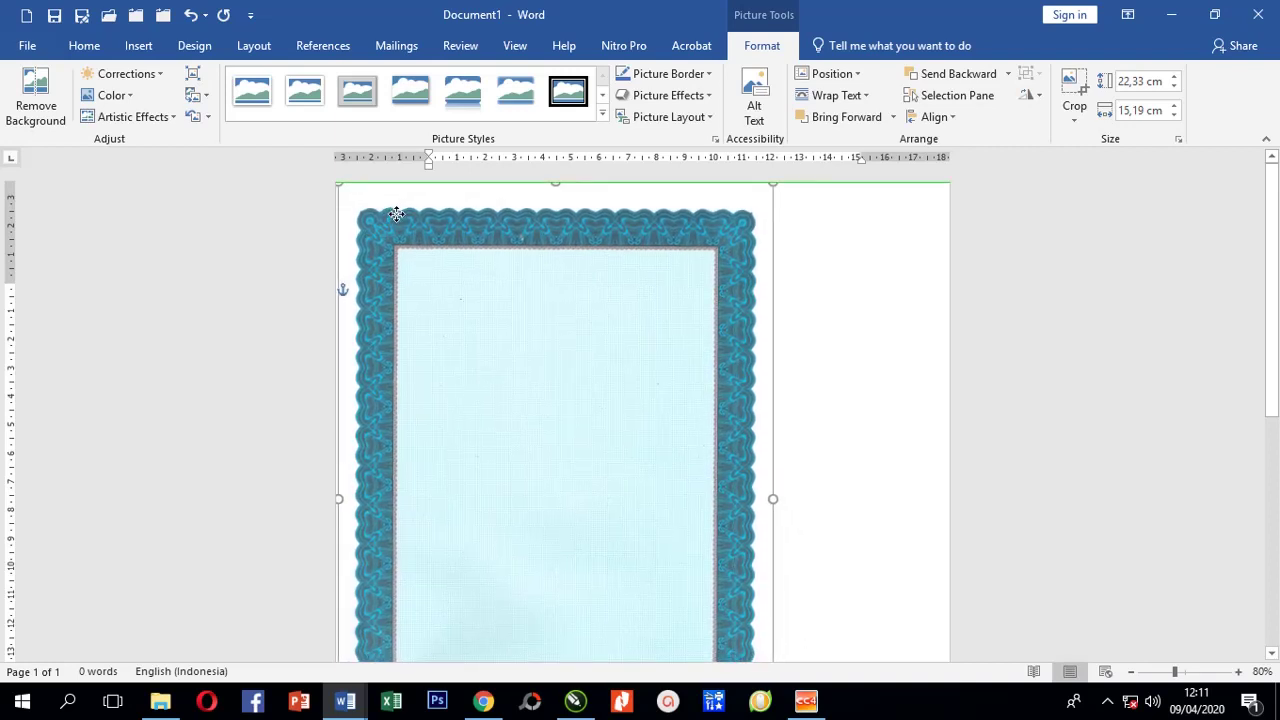
scroll(337, 349, "down", 4)
scroll(400, 400, "down", 3)
scroll(449, 431, "down", 1)
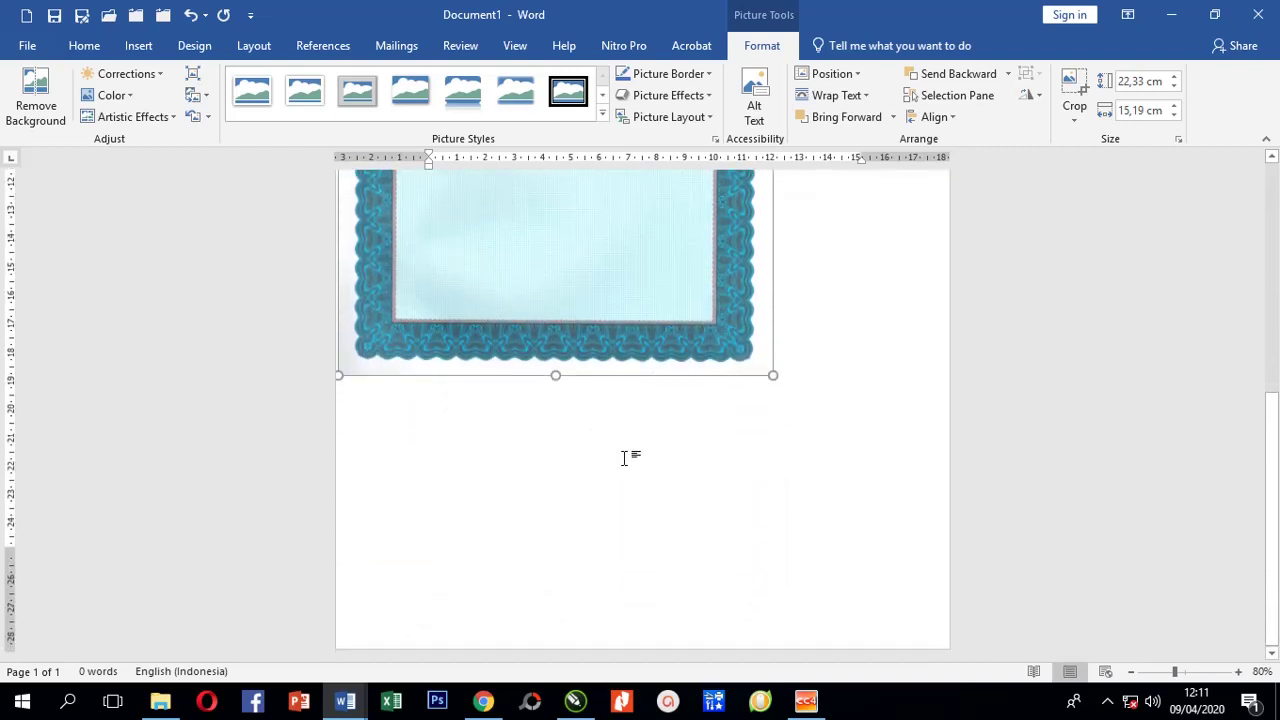
left_click_drag(771, 375, 924, 640)
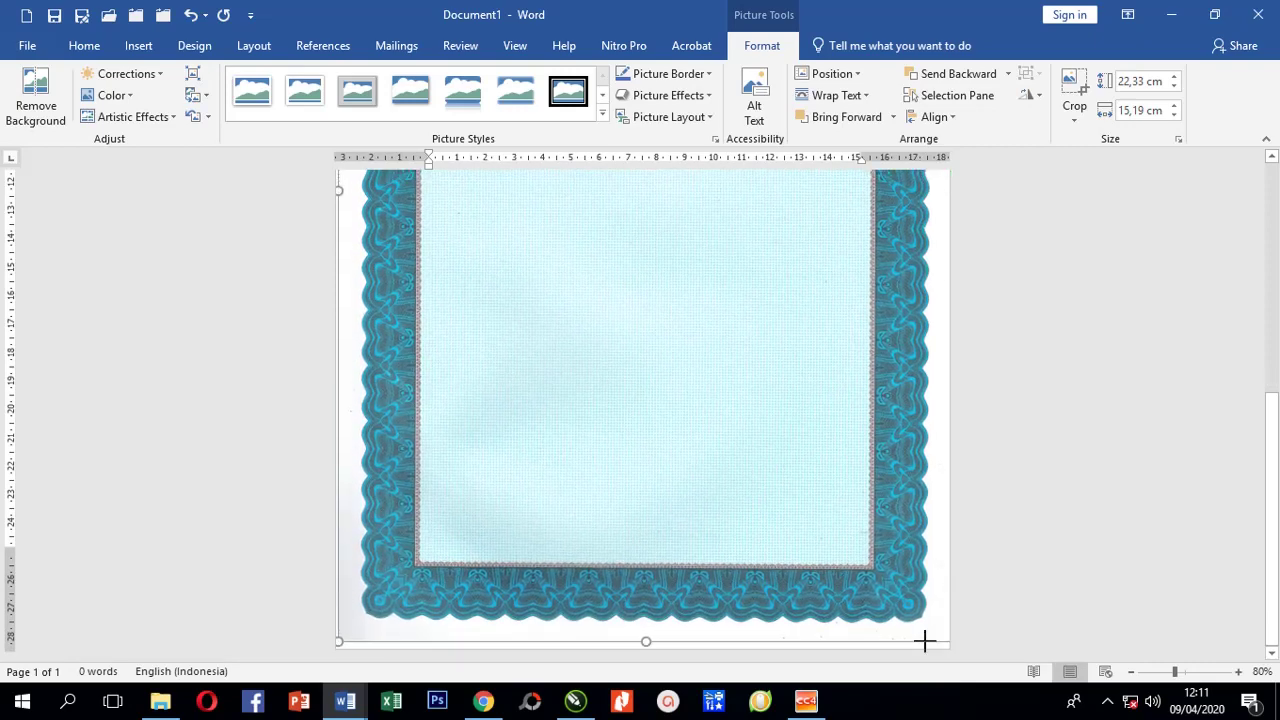
- Centre the border picture horizontally on the page
left_click(1087, 446)
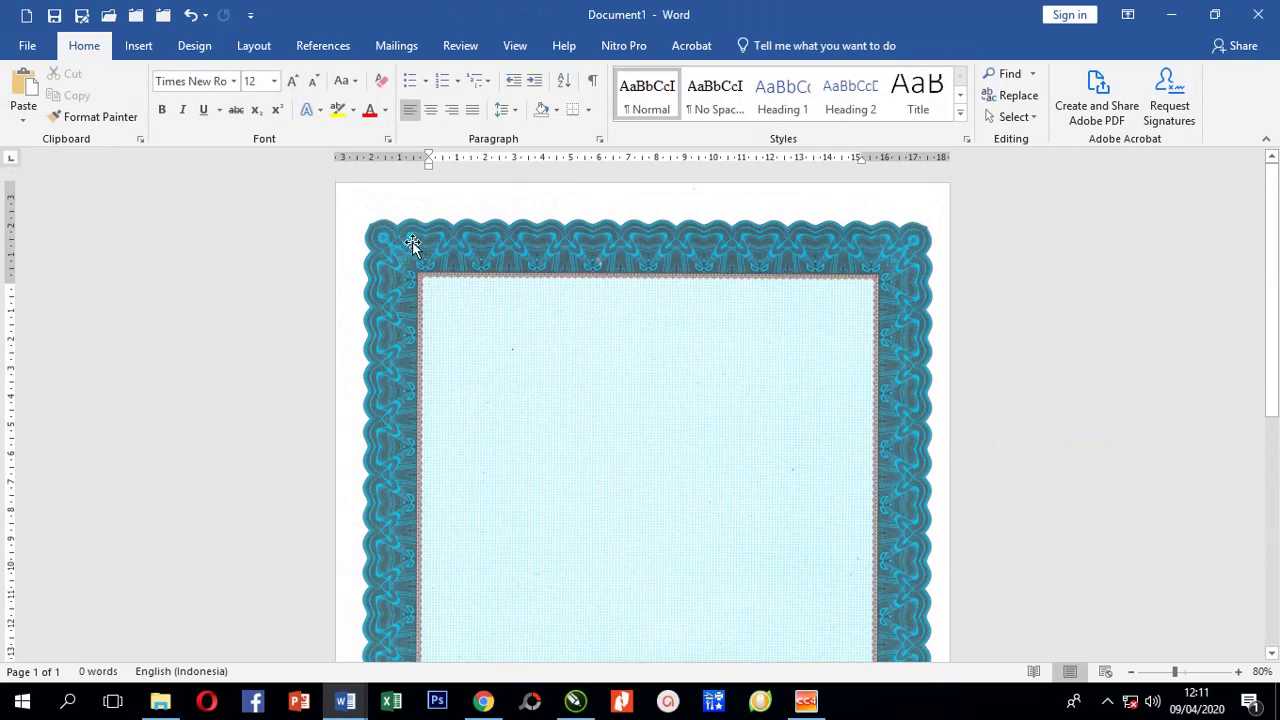
left_click(412, 243)
left_click_drag(412, 243, 409, 241)
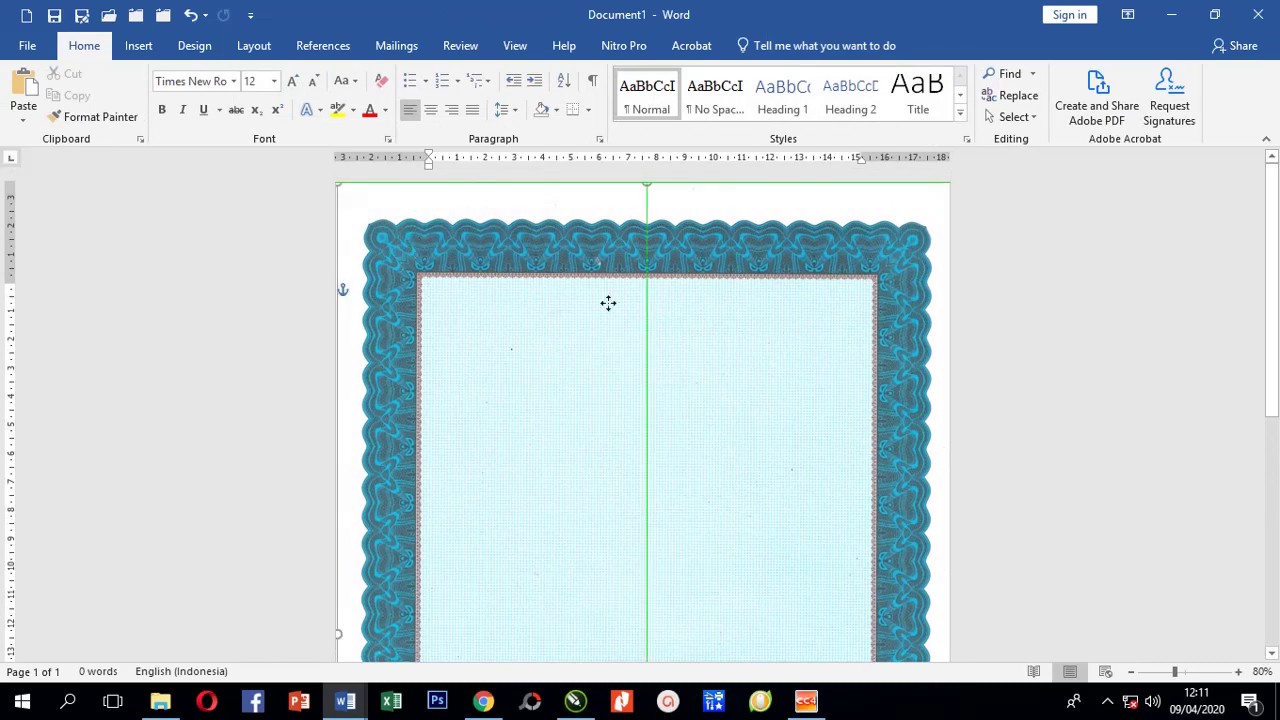
left_click(988, 286)
scroll(951, 320, "down", 1)
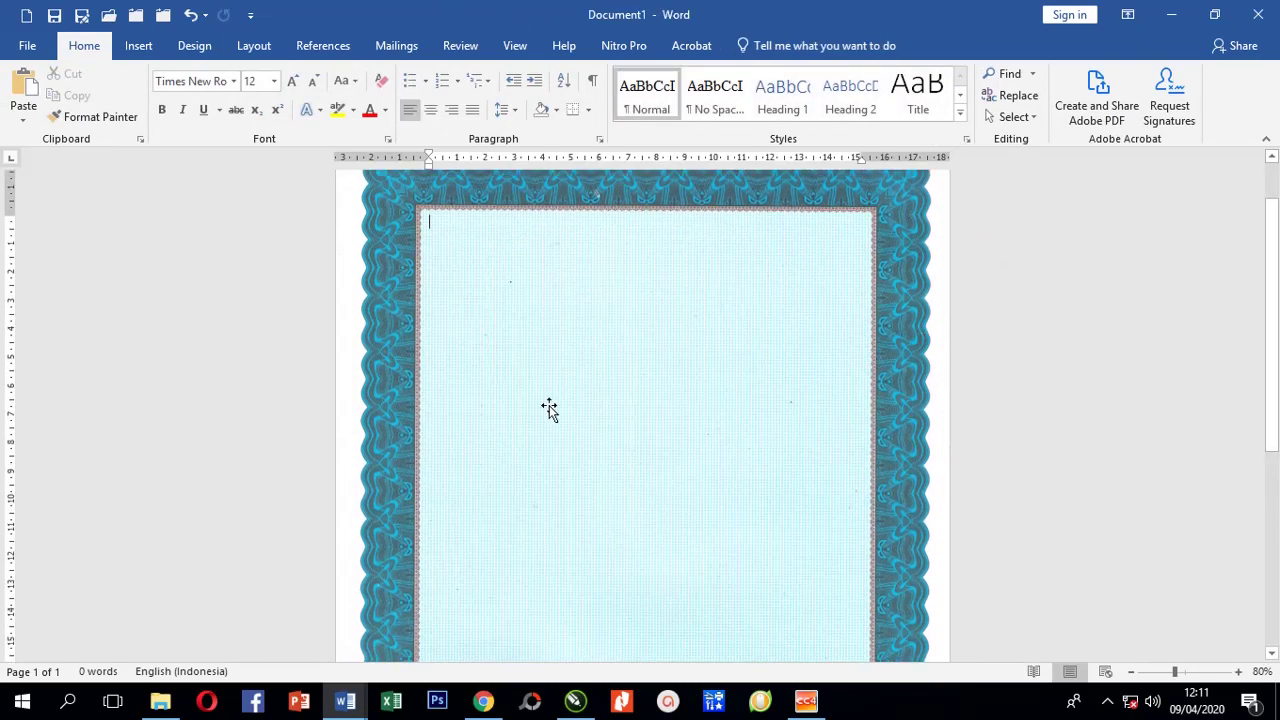
scroll(549, 409, "down", 3, "ctrl")
scroll(540, 410, "down", 2, "ctrl")
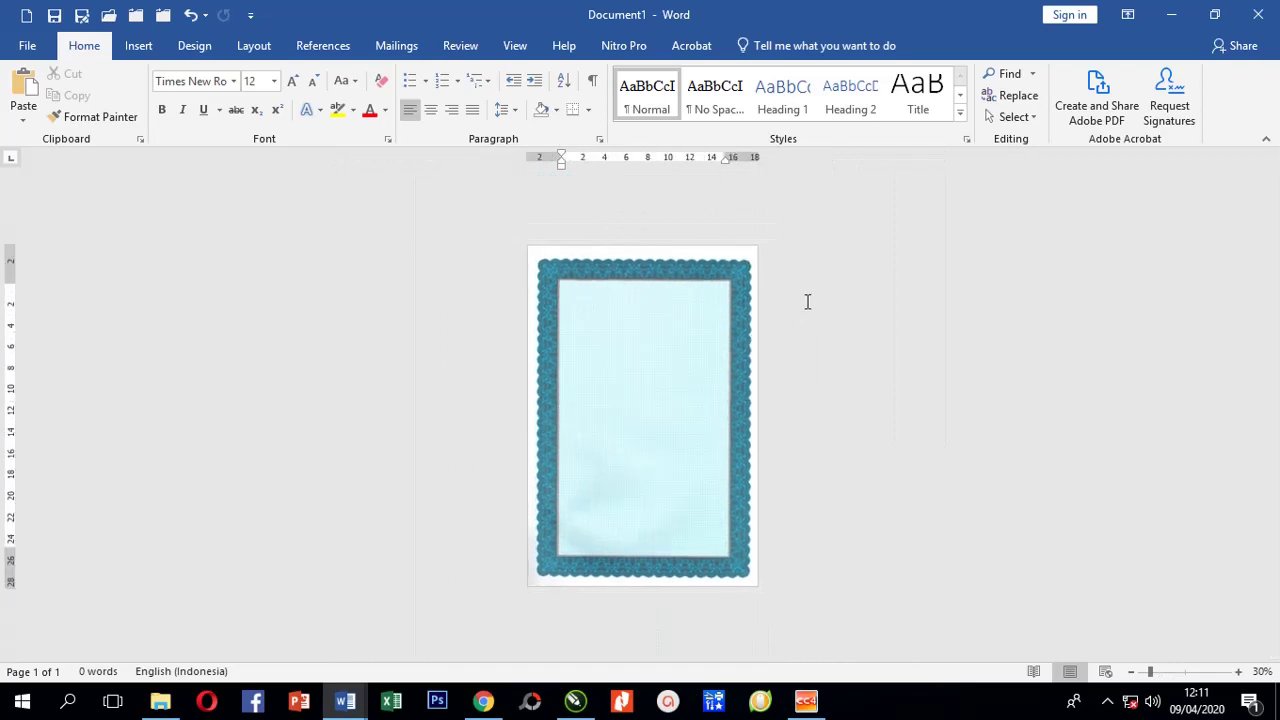
scroll(808, 301, "up", 3, "ctrl")
scroll(808, 301, "up", 4, "ctrl")
- Undo the accidental replacement of the page contents by the letter g
left_click(434, 251)
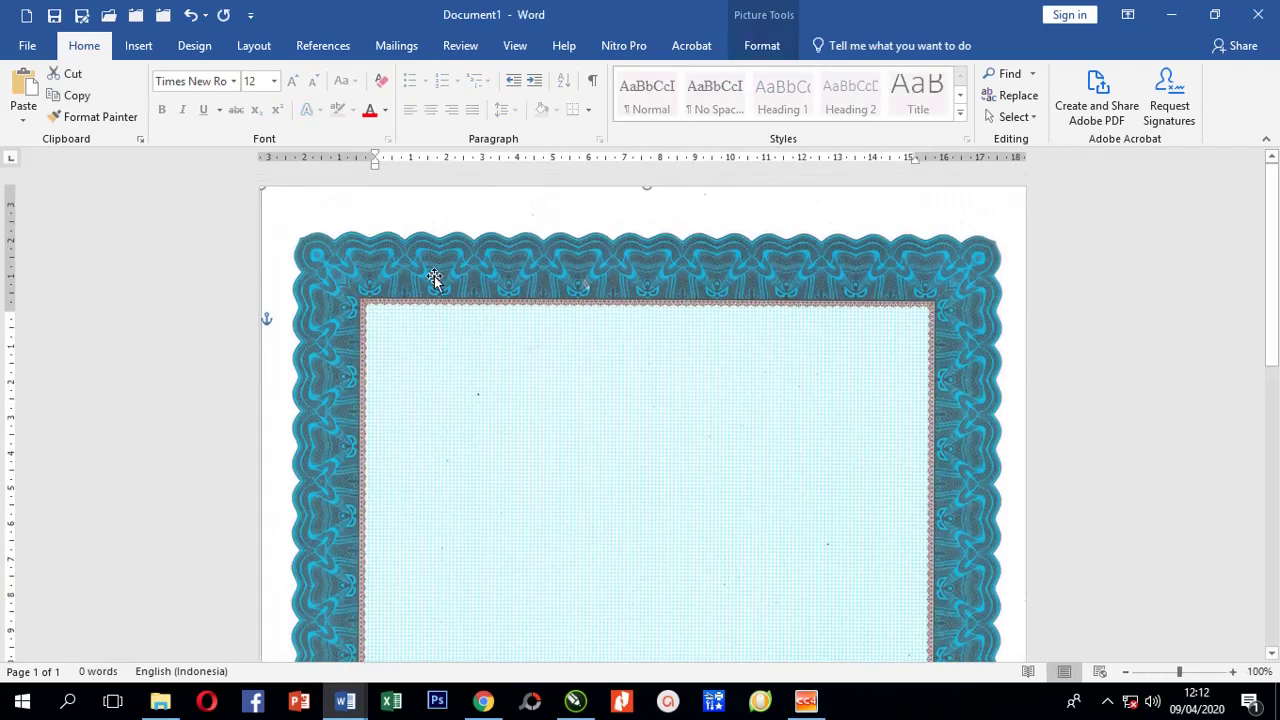
left_click(423, 338)
left_click(212, 329)
type("g")
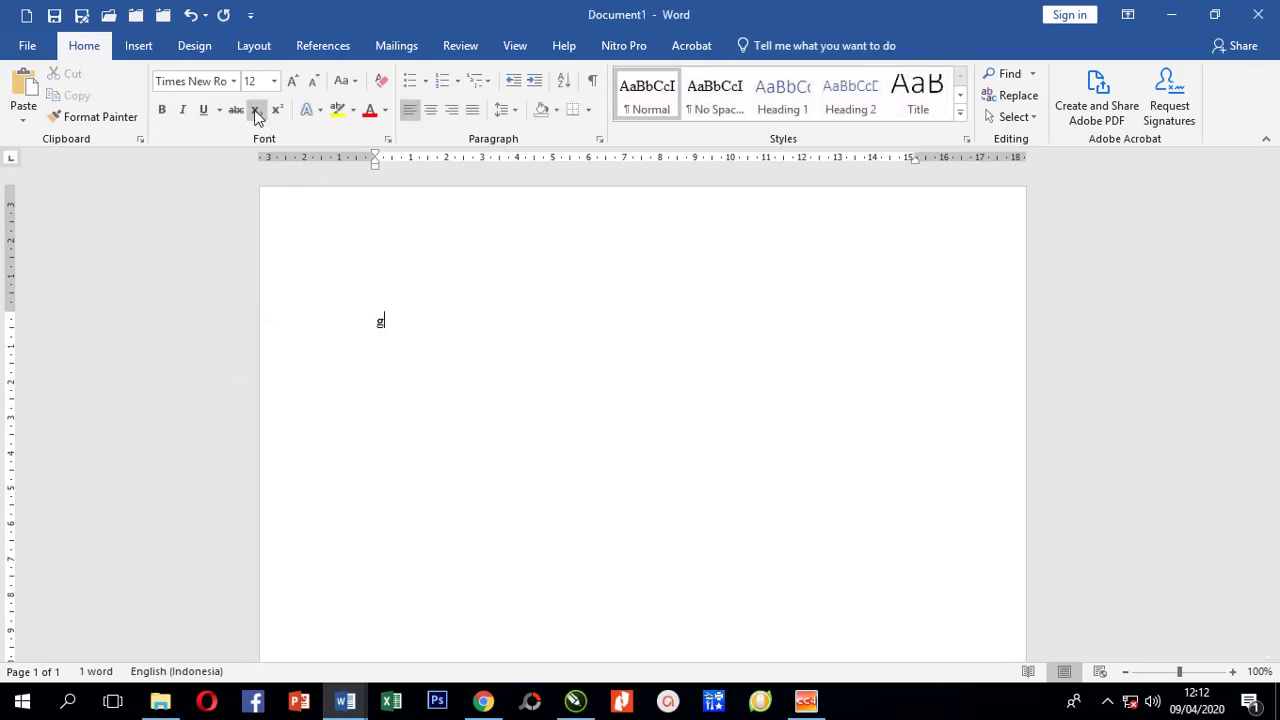
left_click(190, 15)
- Nudge the border picture slightly right and down and bring up its picture formatting
left_click(214, 258)
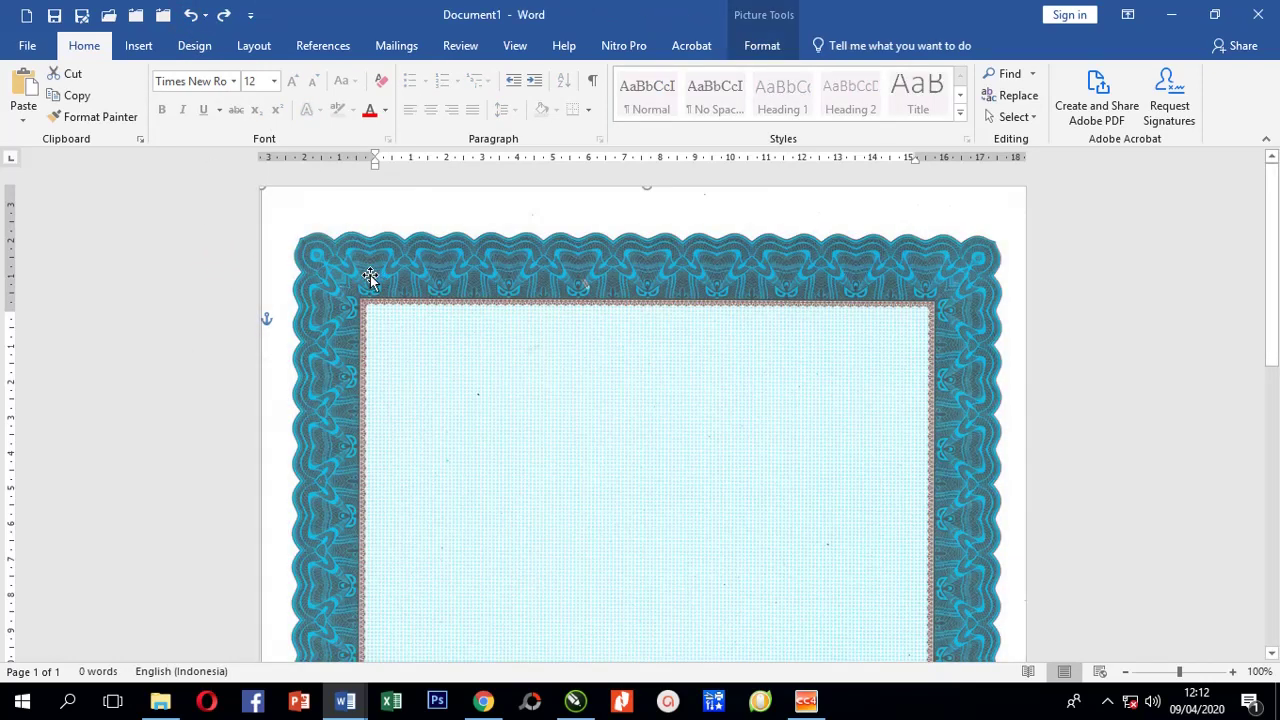
left_click_drag(370, 276, 391, 299)
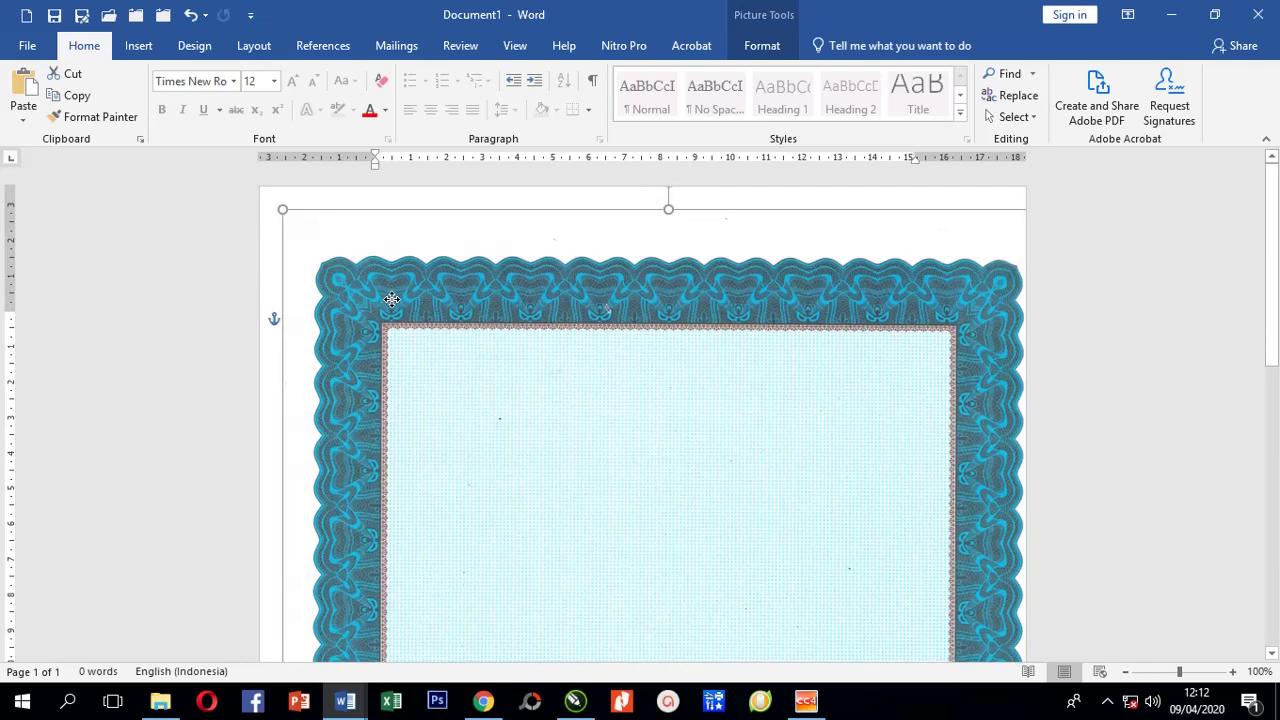
double_click(391, 301)
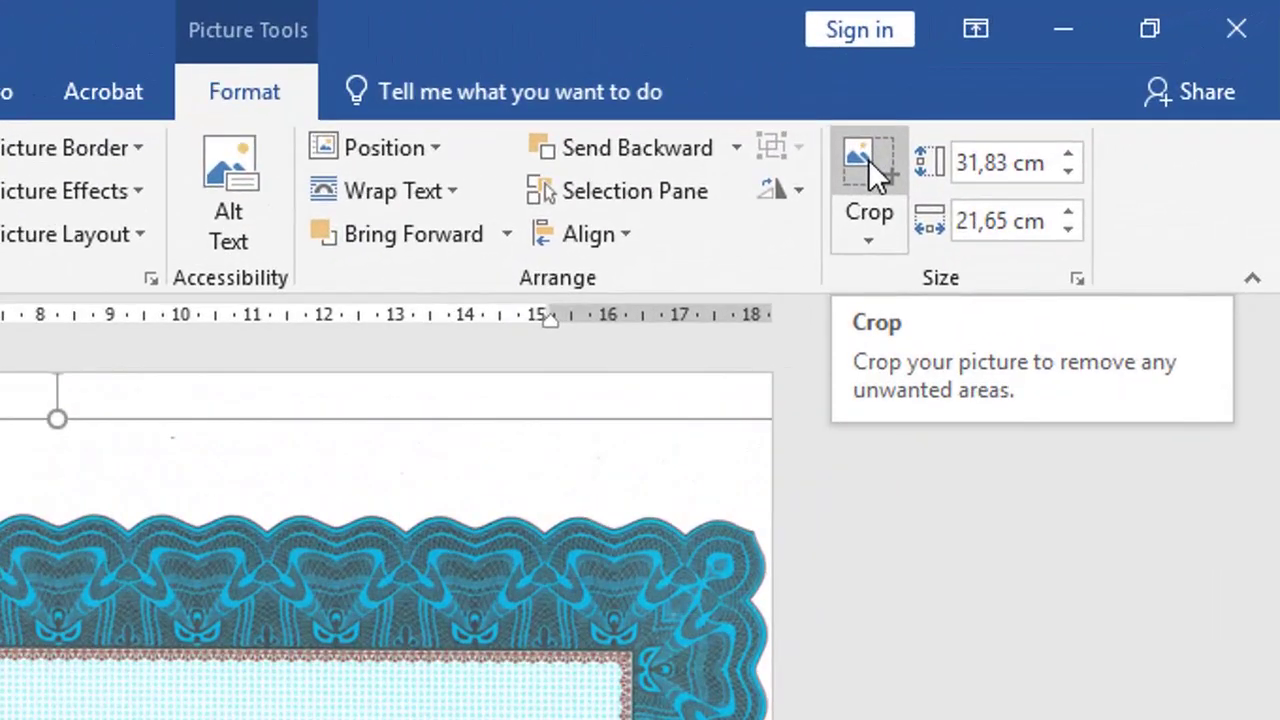
- Crop the blank strips off the border picture's top and left edges, then move it up-left
left_click(1056, 92)
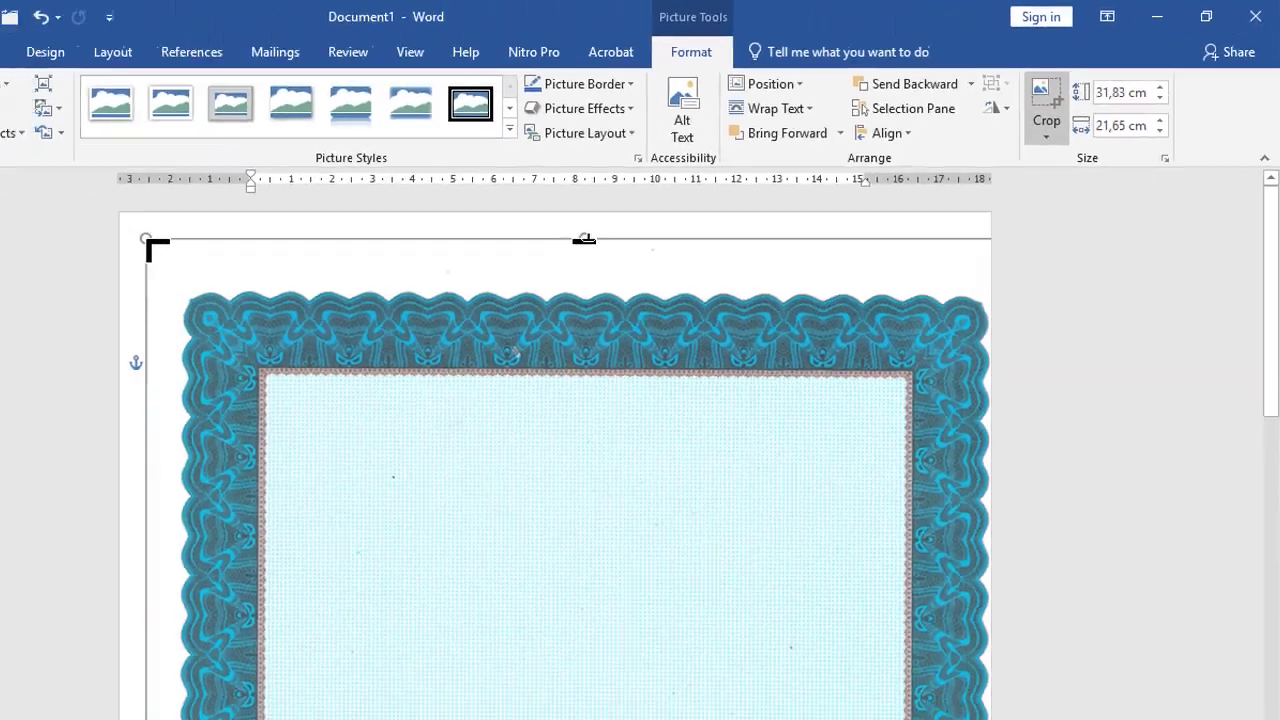
left_click_drag(671, 210, 675, 248)
scroll(286, 486, "down", 5)
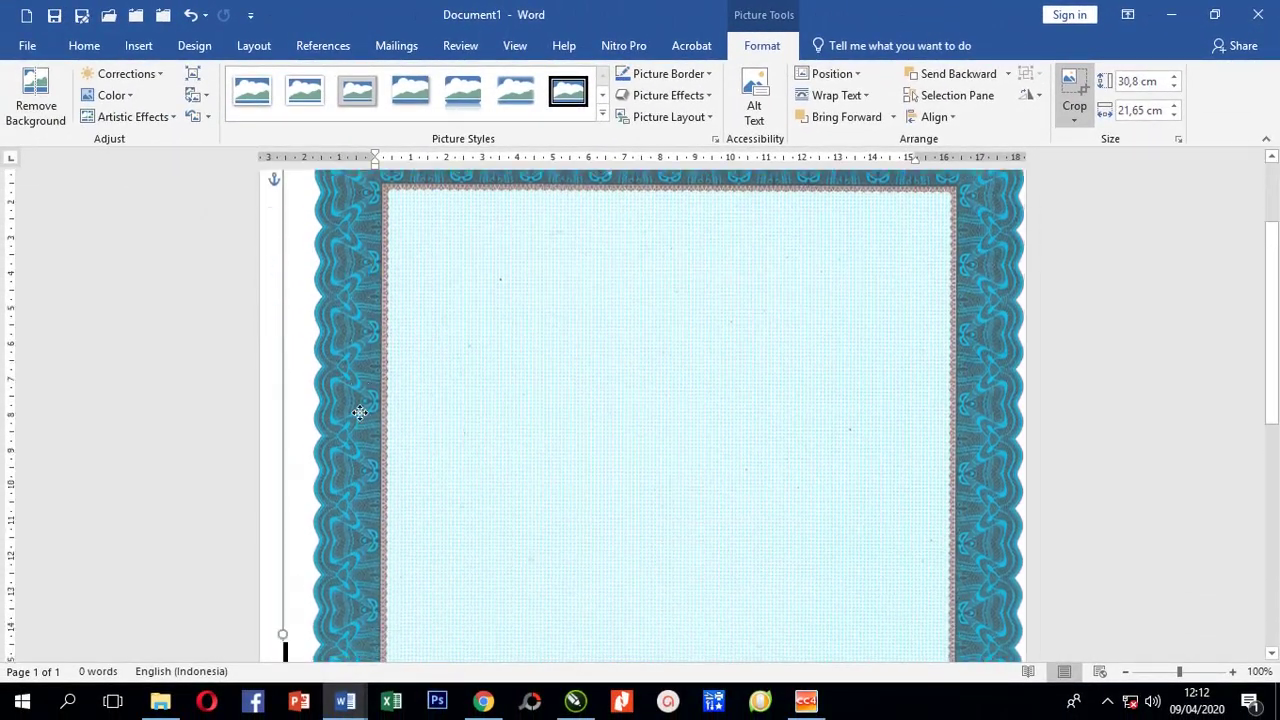
left_click_drag(284, 478, 306, 478)
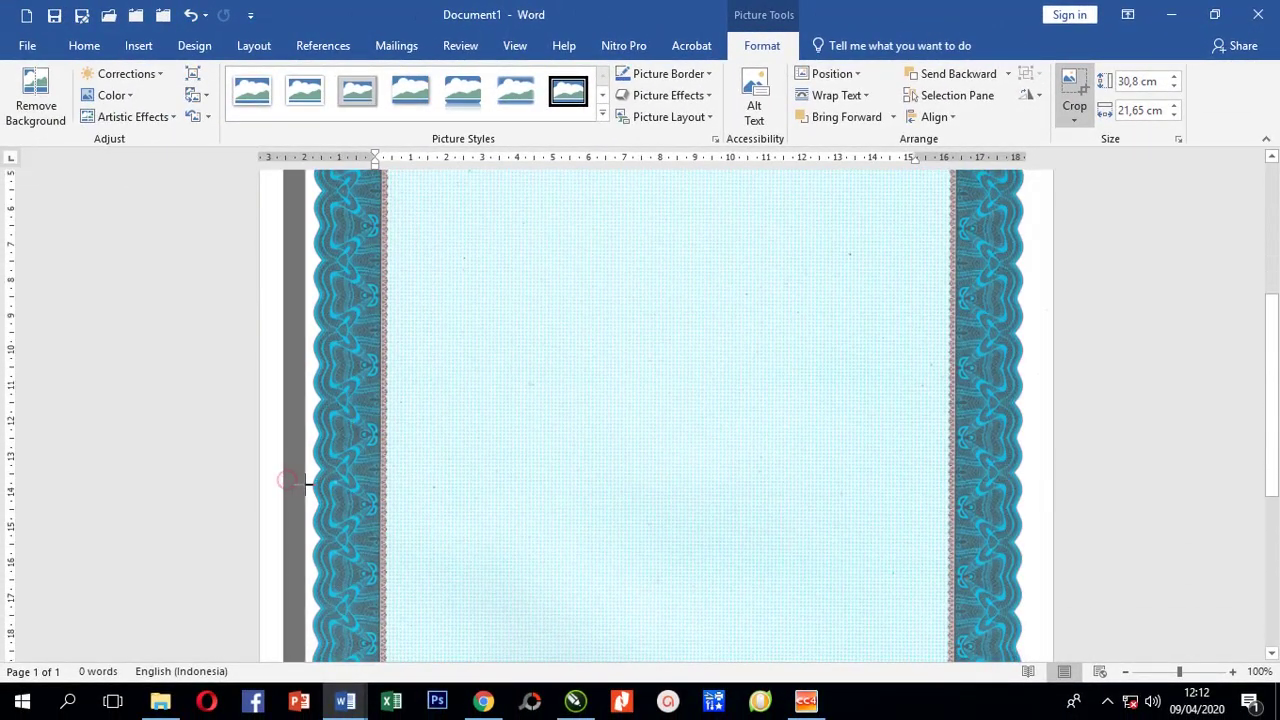
scroll(245, 467, "down", 5)
scroll(277, 466, "up", 1)
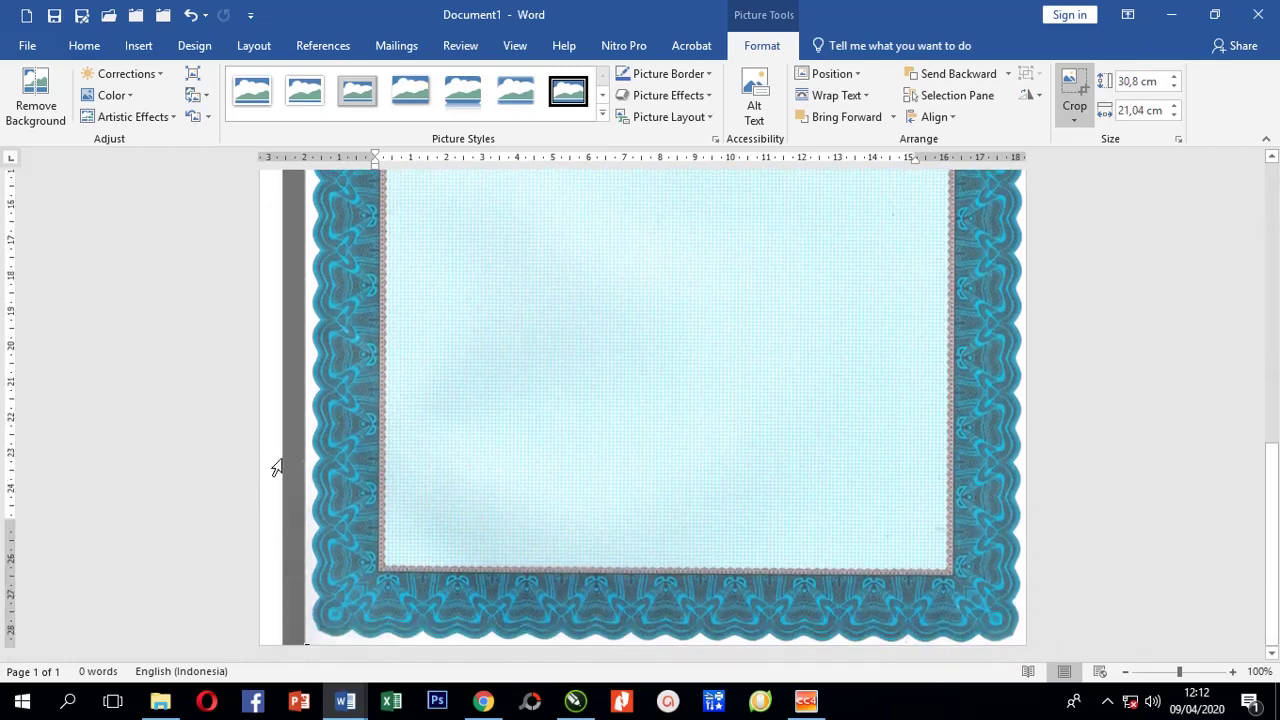
scroll(314, 414, "up", 5)
scroll(320, 414, "up", 5)
scroll(320, 414, "up", 1)
left_click(1100, 258)
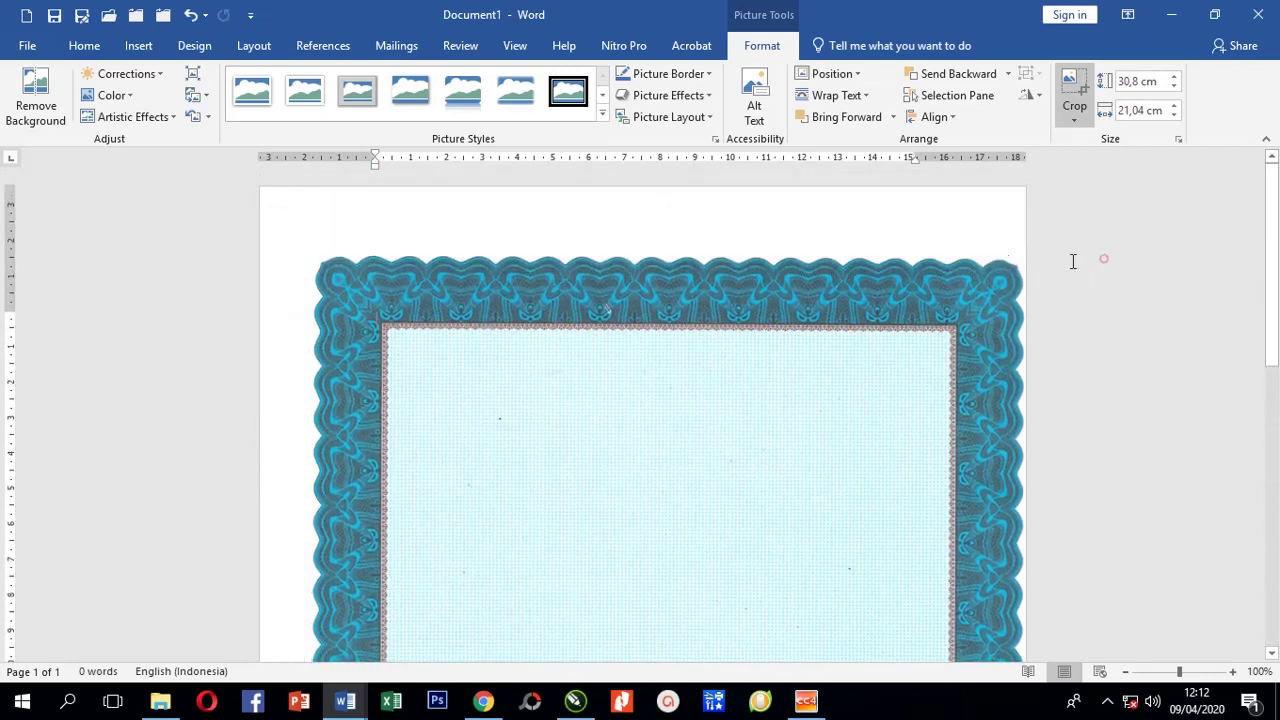
mouse_move(718, 262)
left_mouse_down()
mouse_move(690, 242)
mouse_move(650, 250)
left_mouse_up()
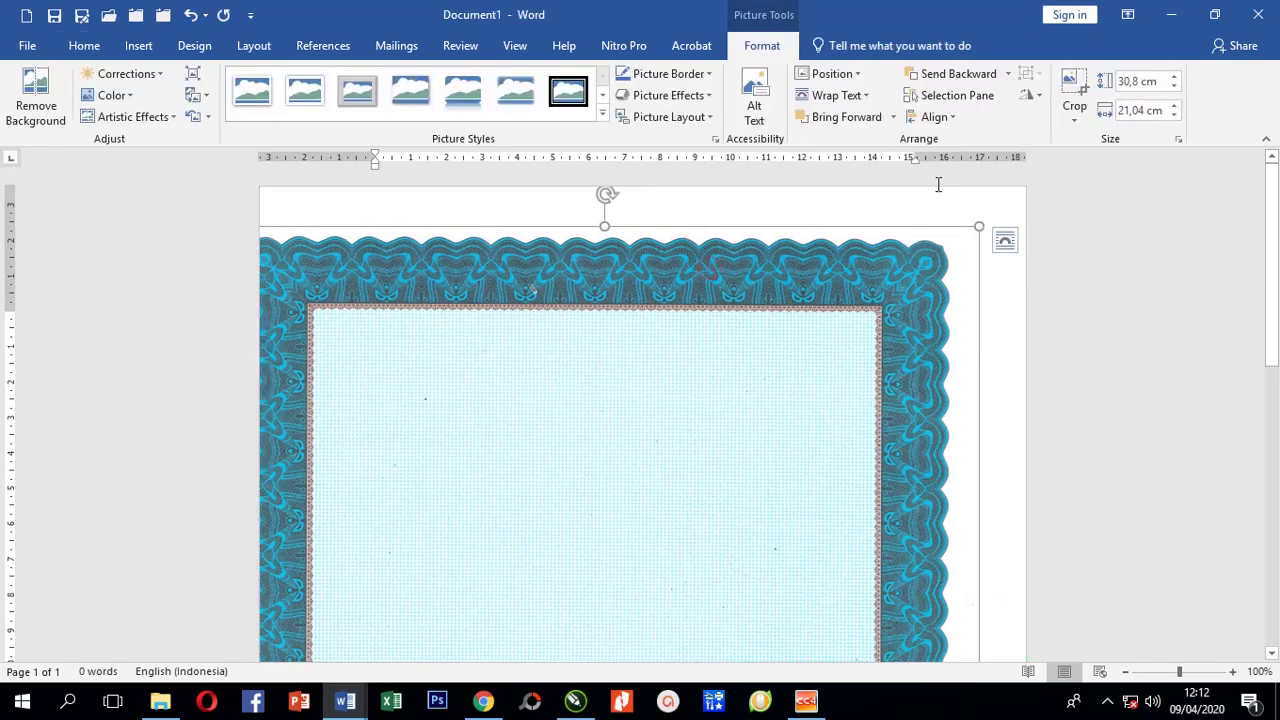
- Crop the blank right and bottom strips, then shift the picture right to centre it
left_click(1074, 100)
scroll(971, 343, "down", 5)
scroll(973, 454, "down", 3)
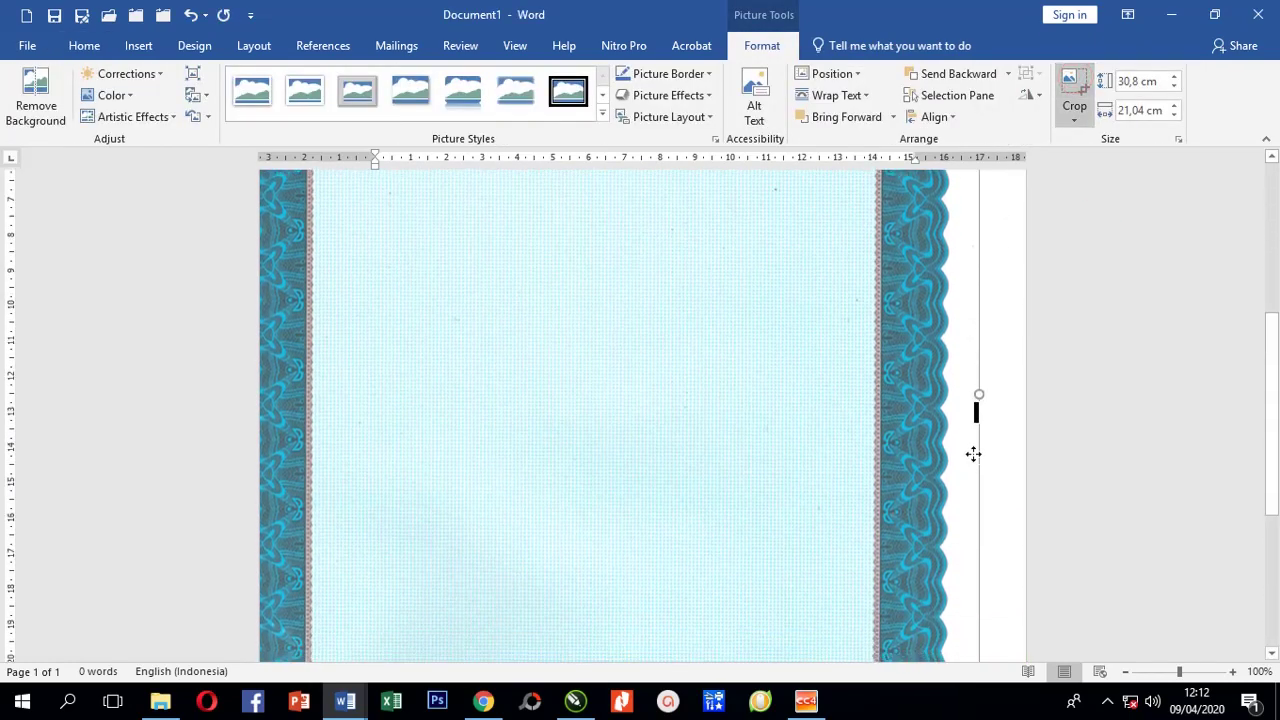
left_click_drag(977, 410, 957, 409)
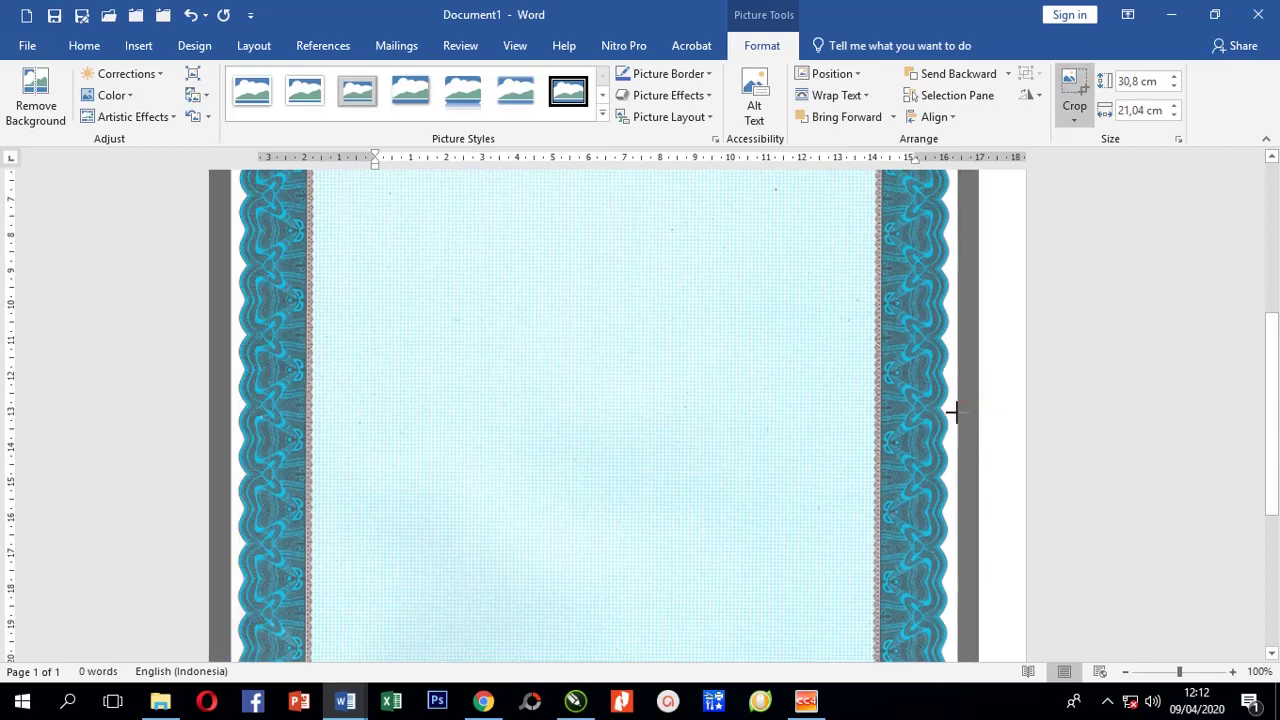
scroll(1058, 391, "down", 5)
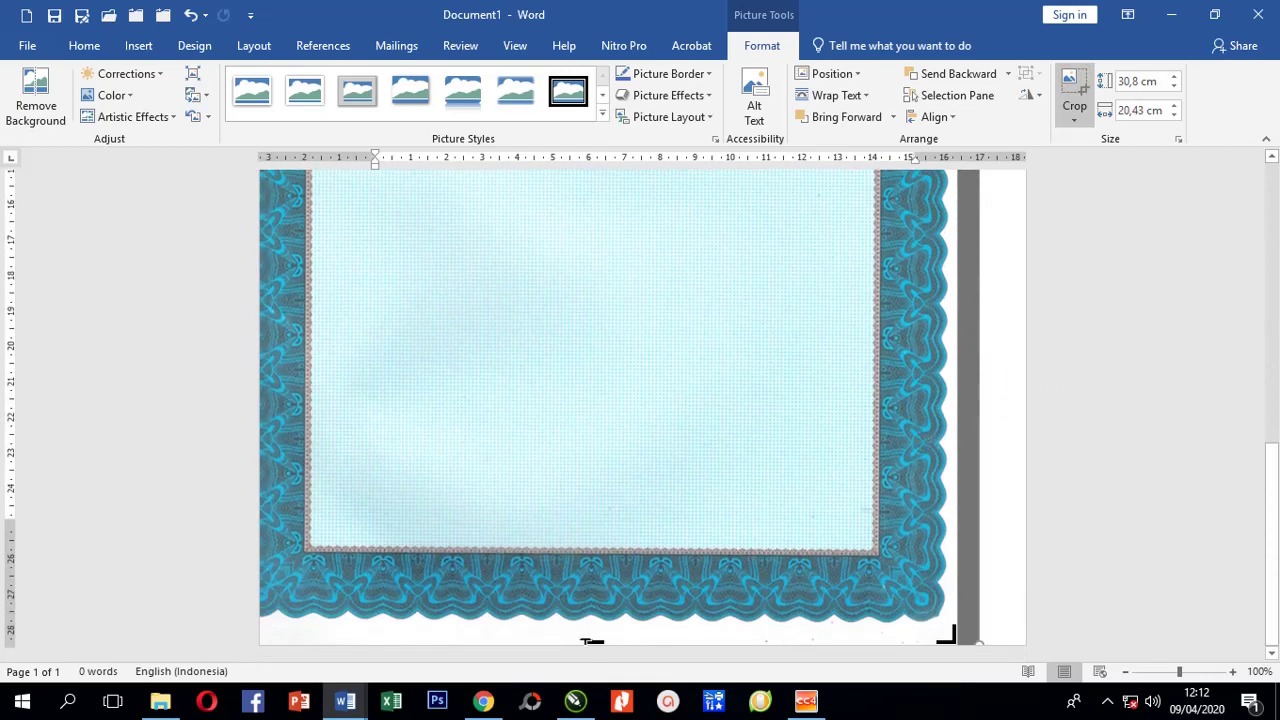
left_click_drag(590, 642, 584, 616)
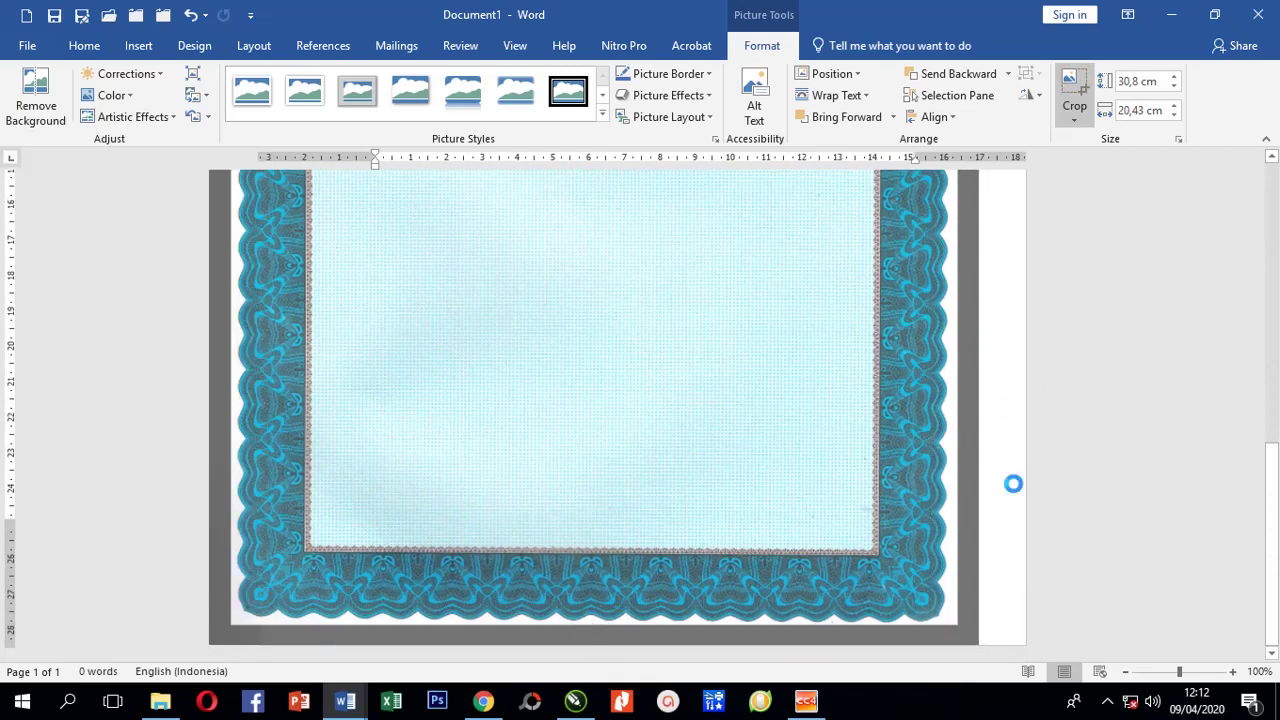
left_click(1166, 392)
left_click_drag(571, 298, 610, 297)
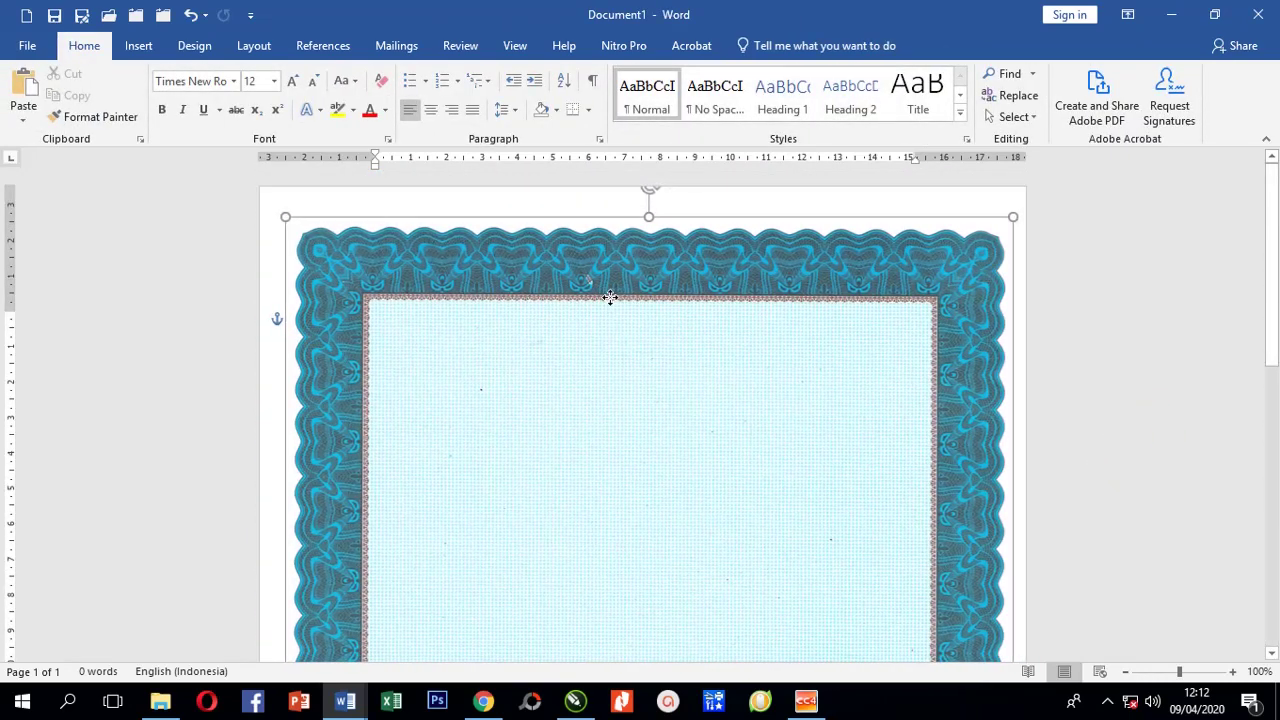
- Place the text caret inside the page beneath the border picture
scroll(1057, 386, "down", 10)
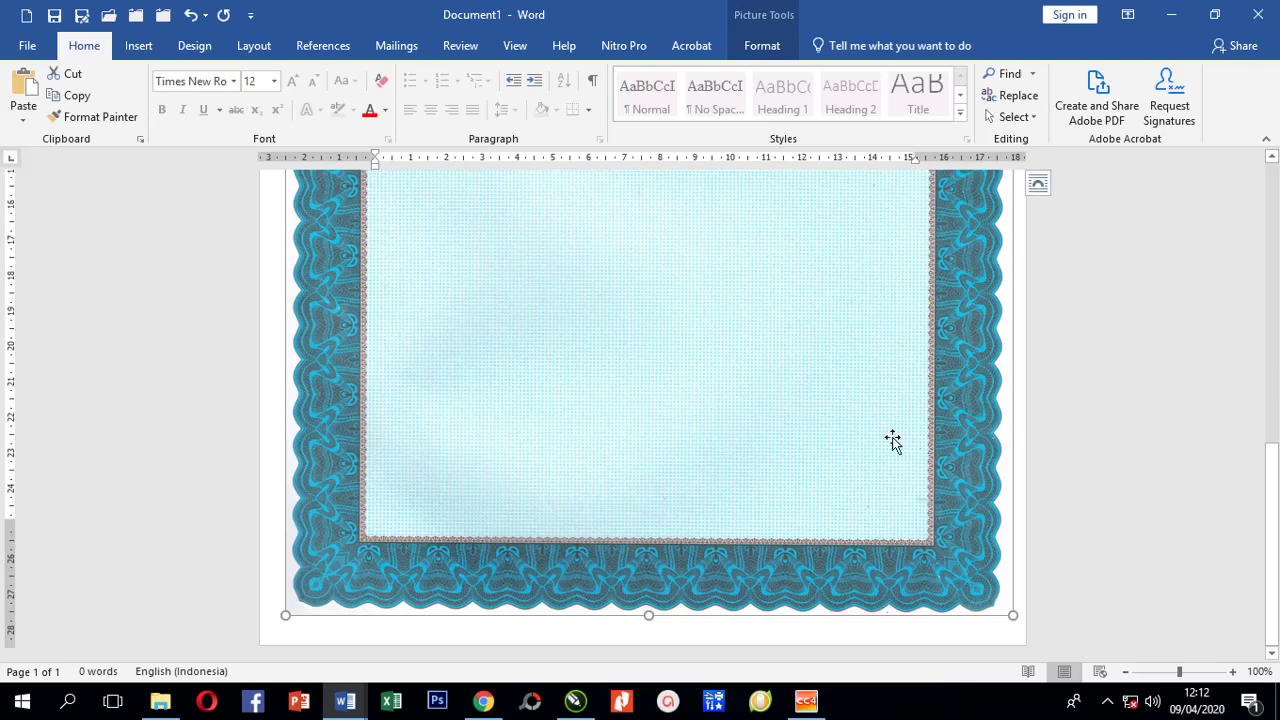
scroll(700, 480, "down", 3, "ctrl")
scroll(1009, 349, "up", 5)
left_click(1044, 338)
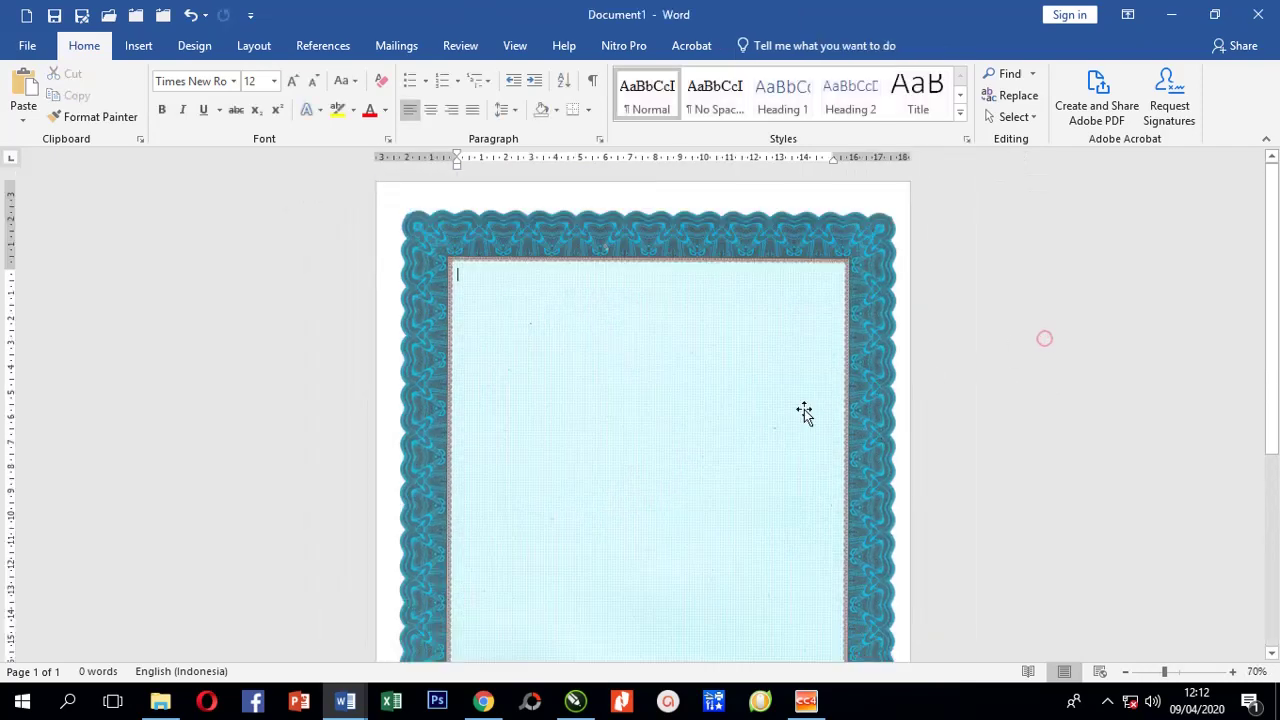
left_click(543, 286)
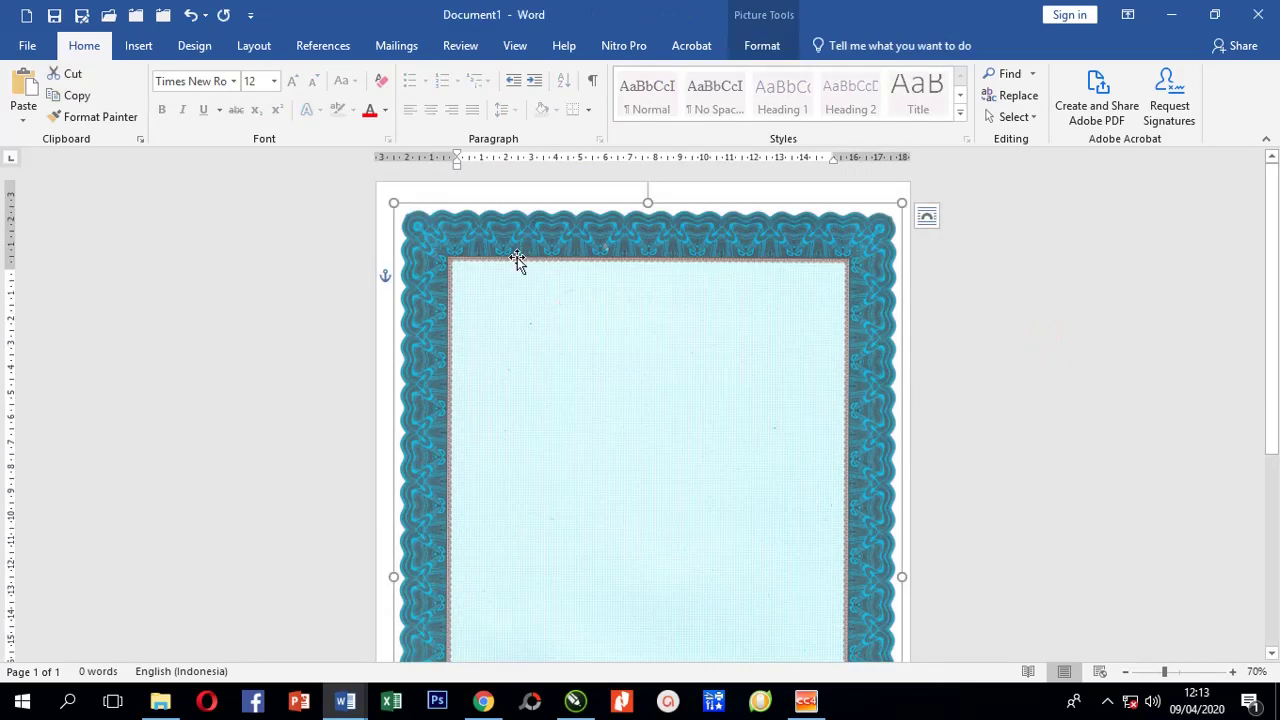
left_click(959, 285)
- Type the test text 'abcd' and set it to 36 pt
type("abcd")
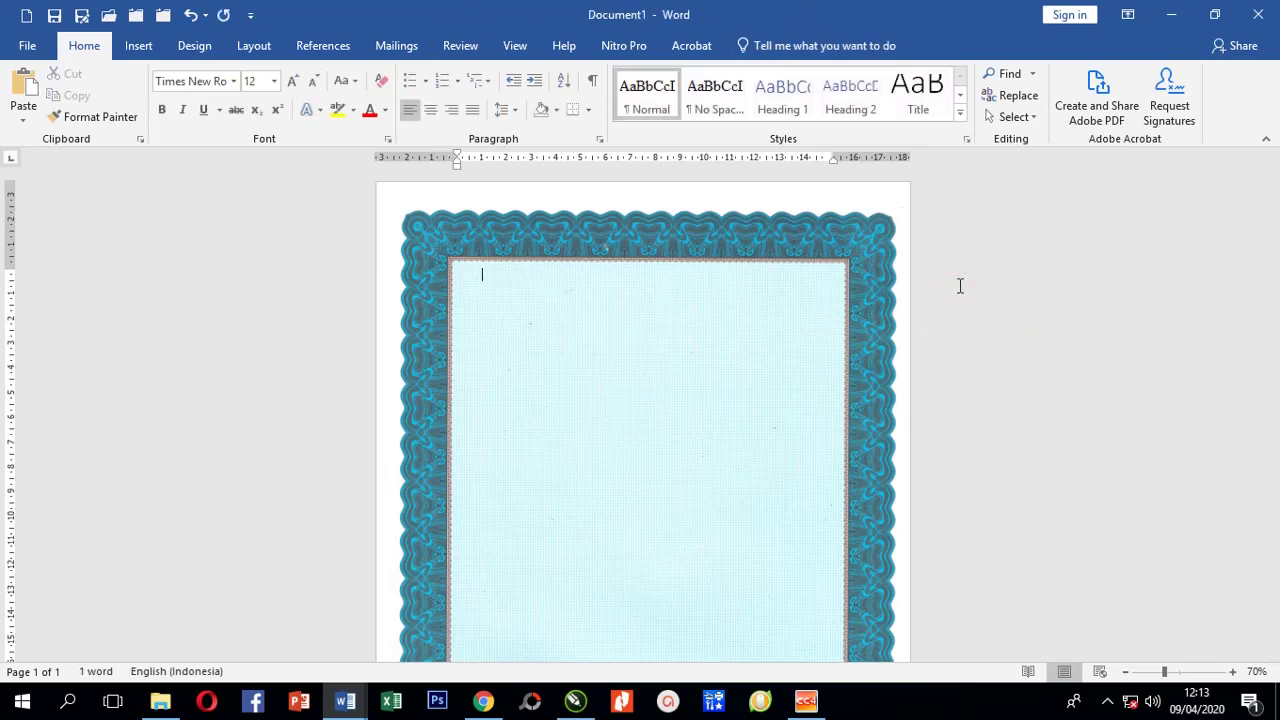
left_click(327, 274)
left_click(274, 81)
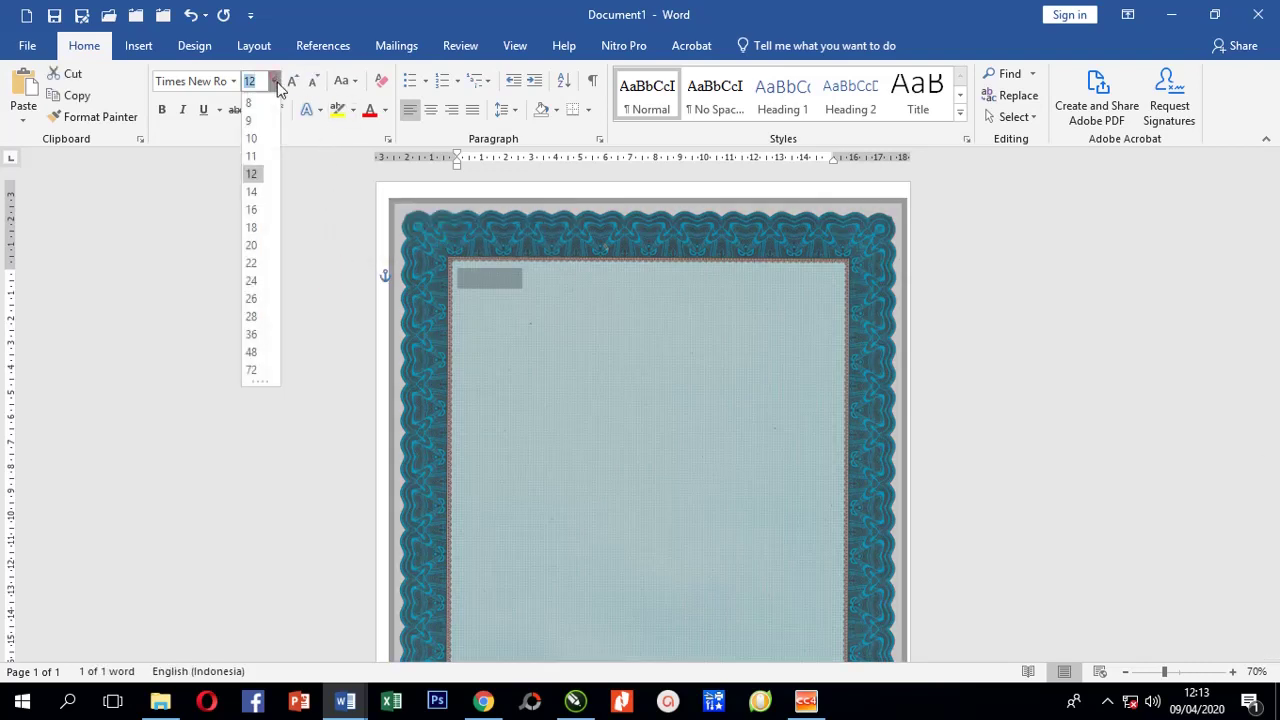
left_click(255, 334)
left_click(1052, 372)
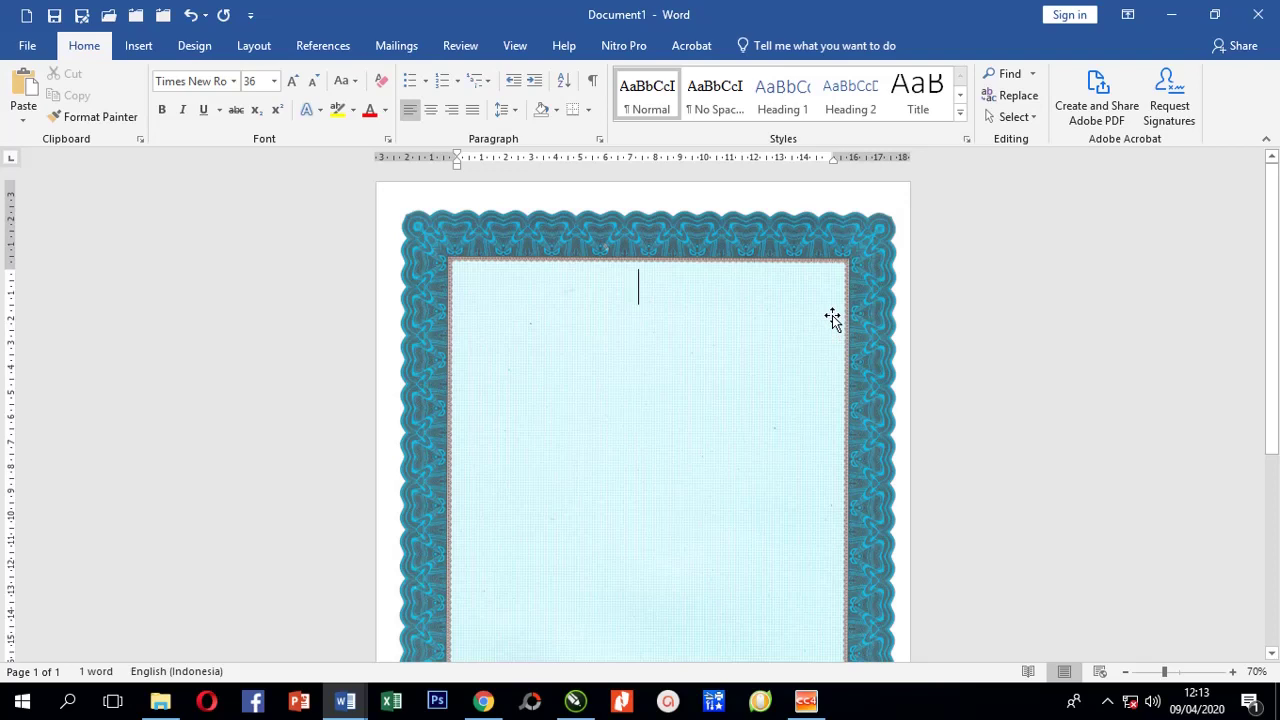
left_click(689, 244)
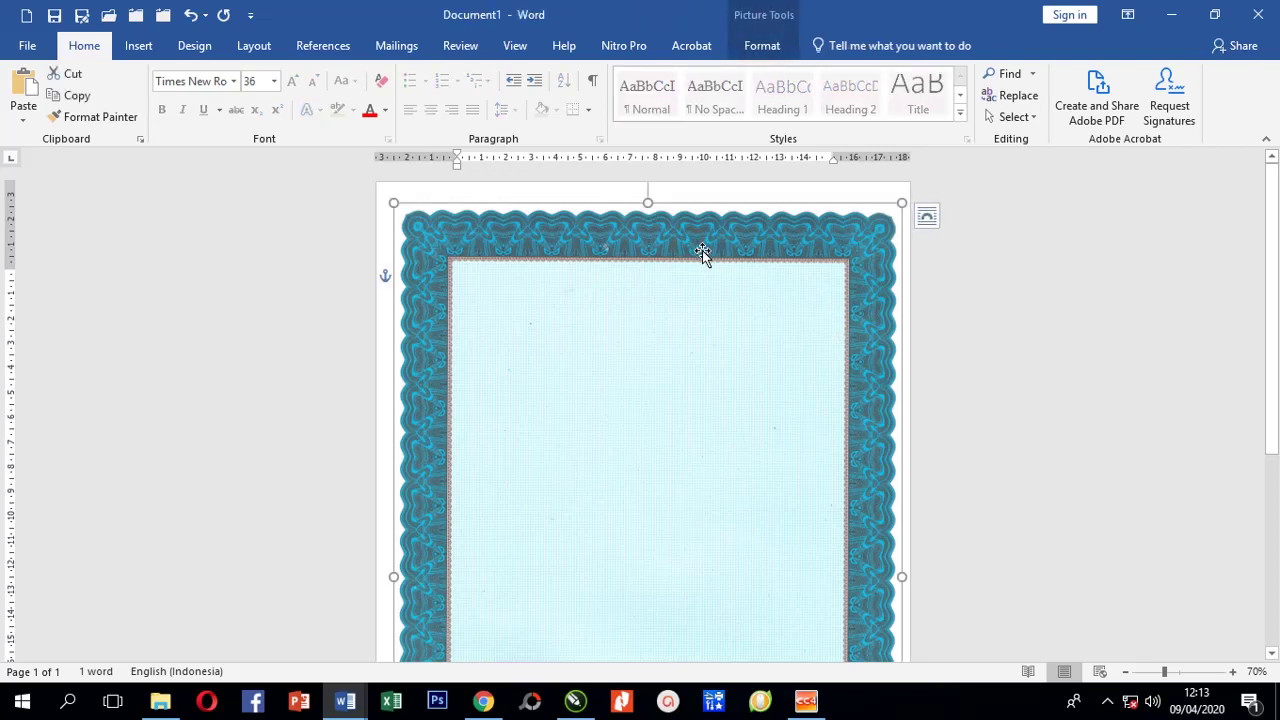
- Set the border picture's text wrapping to Behind Text
right_click(703, 251)
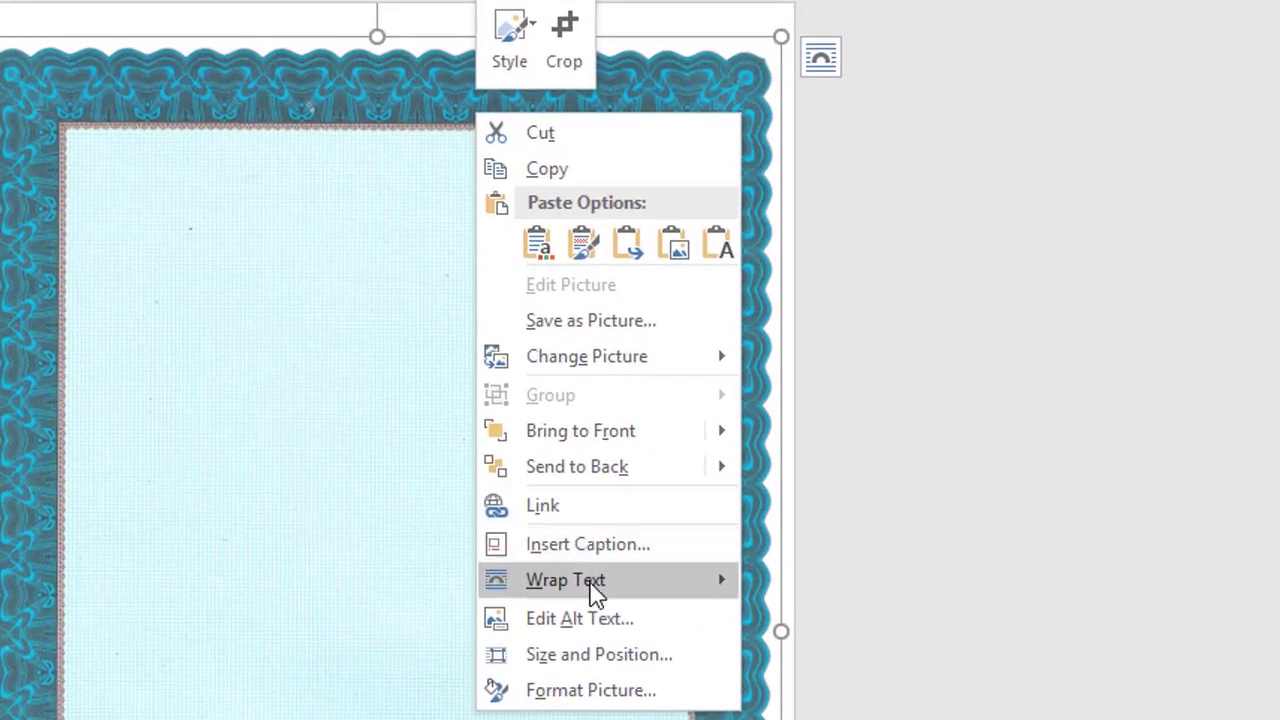
mouse_move(783, 549)
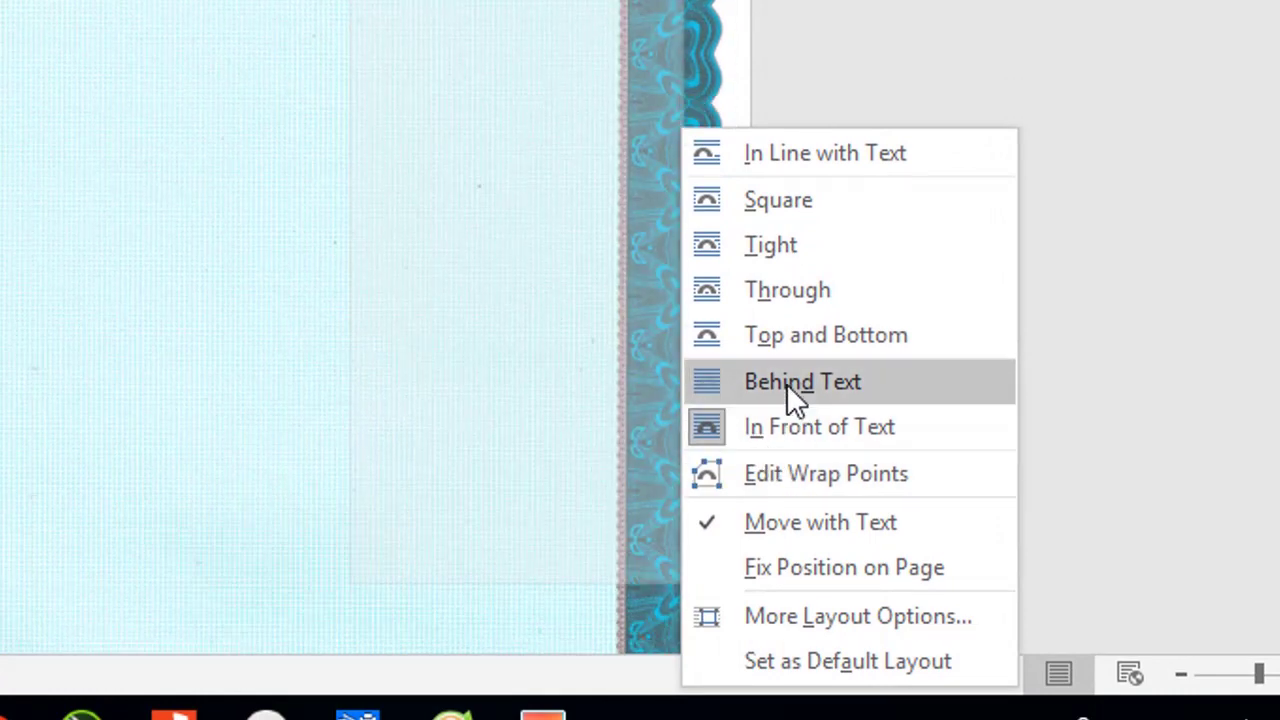
left_click(785, 381)
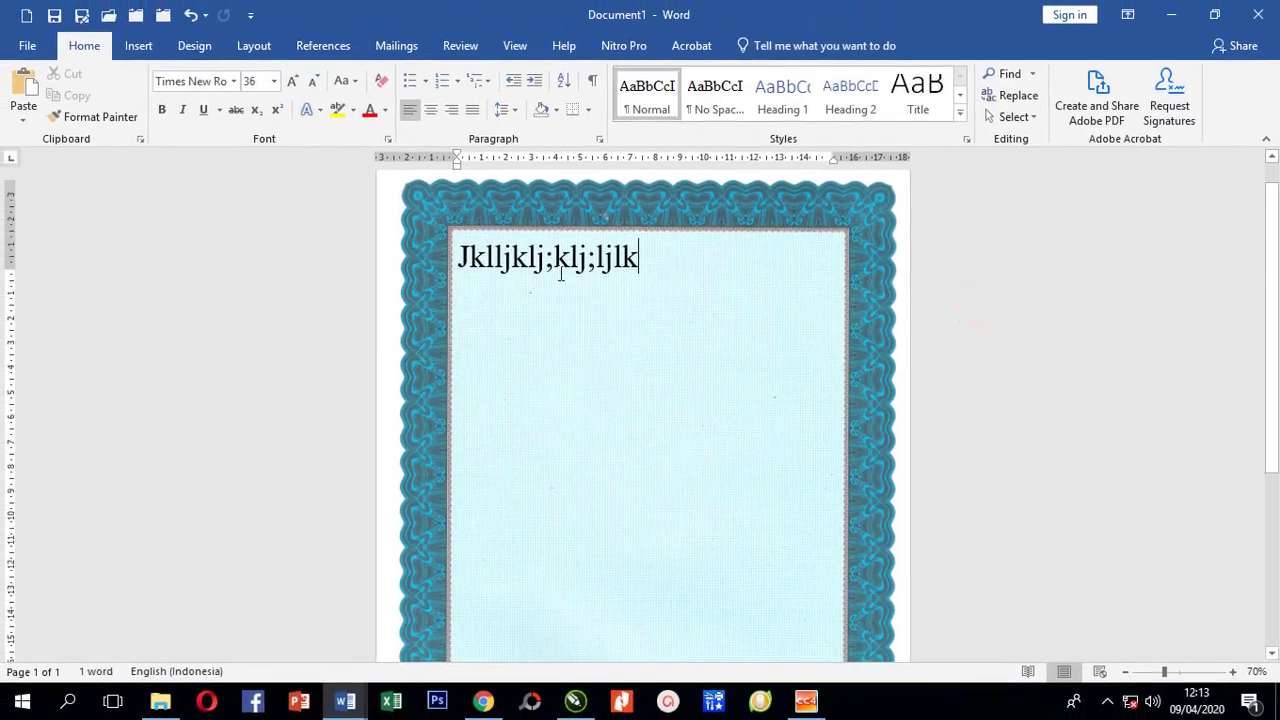
- Select and delete the 'abcd' test text
scroll(561, 275, "up", 1)
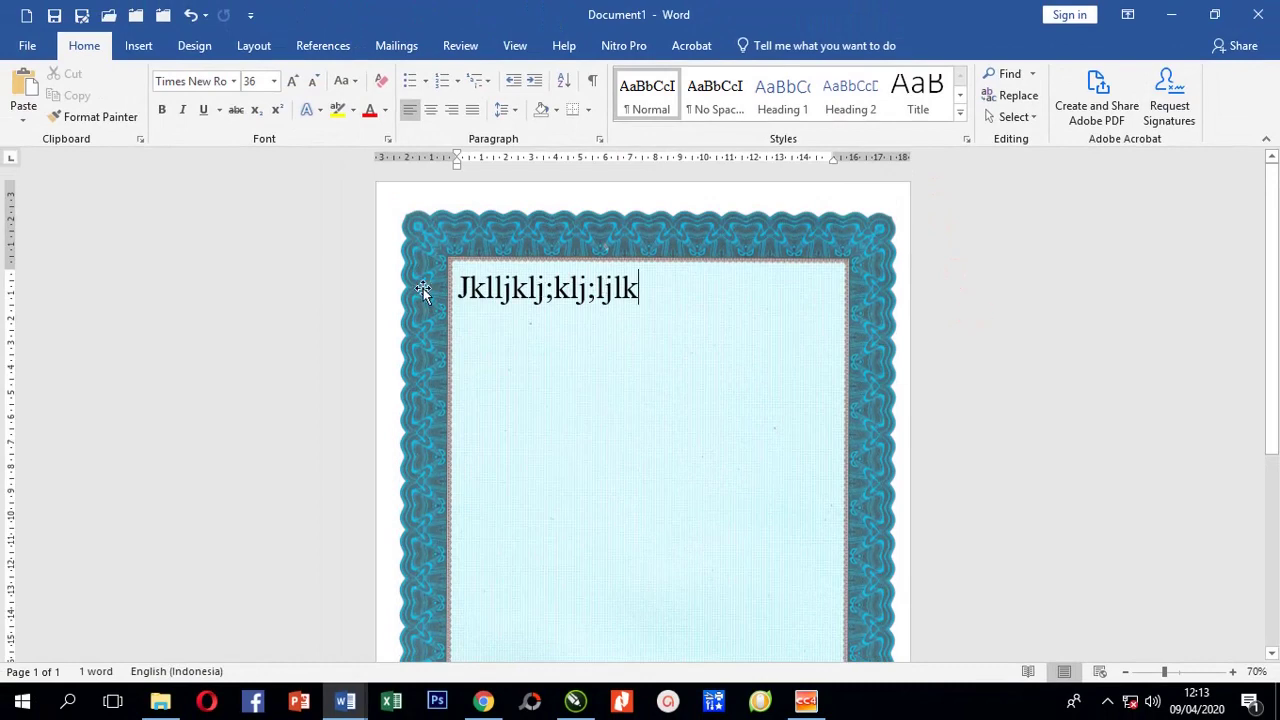
left_click(296, 299)
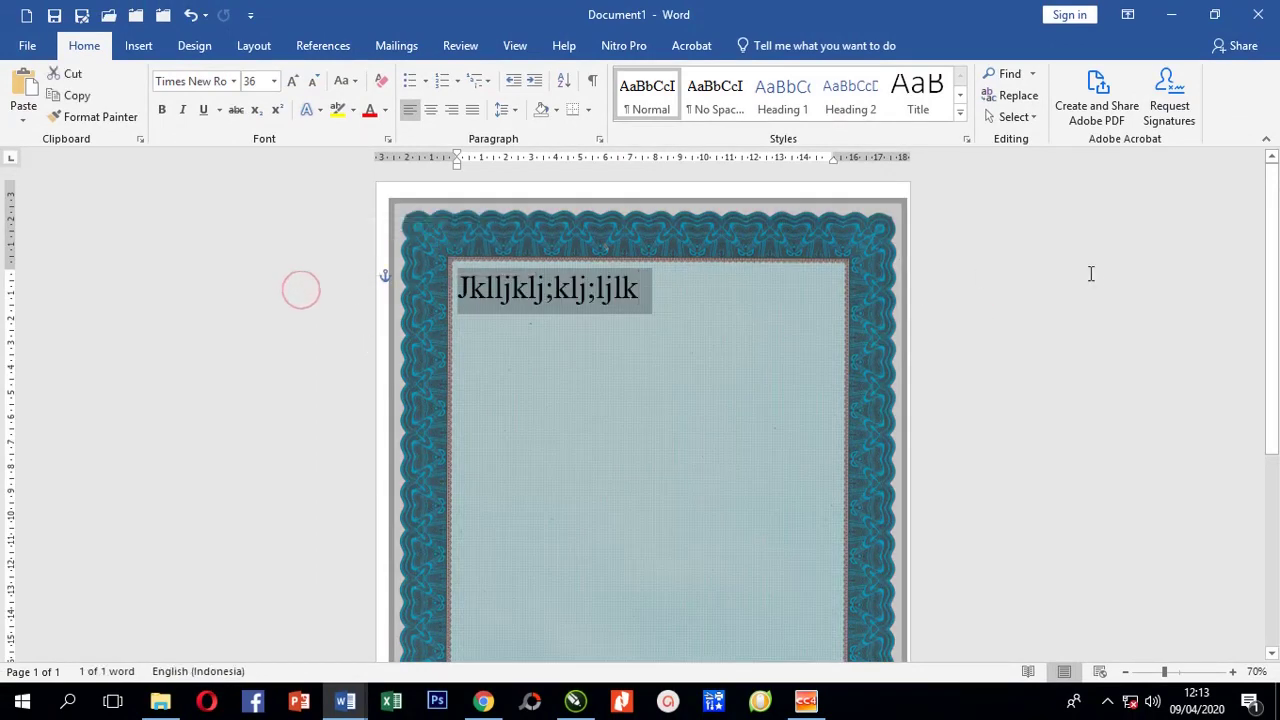
key("shift+Left")
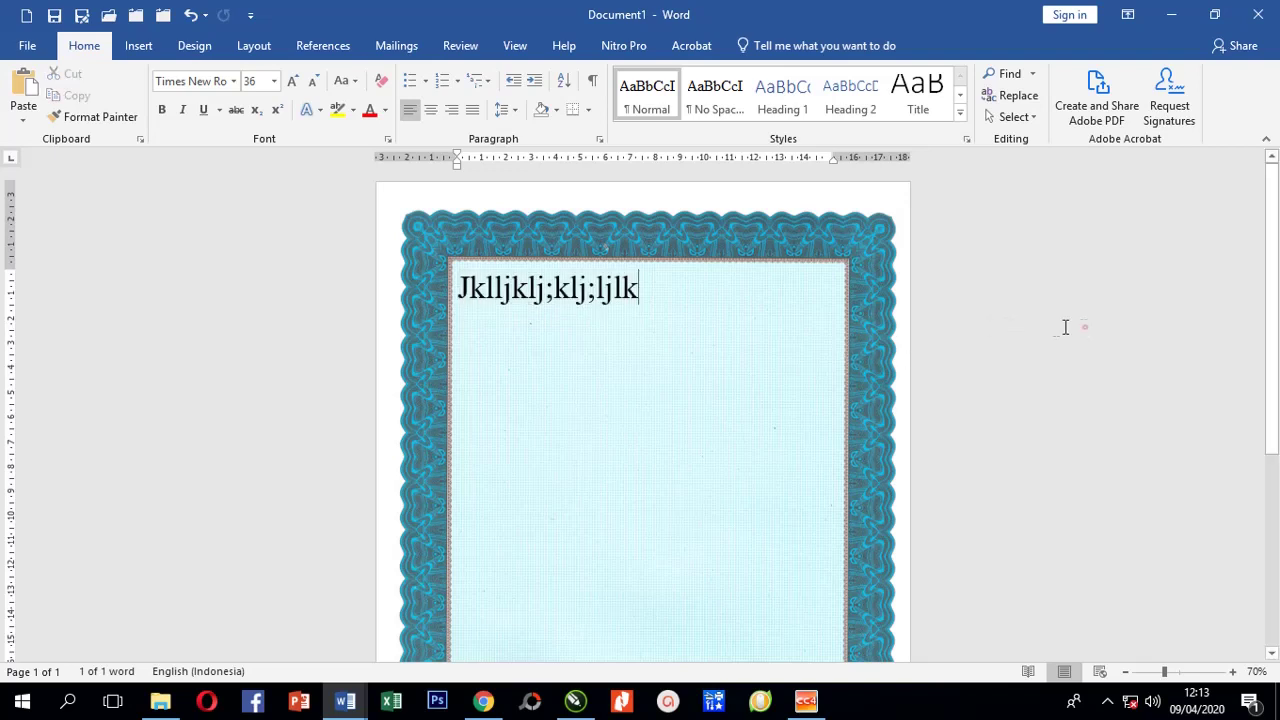
key("Delete")
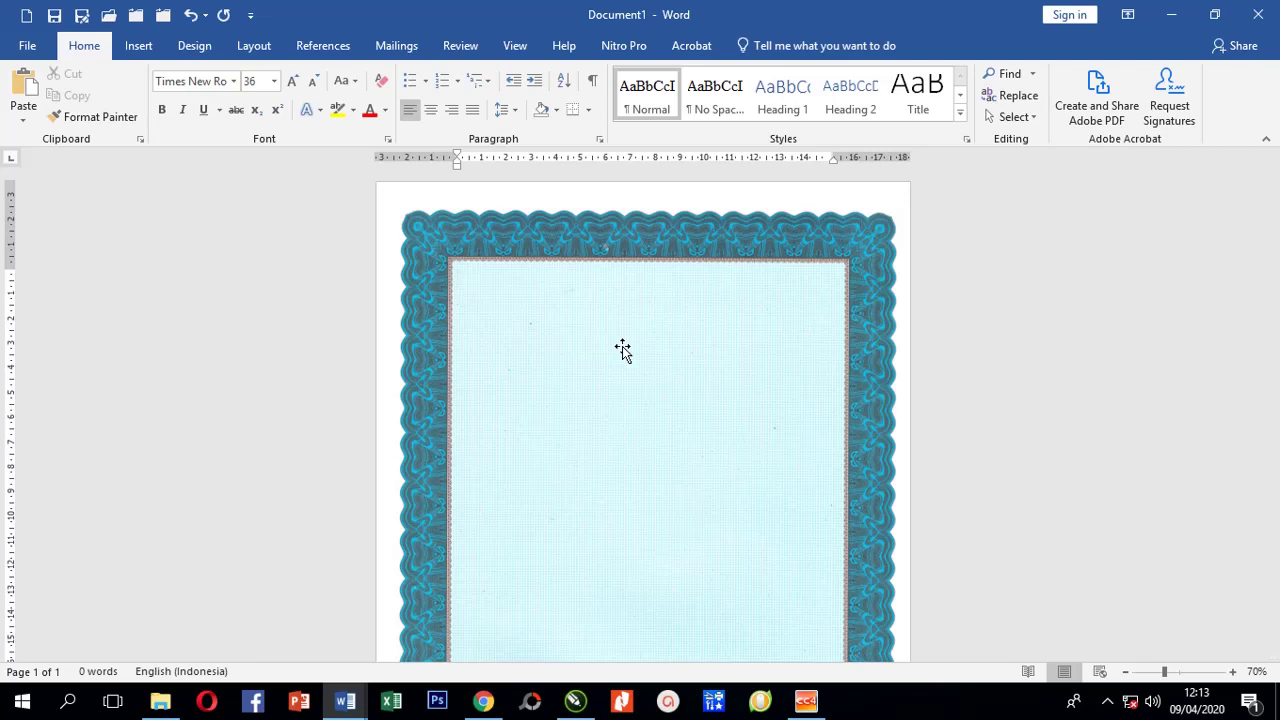
- Type 'YAYASAN BUNGA CILACAP' and make it 18 pt, centred and bold
type("YAYASAN BU")
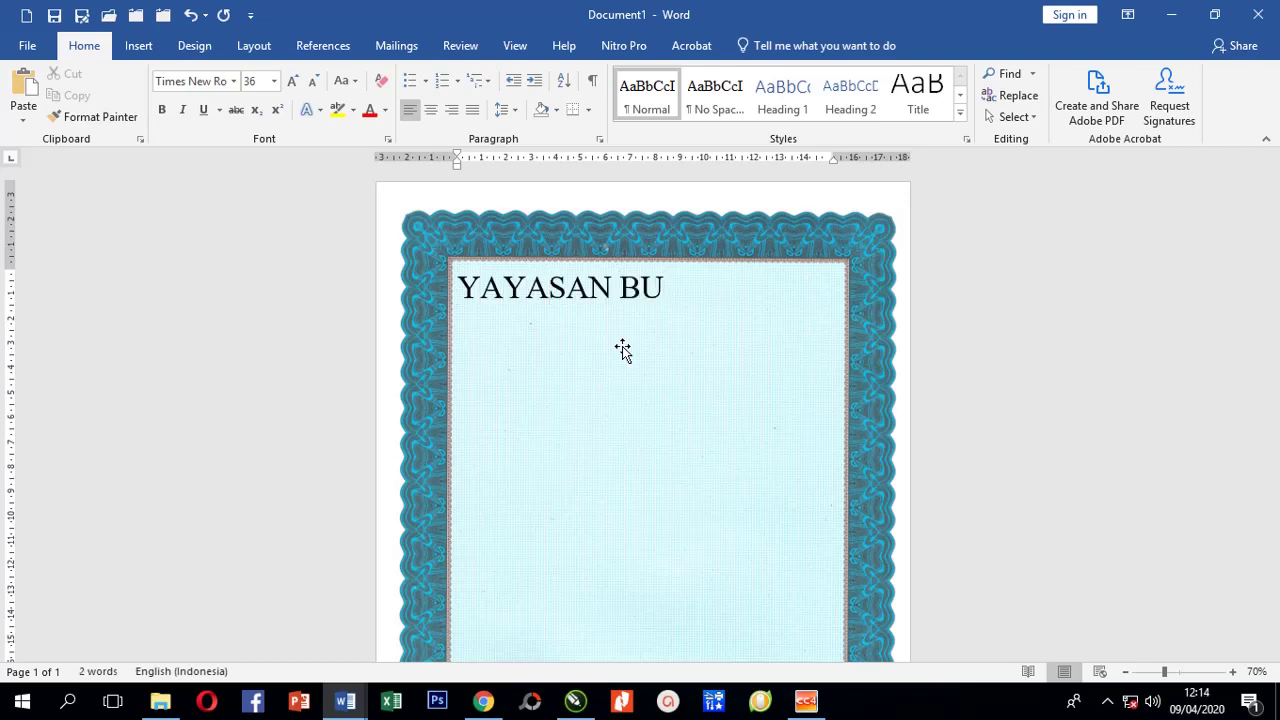
type("NGA CILACAP")
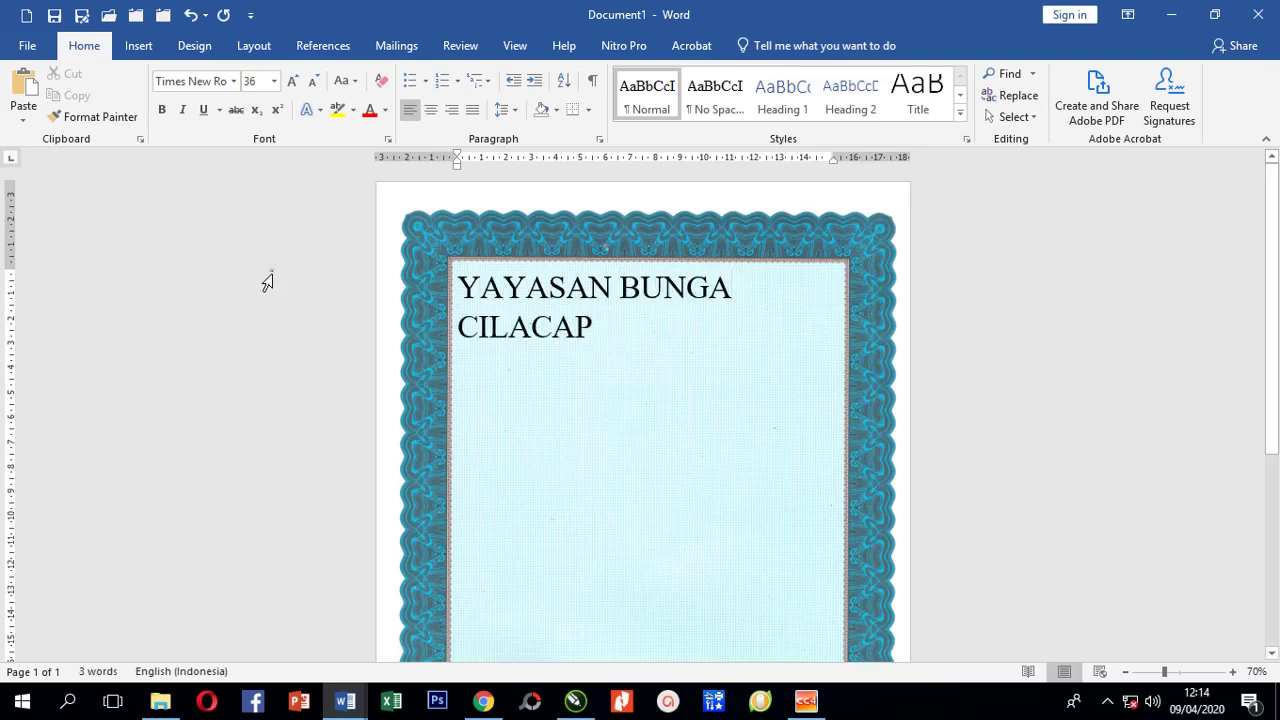
key("ctrl+a")
key("ctrl+shift+comma")
key("ctrl+shift+comma")
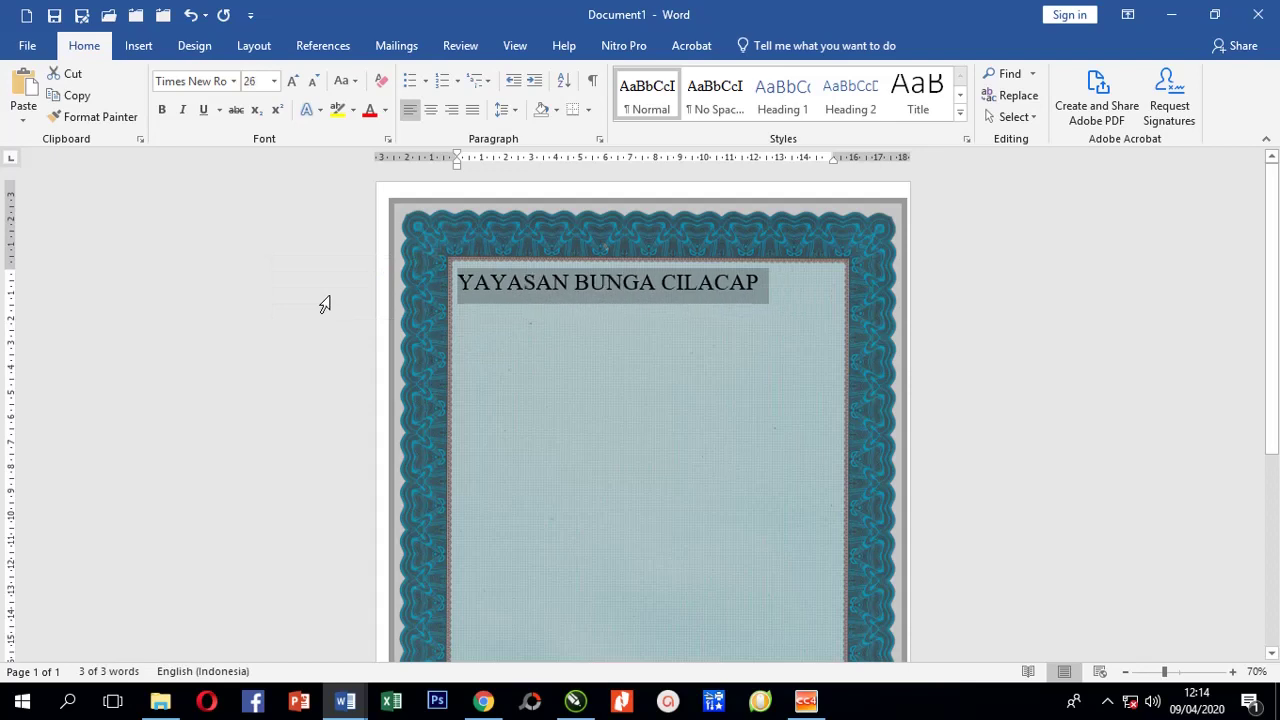
key("ctrl+shift+comma")
key("ctrl+shift+comma")
key("ctrl+shift+comma")
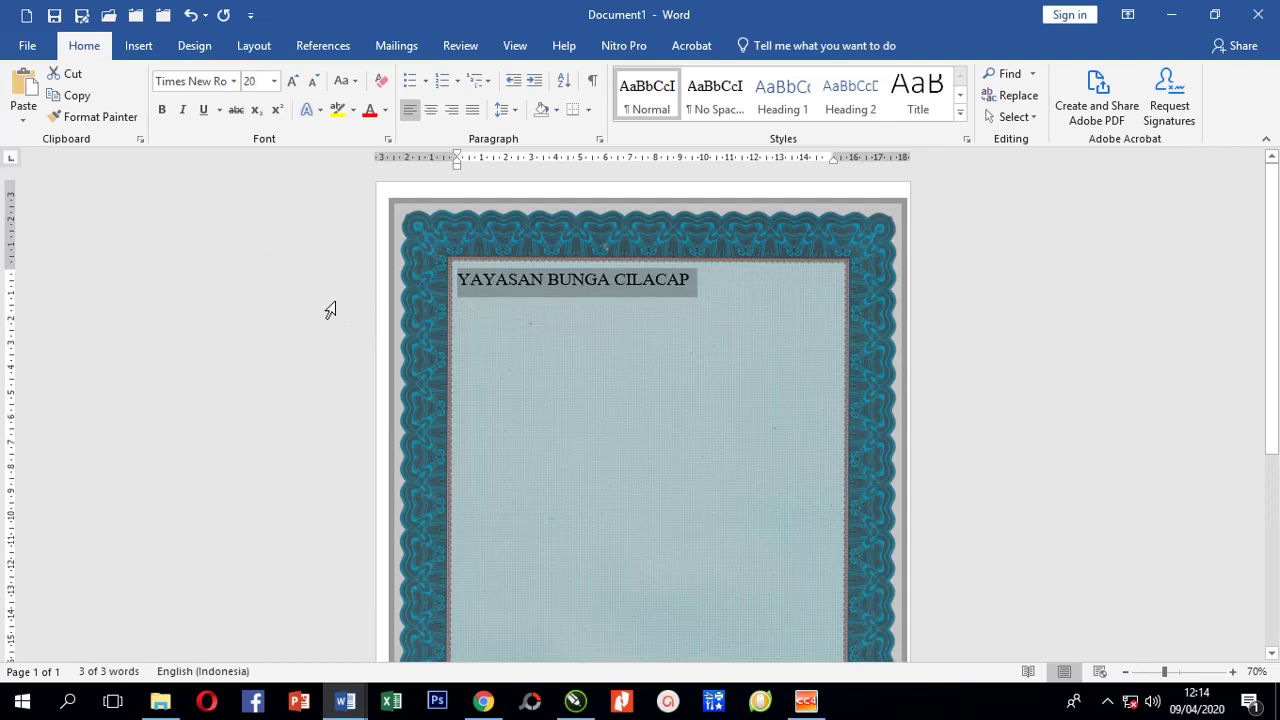
key("ctrl+shift+comma")
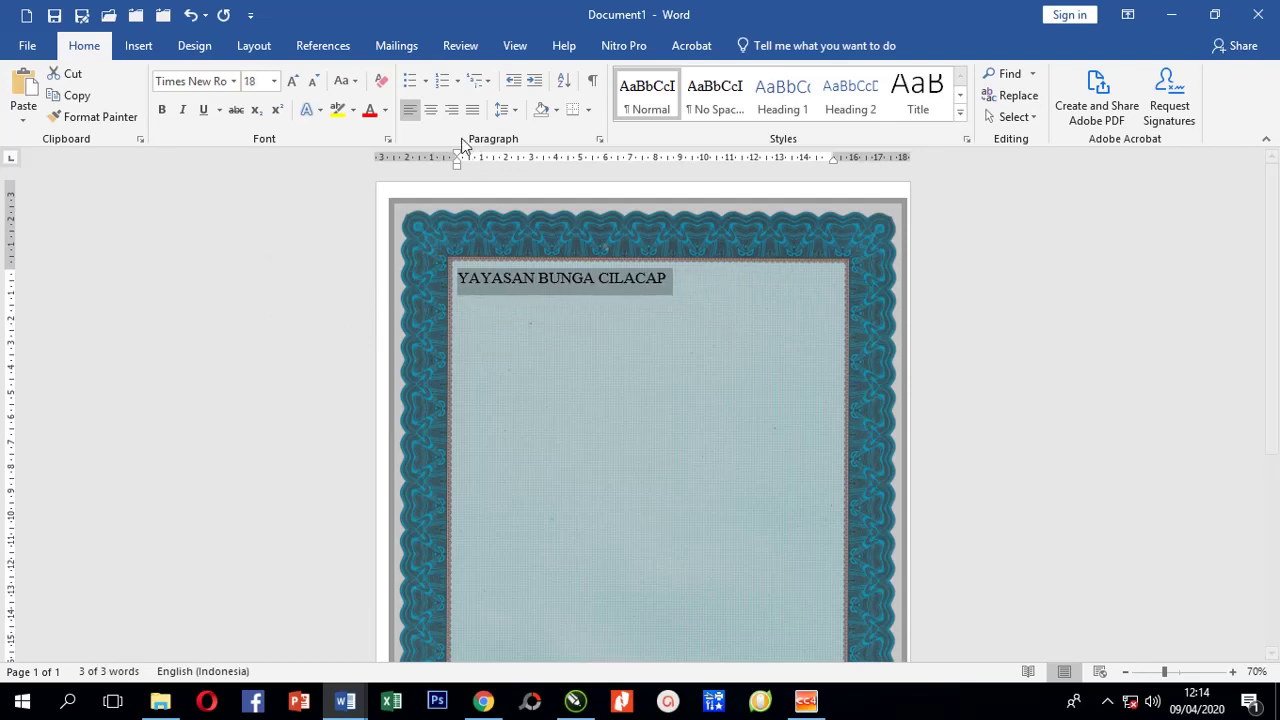
left_click(430, 109)
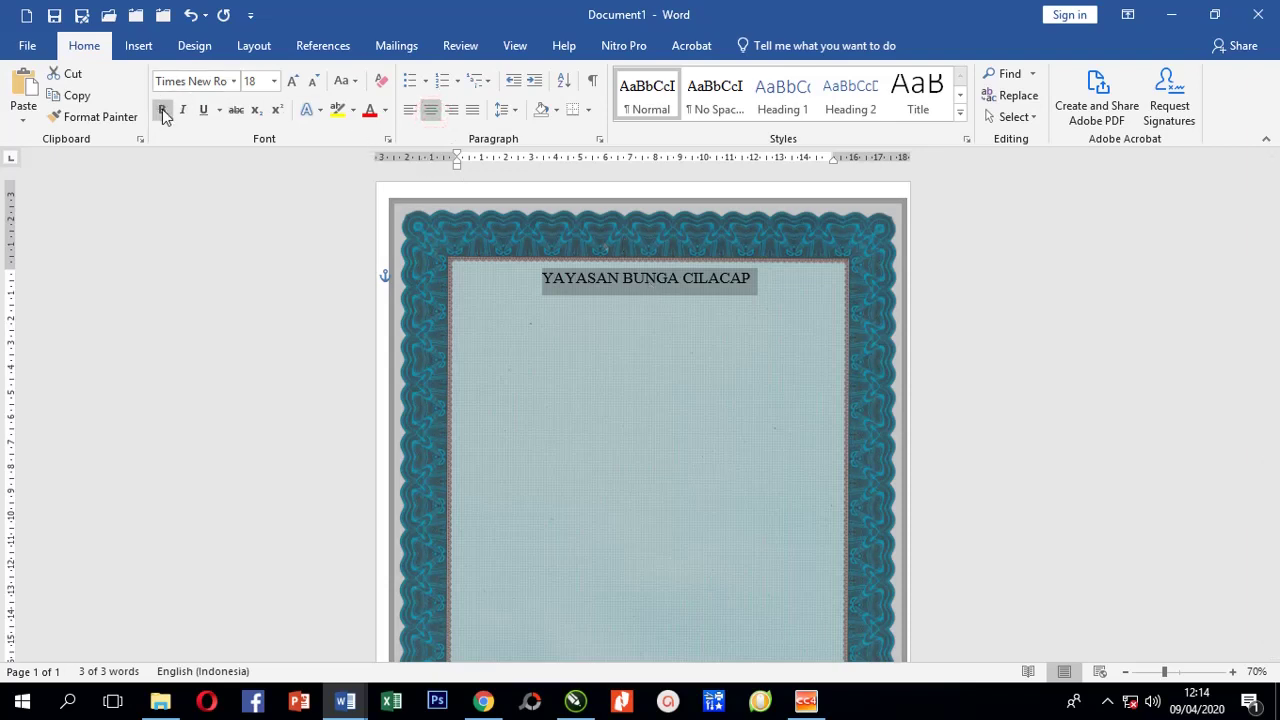
left_click(162, 108)
left_click(591, 286)
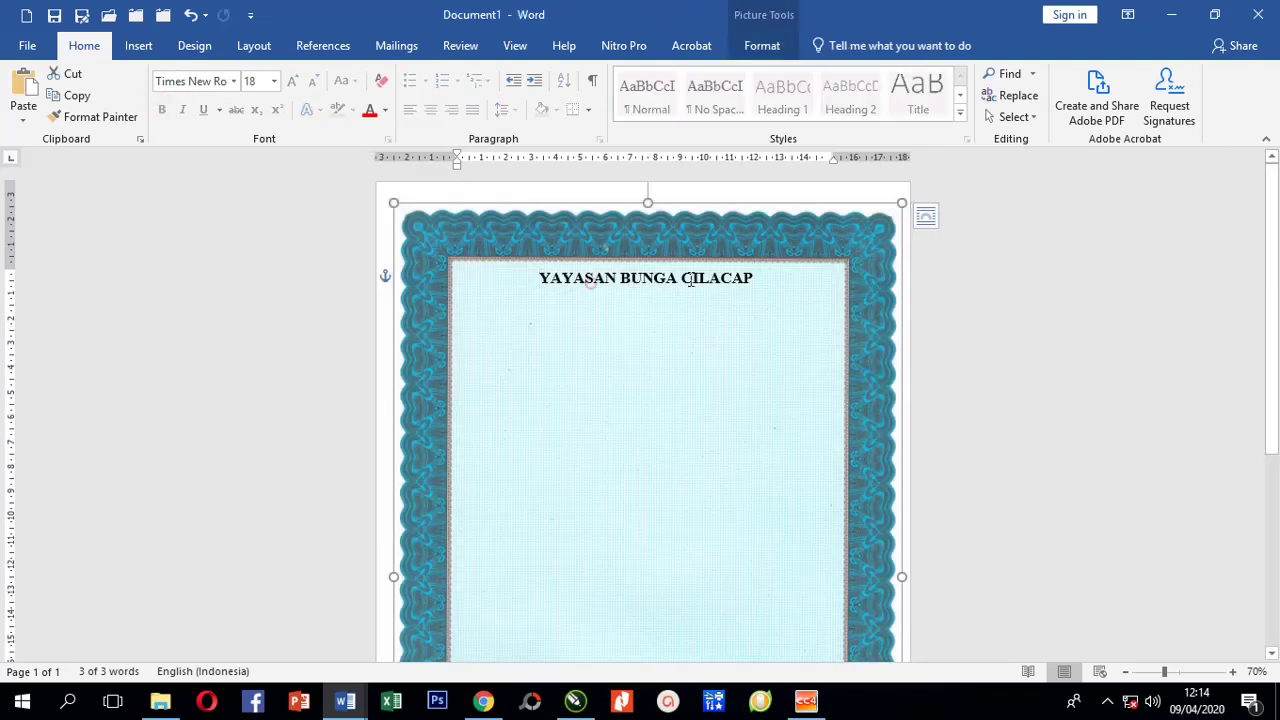
left_click(638, 278)
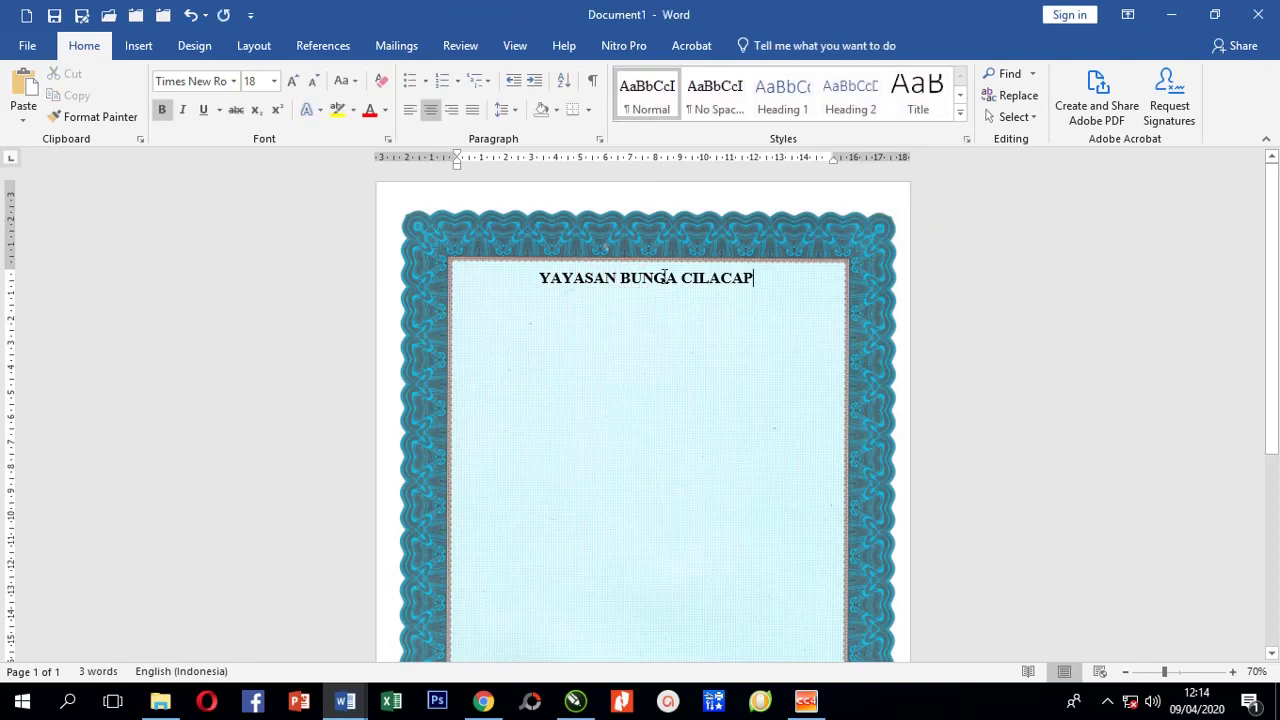
- Add the line 'KELOMPOK BERMAIN MELATI' below the heading
key("Return")
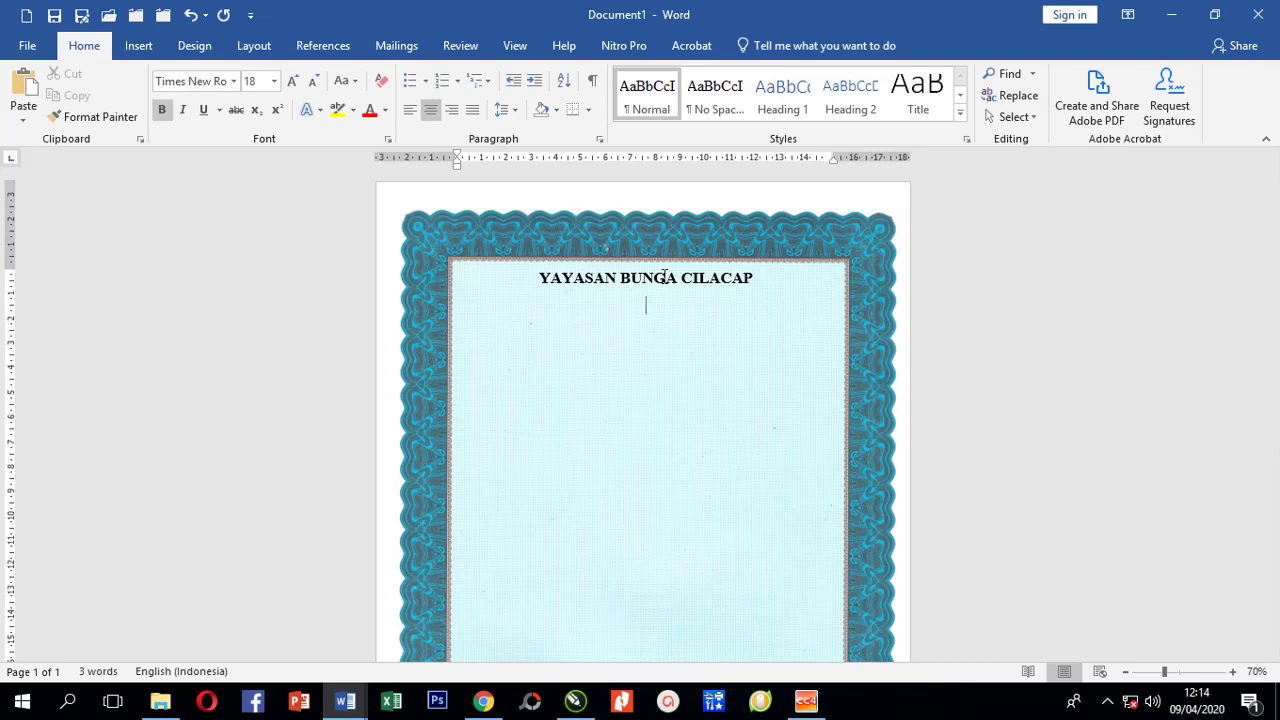
type("KELOMPOK BERMAI")
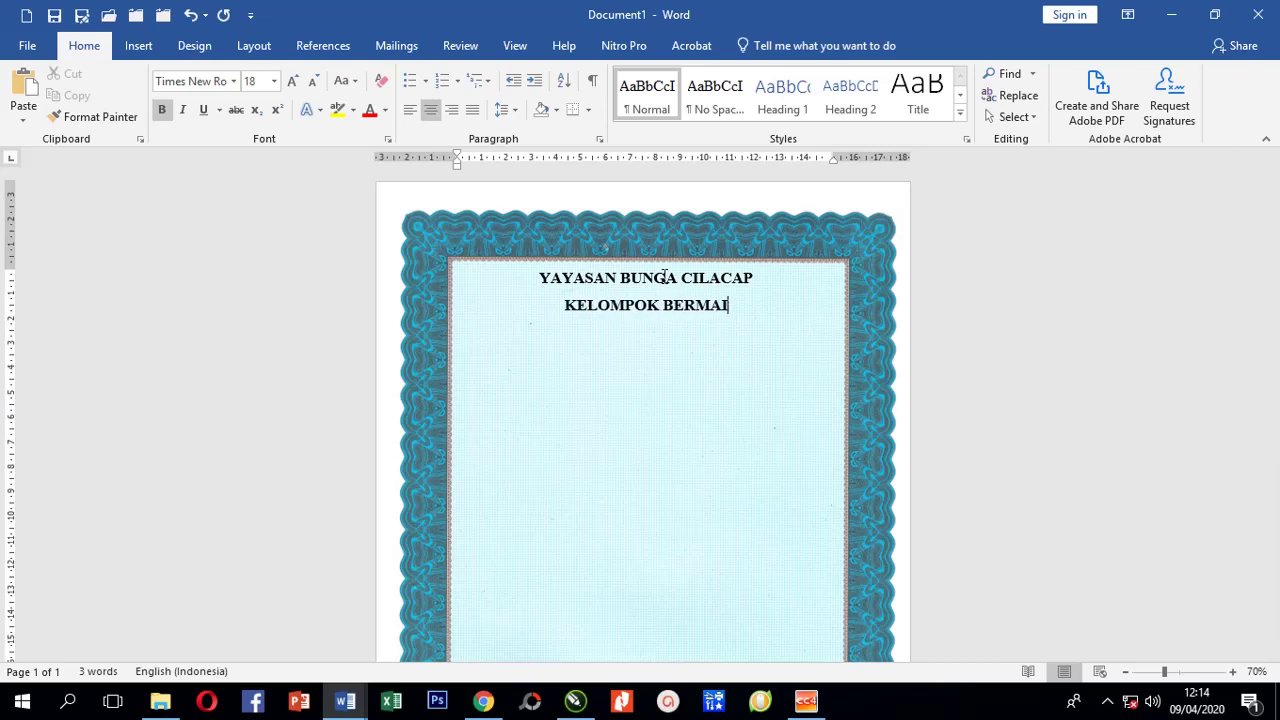
type("N AM")
key("BackSpace")
key("BackSpace")
type("M")
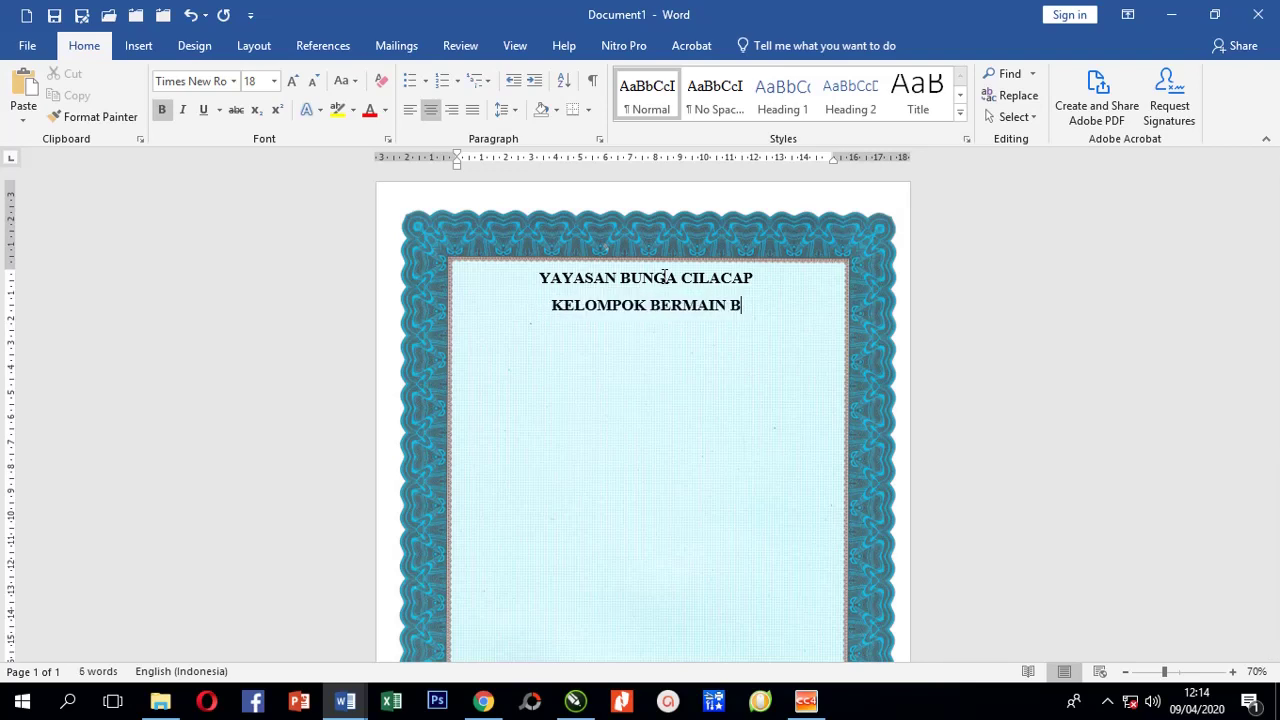
type("ELATI")
- Type the two postal address lines and the e-mail line, then select all five header lines
key("Return")
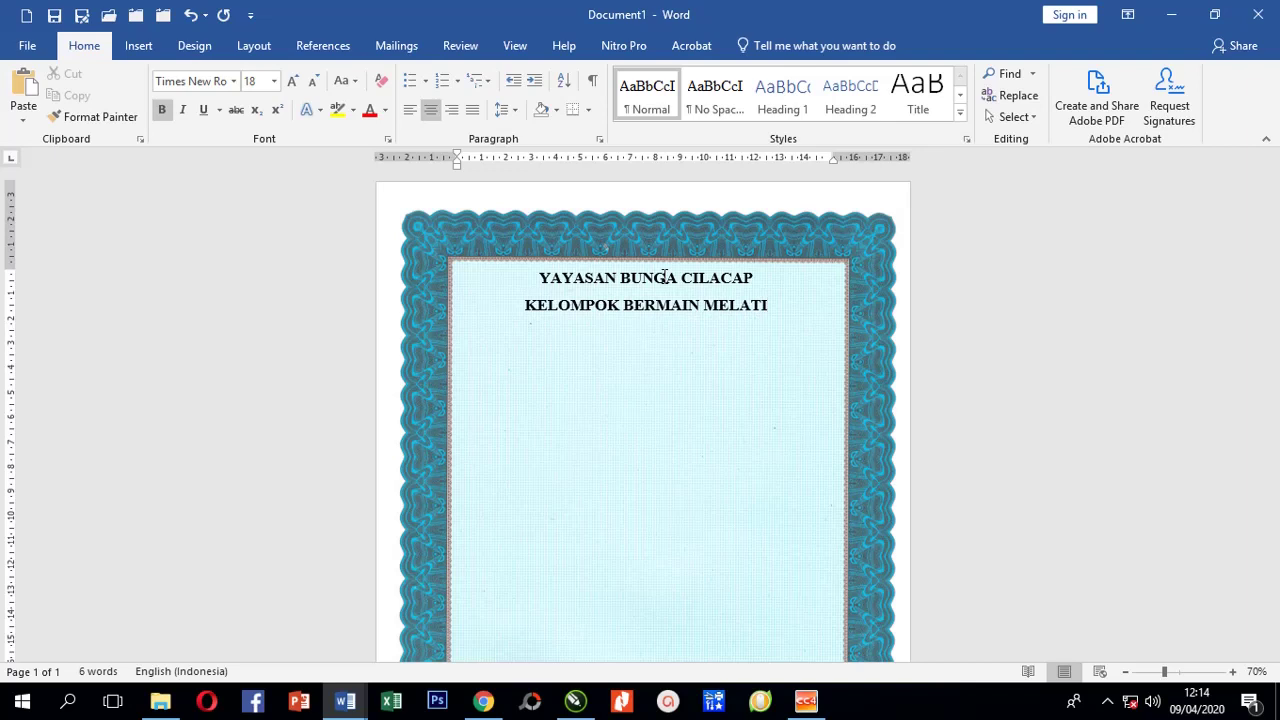
type("ingkar Selatan RT 0")
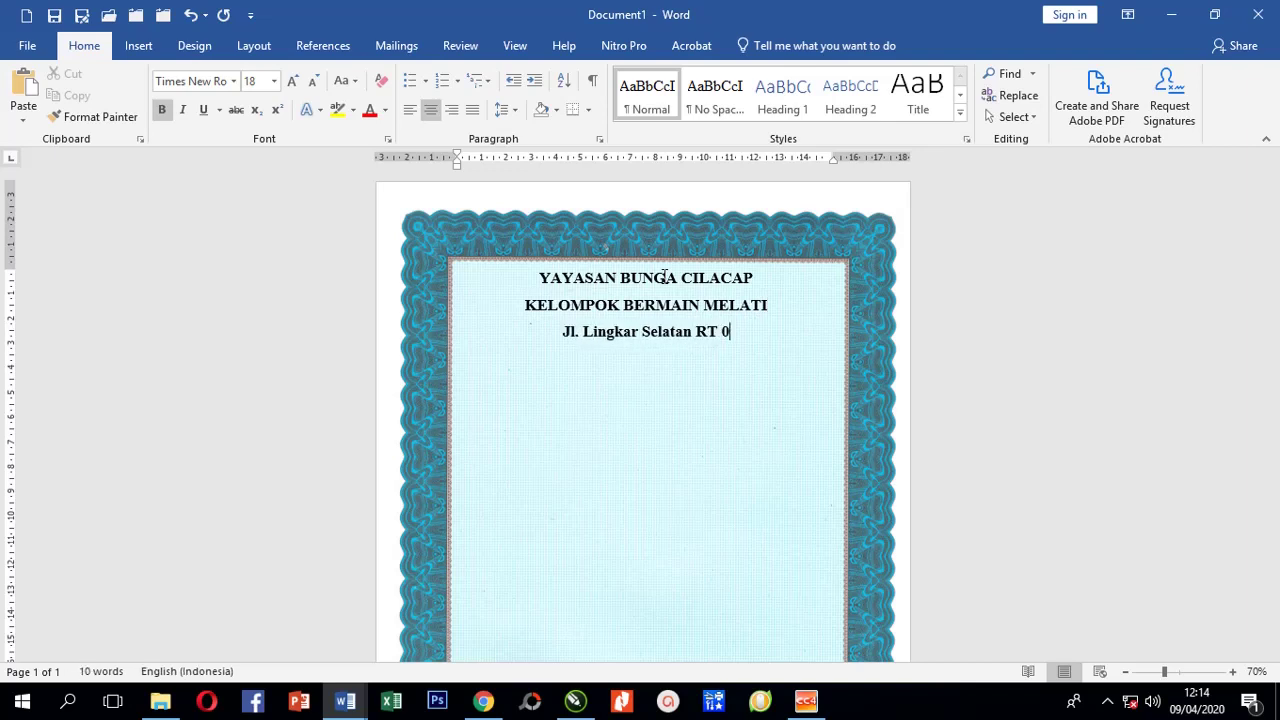
type("6/08 Tegalkamu")
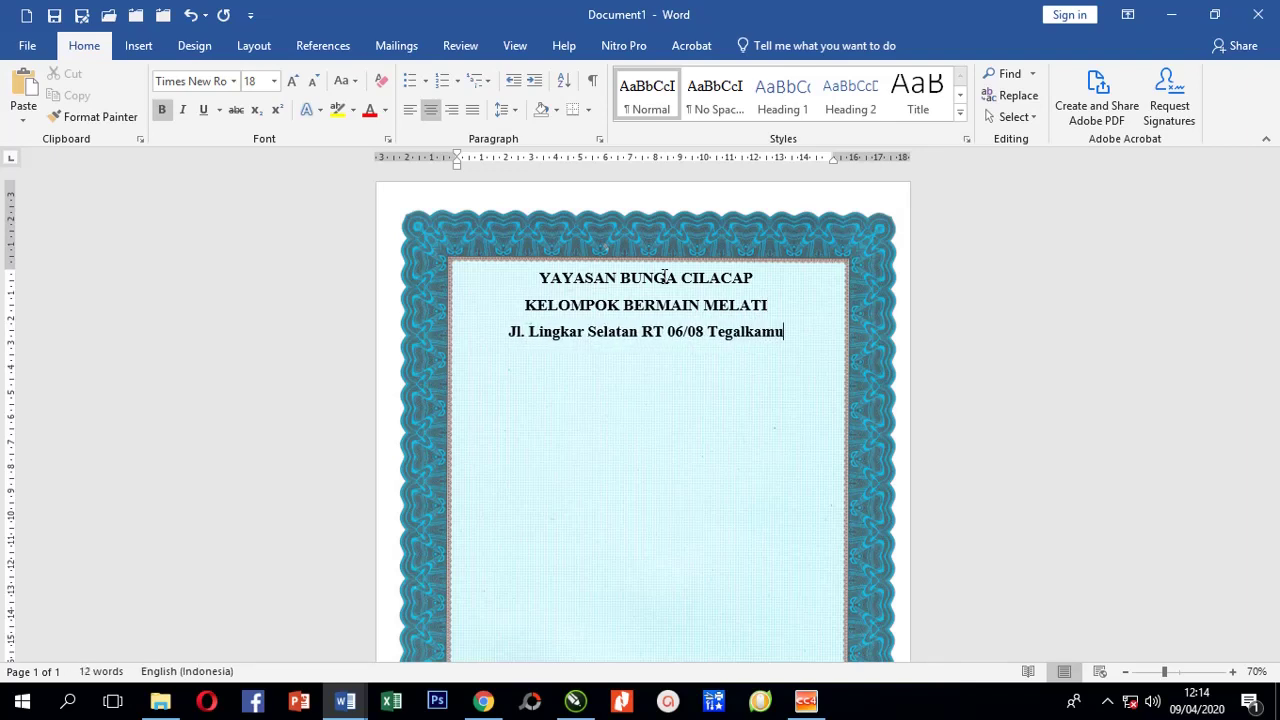
type("lyan Kecamatan ")
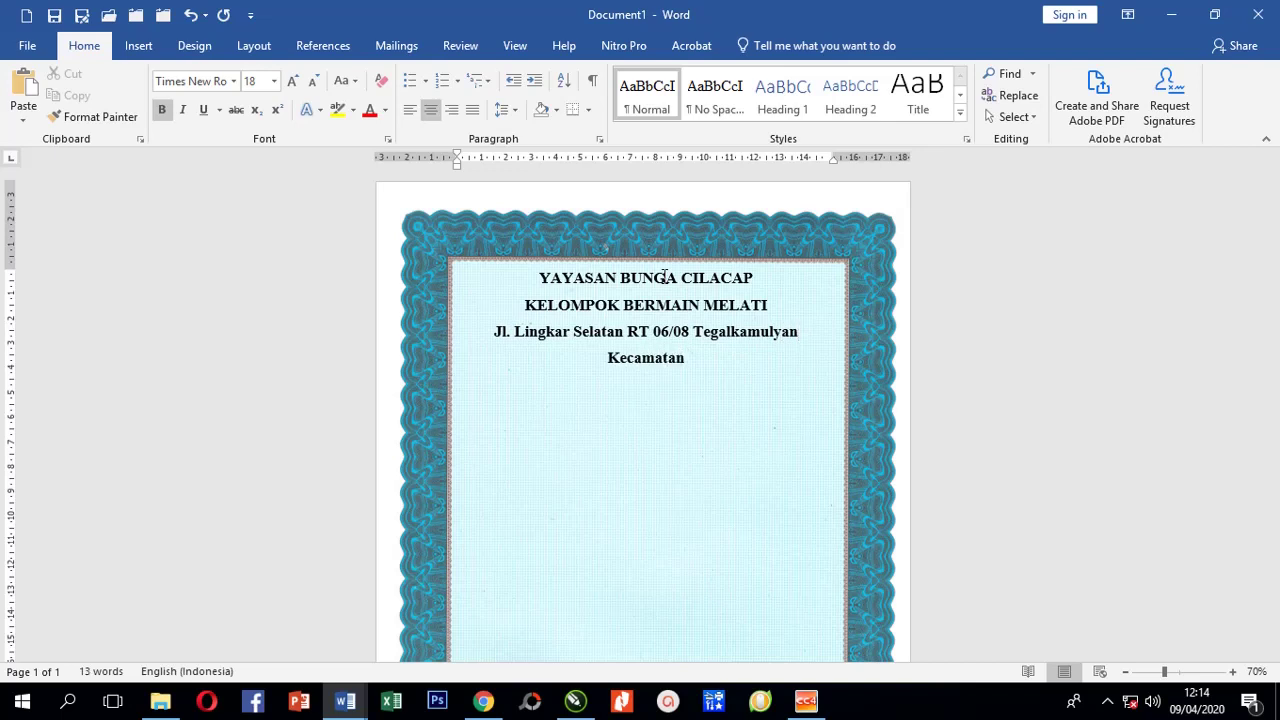
type("cialcap Selatan Ka")
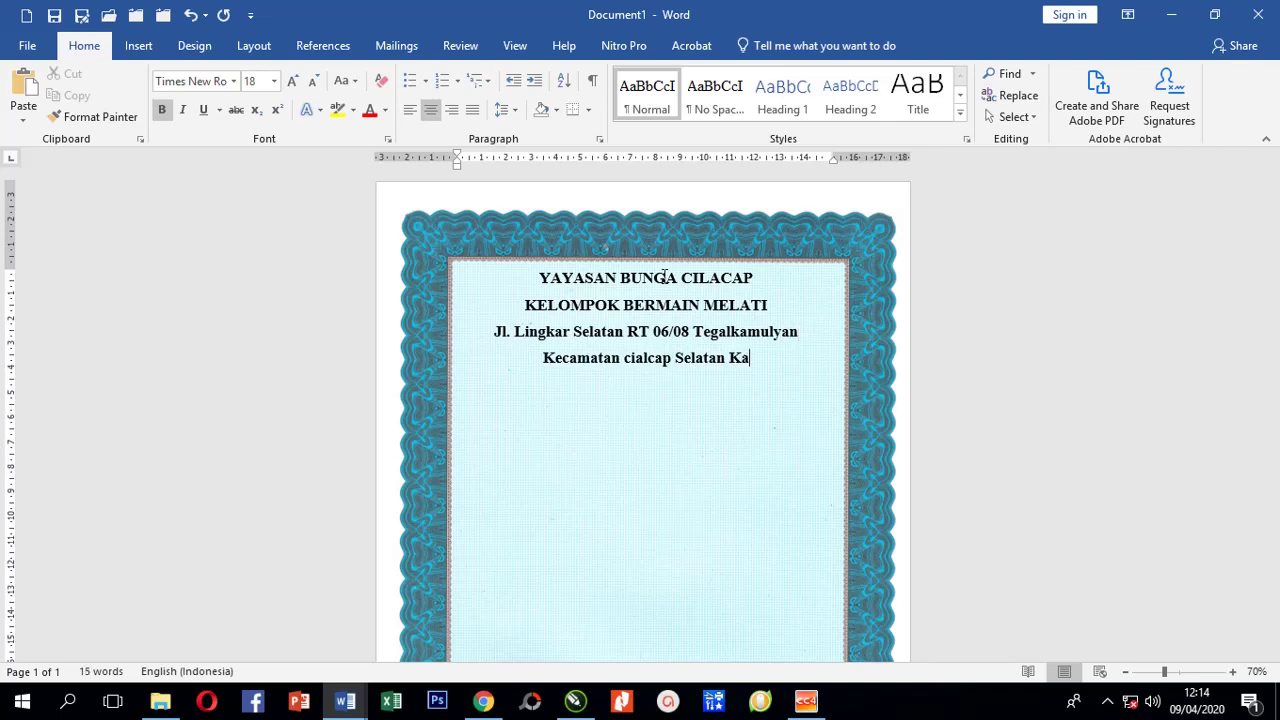
type("bupaten Cilacap e-ma")
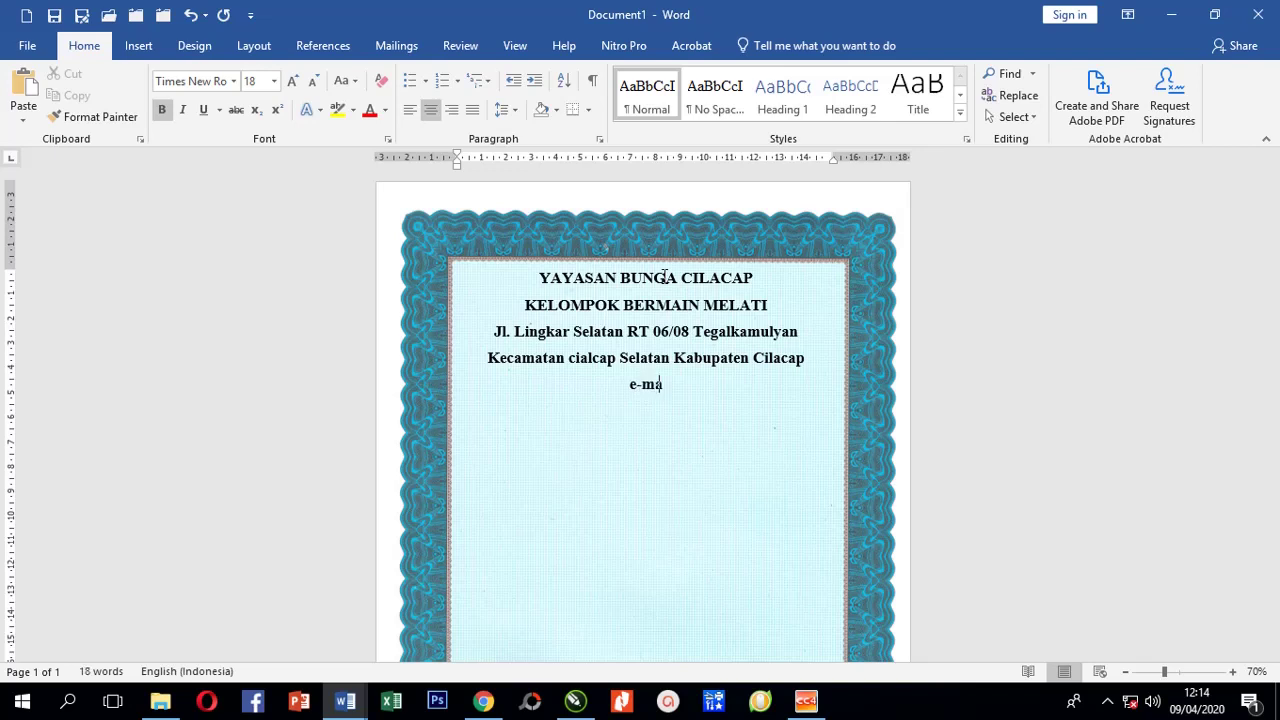
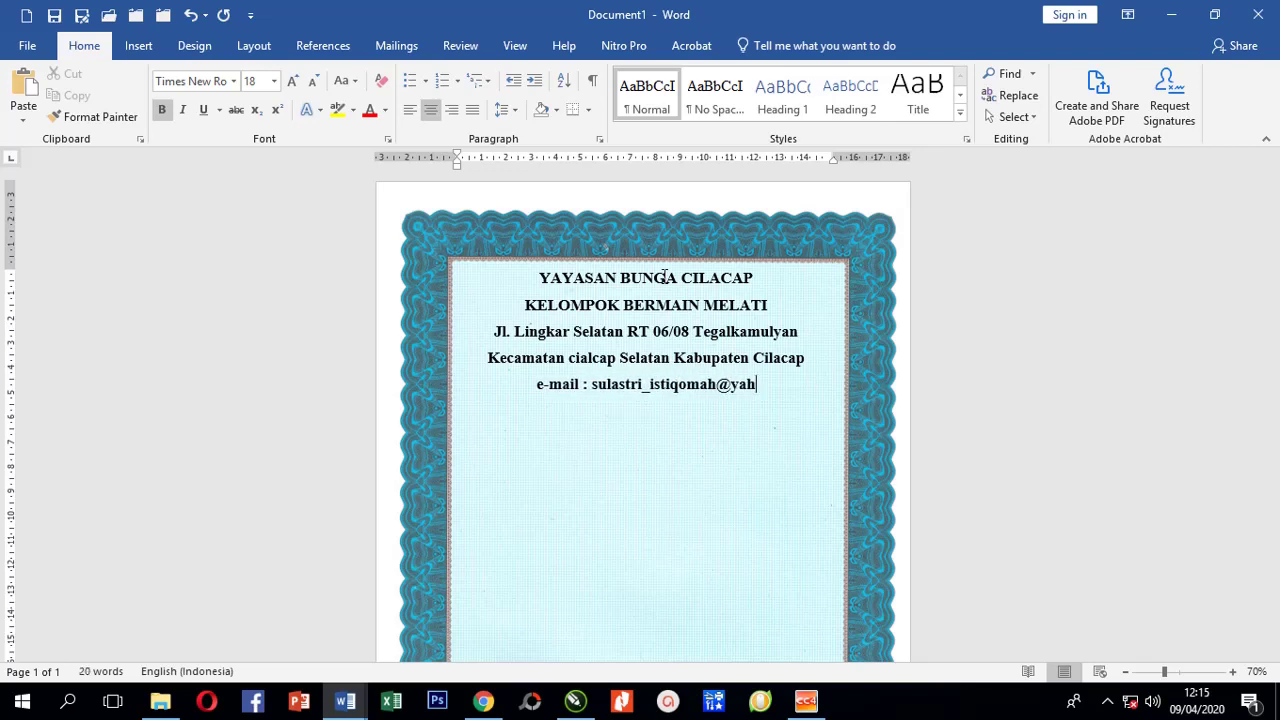
scroll(638, 377, "down", 1)
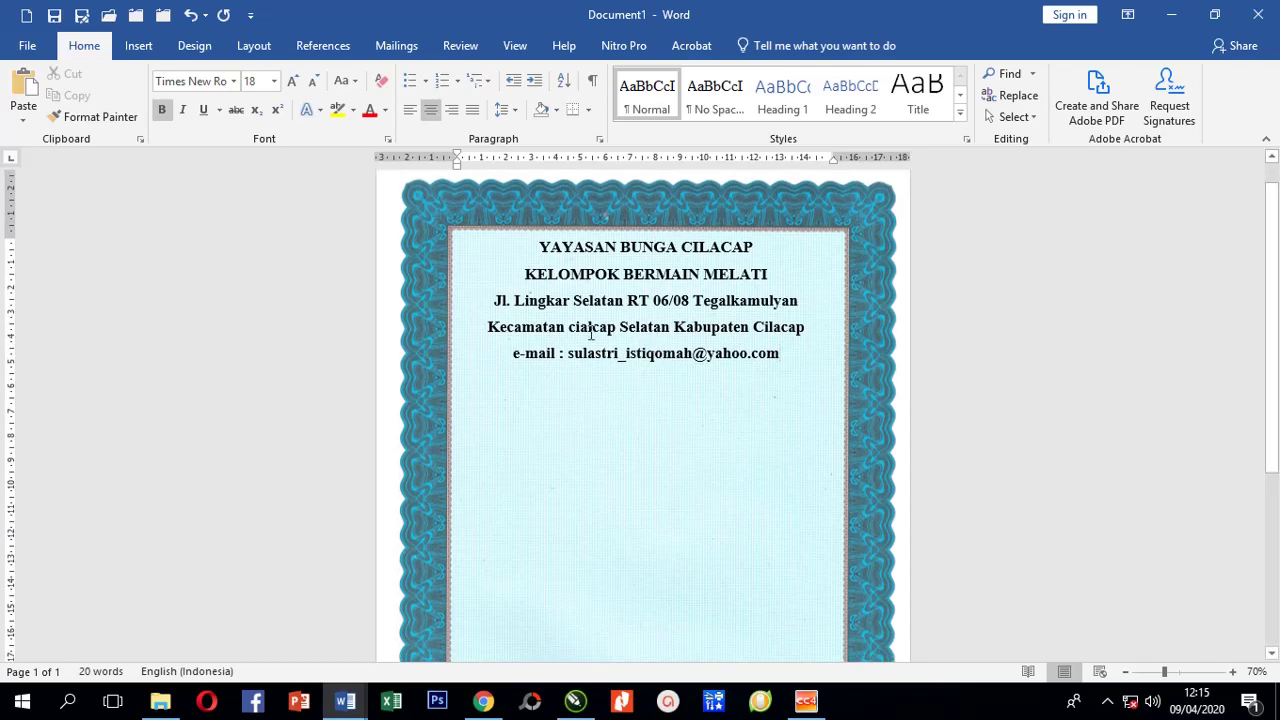
left_click_drag(319, 238, 317, 349)
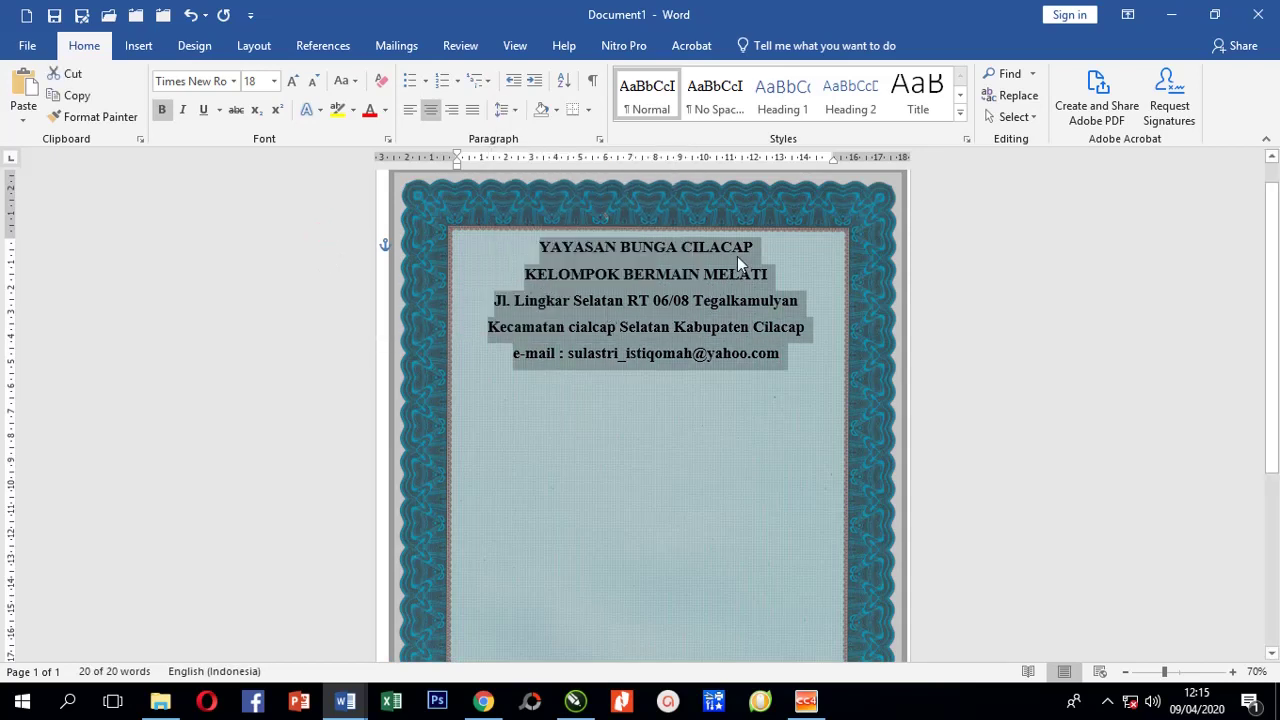
- Give the header lines 1.0 line spacing and 0 pt spacing after
left_click(502, 109)
left_click(530, 133)
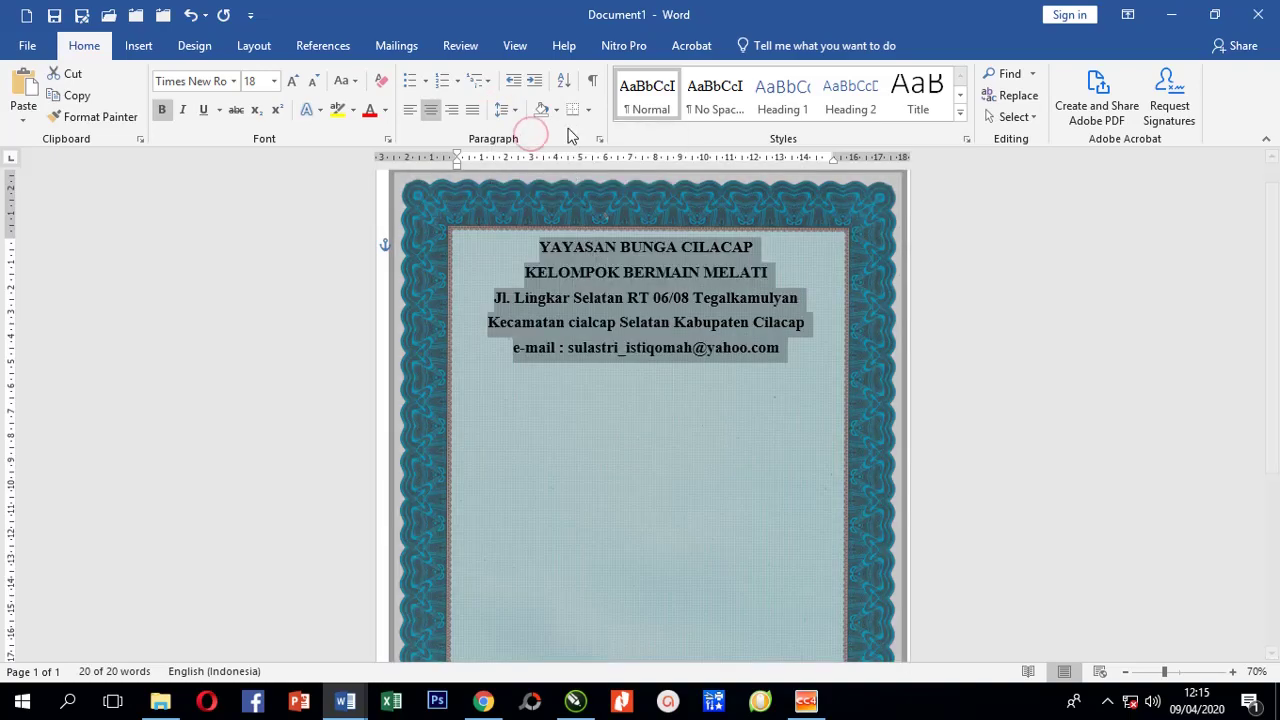
left_click(601, 141)
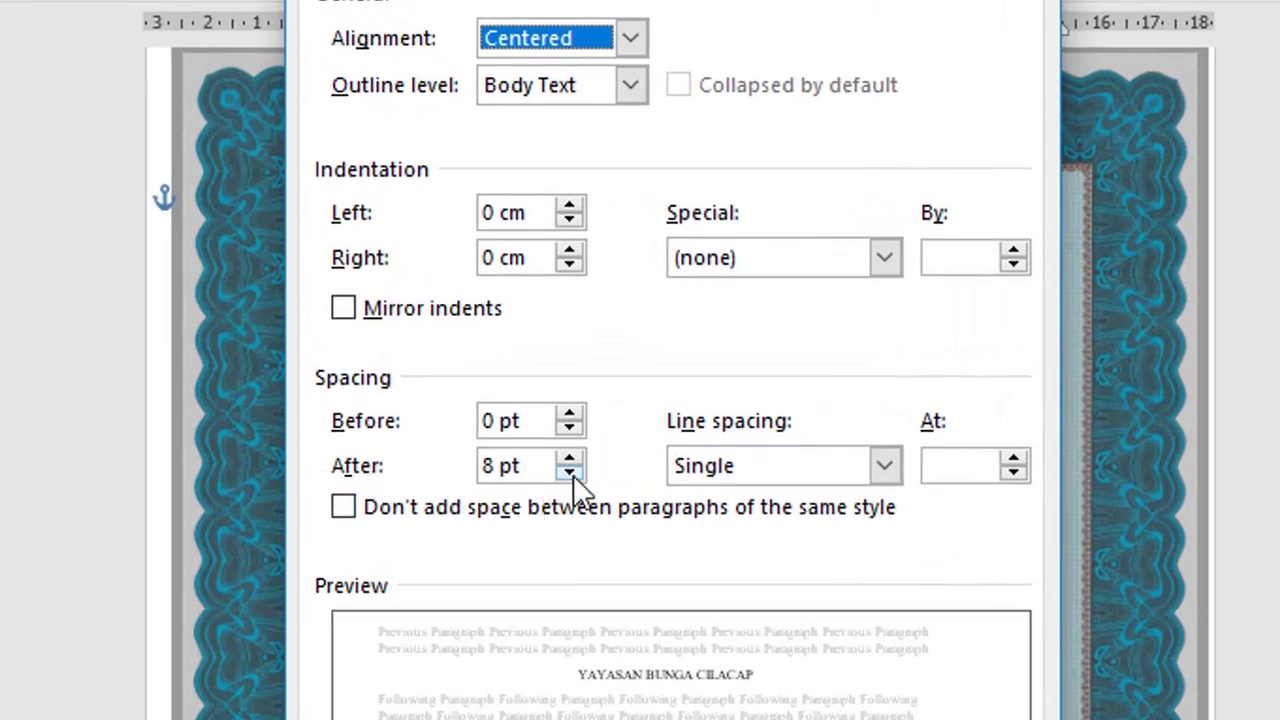
left_click(570, 472)
left_click(570, 472)
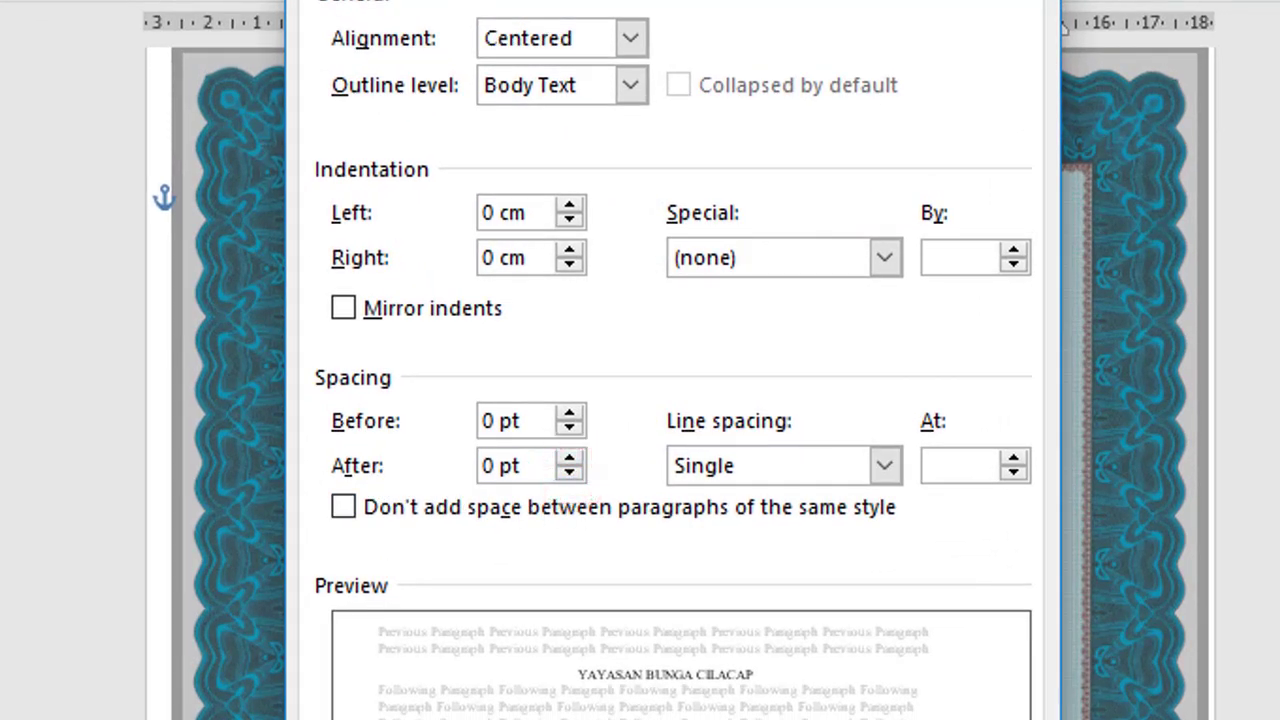
key("Return")
left_click(505, 110)
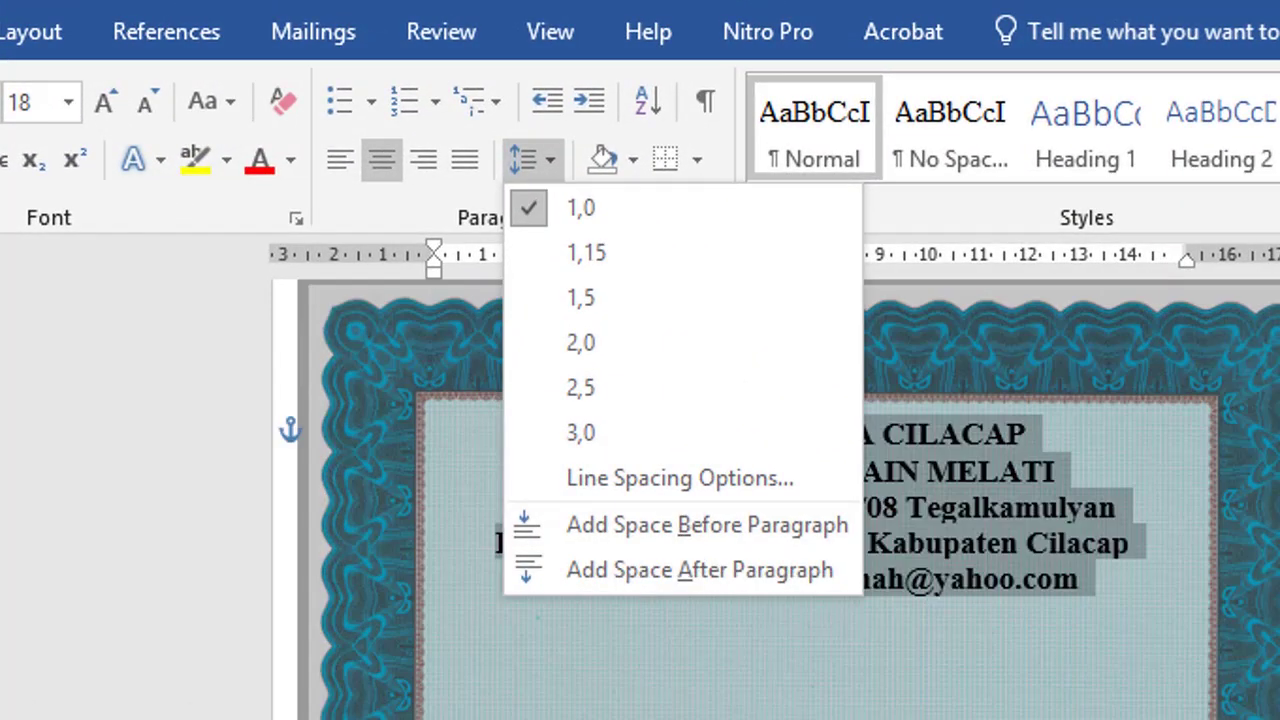
left_click(1078, 337)
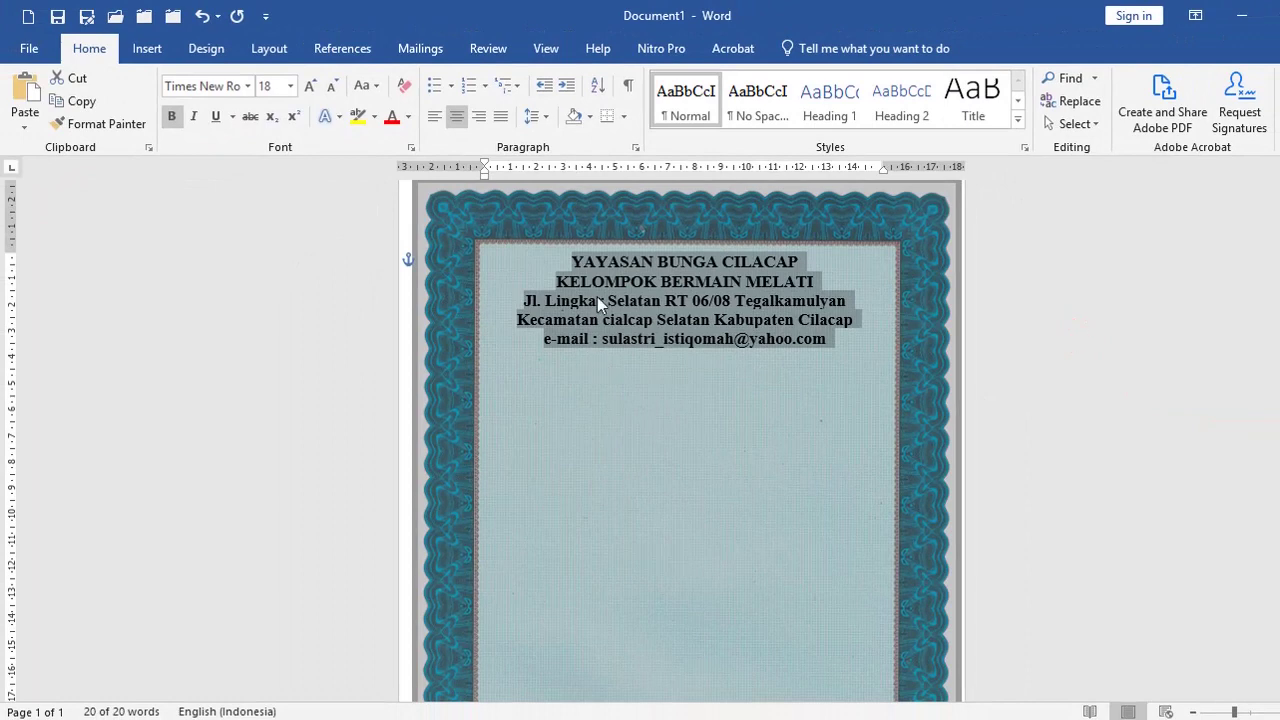
- Set the address and e-mail lines to 13 pt
left_click(597, 302)
left_click_drag(374, 302, 364, 346)
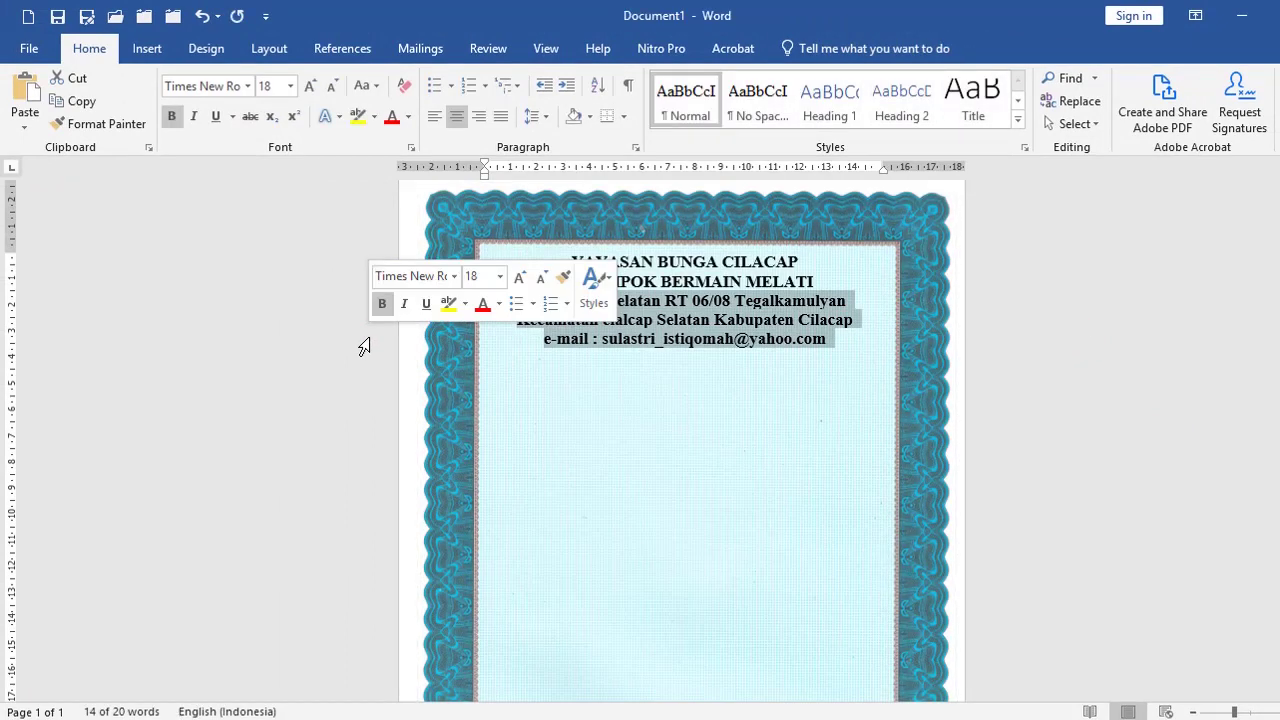
left_click(290, 86)
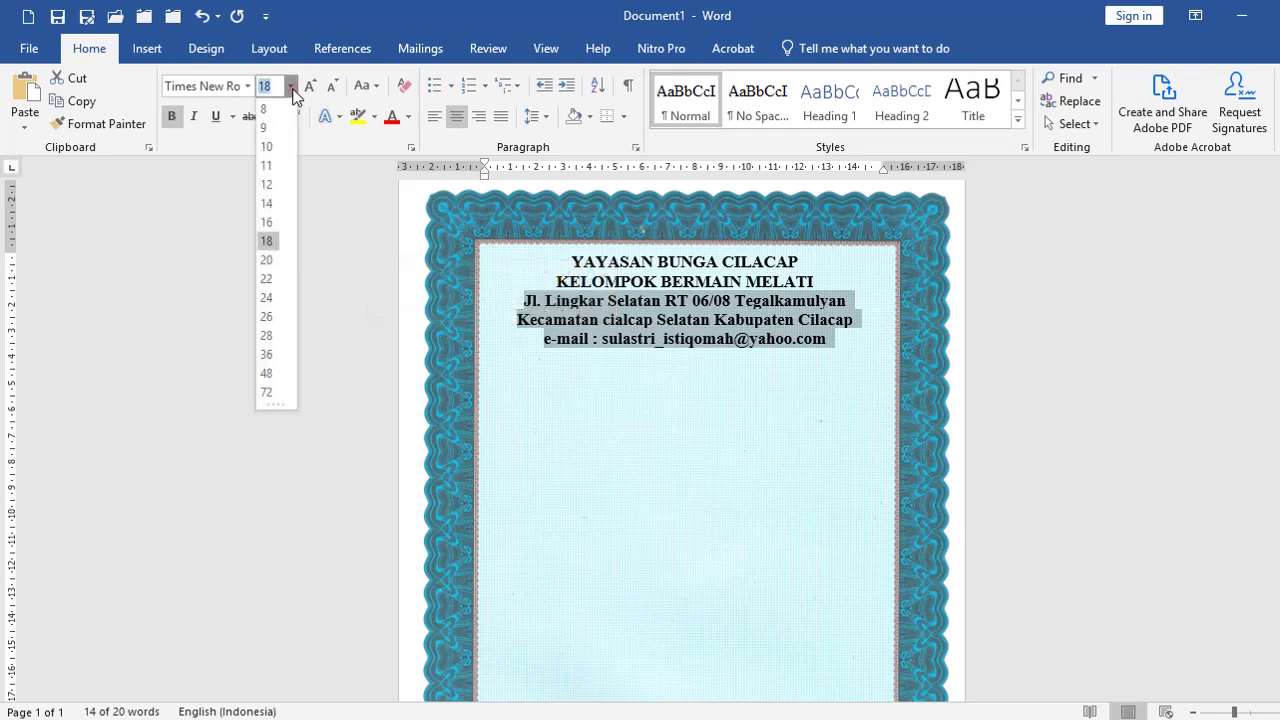
left_click(270, 184)
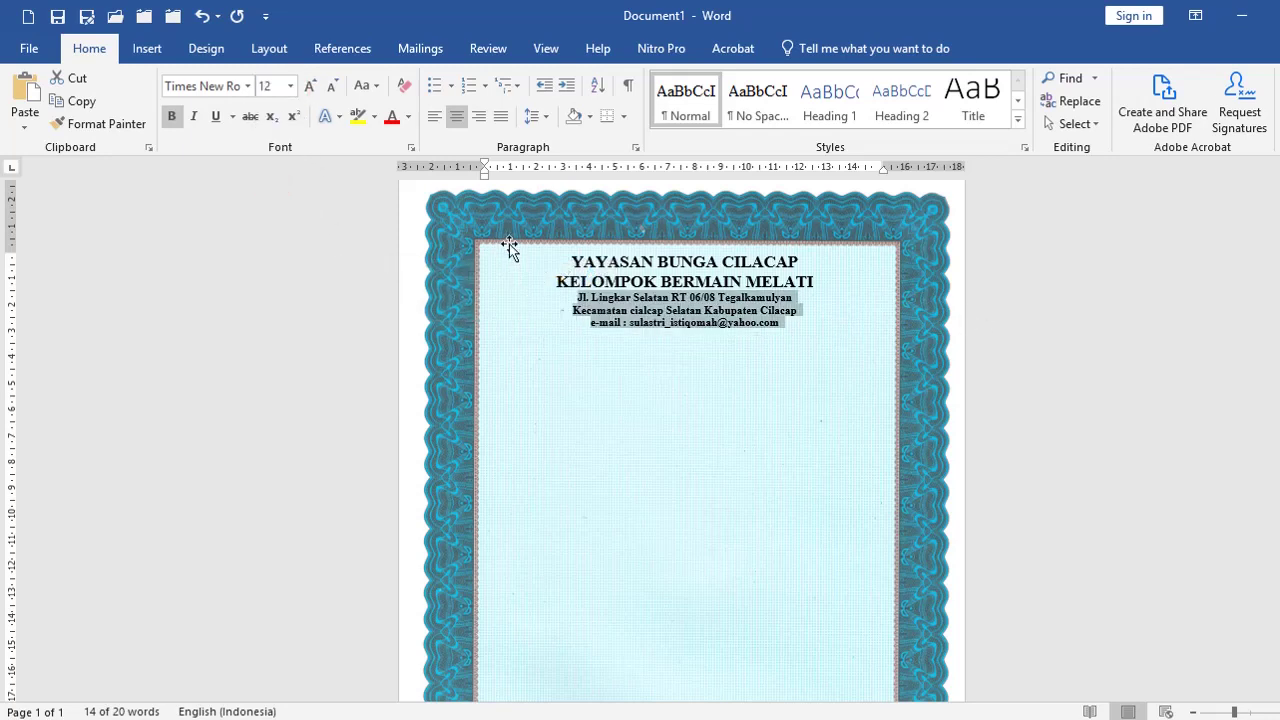
key("ctrl+bracketright")
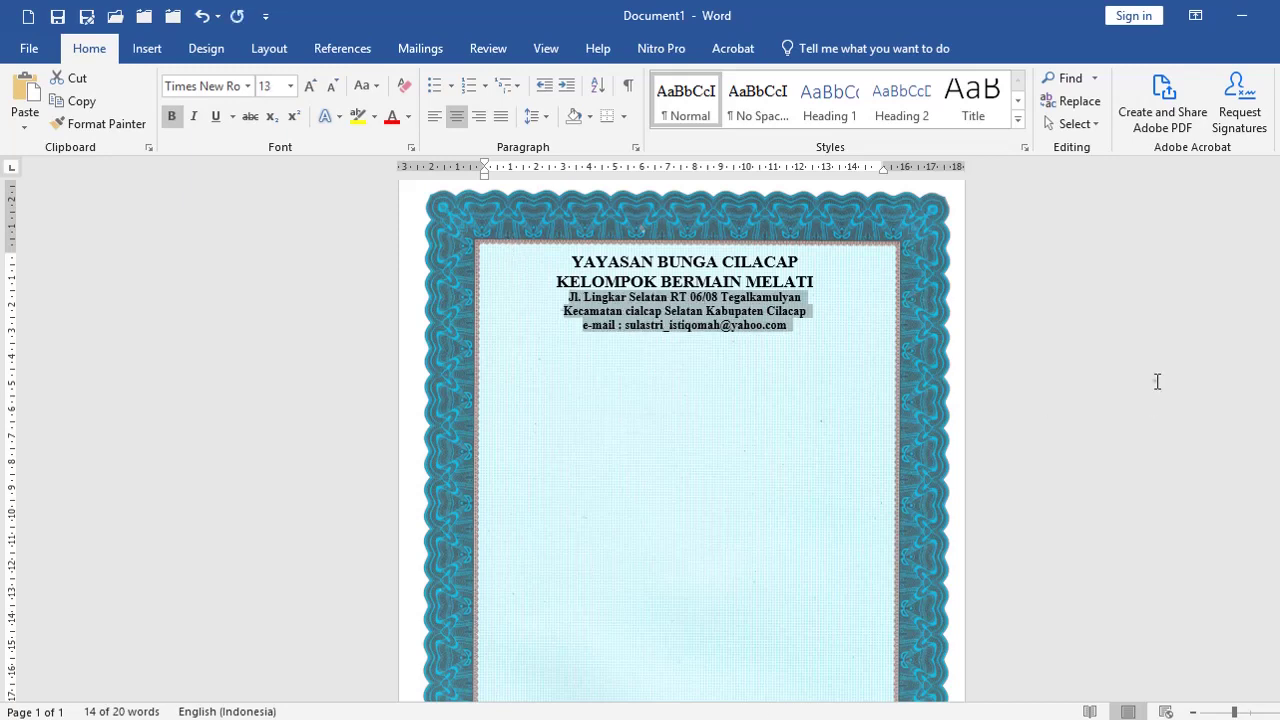
left_click(565, 334)
- Press Enter after the e-mail address to turn it into a hyperlink
left_click(270, 296)
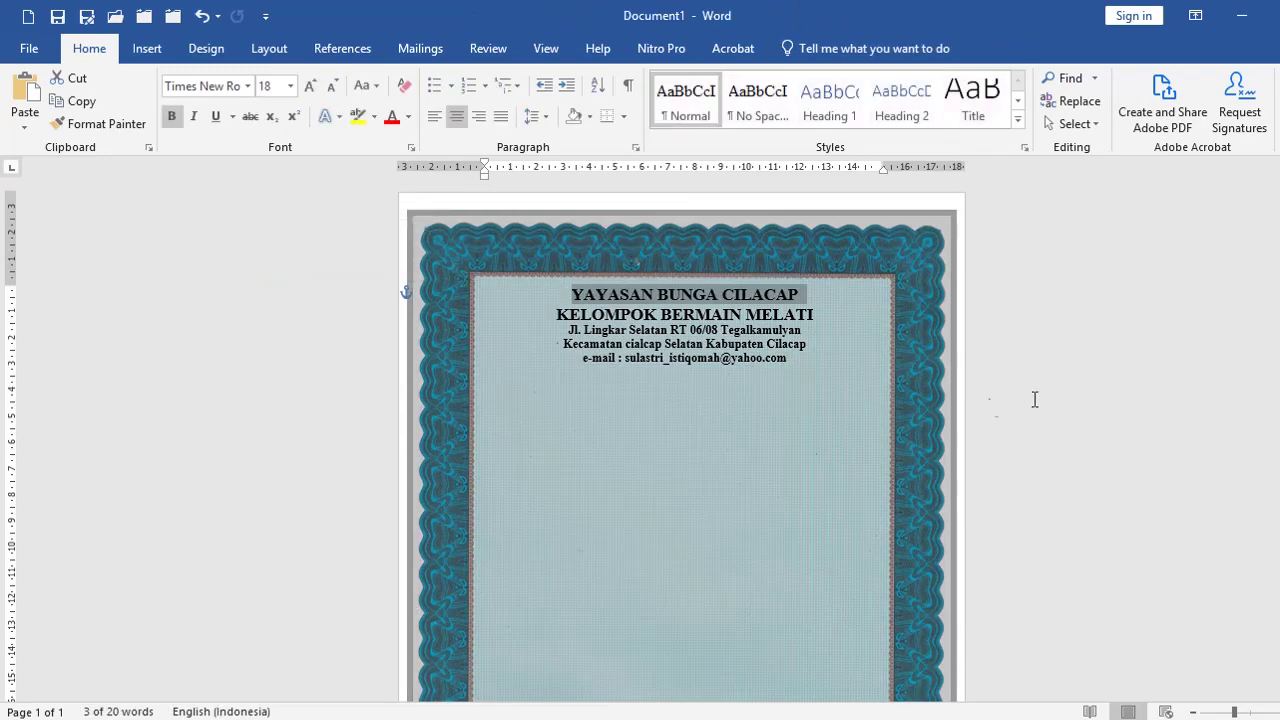
left_click(1173, 395)
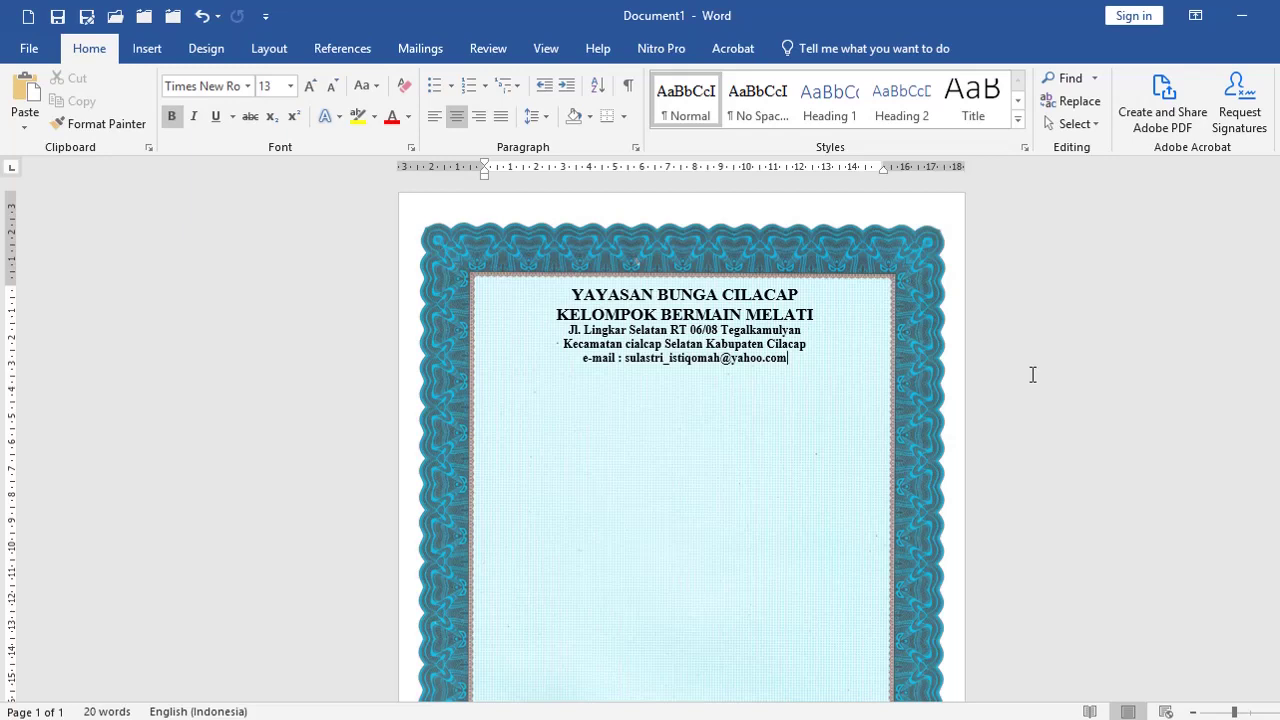
key("Return")
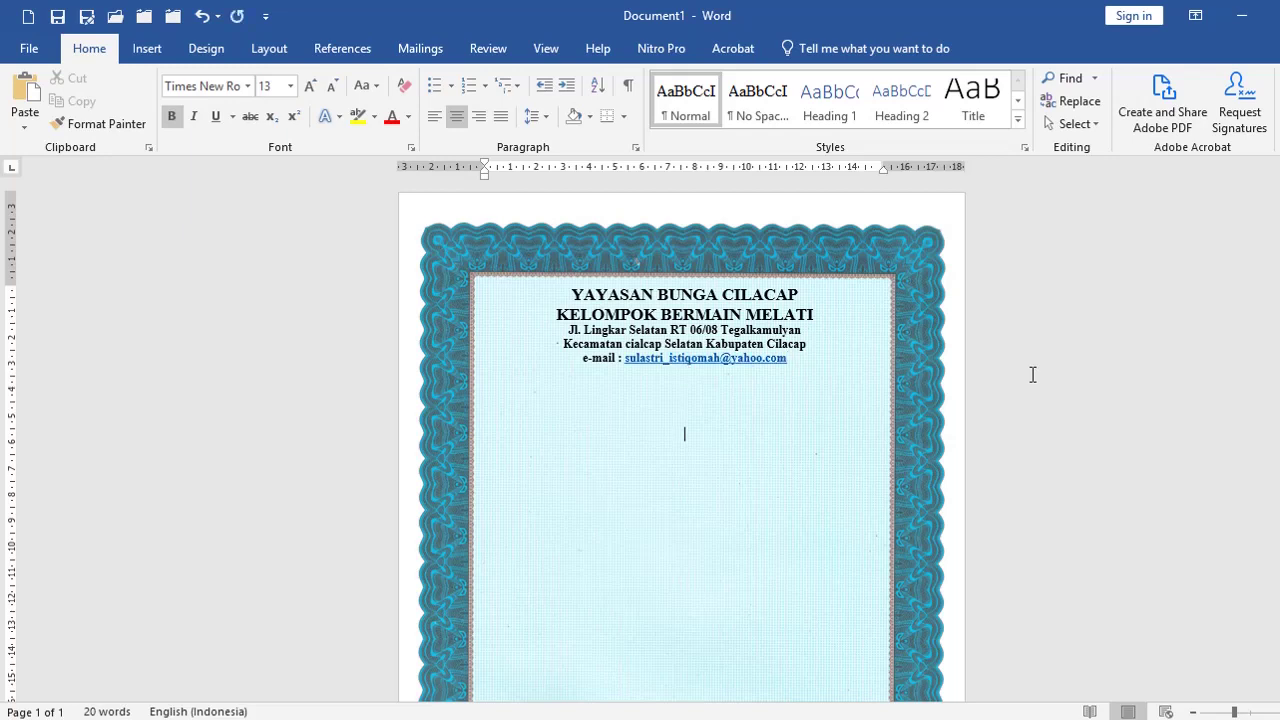
left_click(315, 300)
left_click(1032, 322)
- Insert both the KOMPUTER MENDOAN logo and the green pencil logo pictures onto the page
left_click(148, 48)
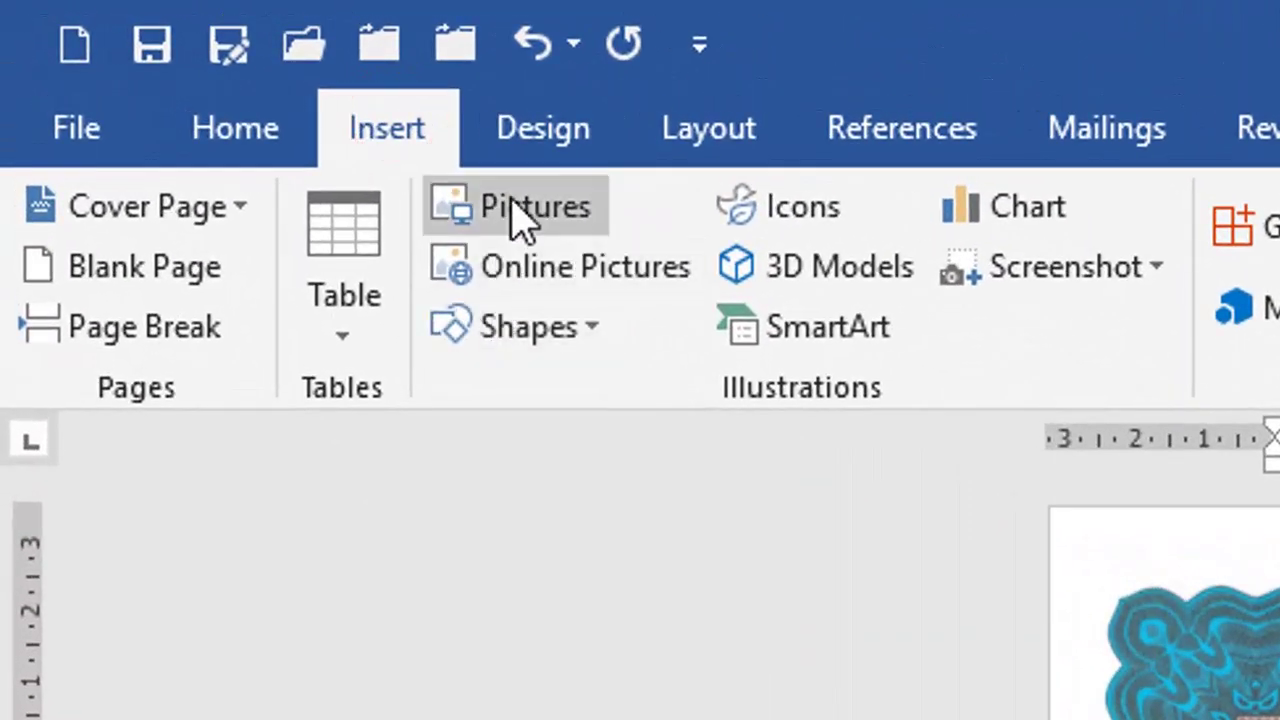
left_click(510, 200)
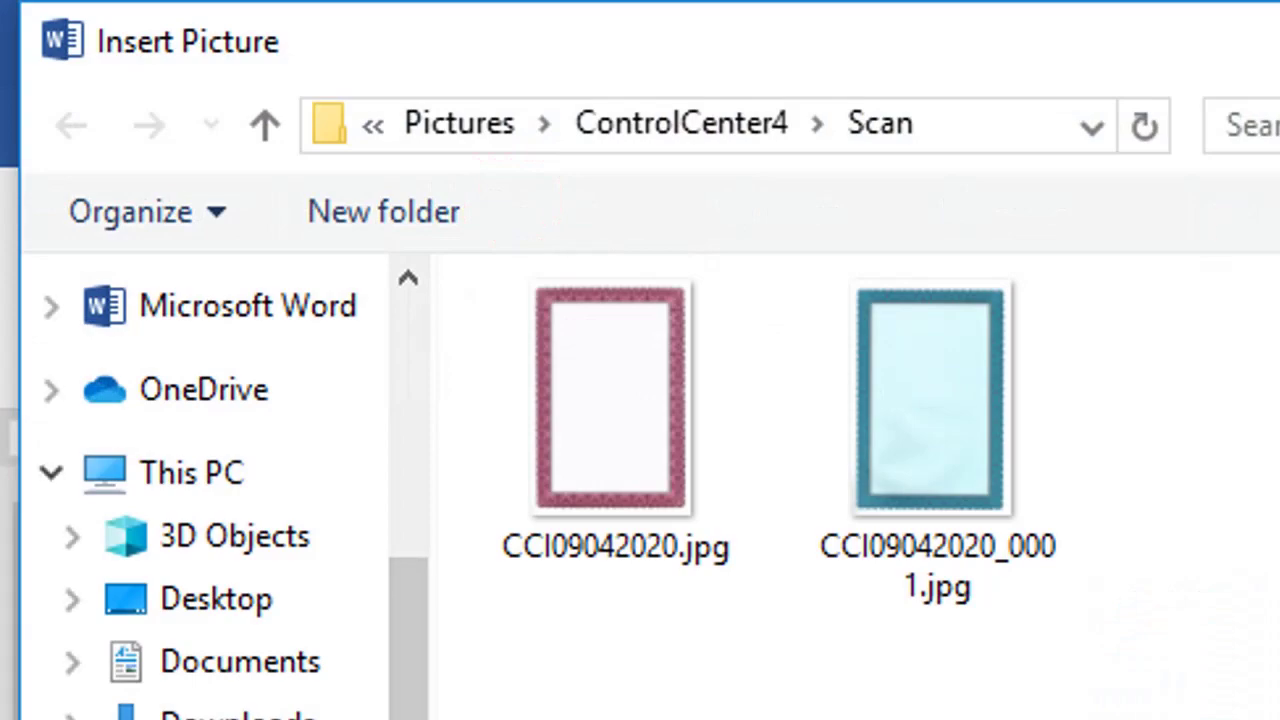
scroll(200, 500, "down", 2)
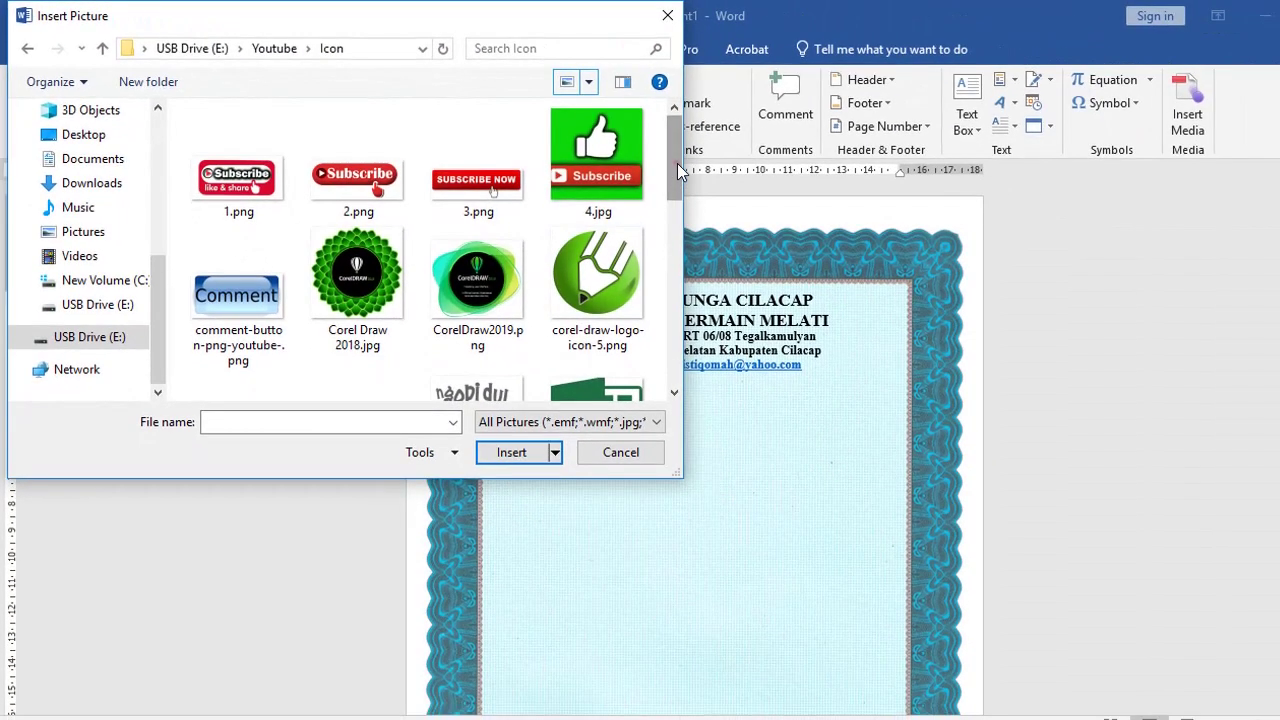
mouse_move(677, 163)
left_mouse_down()
mouse_move(678, 270)
mouse_move(649, 202)
left_mouse_up()
left_click(649, 300)
left_click(640, 205, "ctrl")
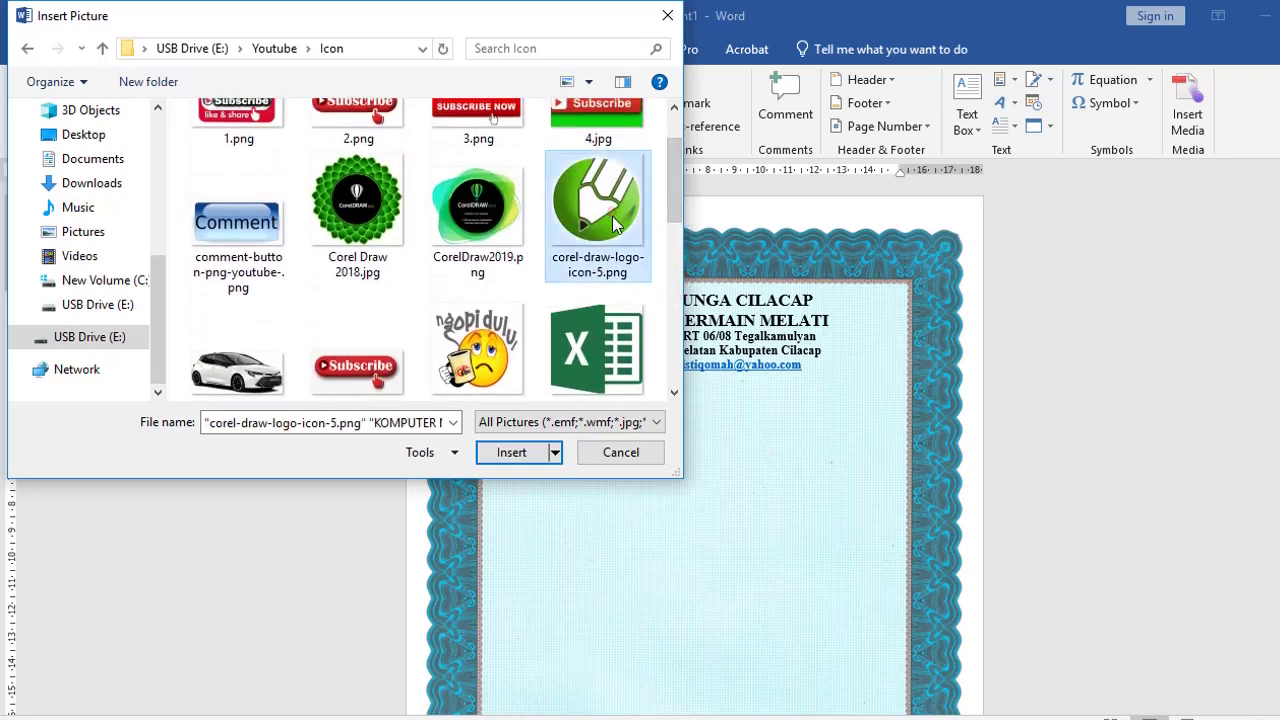
left_click(511, 452)
- Shrink the KOMPUTER MENDOAN logo to a small circle at the header's left
left_click(1153, 411)
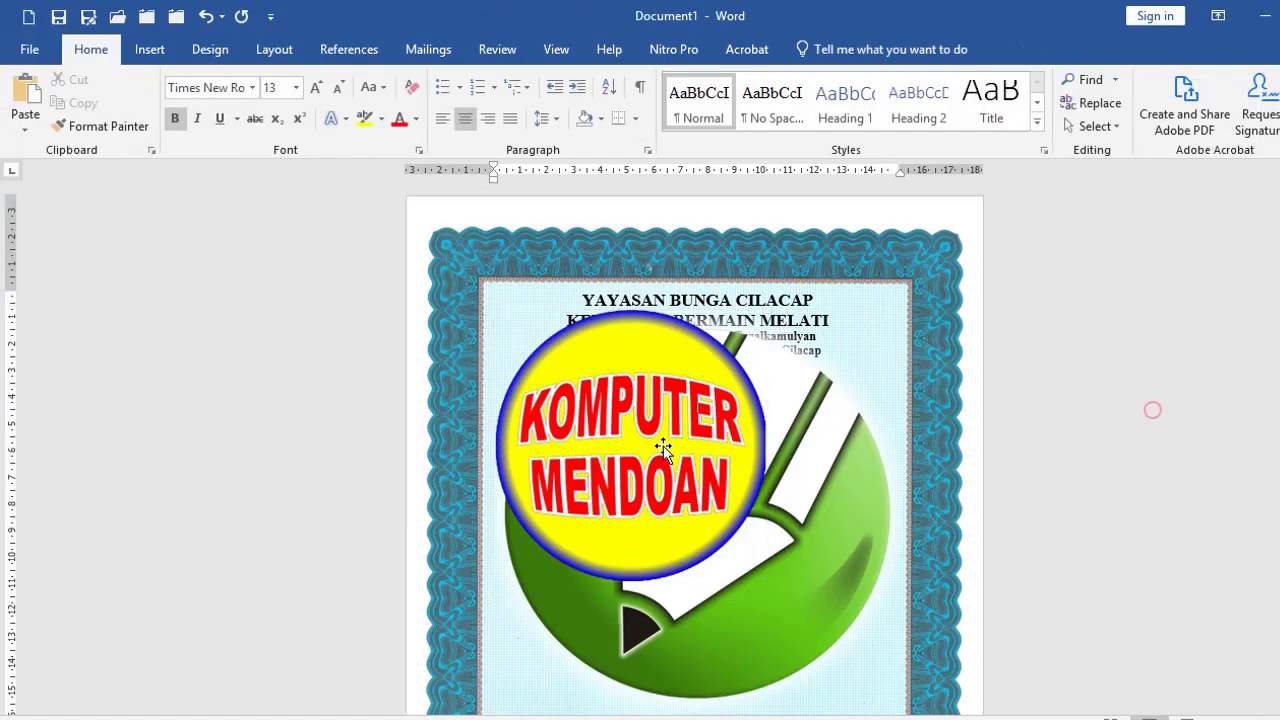
left_click(656, 443)
left_click_drag(769, 582, 556, 380)
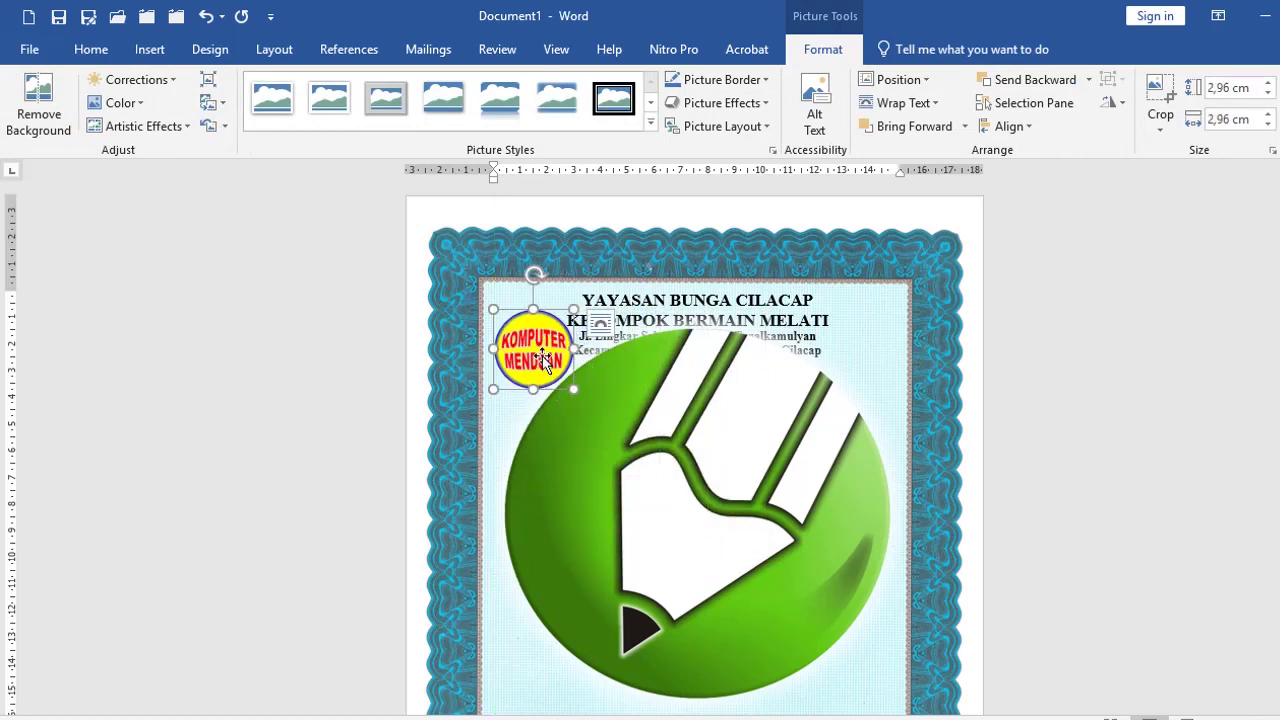
key("Up")
key("Up")
key("Left")
key("Left")
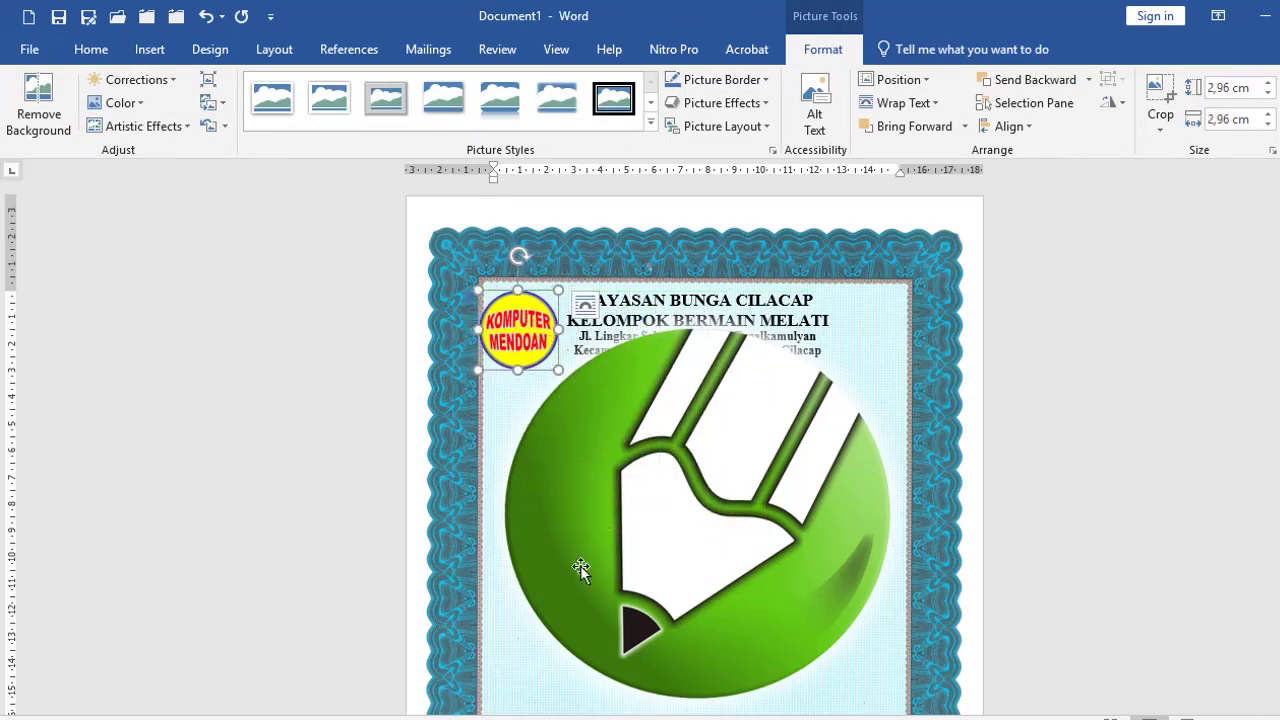
- Shrink the green pencil logo and place it beside the header's right end
left_click(537, 609)
scroll(491, 646, "down", 1)
left_click_drag(492, 648, 829, 253)
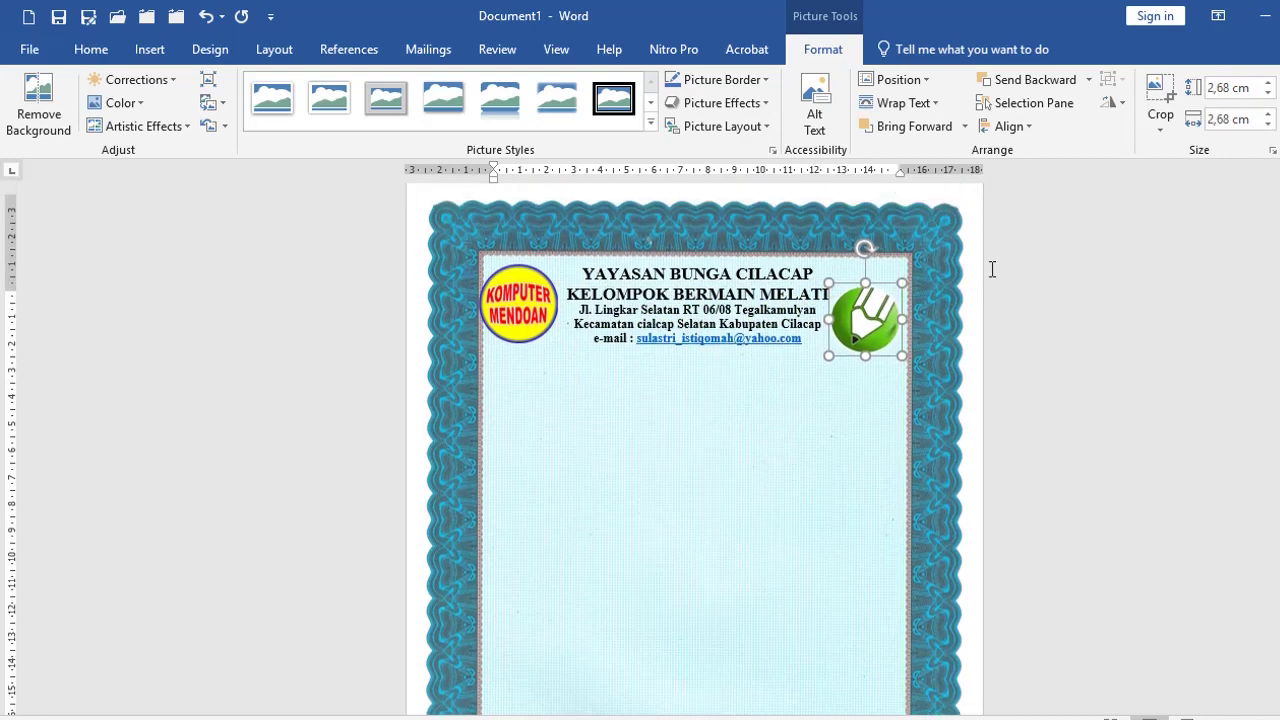
scroll(991, 269, "up", 1)
left_click(975, 330)
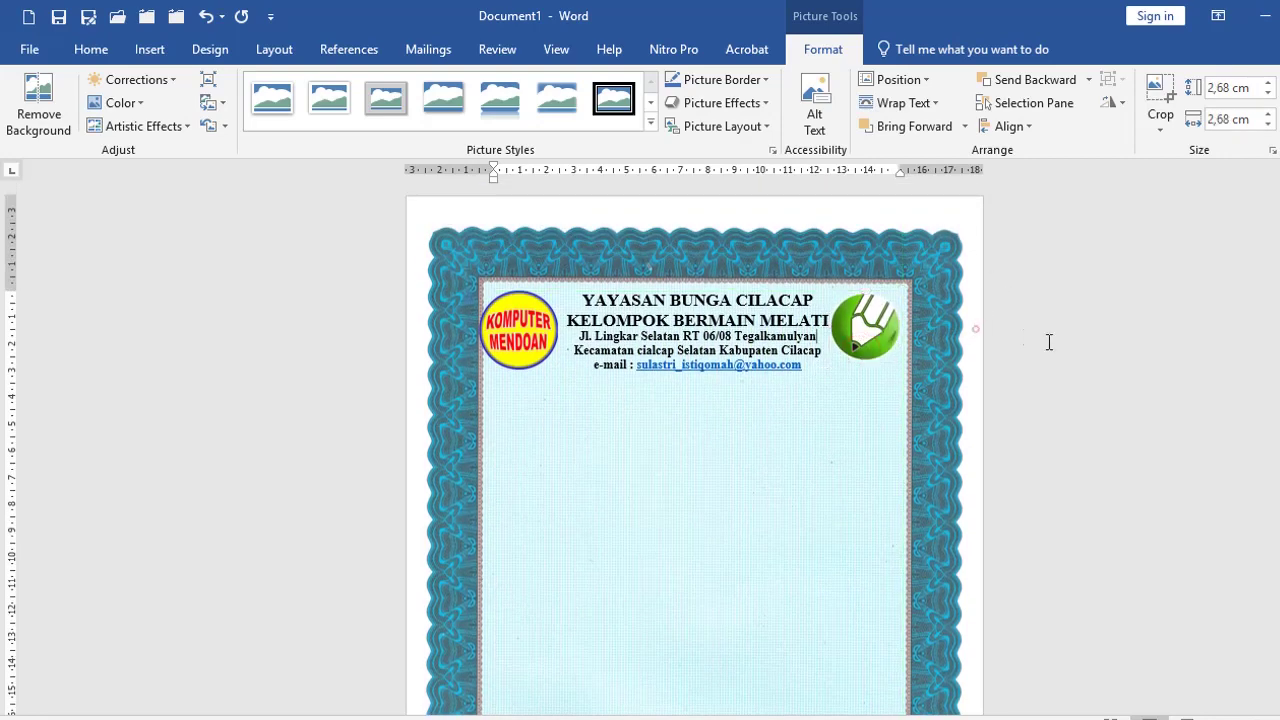
left_click(873, 340)
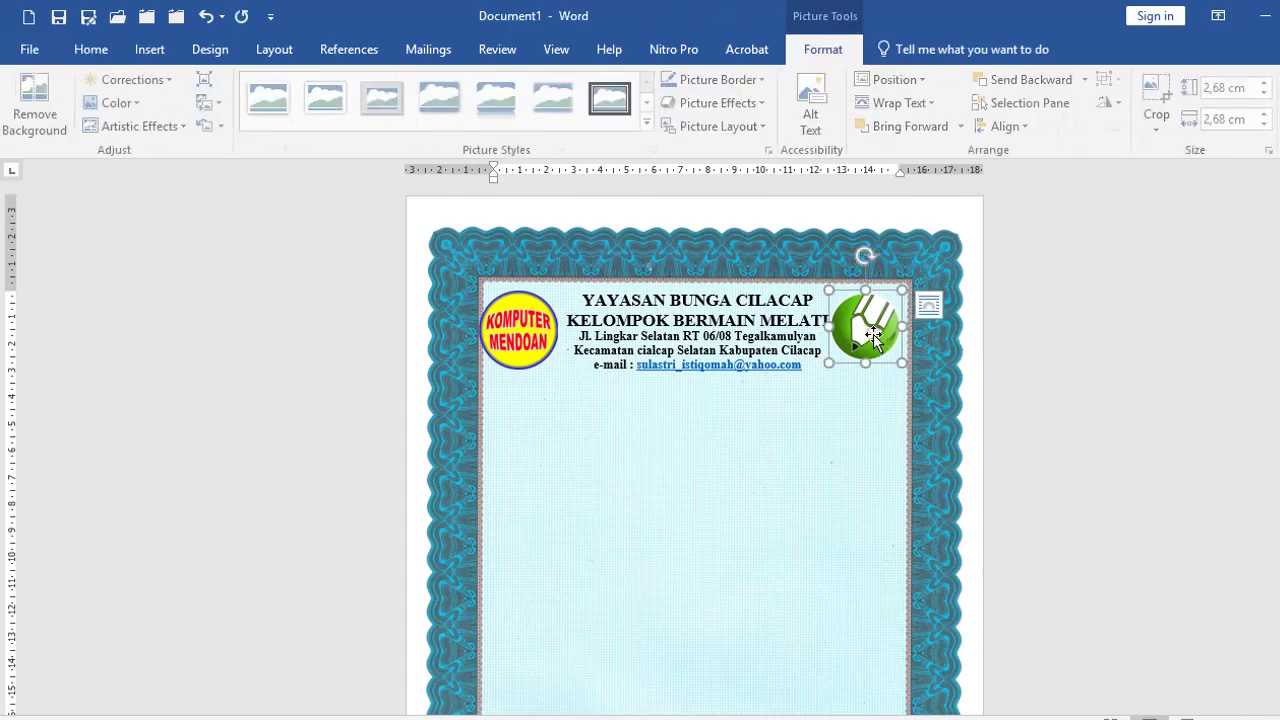
left_click(1066, 323)
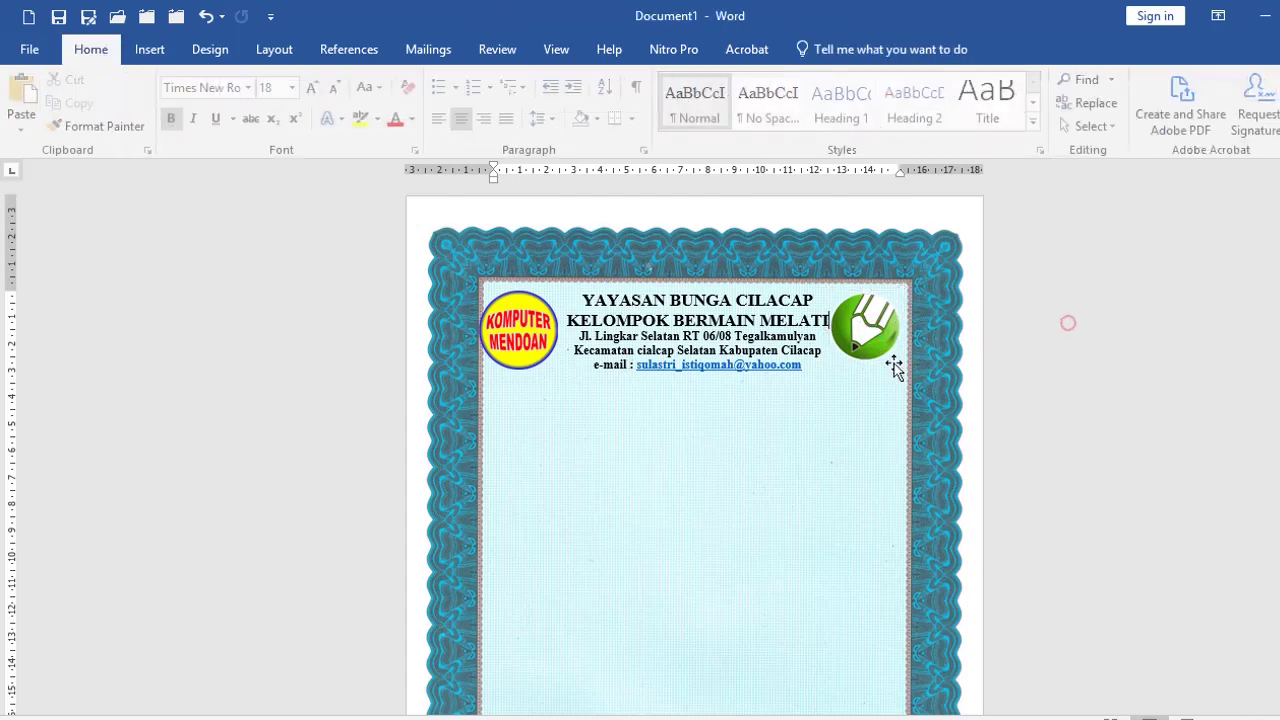
left_click(874, 343)
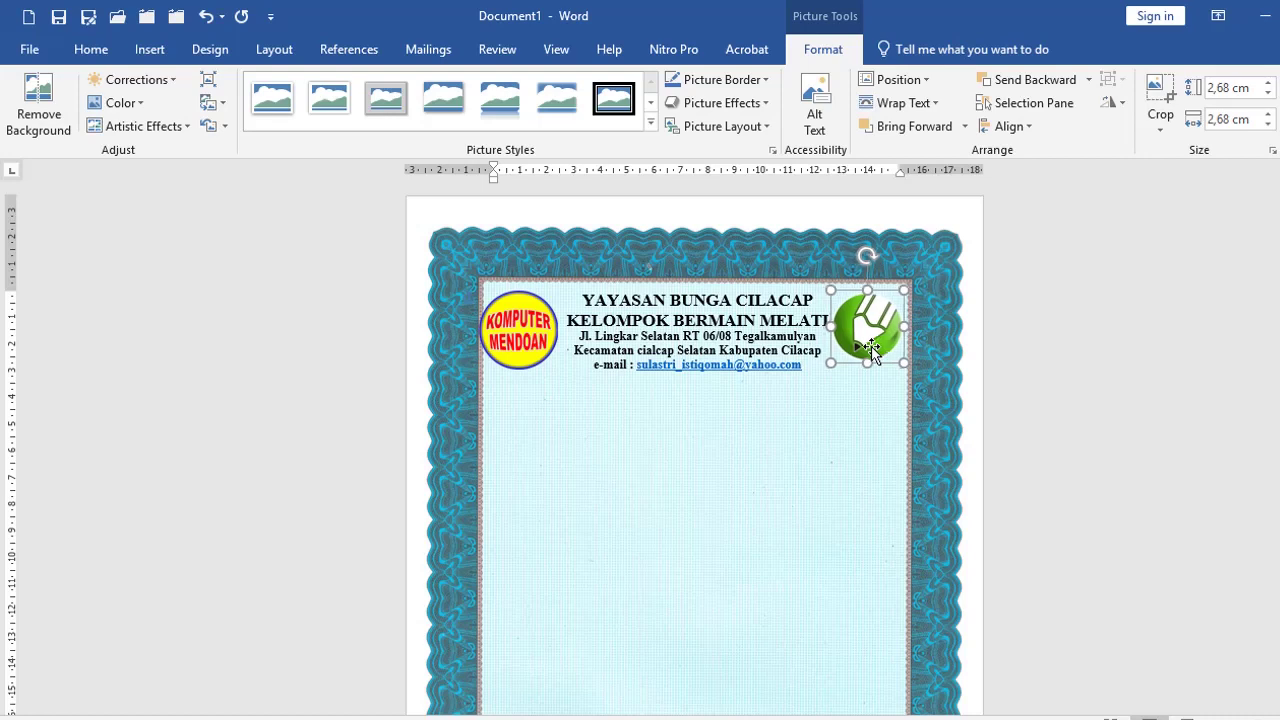
left_click_drag(876, 342, 880, 342)
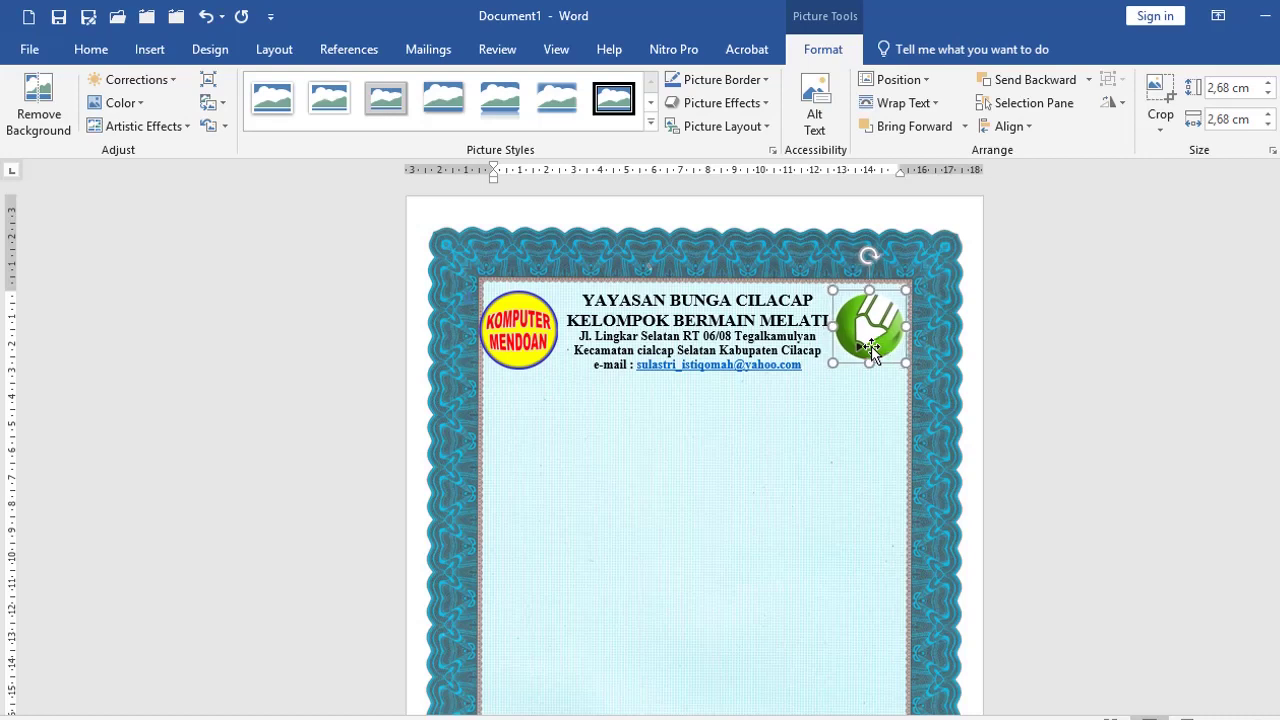
left_click(349, 322)
left_click(1067, 413)
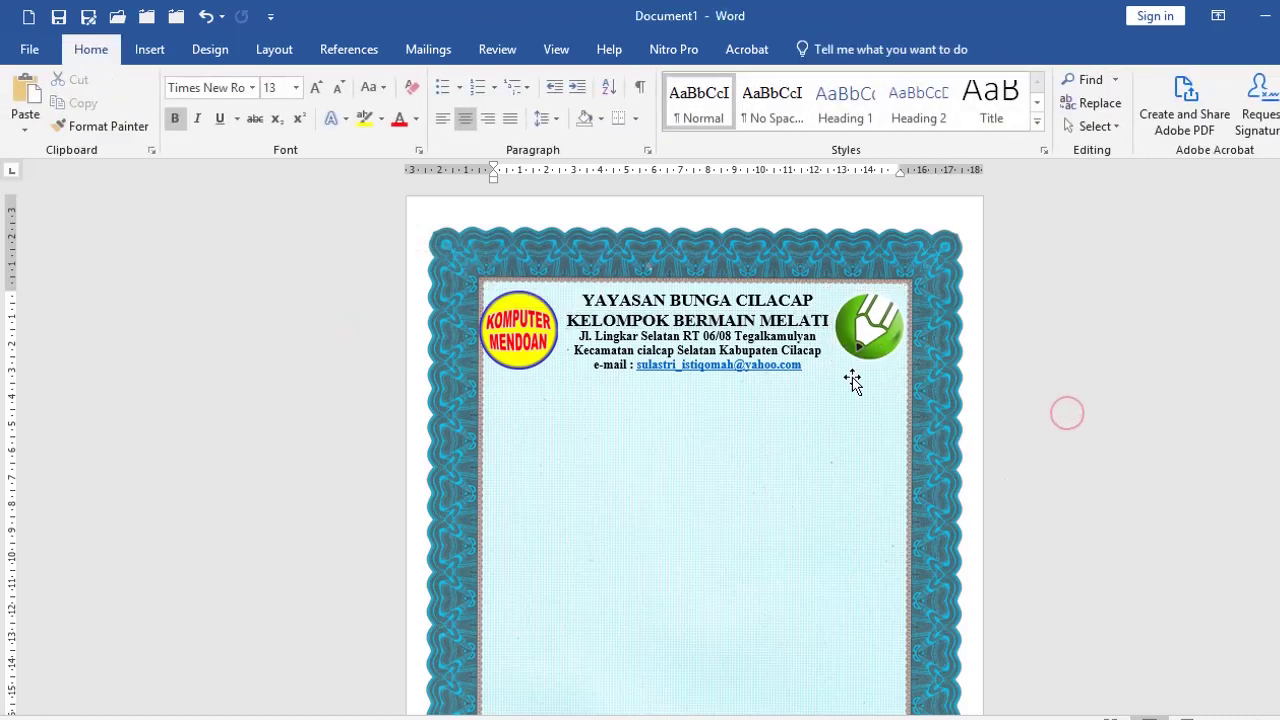
left_click(937, 339)
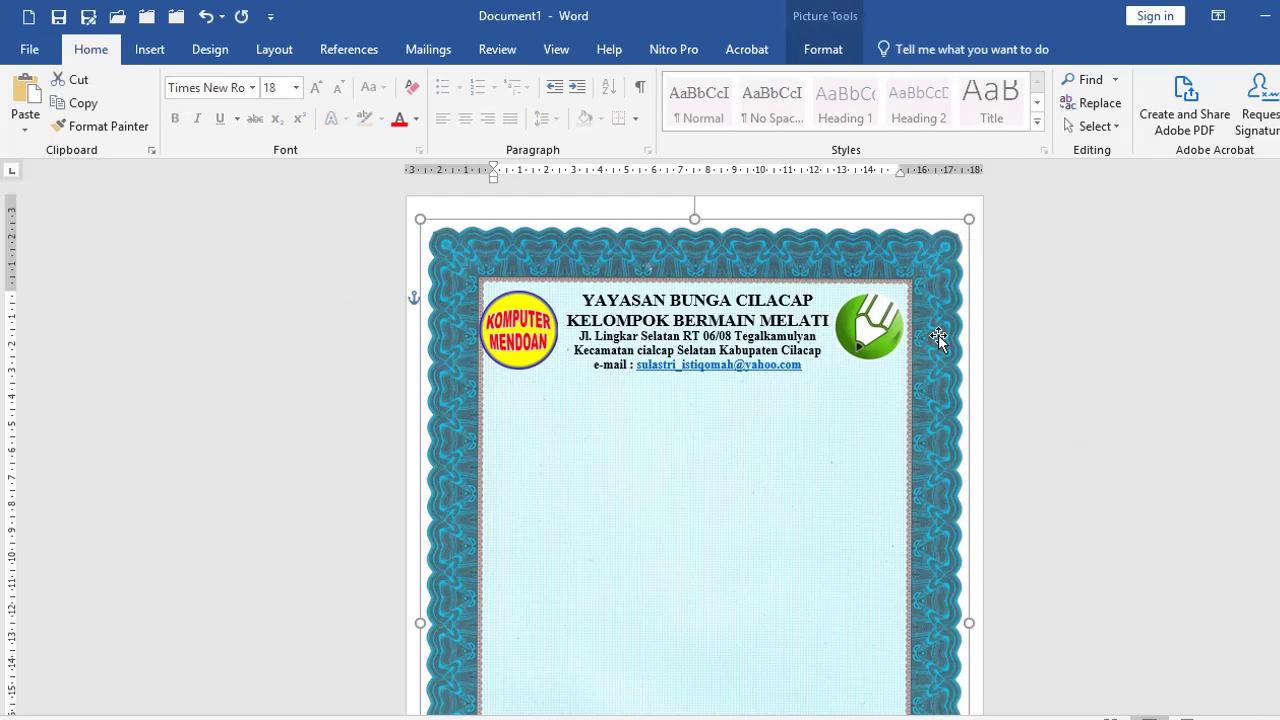
- Nudge the border picture slightly right and change the page text size by one point
left_click_drag(938, 335, 940, 335)
triple_click(303, 295)
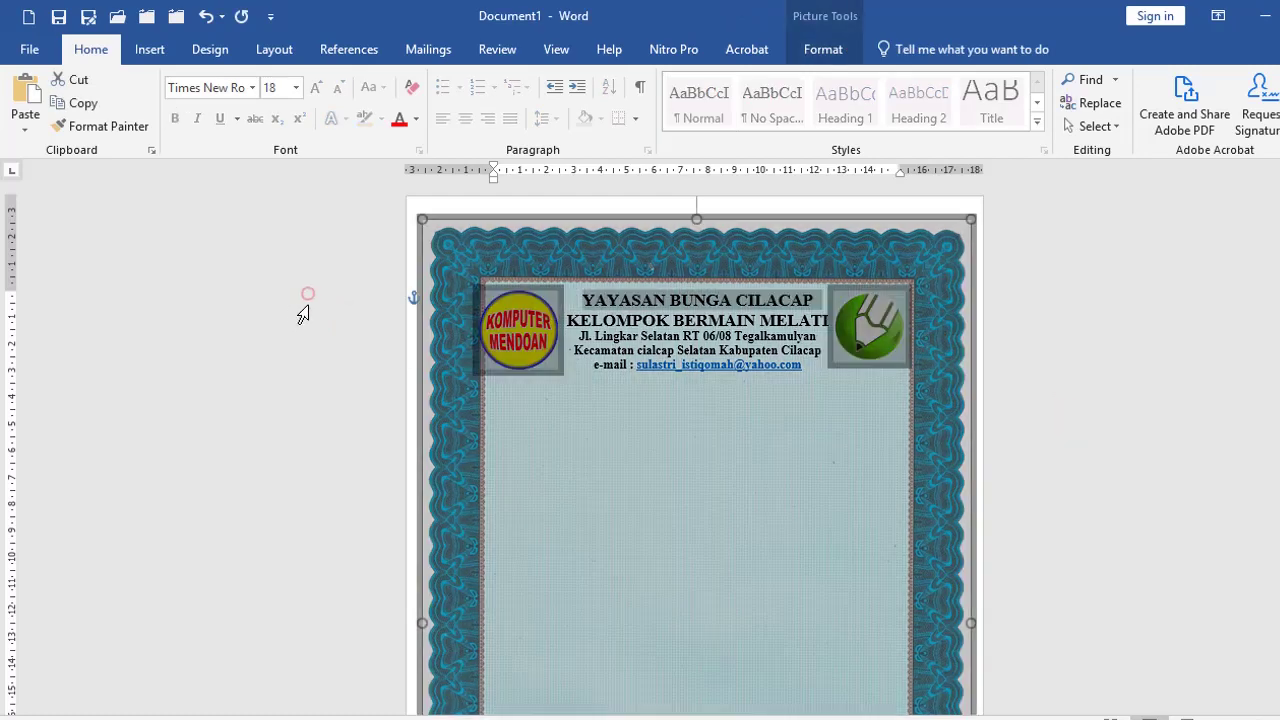
left_click(1153, 347)
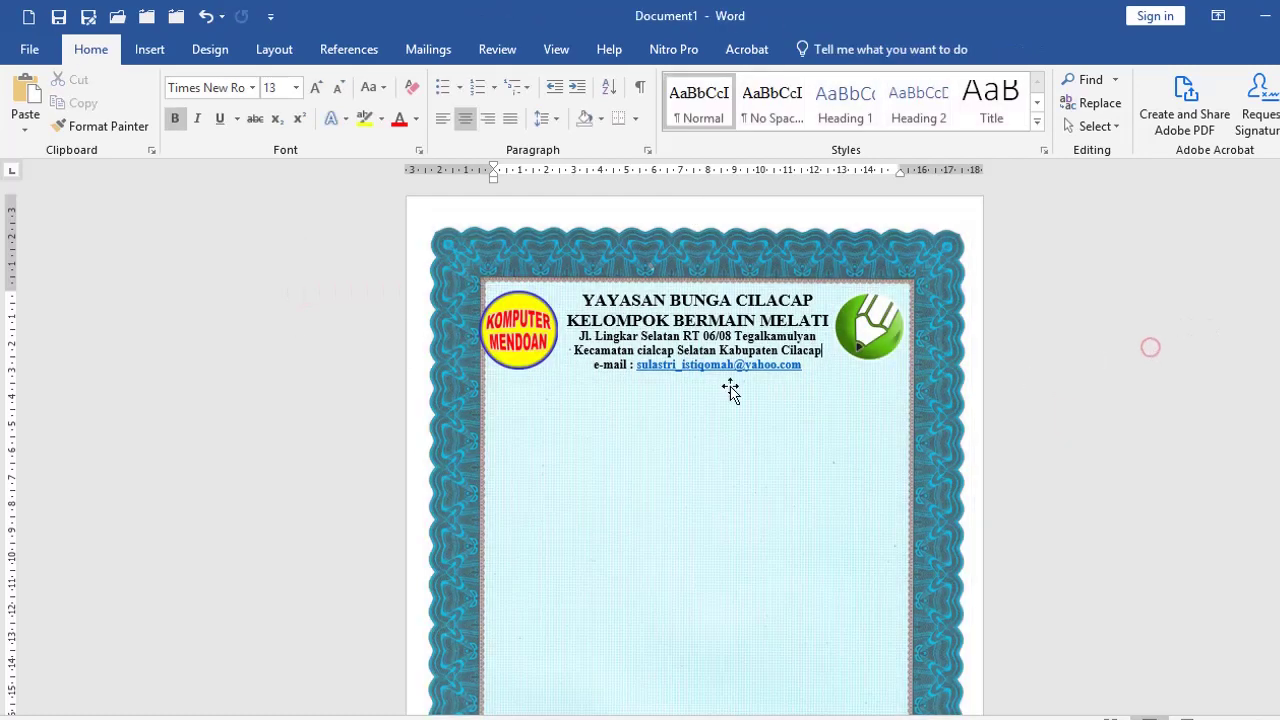
triple_click(342, 302)
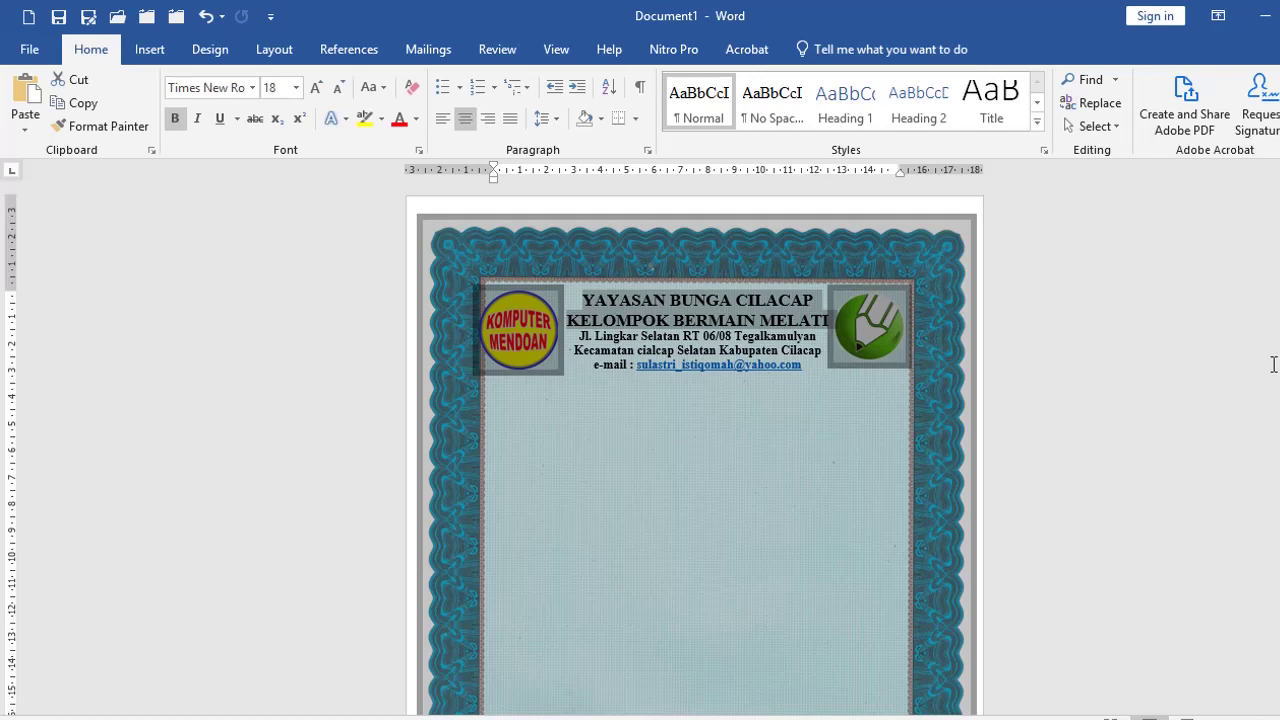
key("ctrl+bracketleft")
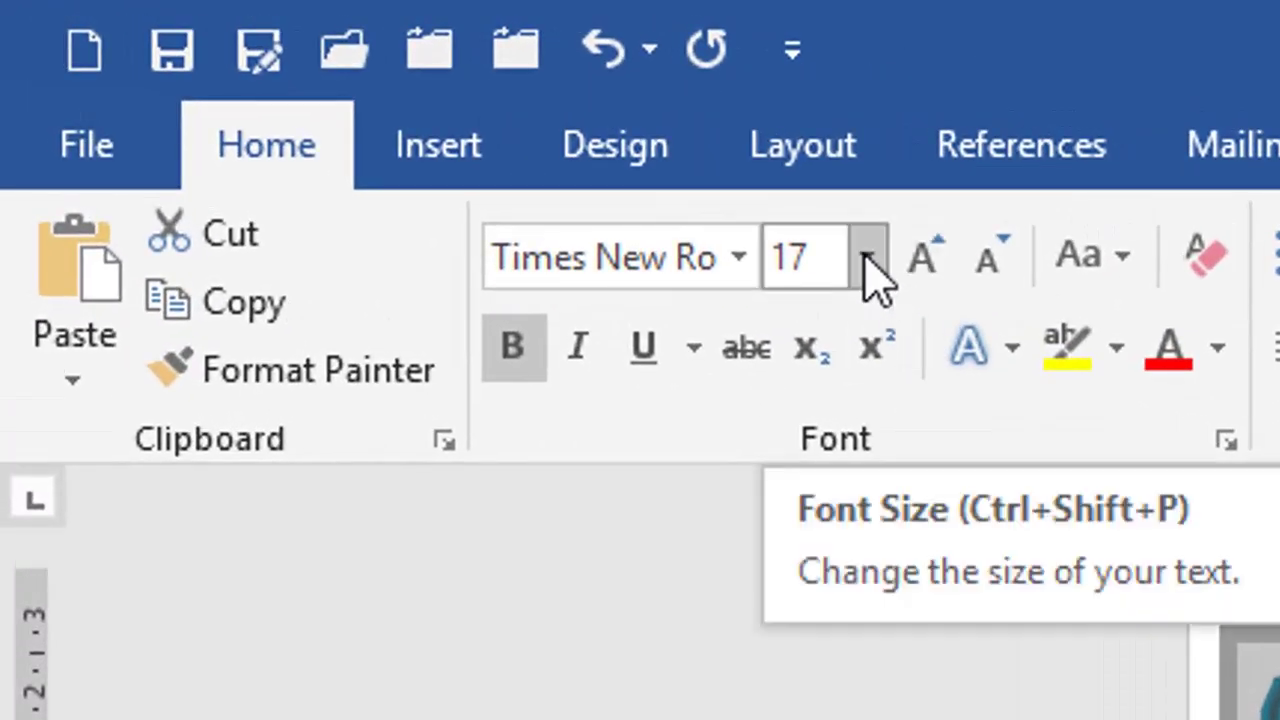
- Select the whole e-mail line at the bottom of the letterhead
left_click(1148, 397)
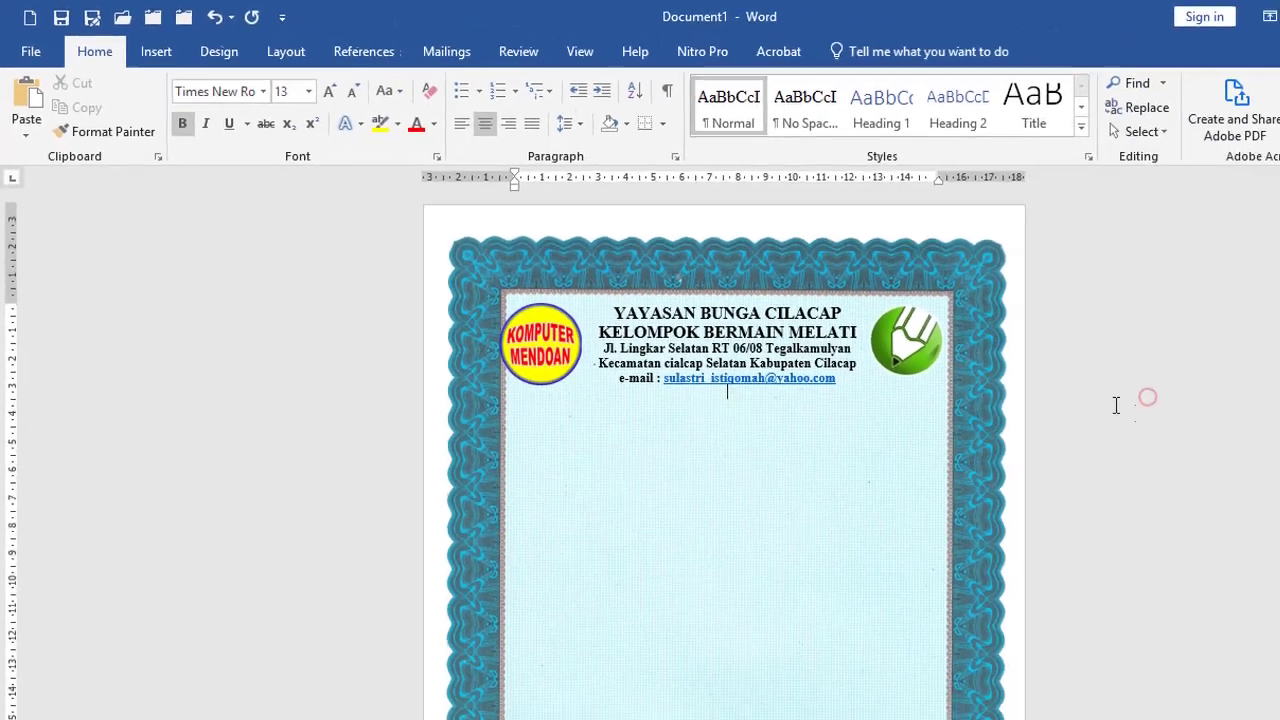
scroll(1058, 355, "up", 2)
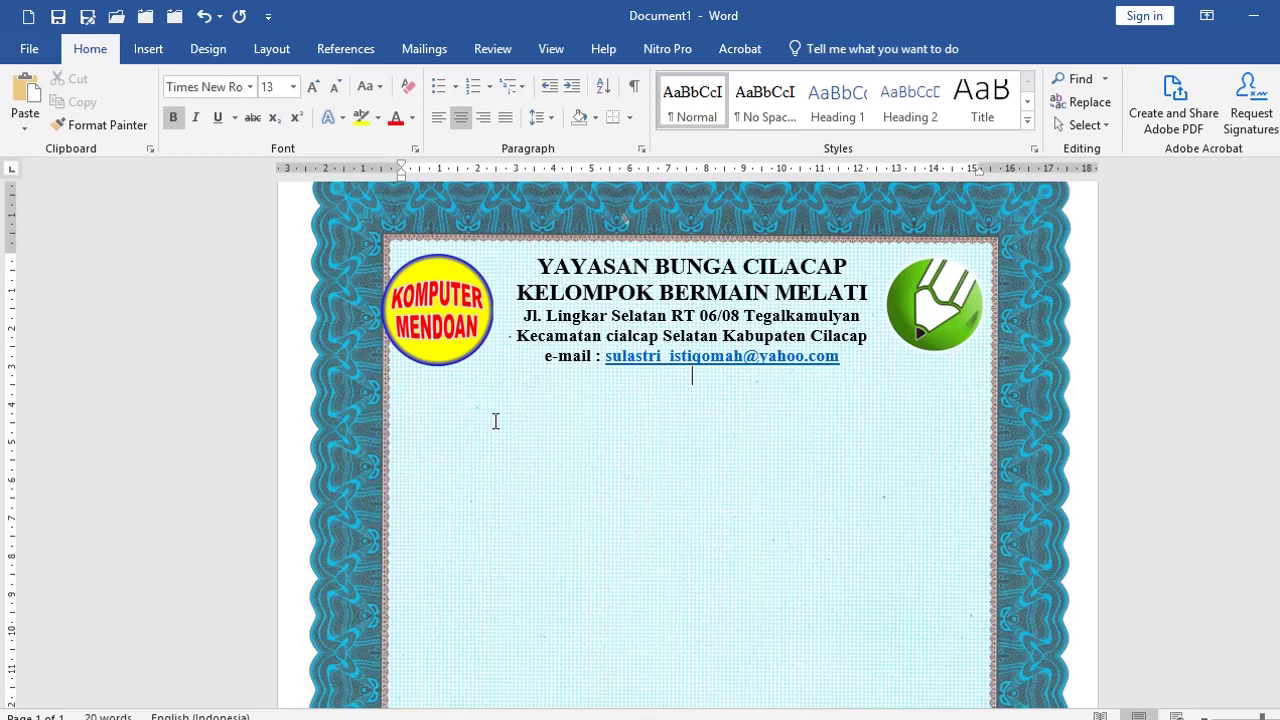
left_click(229, 363)
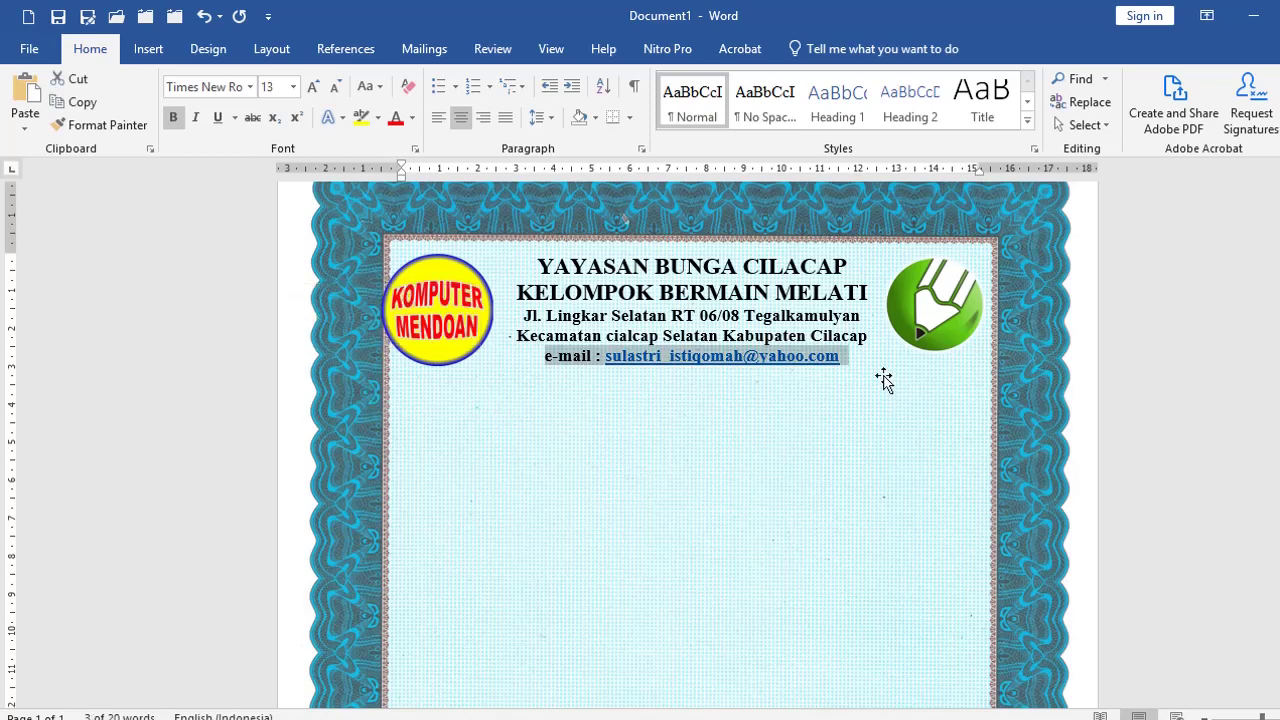
- Apply a thick 3 pt solid bottom border to the e-mail paragraph via Borders and Shading
left_click(629, 117)
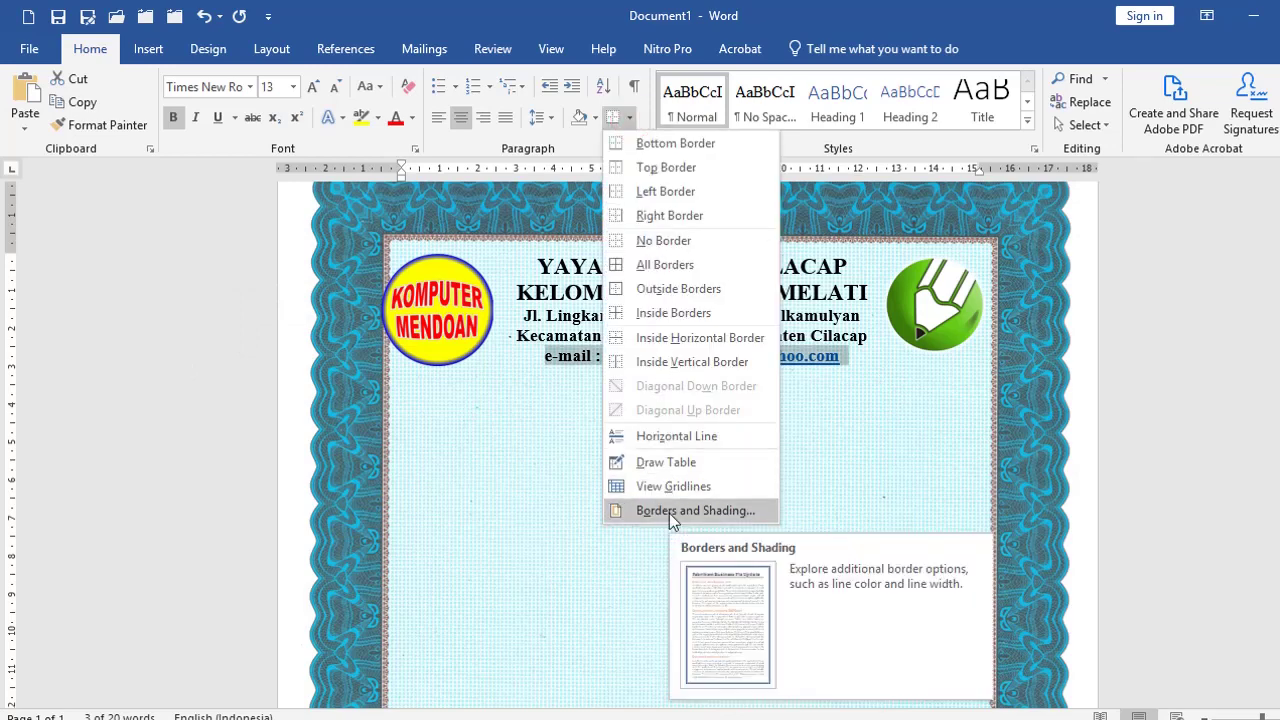
left_click(669, 513)
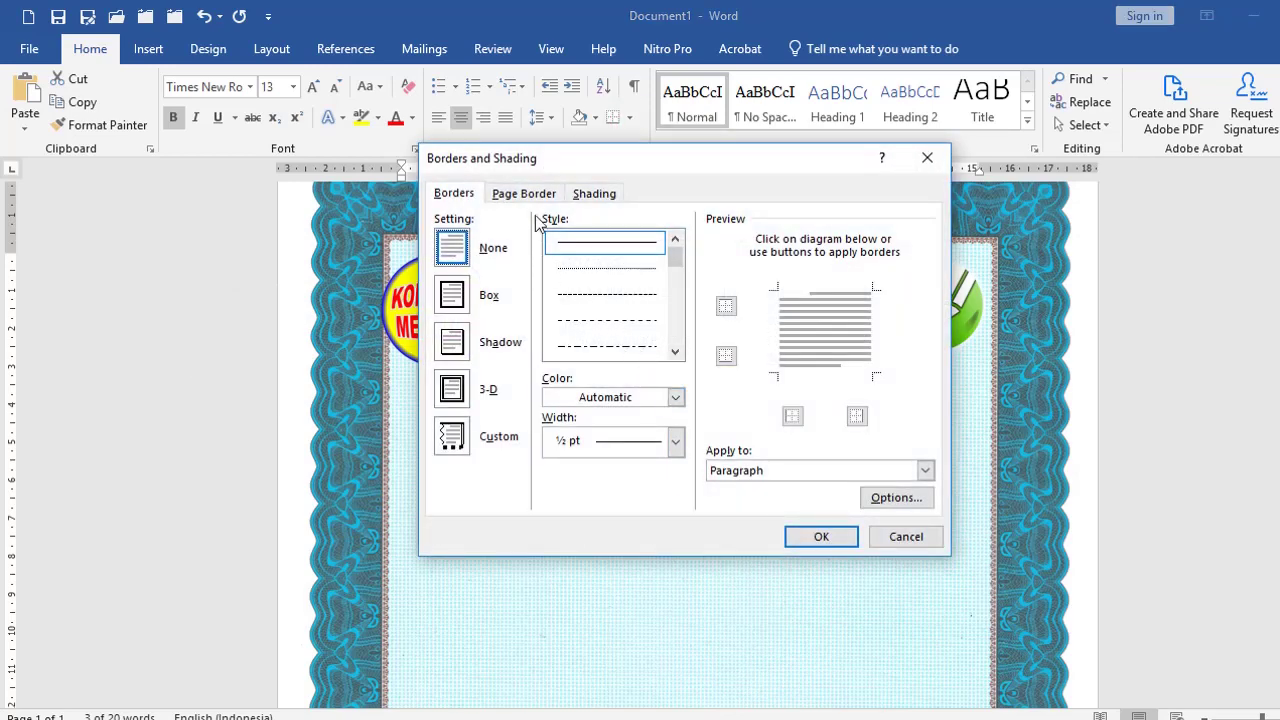
left_click(808, 375)
left_click(675, 352)
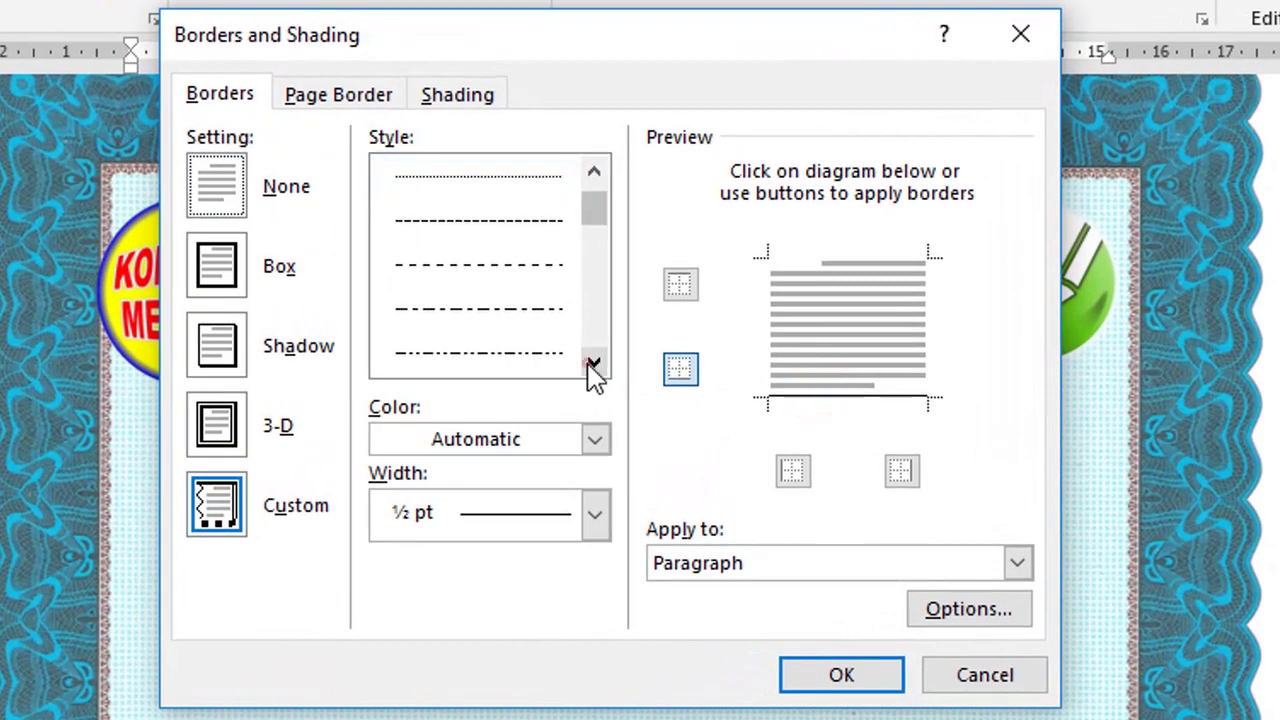
left_click(594, 363)
left_click(594, 363)
left_click(594, 363)
left_click(508, 352)
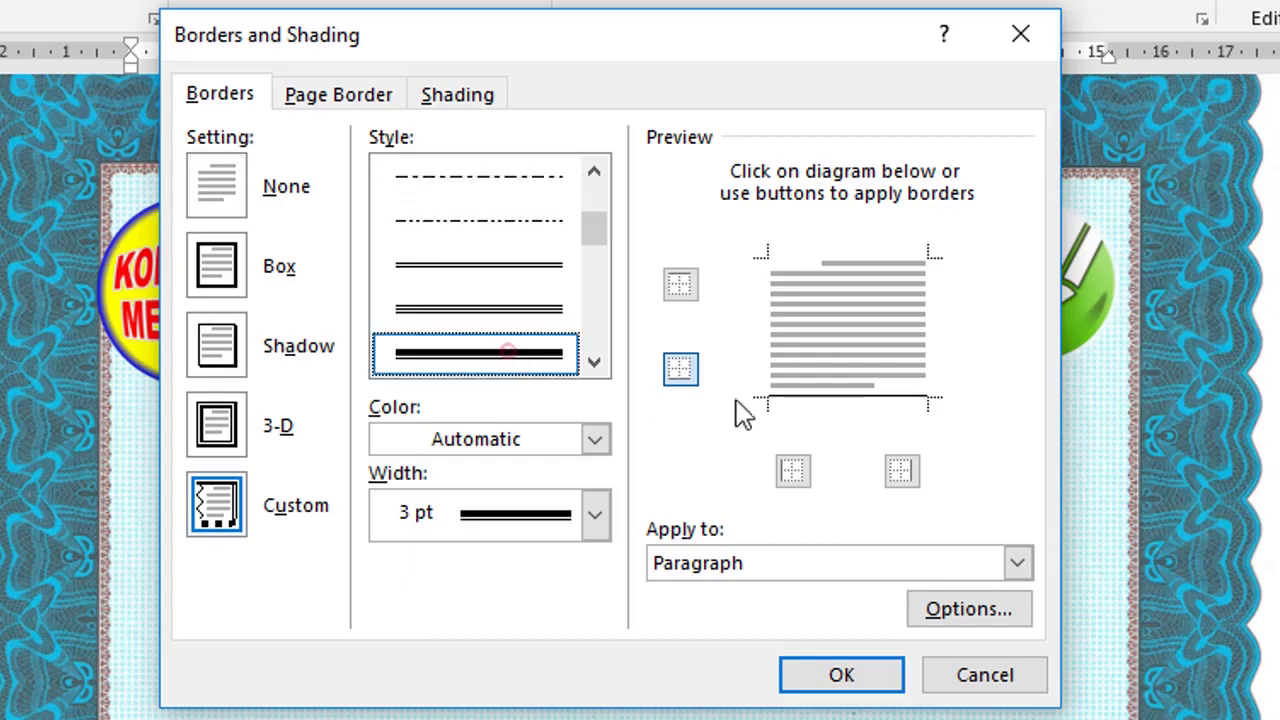
left_click(820, 402)
left_click(815, 670)
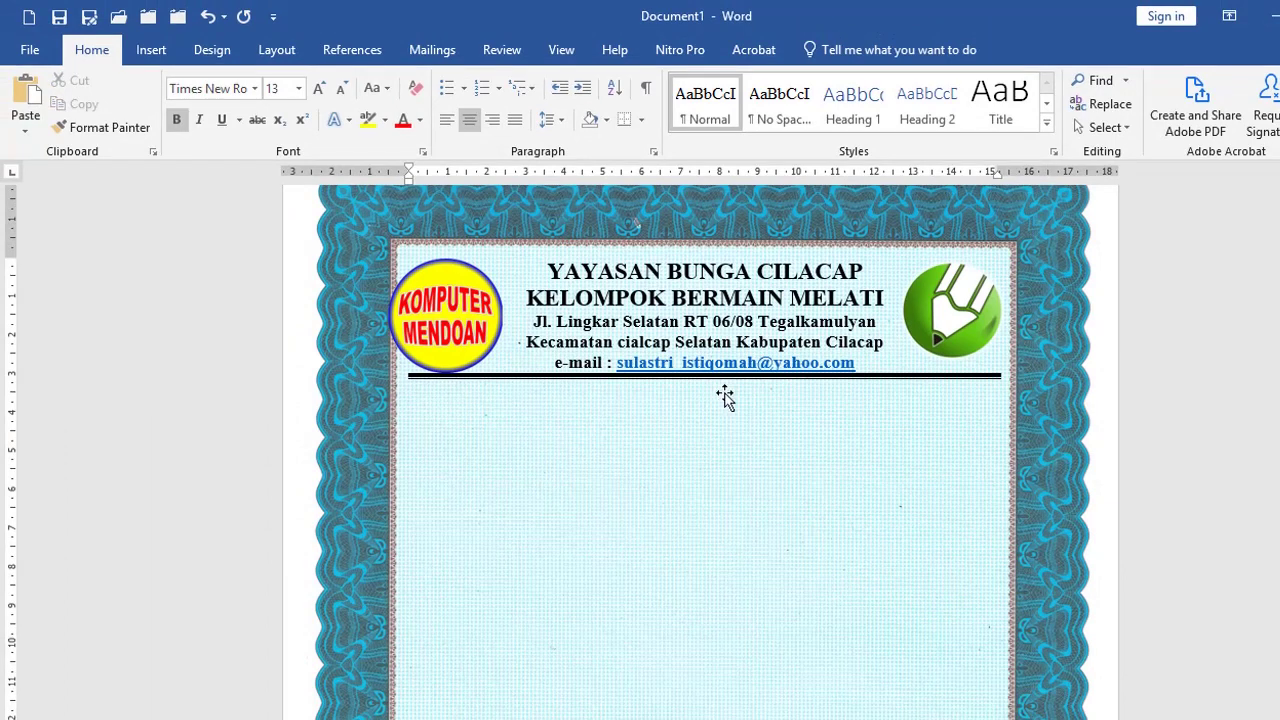
- Type the title 'SURAT TAMAT BELAJAR' on the empty line below the rule
left_click(236, 369)
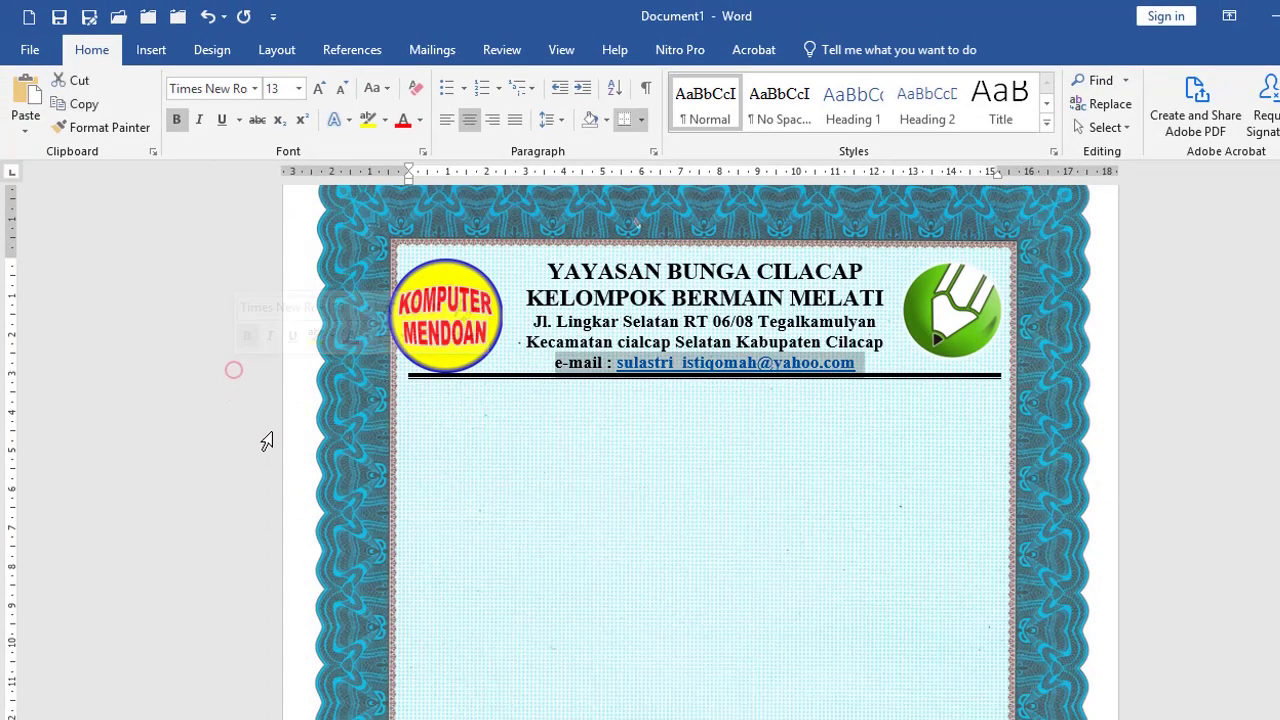
left_click(252, 446)
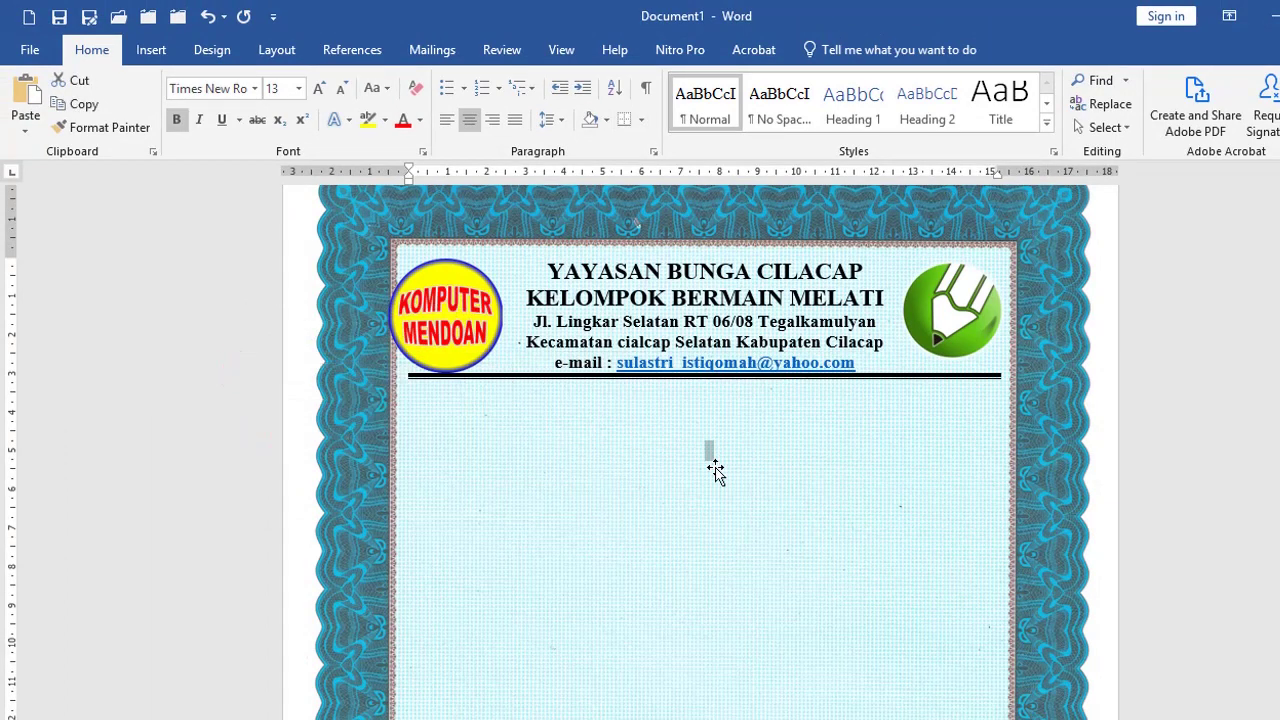
key("Delete")
type("surat tug")
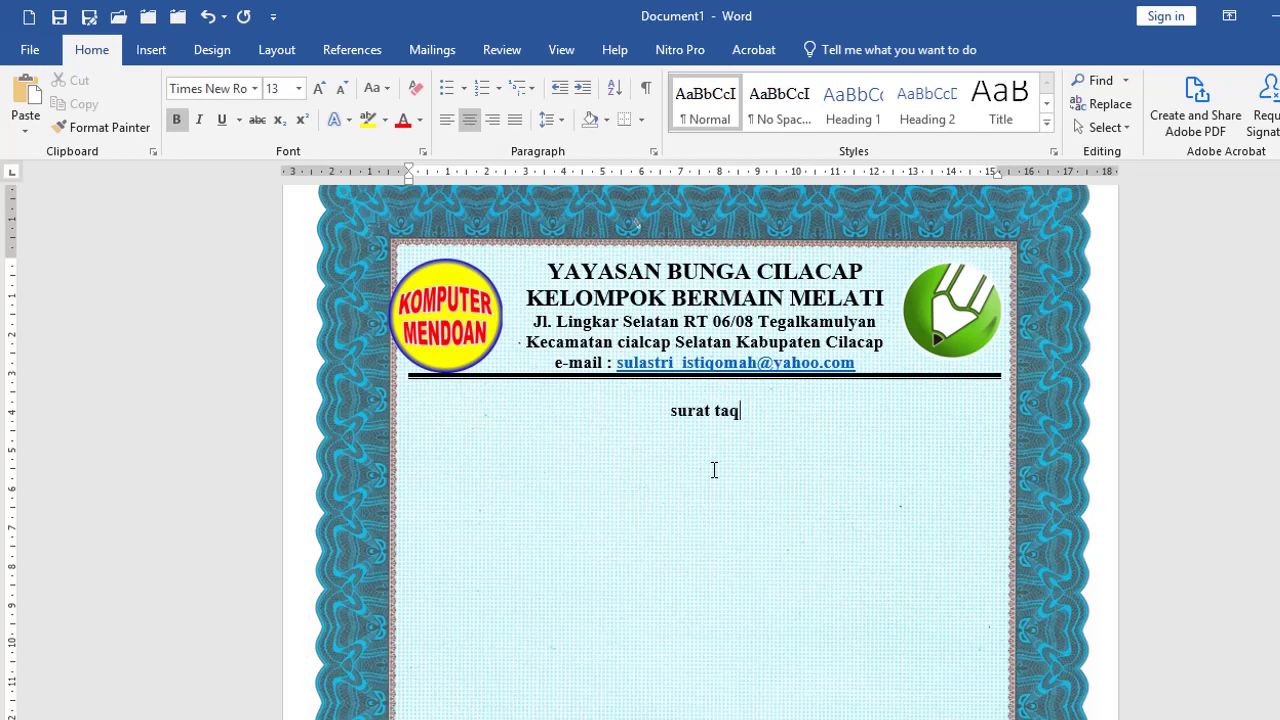
key("shift+Home")
type("SURAT TAMAT ")
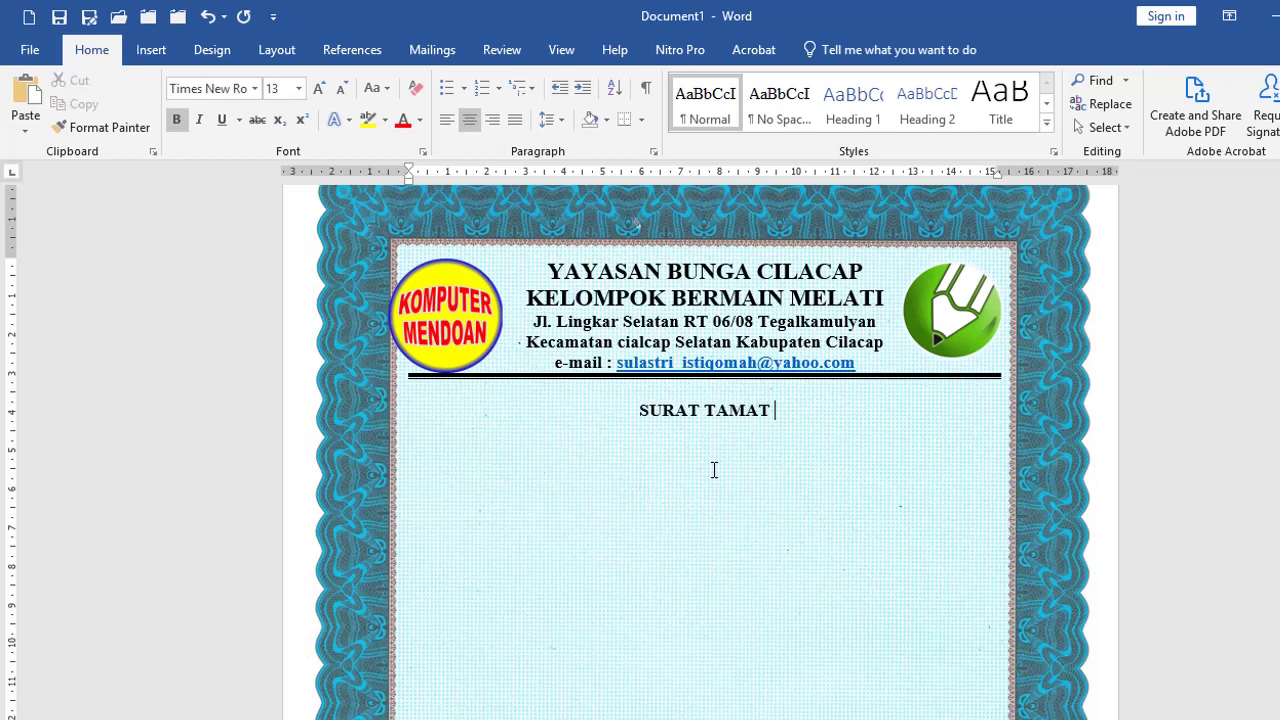
type("BELAJAR")
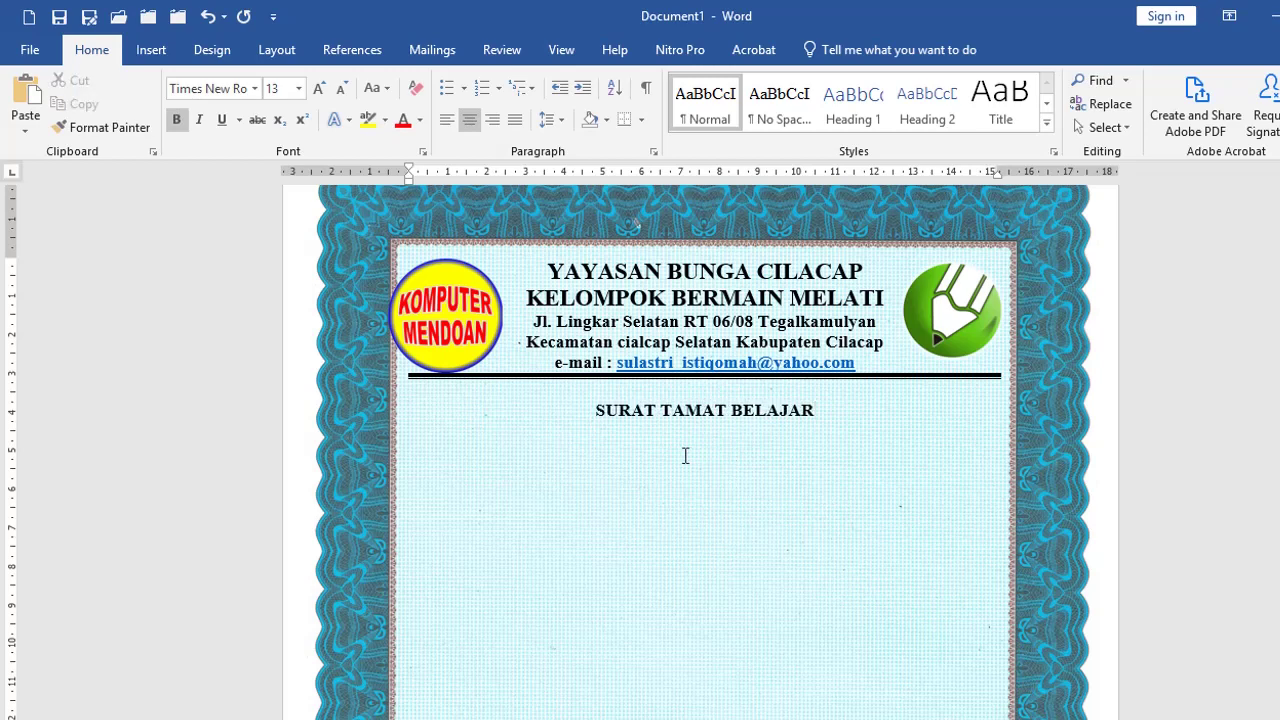
- Set the SURAT TAMAT BELAJAR title line to 20 pt font size
left_click(248, 423)
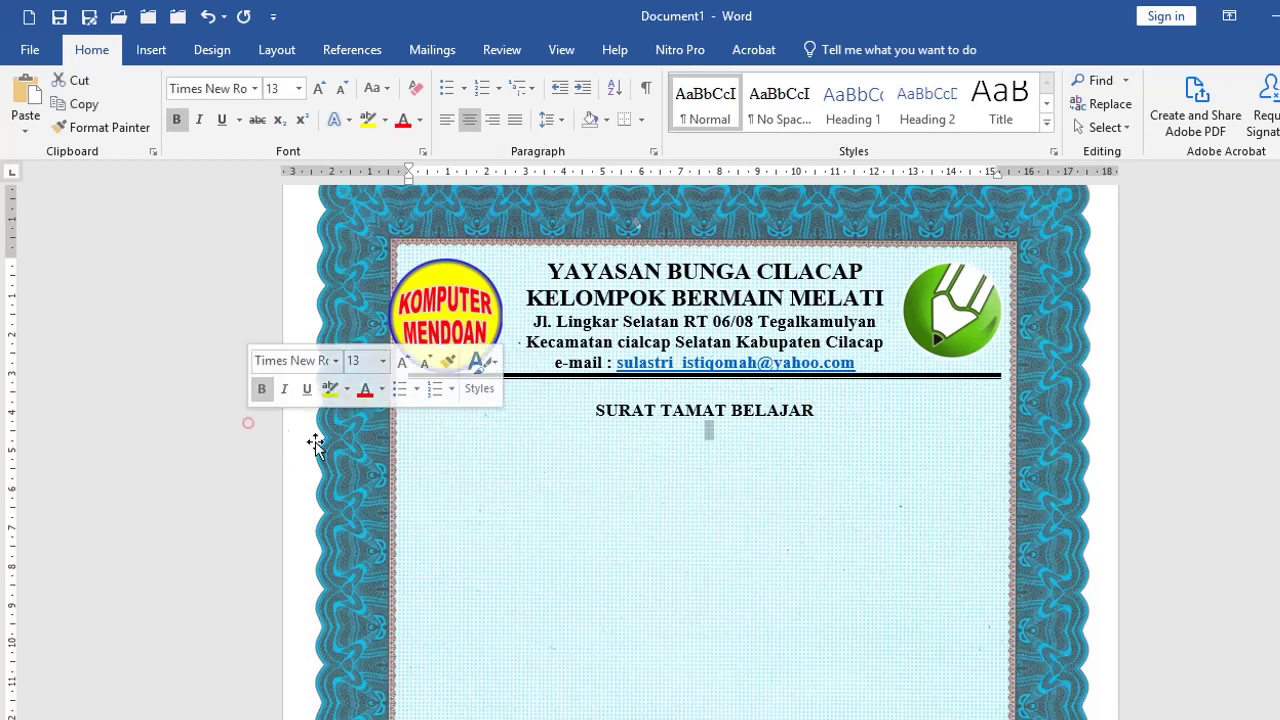
left_click(238, 432)
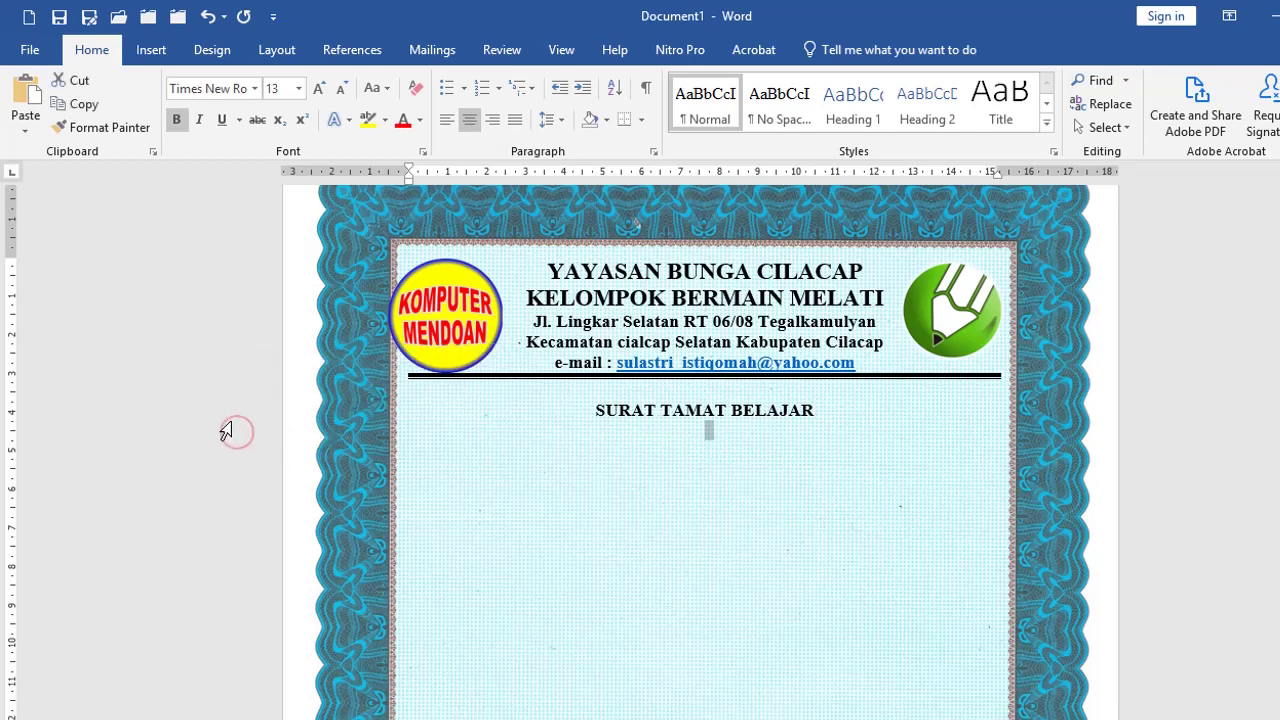
left_click(230, 420)
left_click(232, 413)
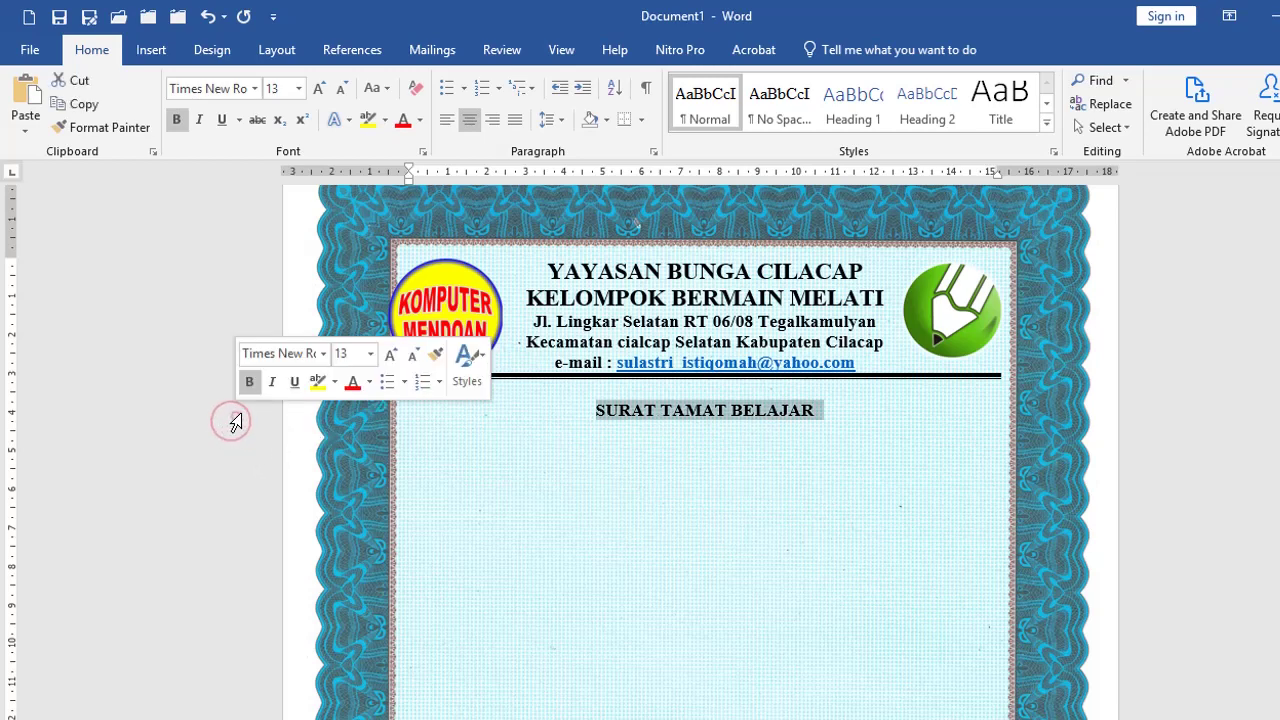
left_click(299, 90)
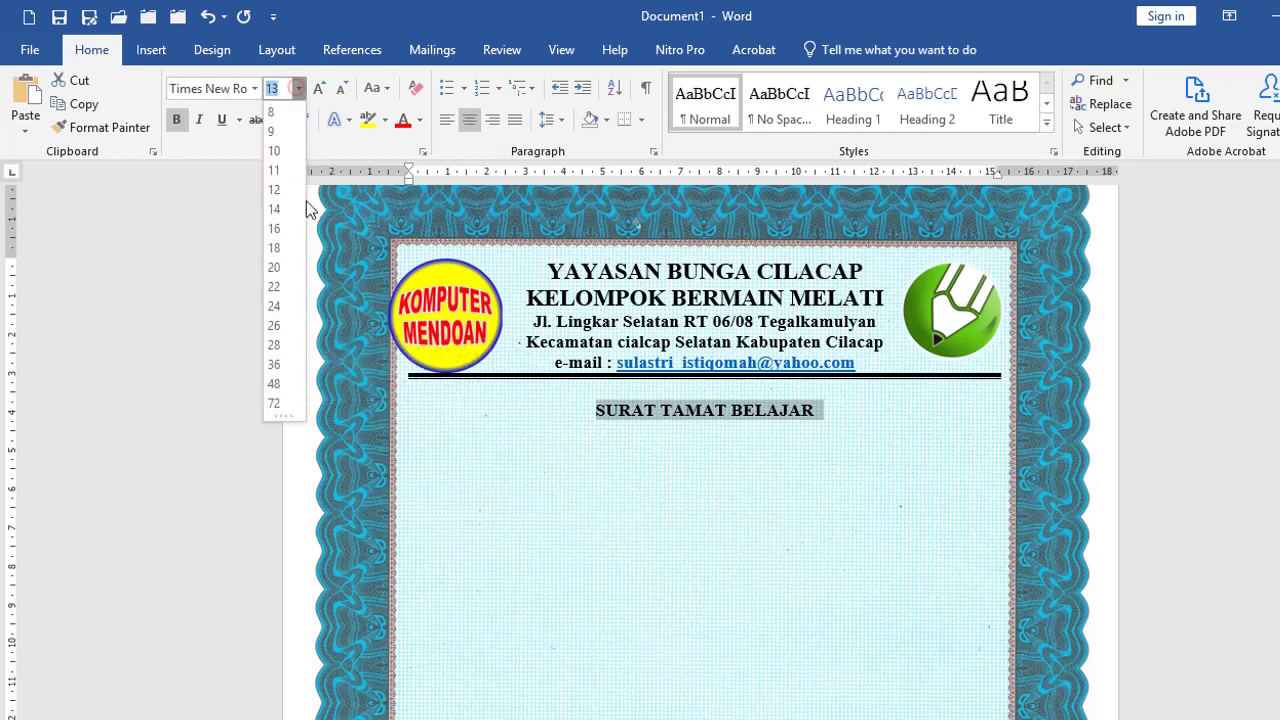
left_click(275, 268)
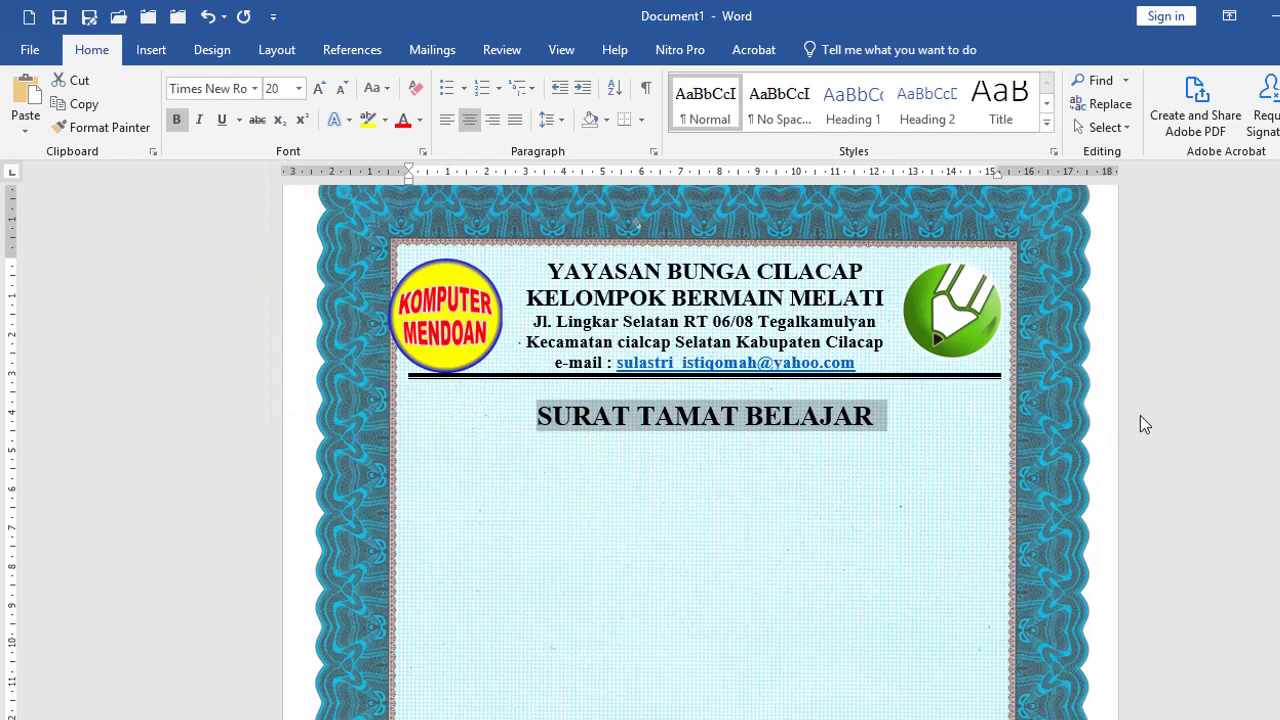
left_click(1163, 428)
left_click(1167, 432)
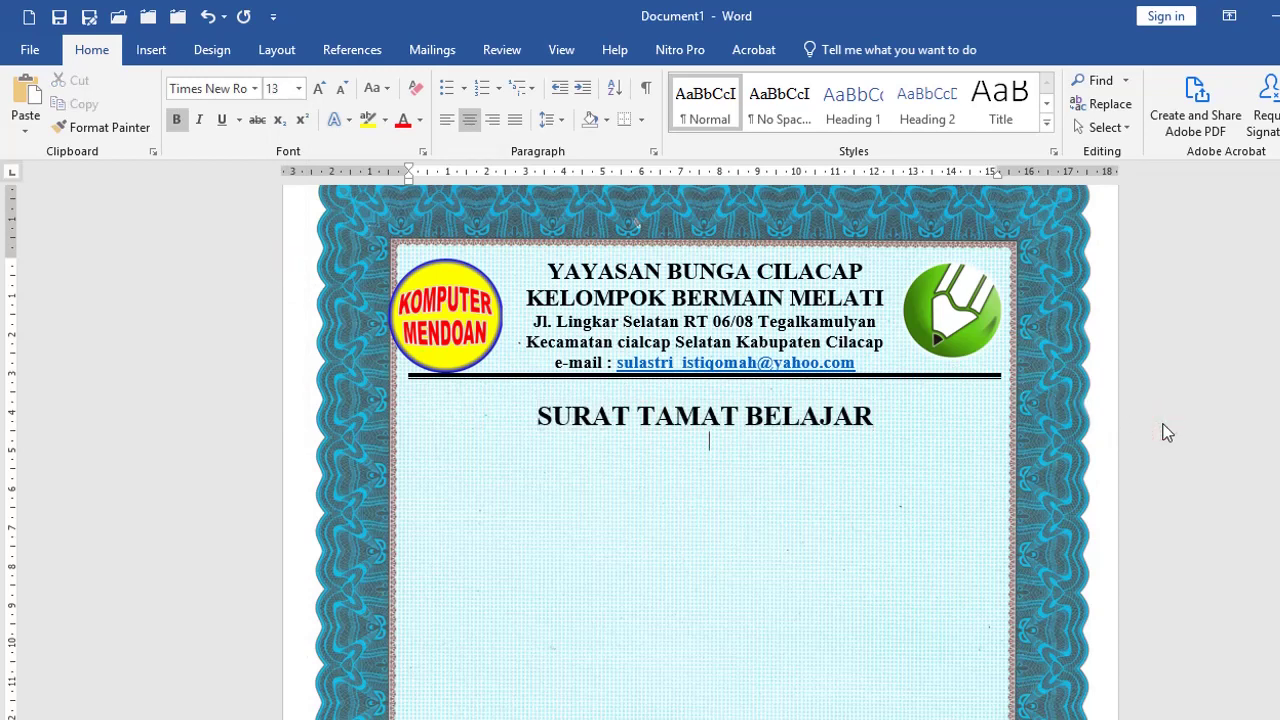
- Type the number 'No. DN-03-09/2020/027.80/VI' under the title, correcting the ending
type("No")
type(". ")
type("DN-")
type("03")
type("-09")
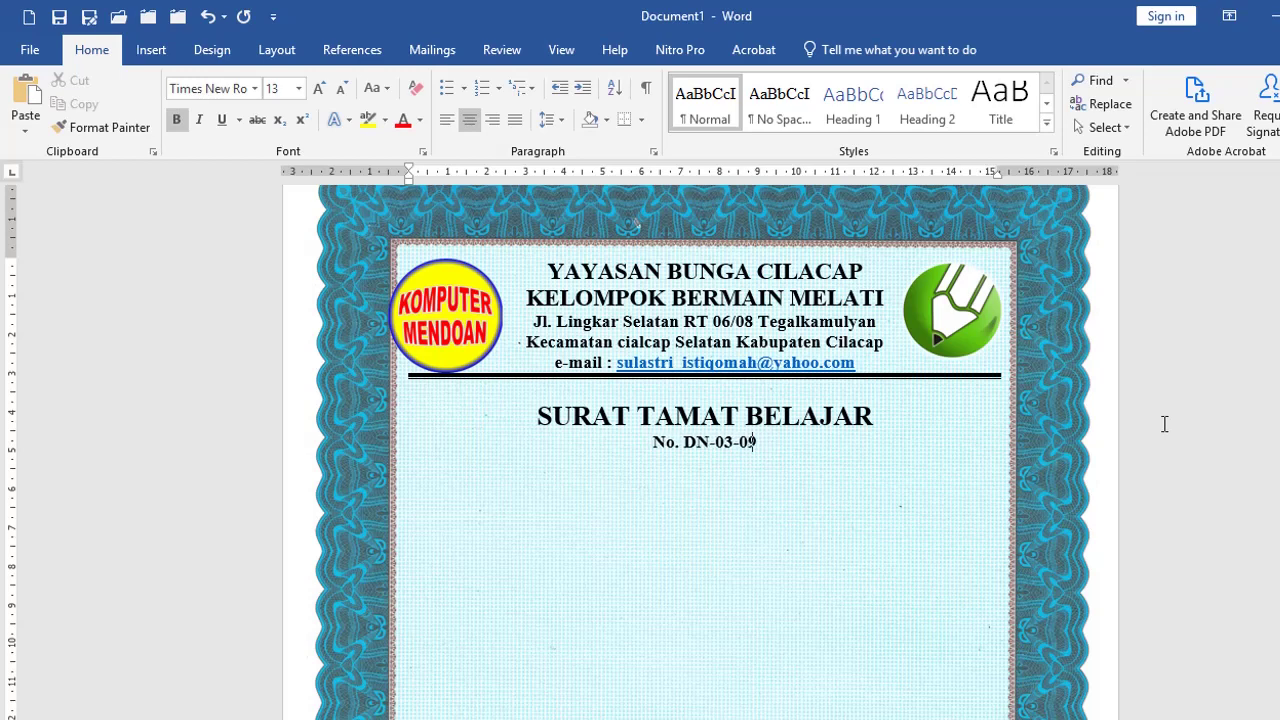
type("/20")
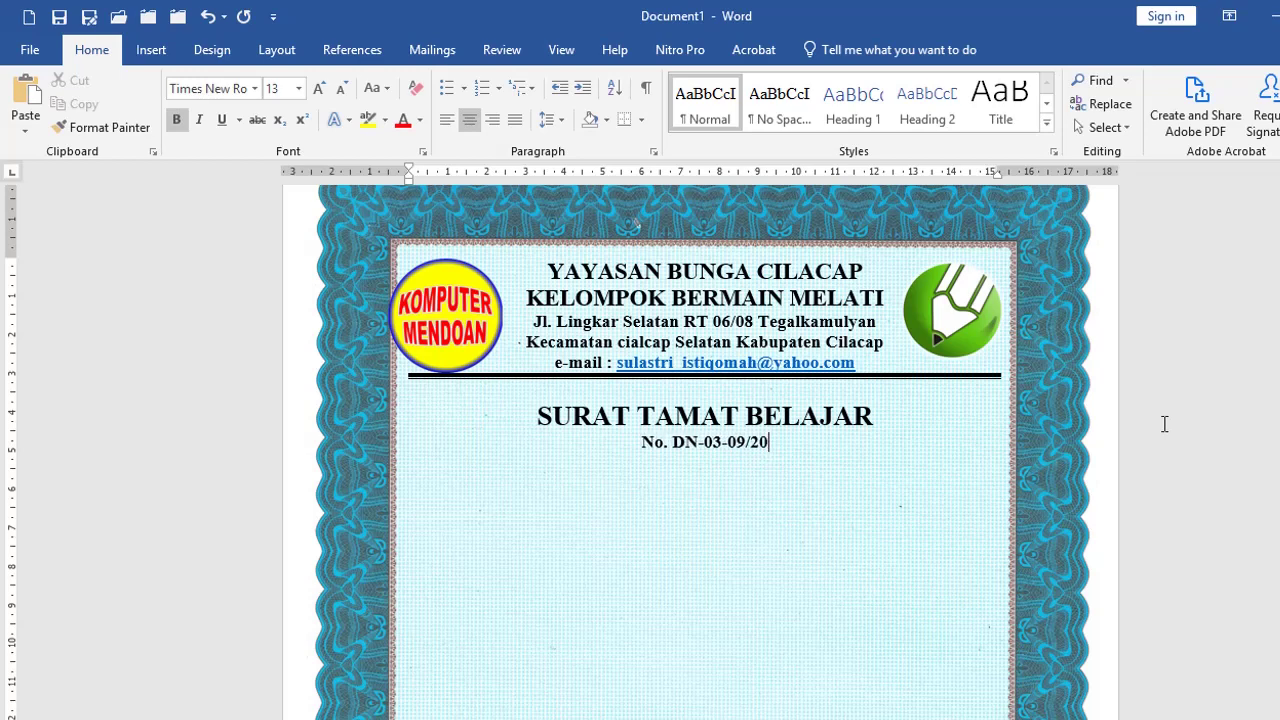
type("20")
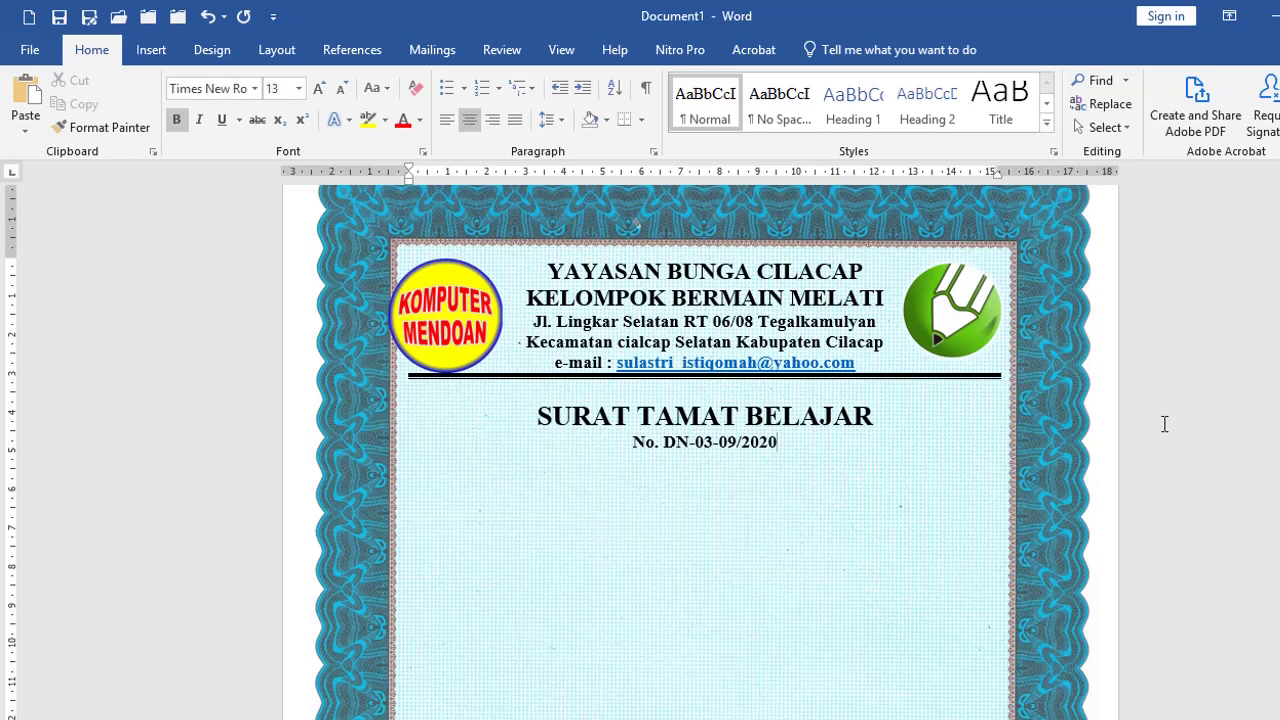
type("/01")
scroll(1164, 424, "down", 8)
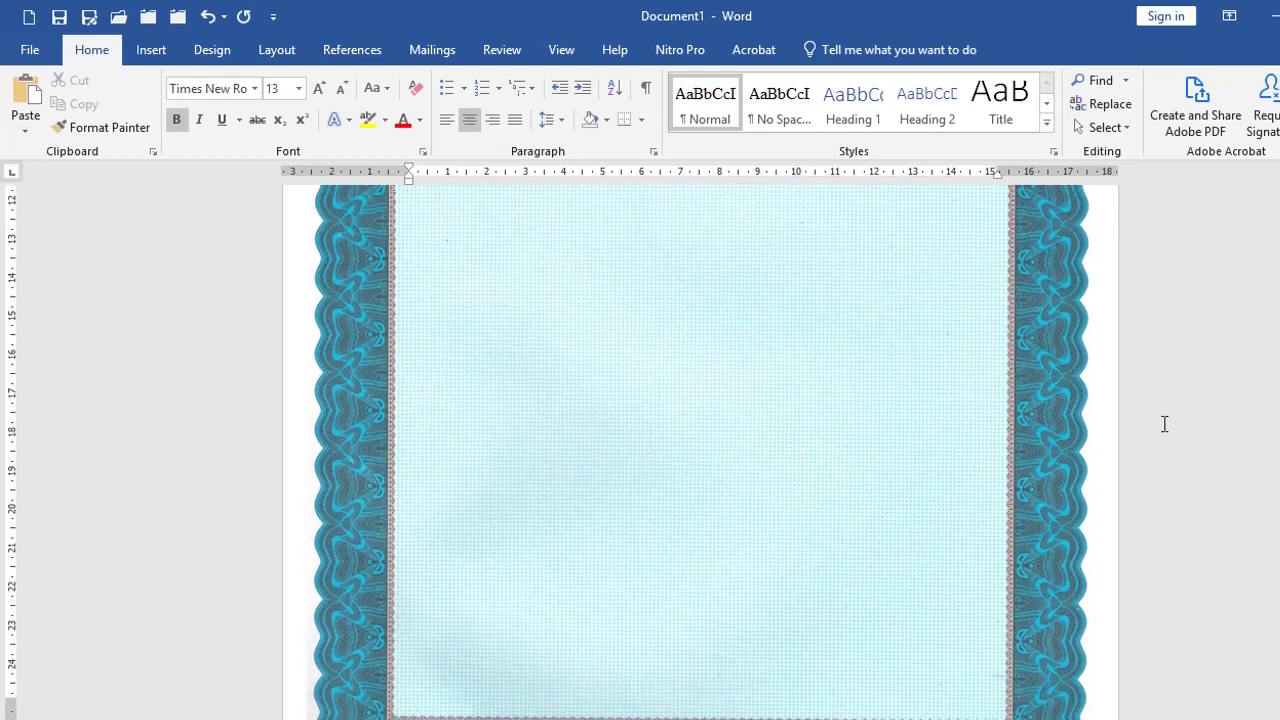
scroll(717, 420, "up", 7)
scroll(753, 458, "up", 2)
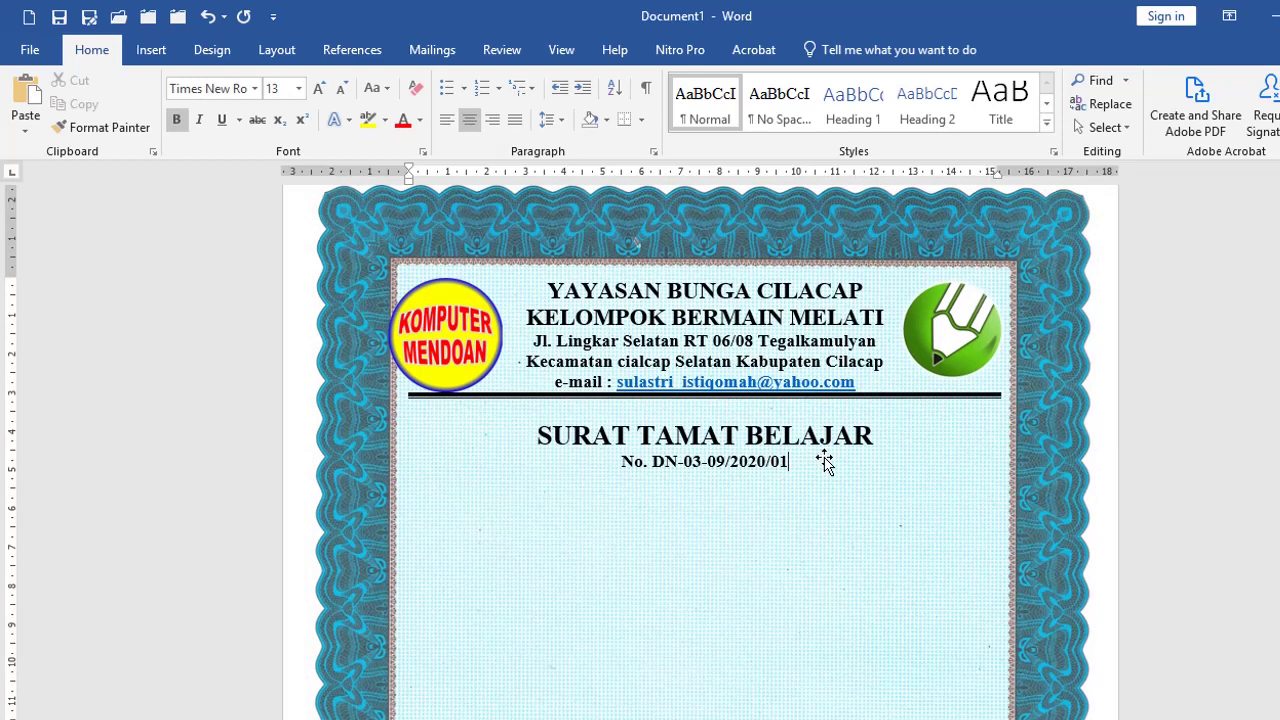
key("BackSpace")
key("BackSpace")
type("02")
type("7")
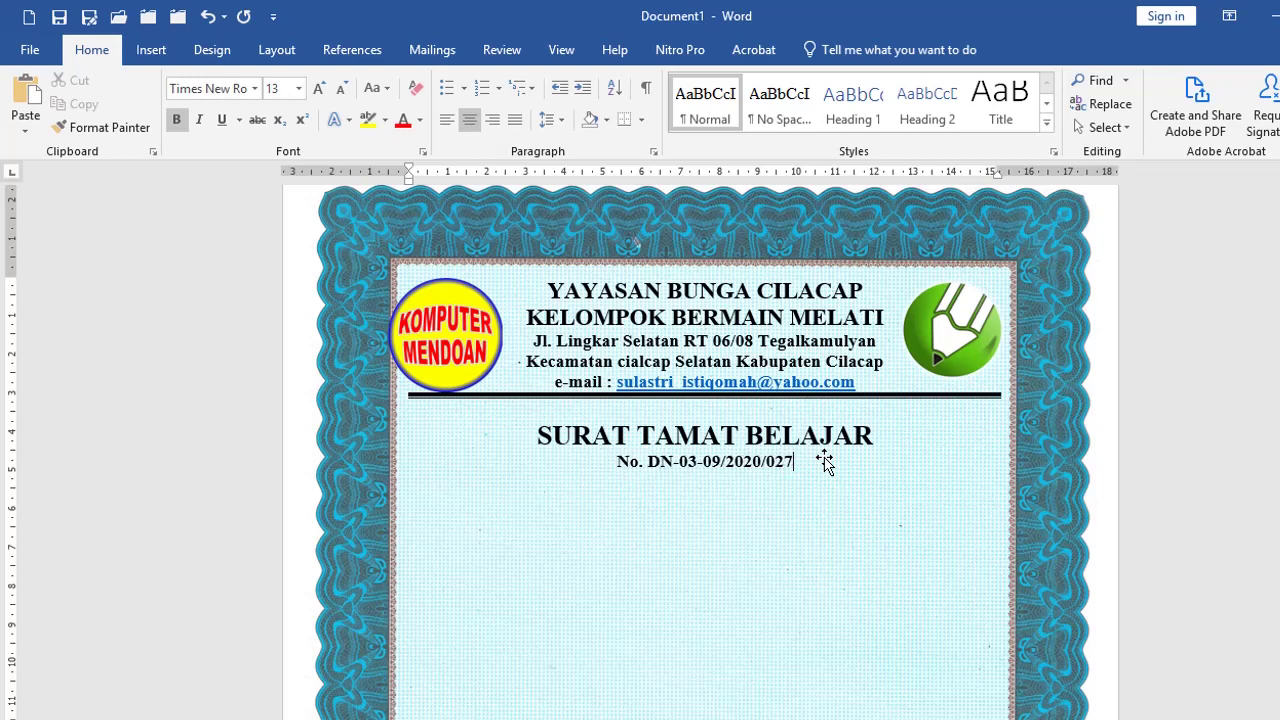
type(".80")
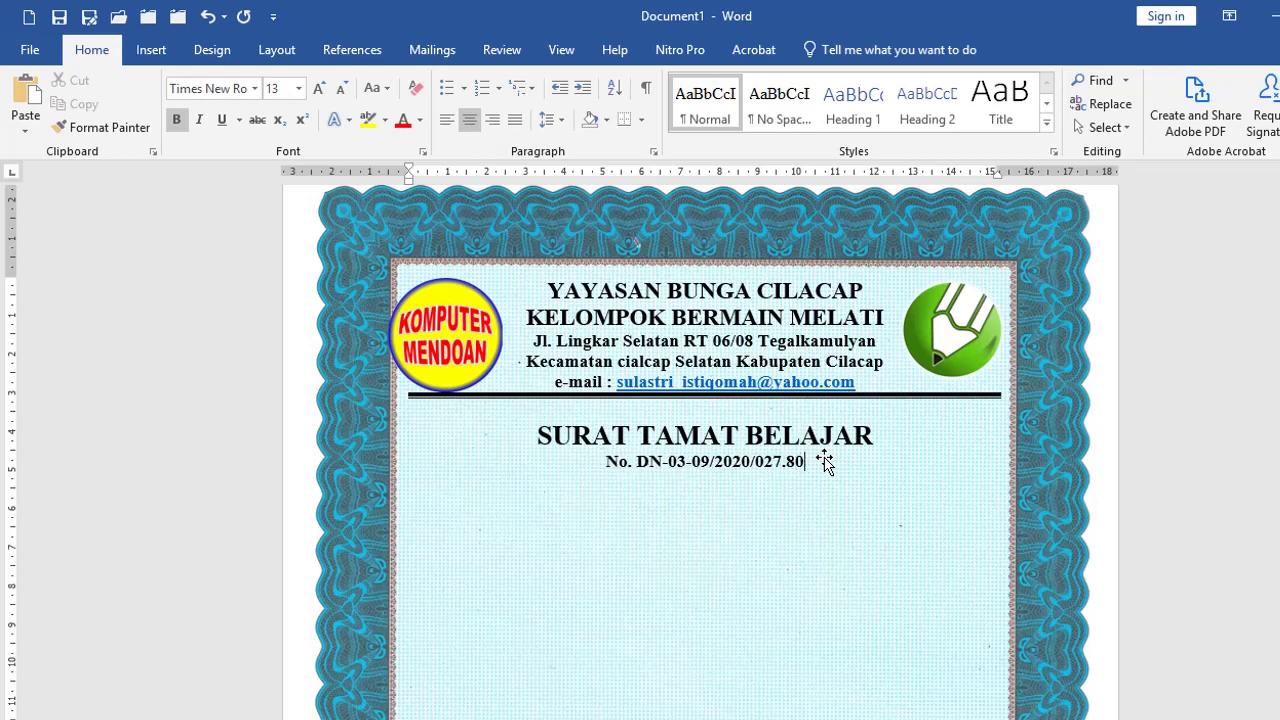
type("/V")
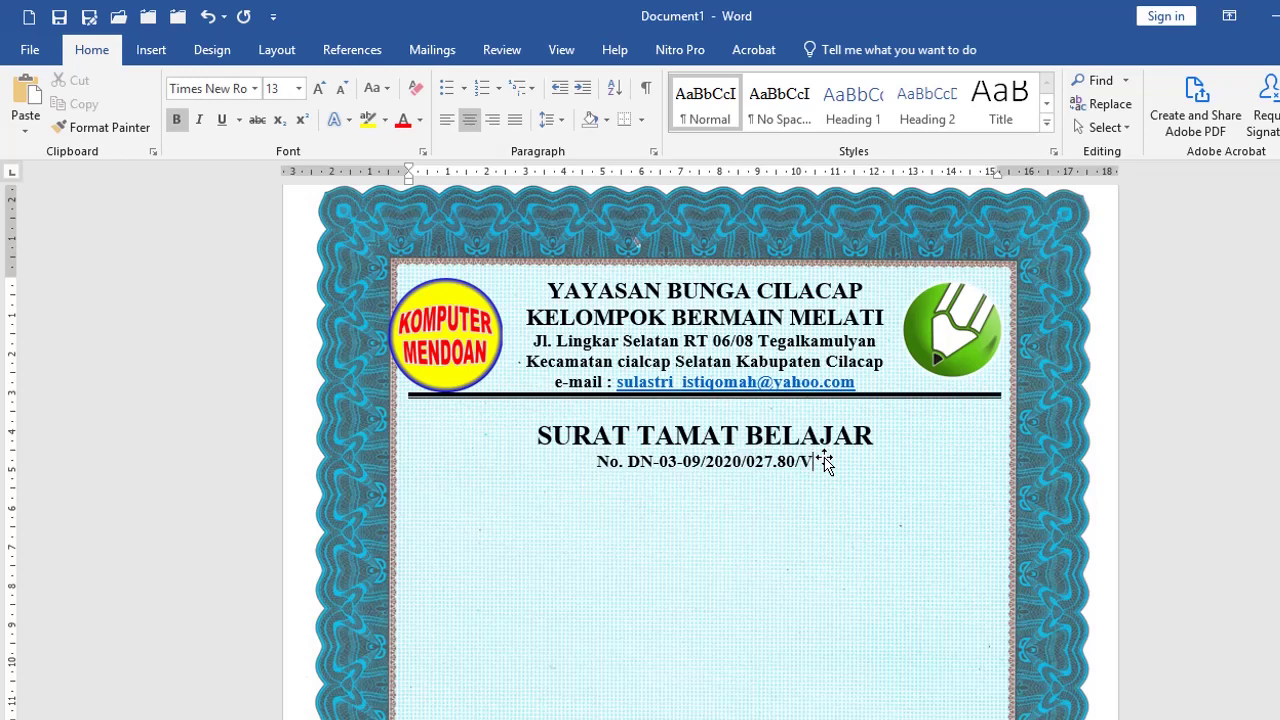
type("I")
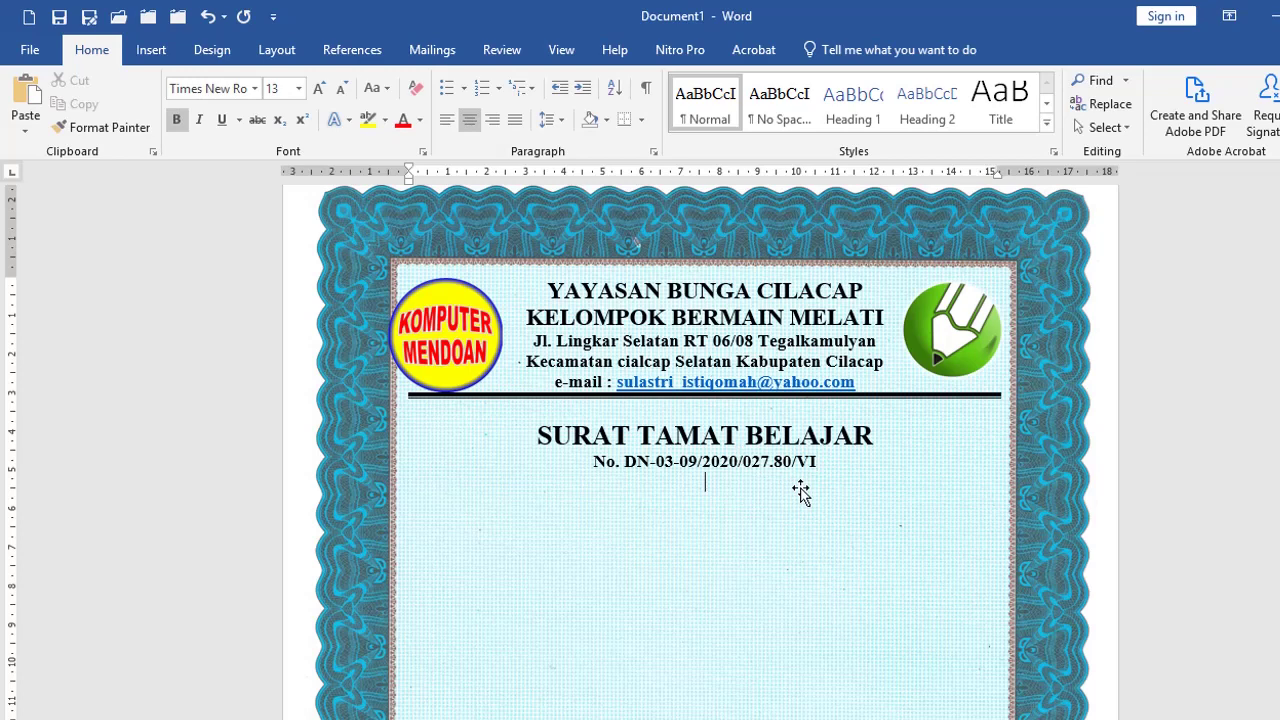
scroll(771, 500, "down", 2)
scroll(740, 457, "down", 1)
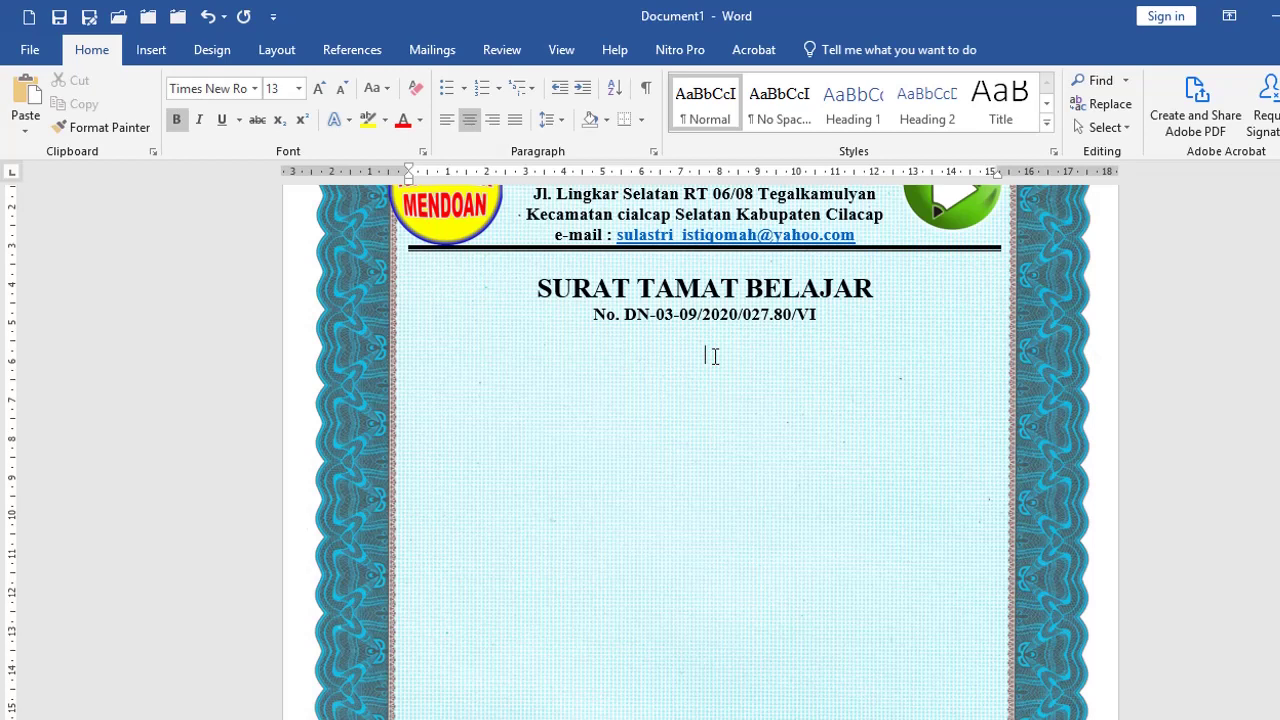
- Justify and first-line-indent the paragraph 'Yang bertanda tangan di bawah ini Kepala Kelompok Bermain… Dengan ini menerangkan bahwa'
left_click(515, 120)
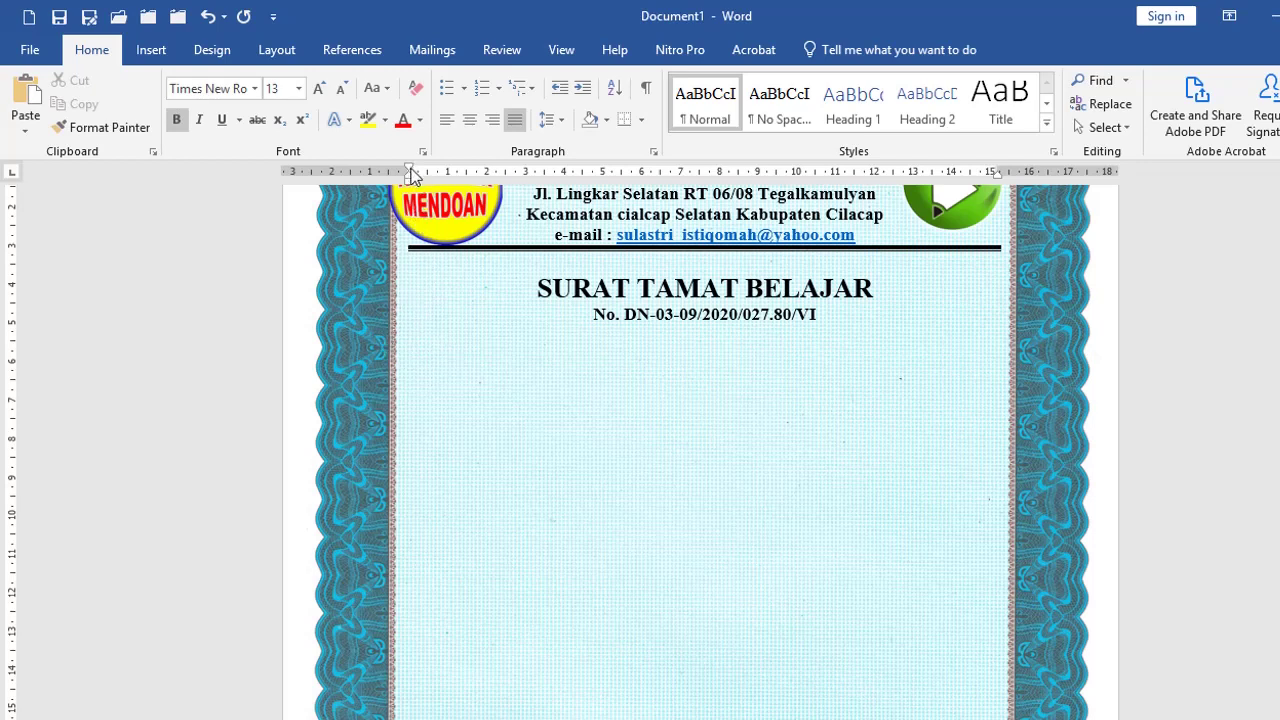
left_click_drag(409, 171, 465, 171)
type("ang ber")
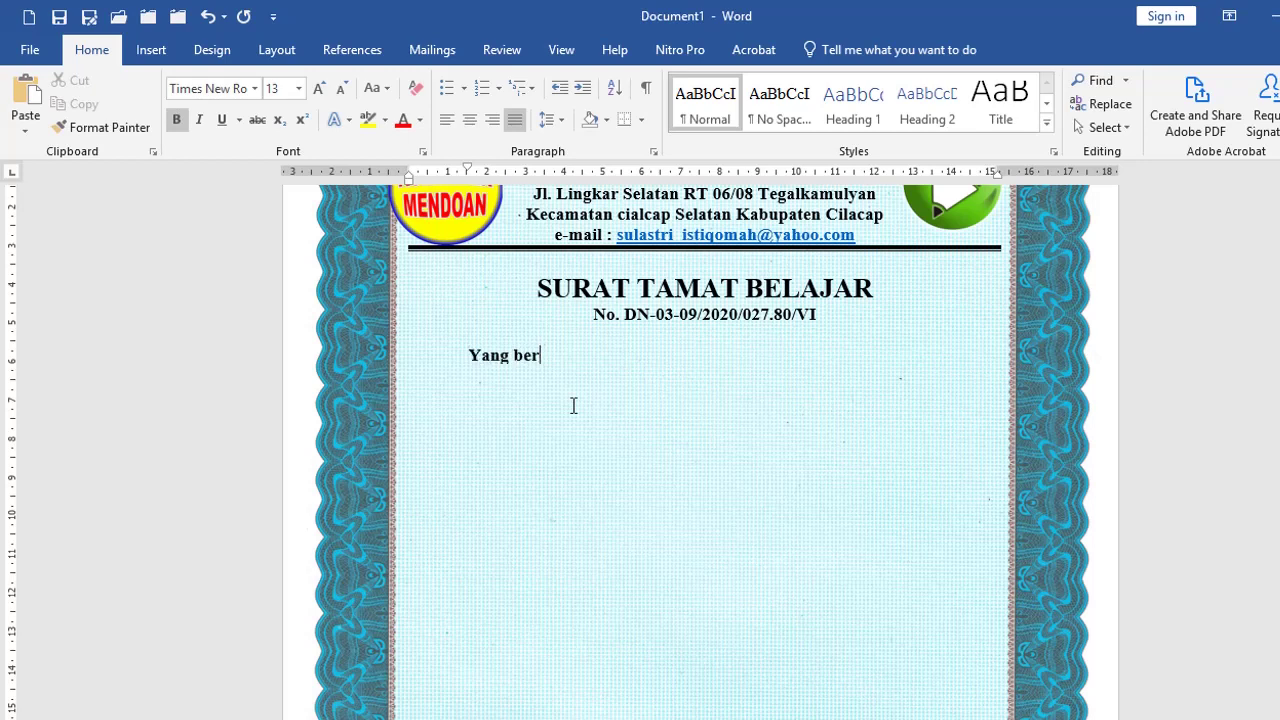
type("tanda tangan di ba")
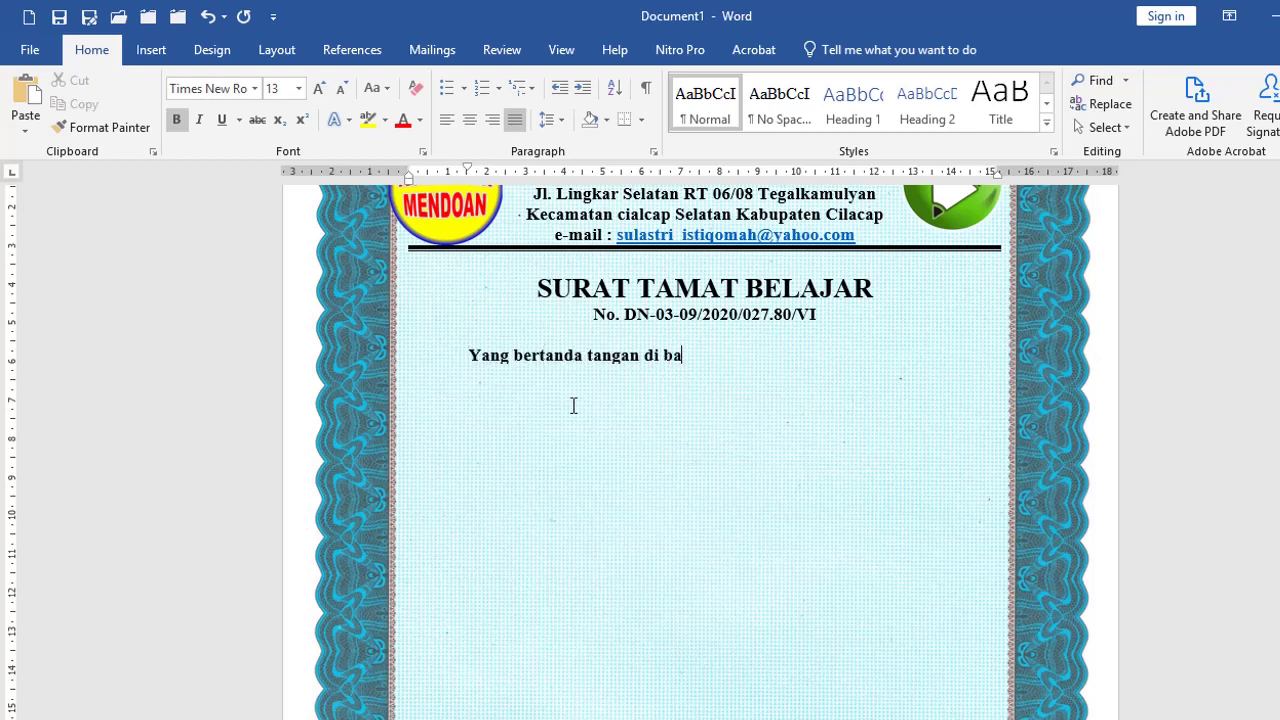
type("wah iniKepala")
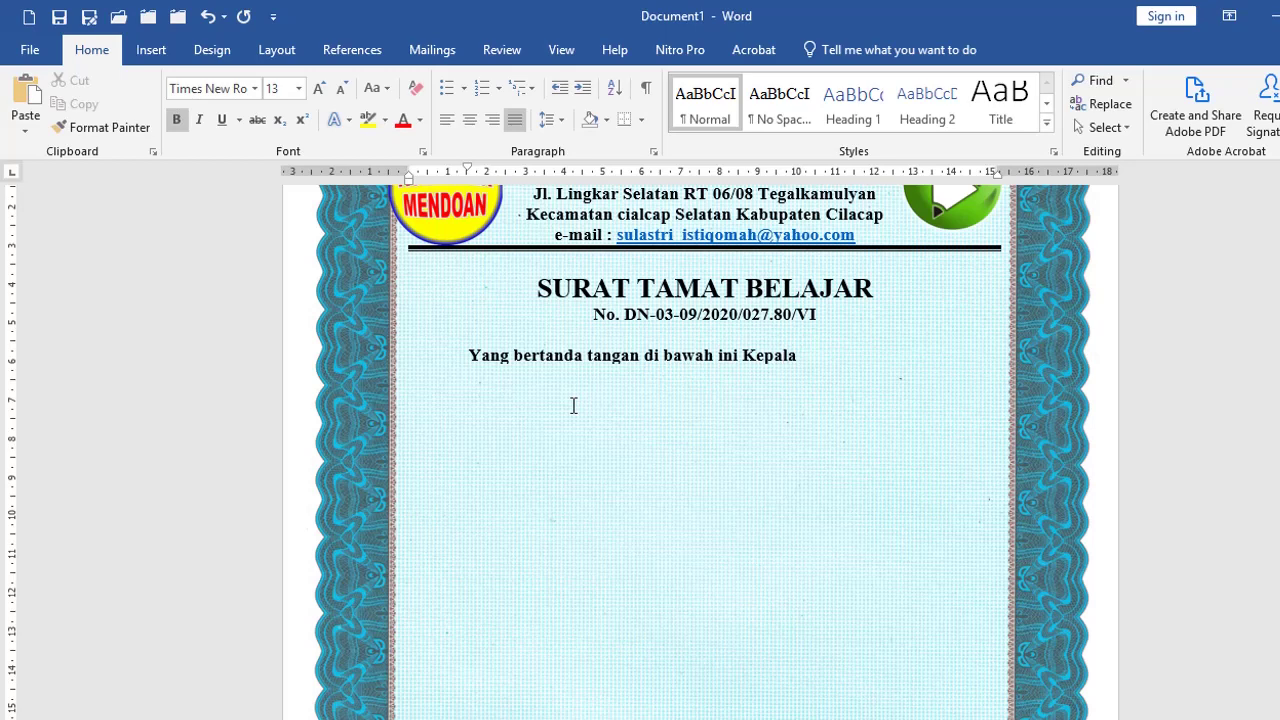
type(" Kelompok BErmain")
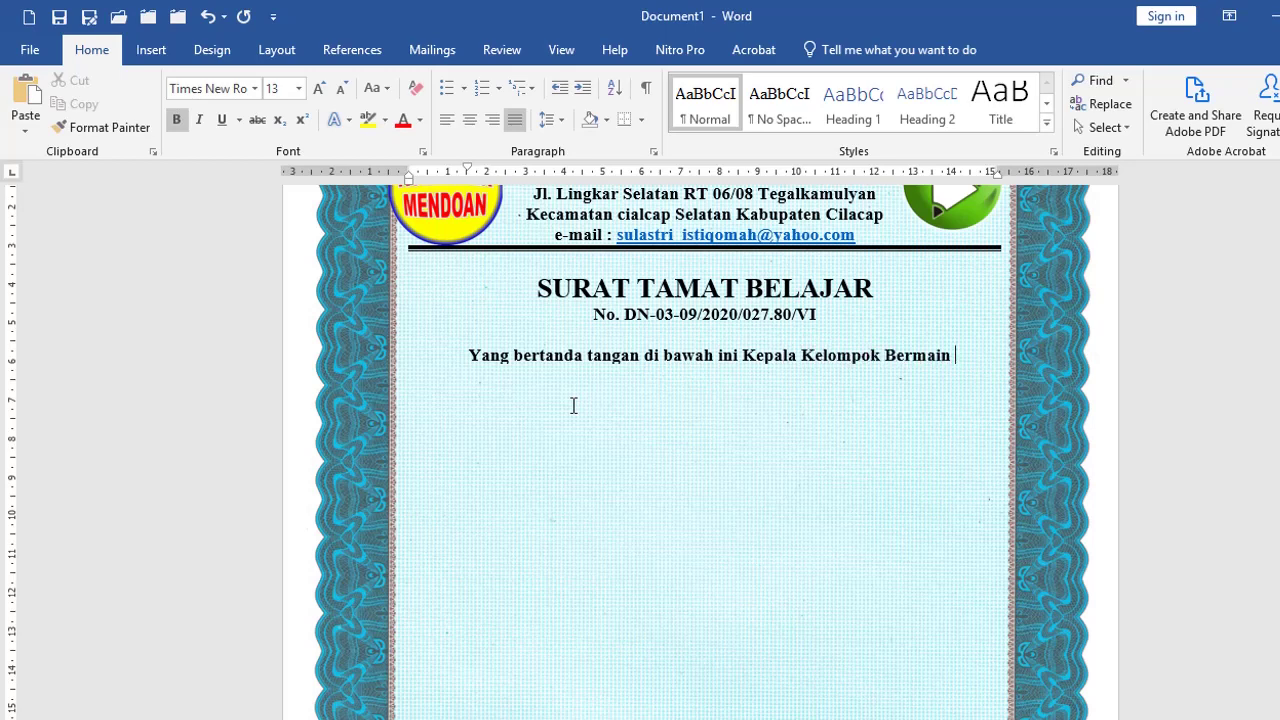
scroll(575, 417, "up", 1)
scroll(575, 417, "down", 1)
type("Me")
type("laatiKEcamatan Cilac")
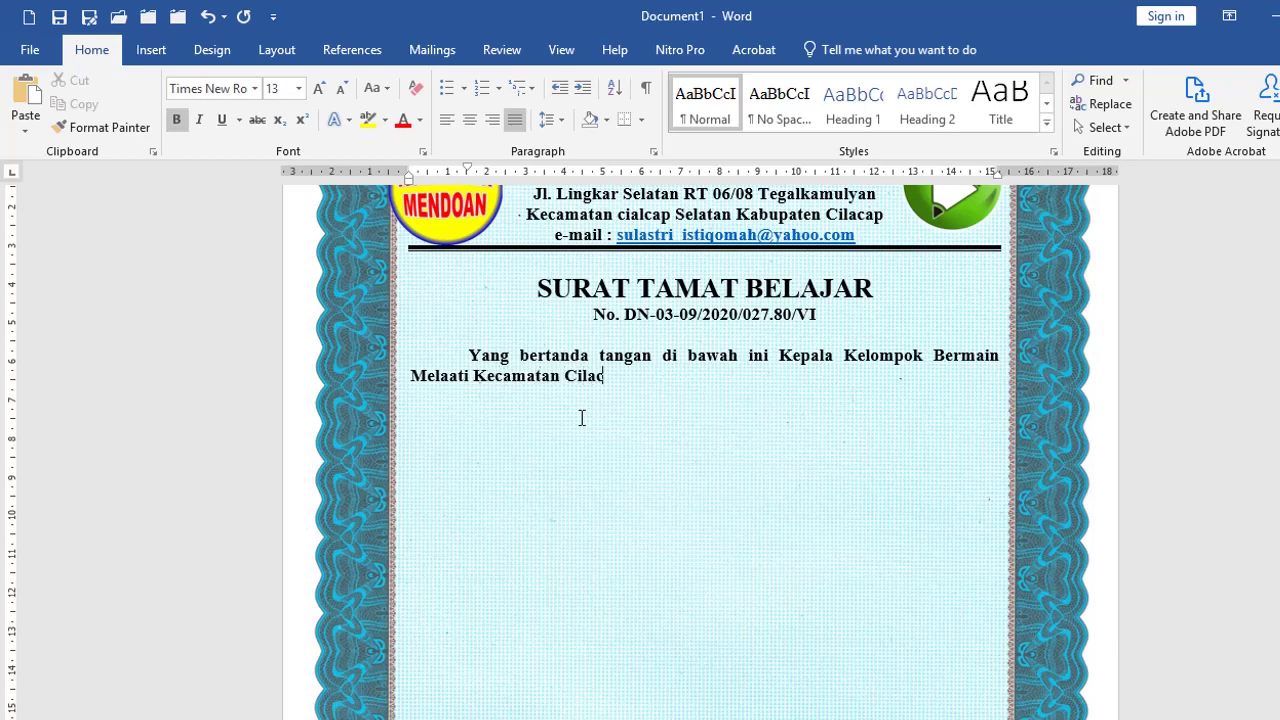
type("ap TEngah S")
key("ctrl+shift+Left")
key("ctrl+shift+Left")
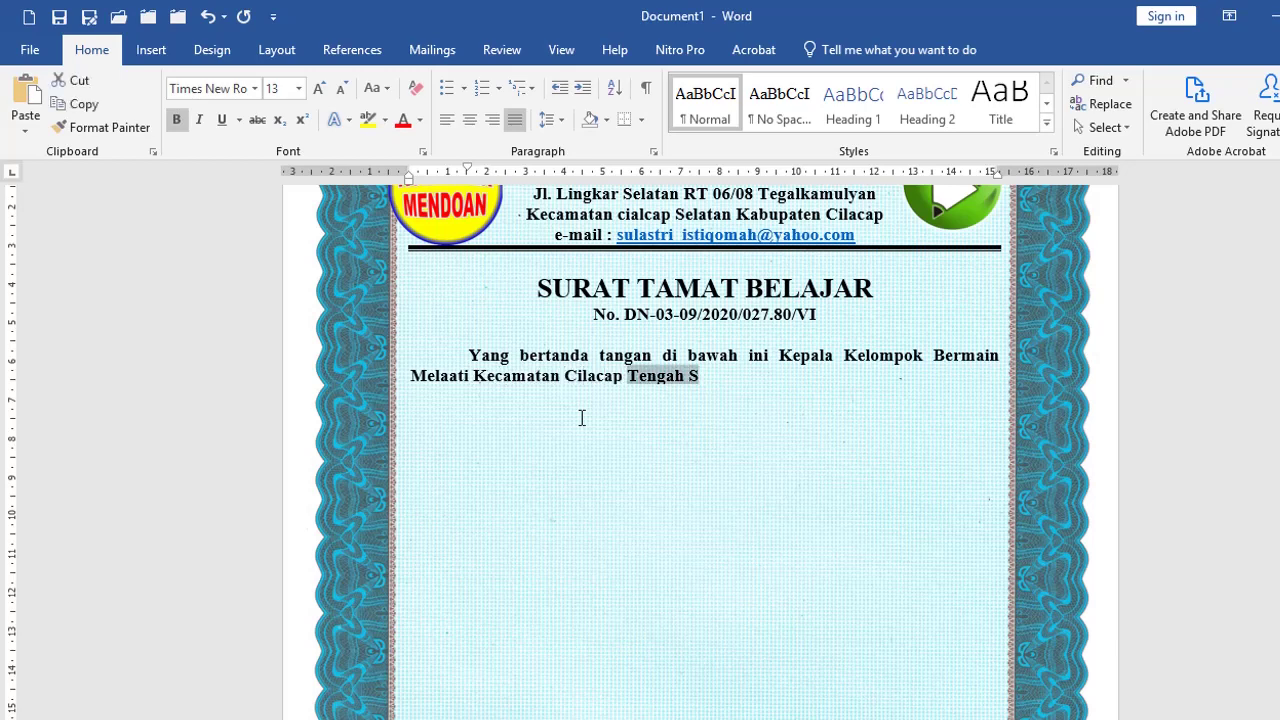
type("Selatan Kabupaten Ci")
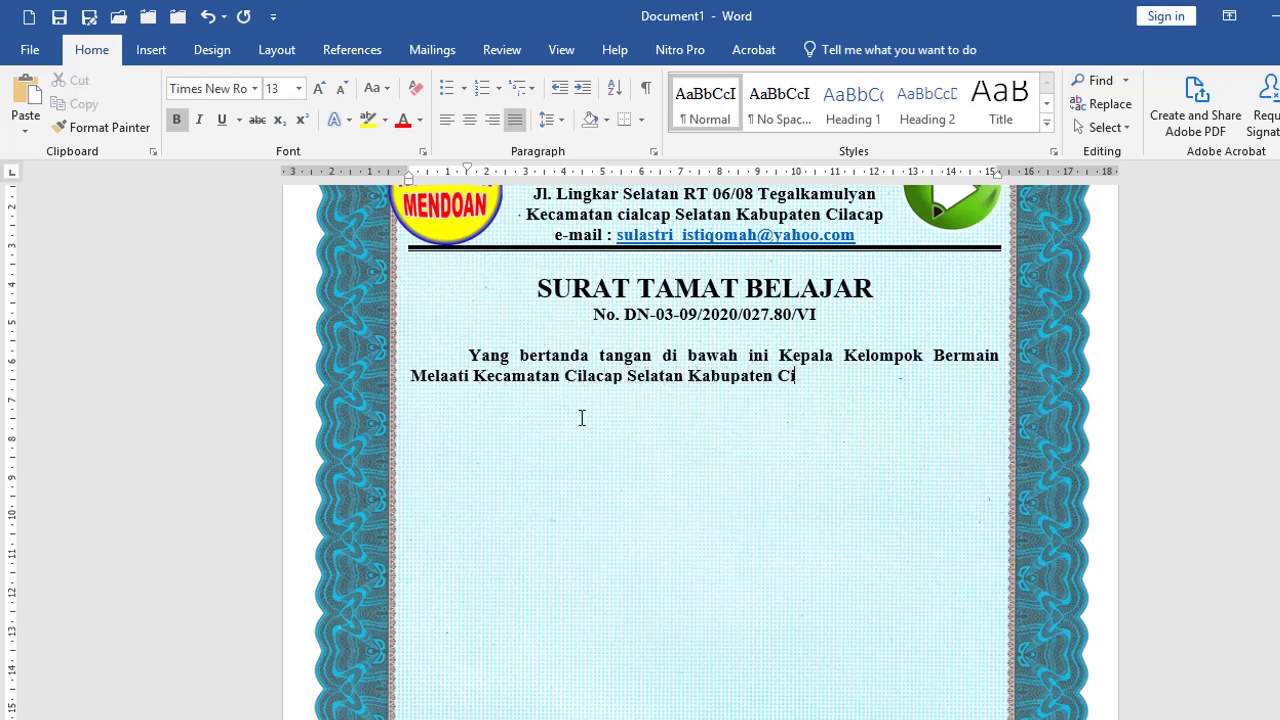
type("lacap. Dengan ini me")
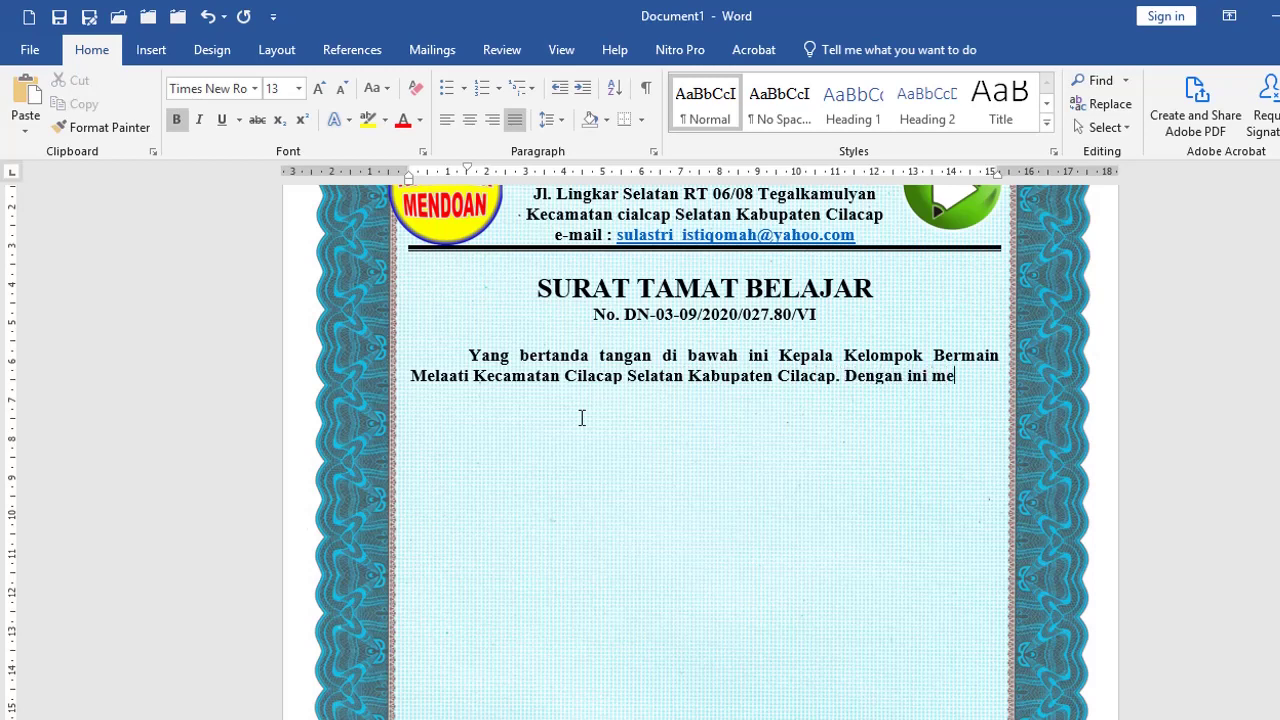
type("nerangkan bahwa")
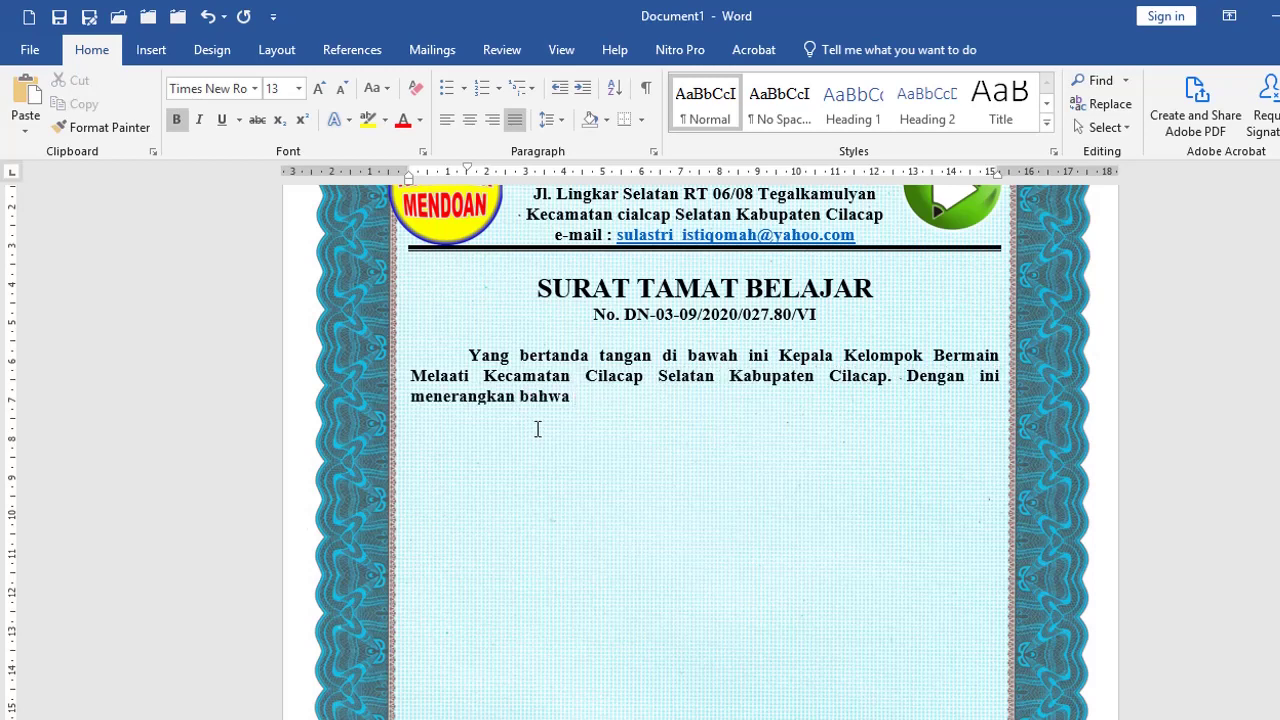
- Make the opening paragraph non-bold at 14-point size
left_click(248, 346)
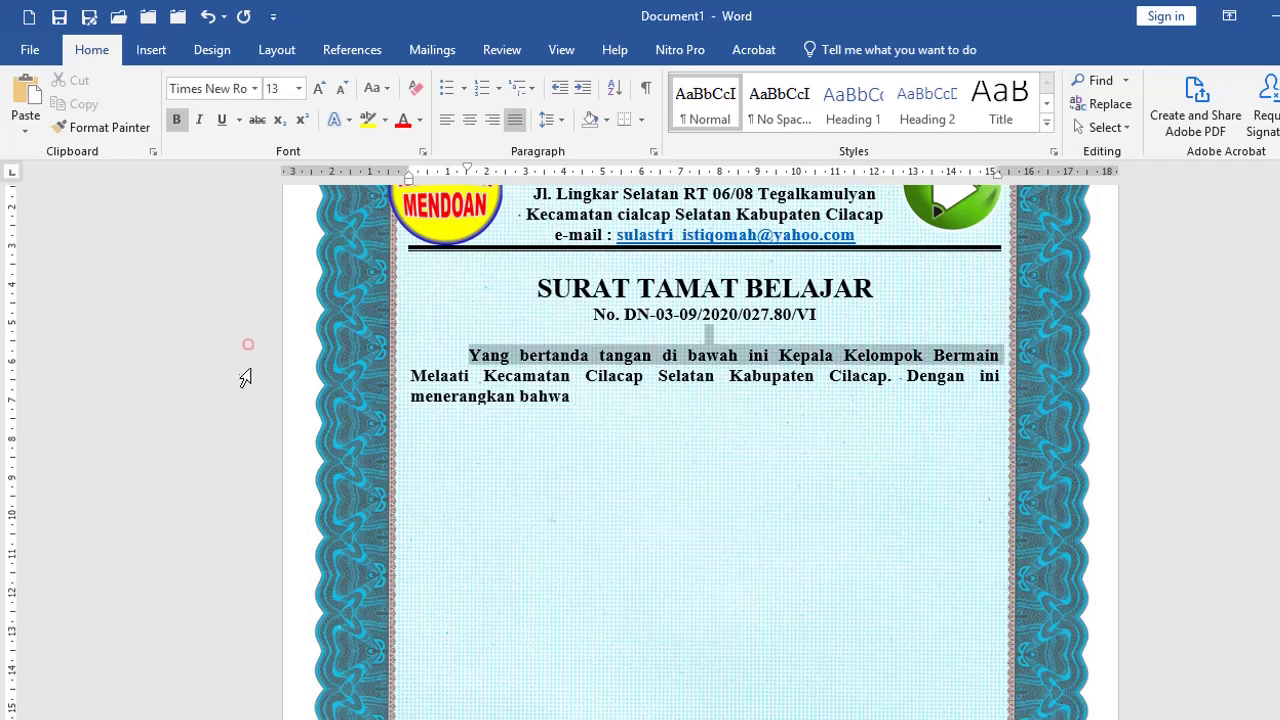
left_click_drag(245, 378, 246, 406)
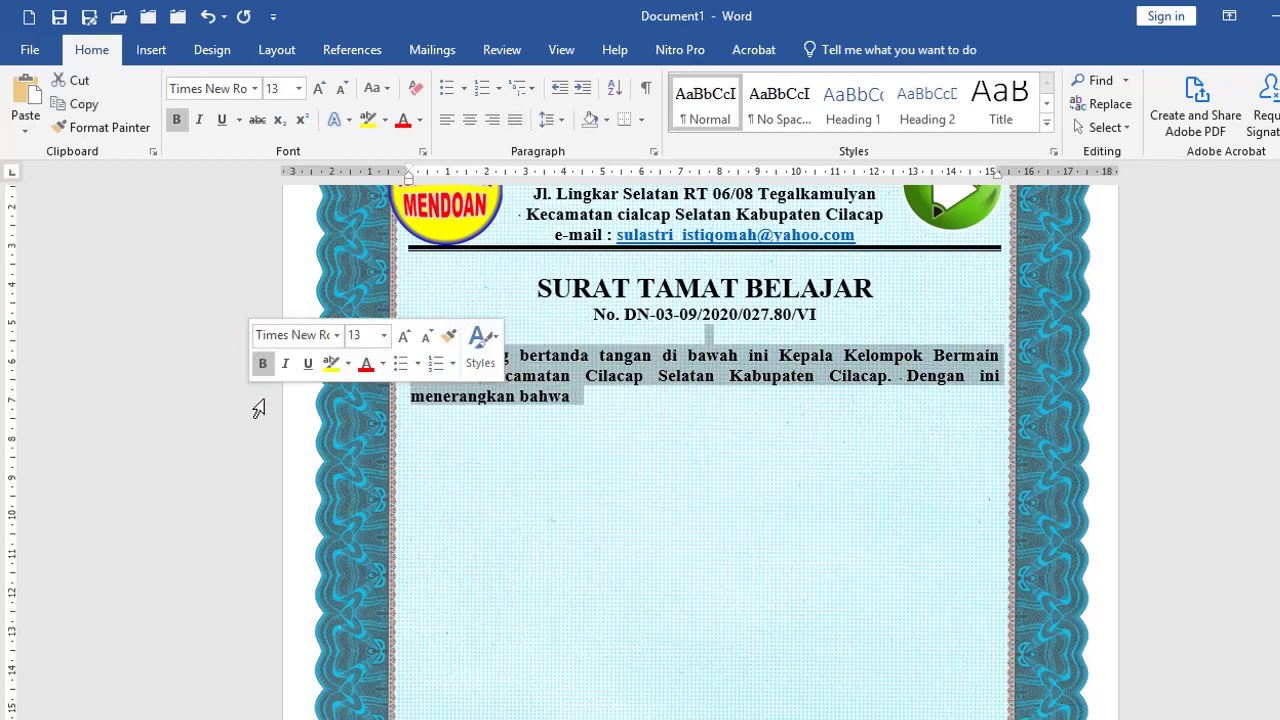
left_click(177, 120)
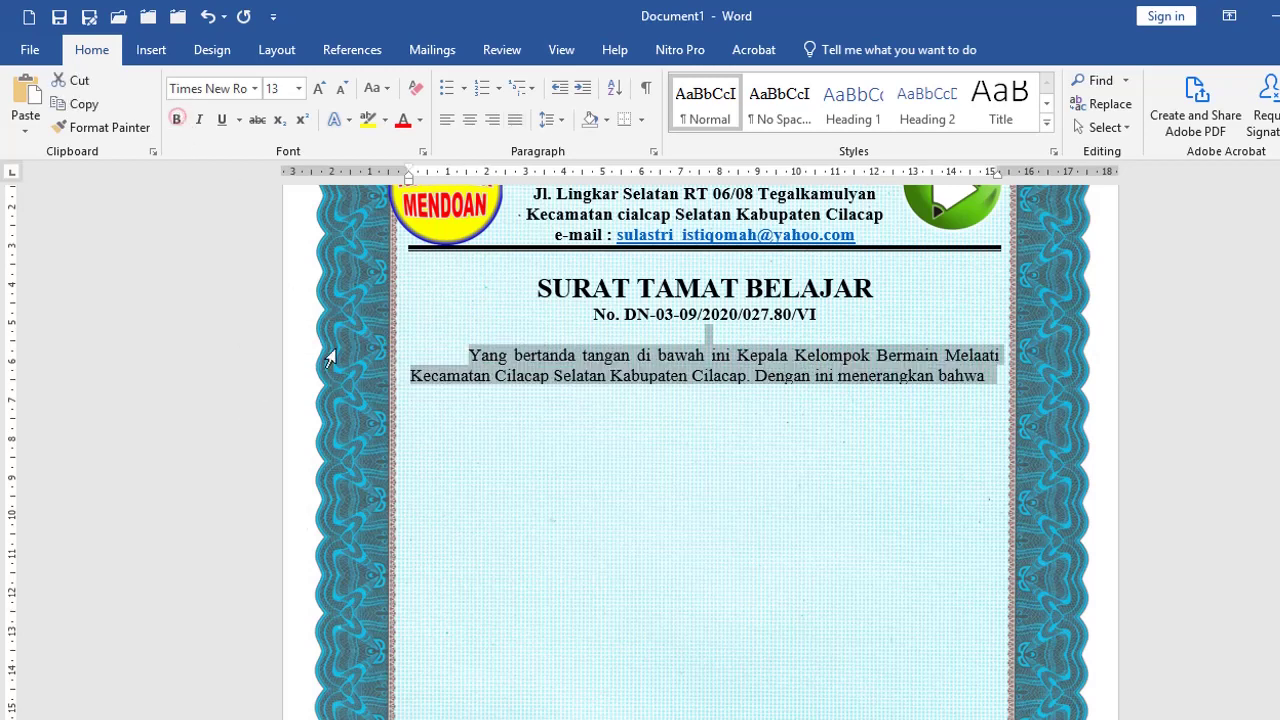
left_click(299, 89)
left_click(277, 210)
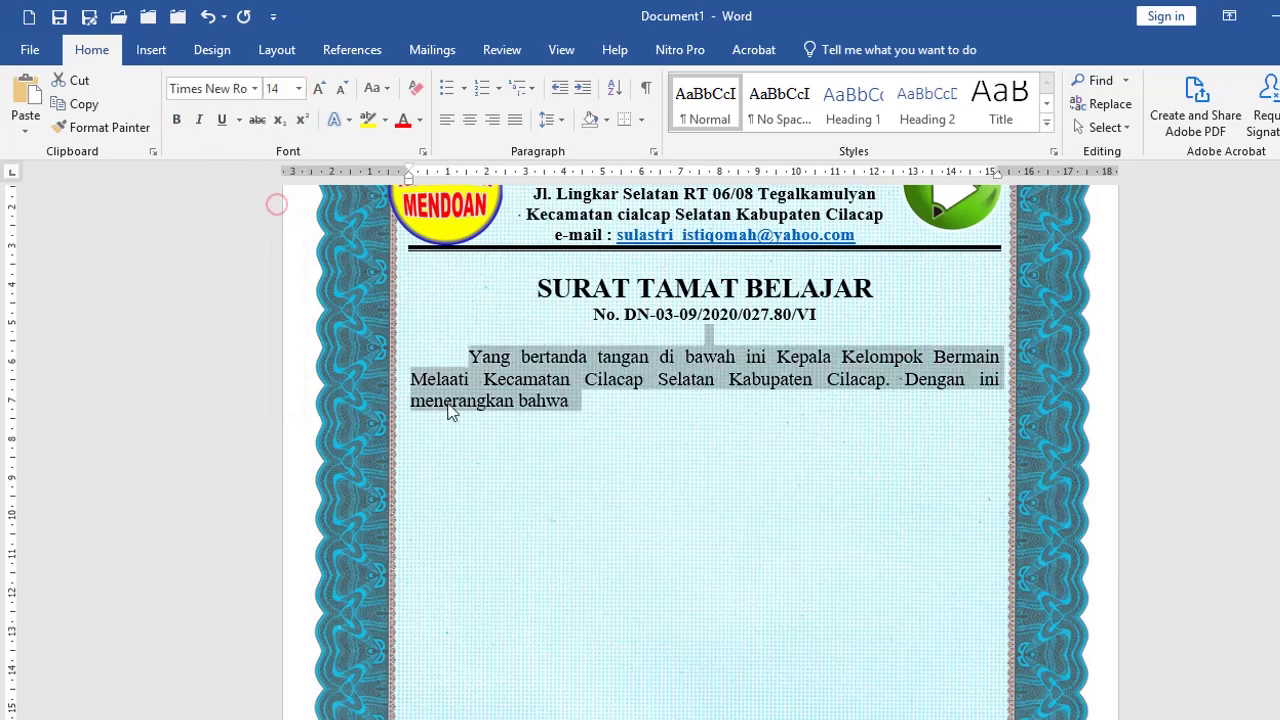
left_click(470, 382)
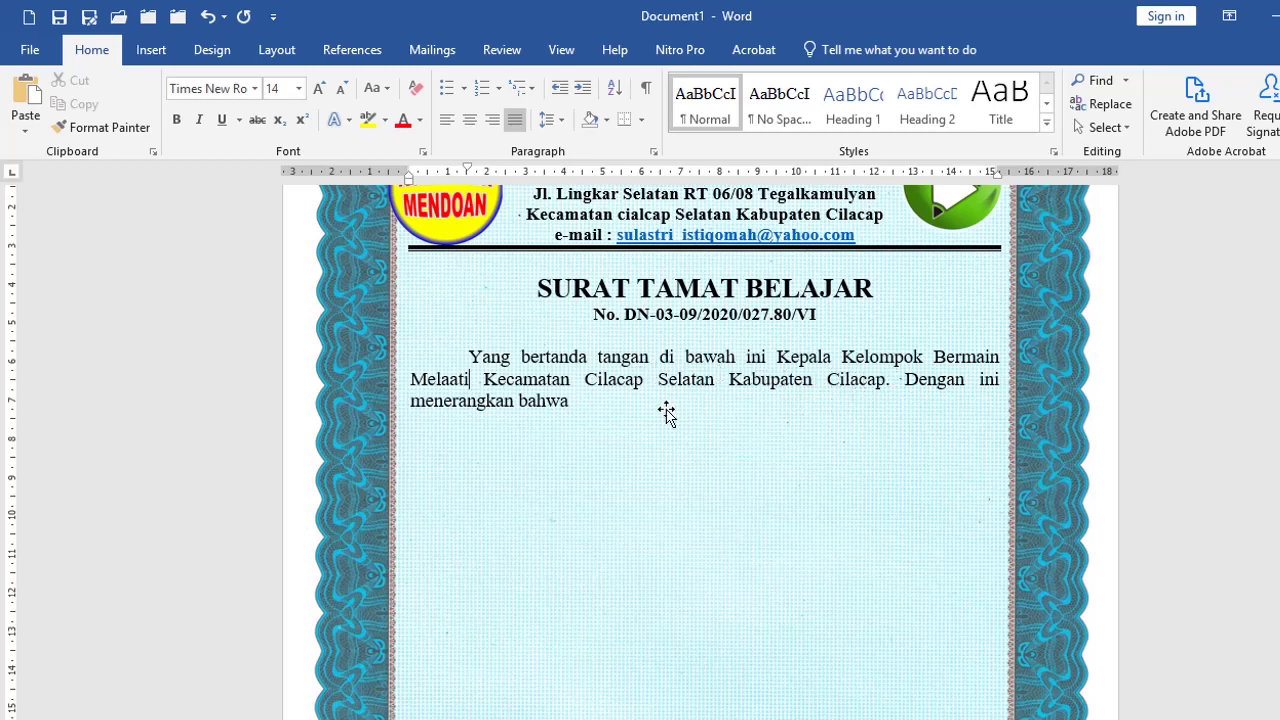
- Correct 'Melaati' to 'Melati' and start a new line after 'bahwa :'
left_click(437, 379)
key("Delete")
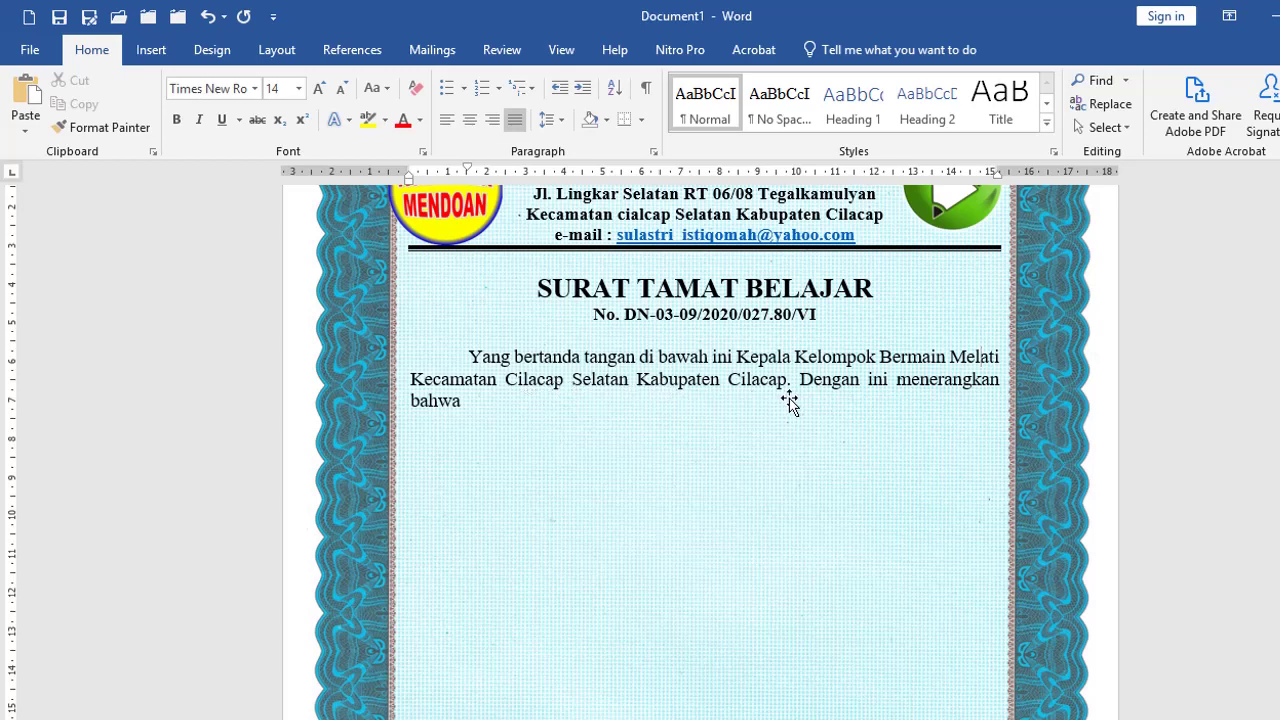
left_click(472, 400)
key("Return")
key("Return")
scroll(476, 400, "down", 1)
- Type the 'Telah mengikuti pendidikan… Usia (3-4) tahun… 2019/2020' paragraph, capitalizing 'Tamat'
key("Tab")
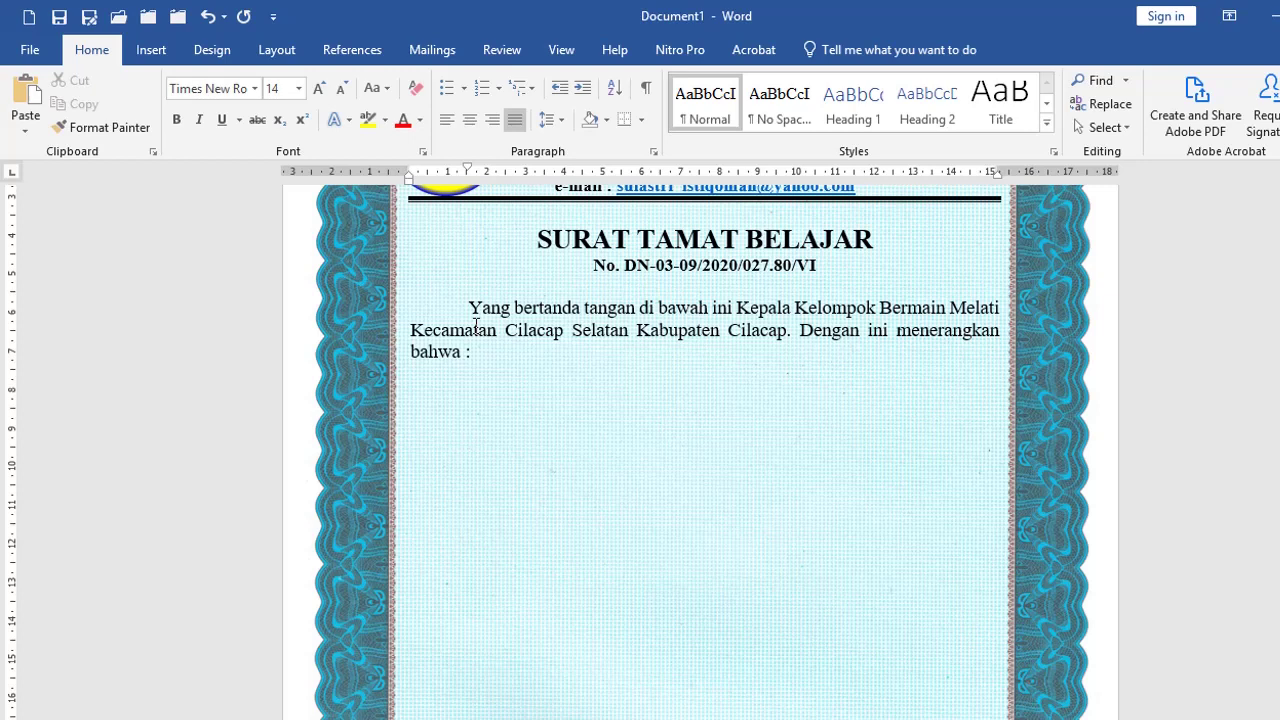
type("Telah")
type(" mengikuti pendidikan pada ")
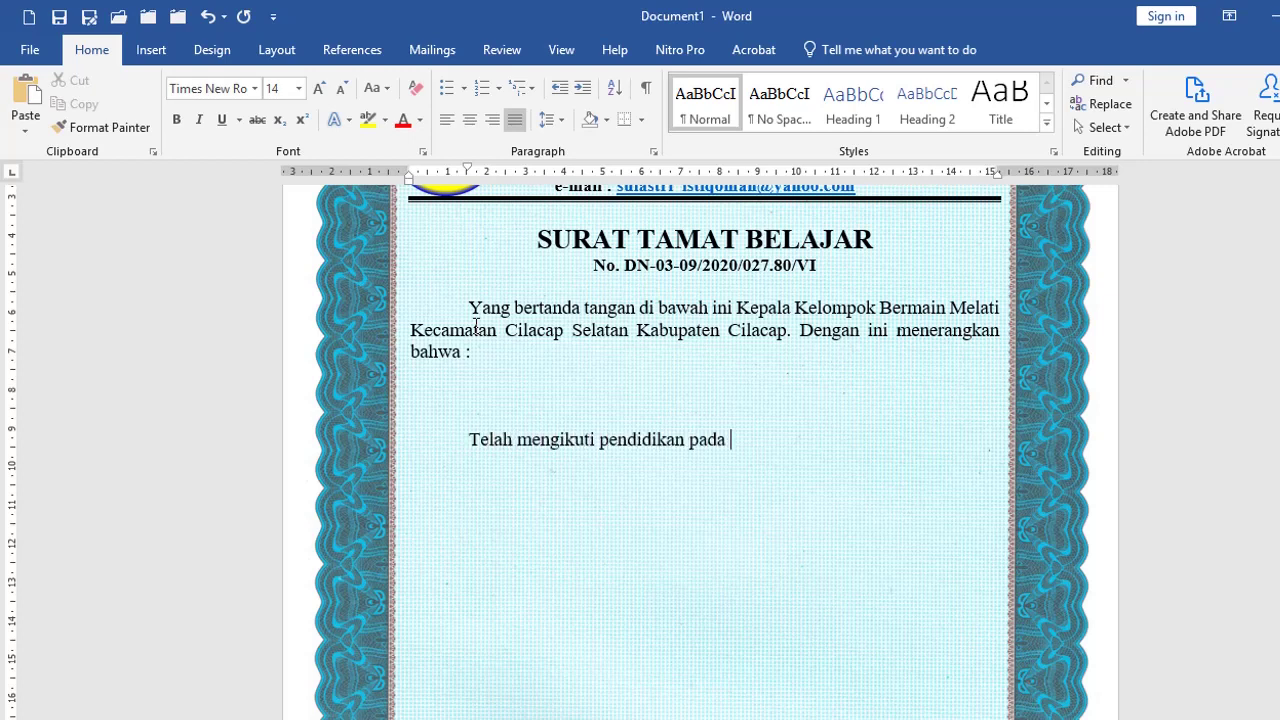
type("kelompok Usia")
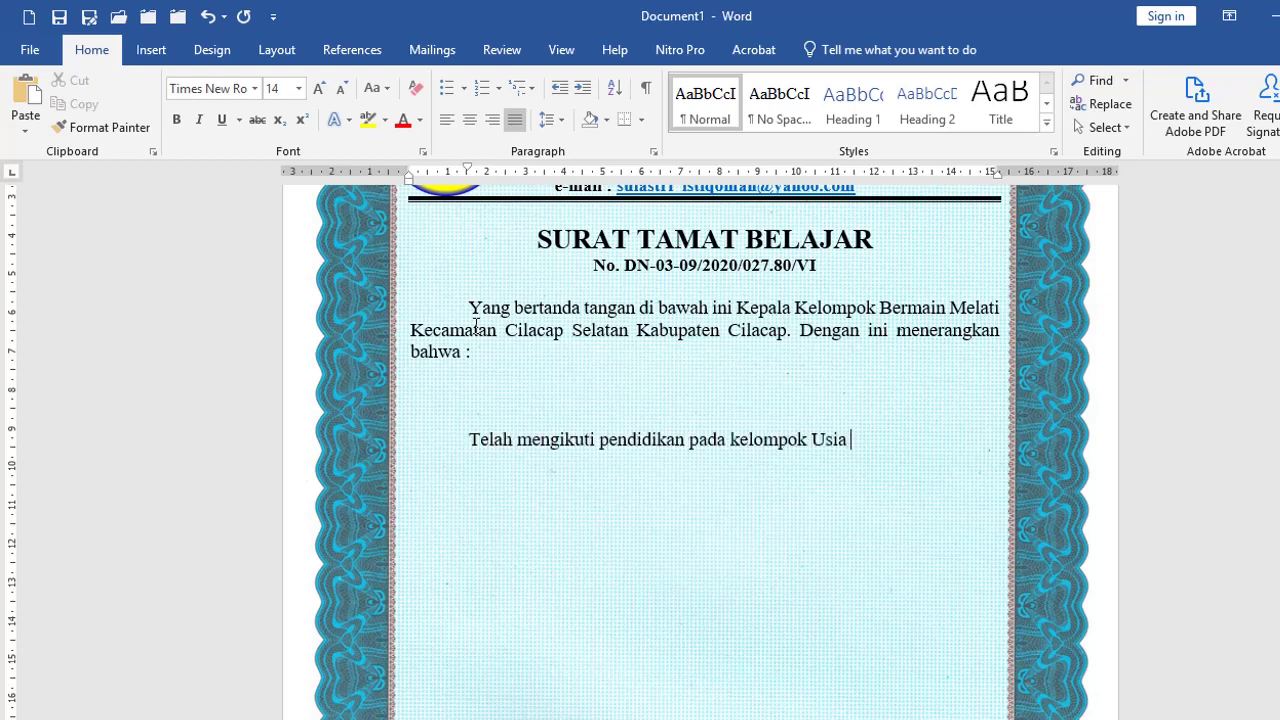
type(" (3-4) tahu")
type("n pada akhir tahun 20")
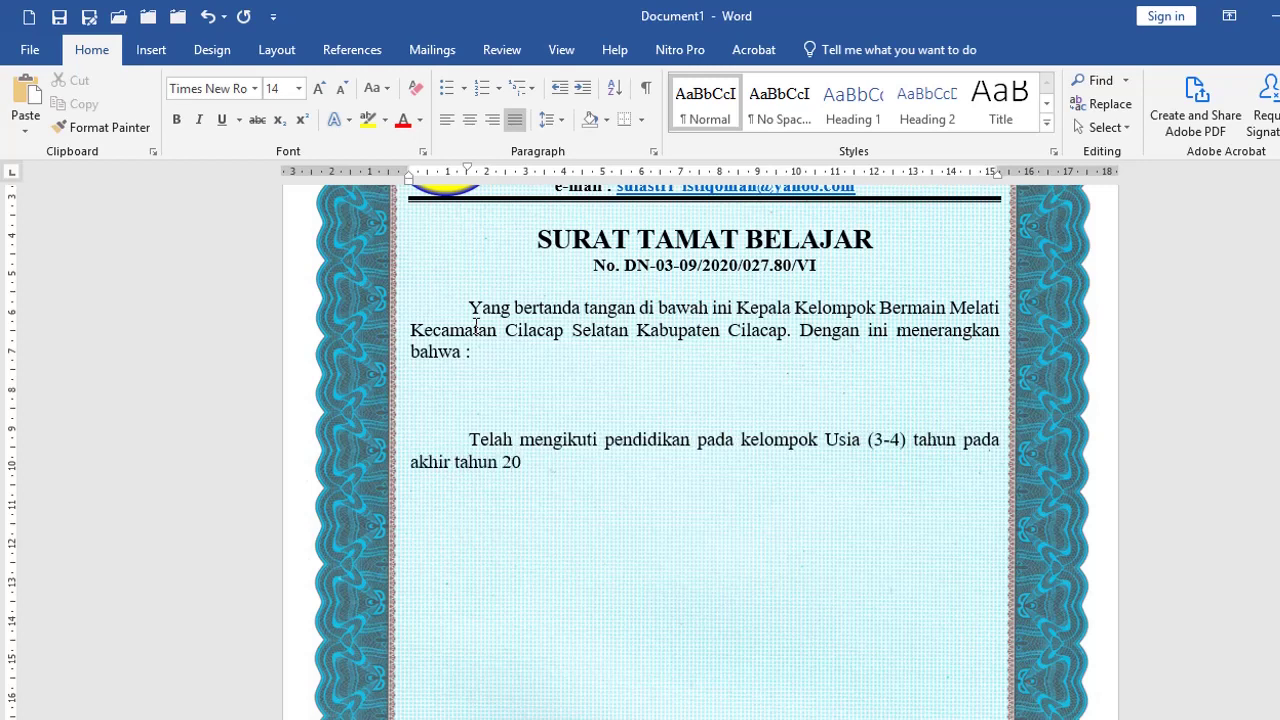
type("19/2020 dan dinya")
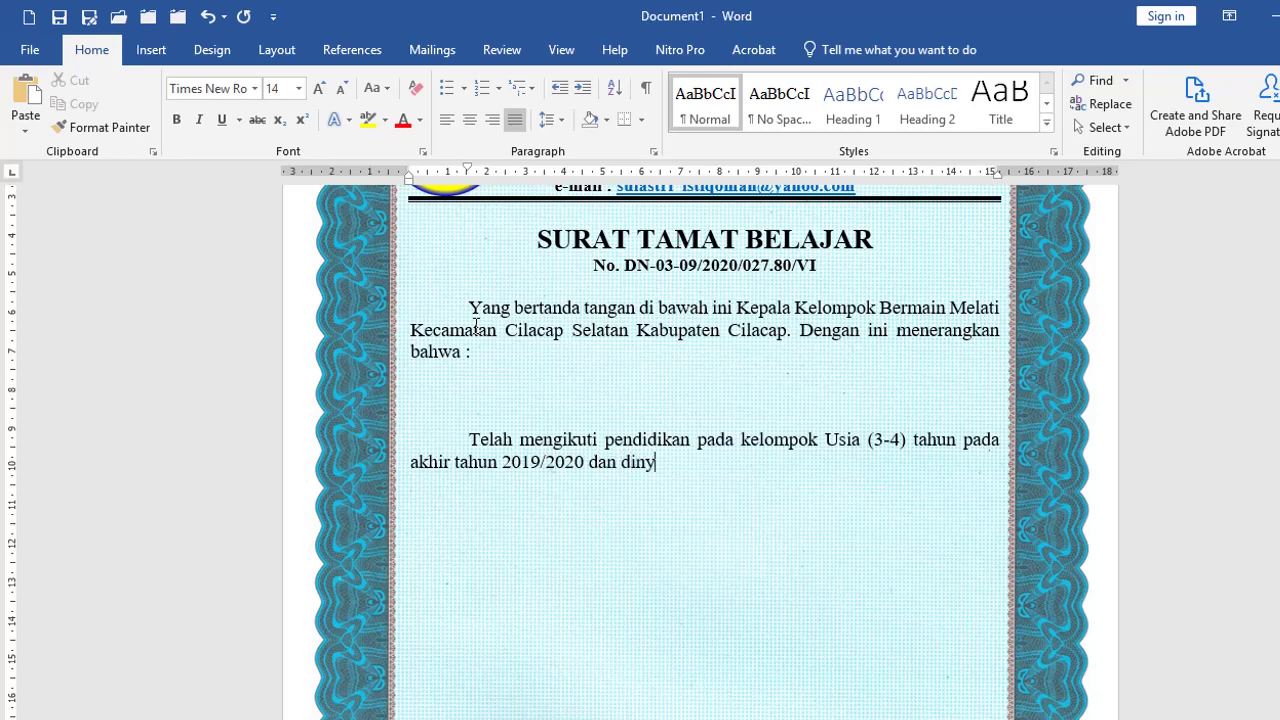
type("atakan tamat.")
key("ctrl+Left")
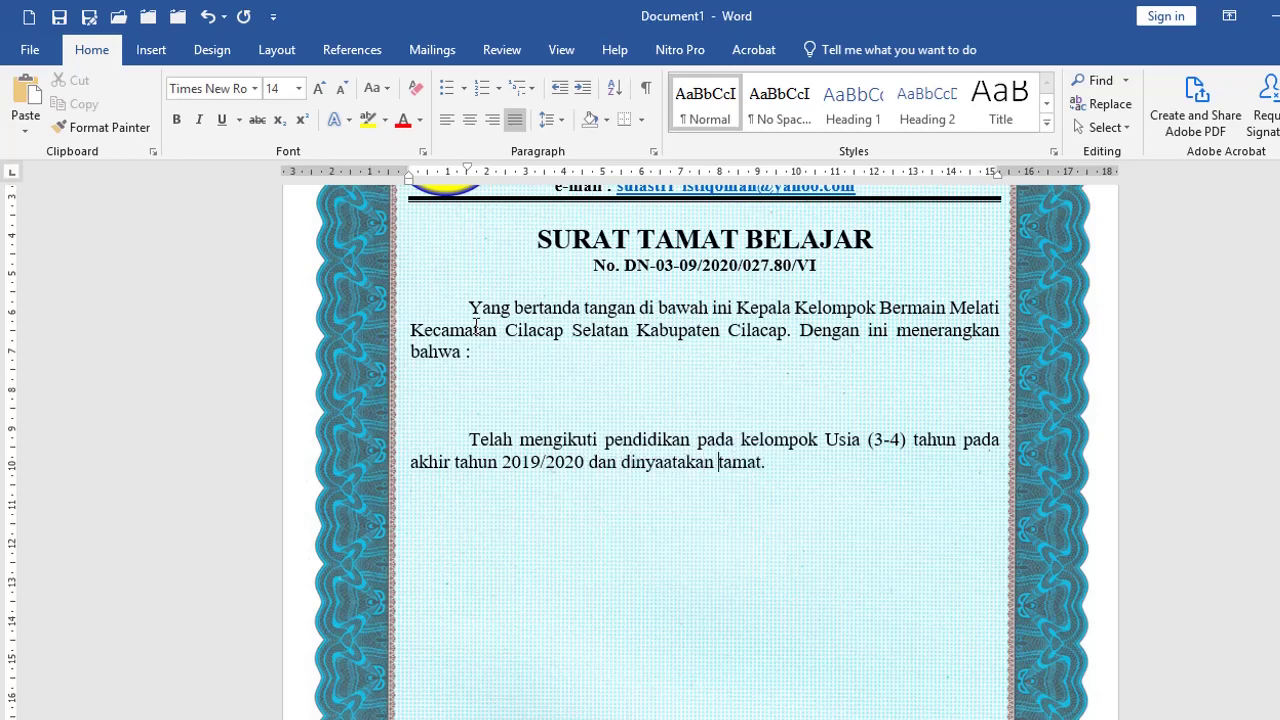
key("ctrl+shift+Right")
key("shift+F3")
key("End")
key("Return")
- Add the closing paragraph 'Demikian surat Keterangan ini dibuat agar dapat dipergunakan sebagaimana mestinya.'
type("demi")
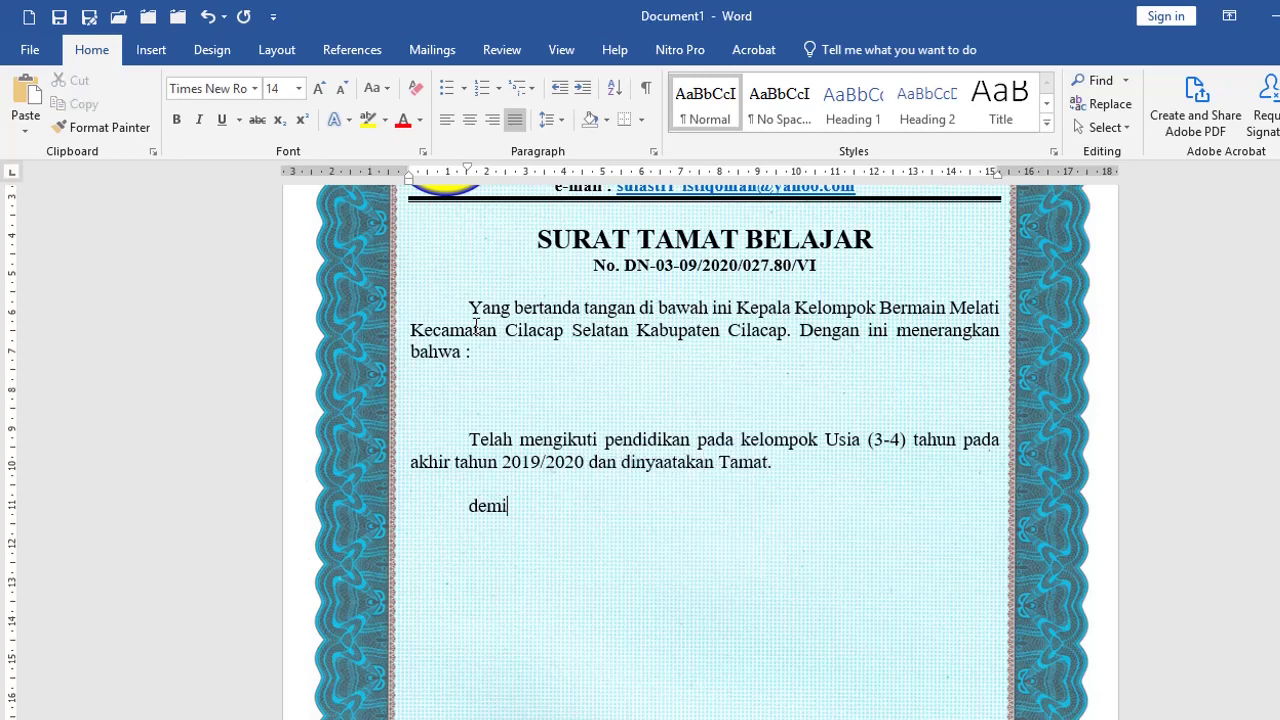
type("kian surat ak")
key("BackSpace")
key("BackSpace")
type("kE")
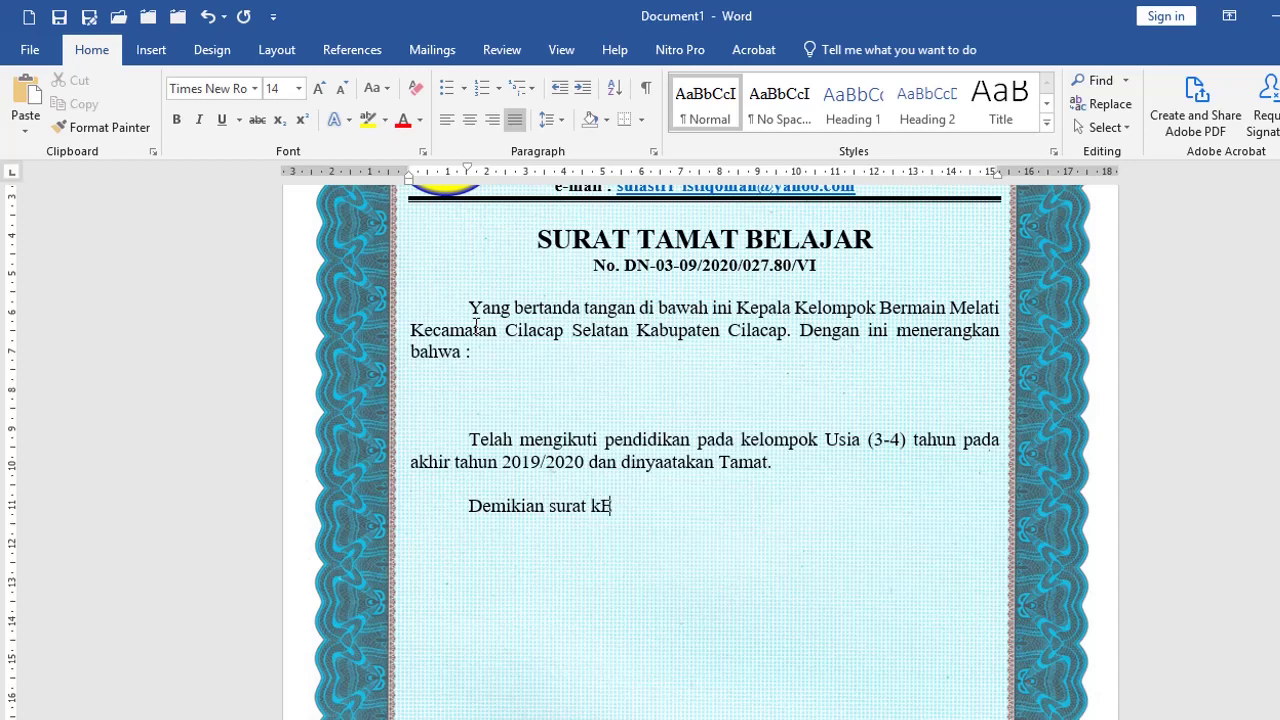
type("TERANGAN ini dibuat agar")
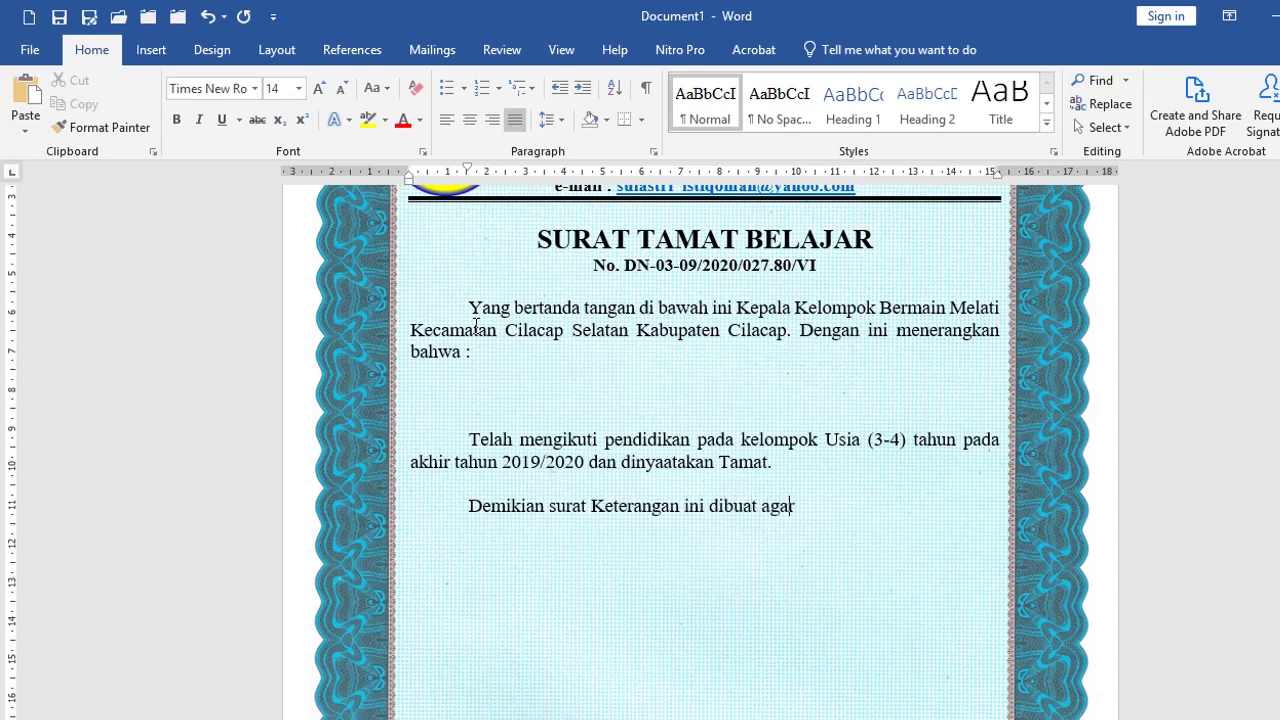
type(" dapat dipergunakan se")
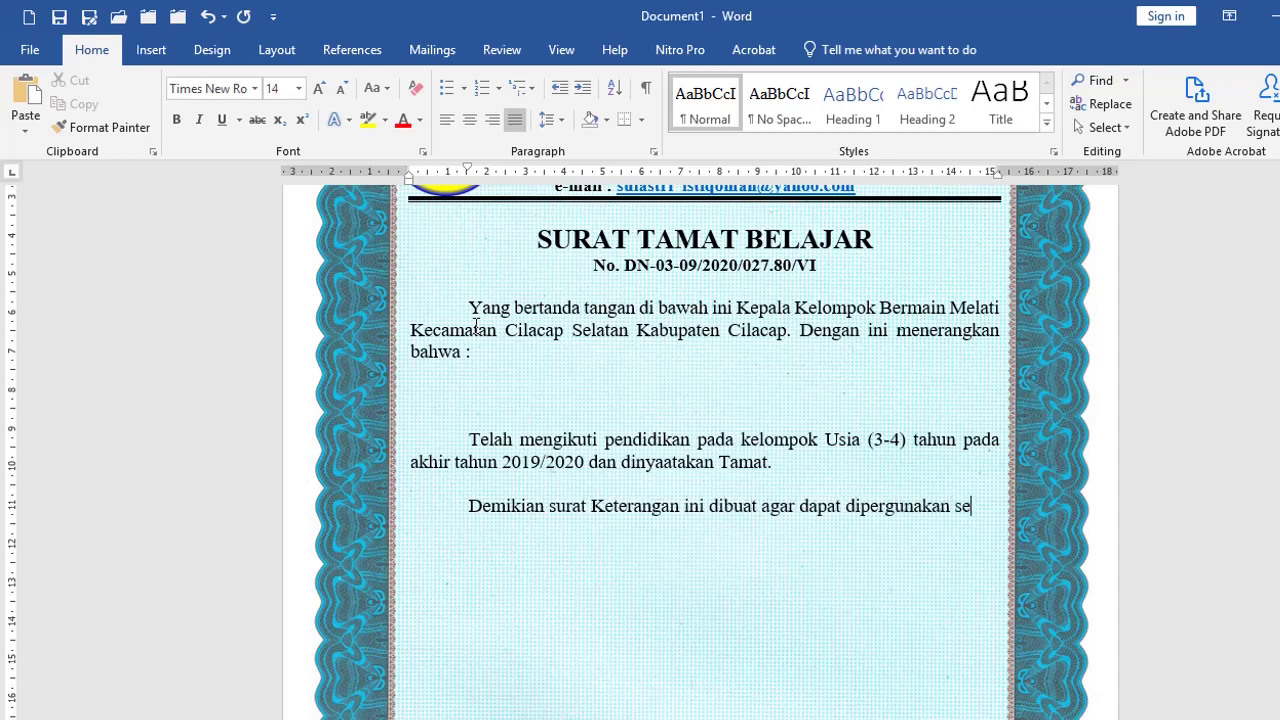
type("bagaimana mestinya.")
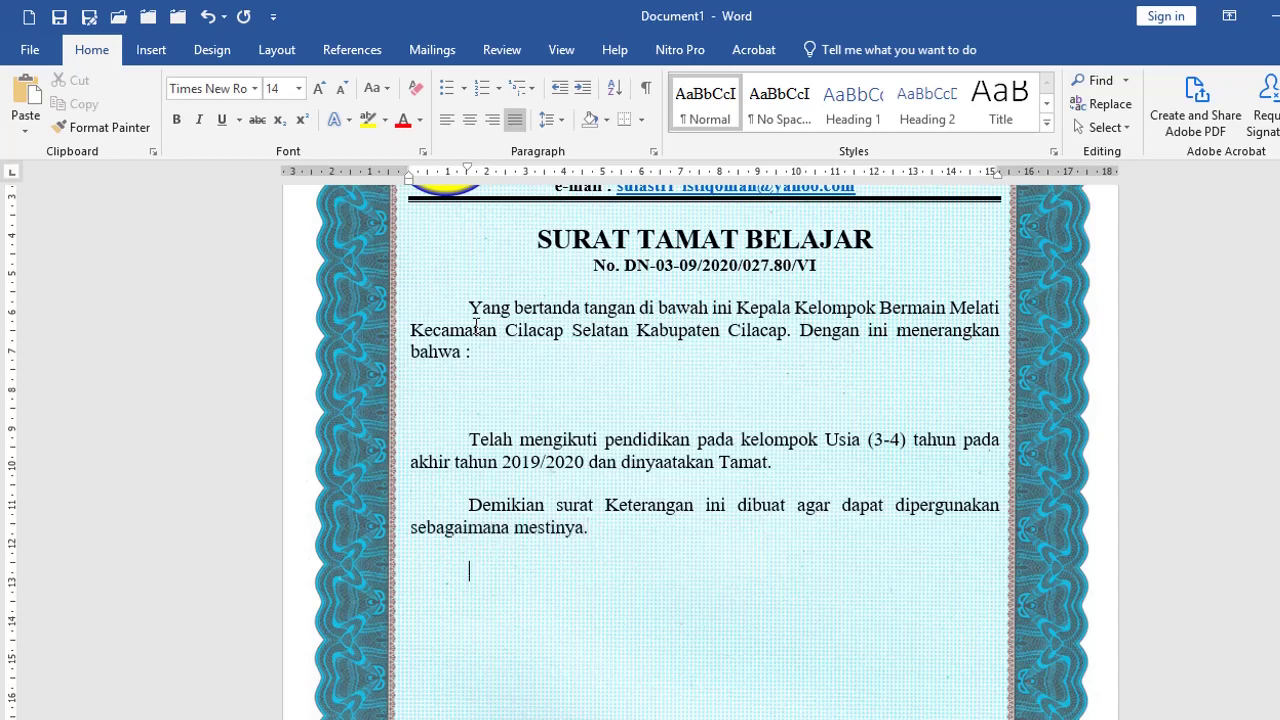
scroll(476, 326, "down", 2)
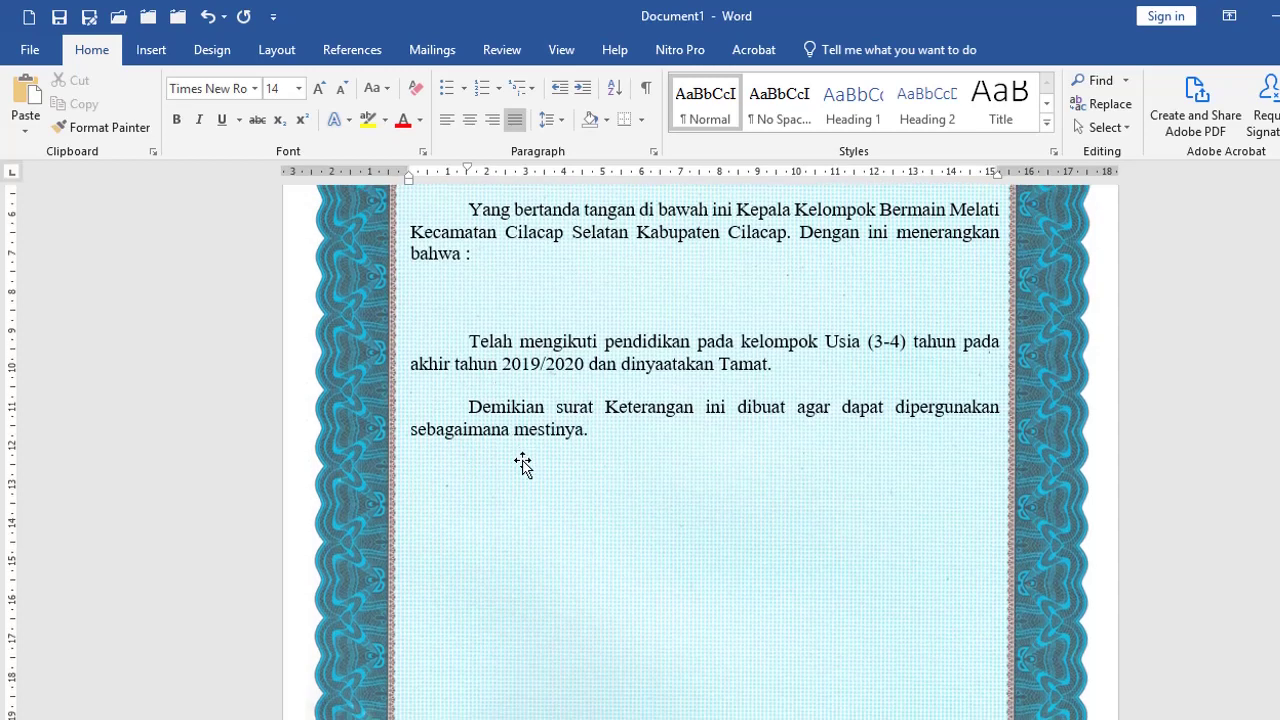
scroll(503, 449, "up", 1)
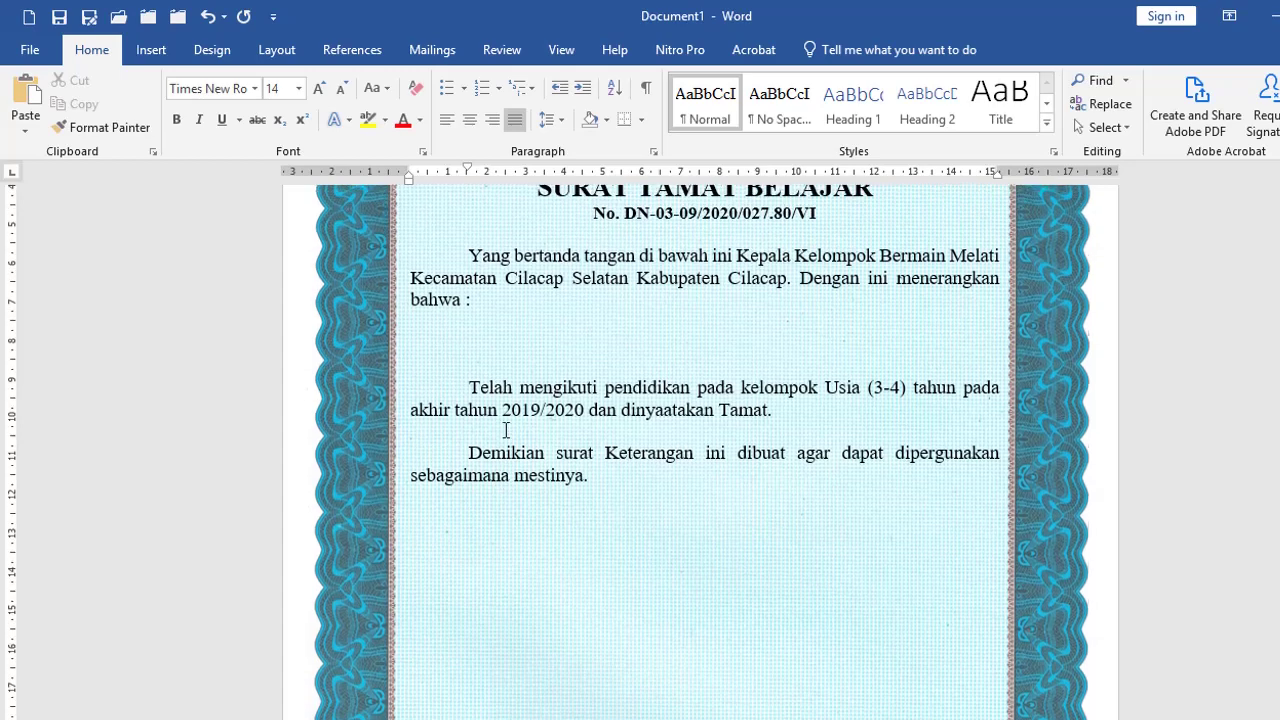
- Indent the empty line below 'bahwa :' and bring up the Insert Table grid
left_click(512, 391)
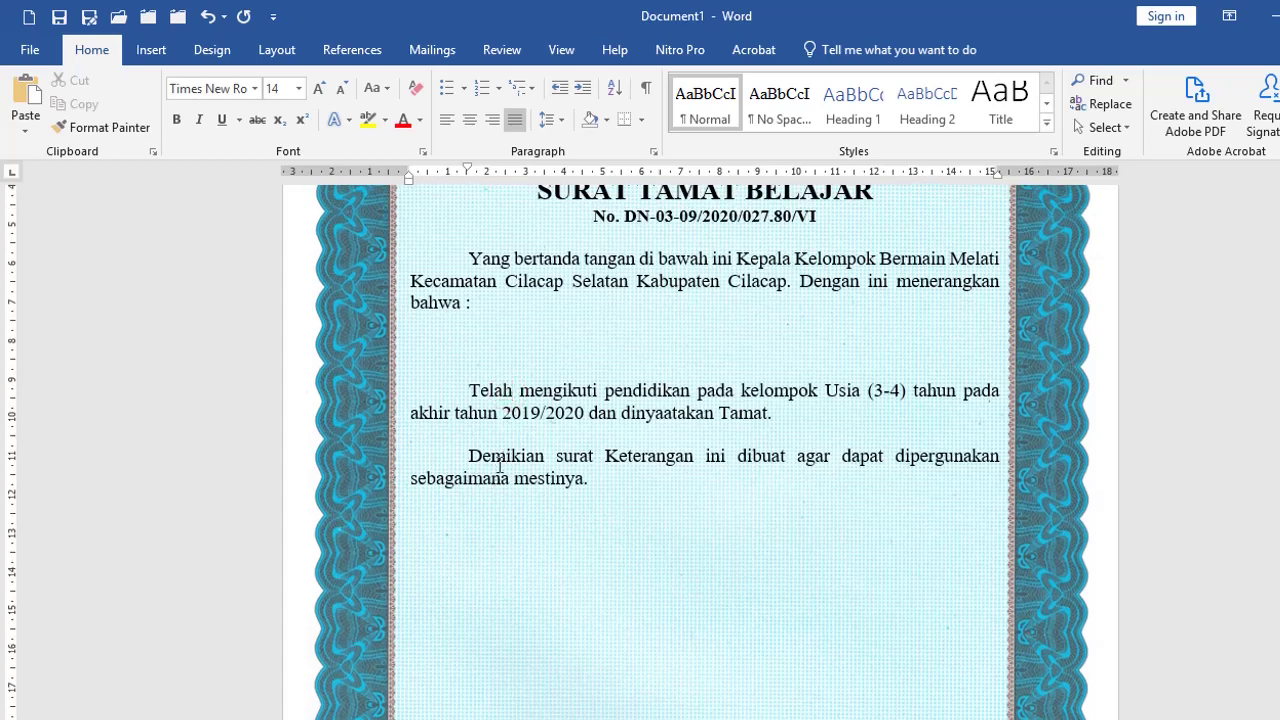
left_click(488, 391)
key("Up")
key("Up")
key("Up")
left_click_drag(409, 184, 470, 184)
left_click(157, 50)
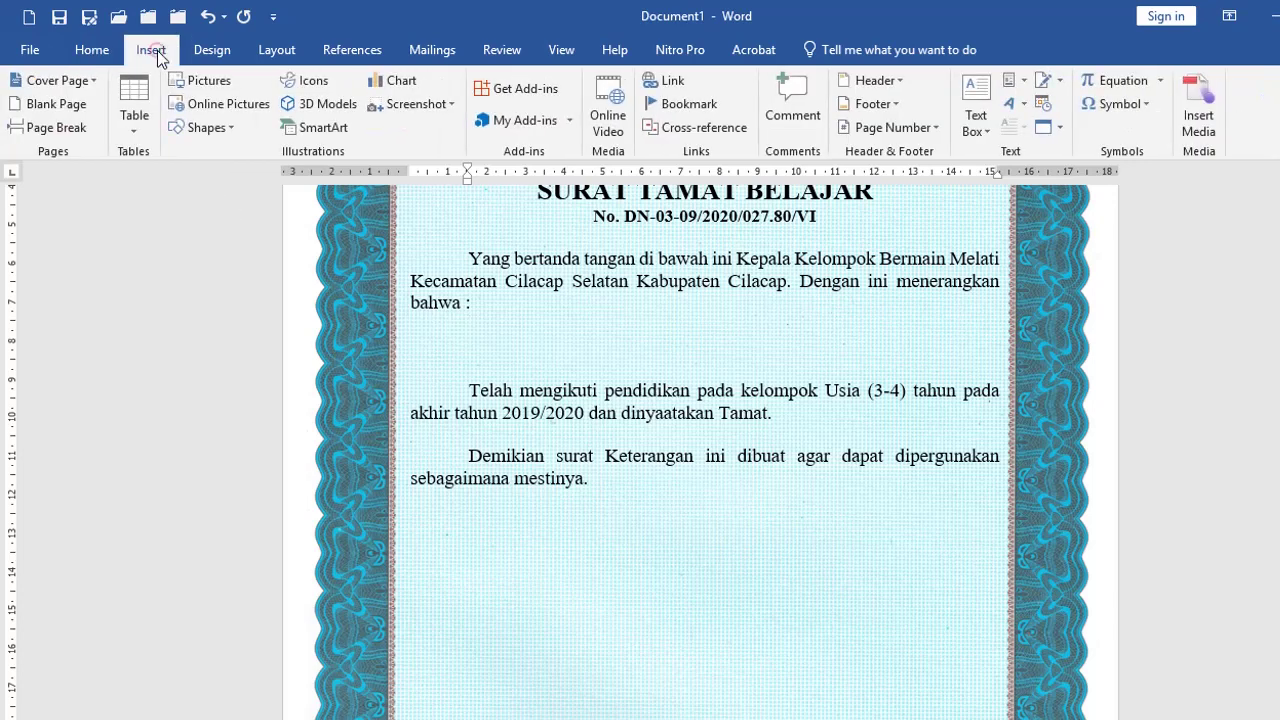
left_click(136, 118)
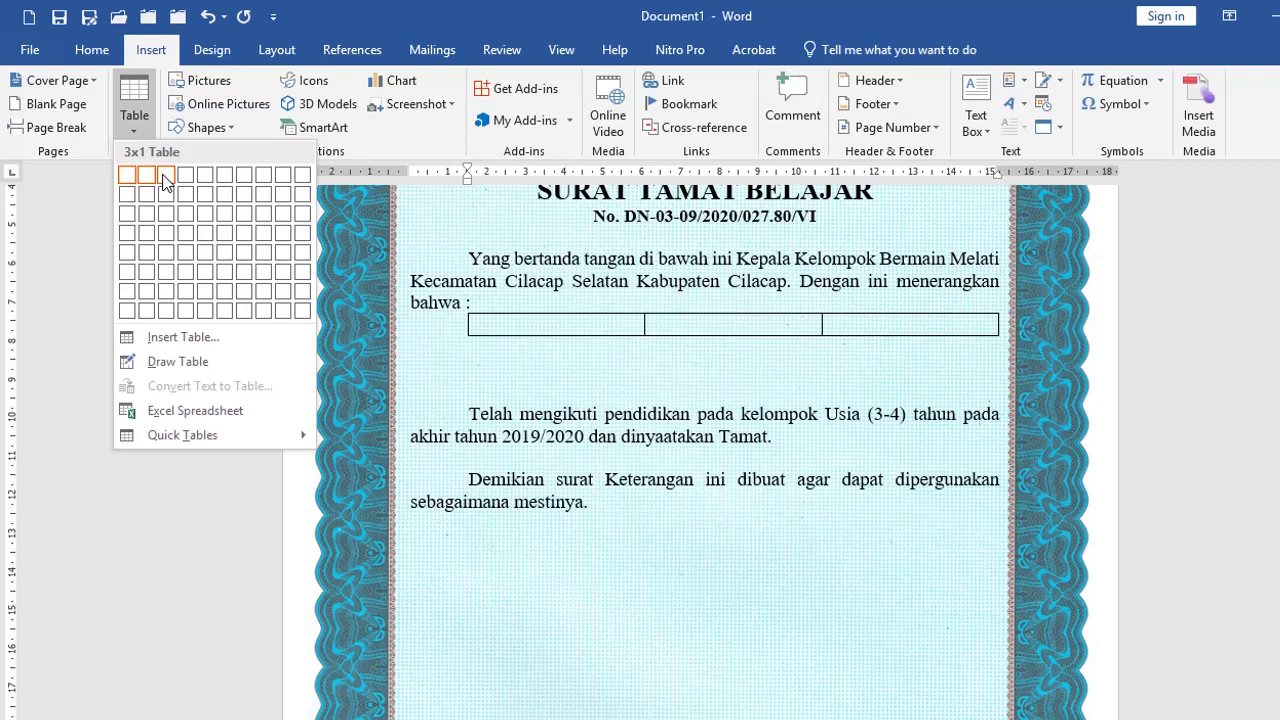
- Insert a 3x1 table, narrow its middle column, and enter labels 'Nama' and 'Tempat, tanggal lahir'
left_click(166, 177)
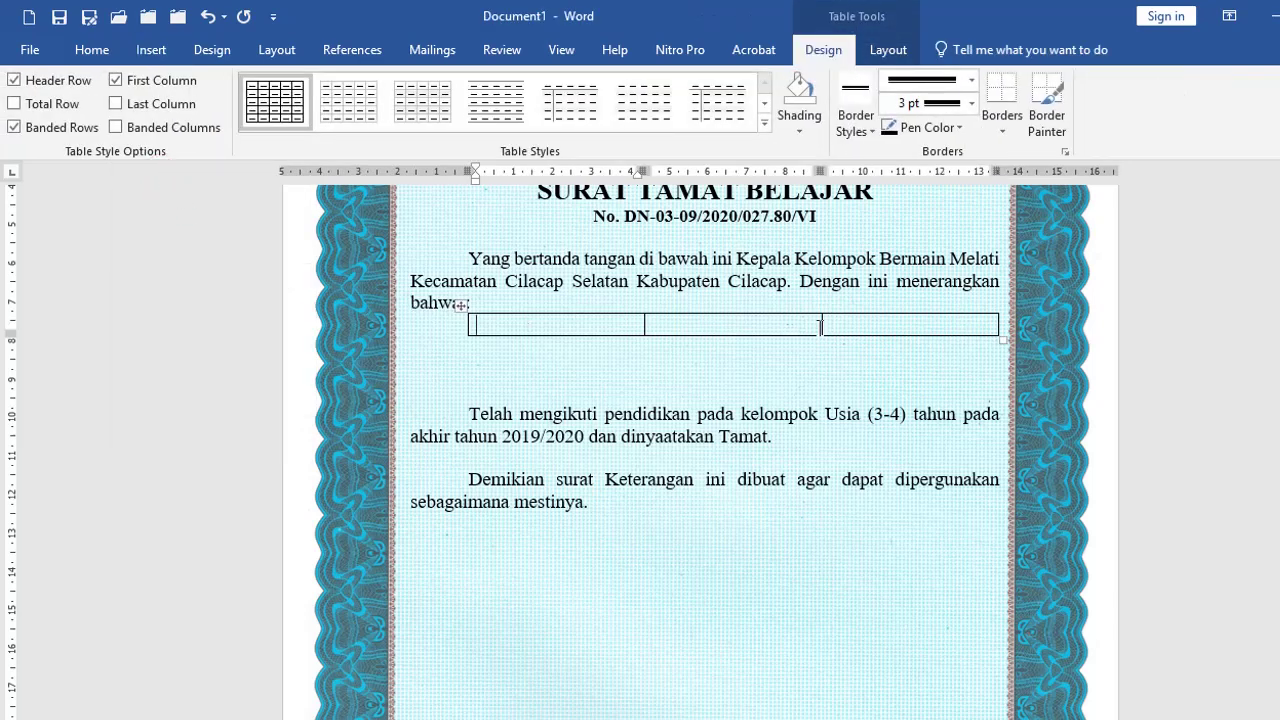
left_click_drag(822, 321, 662, 321)
type("na")
type("ma")
key("Return")
type("Tempat, ta")
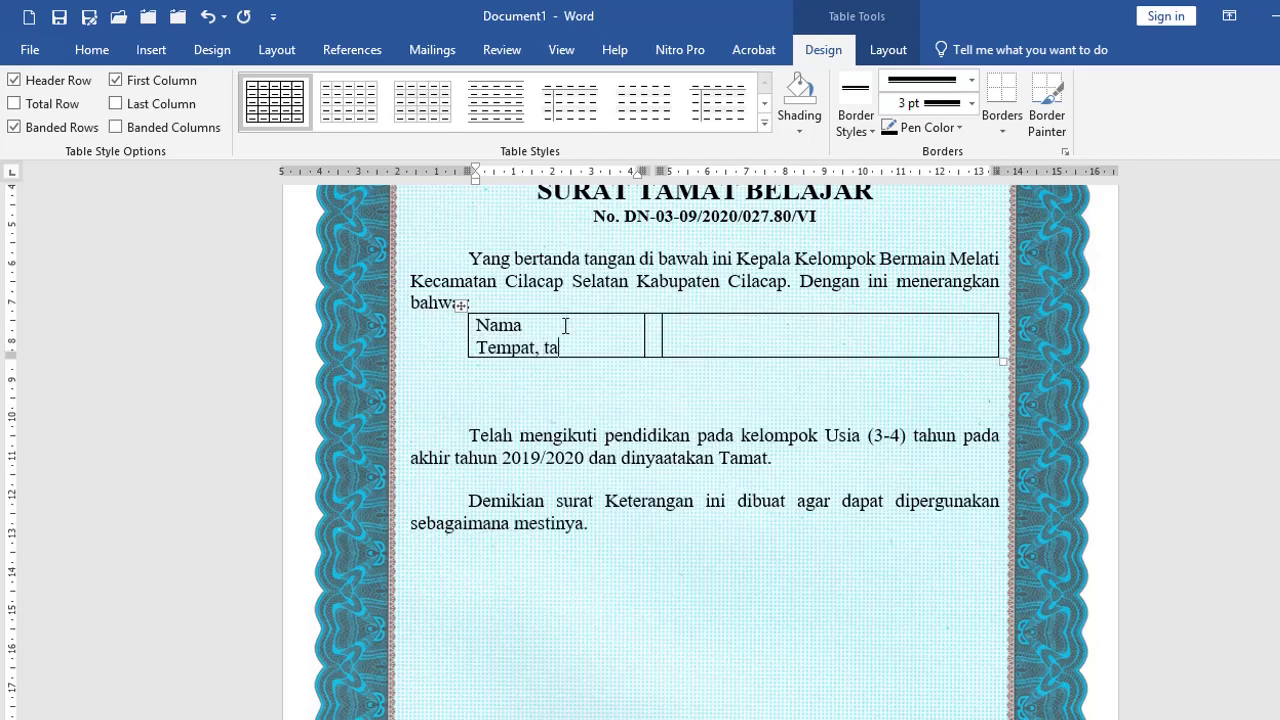
type("NGGAL A")
key("ctrl+shift+Left")
key("ctrl+shift+Left")
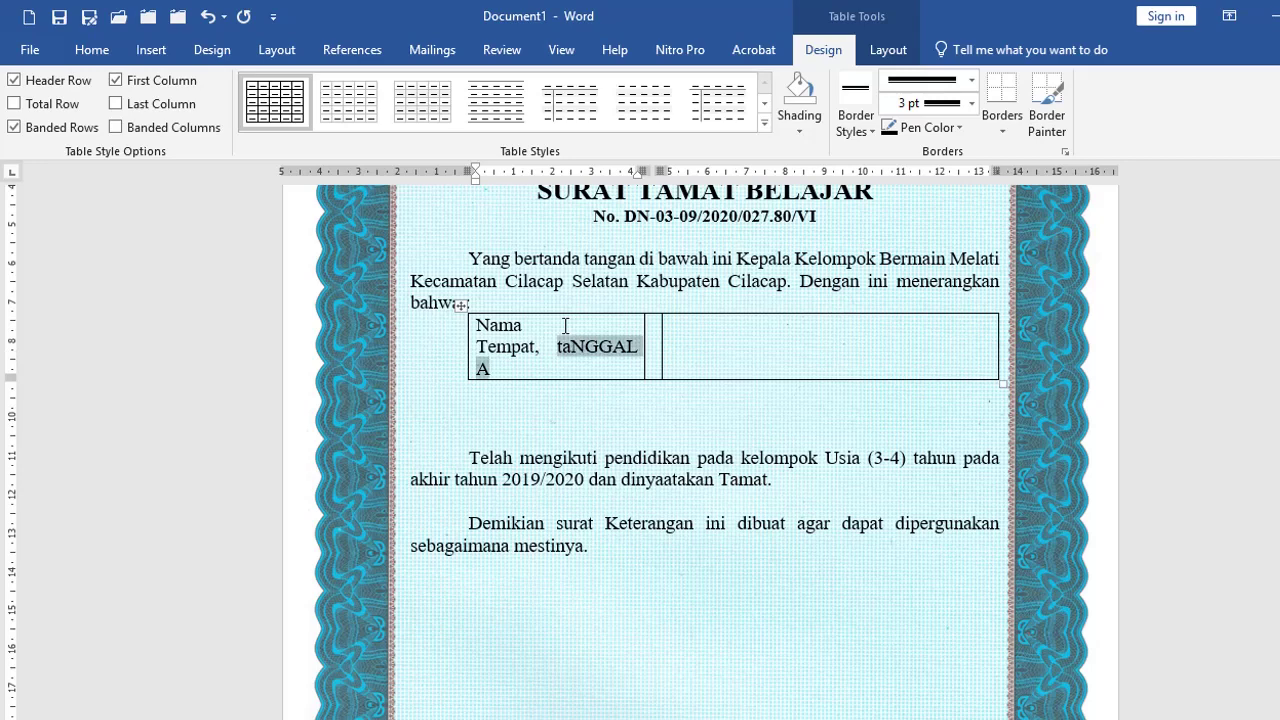
type("TANGGAL")
key("ctrl+shift+Left")
type("tang")
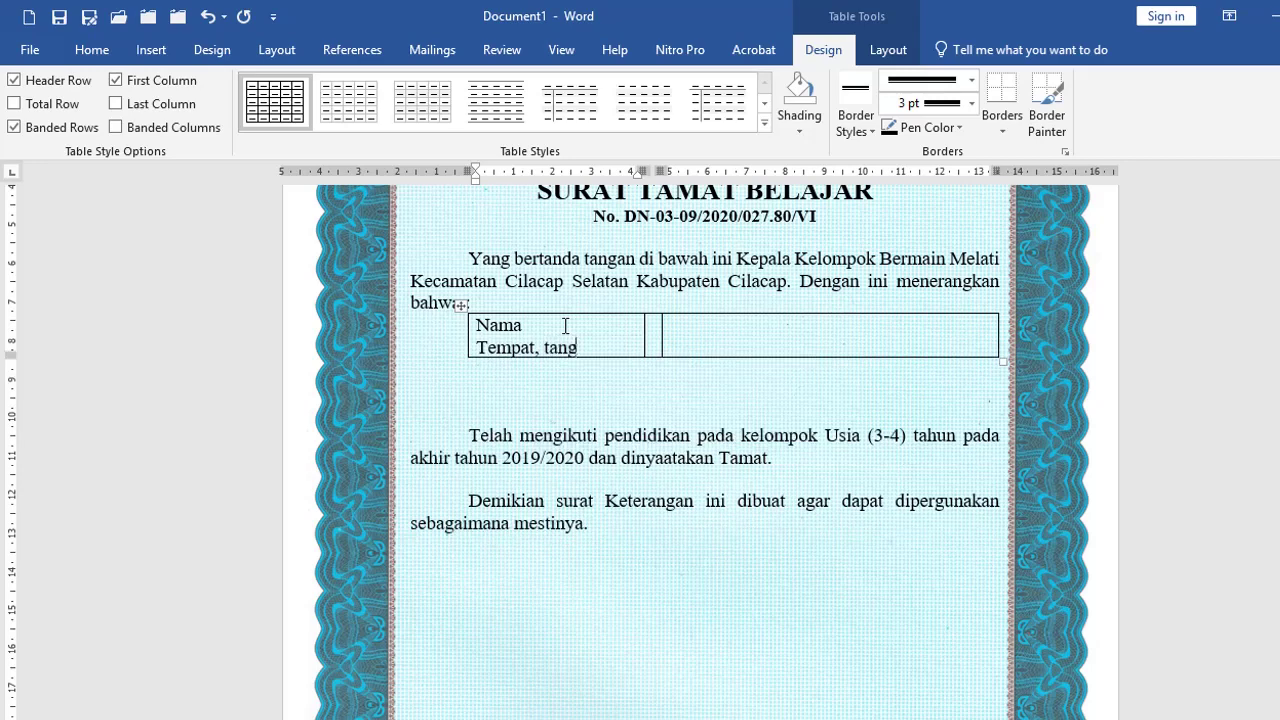
type("gal lahir")
key("Return")
- Add labels 'Nama Orang tua' and 'Nomor Induk', with colons in the second column
type("Nama Orang")
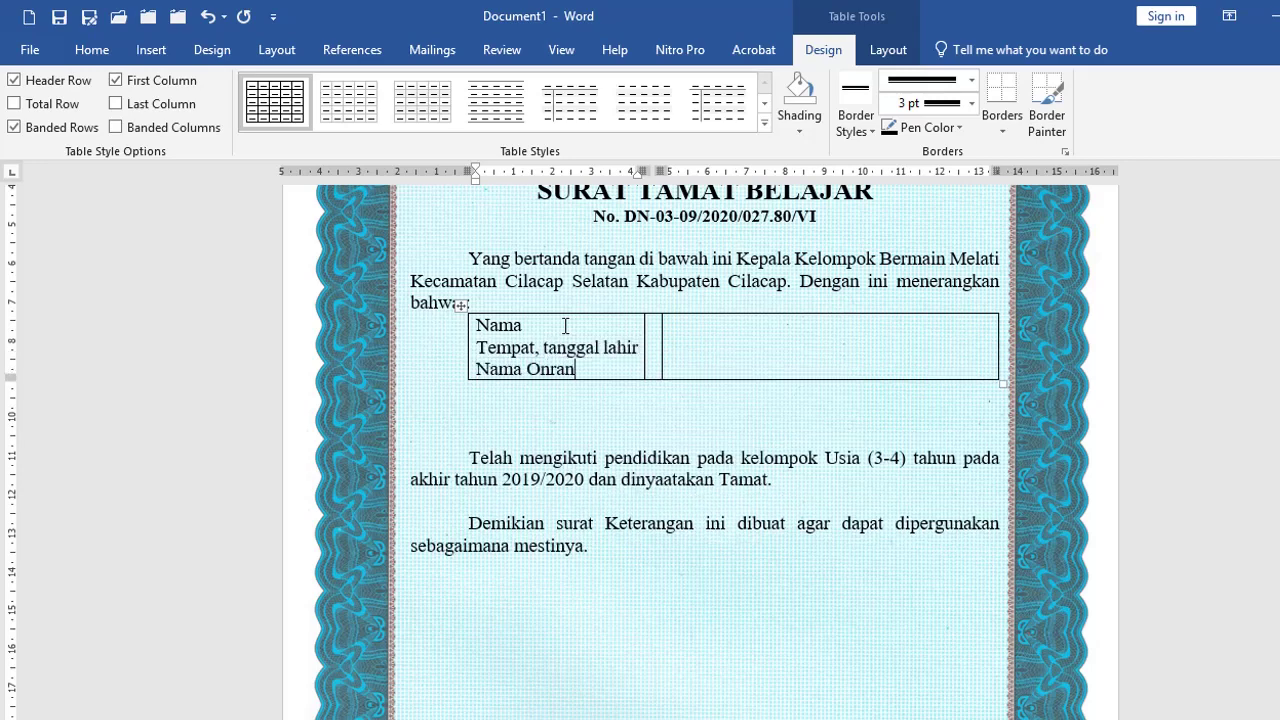
key("BackSpace")
key("BackSpace")
key("BackSpace")
type("ang tua")
key("Return")
type("Nomor")
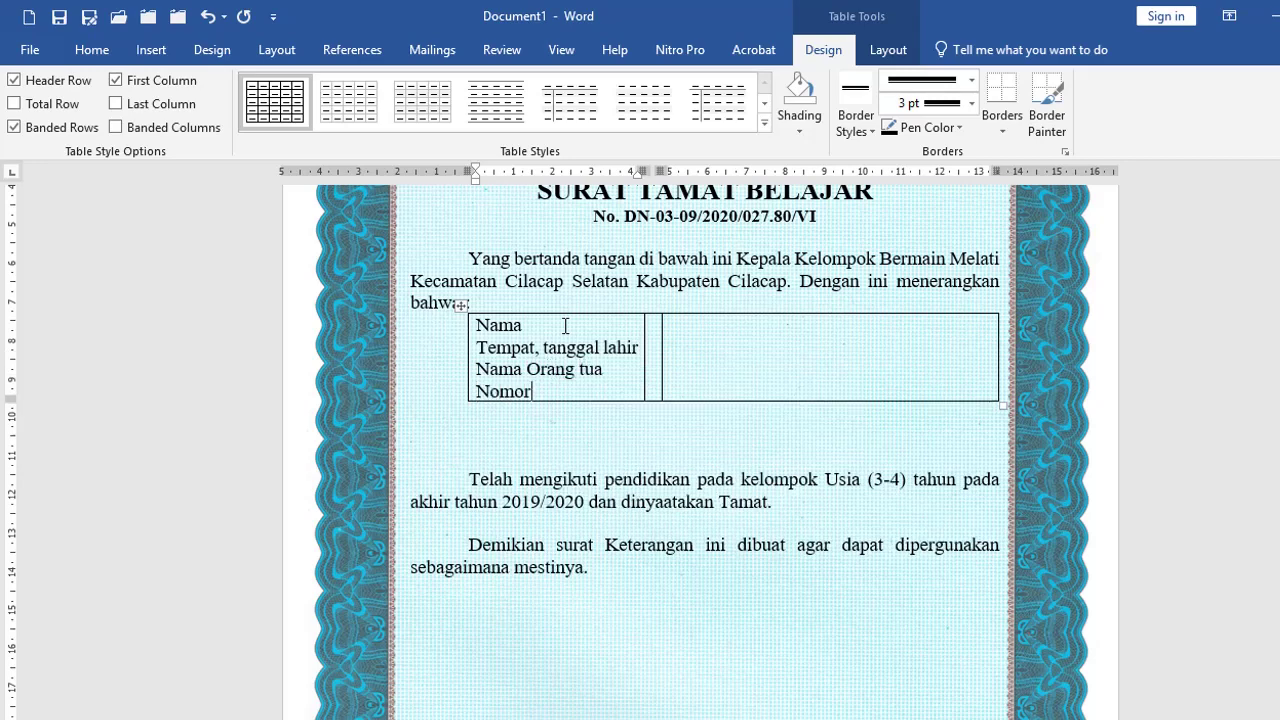
type(" Induk")
key("Tab")
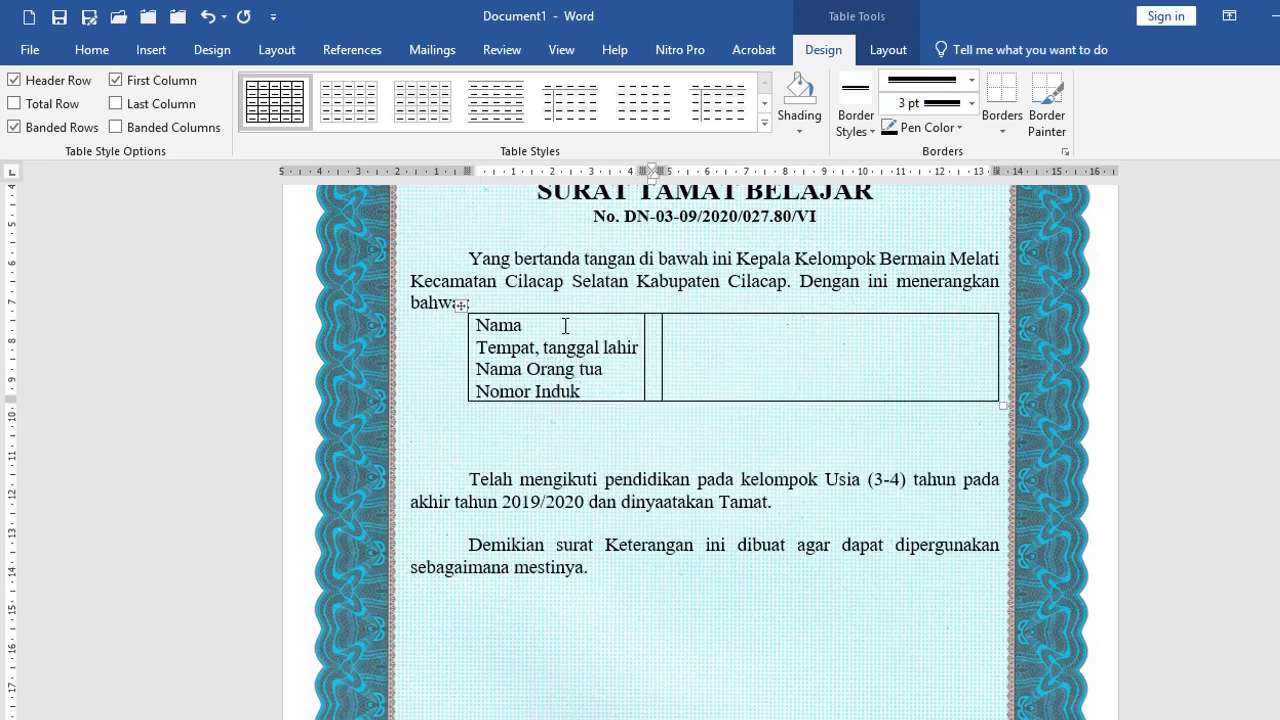
type(":")
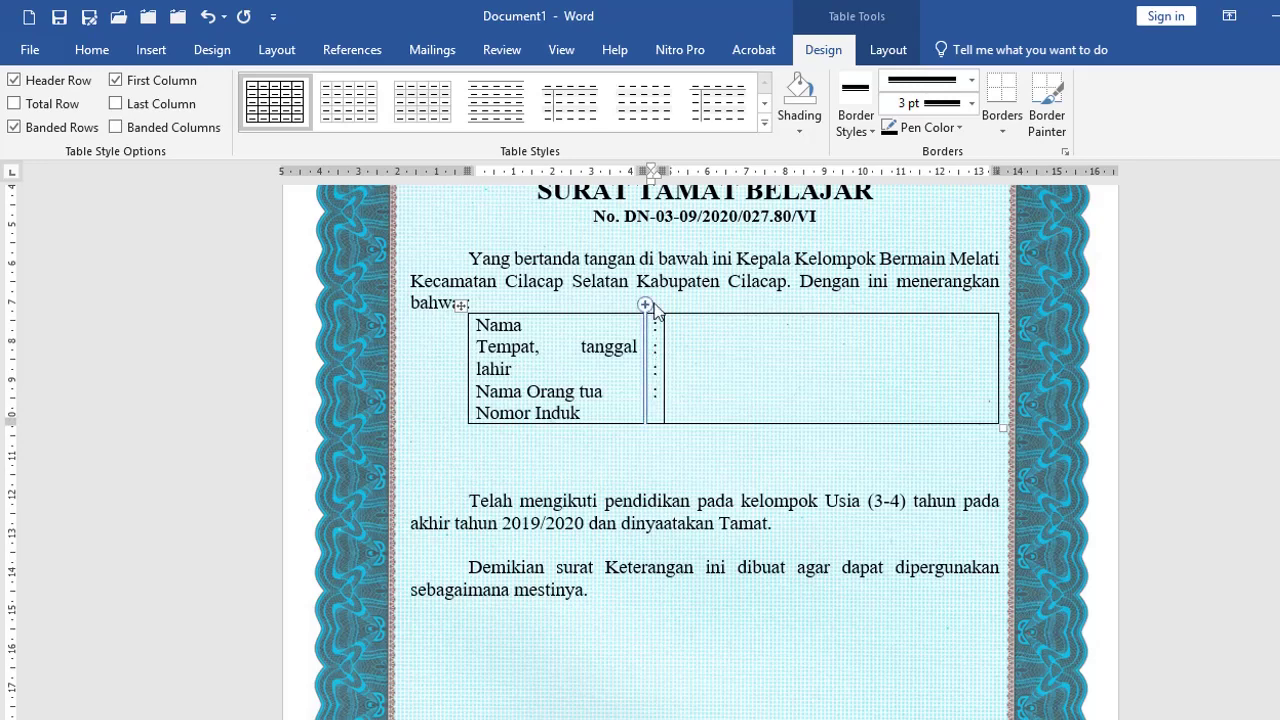
- Narrow the table's right edge and widen the first column so labels fit on one line
left_click_drag(997, 171, 952, 171)
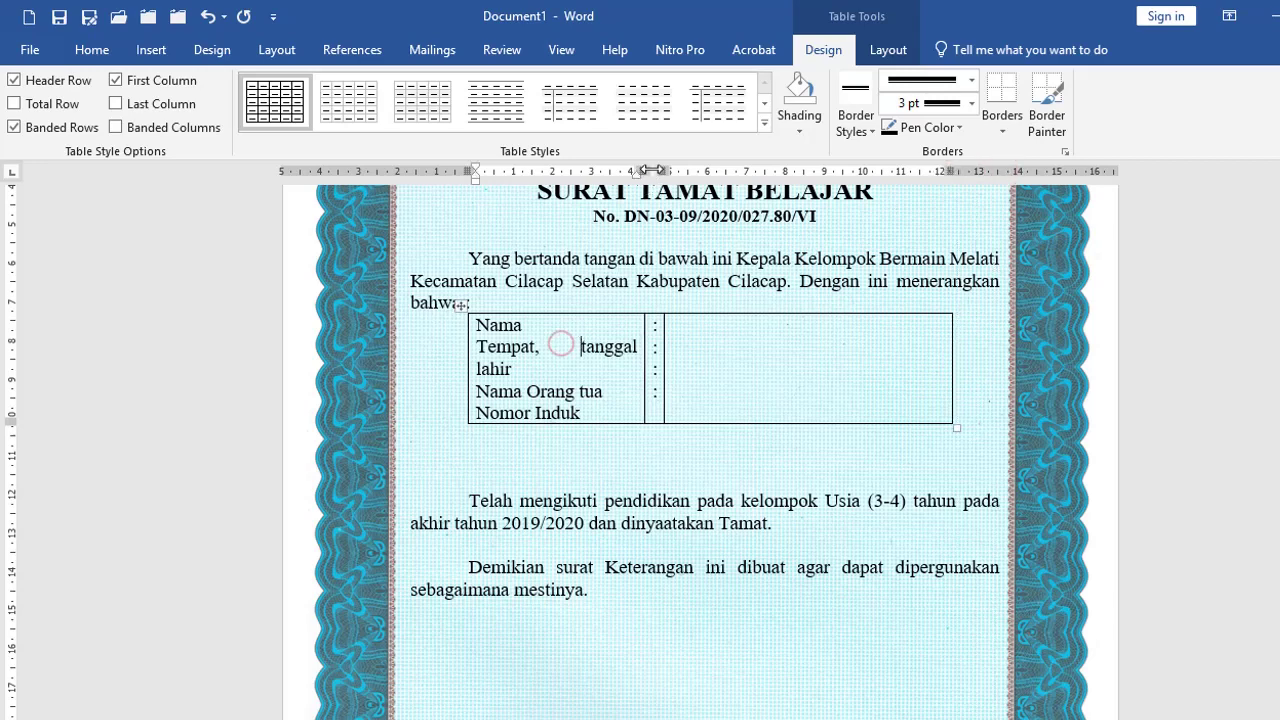
left_click_drag(642, 170, 648, 168)
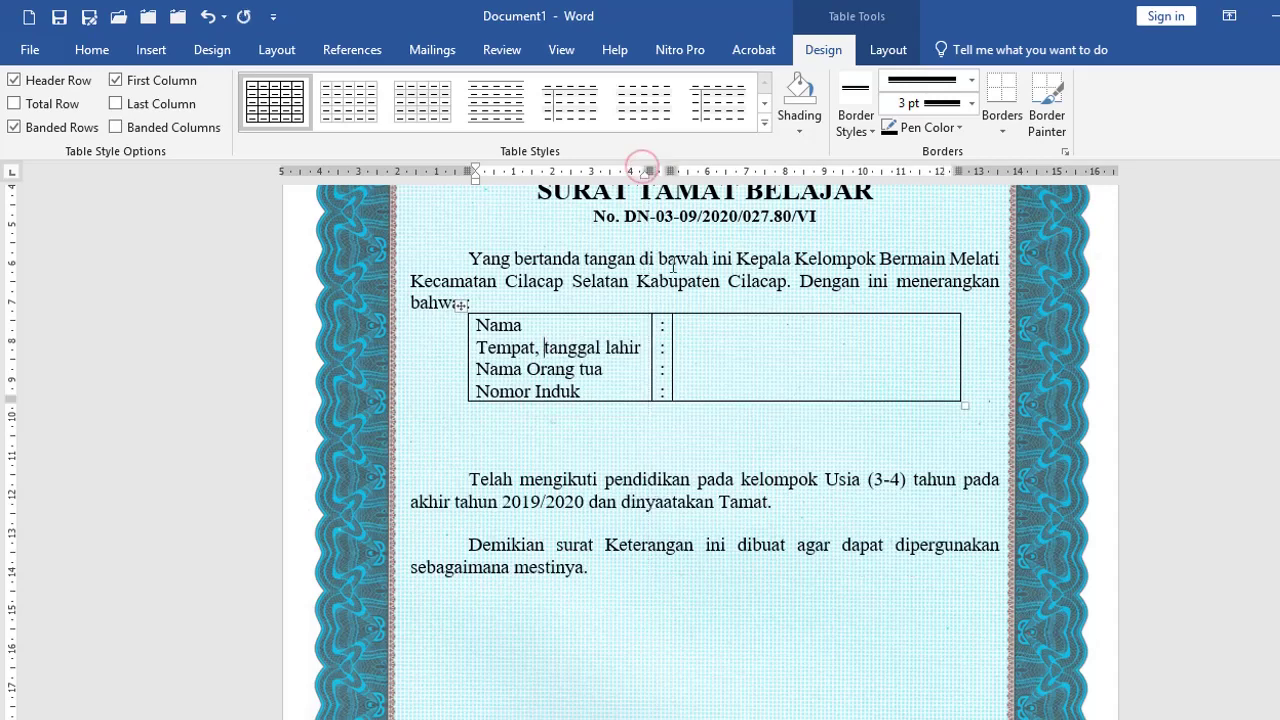
left_click(693, 334)
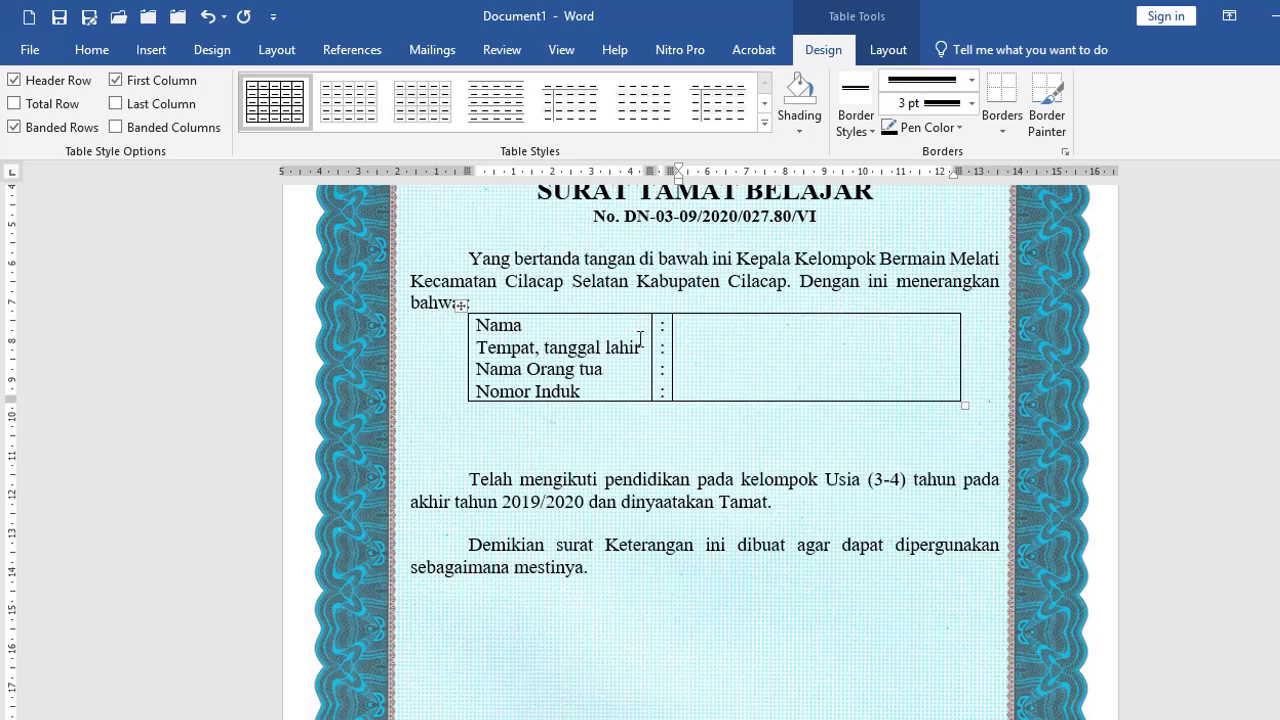
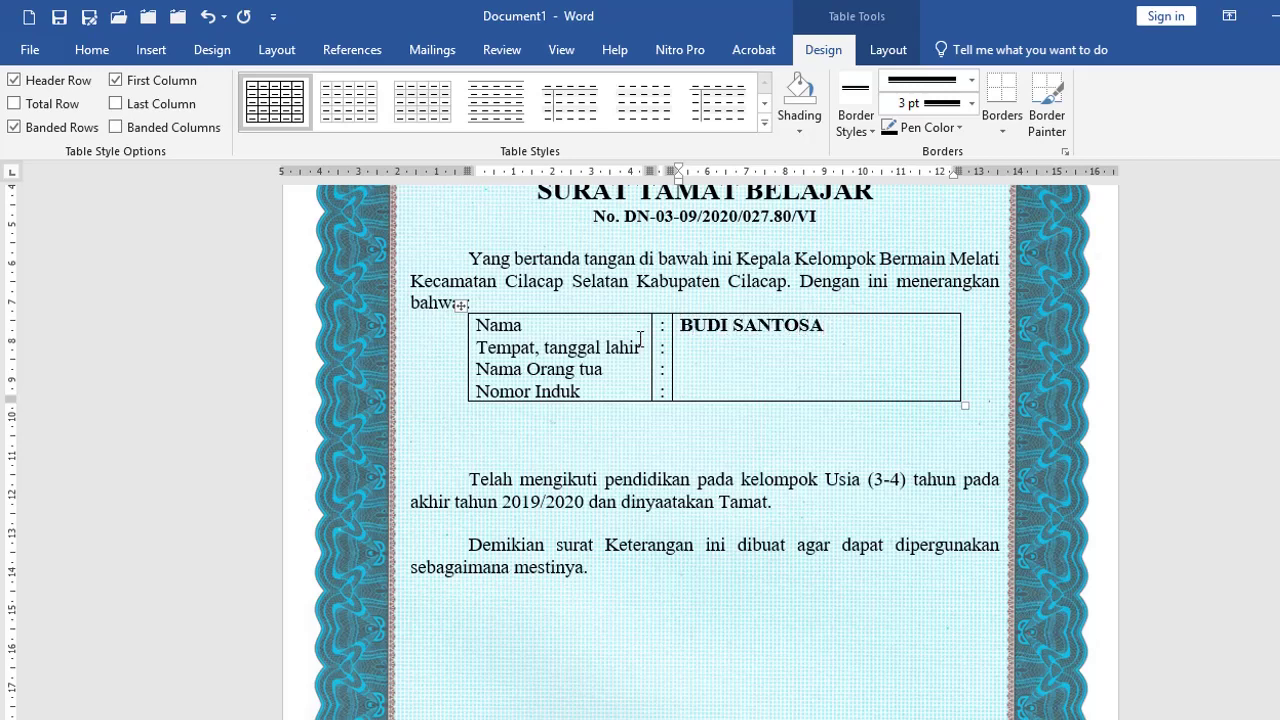
- Enter the student's name, 'Banyumas, 14 Juli 2016', the parent's name and the student number
key("Down")
type("bANYU")
type("MAS, 1")
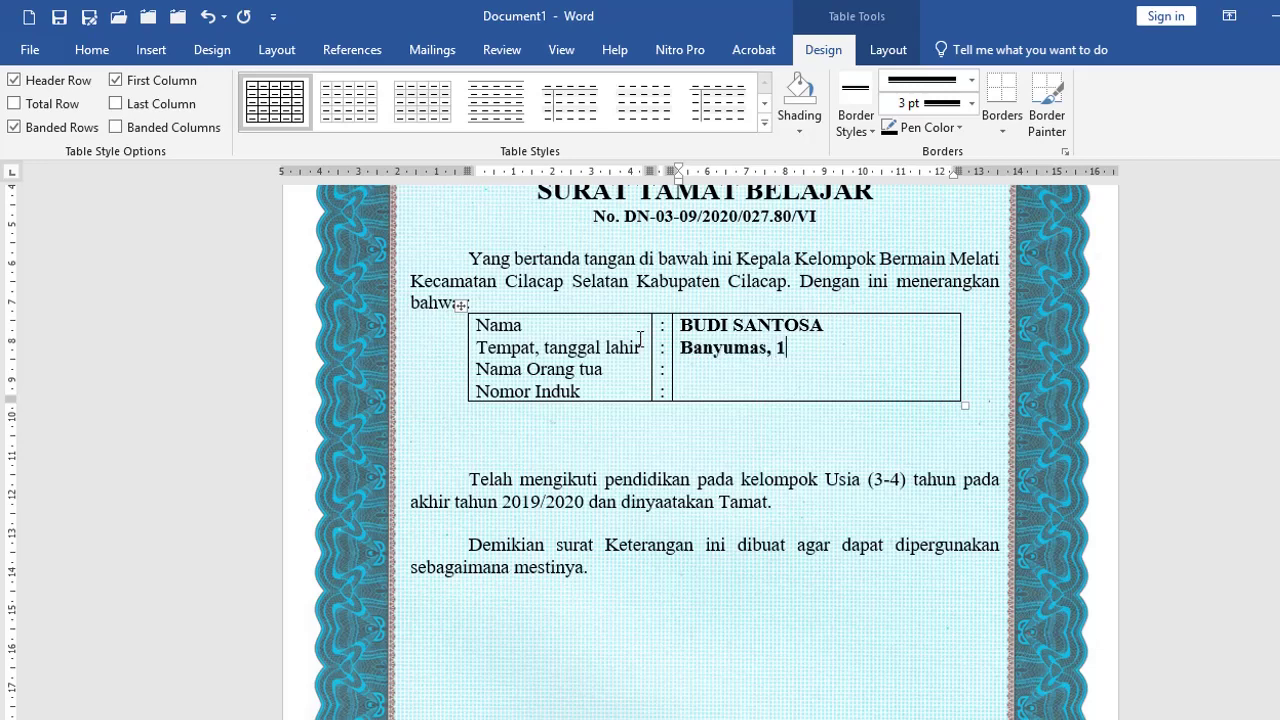
type("4 Juli 2")
type("0")
type("1")
type("6")
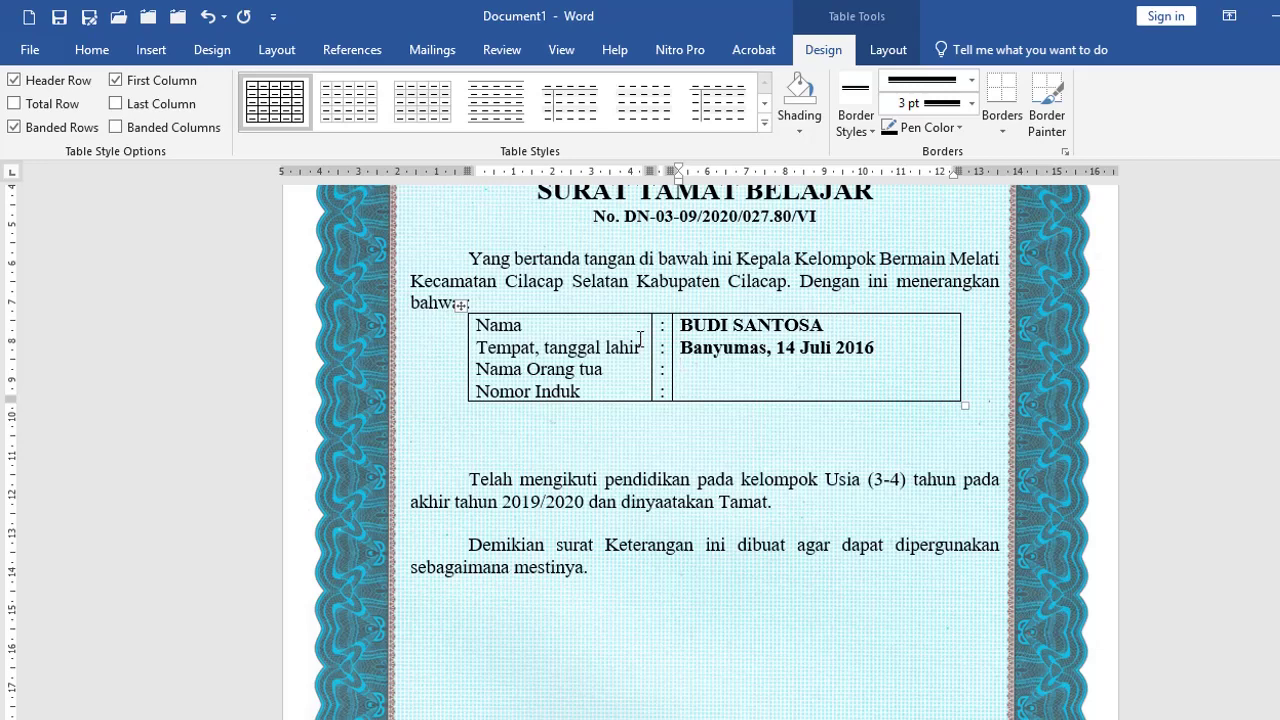
type("B")
key("BackSpace")
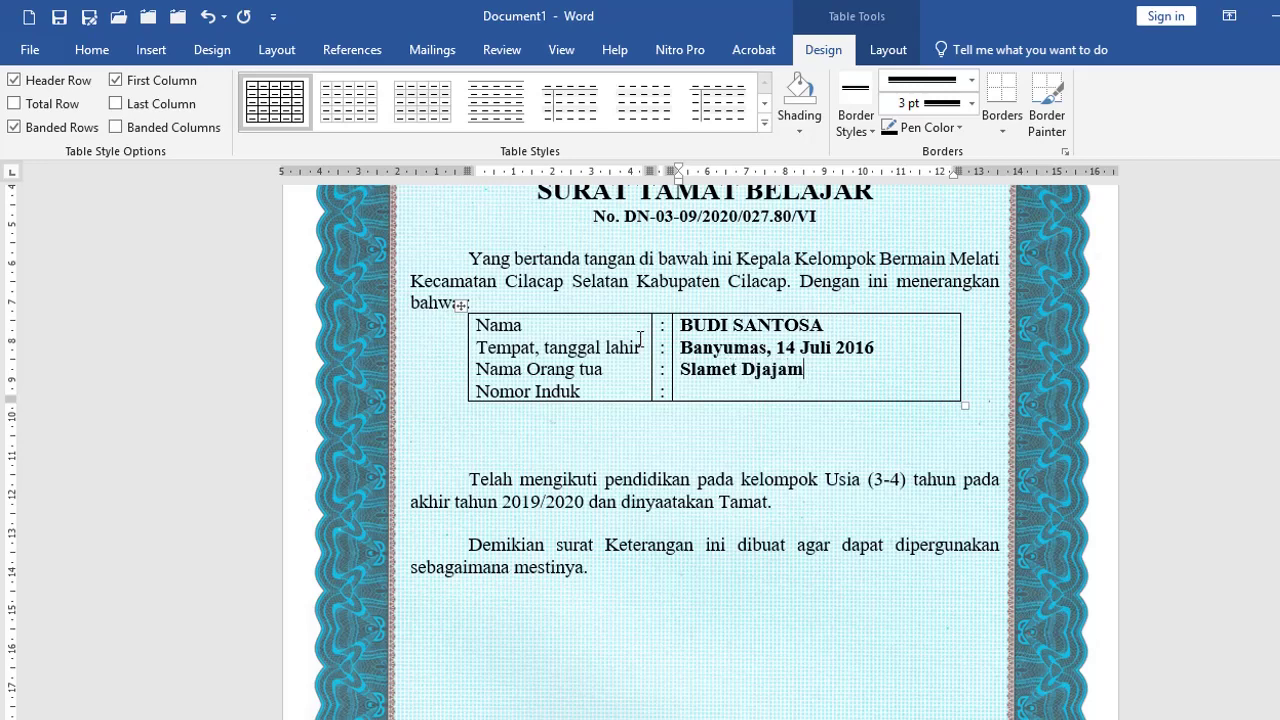
key("Down")
type("1")
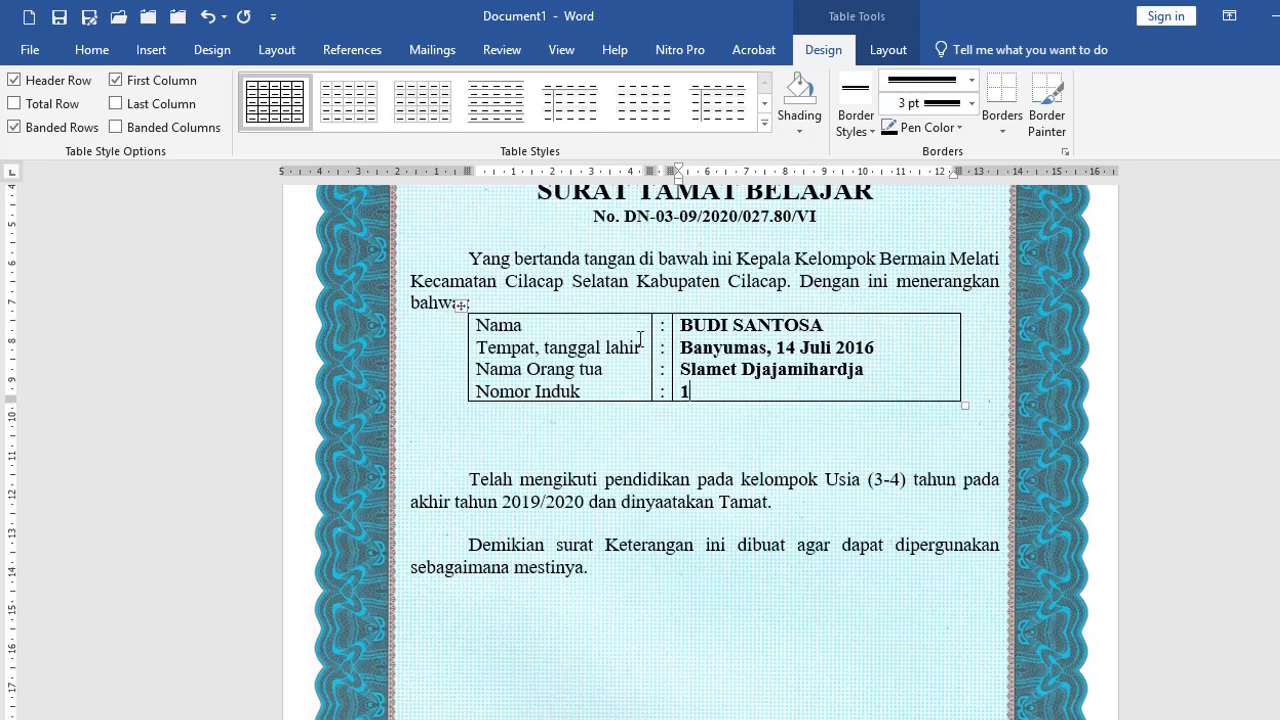
type("7.1")
type("40")
- Remove bold from the birthplace, parent's name and student number values
left_click_drag(686, 350, 755, 385)
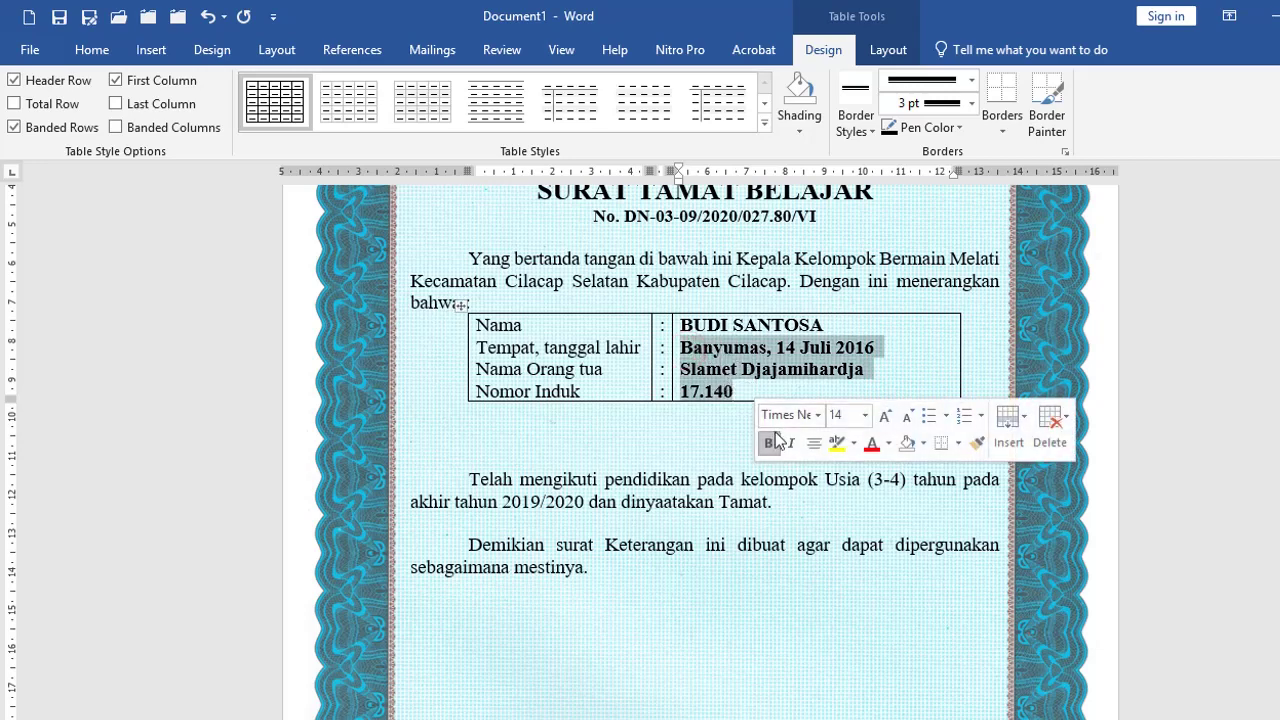
left_click(768, 442)
left_click(719, 369)
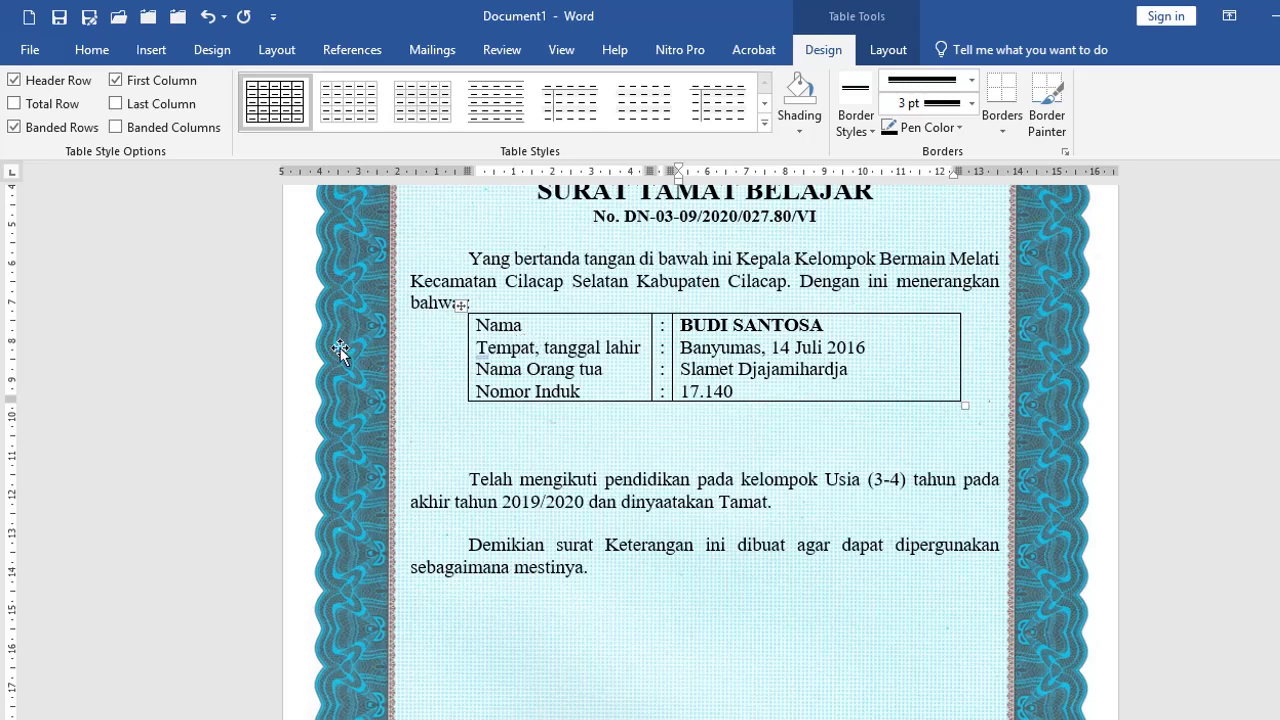
- Set the details table to No Border
left_click(256, 358)
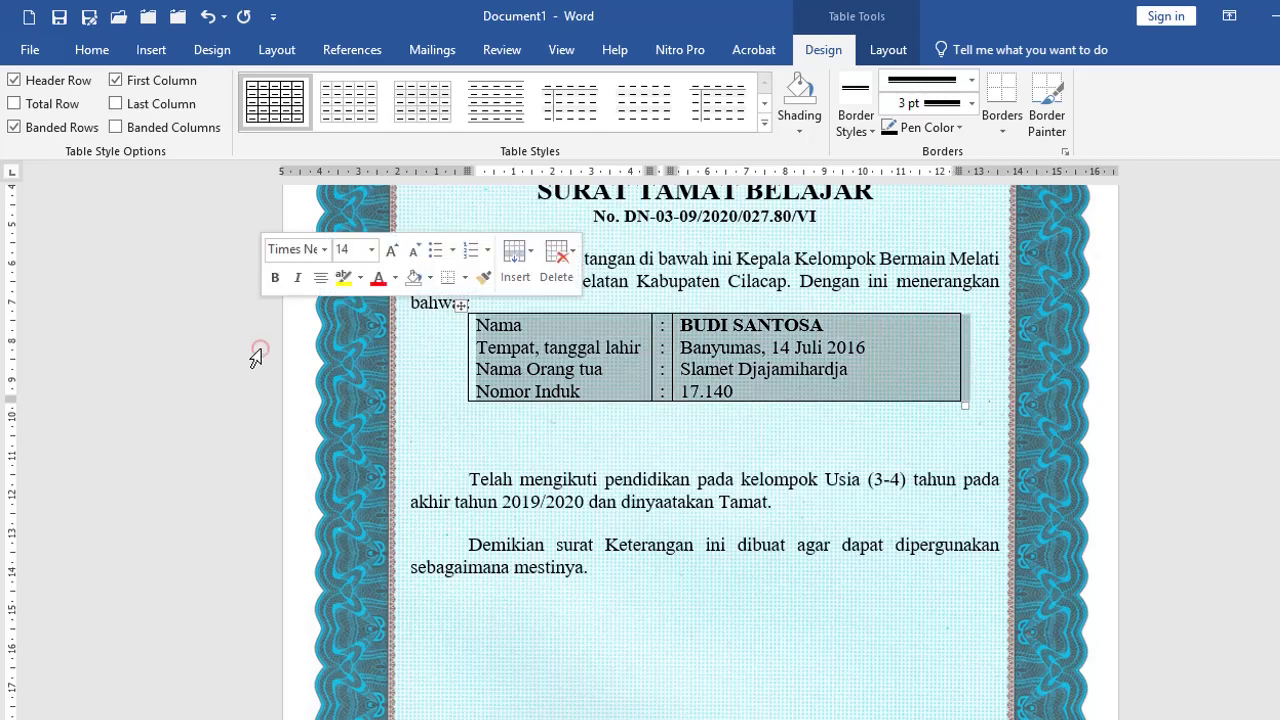
left_click(91, 50)
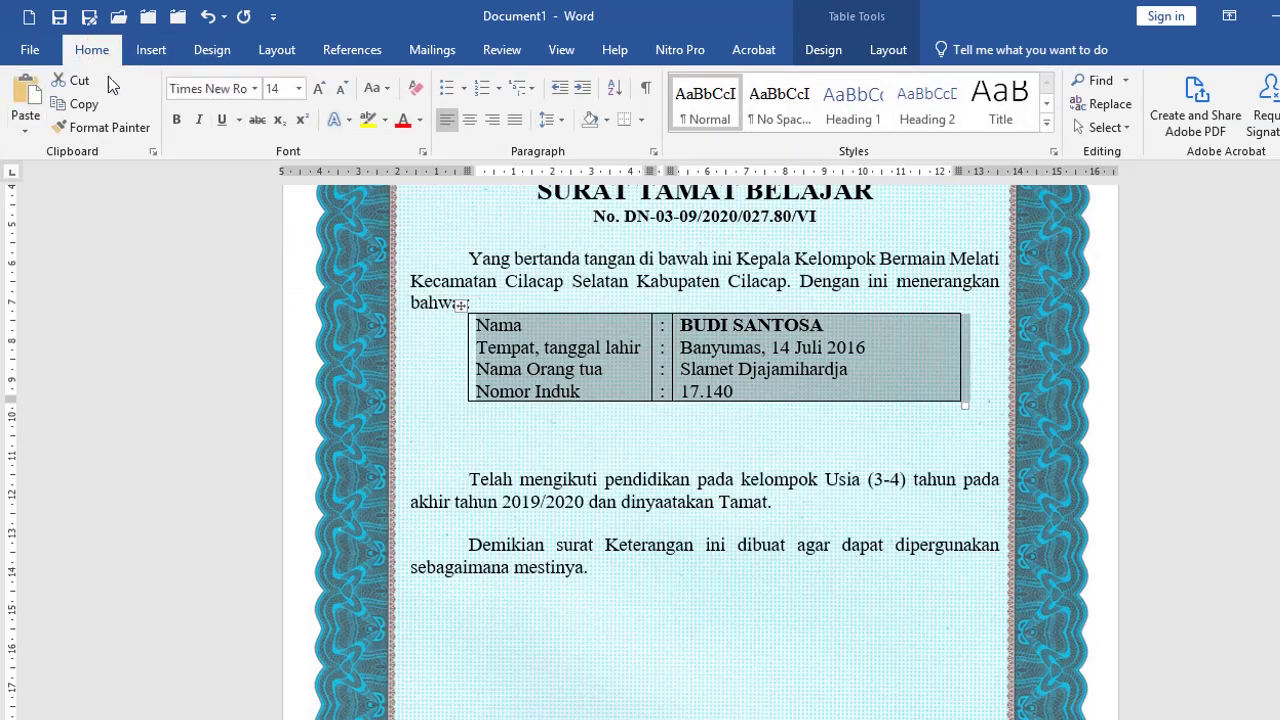
left_click(643, 122)
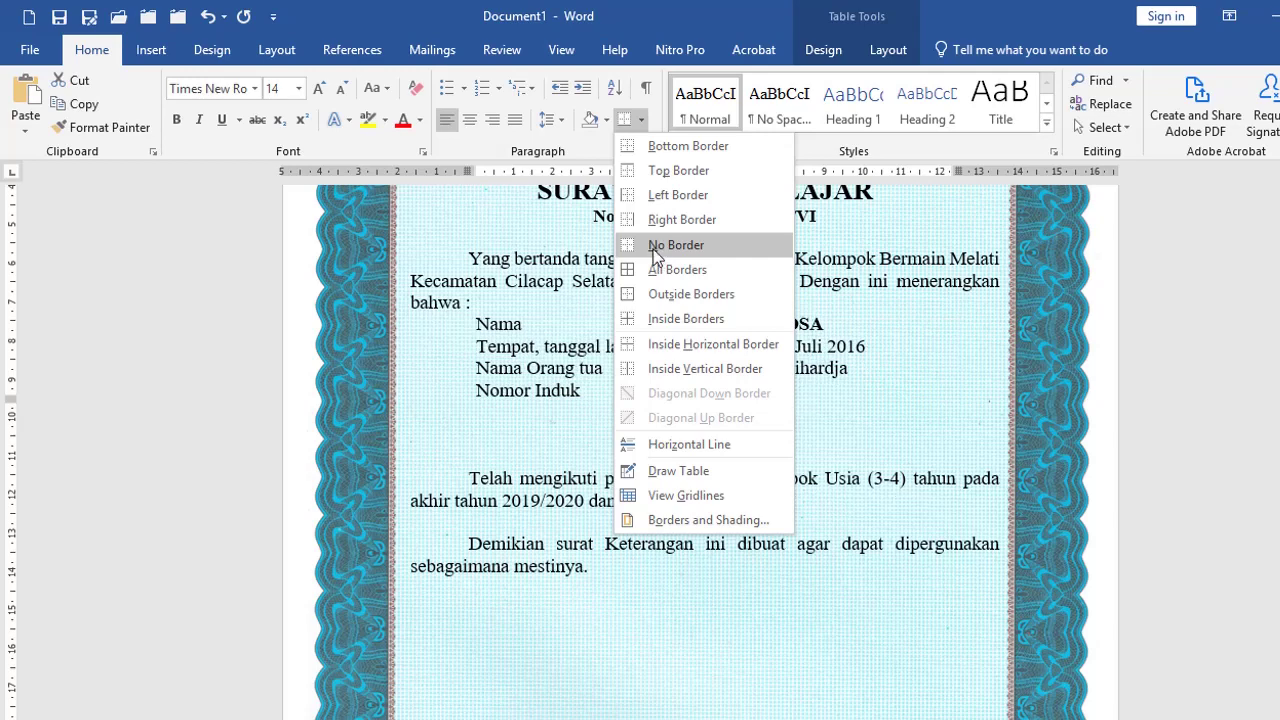
left_click(660, 245)
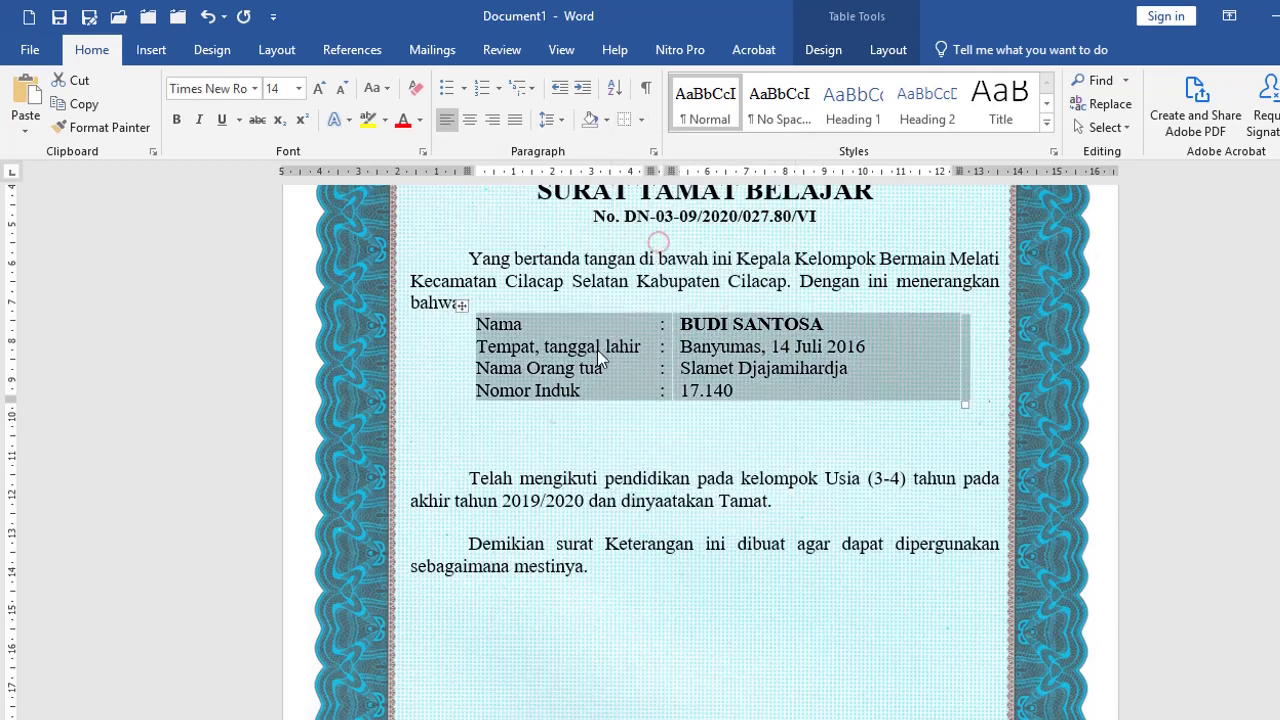
left_click(576, 346)
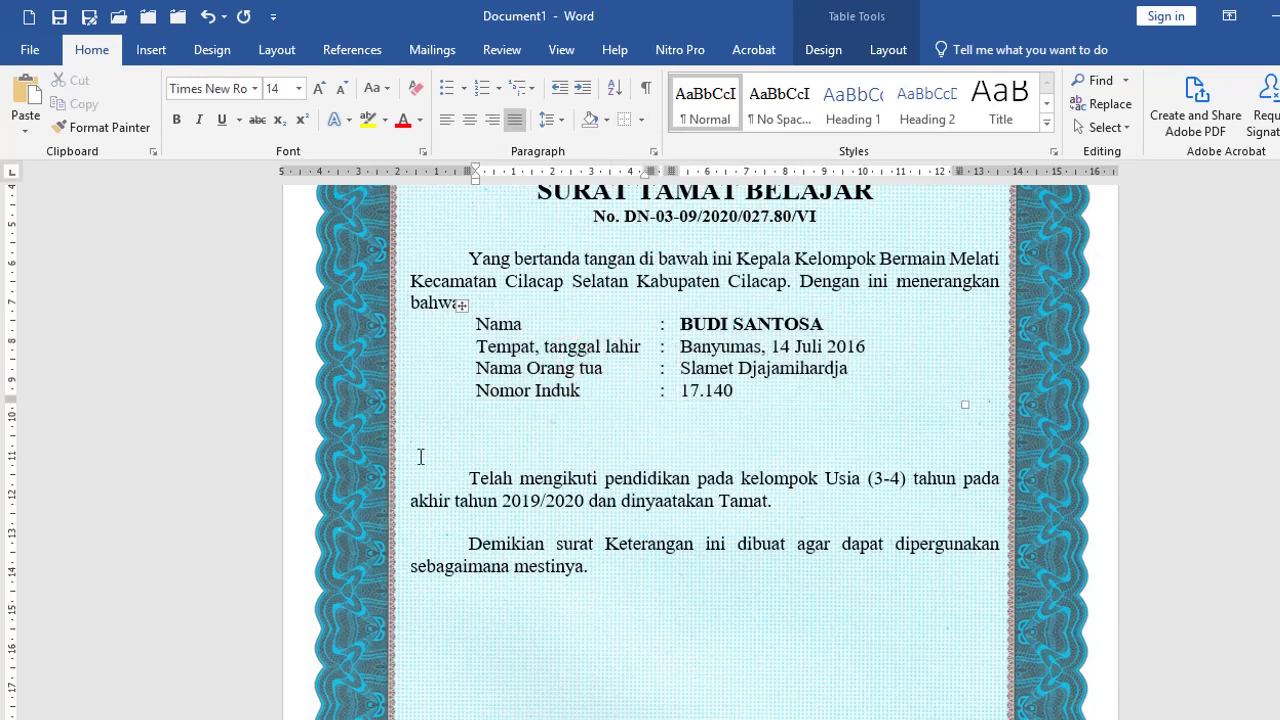
- Delete the extra blank lines beneath the table
left_click(225, 429)
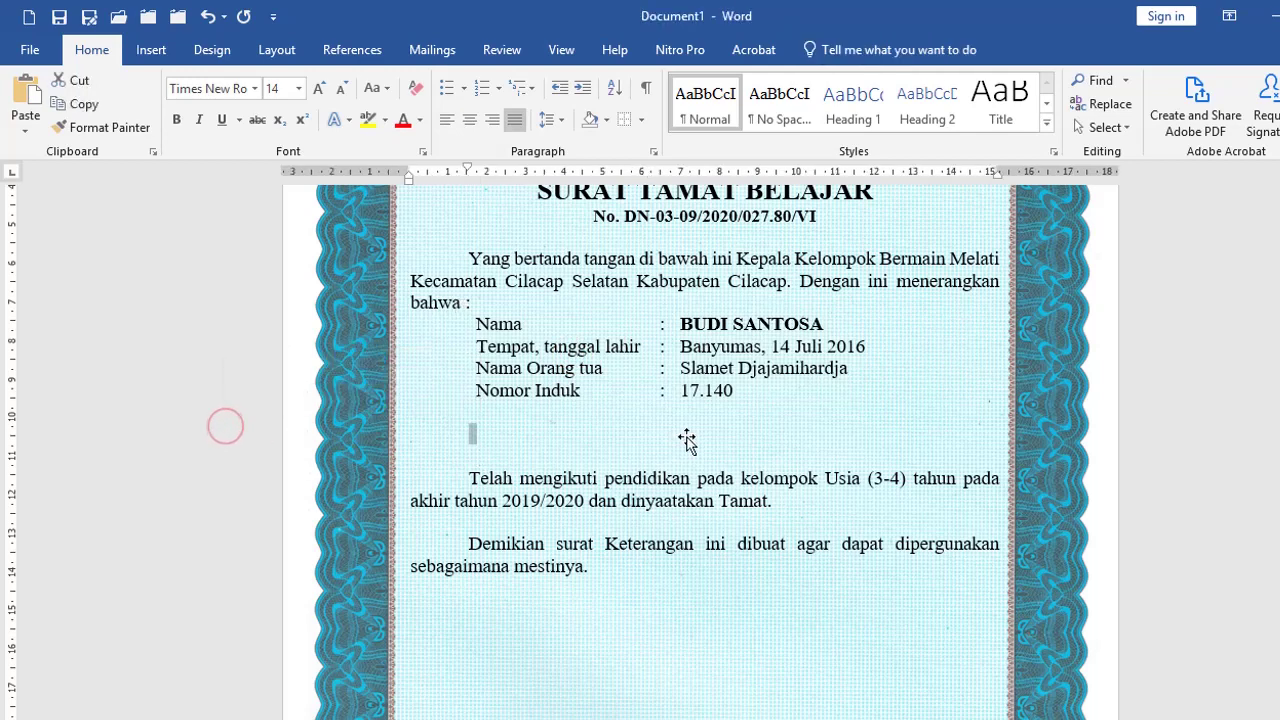
key("Delete")
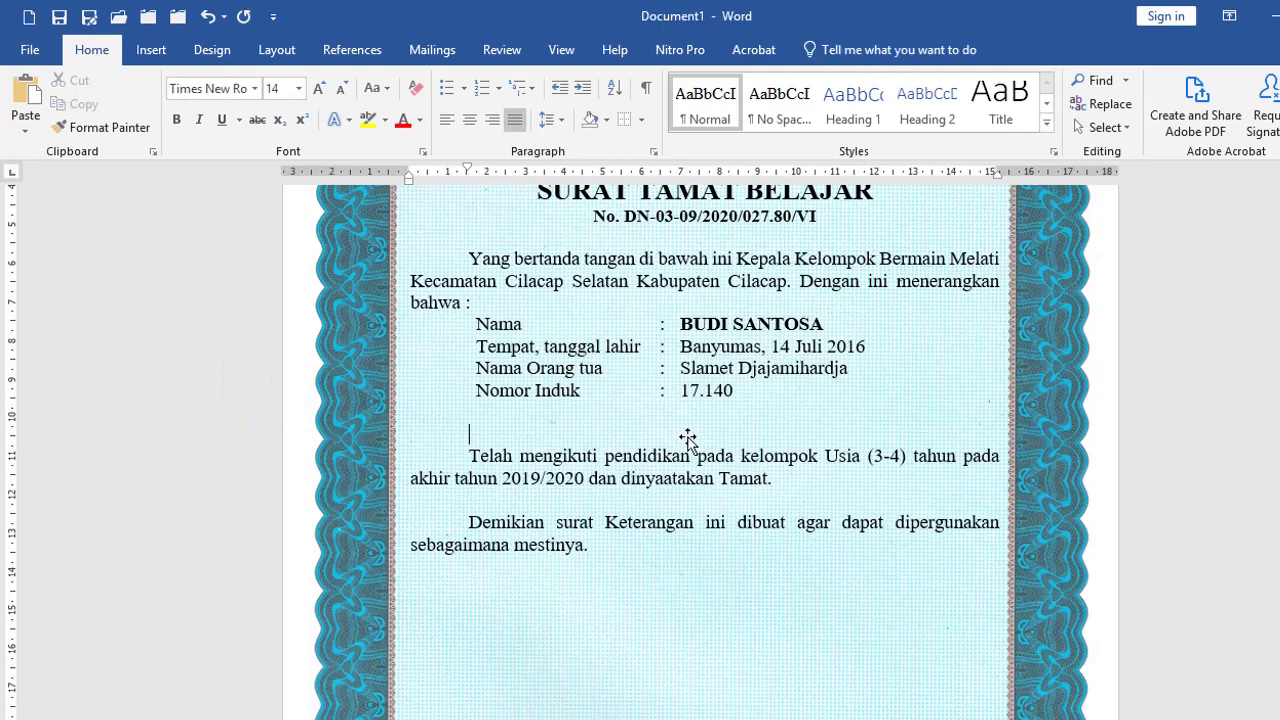
key("Delete")
left_click(694, 436)
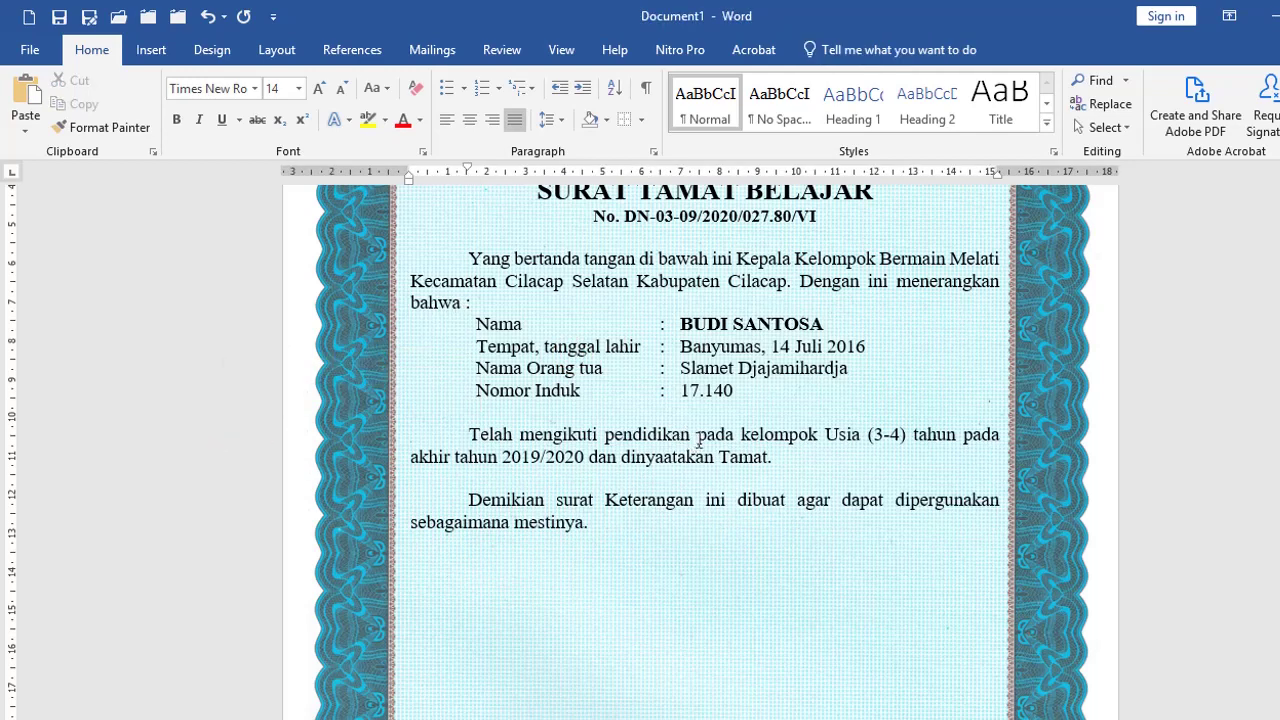
- Start an unindented line after 'sebagaimana mestinya.' and insert a 2x1 table there
scroll(700, 440, "down", 3)
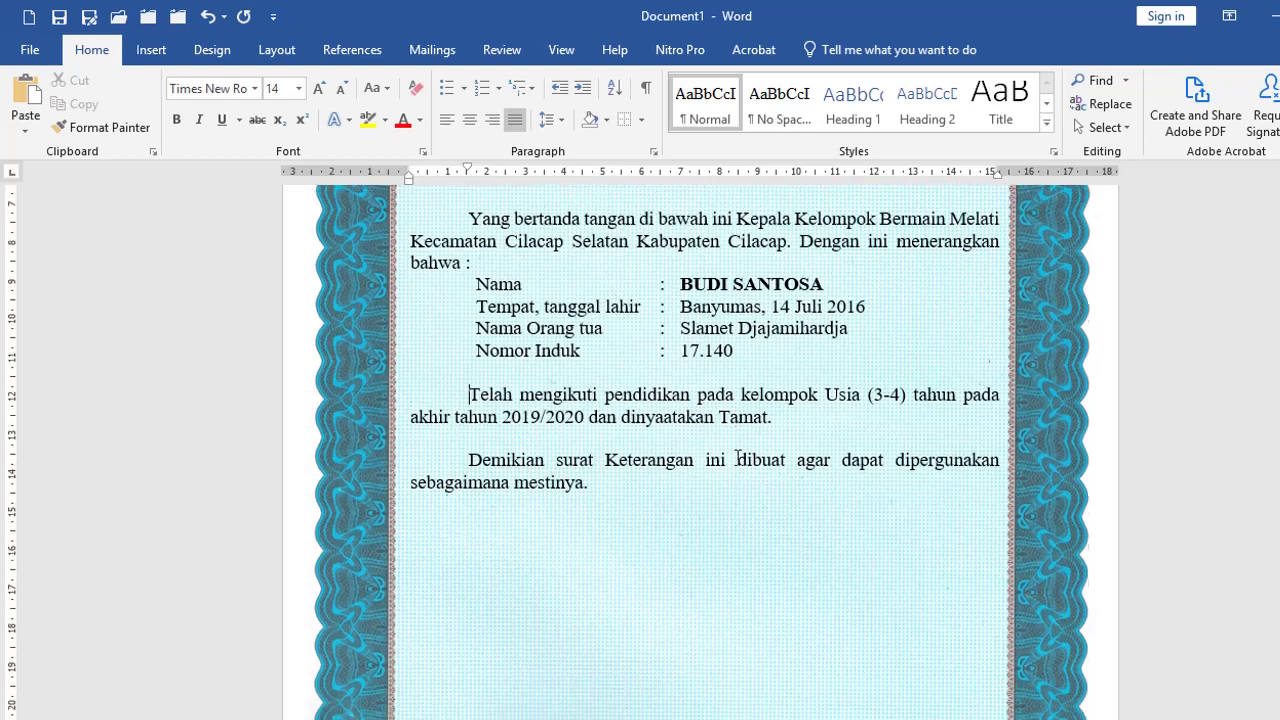
left_click(553, 375)
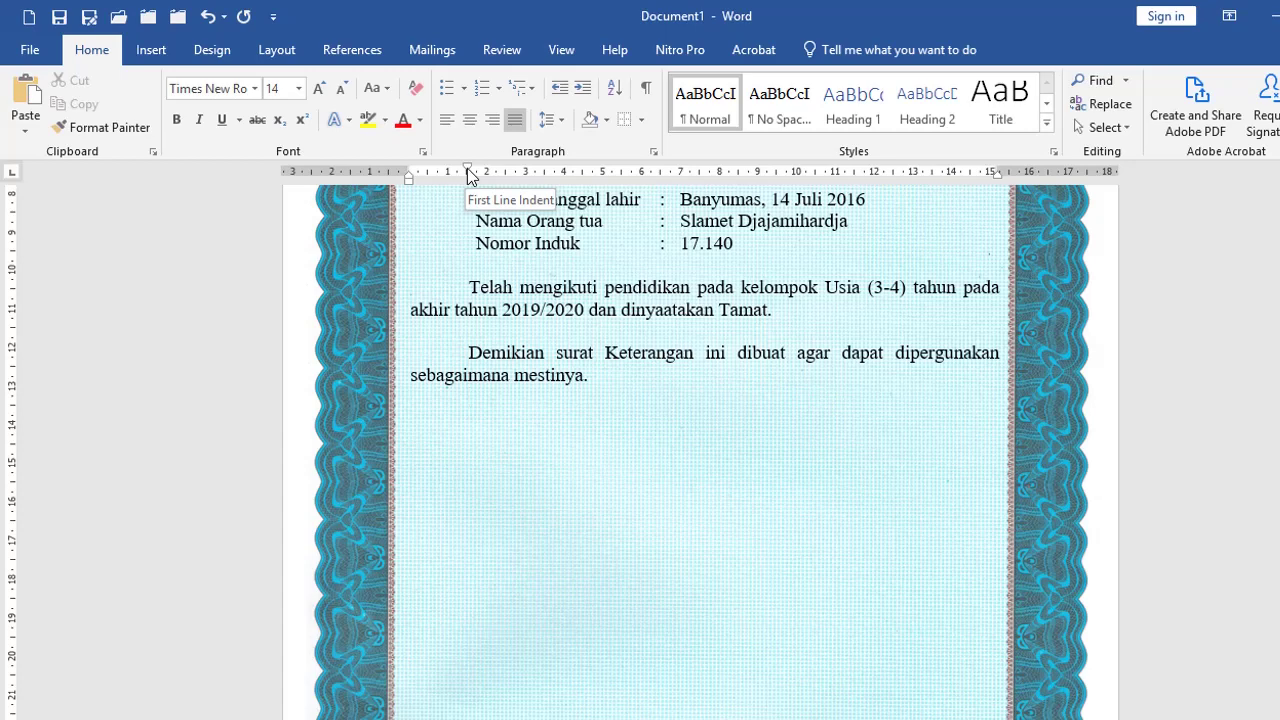
key("BackSpace")
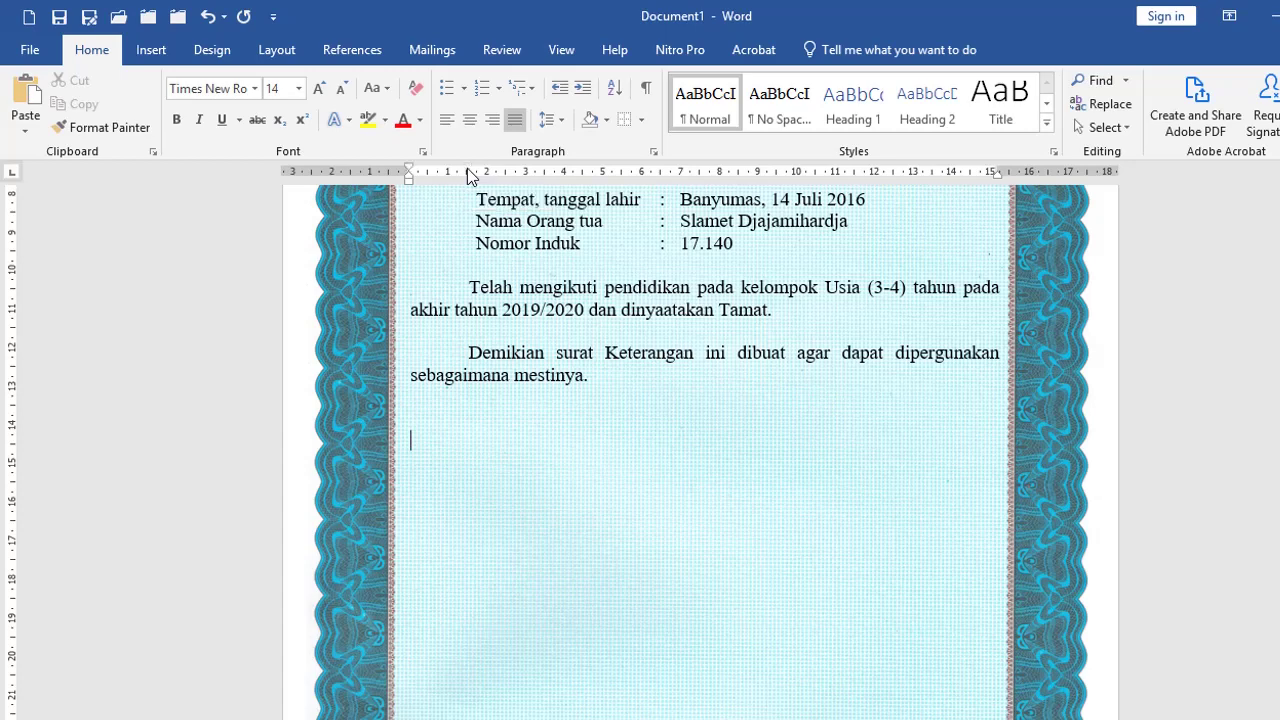
scroll(528, 334, "down", 3)
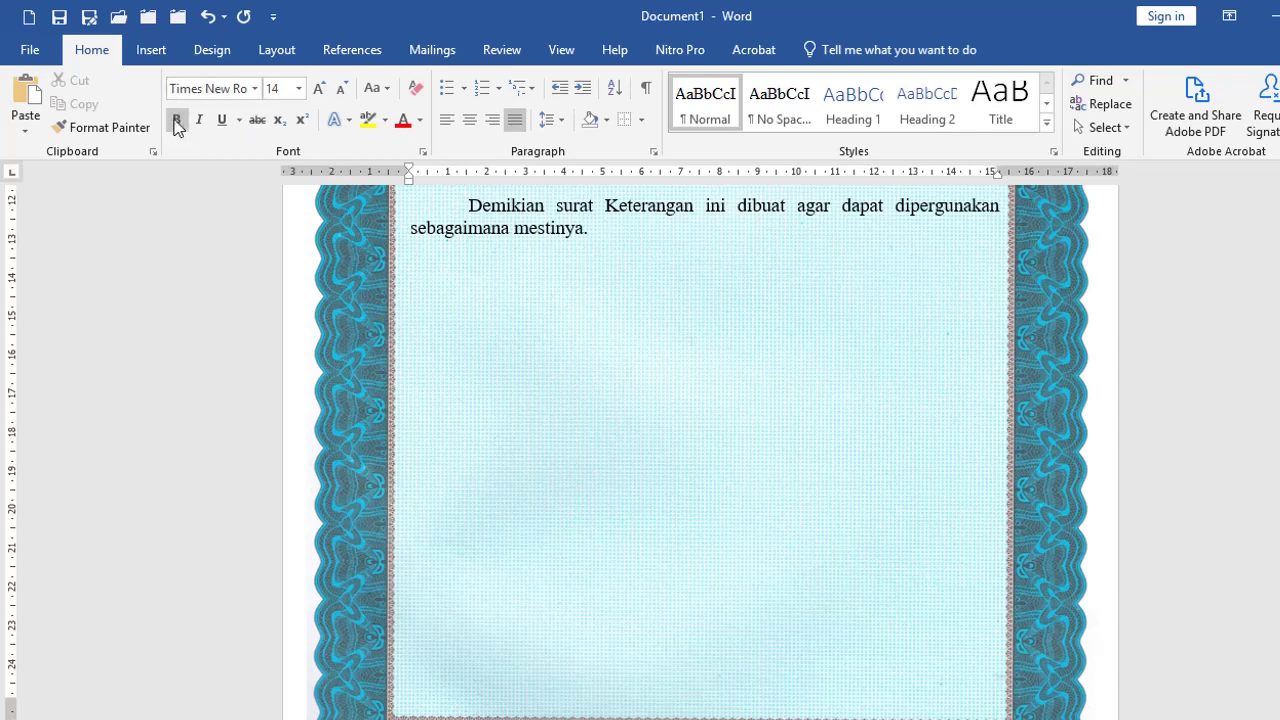
left_click(148, 50)
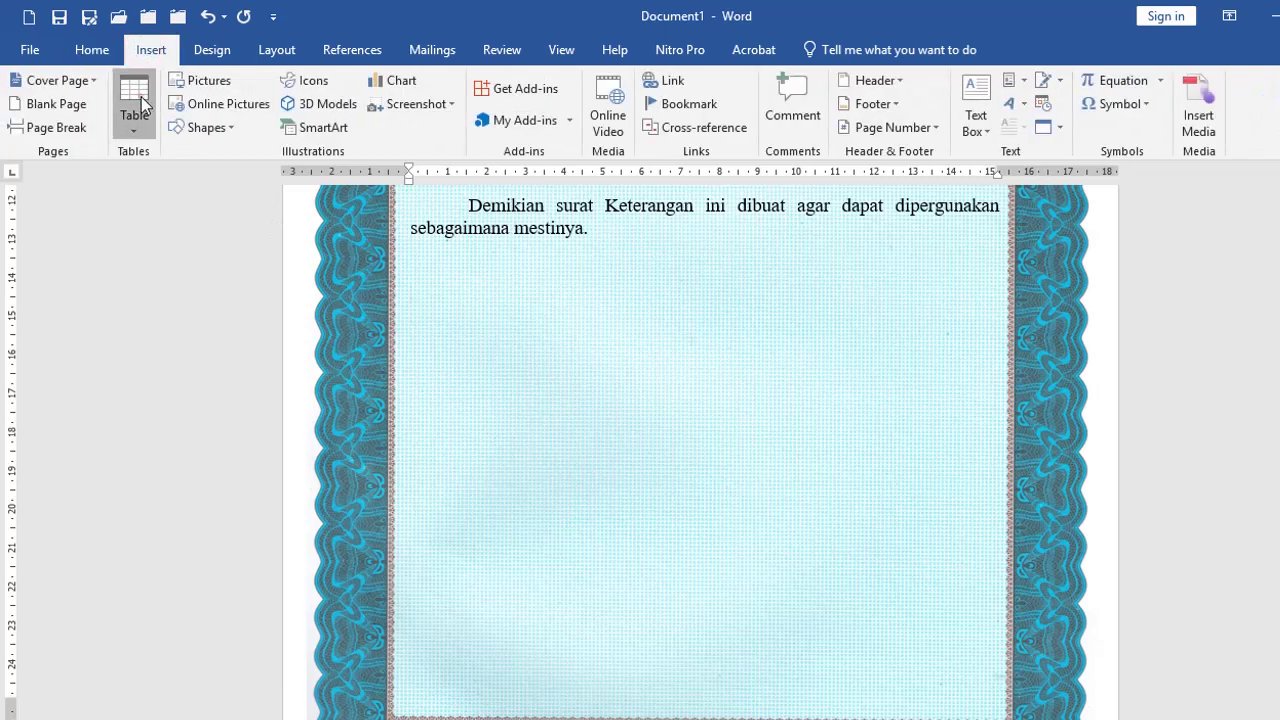
left_click(138, 100)
left_click(144, 175)
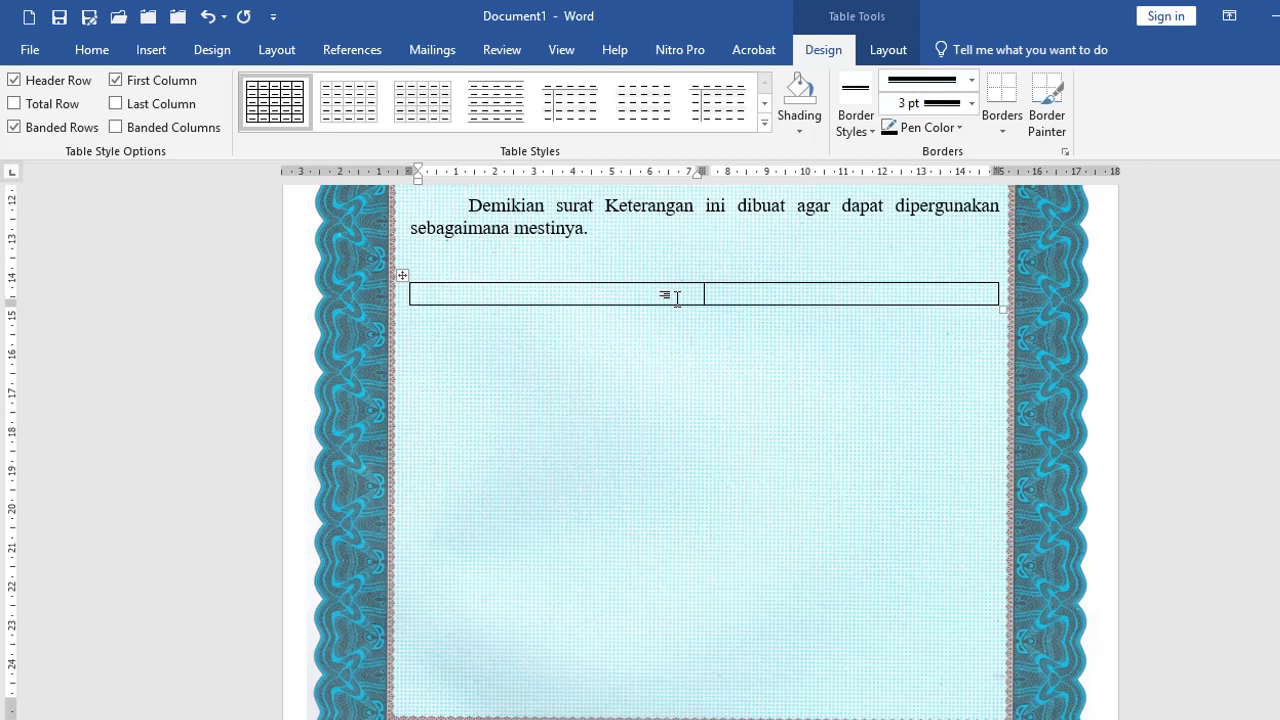
- Type 'Cilacap, 22 Juni 2020' and 'Kepala Kelompok Bermain Melati' in the right cell
key("Tab")
type("Cilacap, ")
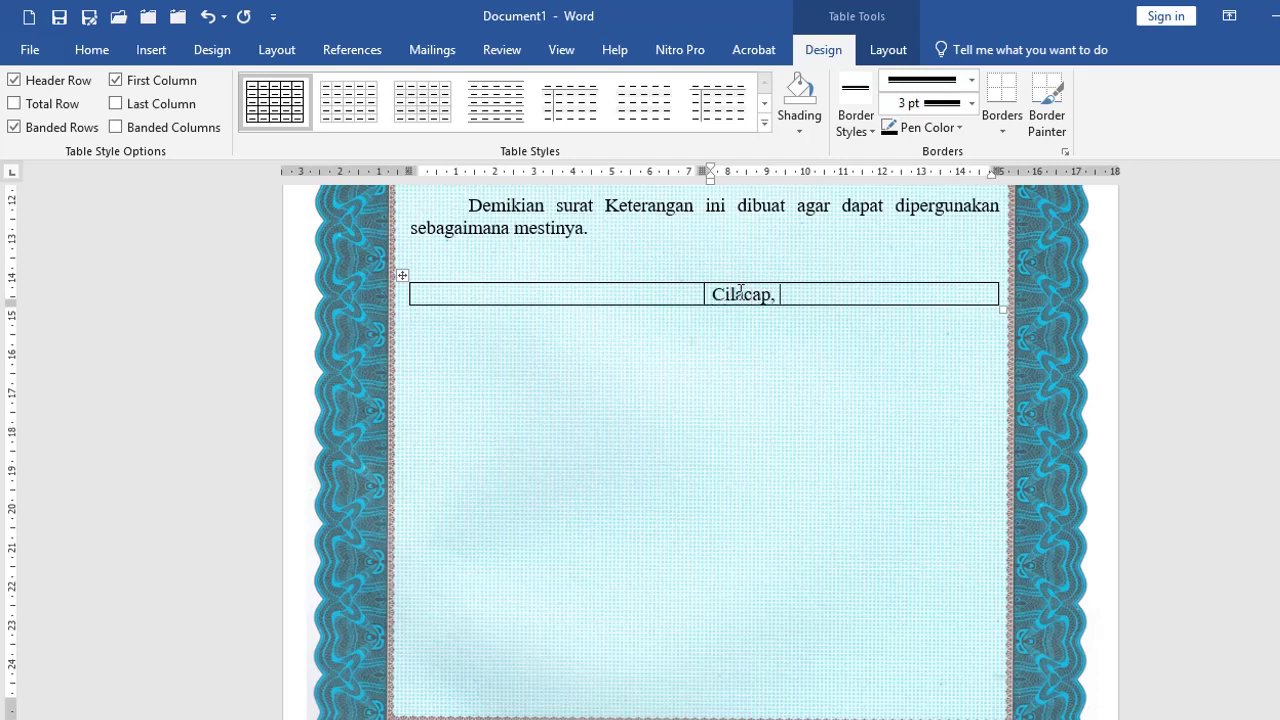
type("22 Juni 2020")
key("Return")
type("K")
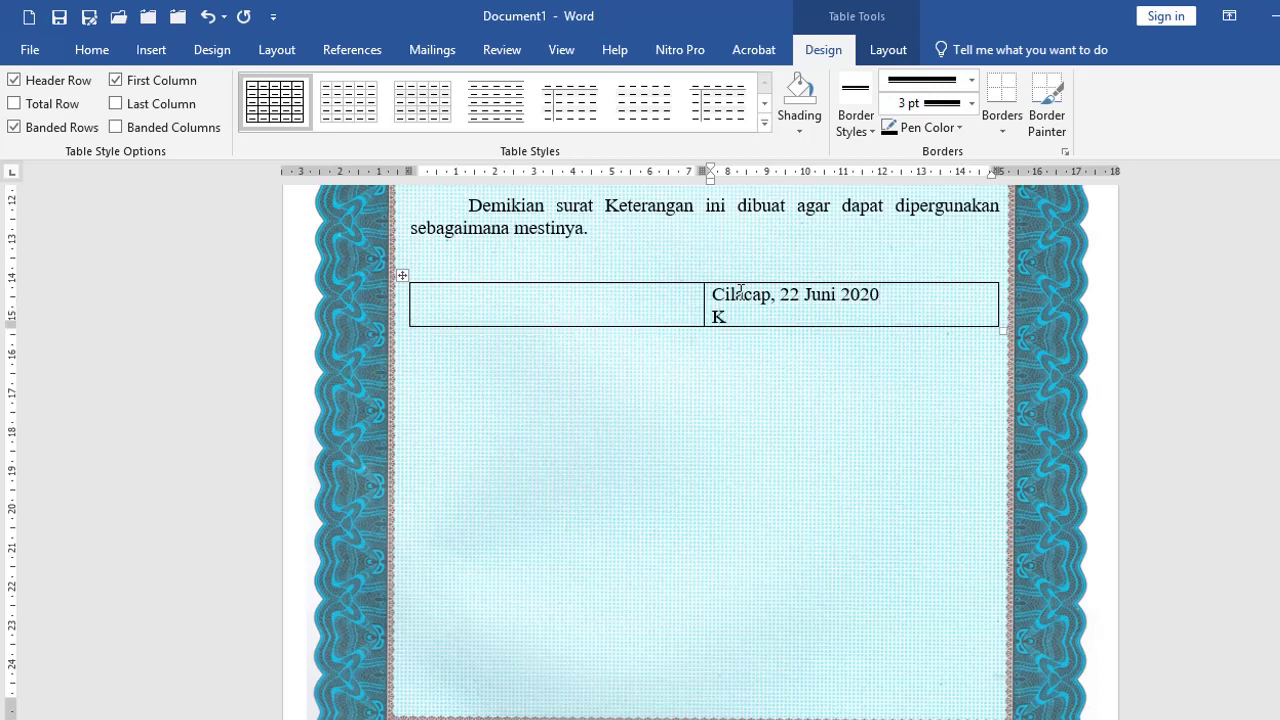
type("epala Kelompok Bermain ")
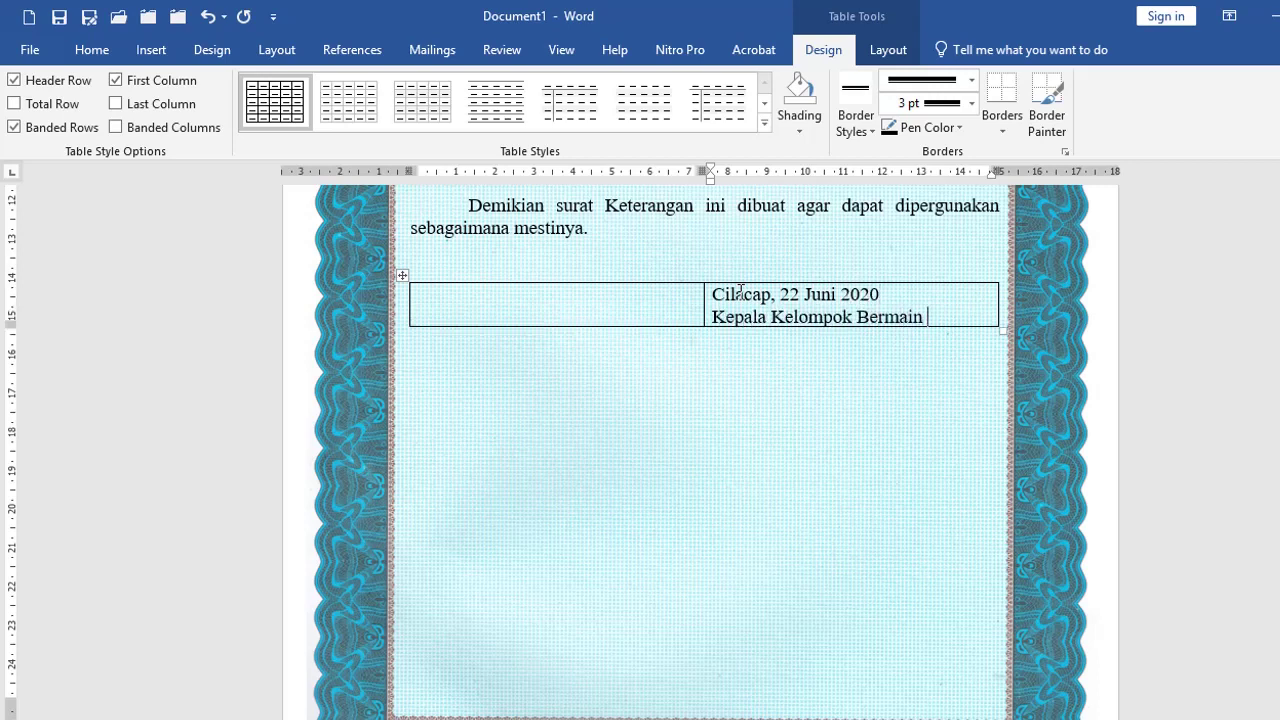
type("Melati")
- Leave signing space, then type the head's name followed by 'S.Pd.AUD'
key("Return")
key("Return")
key("Return")
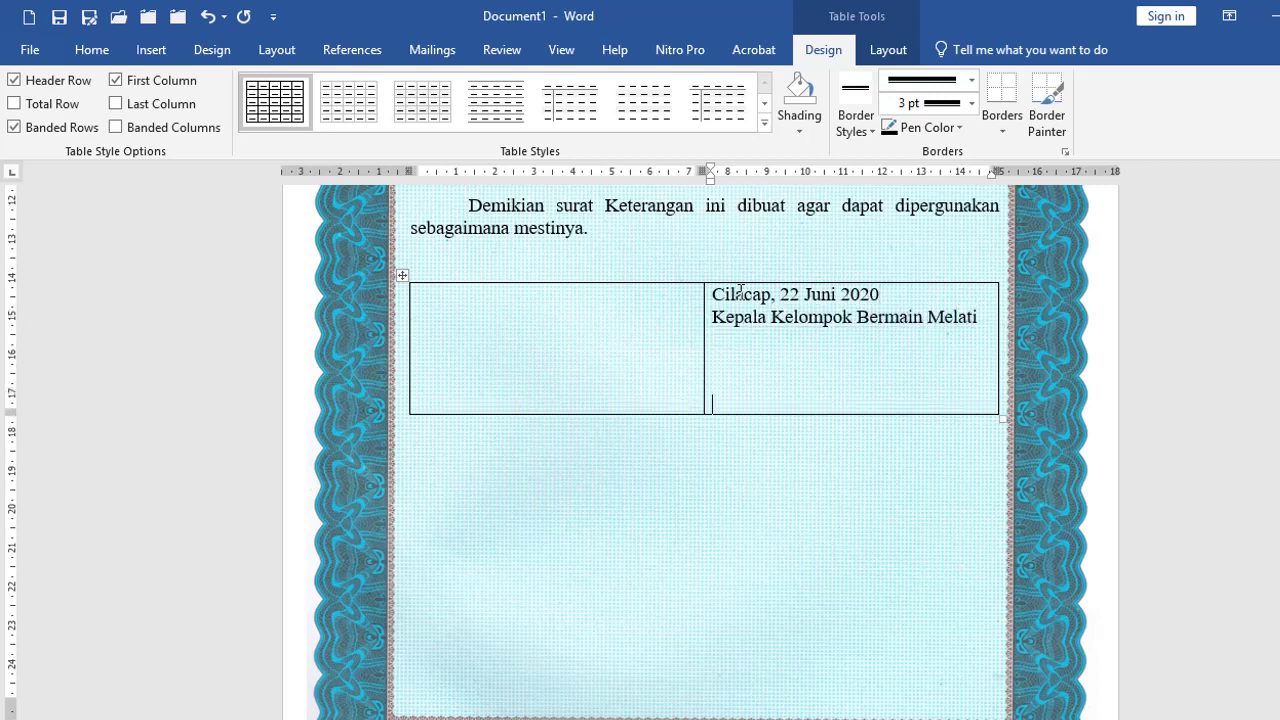
key("Return")
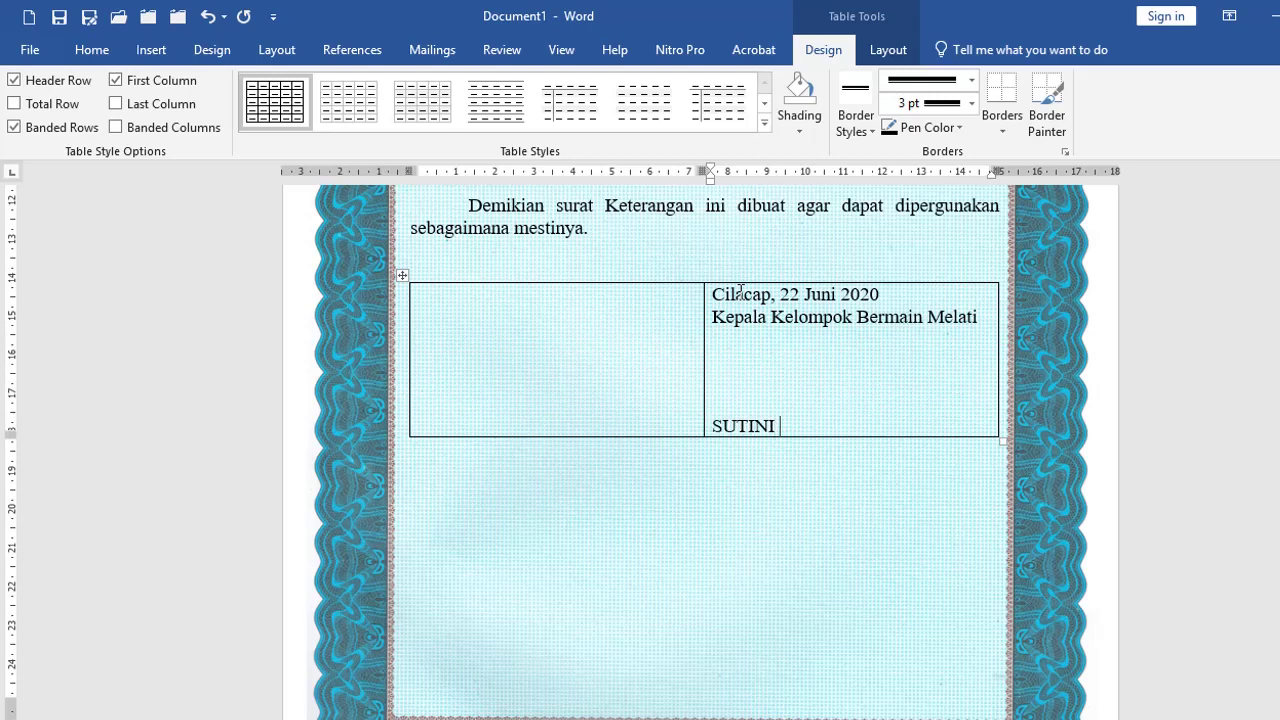
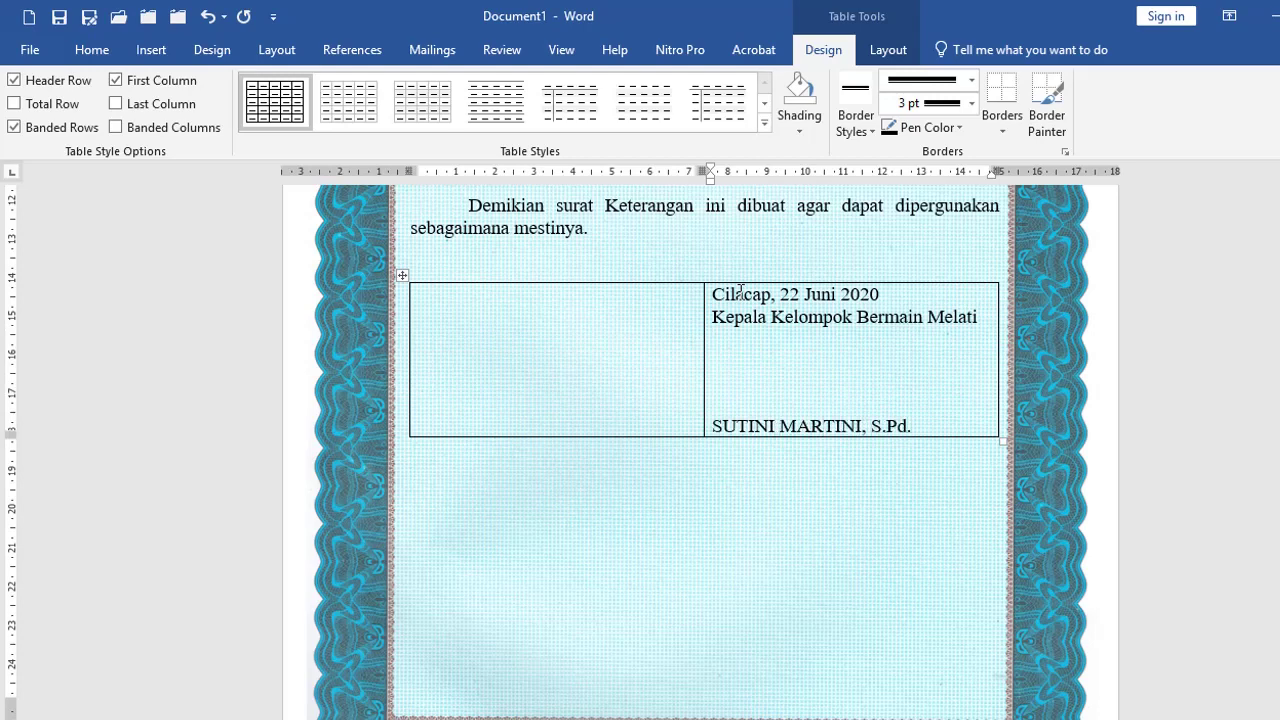
type("ud")
key("BackSpace")
key("BackSpace")
key("BackSpace")
type("AU")
type("D")
left_click(680, 325)
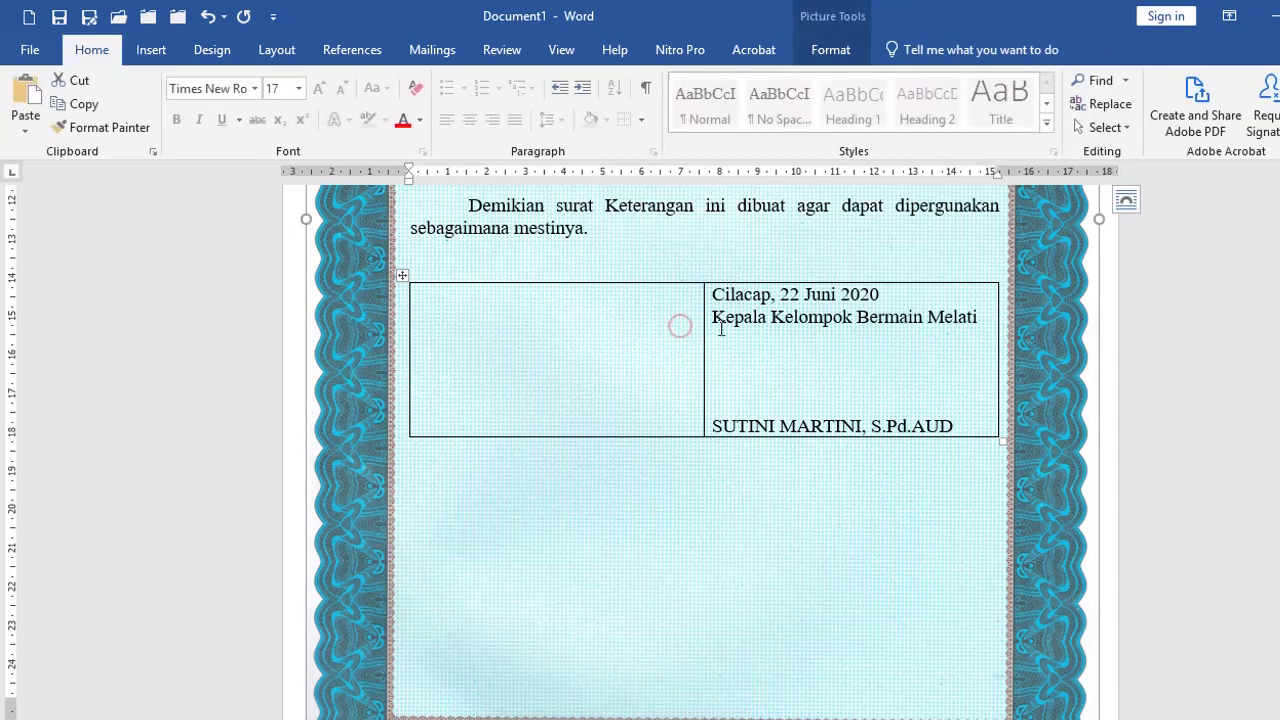
left_click(708, 318)
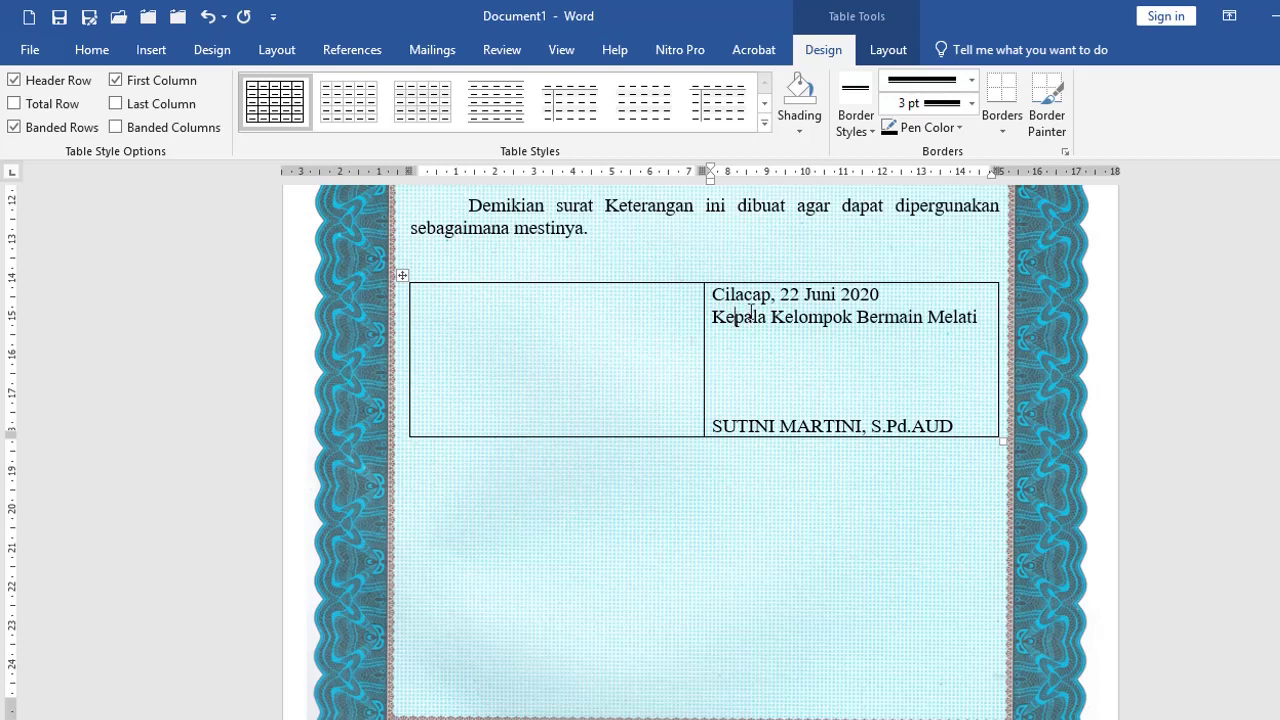
- Centre the date, job title and head's name lines in the right signature cell
left_click_drag(741, 295, 790, 425)
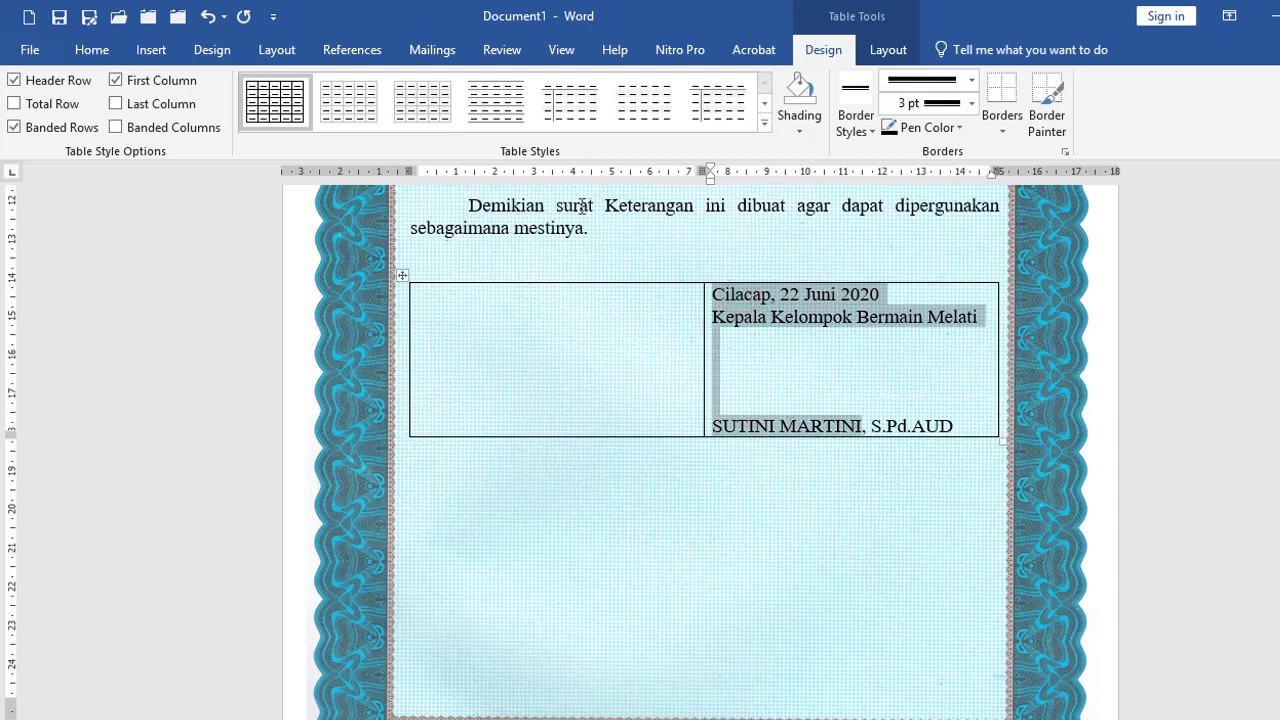
left_click(91, 49)
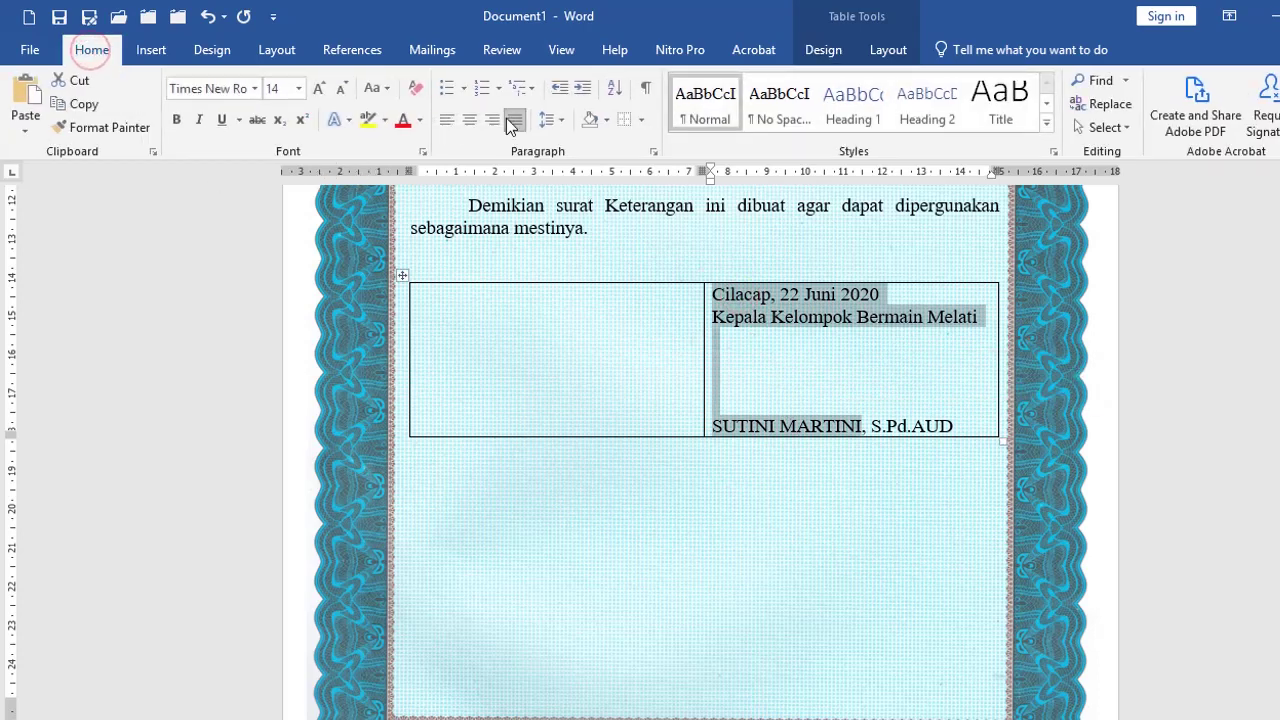
left_click(467, 121)
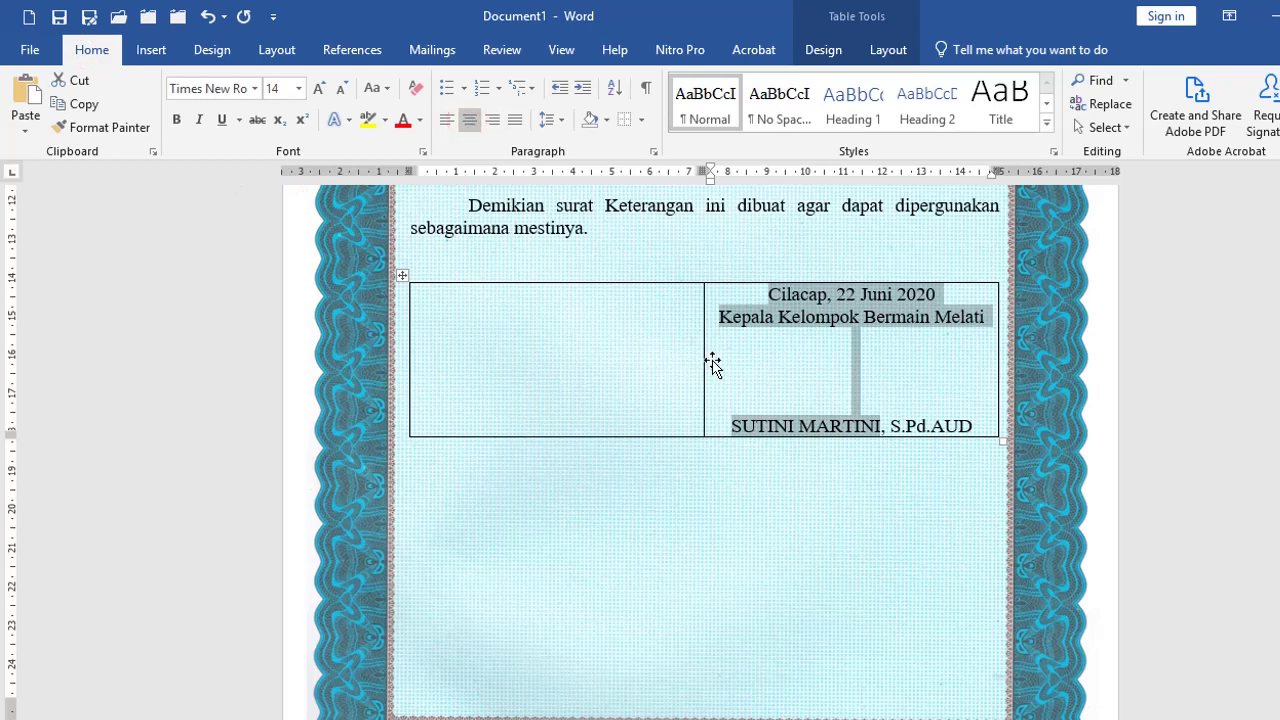
left_click(760, 418)
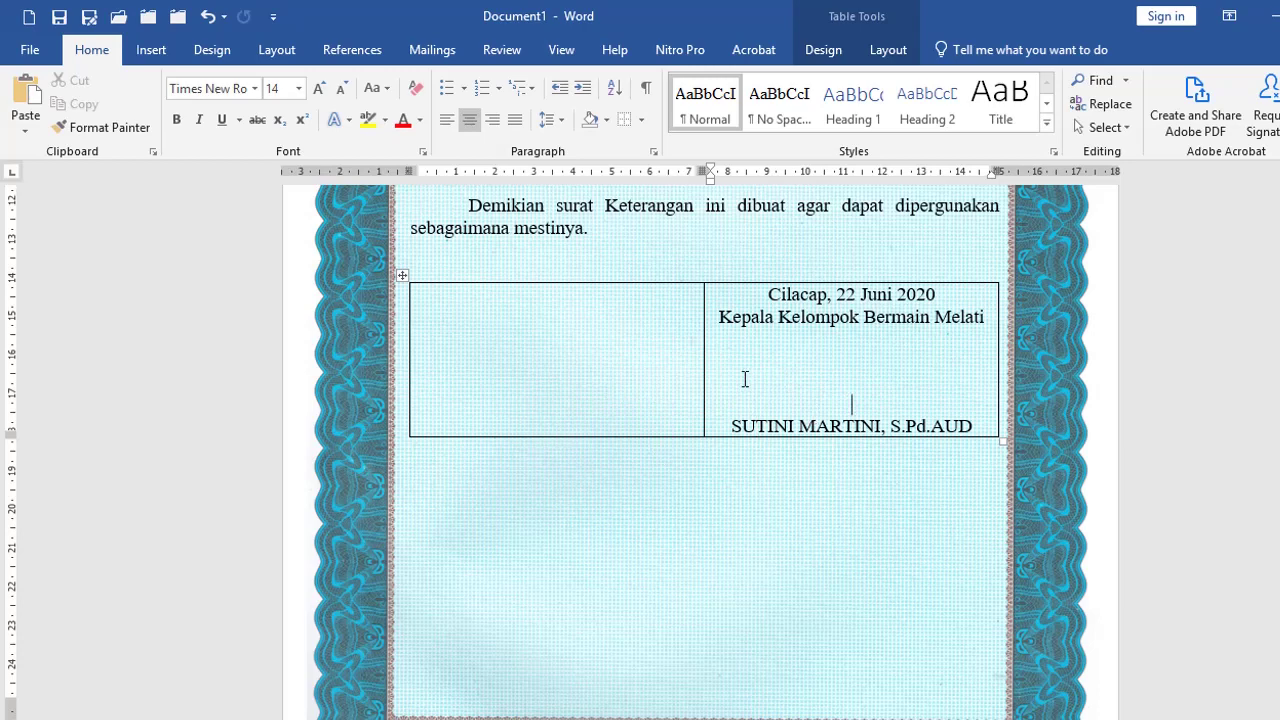
left_click(190, 360)
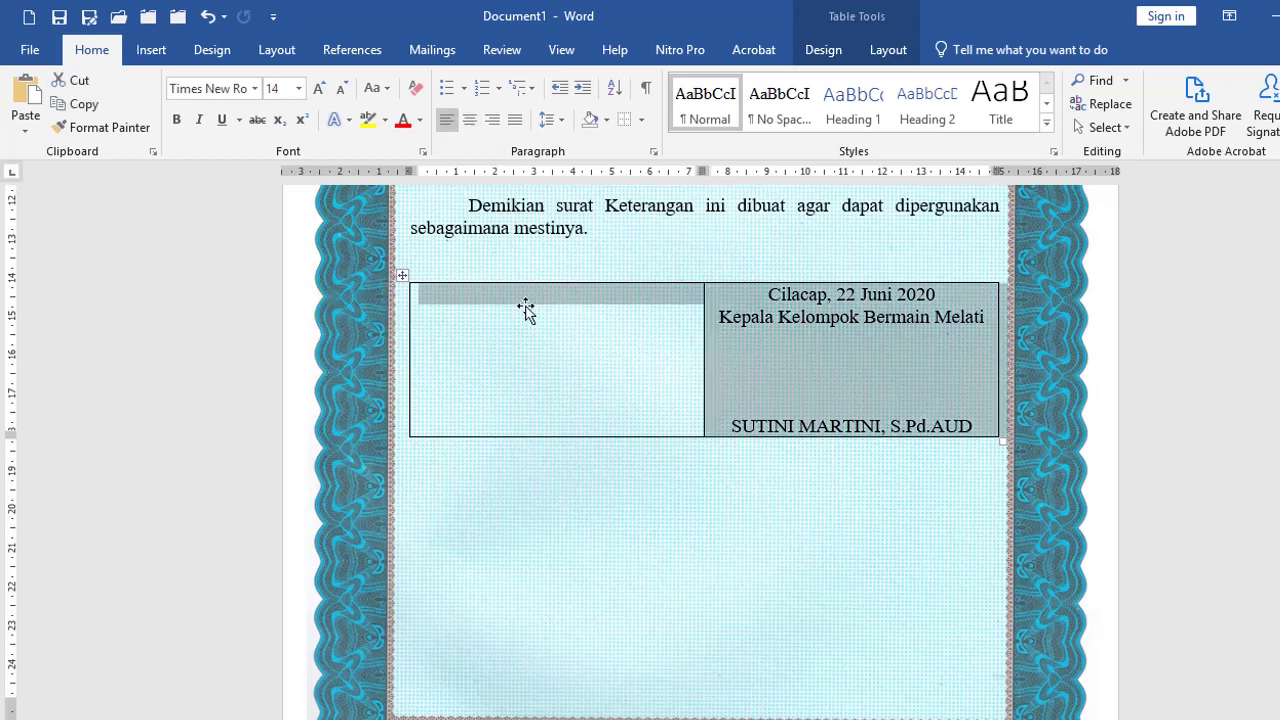
- Apply No Border to the selected signature table row
left_click(628, 122)
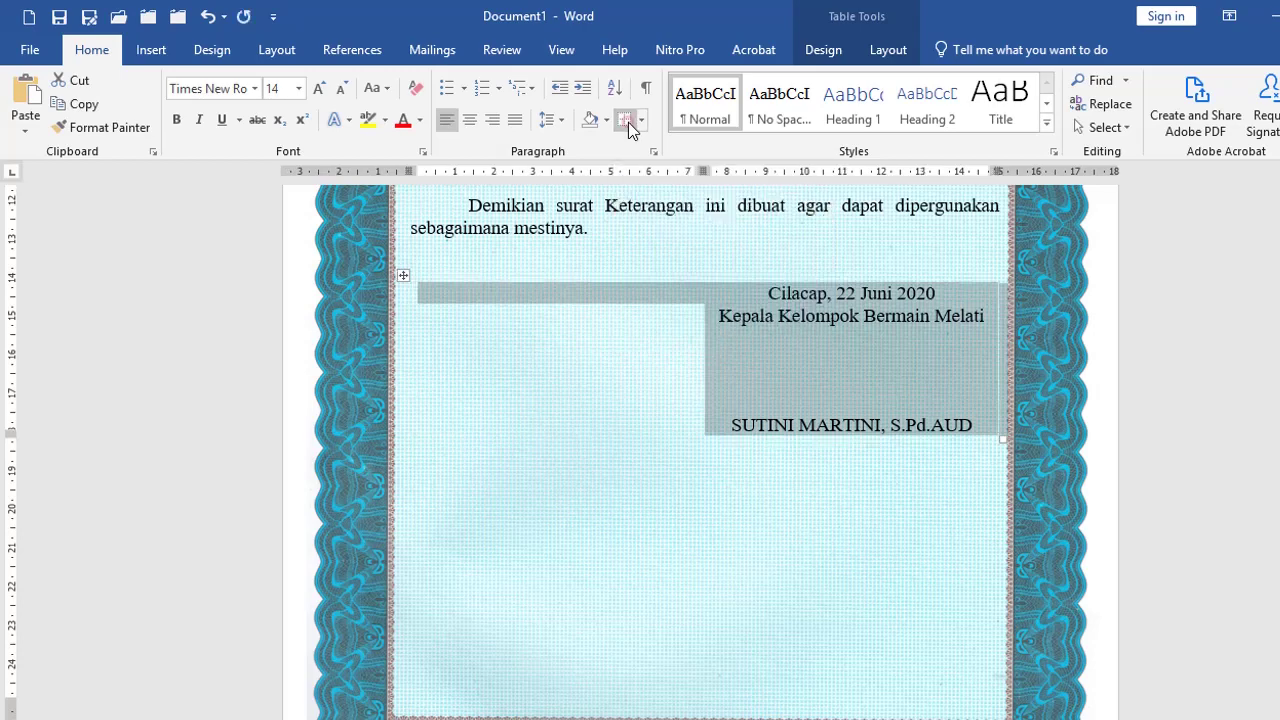
left_click(797, 316)
scroll(797, 316, "up", 2)
scroll(795, 318, "up", 3)
scroll(793, 322, "up", 2)
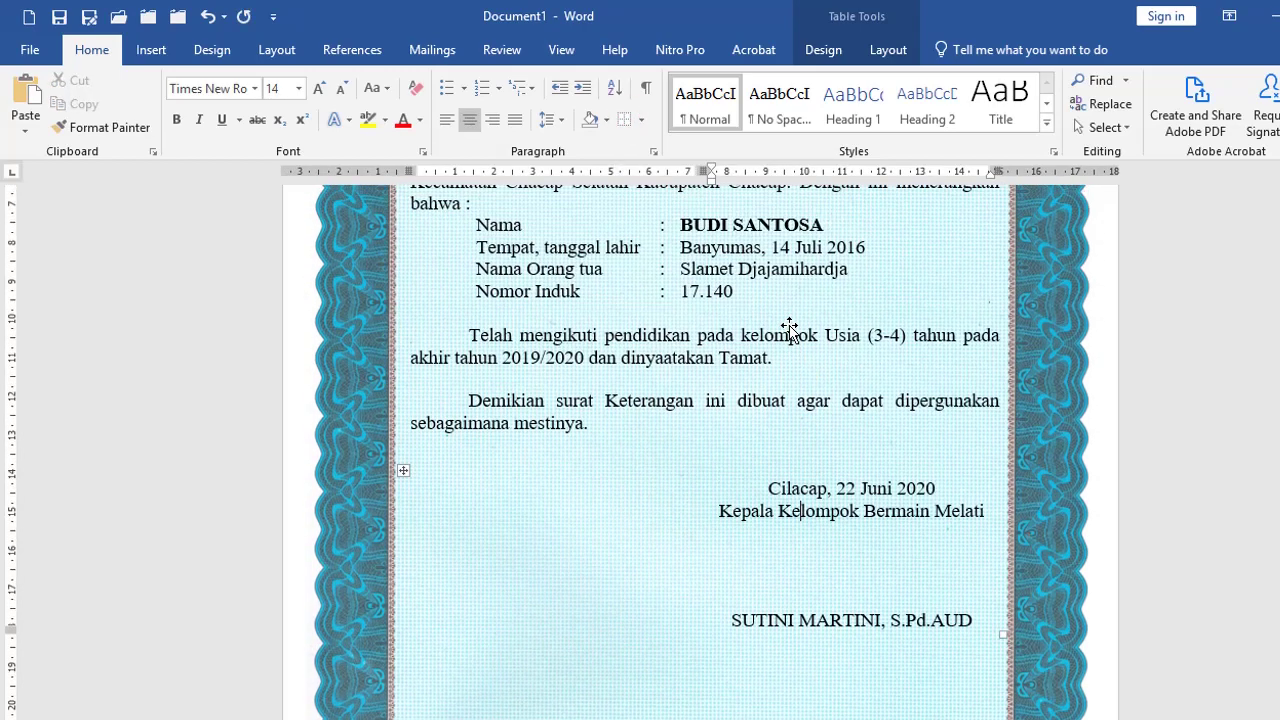
scroll(791, 325, "up", 2)
scroll(764, 347, "up", 2)
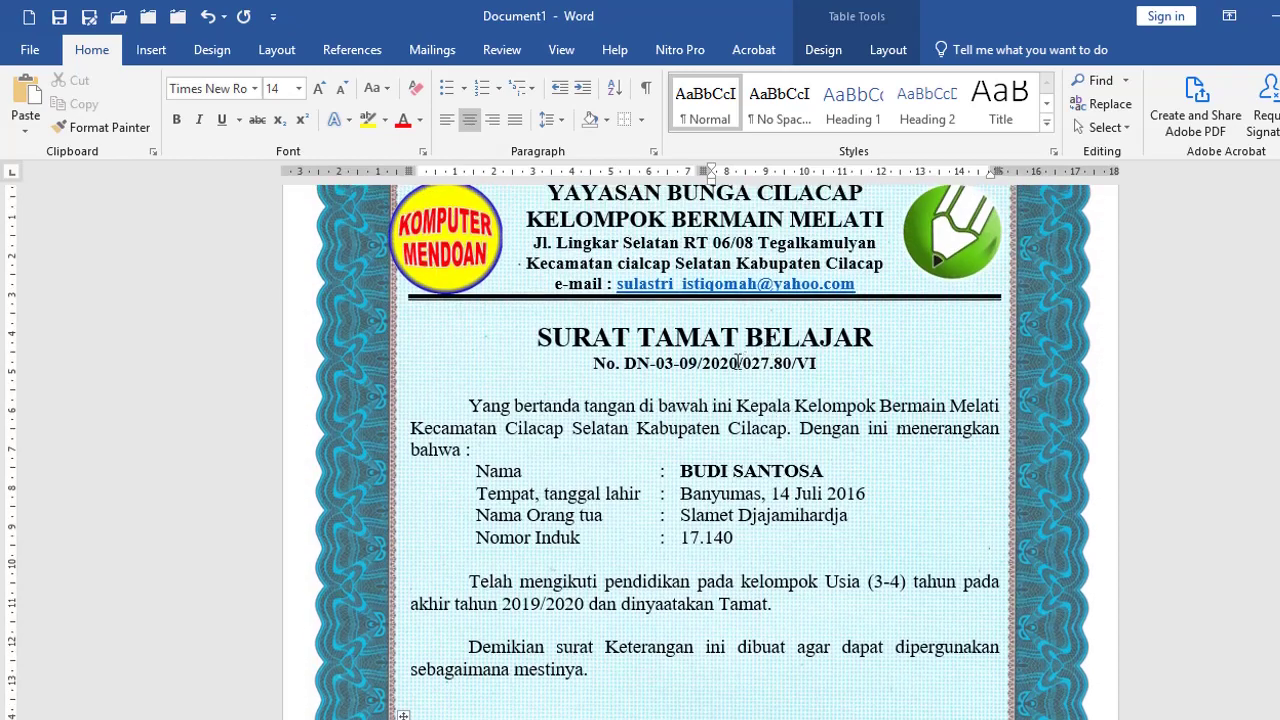
- Review the certificate and put the caret just below the certificate number line
left_click(709, 363)
scroll(706, 365, "down", 3)
scroll(703, 366, "down", 1)
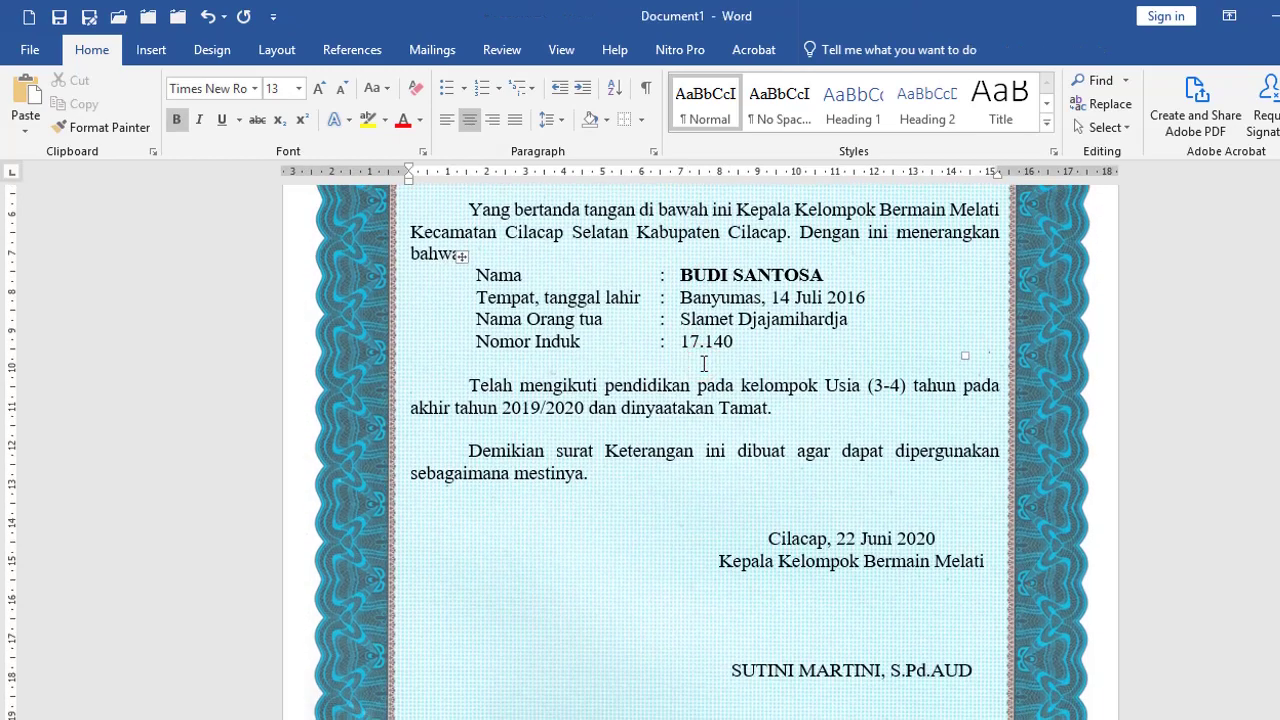
scroll(703, 368, "down", 8)
scroll(730, 369, "up", 2)
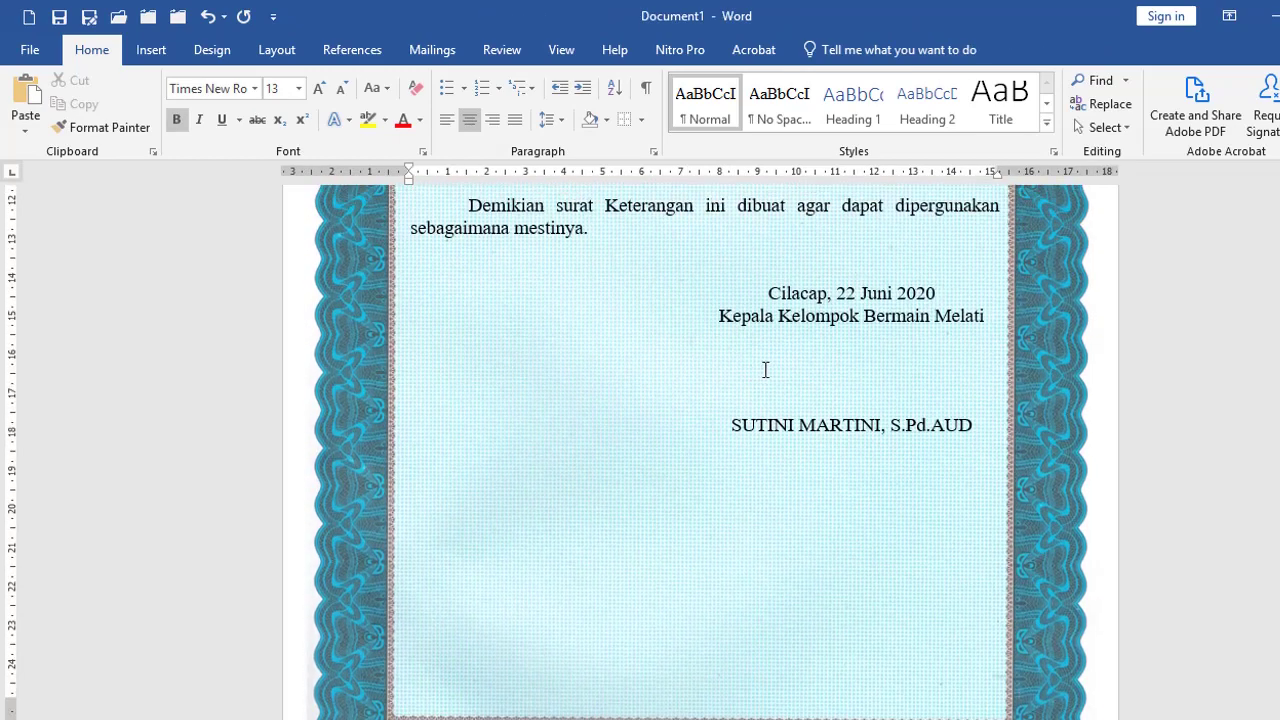
scroll(770, 300, "up", 1)
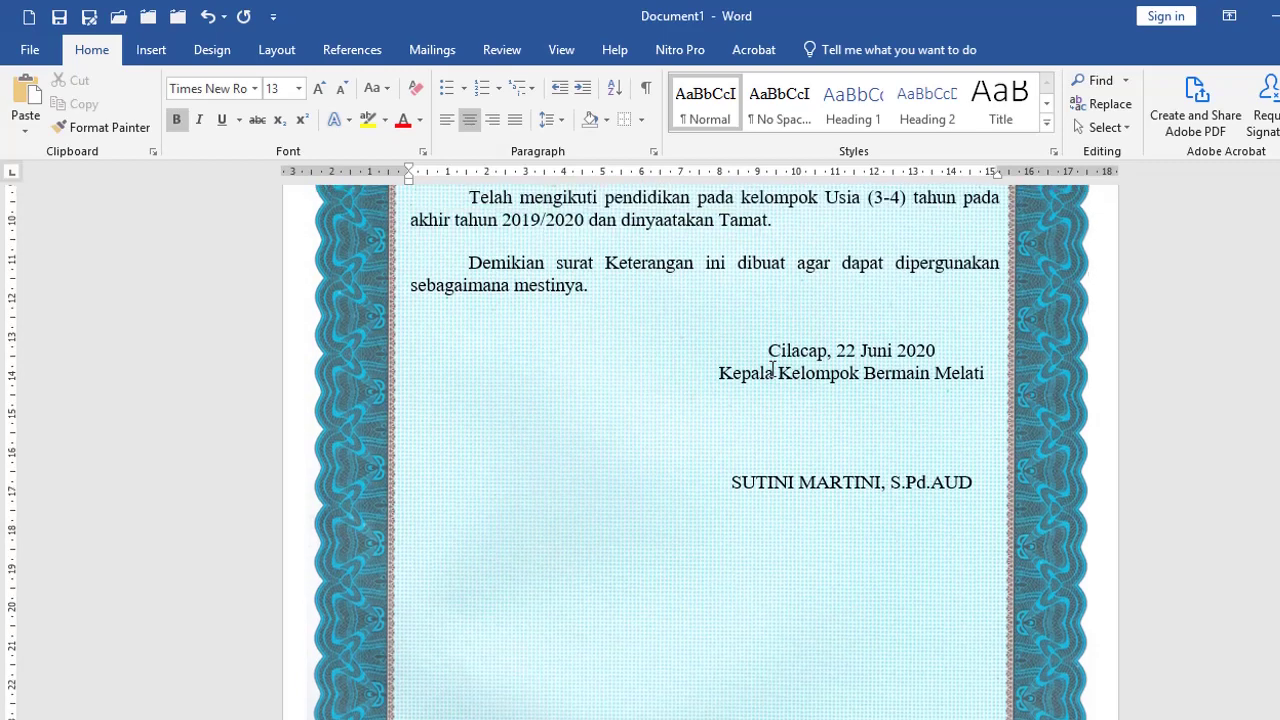
scroll(766, 369, "up", 2)
scroll(766, 369, "up", 2)
scroll(755, 366, "up", 1)
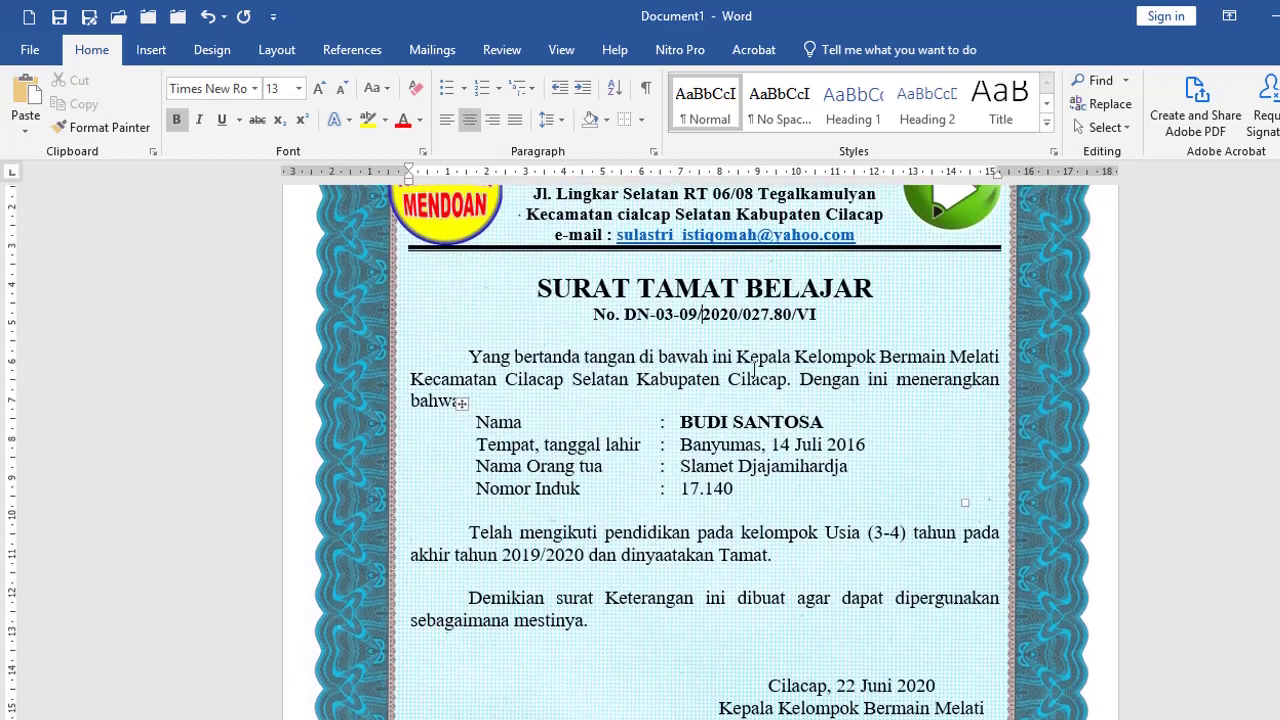
left_click(625, 335)
scroll(768, 350, "up", 1)
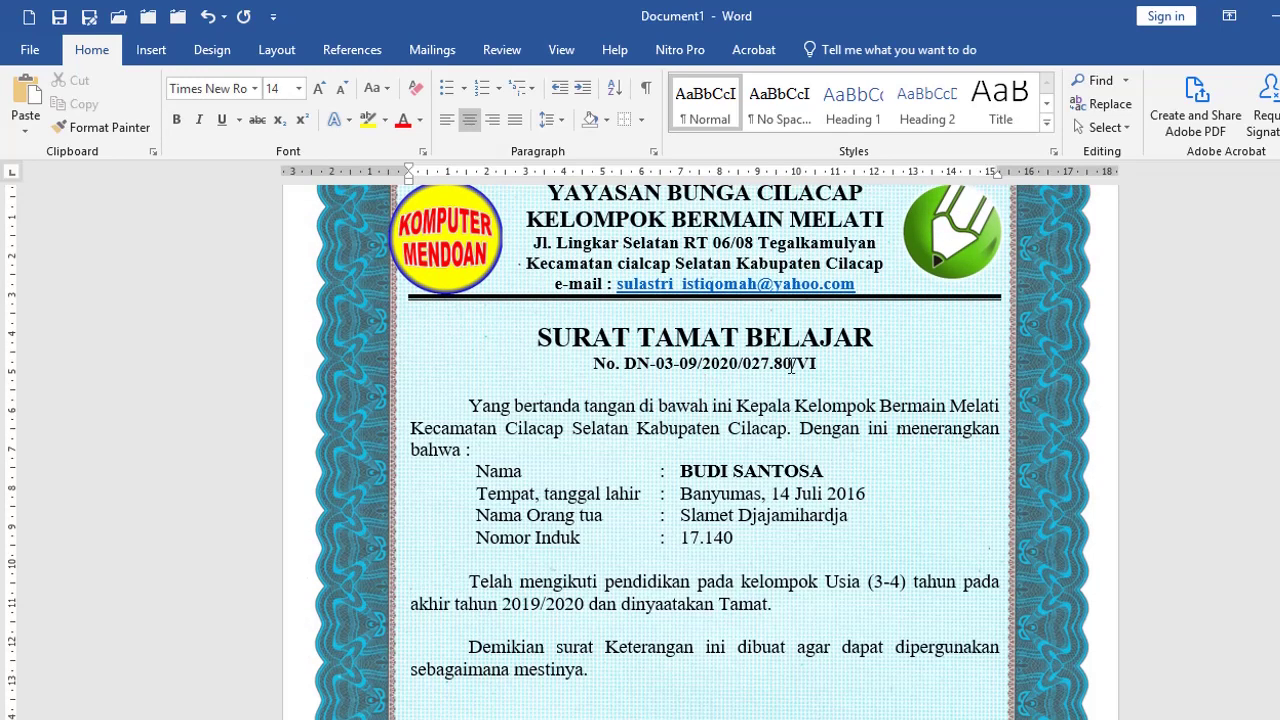
- Add a blank line under the certificate number and give the body paragraphs 1.15 line spacing
key("Return")
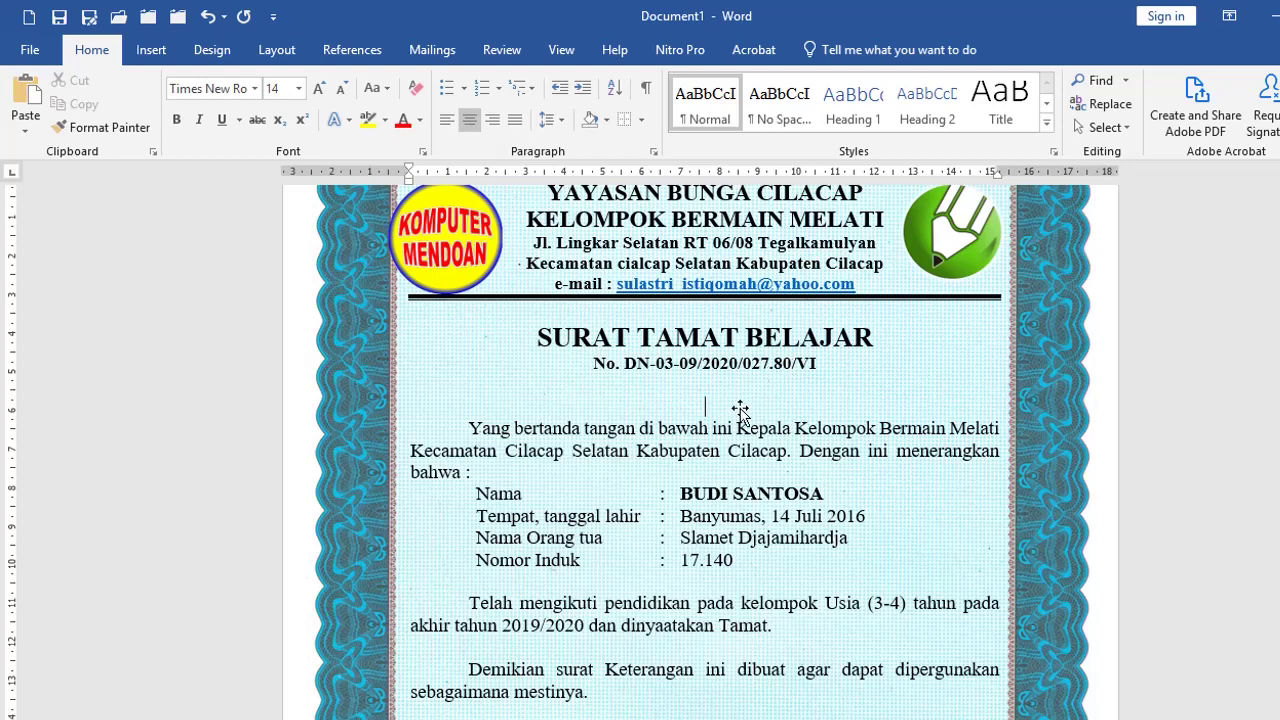
scroll(791, 366, "down", 2)
mouse_move(266, 333)
left_mouse_down()
mouse_move(237, 614)
mouse_move(234, 594)
left_mouse_up()
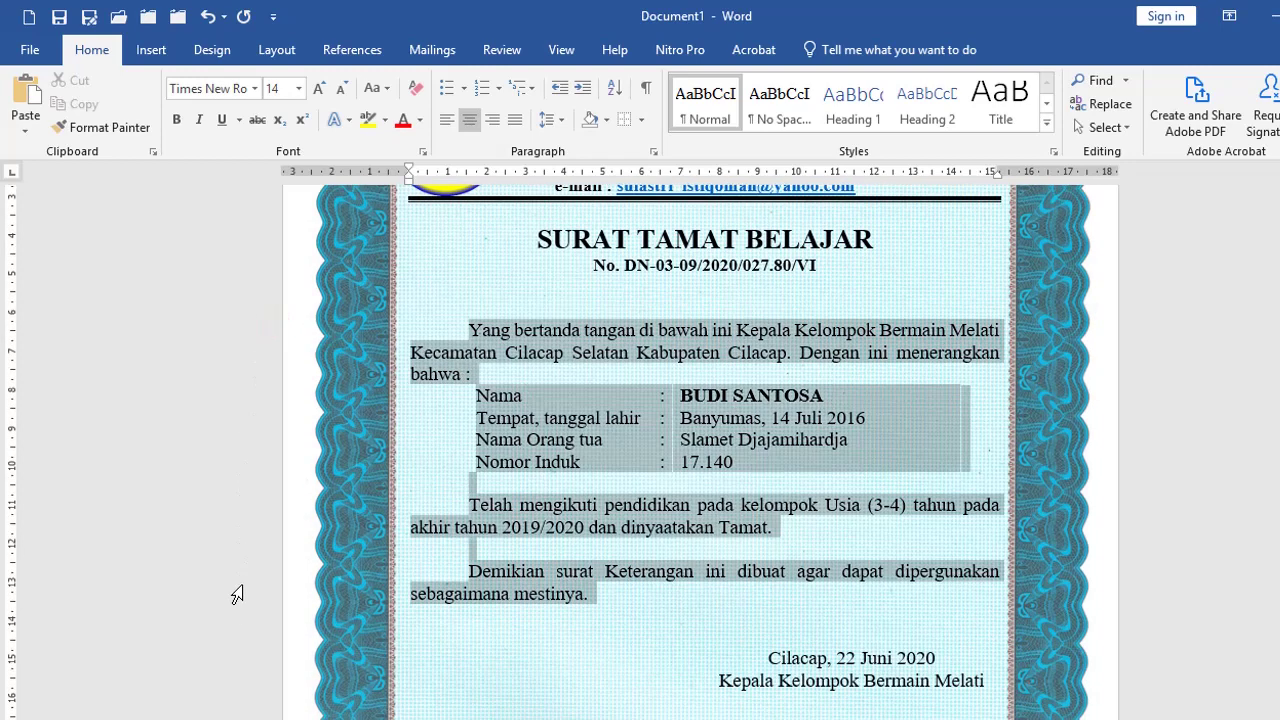
left_click(546, 119)
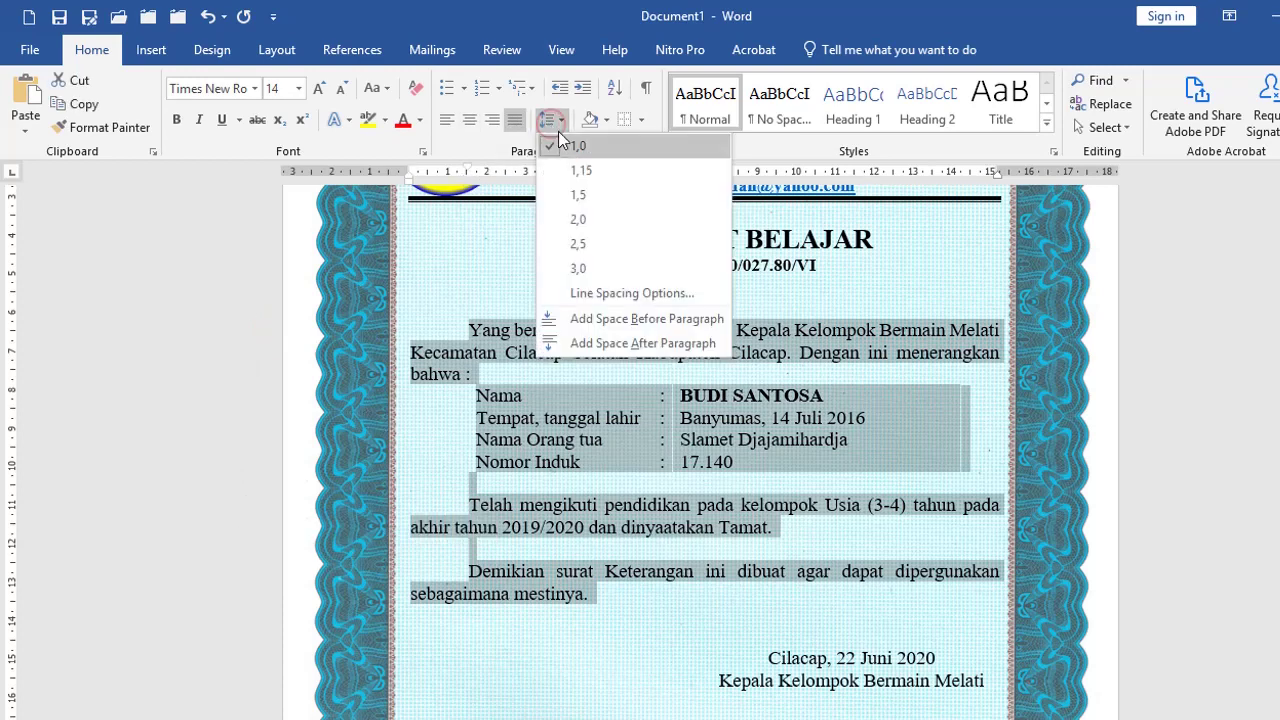
left_click(576, 172)
left_click(548, 119)
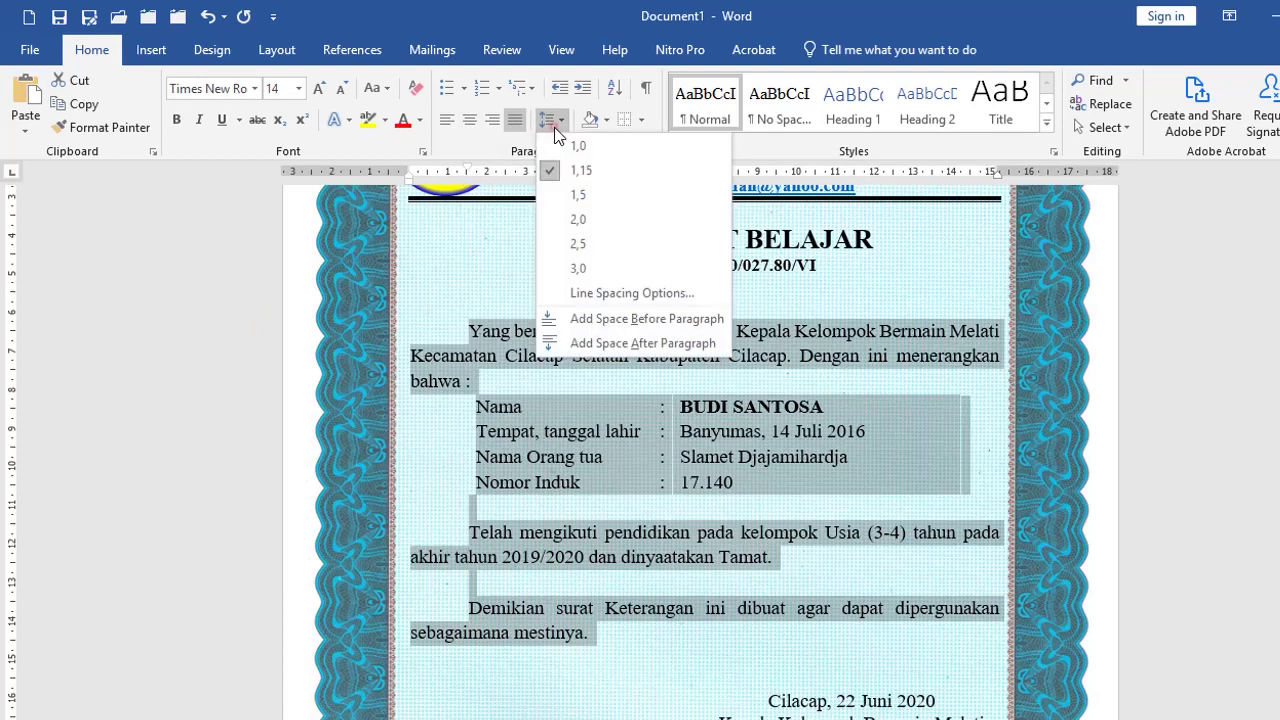
left_click(560, 172)
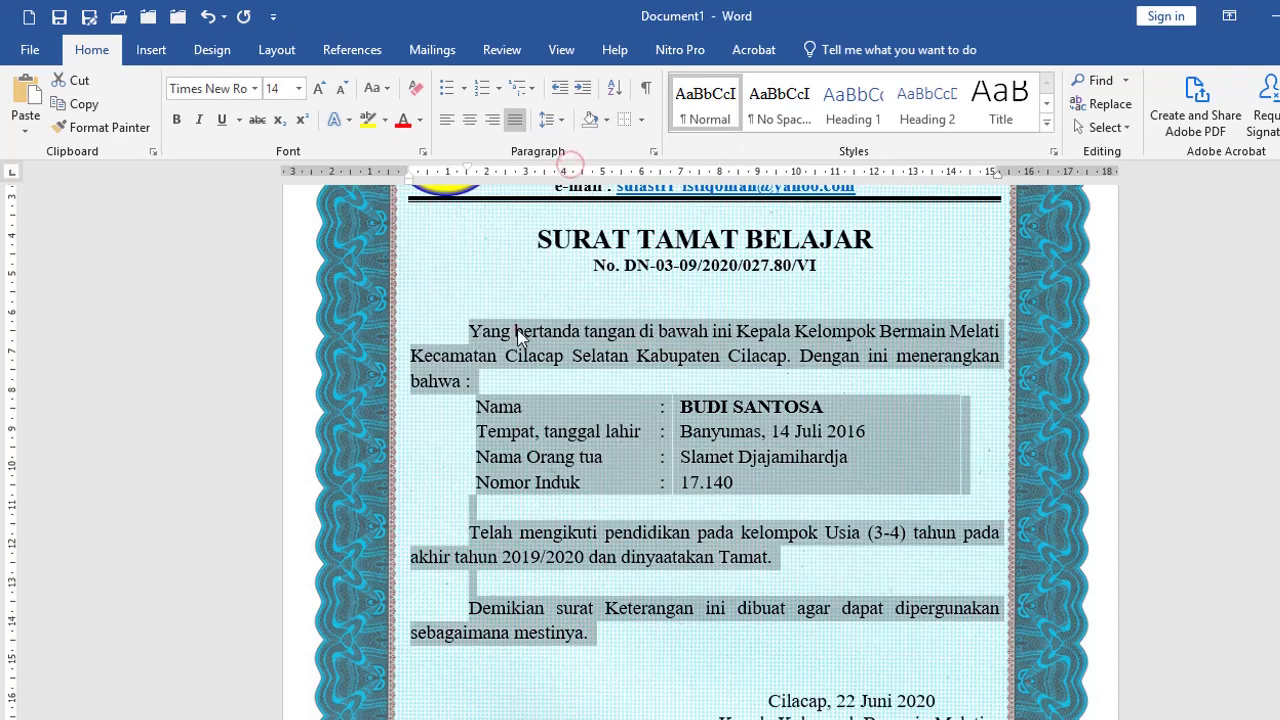
left_click(517, 331)
scroll(550, 343, "down", 3)
scroll(550, 343, "down", 5)
scroll(566, 369, "up", 4)
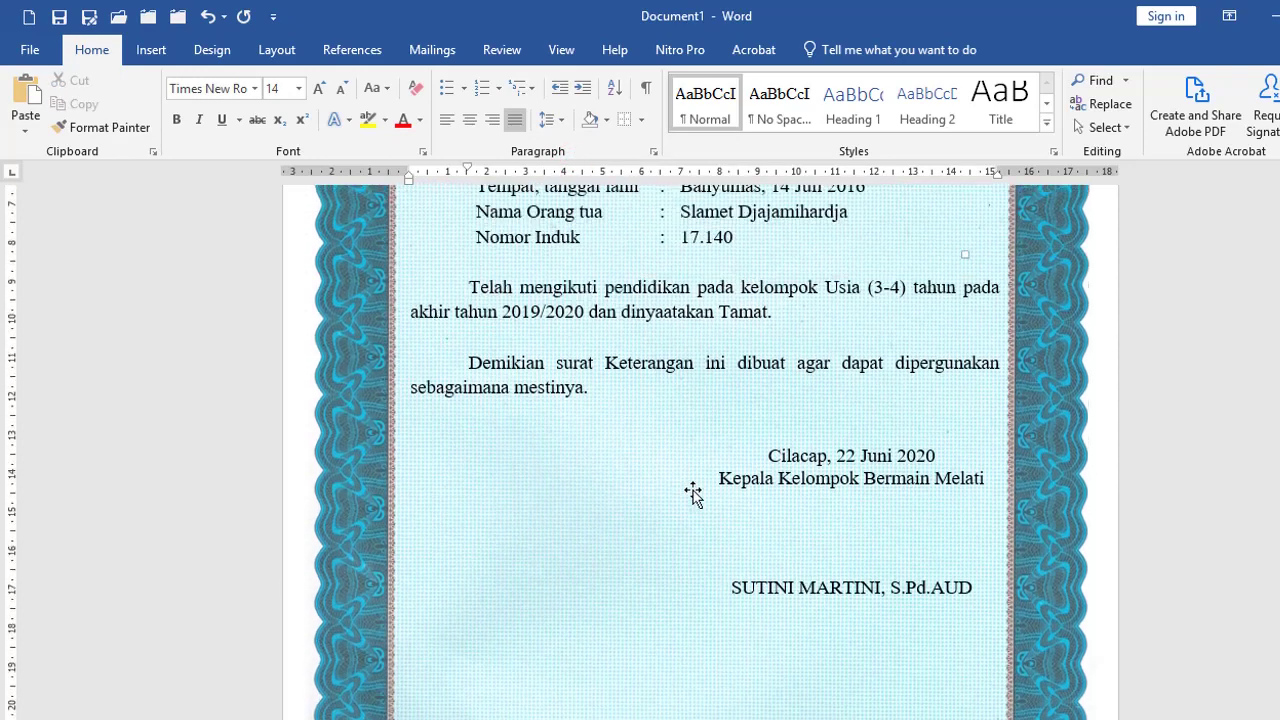
scroll(560, 370, "up", 3)
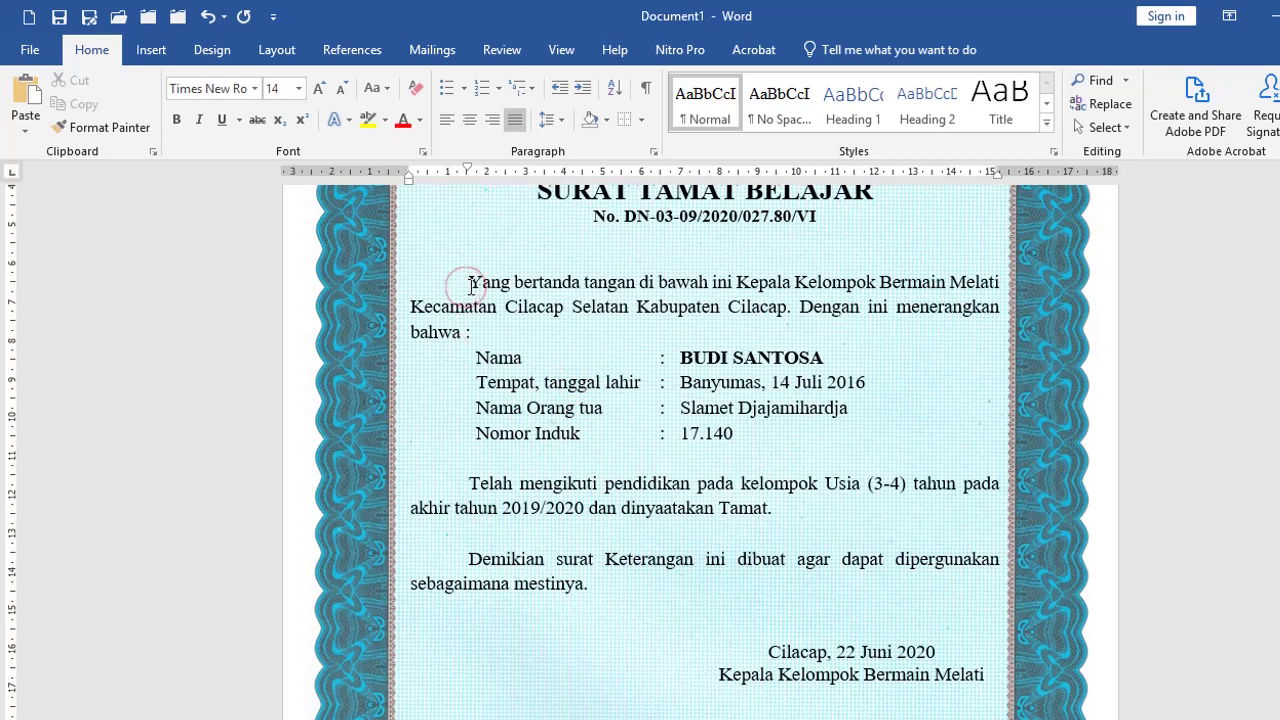
- Enlarge the body text and signature block to 15 pt with Ctrl+]
mouse_move(467, 283)
left_mouse_down()
mouse_move(740, 490)
mouse_move(810, 589)
left_mouse_up()
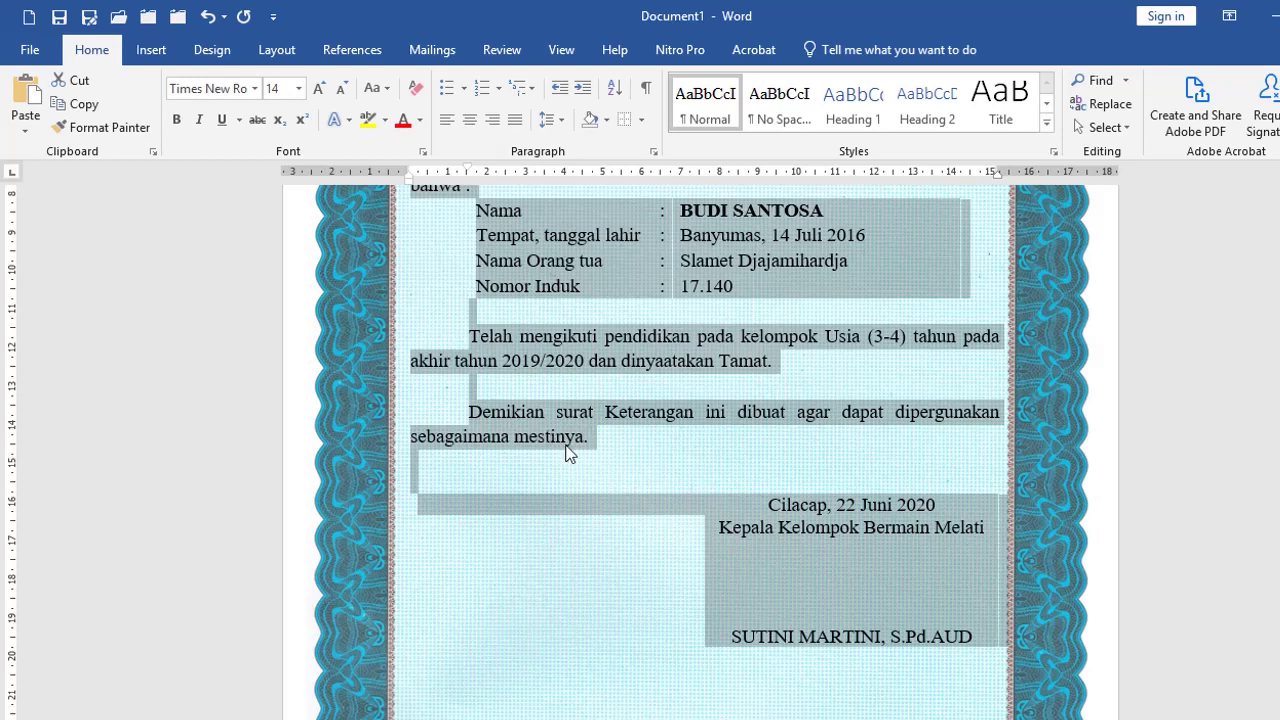
key("ctrl+bracketright")
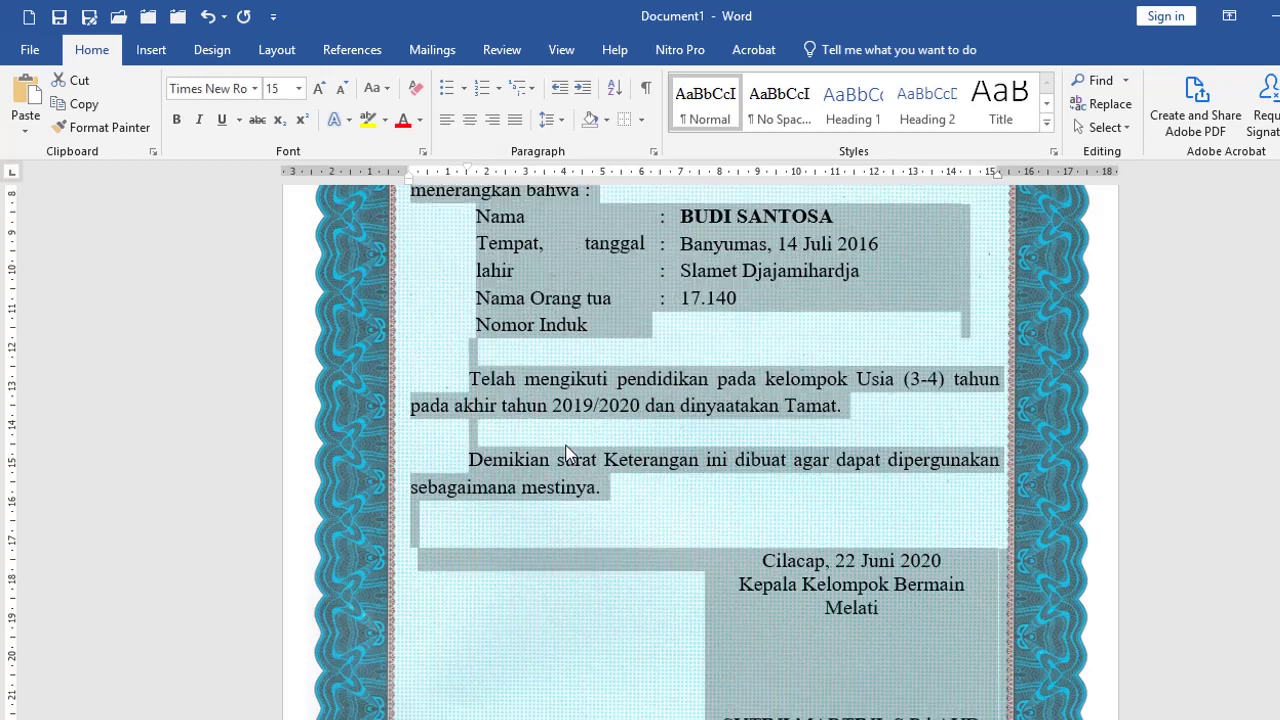
left_click(569, 412)
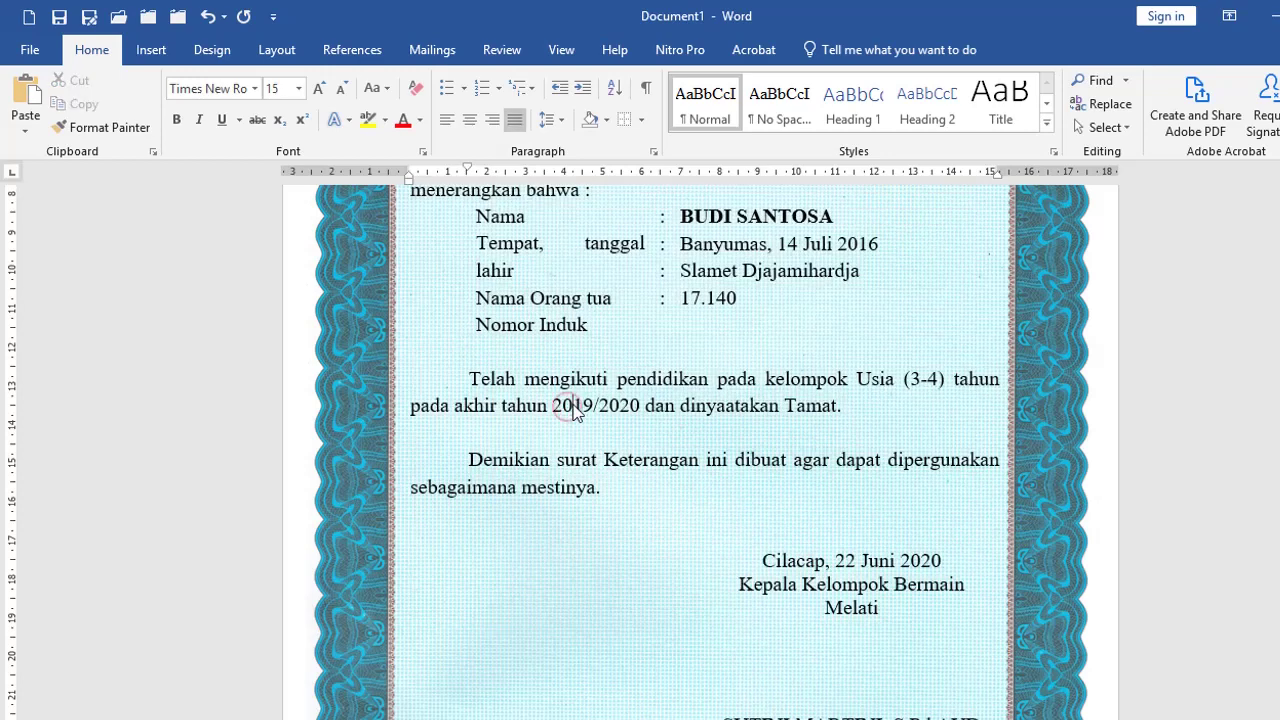
scroll(749, 440, "up", 3)
scroll(749, 434, "down", 2)
- Abbreviate 'tanggal' to 'tgl' so the line reads 'Tempat, tgl lahir'
scroll(614, 309, "down", 1)
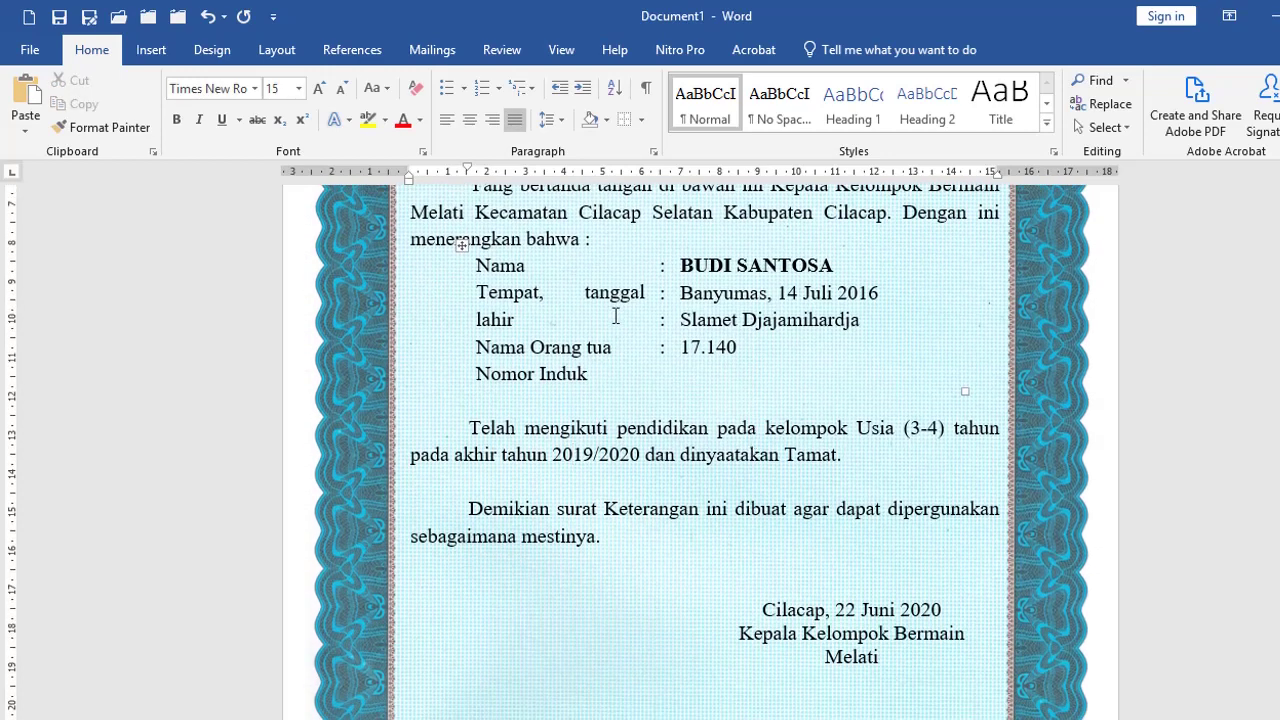
left_click(600, 293)
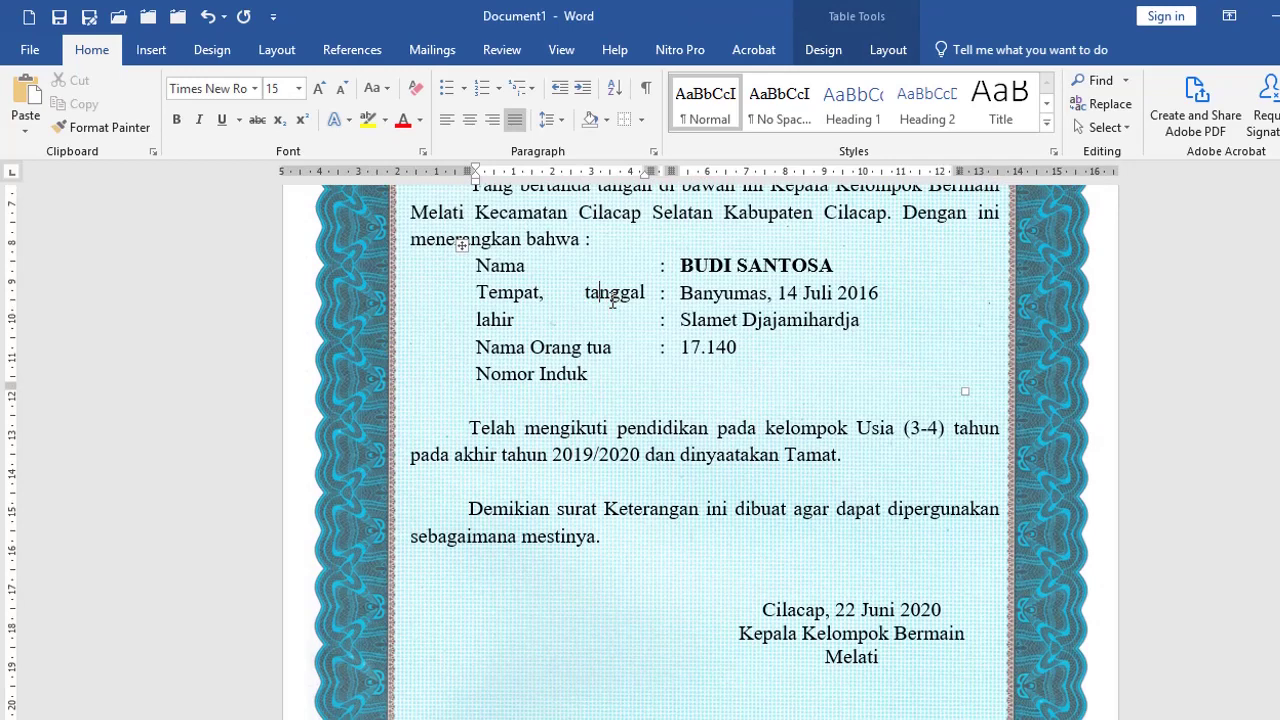
key("Delete")
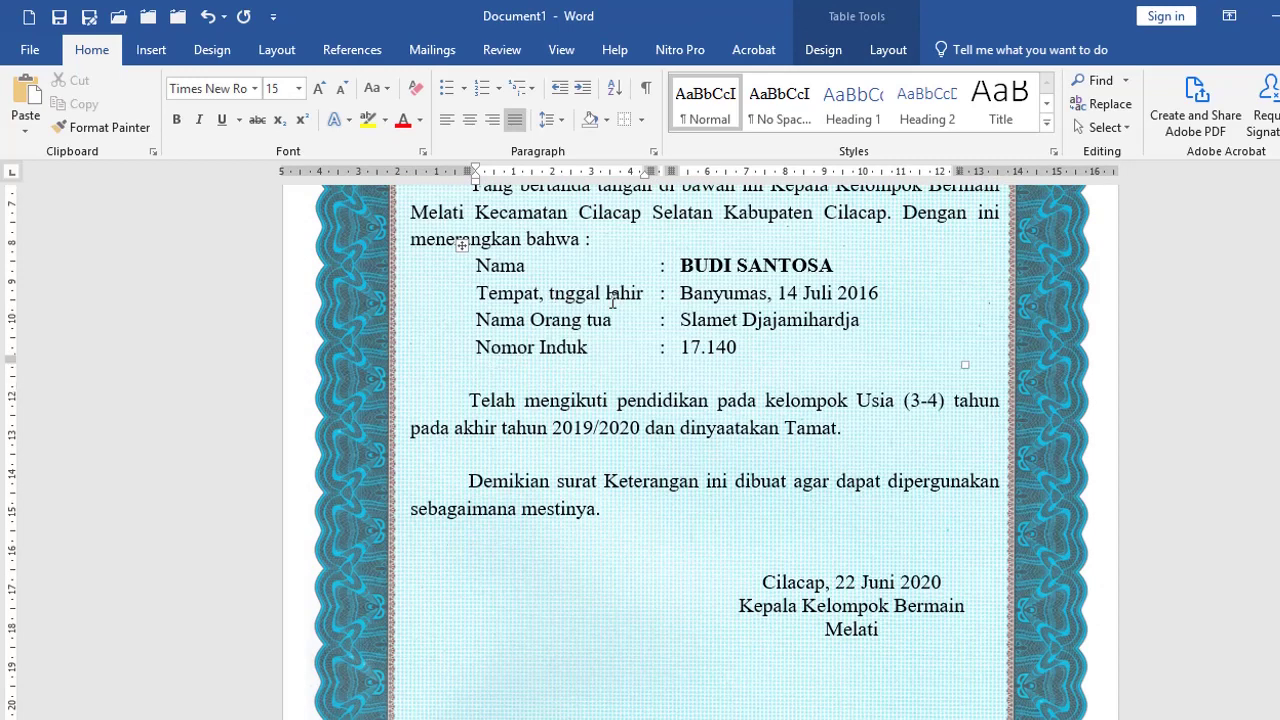
key("Delete")
key("Delete")
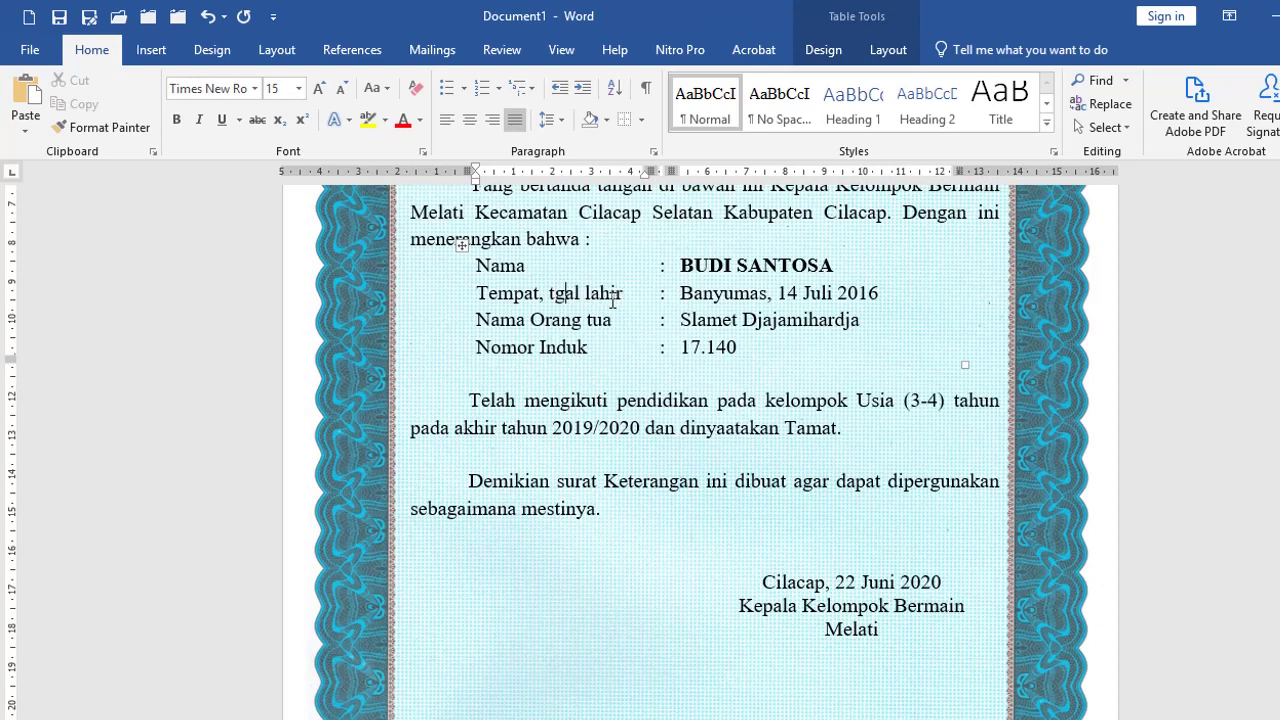
key("Right")
key("Delete")
left_click(572, 290)
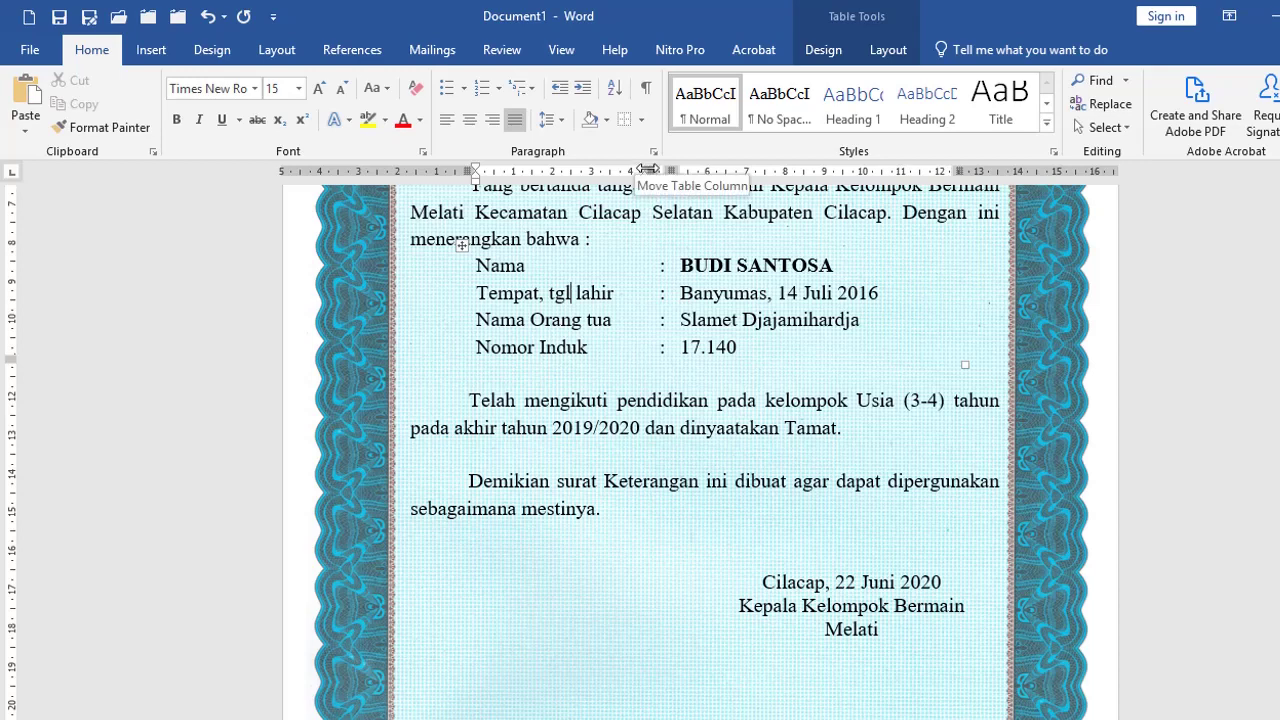
- Narrow the label column and widen the signature column so 'Kepala Kelompok Bermain Melati' fits one line
left_click_drag(648, 170, 632, 170)
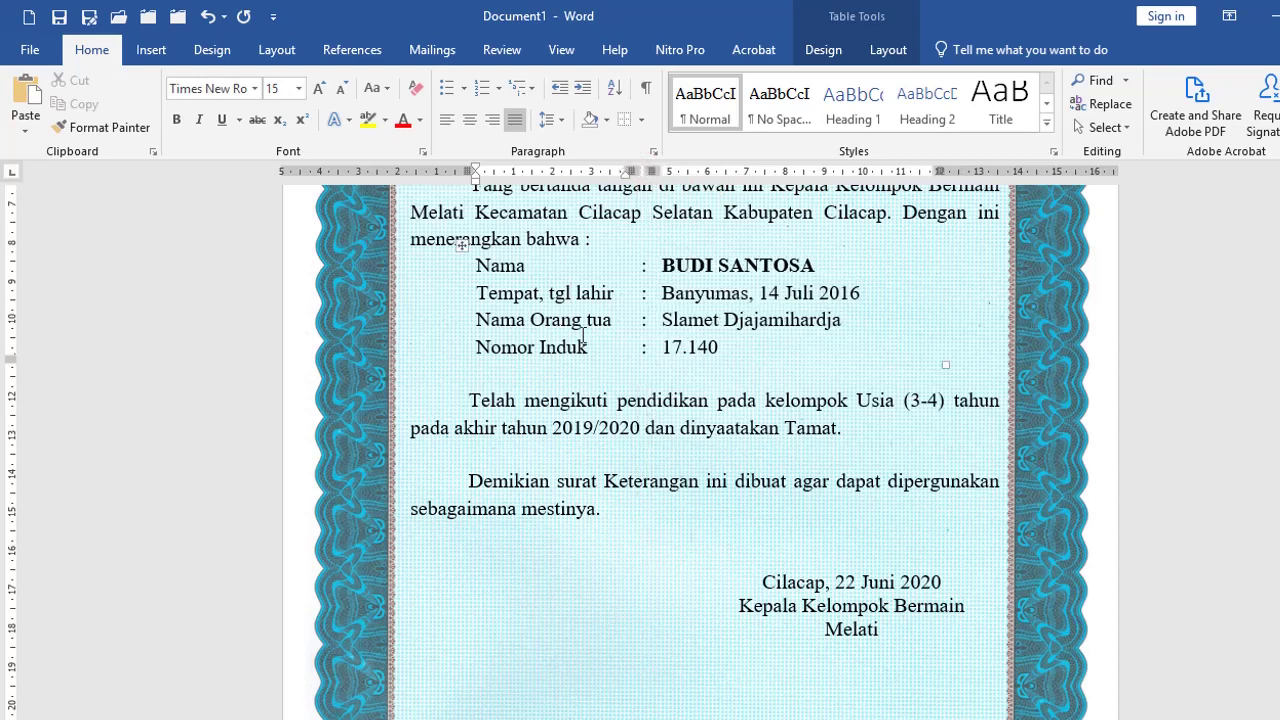
scroll(585, 334, "down", 3)
scroll(585, 334, "down", 3)
left_click(856, 355)
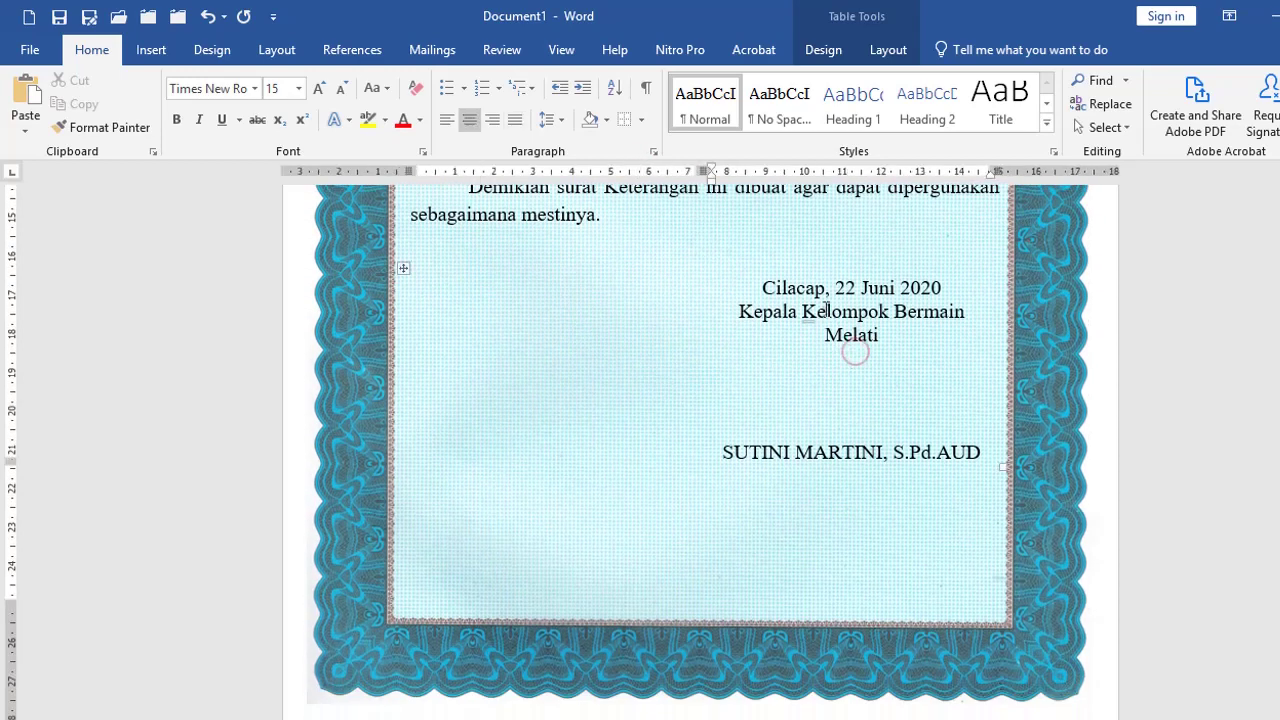
left_click(826, 311)
left_click_drag(710, 170, 657, 170)
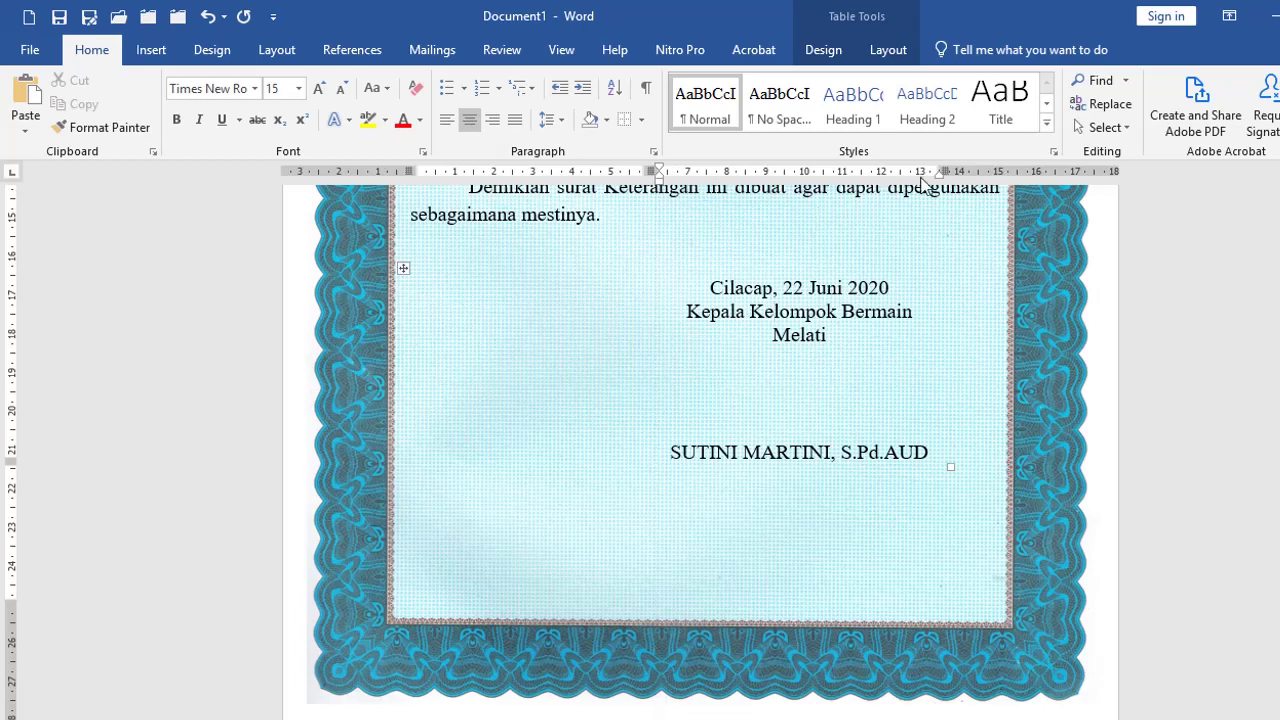
left_click_drag(946, 171, 995, 171)
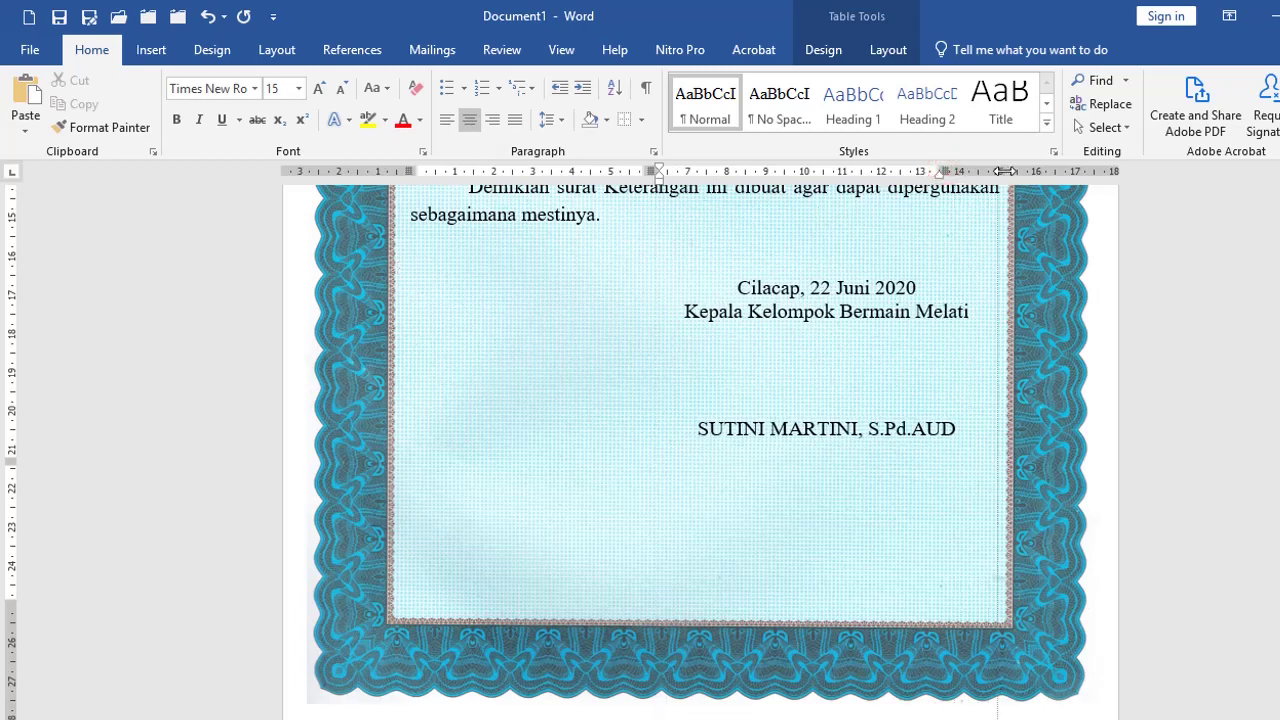
scroll(716, 367, "up", 2)
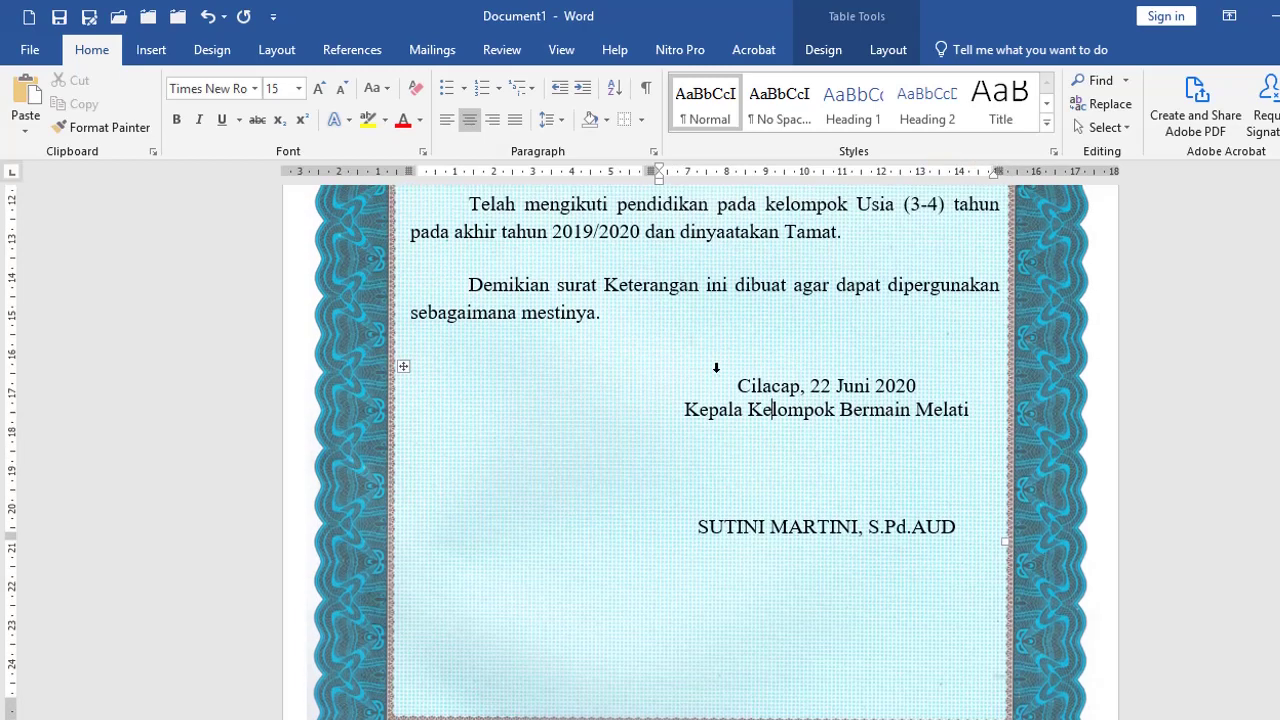
left_click(604, 288)
scroll(607, 294, "up", 5)
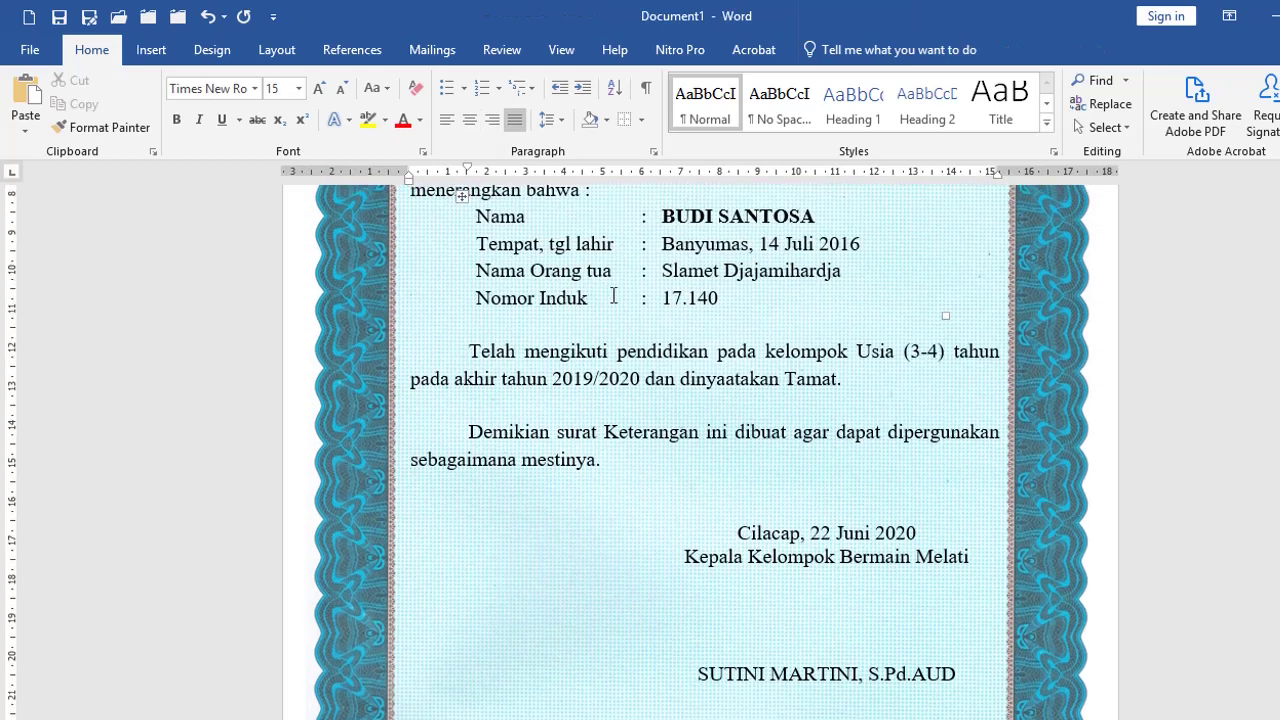
- Give the letterhead's e-mail line 1,5 line spacing
scroll(663, 320, "up", 2)
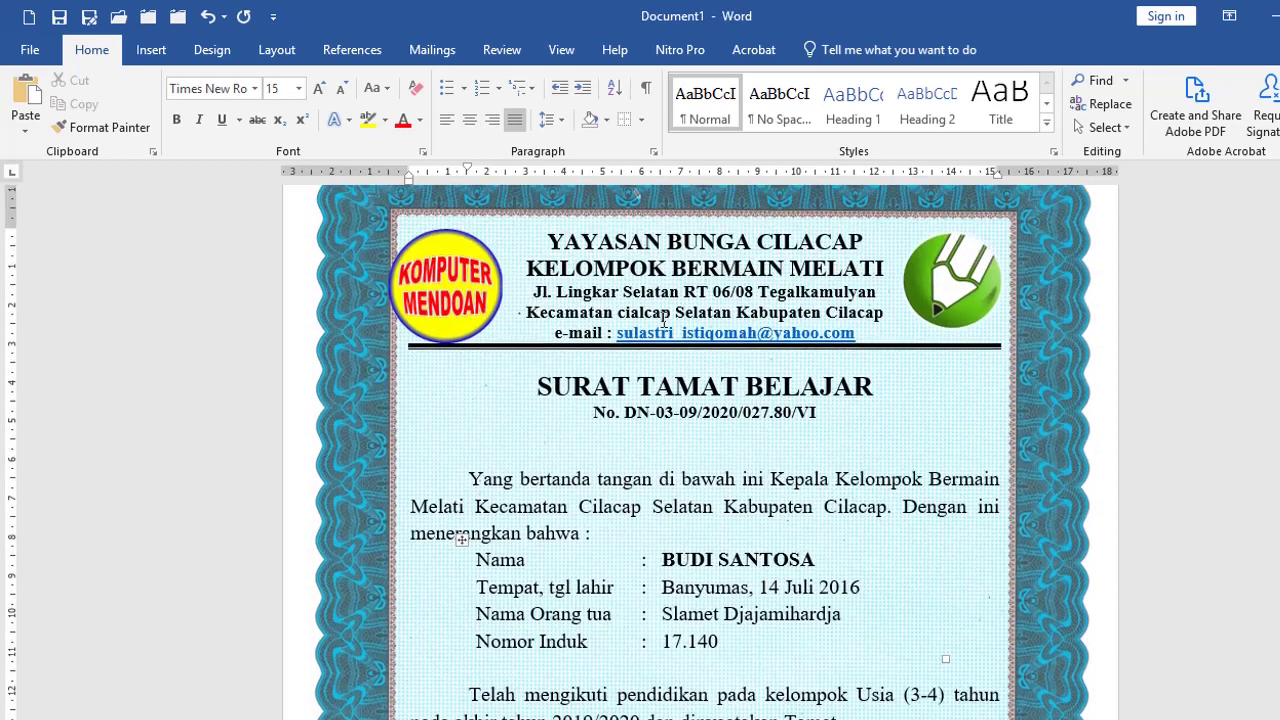
left_click(677, 381)
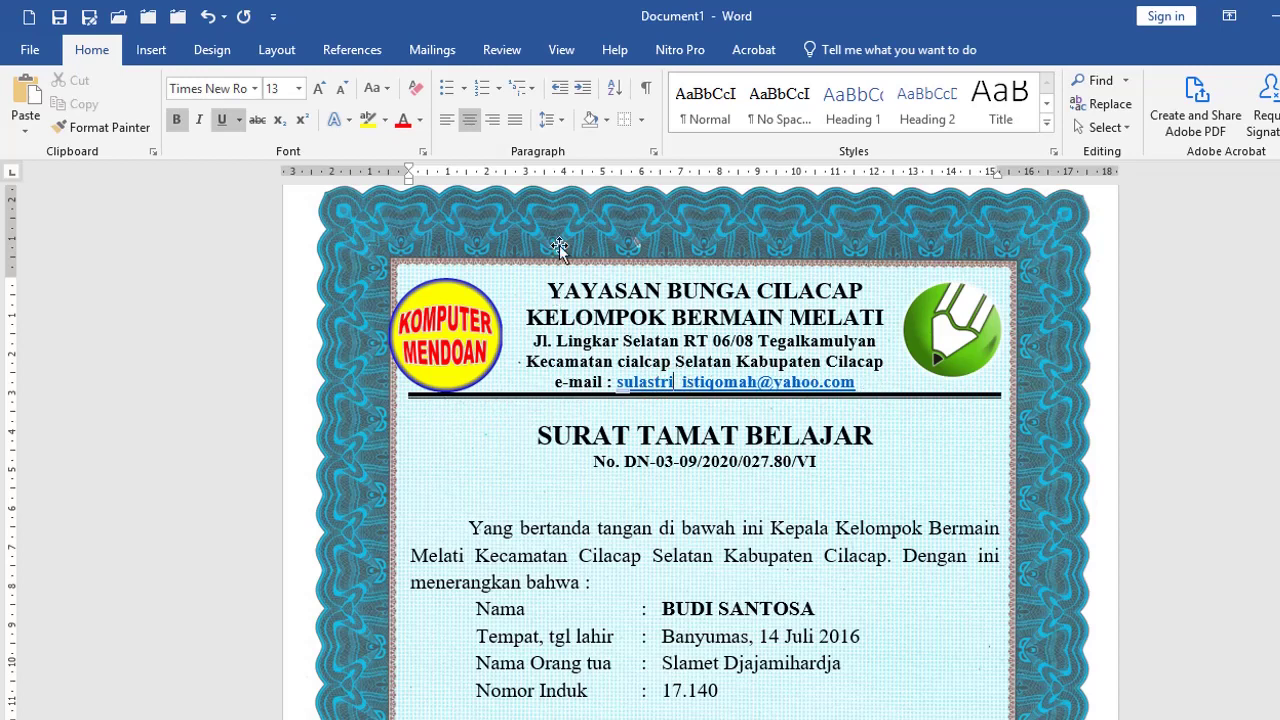
left_click(563, 121)
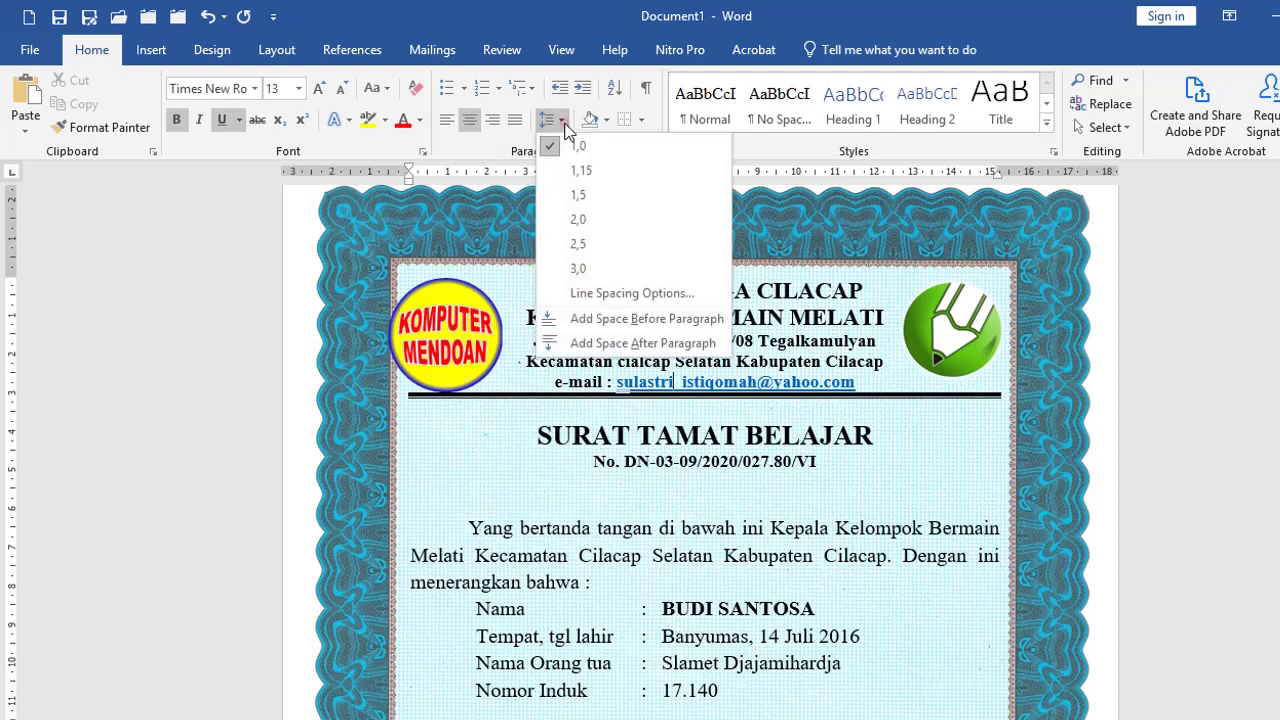
left_click(572, 197)
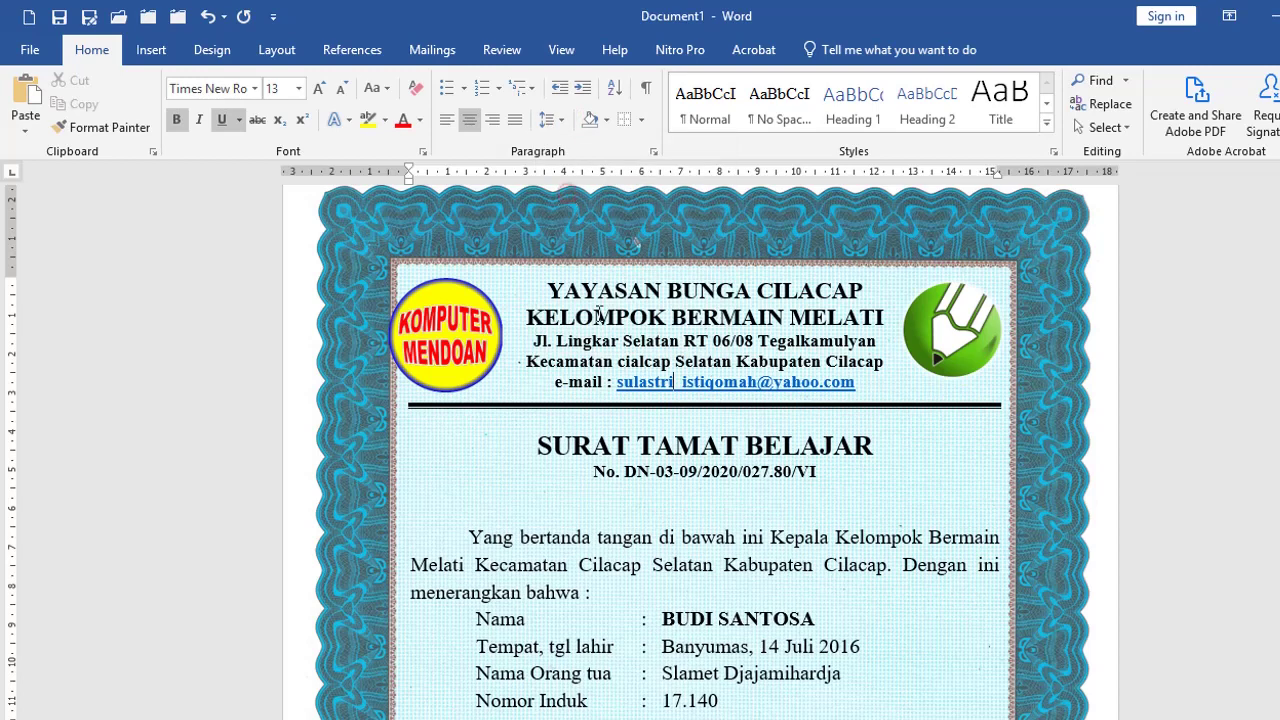
- Nudge the KOMPUTER MENDOAN logo slightly up and to the right
left_click(935, 338)
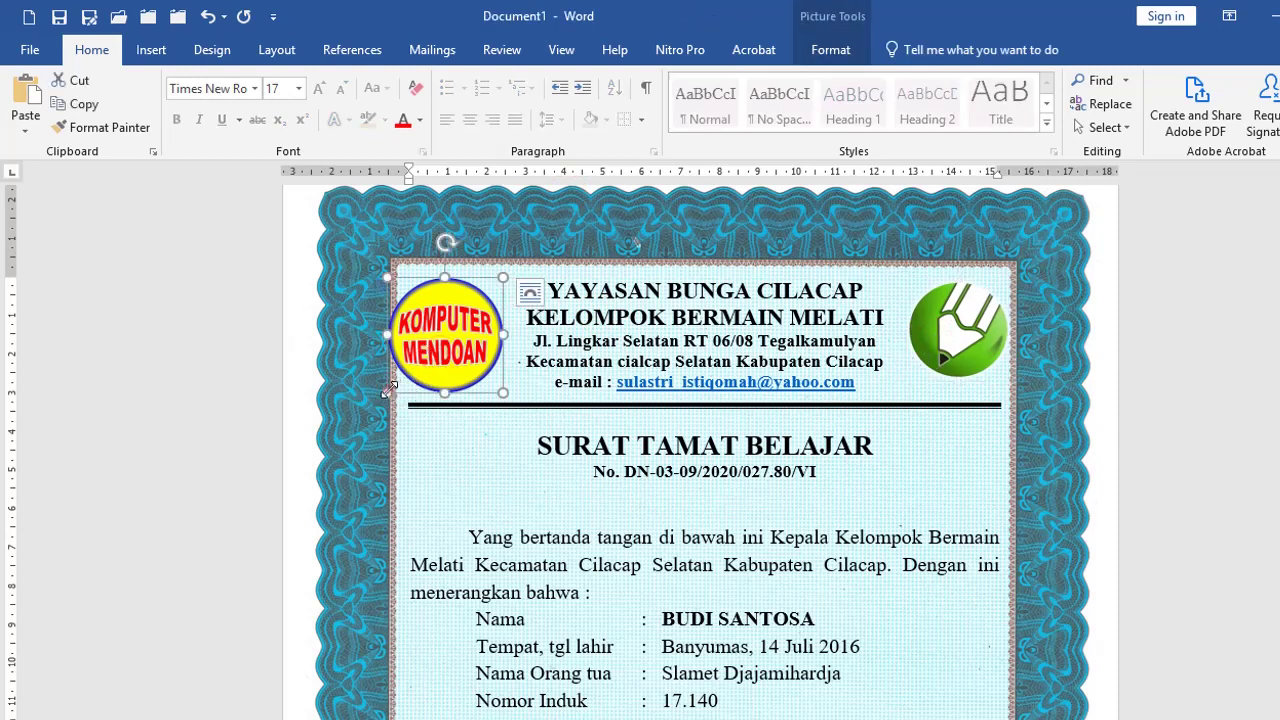
left_click_drag(425, 374, 434, 365)
key("Tab")
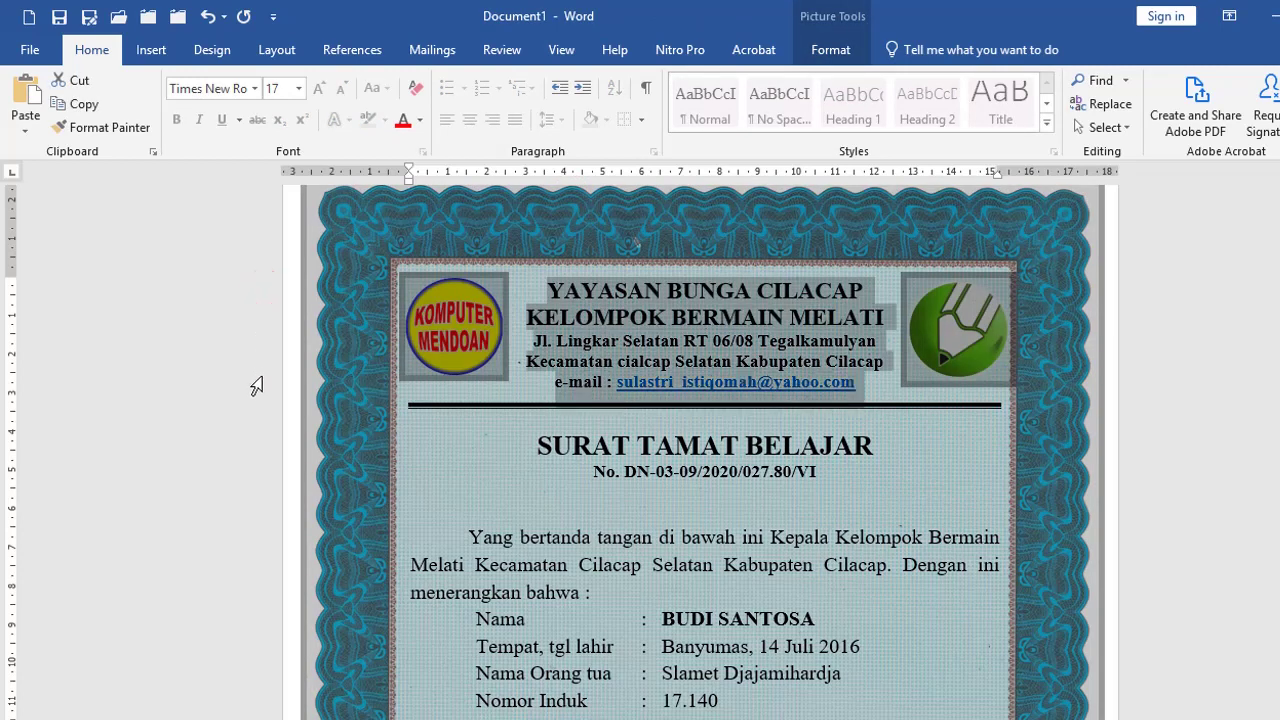
key("Tab")
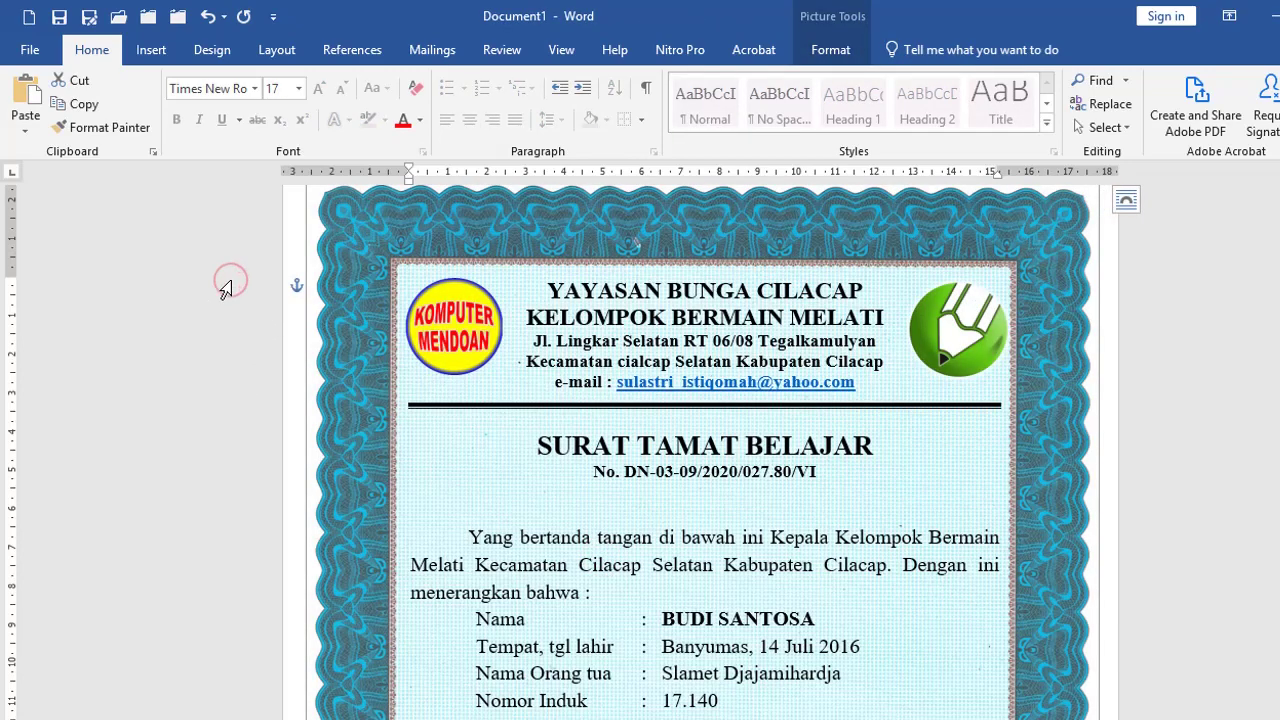
scroll(505, 420, "down", 2)
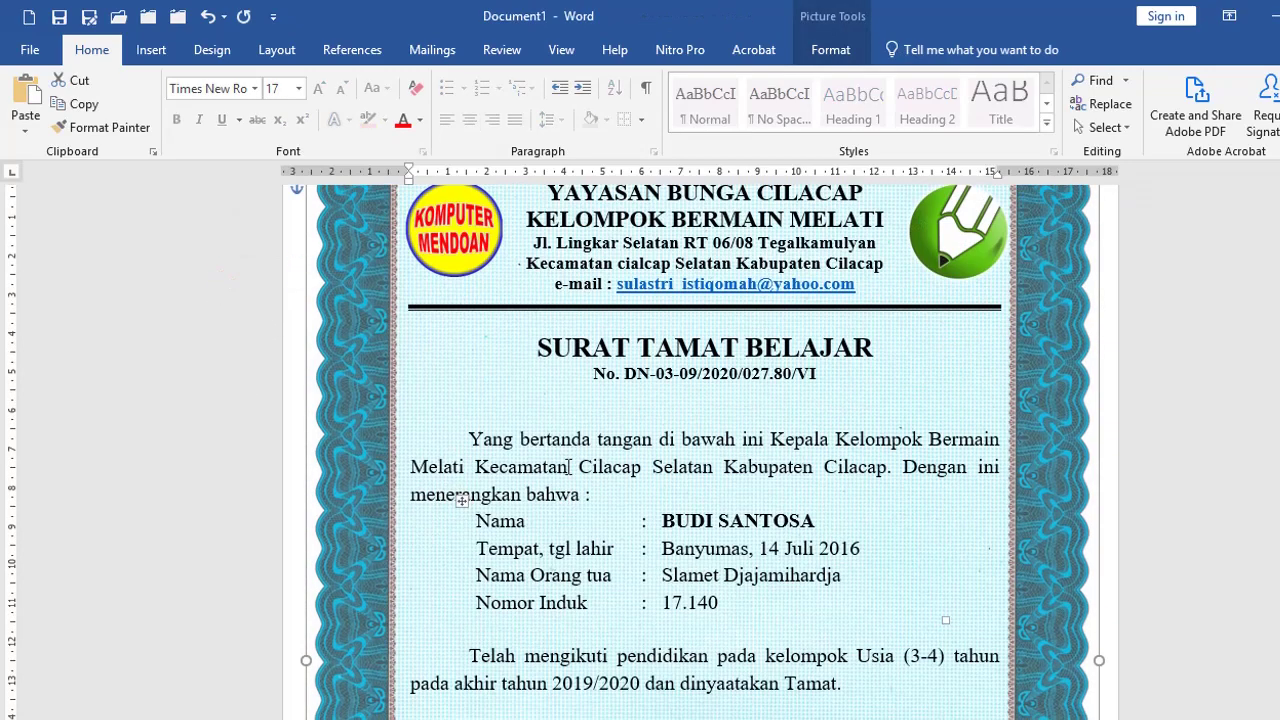
left_click(253, 336)
left_click(220, 326)
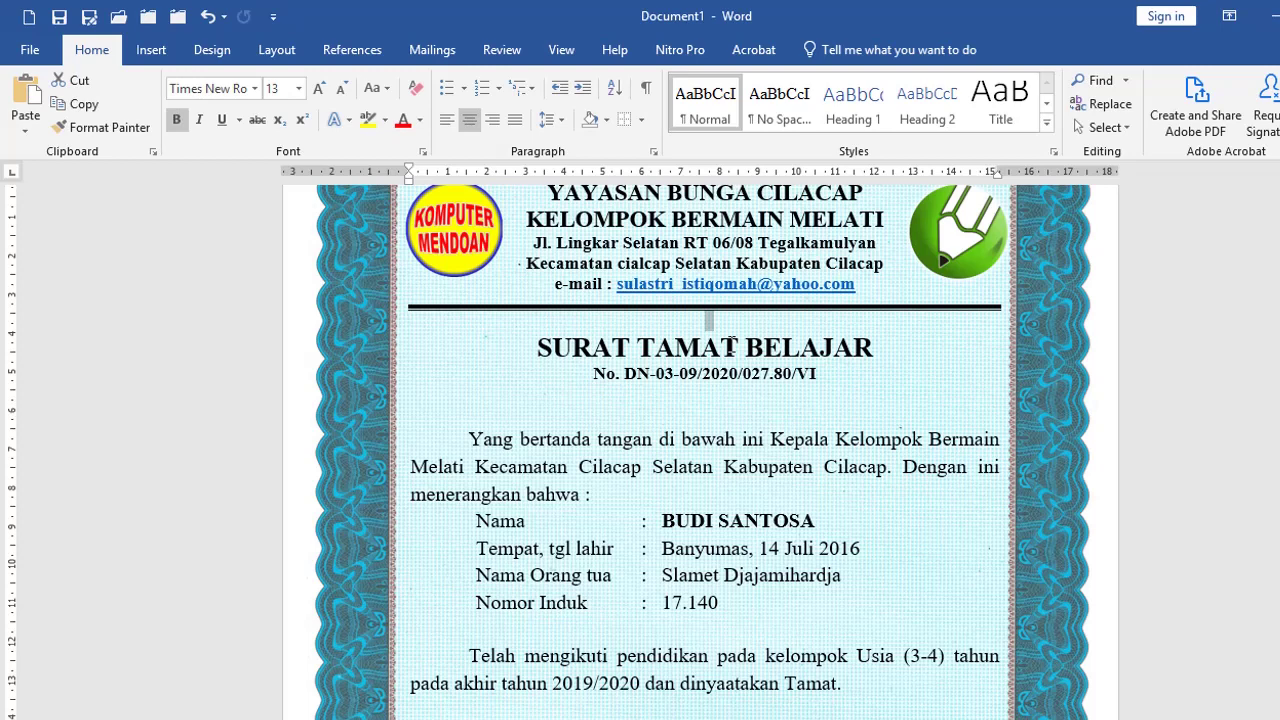
- Insert an empty line above the SURAT TAMAT BELAJAR title and shrink it to 5 pt
key("Return")
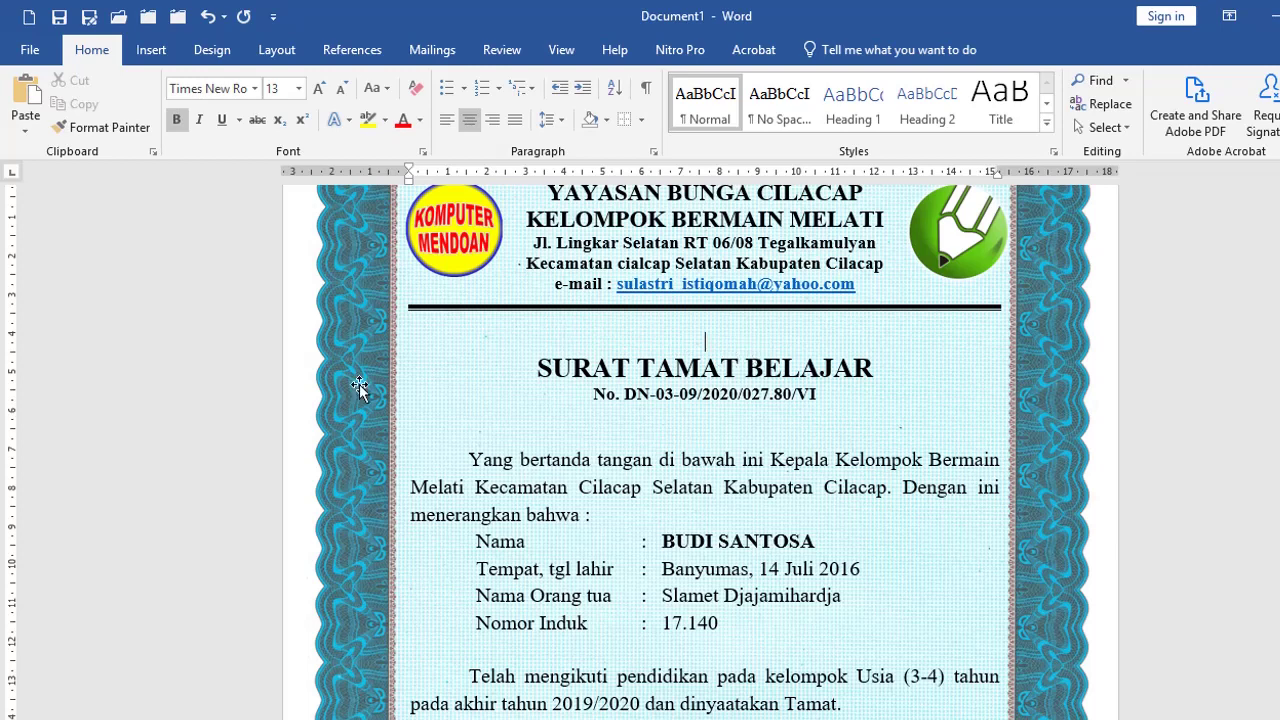
left_click(237, 354)
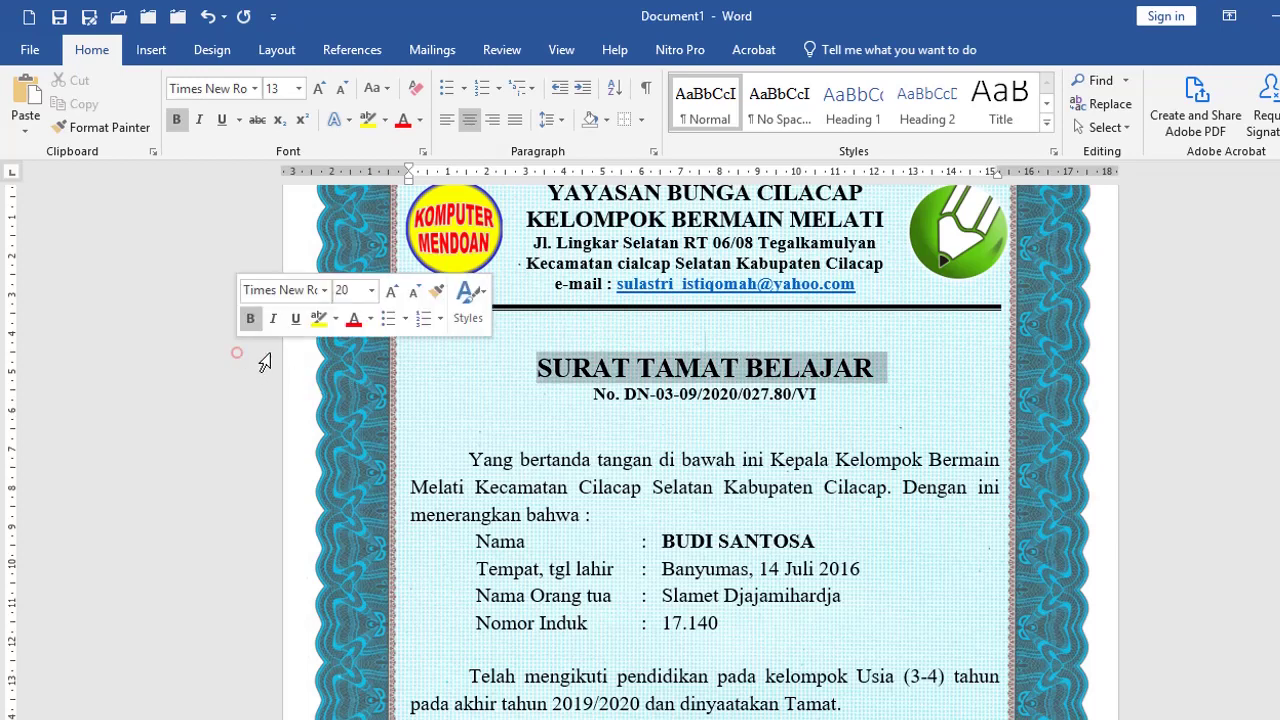
left_click(200, 346)
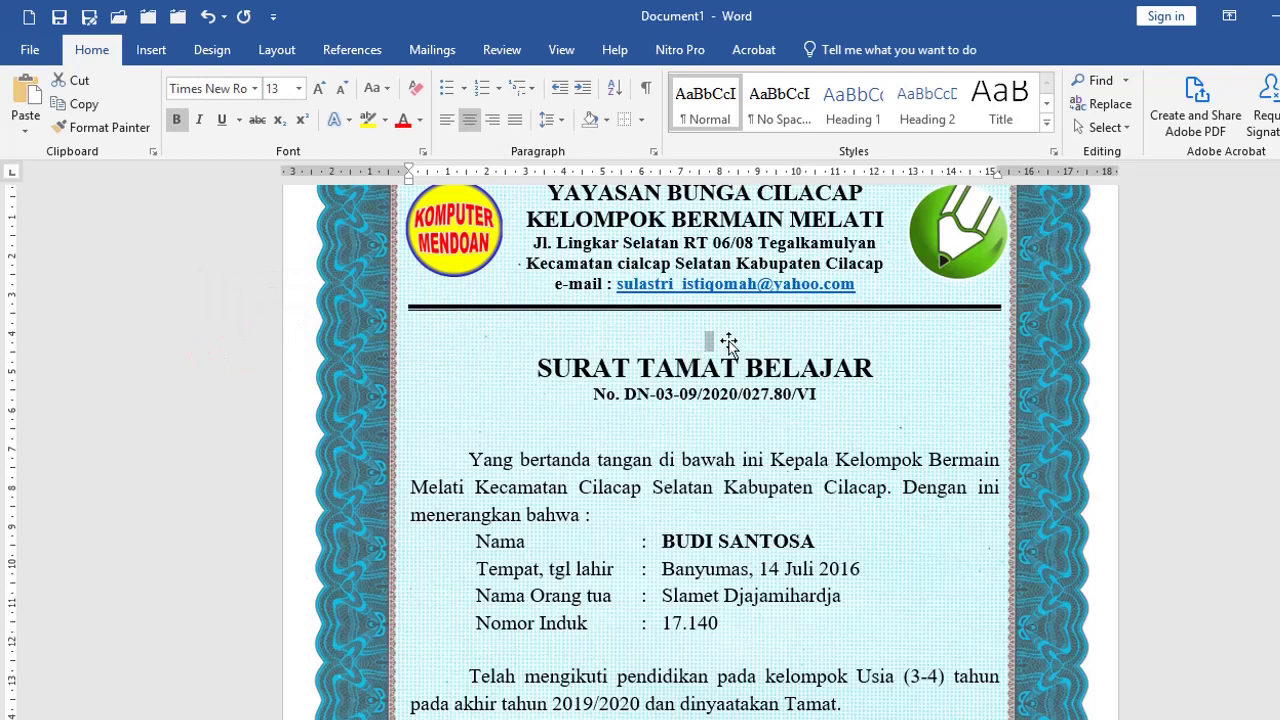
left_click(277, 91)
key("Return")
- Add an empty line after 'bahwa :'
scroll(552, 420, "down", 3)
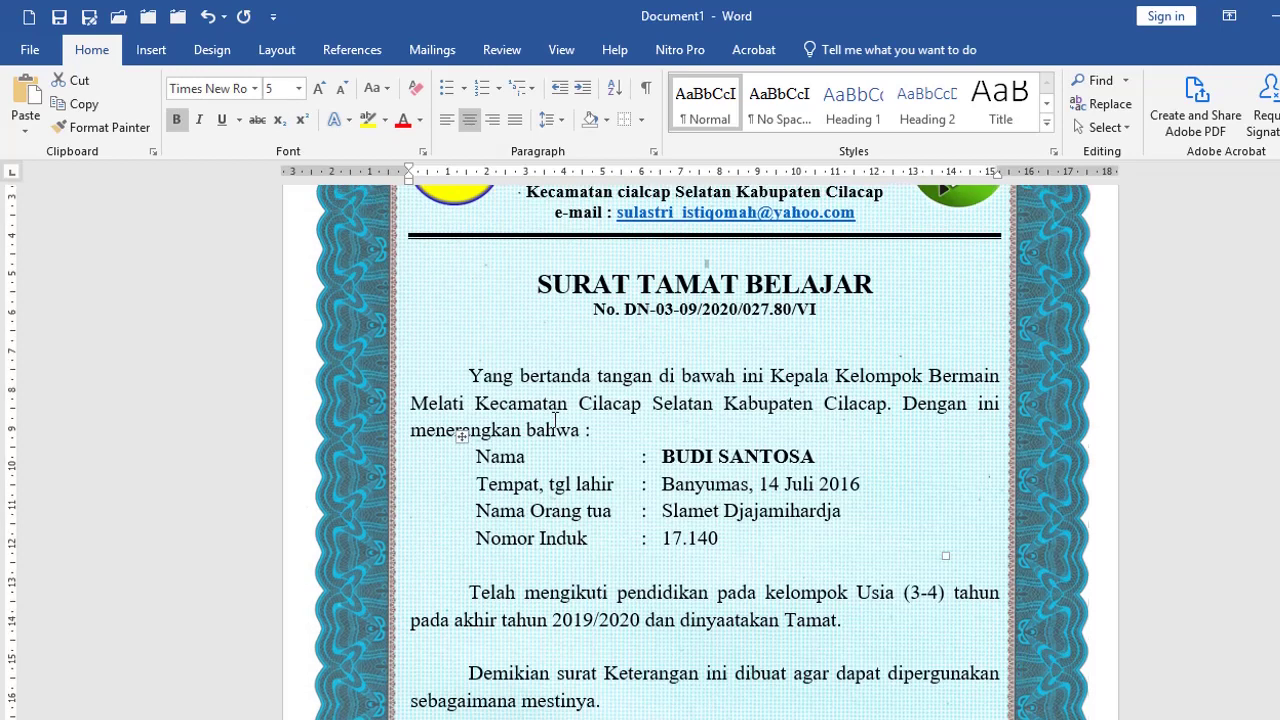
scroll(578, 420, "down", 3)
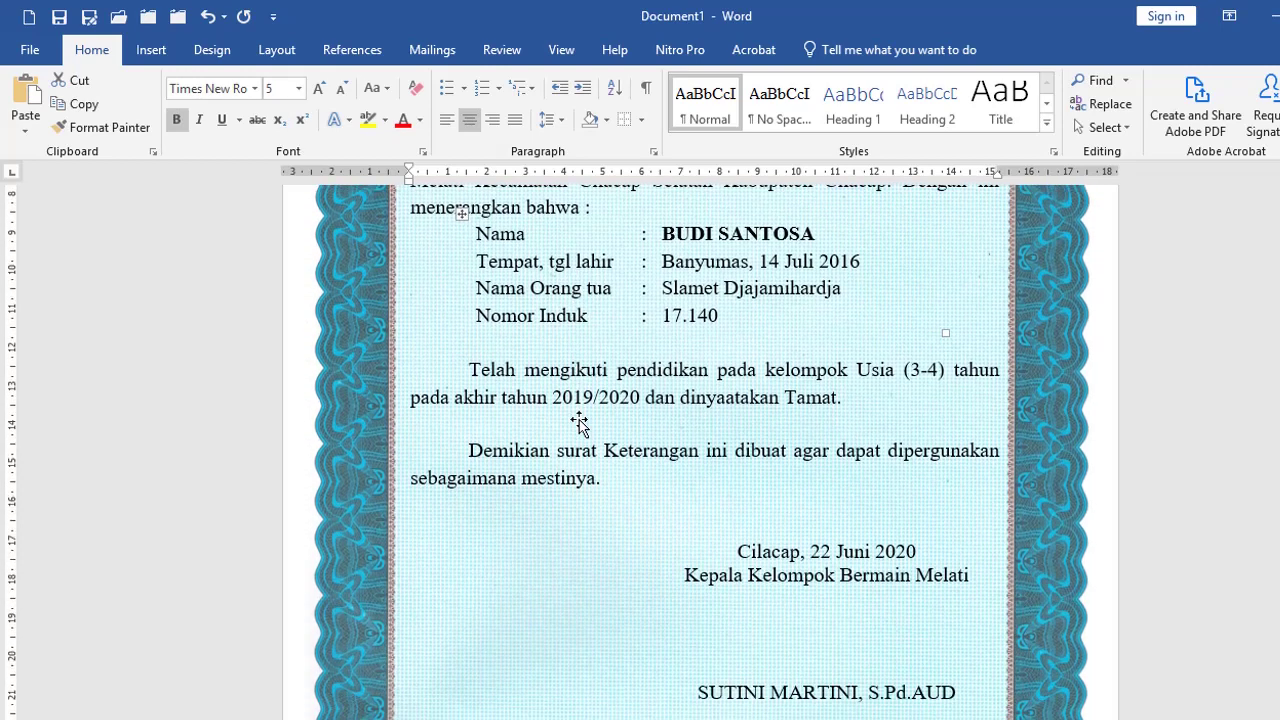
scroll(580, 420, "down", 3)
scroll(591, 434, "down", 3)
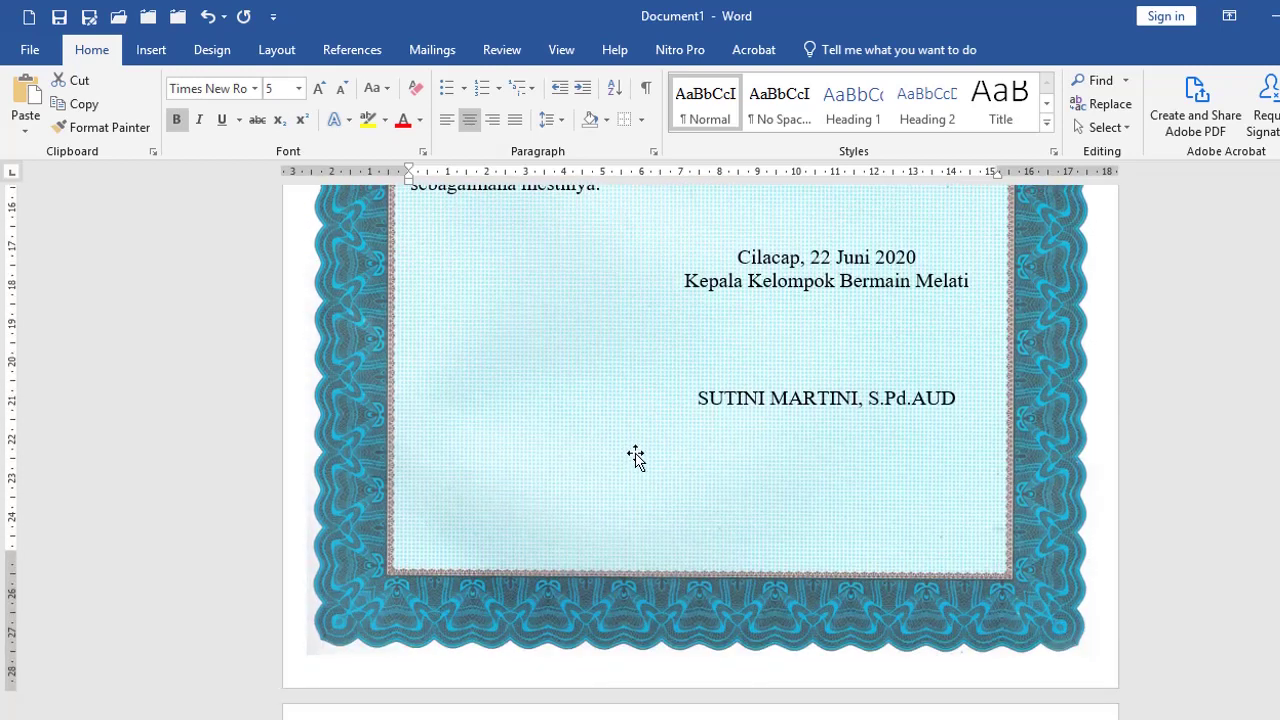
scroll(634, 457, "up", 3)
scroll(640, 454, "up", 2)
scroll(640, 454, "up", 2)
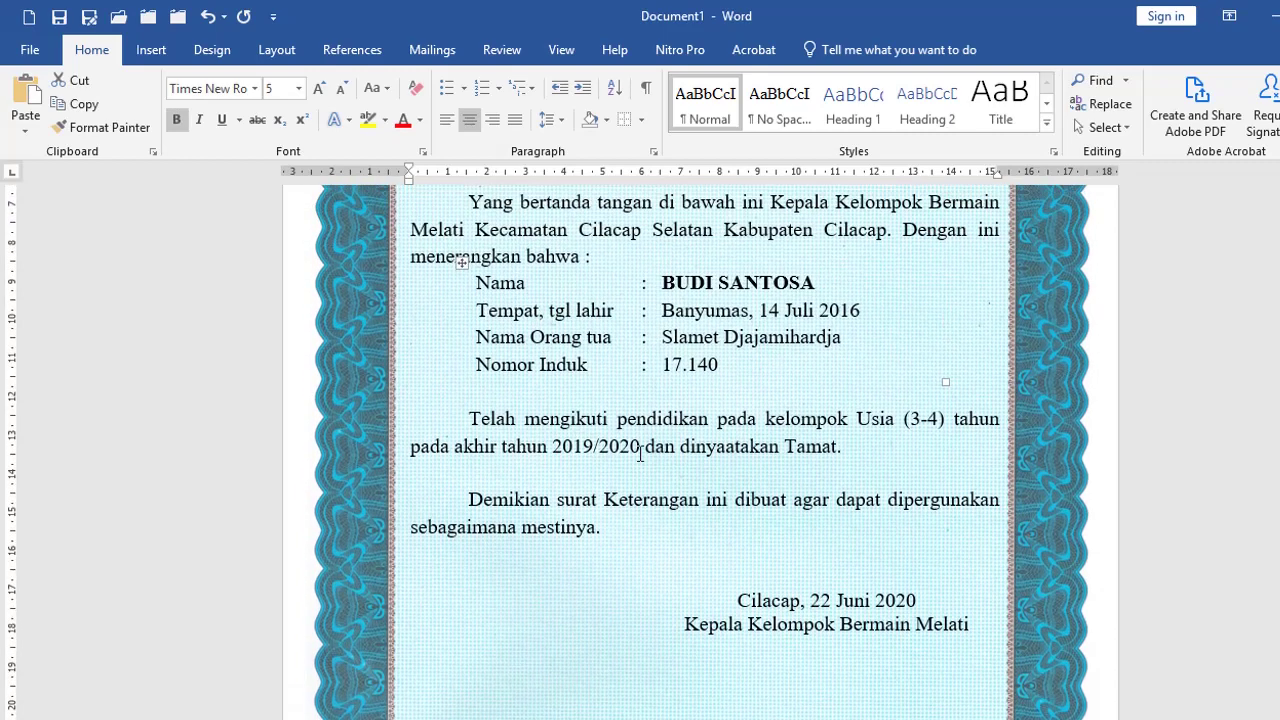
scroll(665, 424, "up", 1)
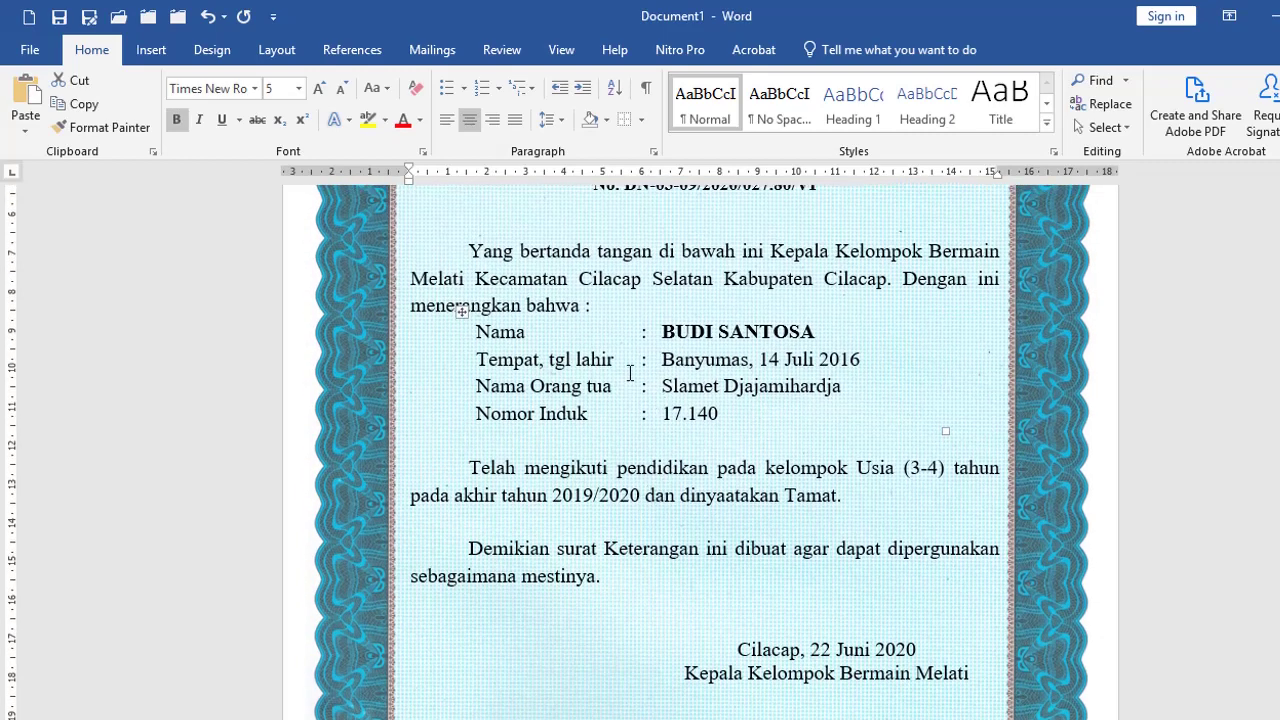
left_click(605, 305)
left_click(597, 305)
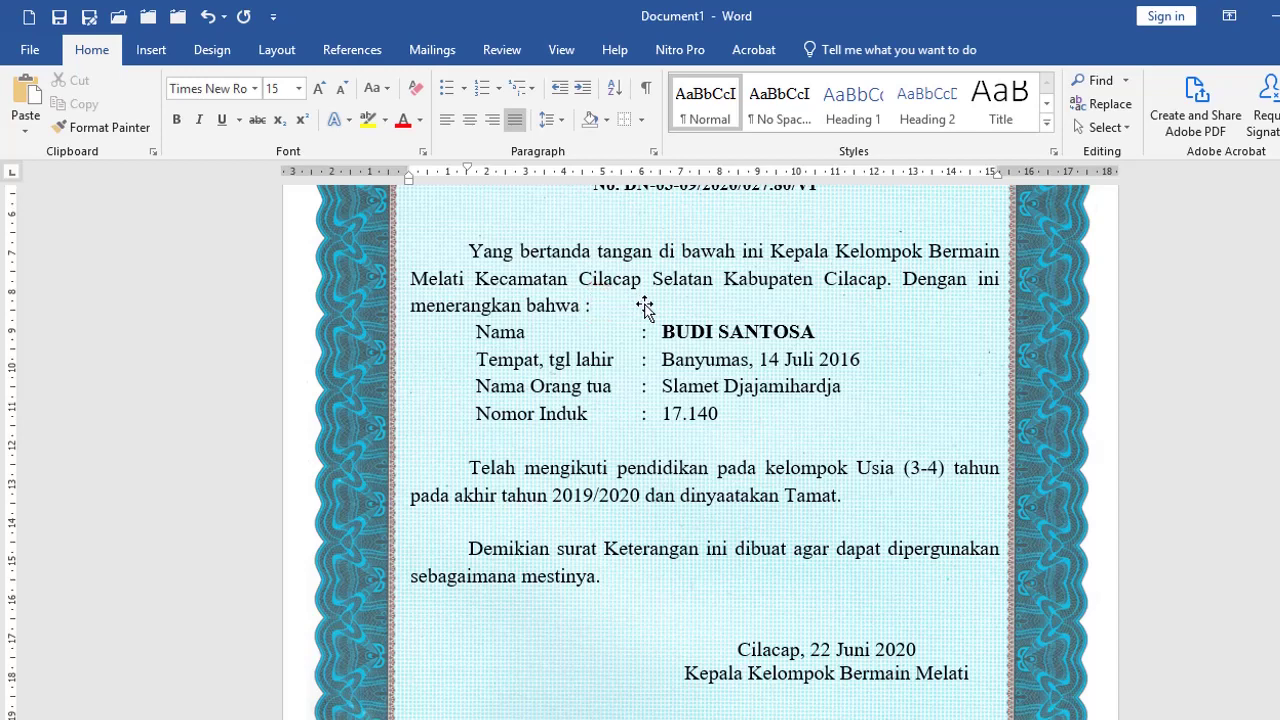
key("Return")
- Add a blank line after 'mestinya.', above the signature block
scroll(645, 310, "down", 2)
scroll(623, 423, "up", 1)
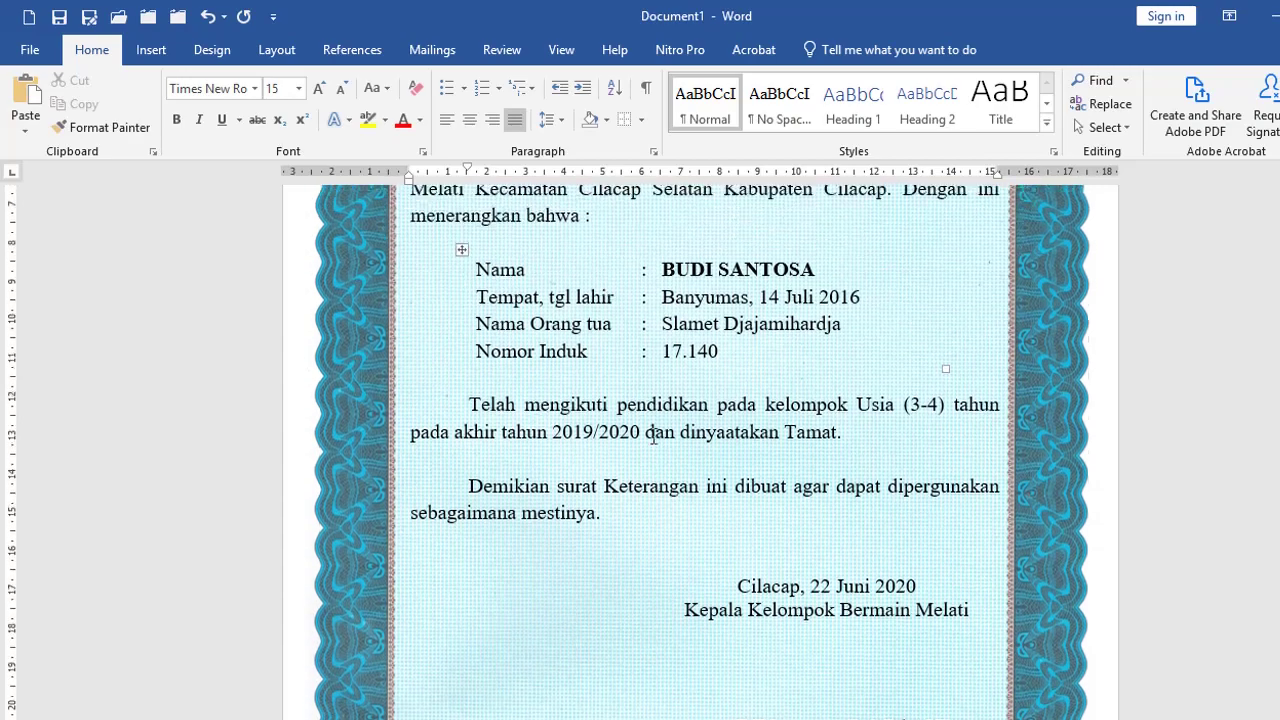
scroll(600, 420, "up", 2)
scroll(640, 537, "down", 3)
scroll(734, 526, "down", 2)
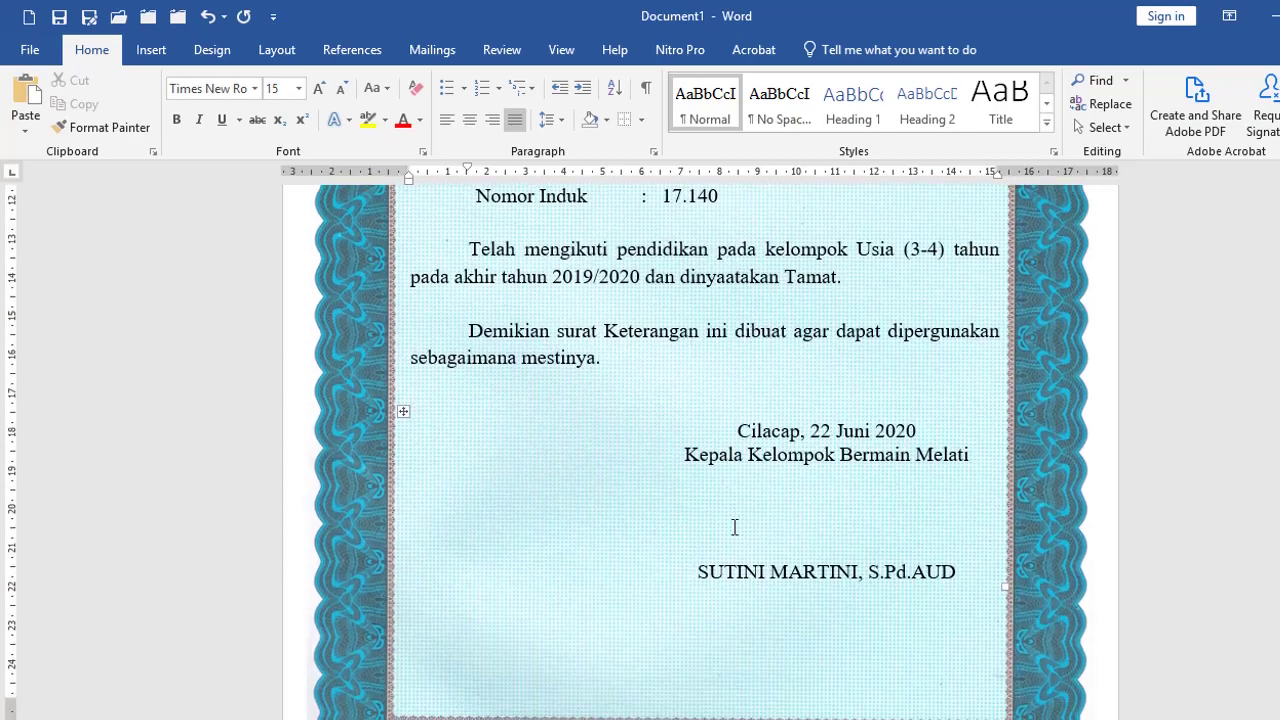
scroll(754, 523, "down", 2)
scroll(755, 521, "up", 2)
scroll(755, 521, "up", 4)
scroll(720, 500, "up", 4)
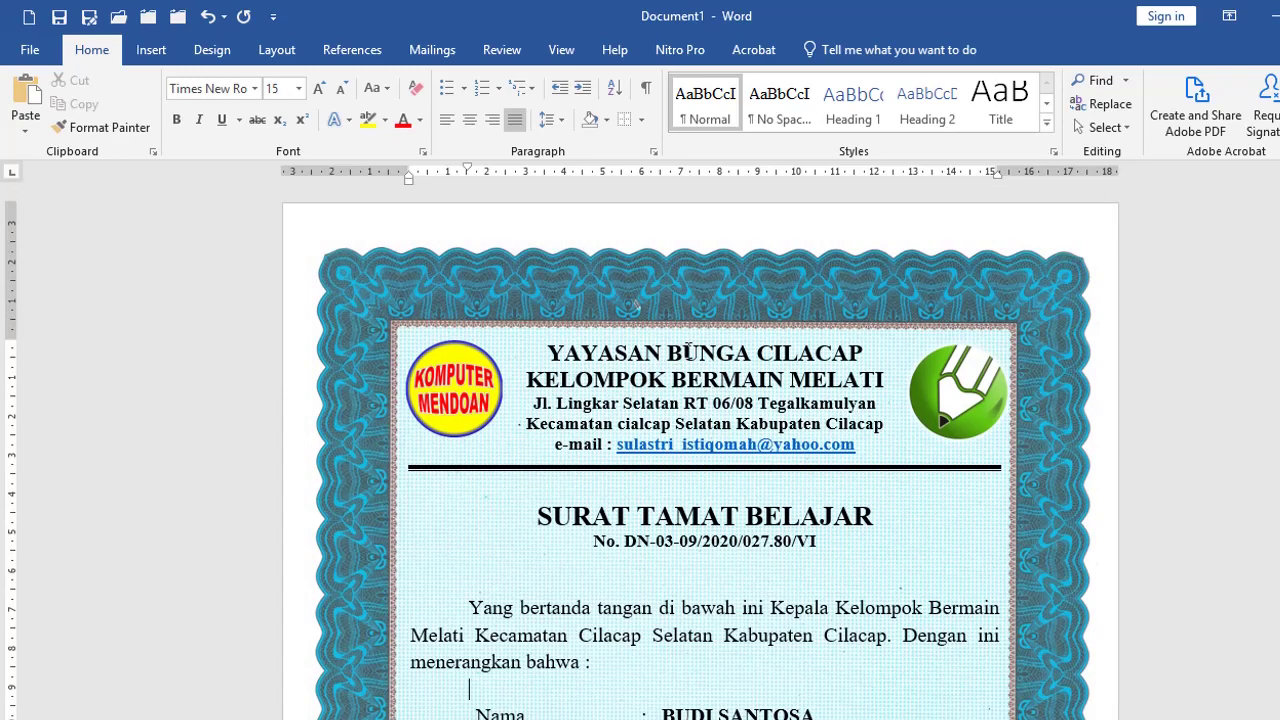
left_click(688, 352)
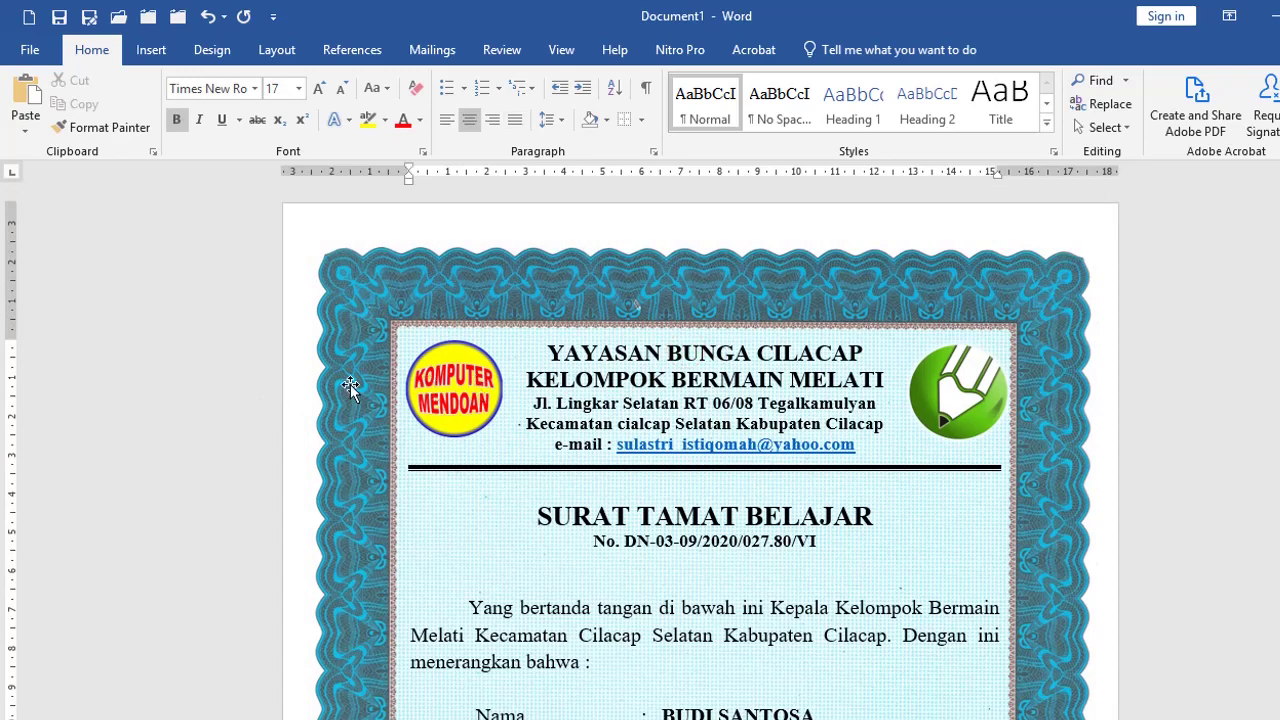
scroll(470, 450, "down", 5)
scroll(591, 517, "down", 3)
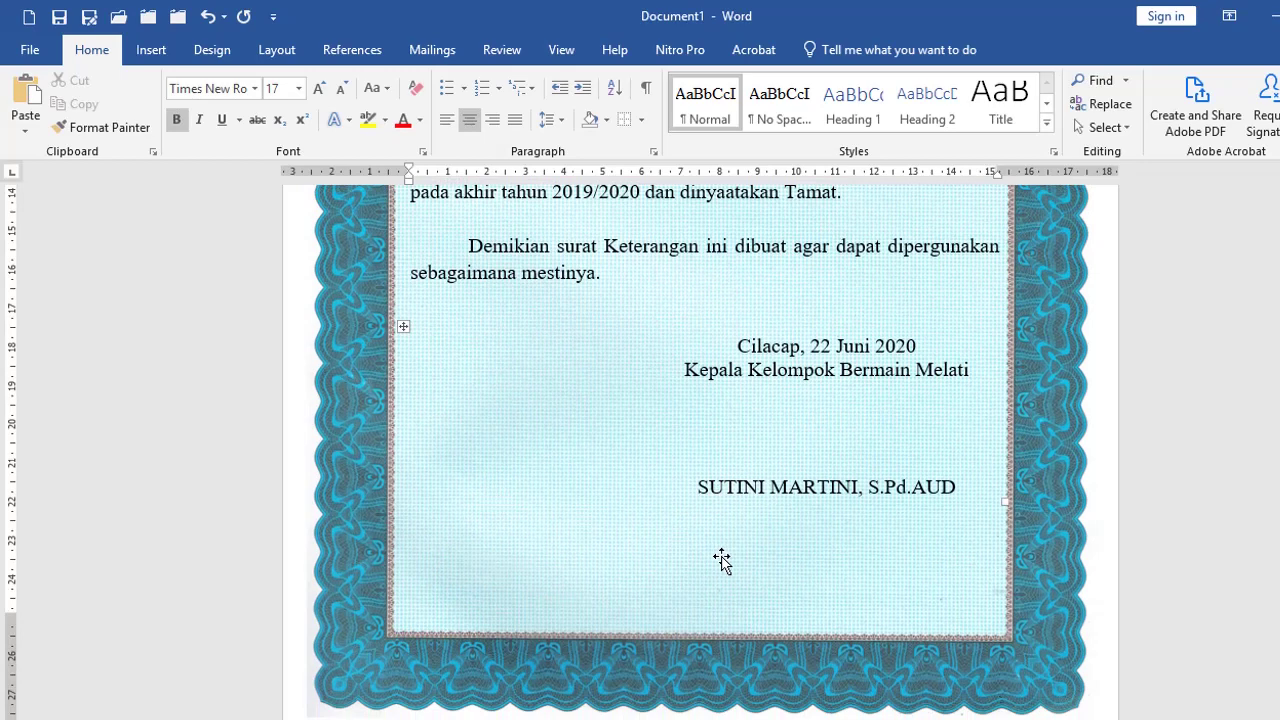
mouse_move(638, 333)
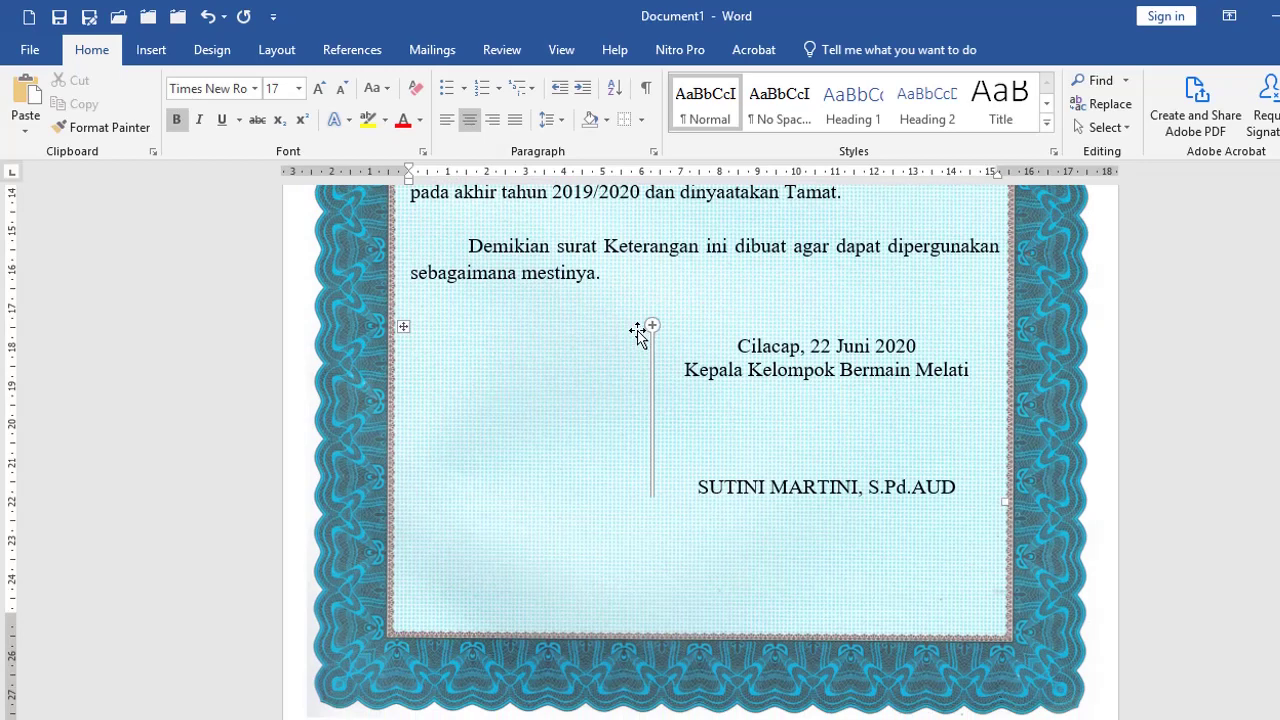
left_click(612, 288)
left_click(606, 277)
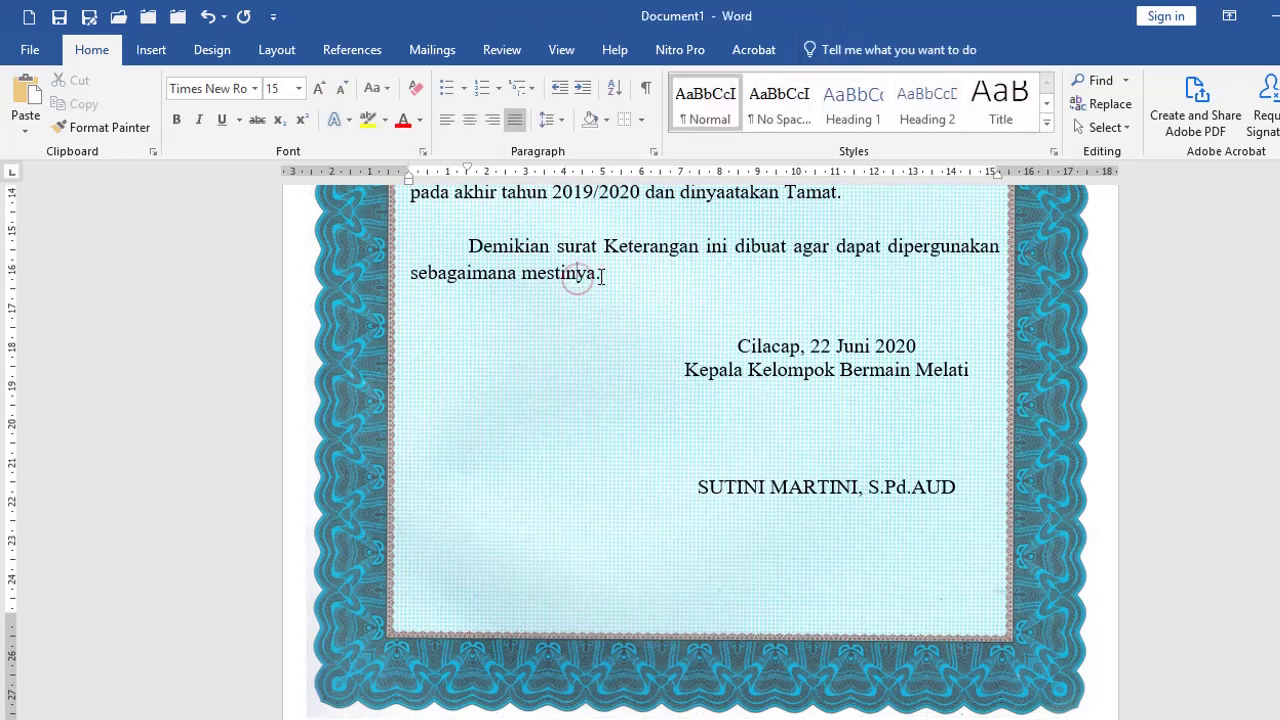
key("Down")
key("Return")
- Insert an empty paragraph above the 'YAYASAN BUNGA CILACAP' letterhead
scroll(602, 277, "up", 4)
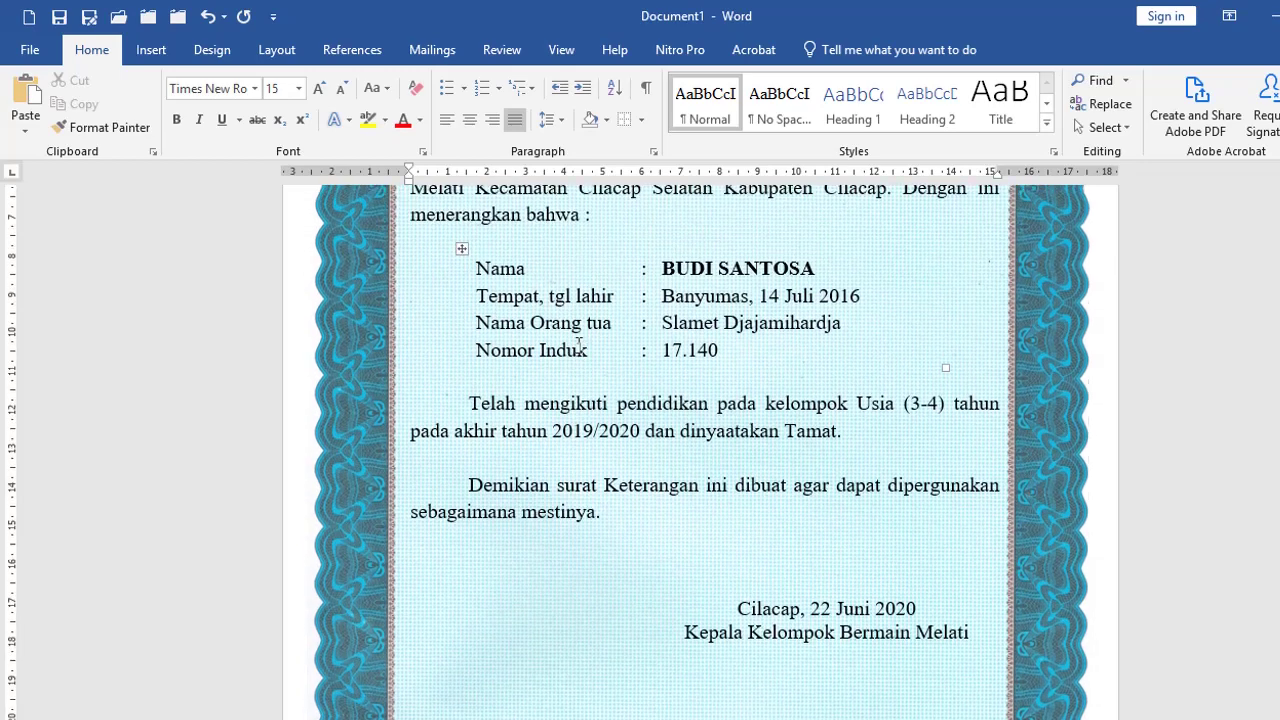
scroll(590, 330, "up", 3)
scroll(636, 300, "up", 1)
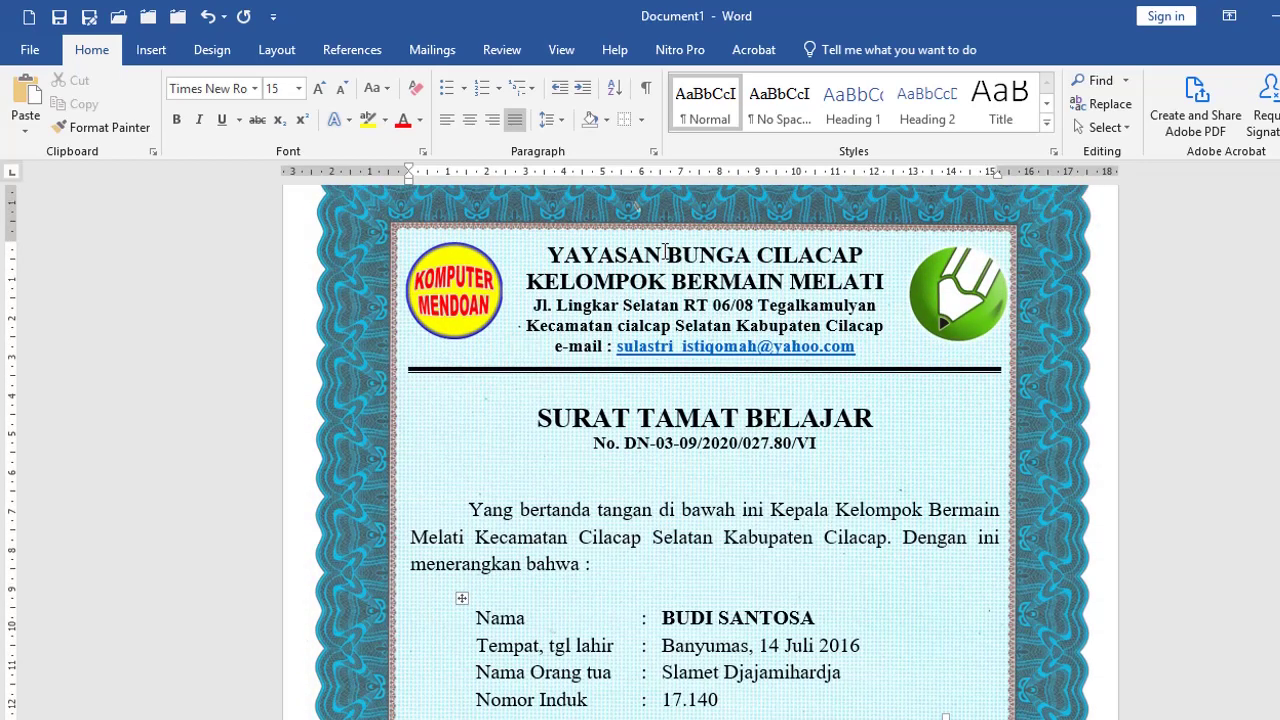
left_click(219, 252)
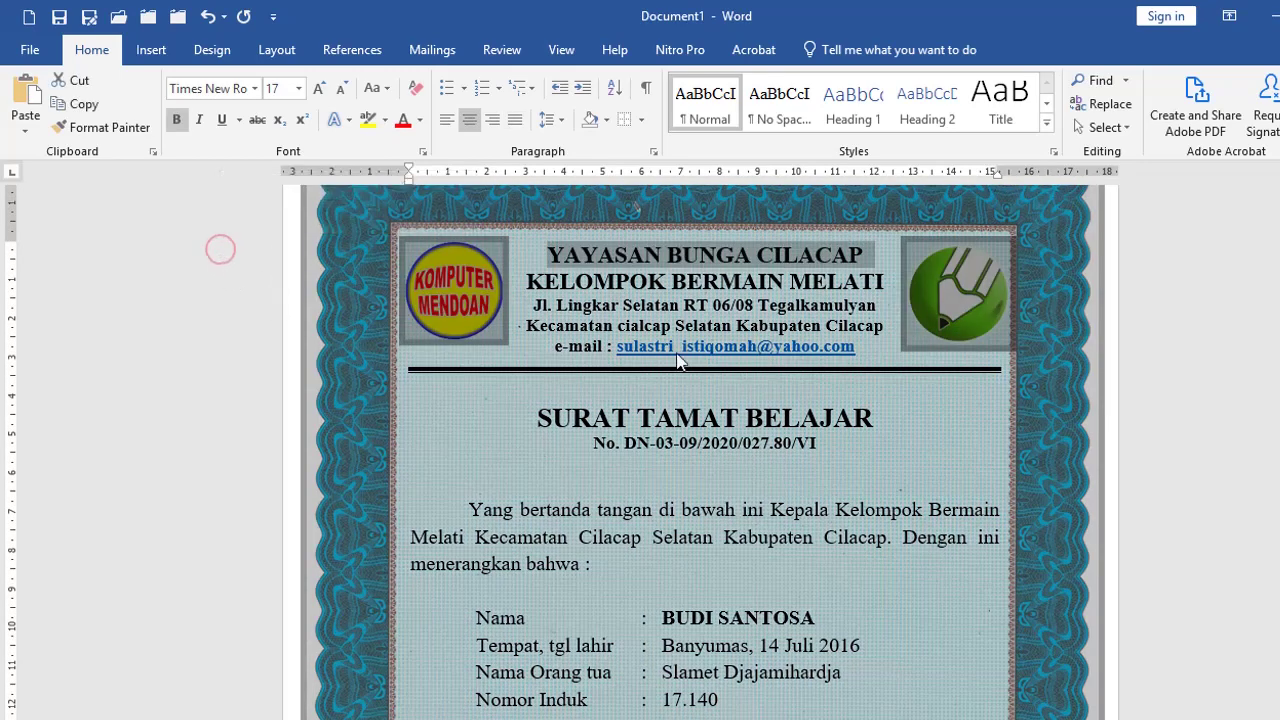
key("Left")
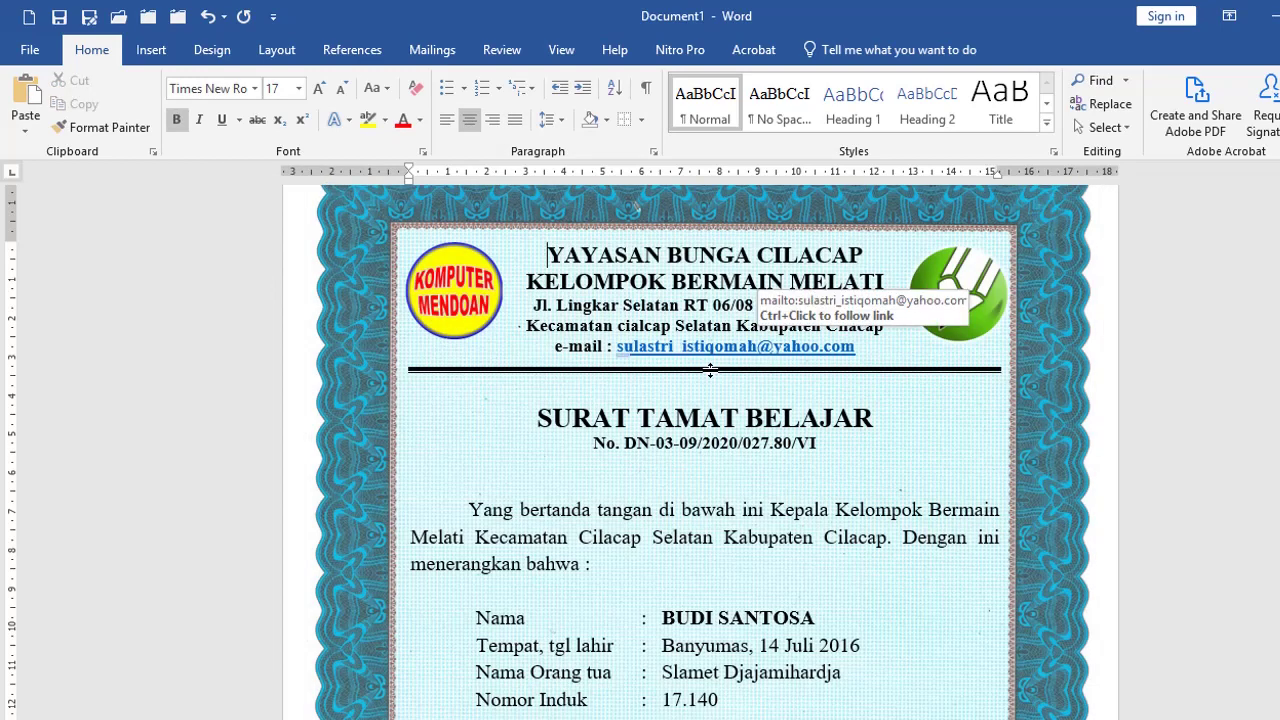
key("Return")
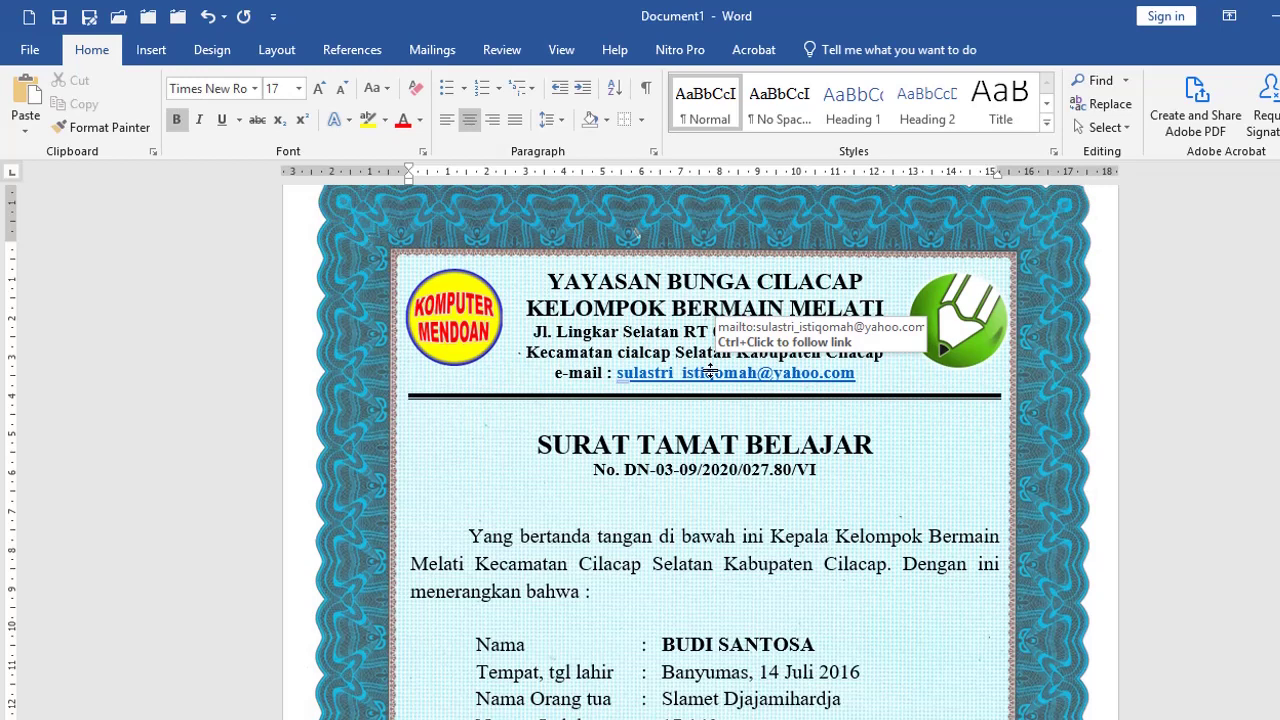
scroll(652, 410, "up", 2)
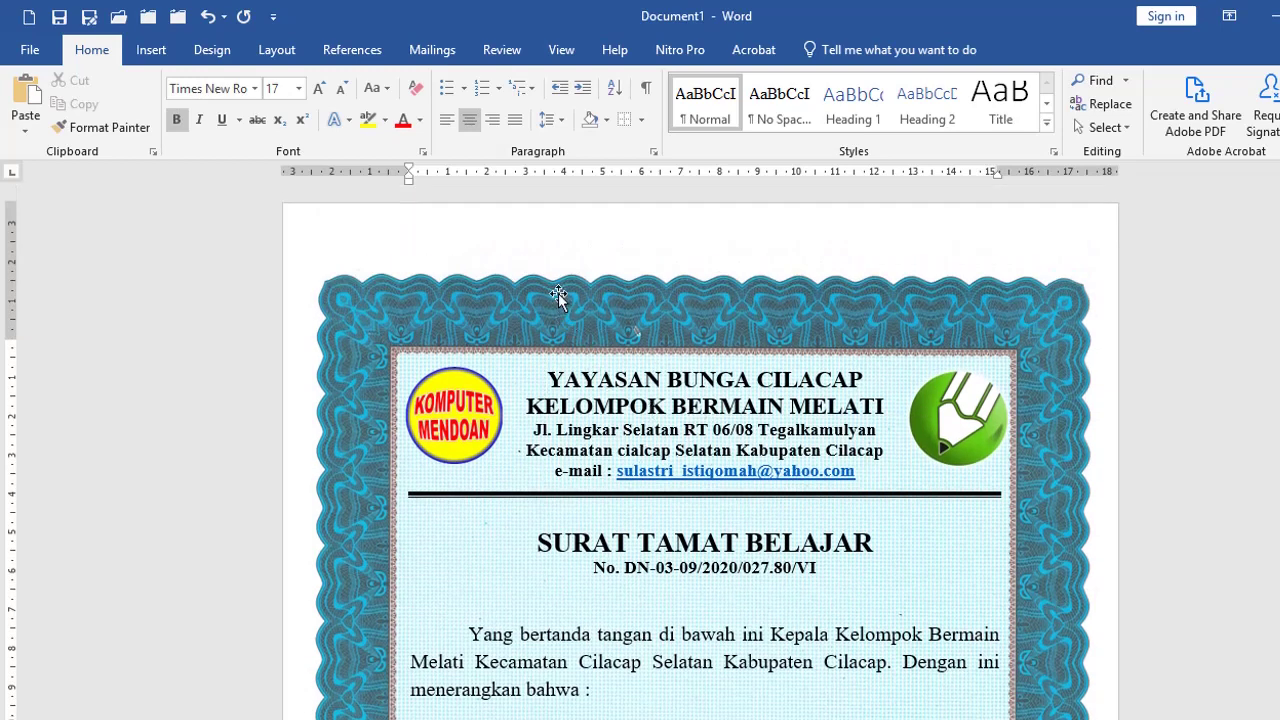
- Undo both the border image move and the blank line above the letterhead
left_click_drag(558, 285, 553, 250)
left_click(531, 245)
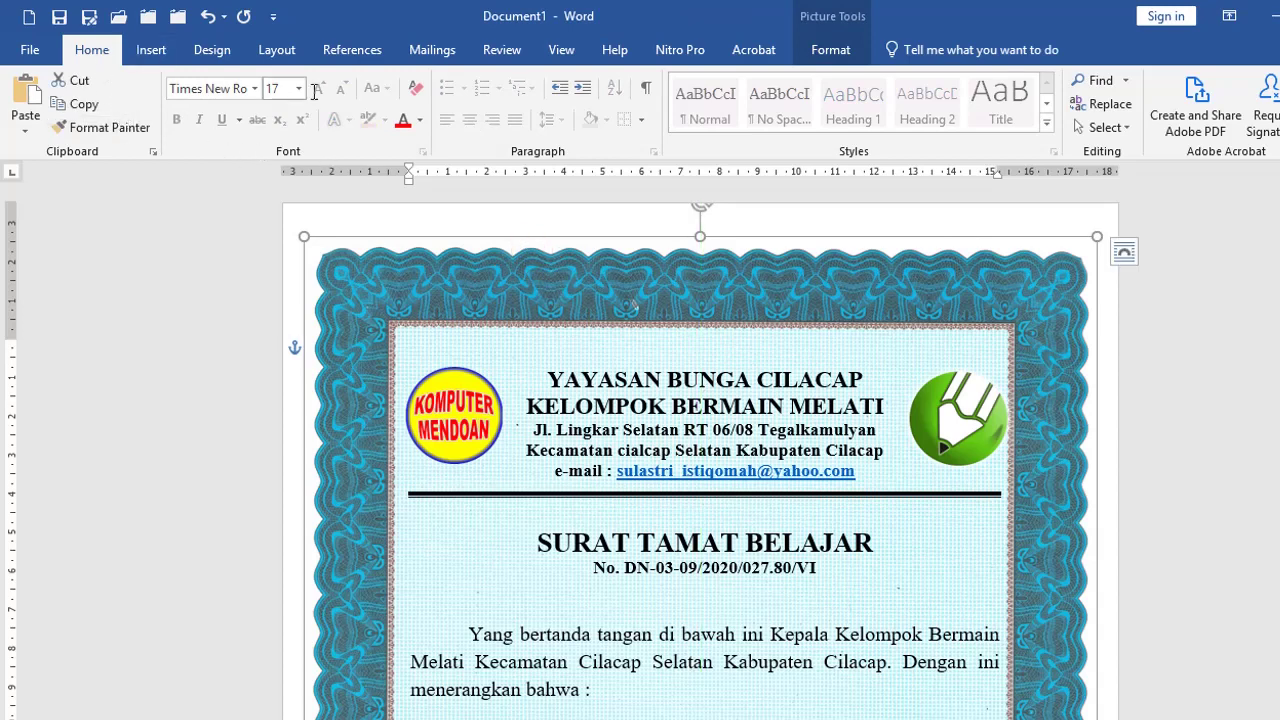
left_click(490, 226)
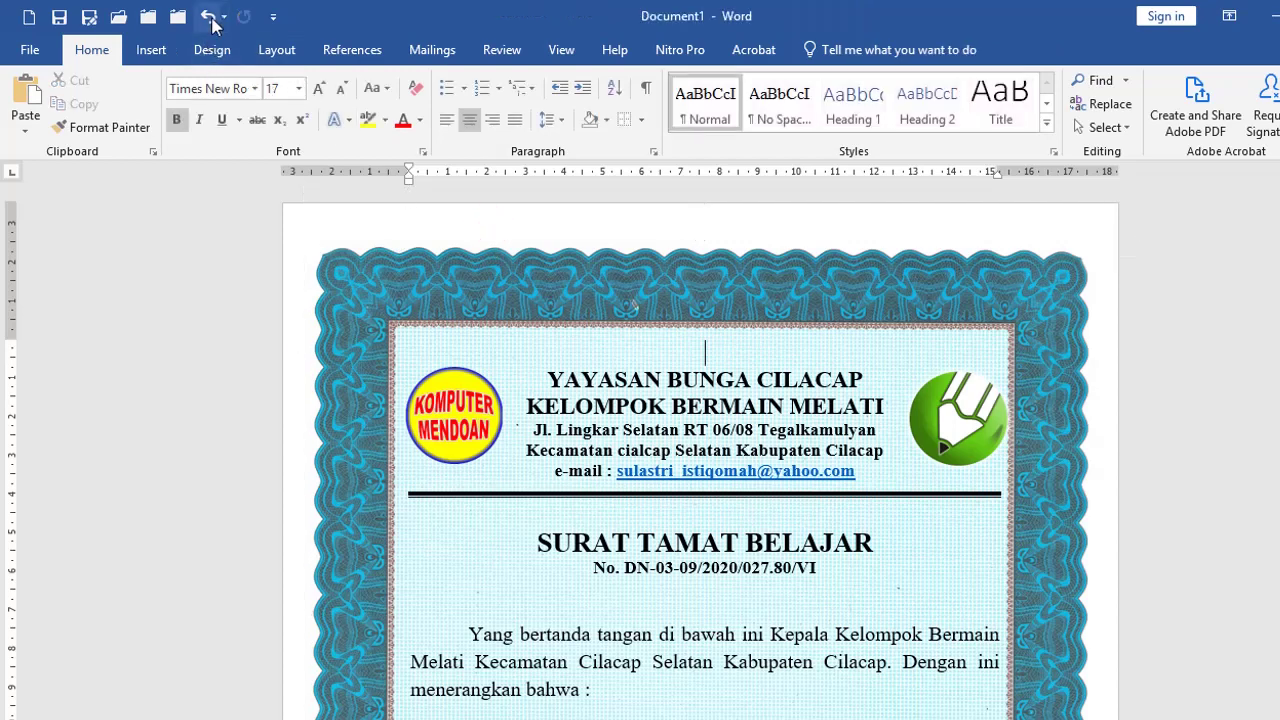
left_click(210, 16)
left_click(210, 16)
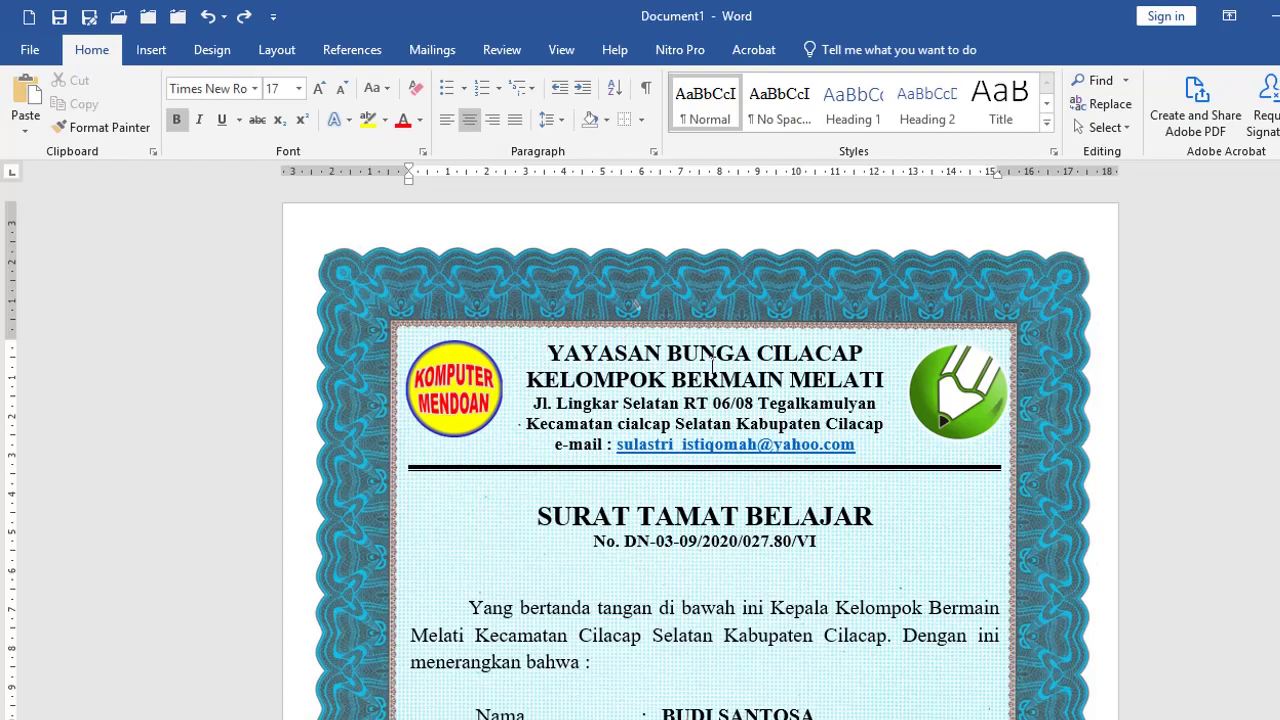
- Insert a blank paragraph at the very start, above the YAYASAN heading
scroll(672, 462, "down", 5)
scroll(672, 462, "down", 5)
scroll(672, 462, "down", 2)
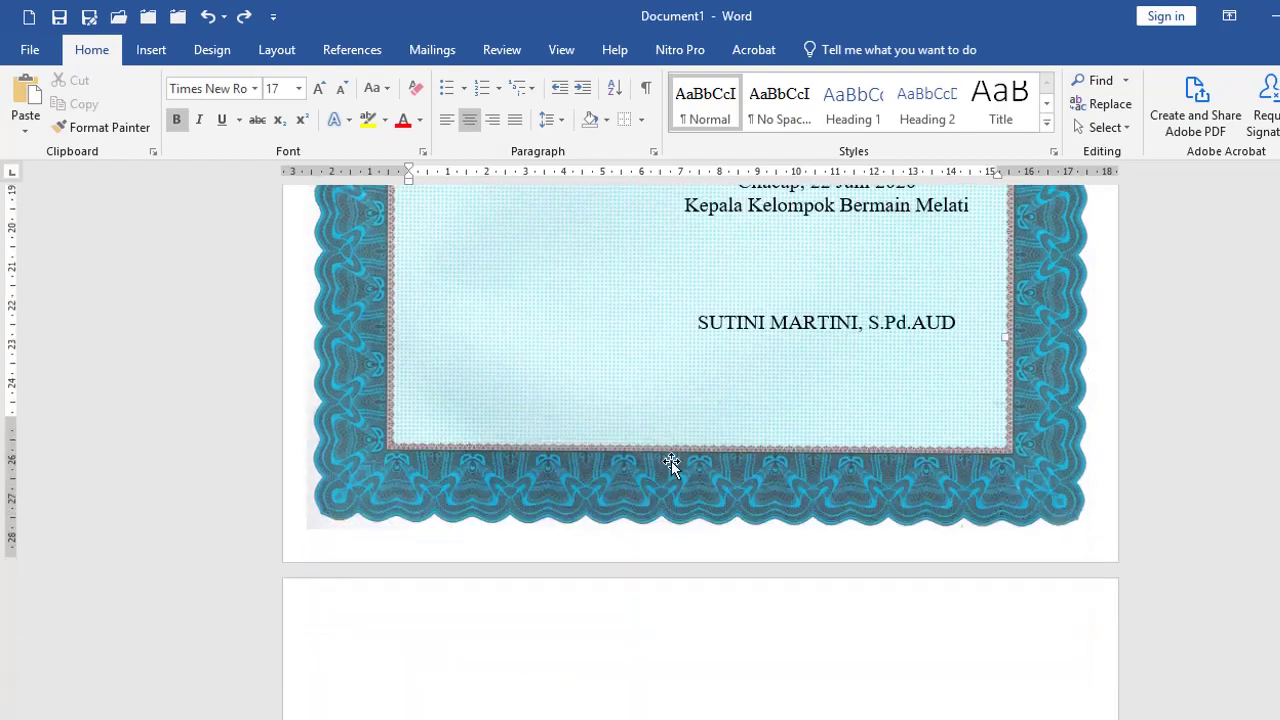
scroll(672, 462, "up", 3)
scroll(672, 462, "up", 5)
scroll(672, 462, "up", 2)
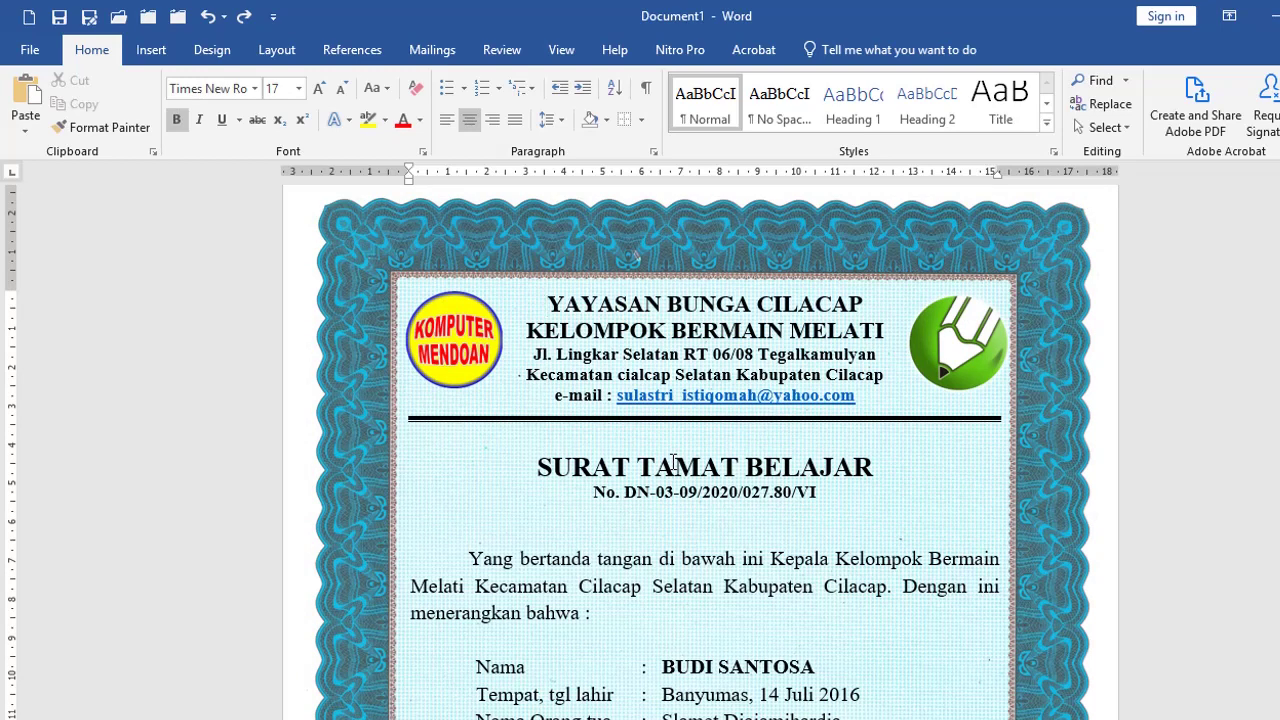
key("ctrl+Home")
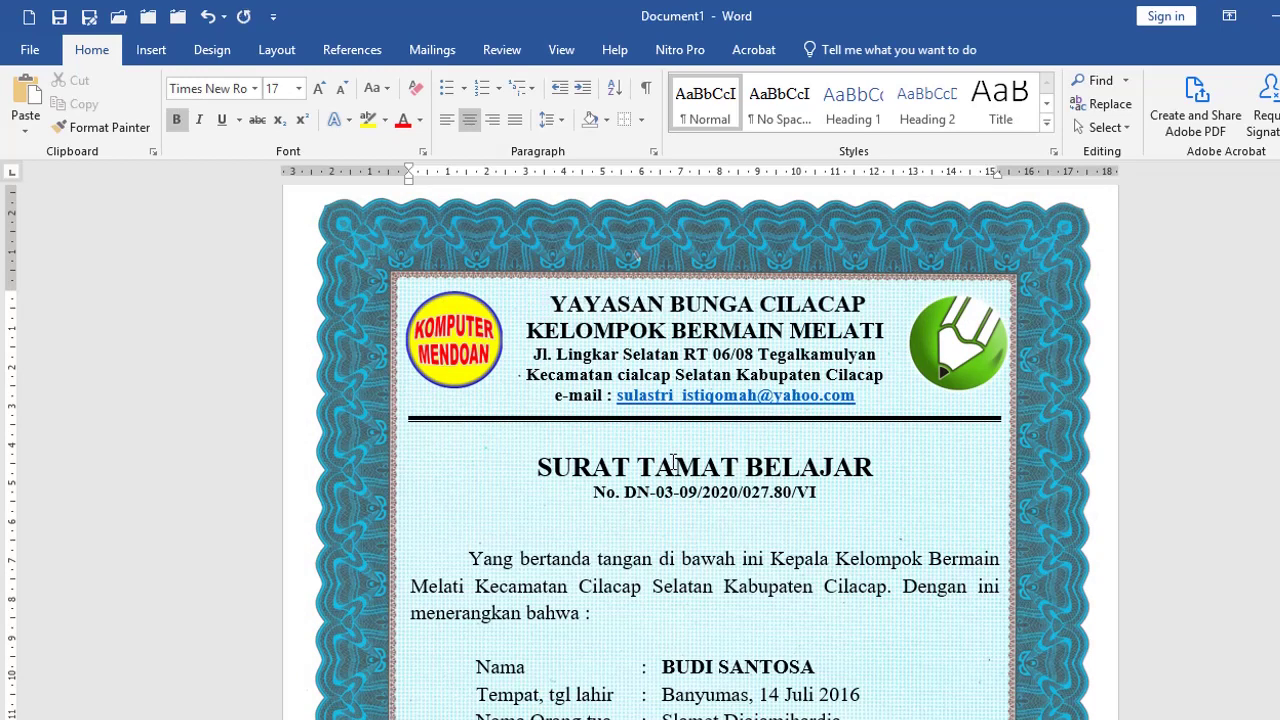
key("Return")
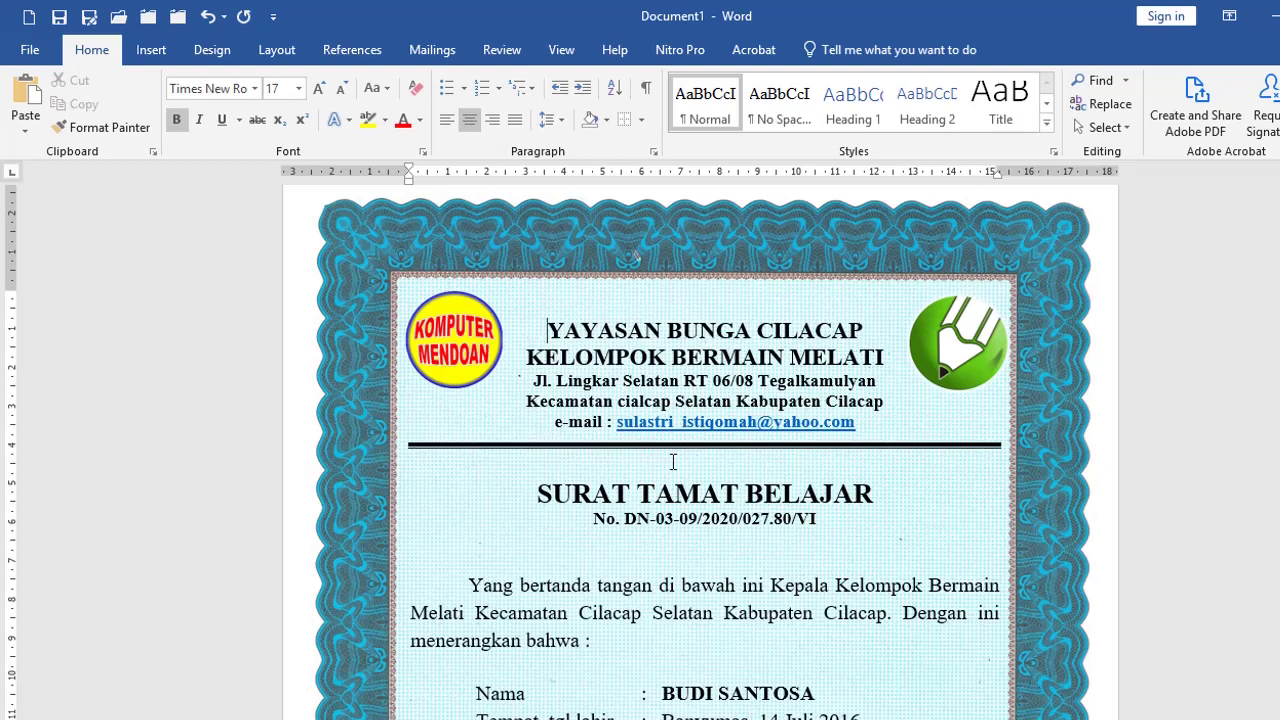
- Move the KOMPUTER MENDOAN and pencil logos down level with the letterhead text
left_click_drag(472, 385, 478, 412)
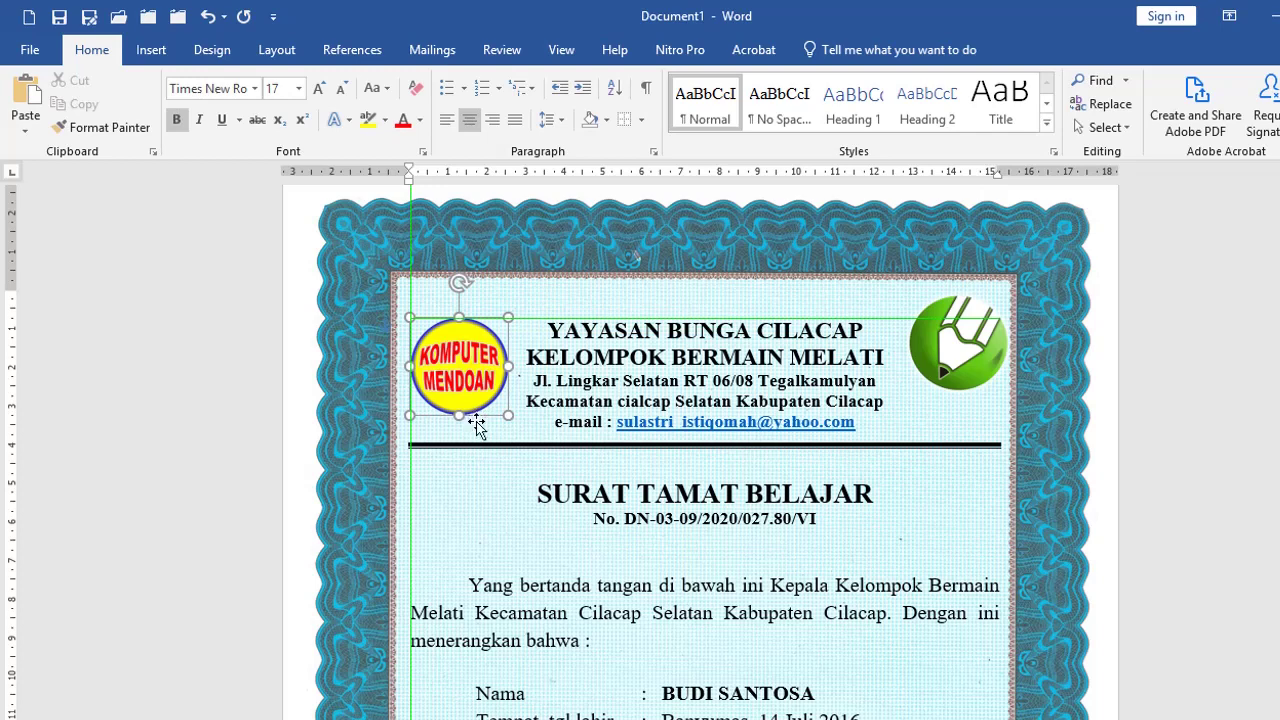
left_click_drag(475, 418, 476, 425)
left_click_drag(956, 386, 948, 410)
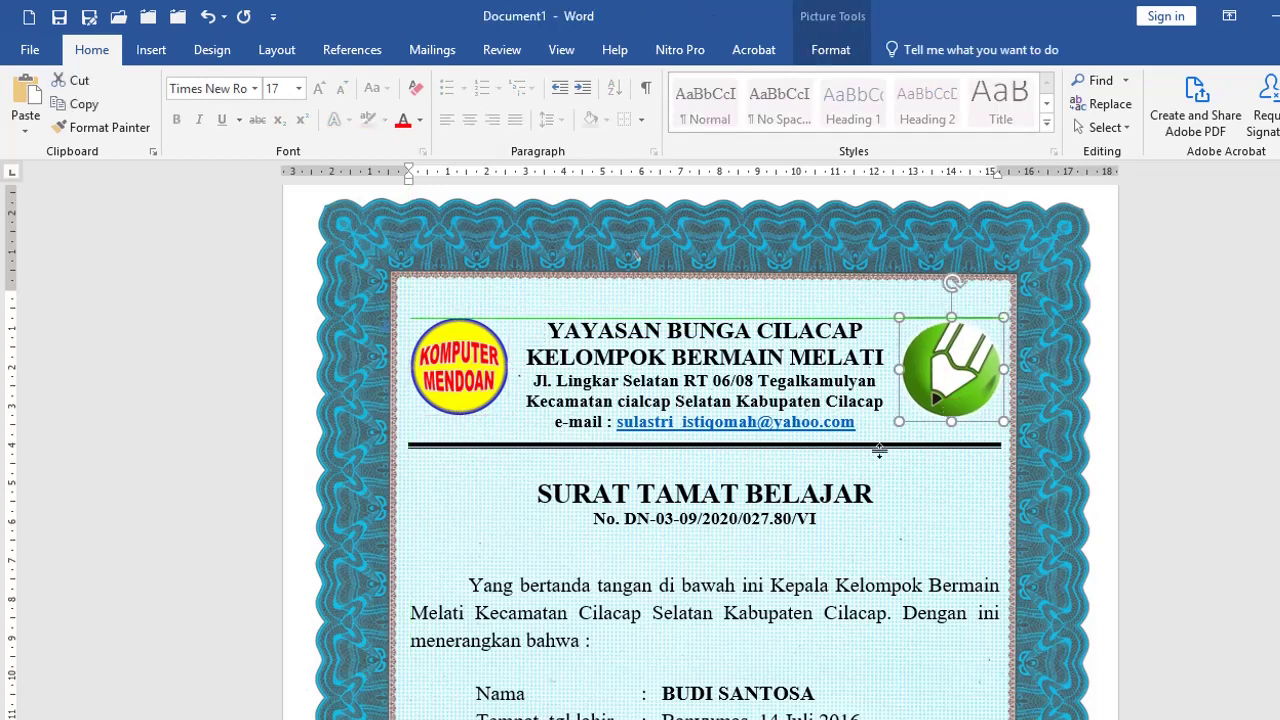
left_click(681, 427)
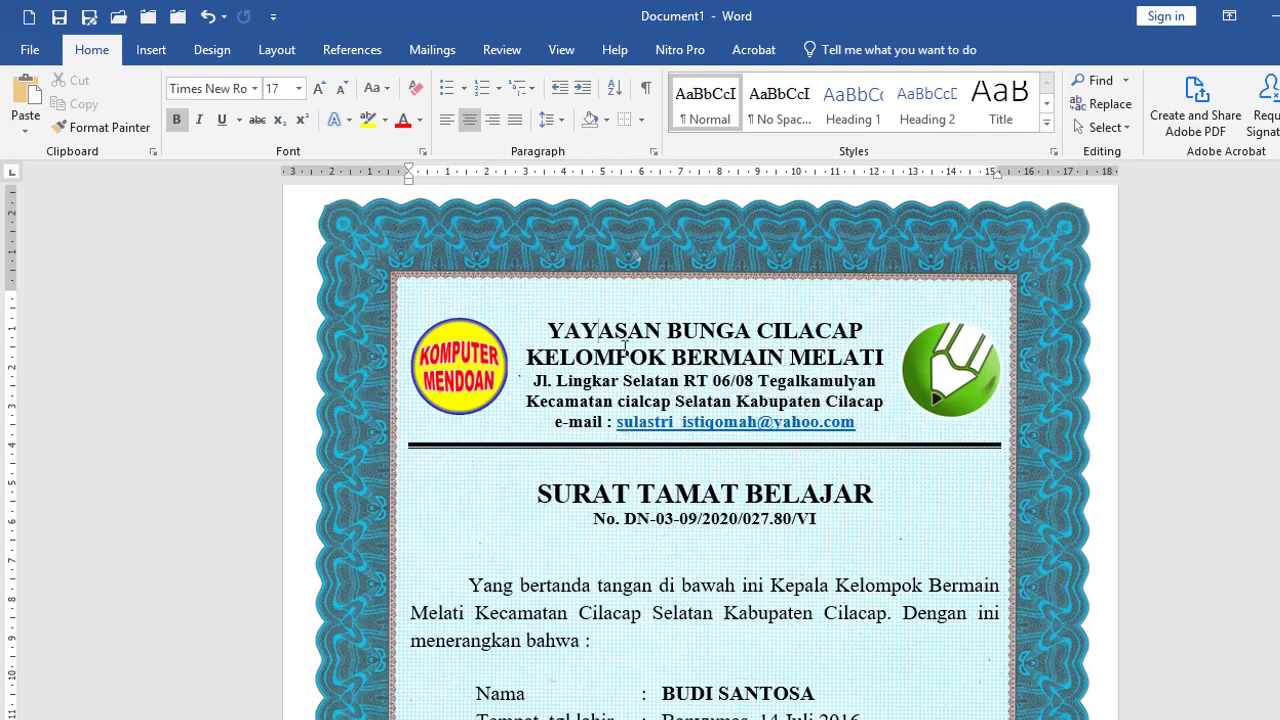
left_click(270, 298)
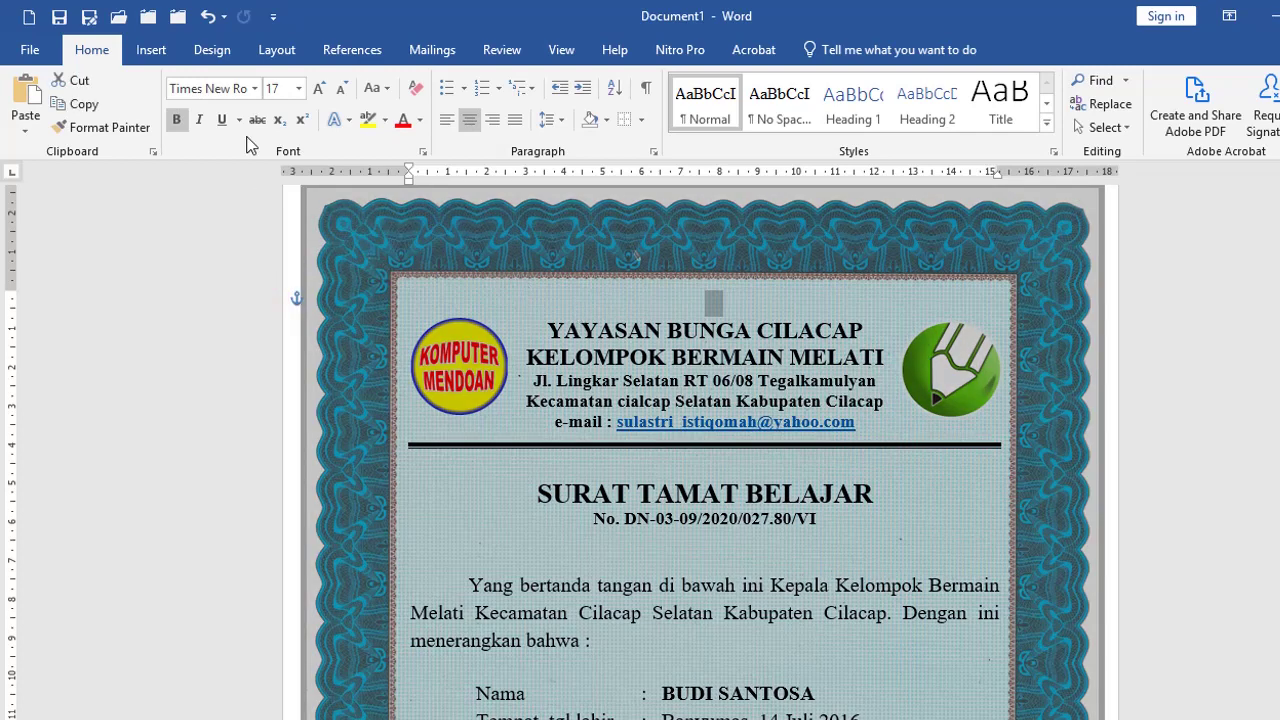
- Set the empty top paragraph to 12 pt and check the certificate fits inside the border
left_click(280, 88)
type("12")
key("Return")
scroll(630, 491, "down", 3)
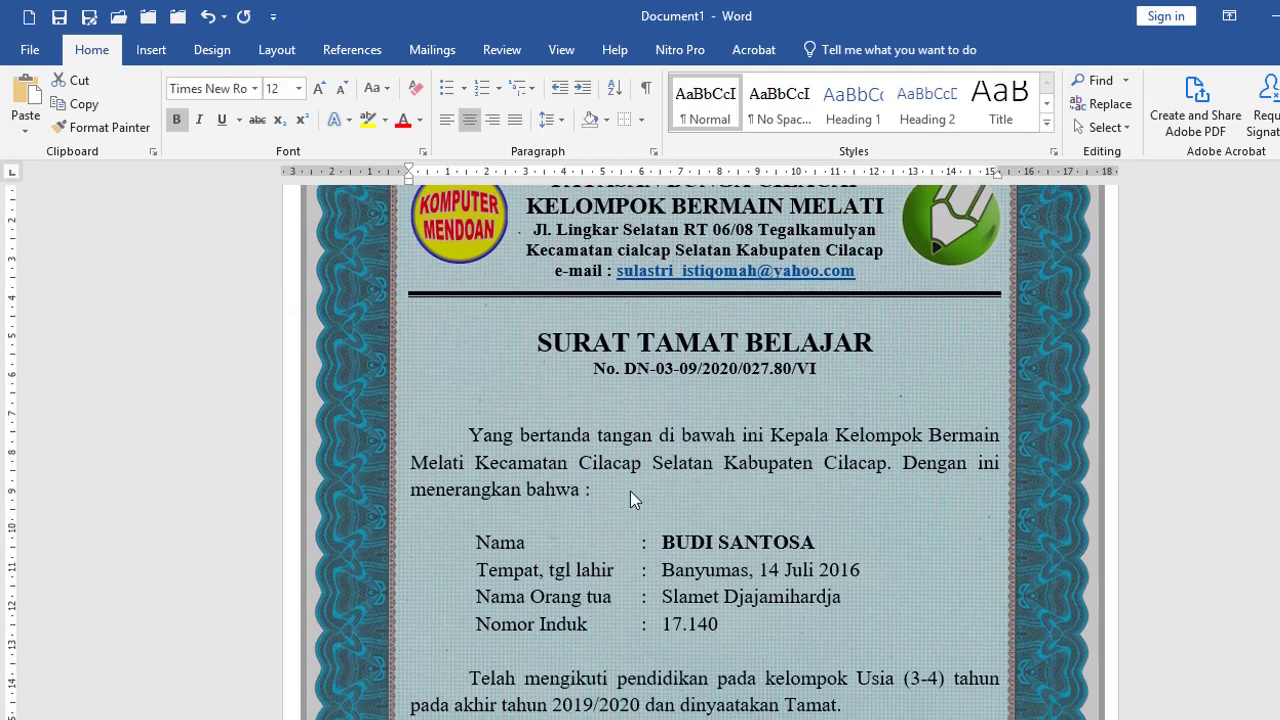
scroll(680, 438, "down", 6)
scroll(682, 440, "down", 6)
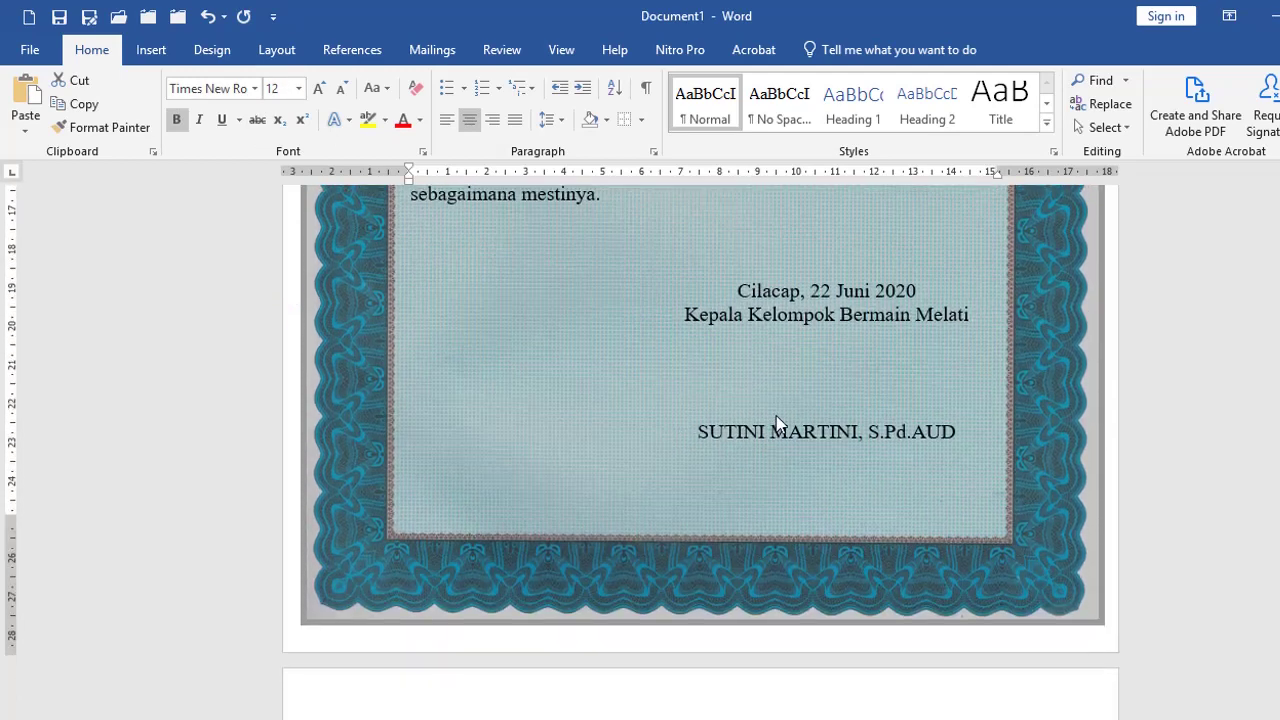
left_click(776, 432)
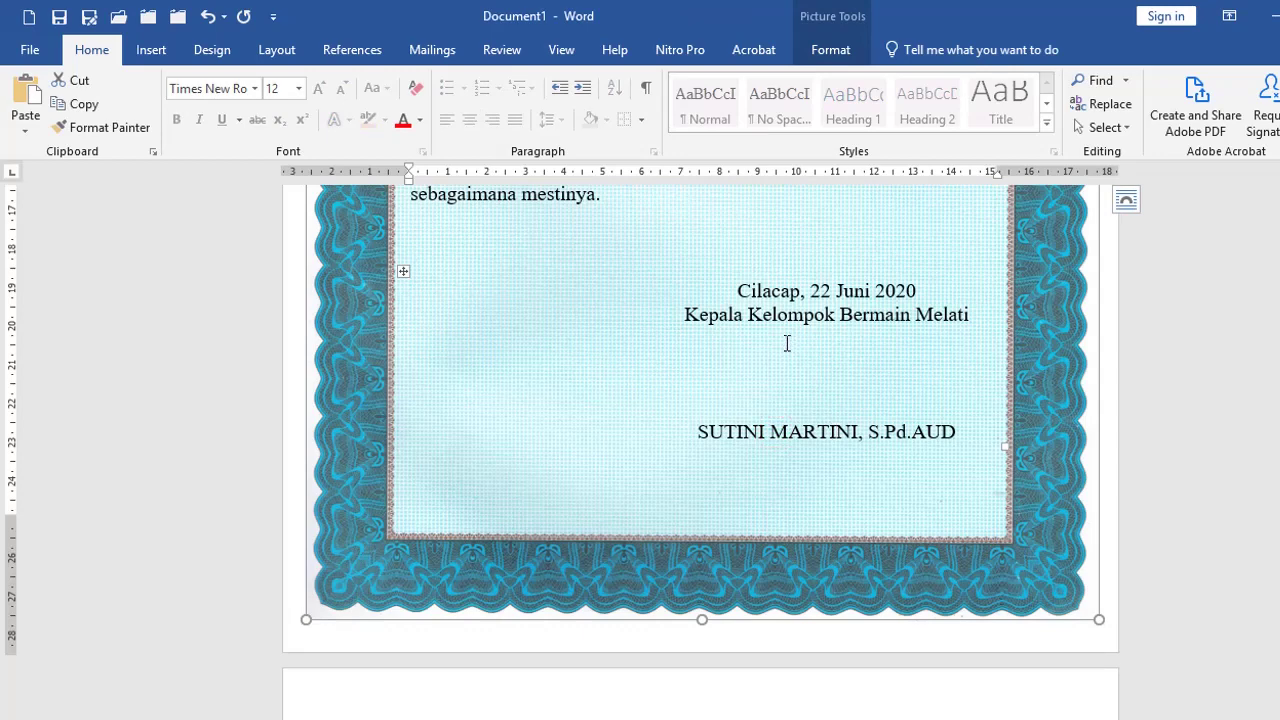
scroll(687, 358, "up", 4)
scroll(688, 362, "up", 5)
scroll(689, 368, "up", 2)
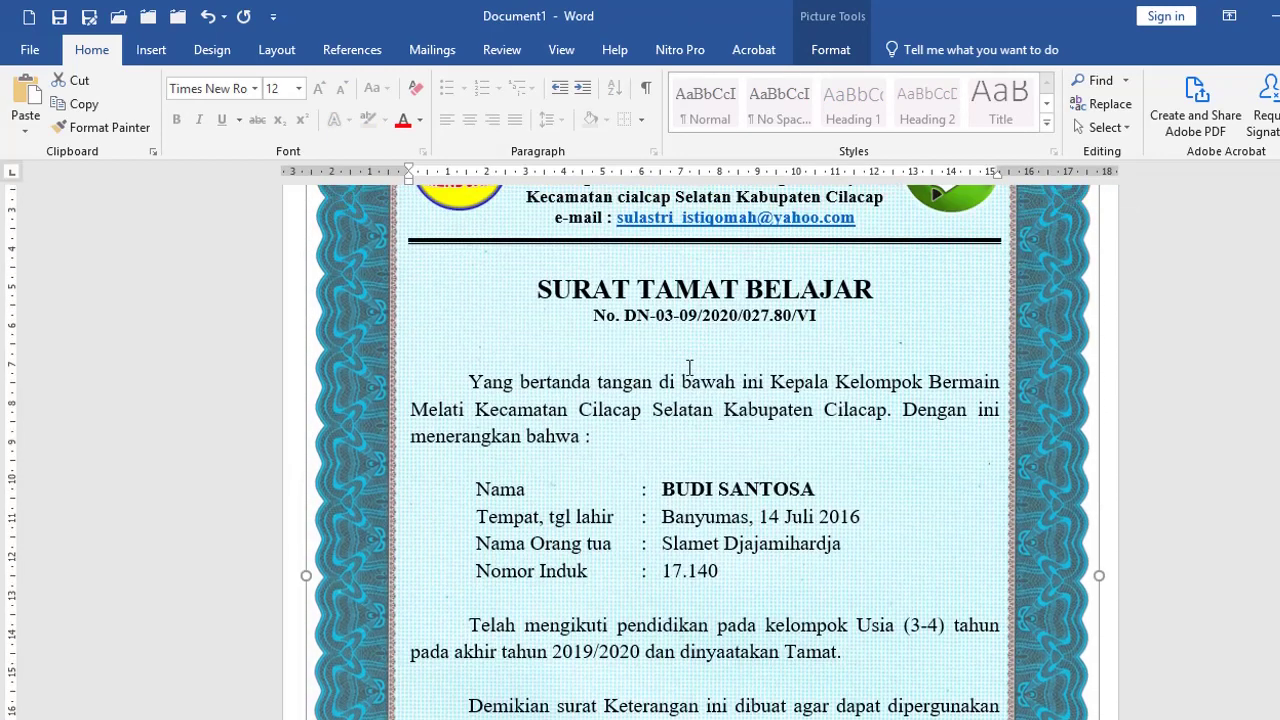
left_click(244, 293)
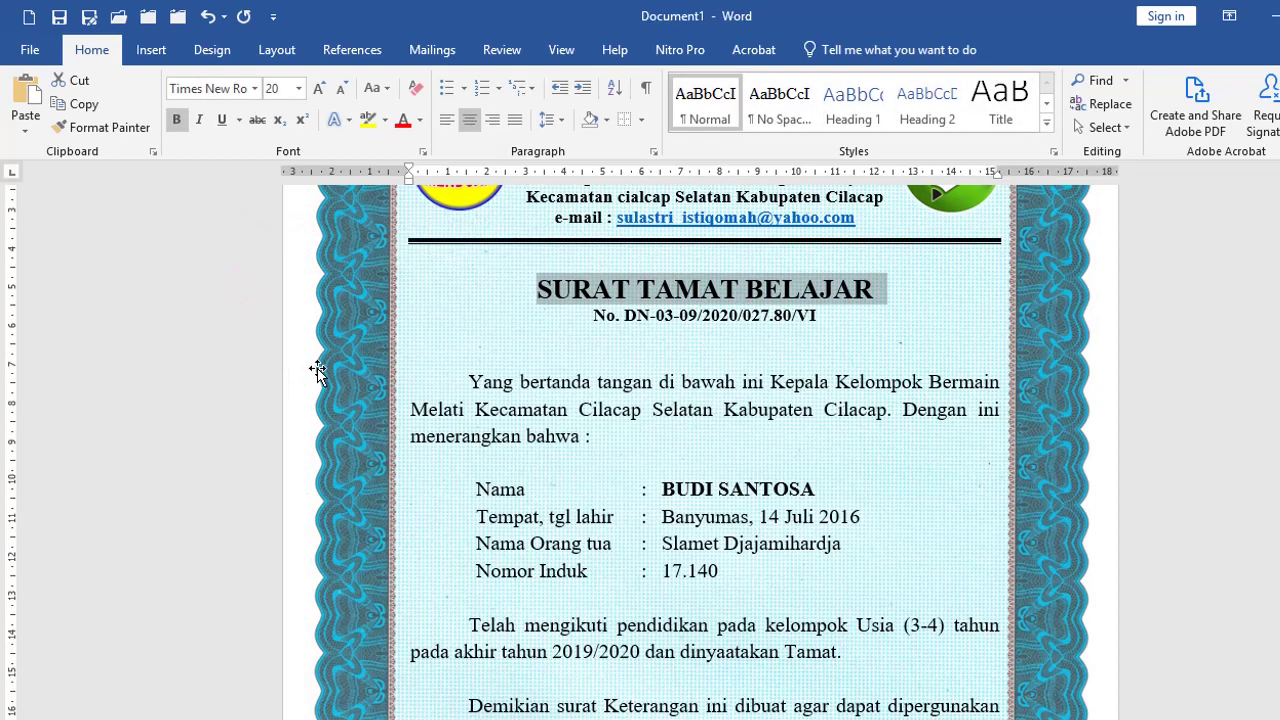
- Correct the title word to KETERANGAN by removing the stray Q
key("Left")
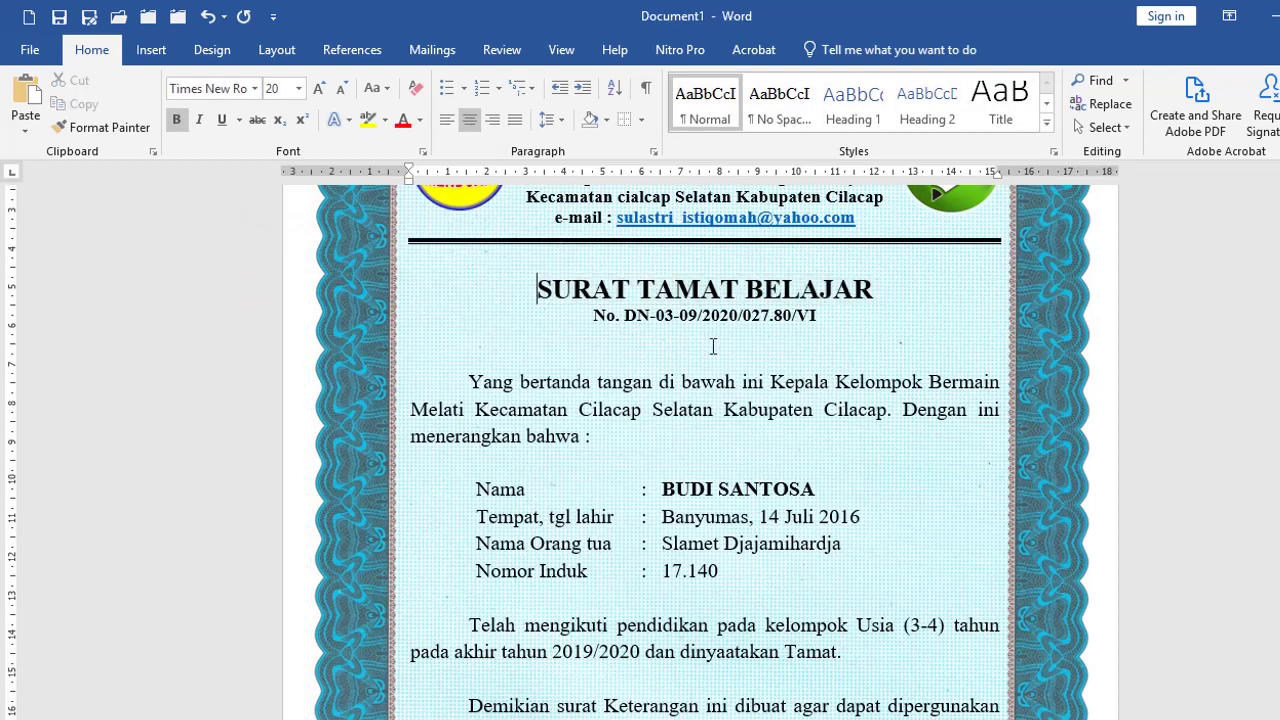
type("KETE")
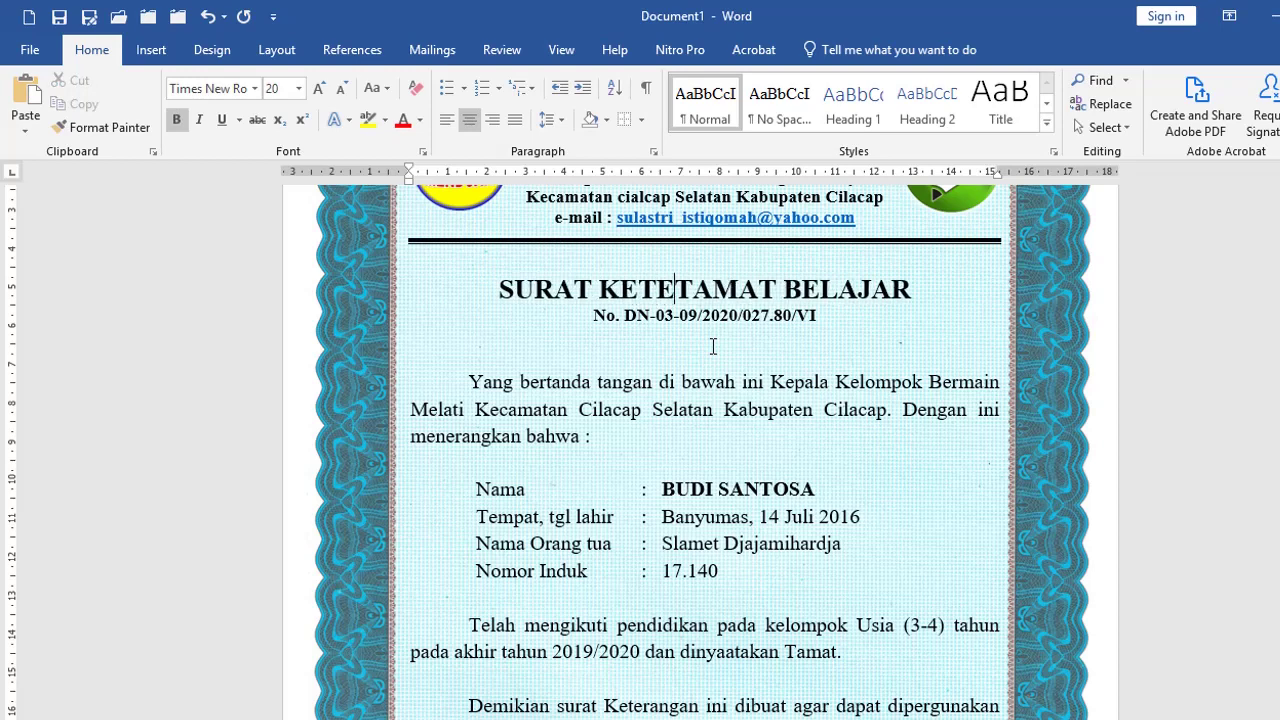
type("RQANGAN")
key("ctrl+Left")
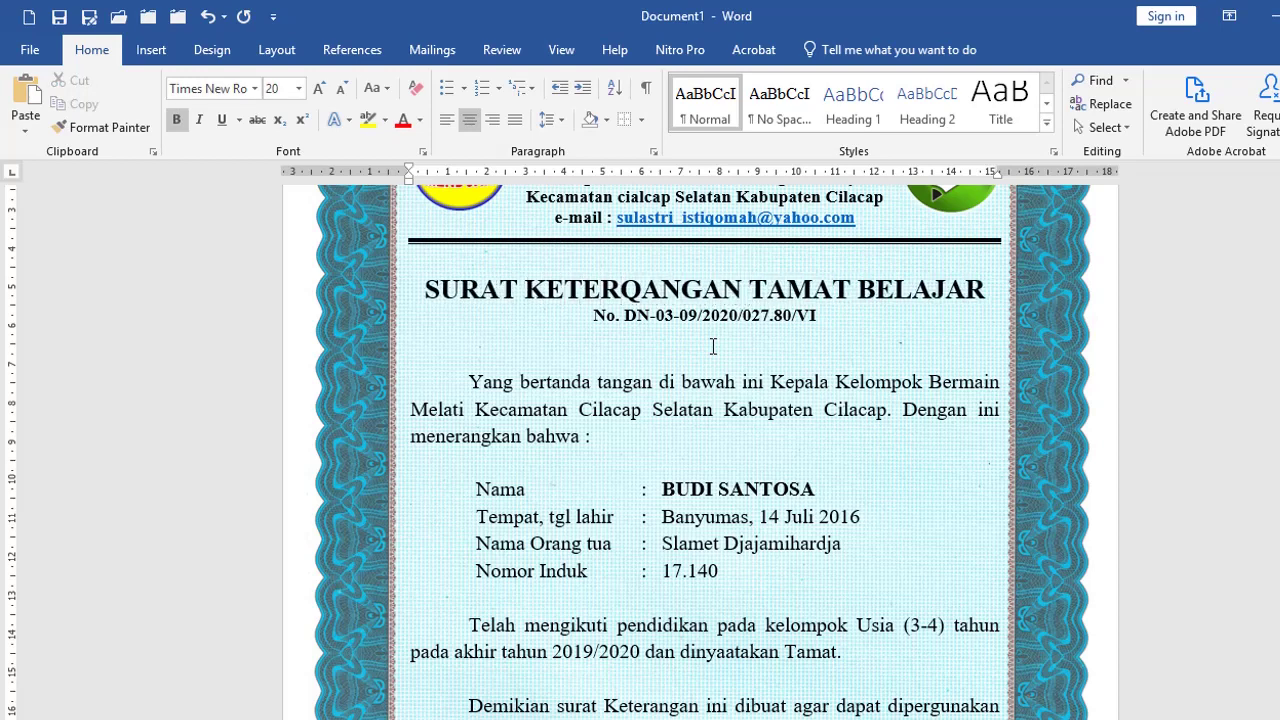
key("BackSpace")
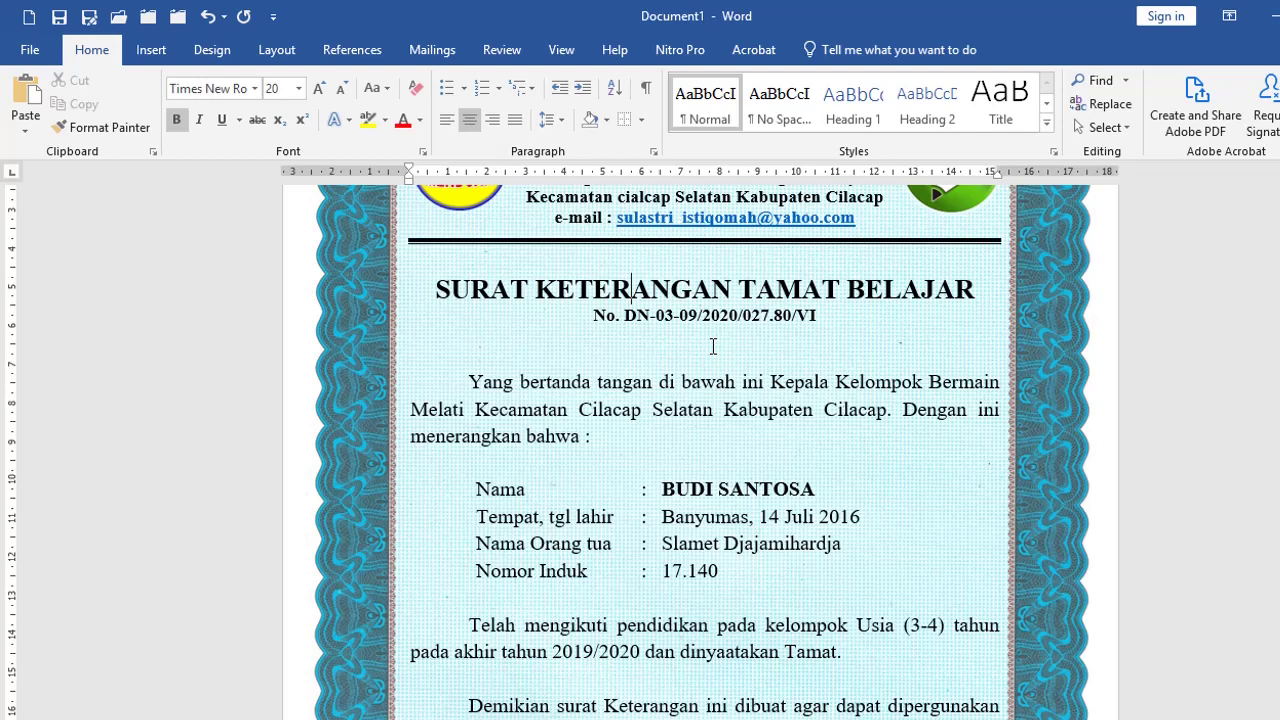
- Enlarge the certificate number line to 15 pt
left_click(262, 334)
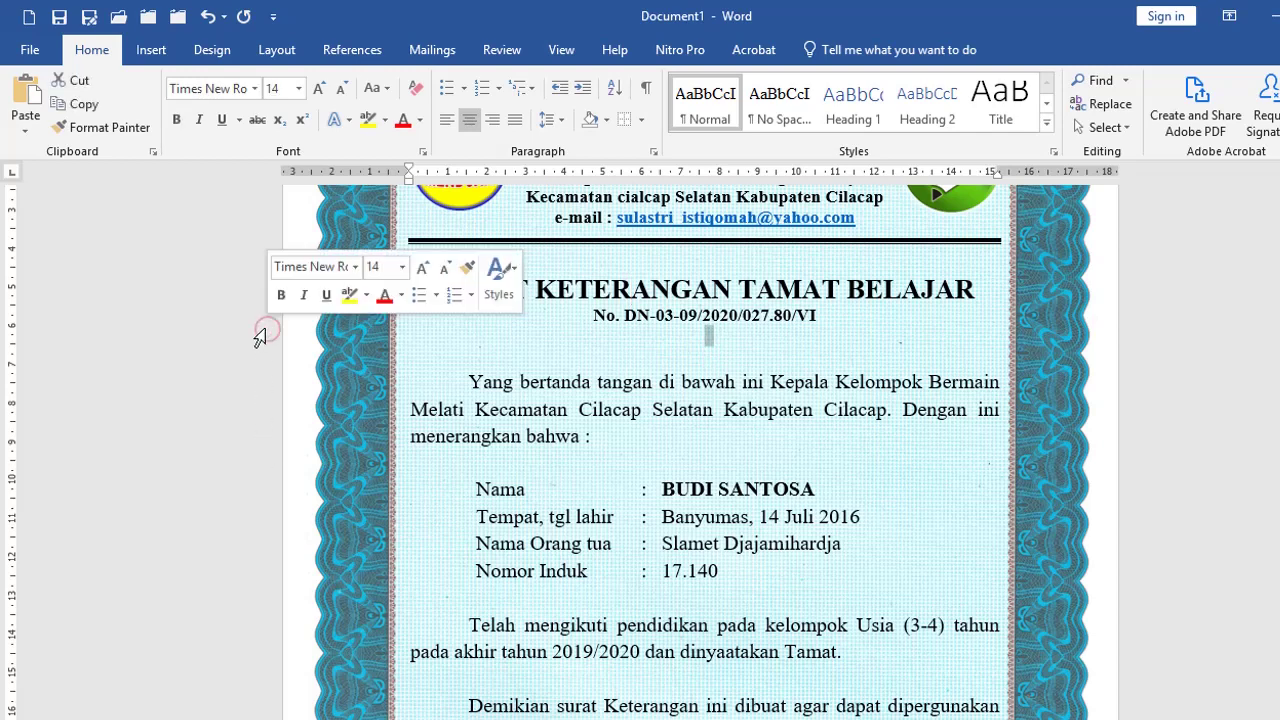
left_click(229, 316)
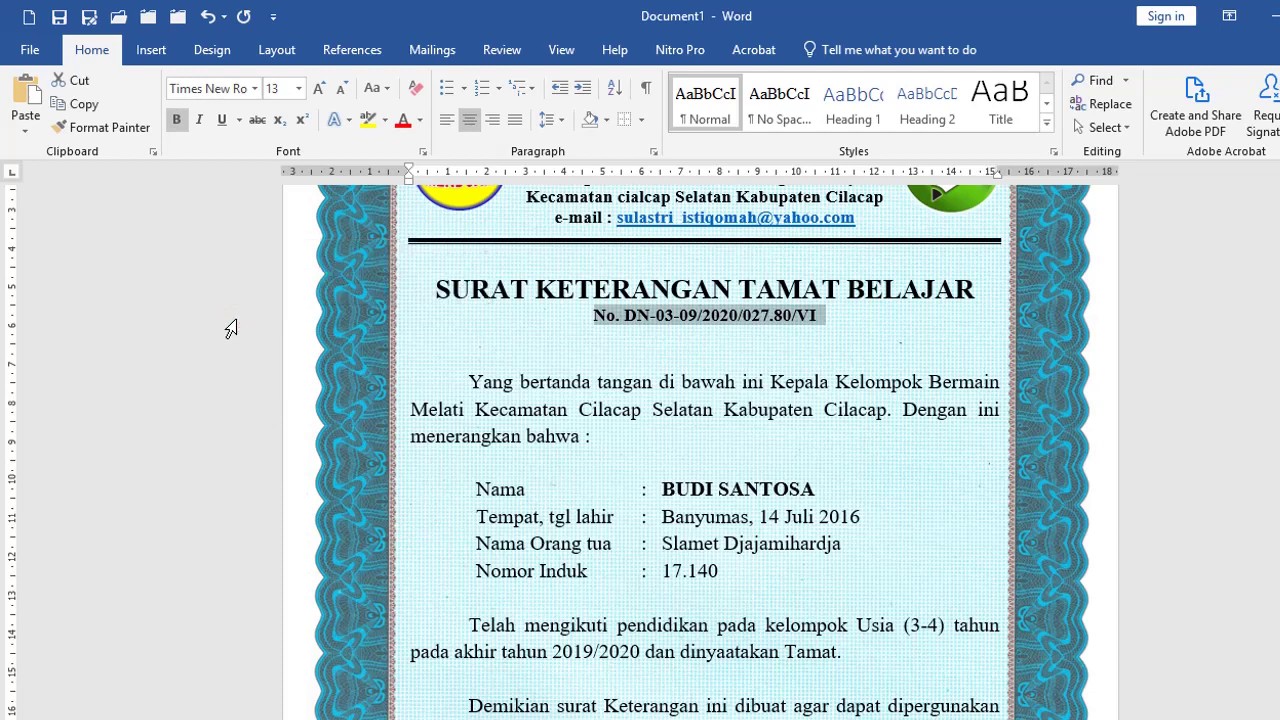
key("ctrl+bracketright")
key("ctrl+bracketright")
key("ctrl+bracketright")
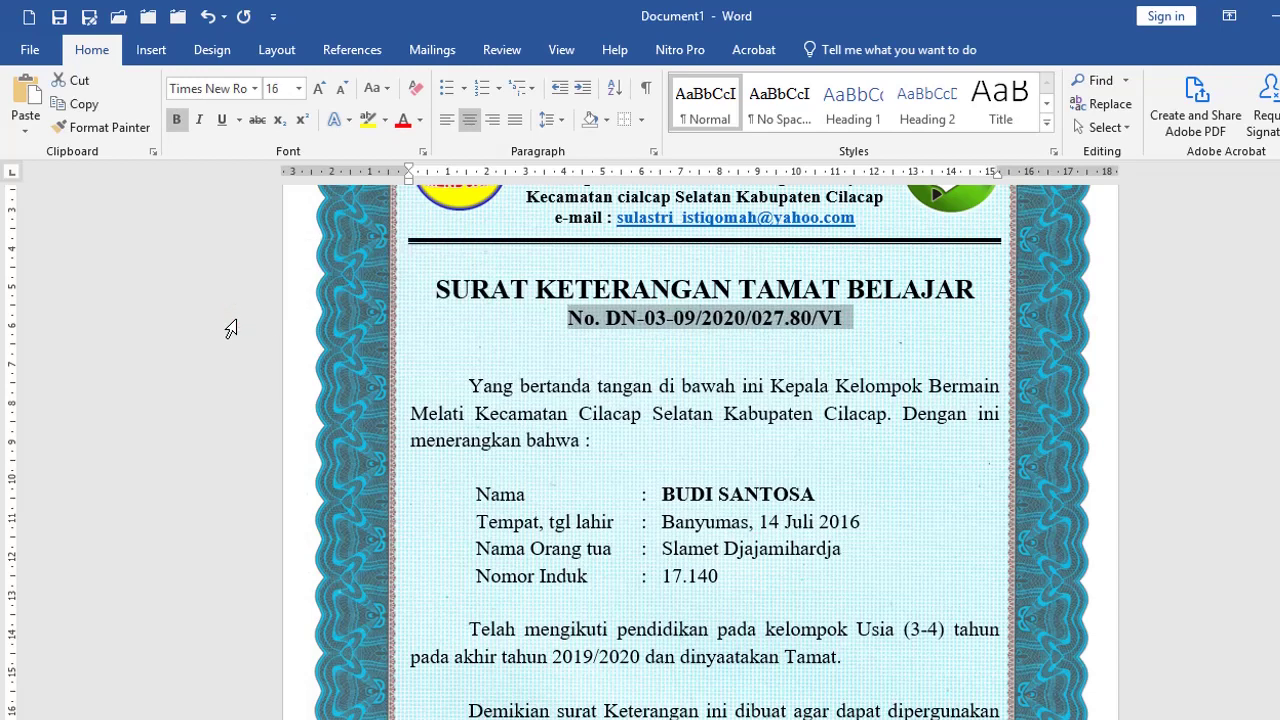
- Set the title line's line spacing to 1.5
left_click(185, 291)
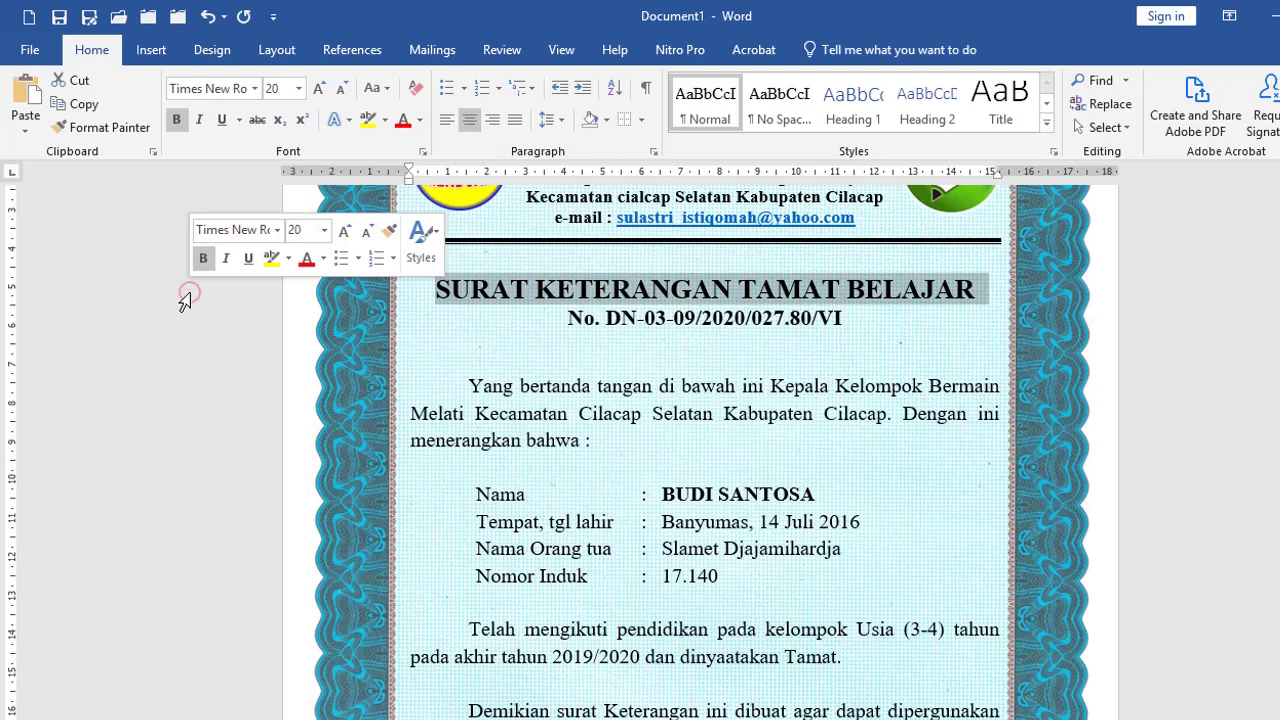
left_click(553, 120)
left_click(578, 195)
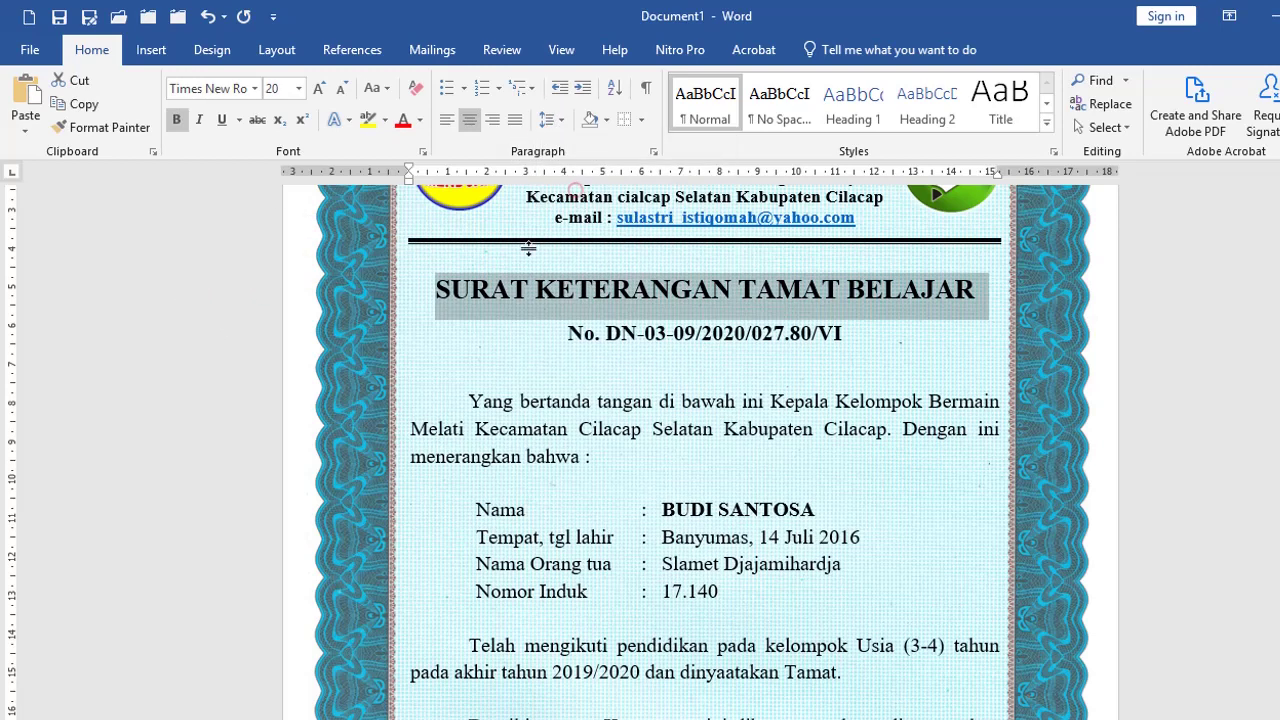
left_click(1194, 343)
- Try underlining the title, then remove the underline again
left_click(228, 302)
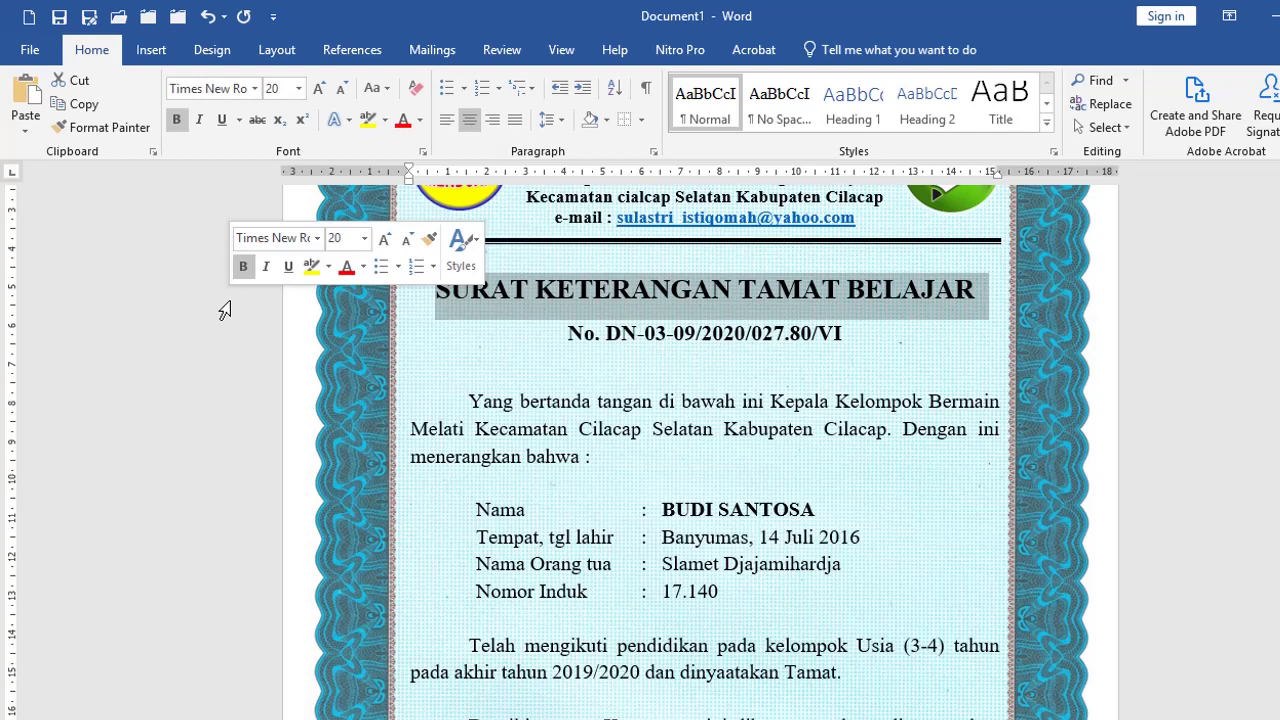
left_click(222, 118)
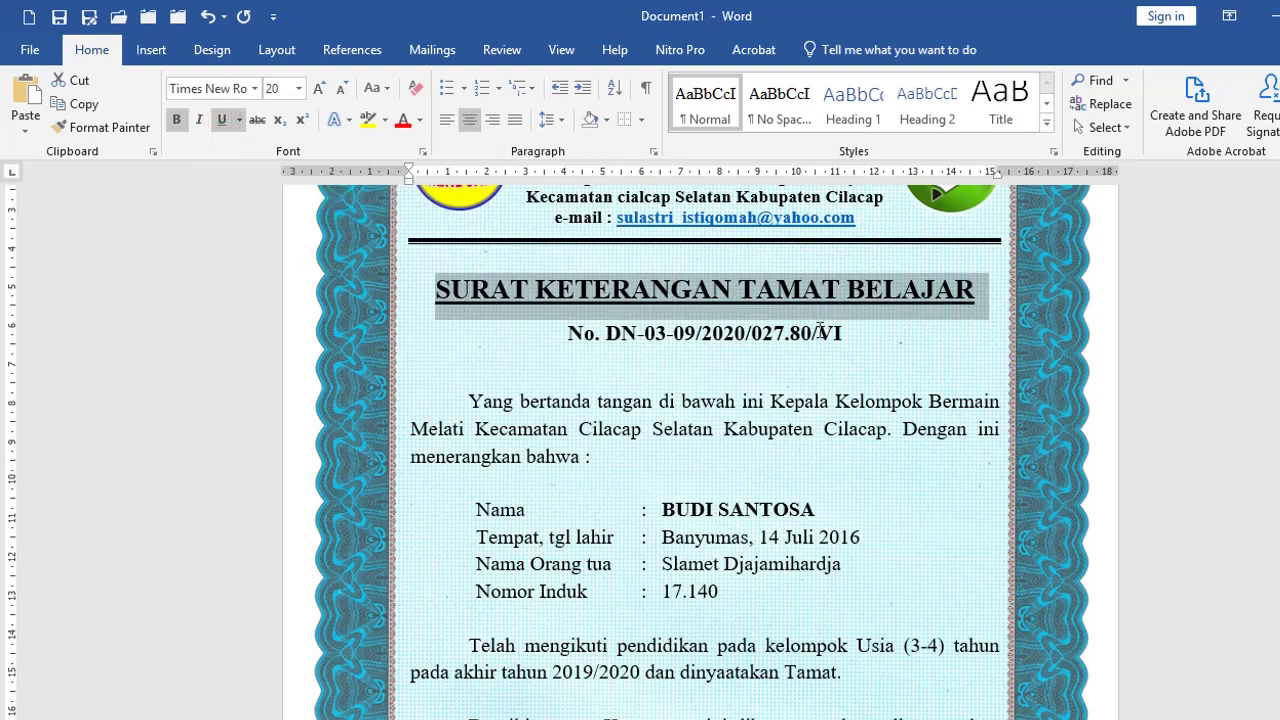
left_click(1215, 314)
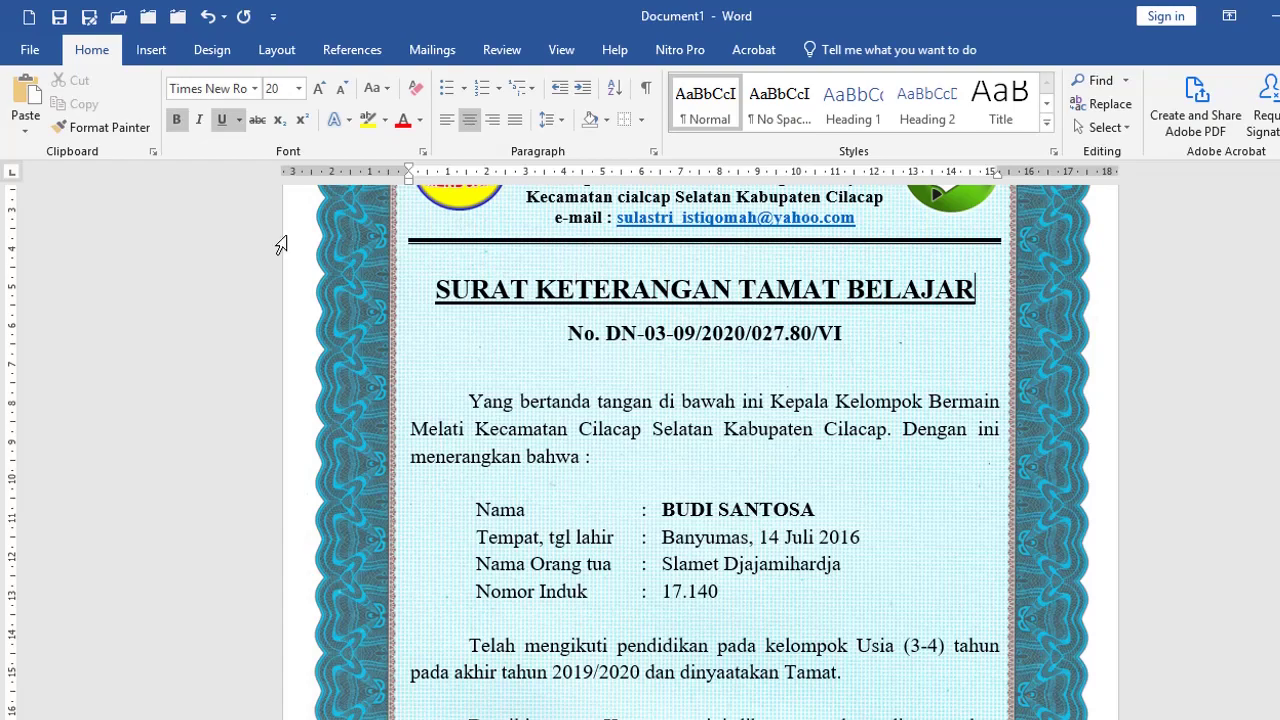
left_click(260, 297)
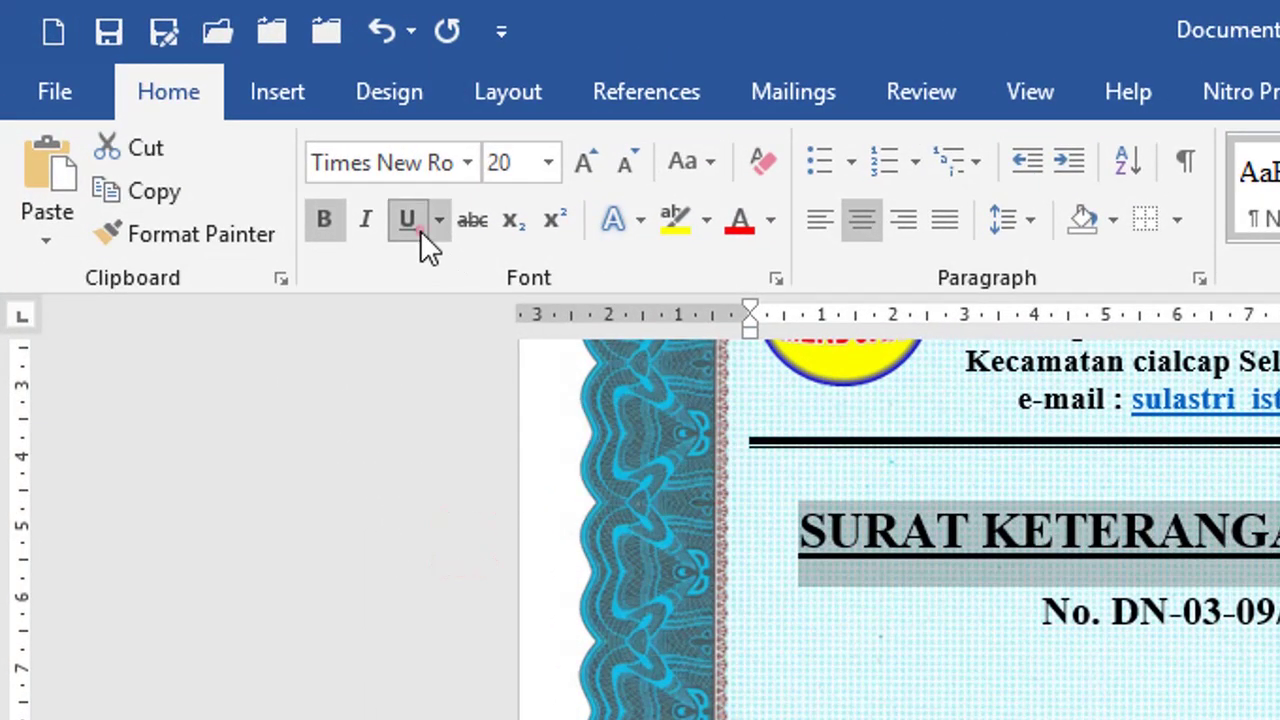
left_click(420, 230)
left_click(938, 535)
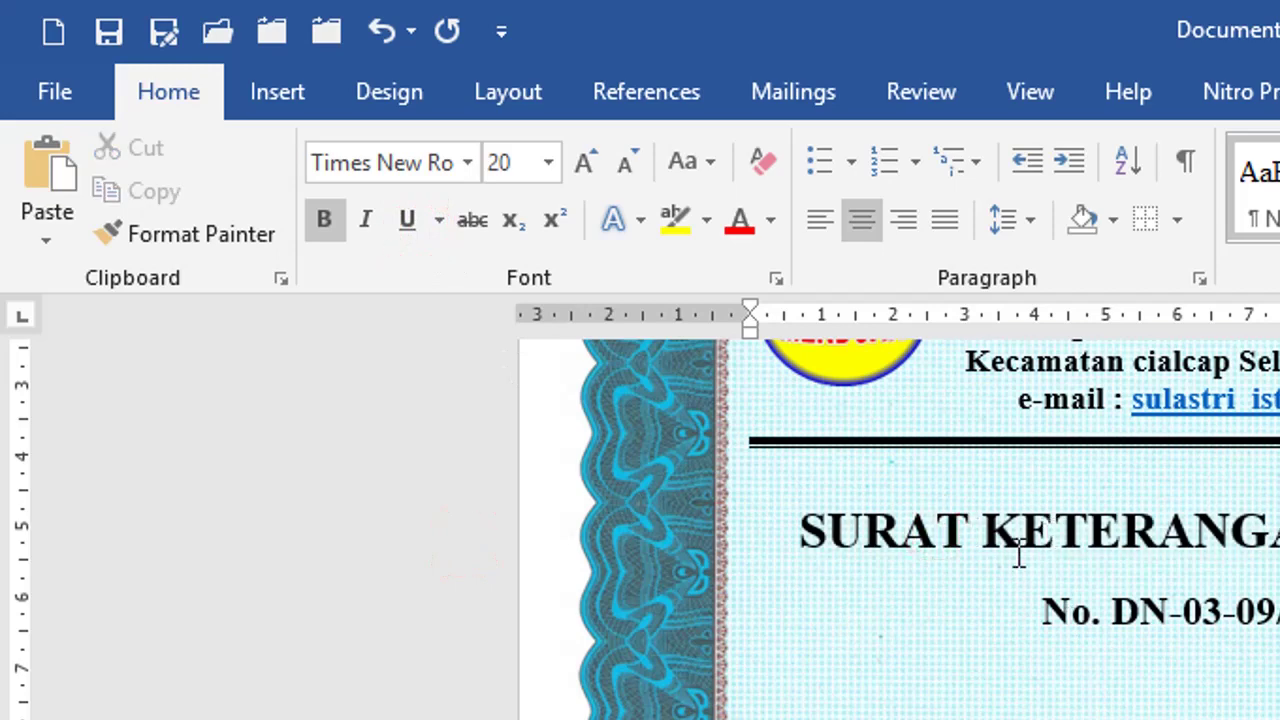
- Pick the Line shape and draw a level line beneath the title, from SURAT to BELAJAR
left_click(288, 95)
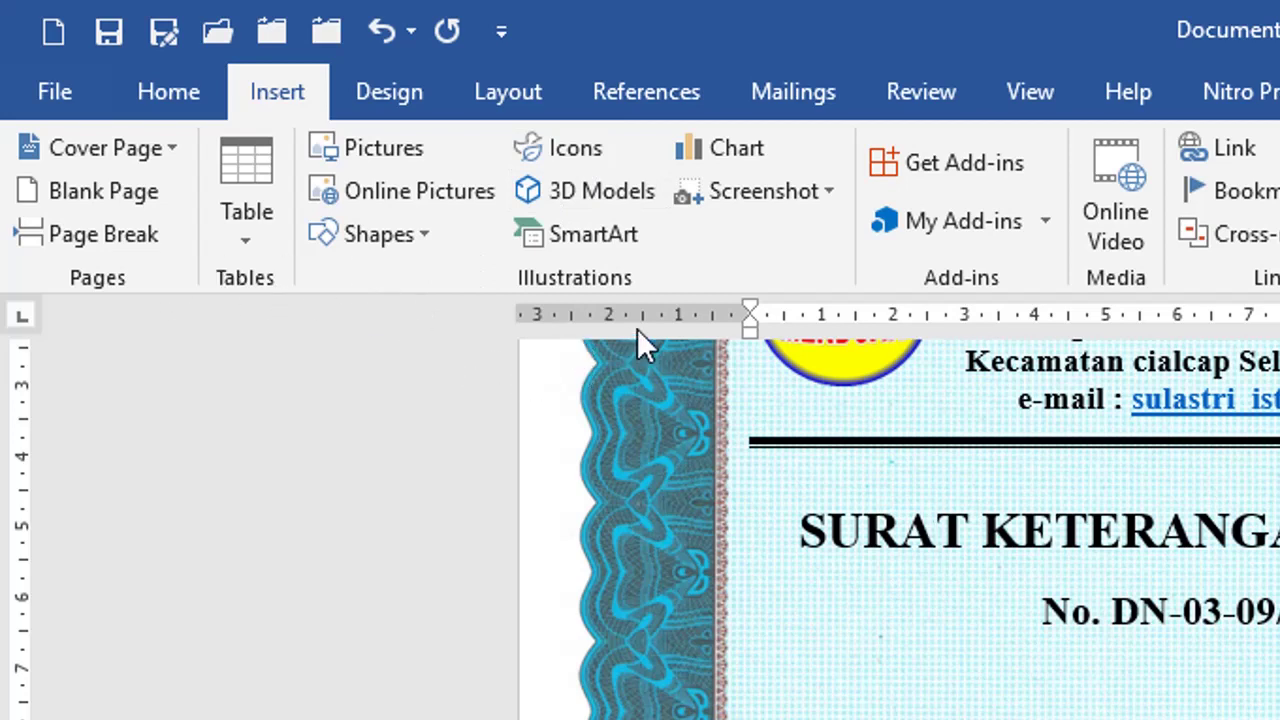
left_click(424, 234)
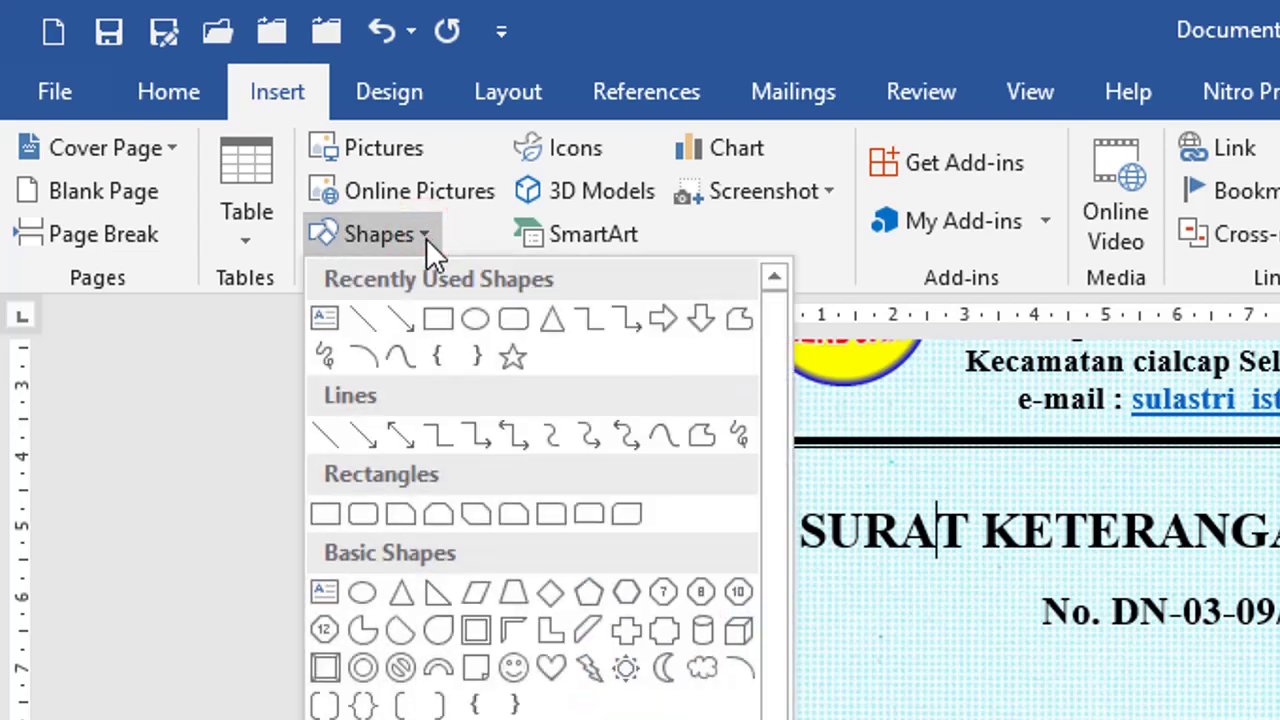
left_click(362, 318)
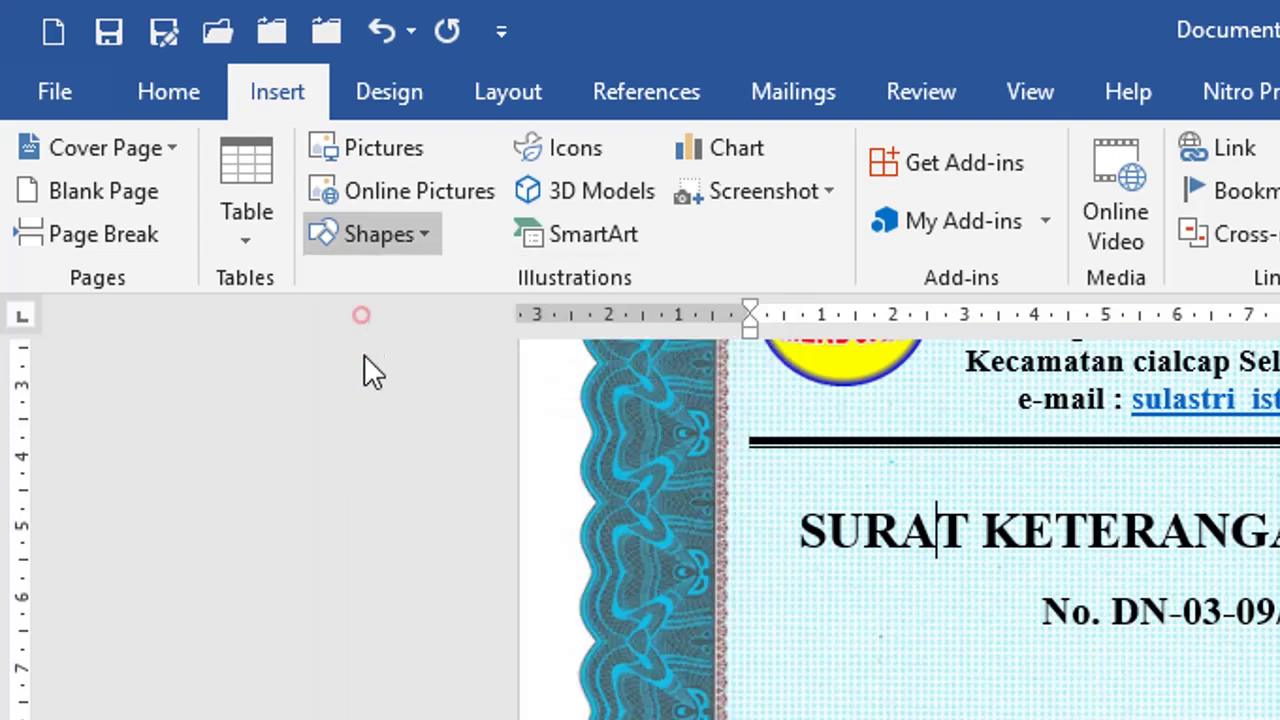
left_click(168, 91)
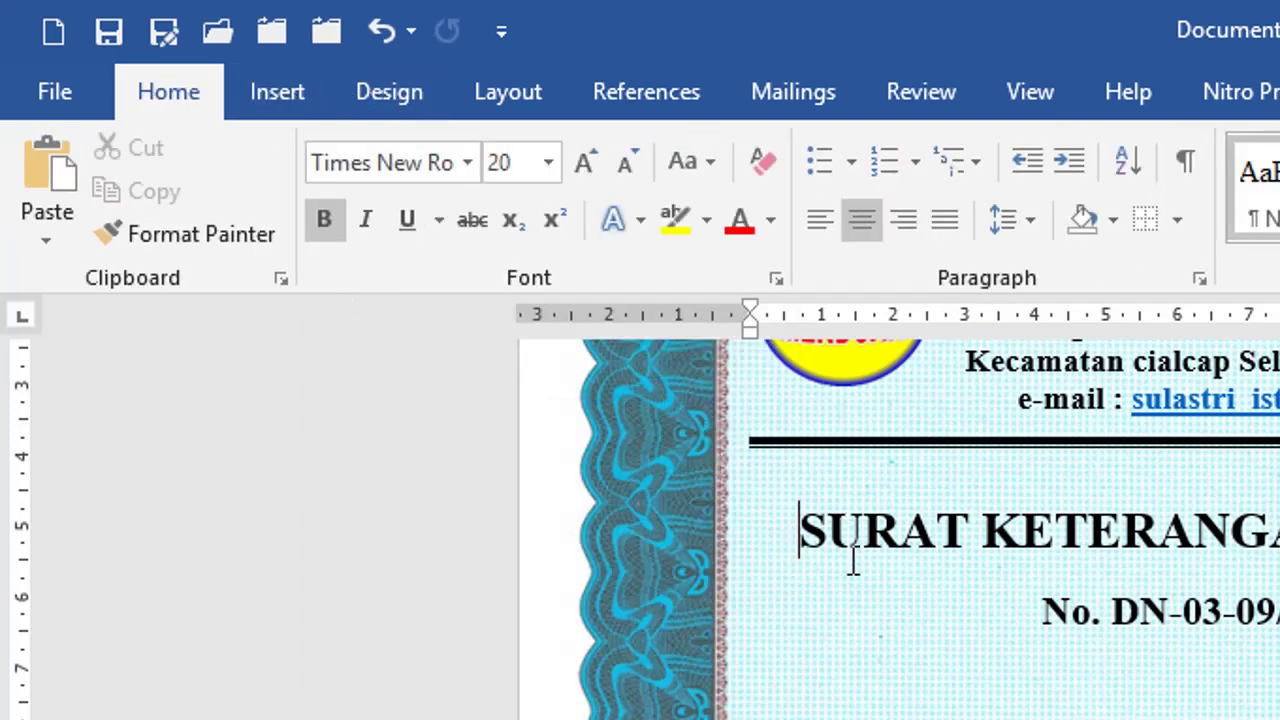
left_click(285, 85)
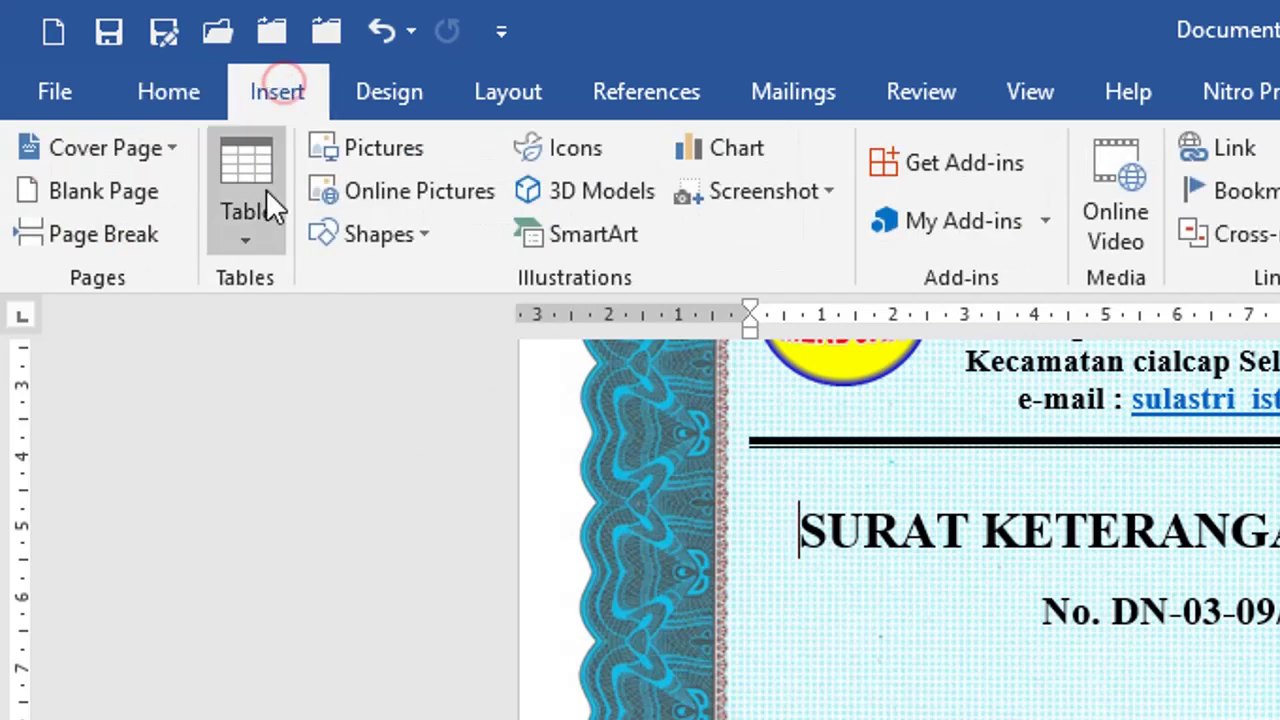
left_click(369, 237)
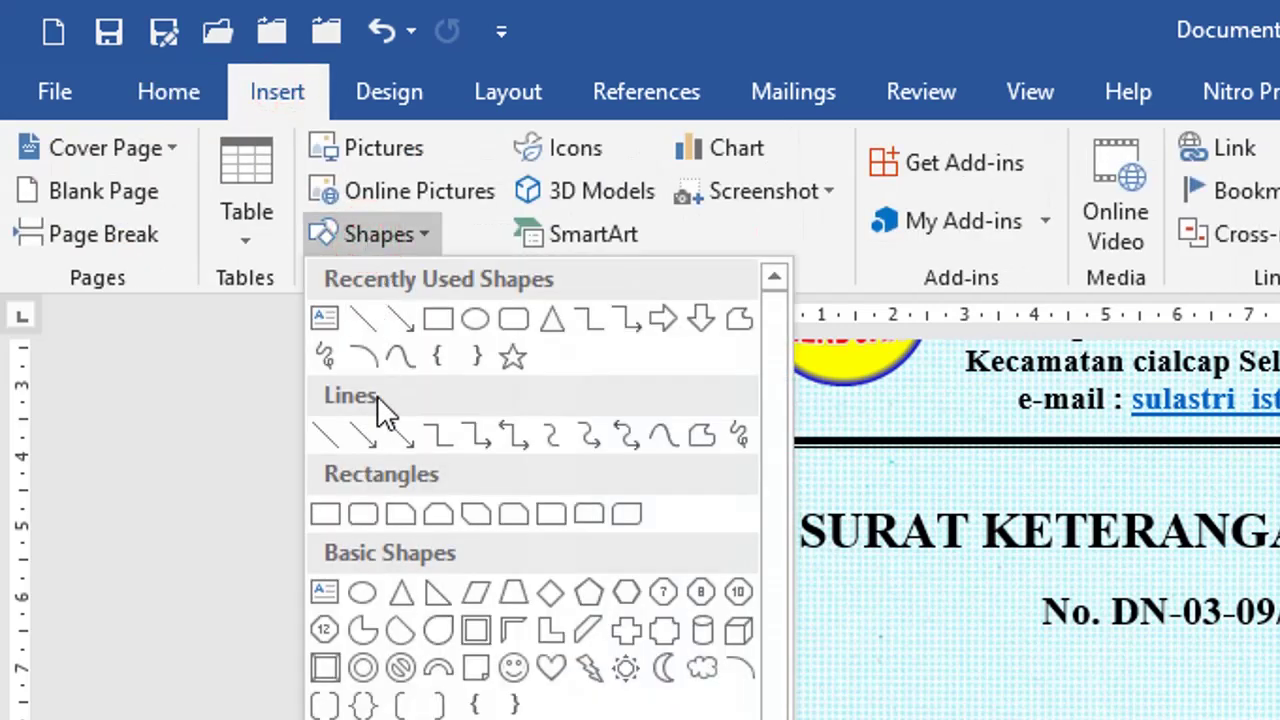
left_click(324, 431)
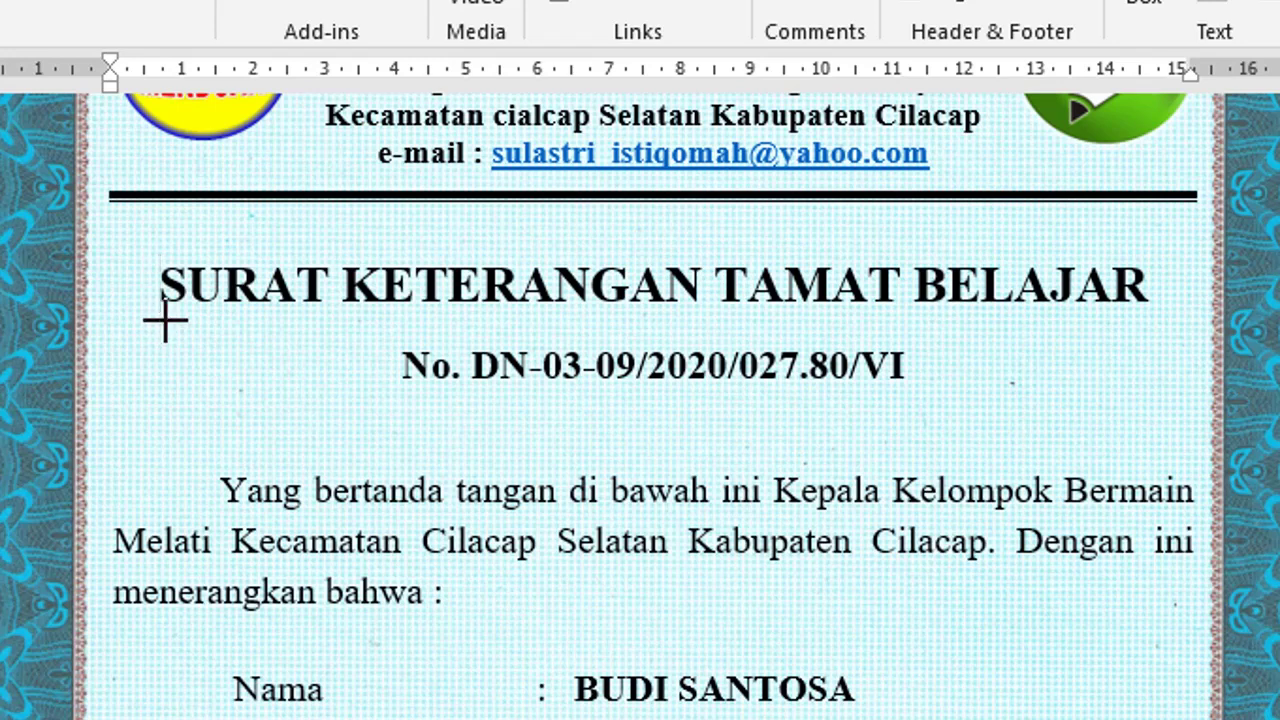
left_click_drag(161, 329, 1167, 336)
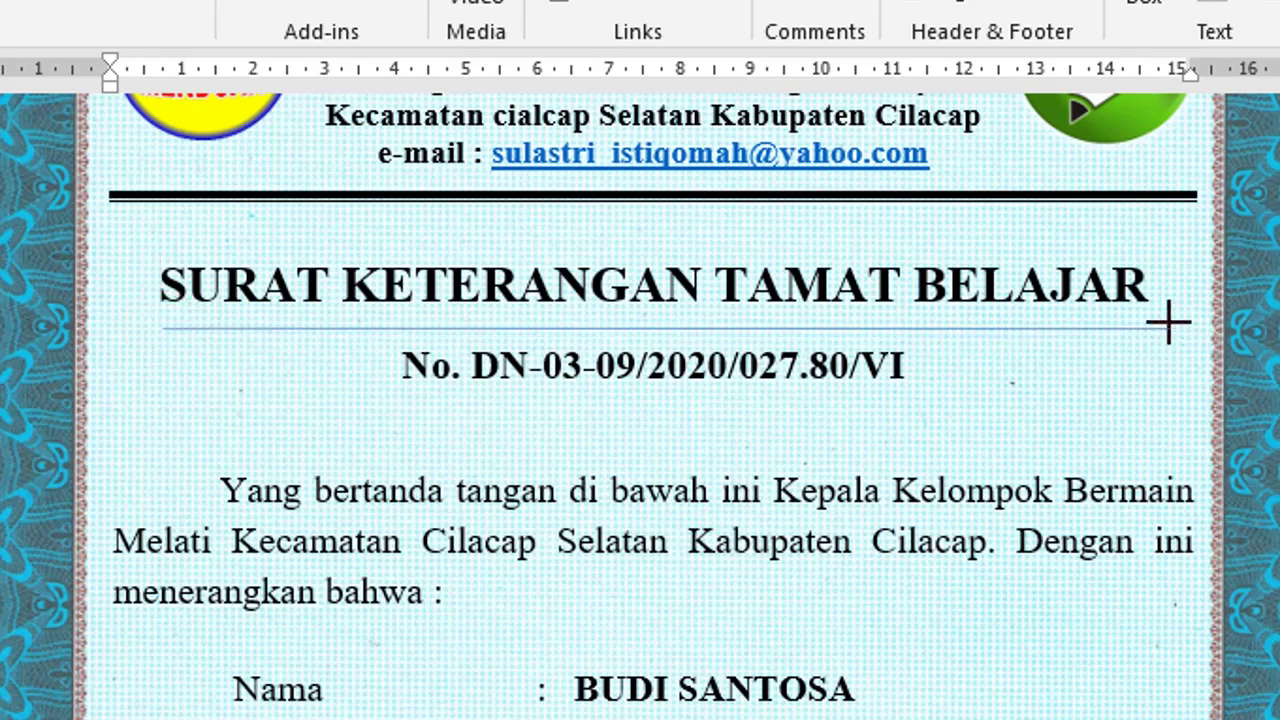
mouse_move(1167, 336)
left_mouse_down()
mouse_move(1143, 371)
mouse_move(1142, 343)
left_mouse_up()
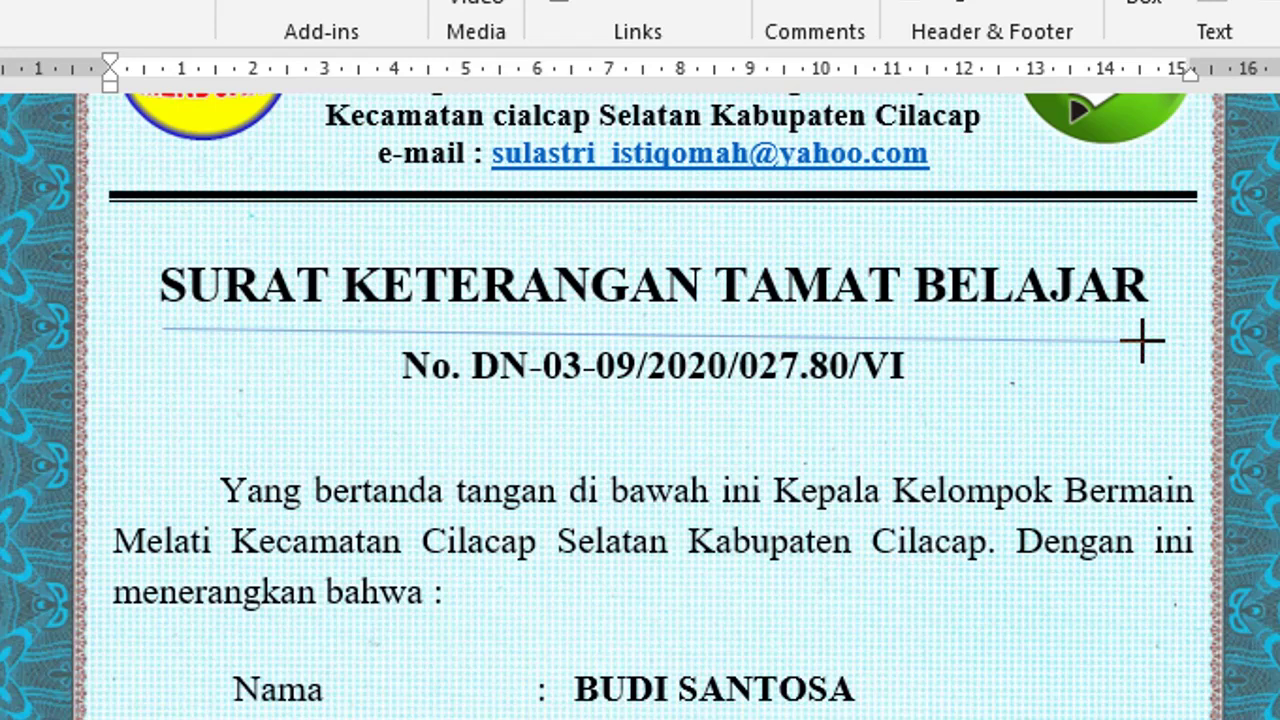
left_click_drag(1142, 342, 1142, 342, "shift")
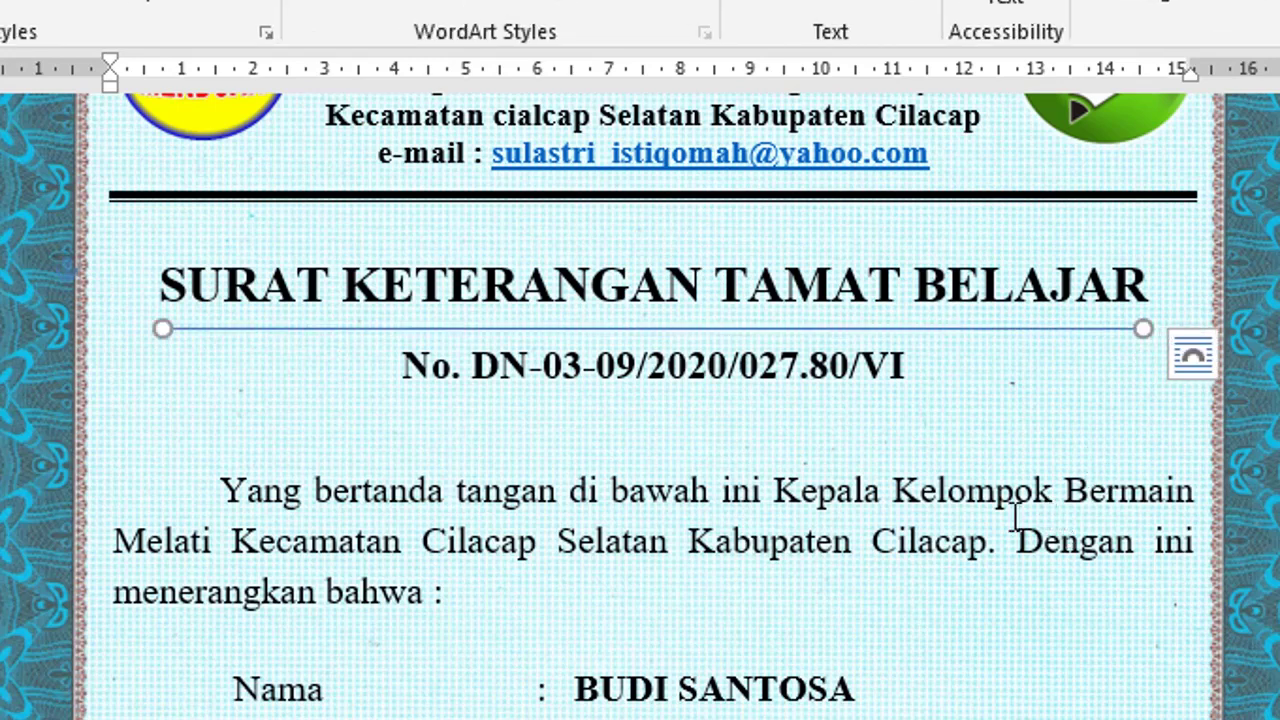
- Nudge the line into place, then give it a black 2¼ pt outline
key("Right")
key("Up")
key("Up")
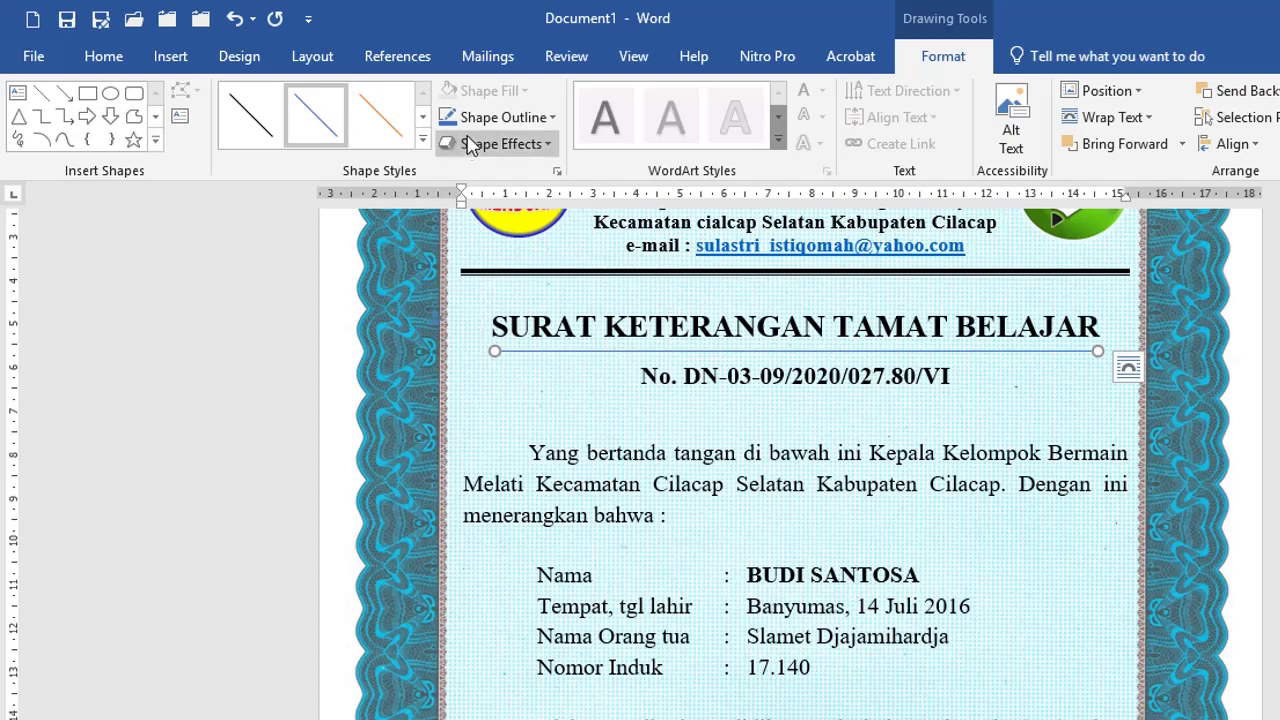
left_click(552, 120)
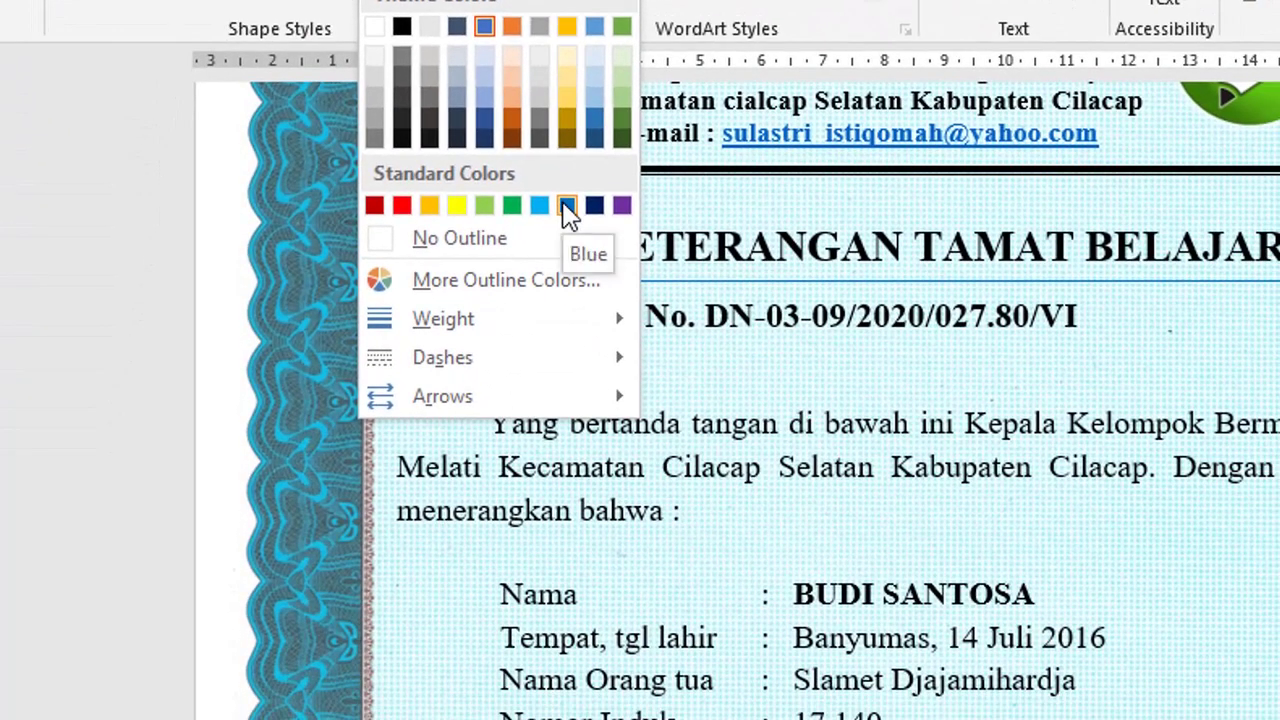
left_click(399, 27)
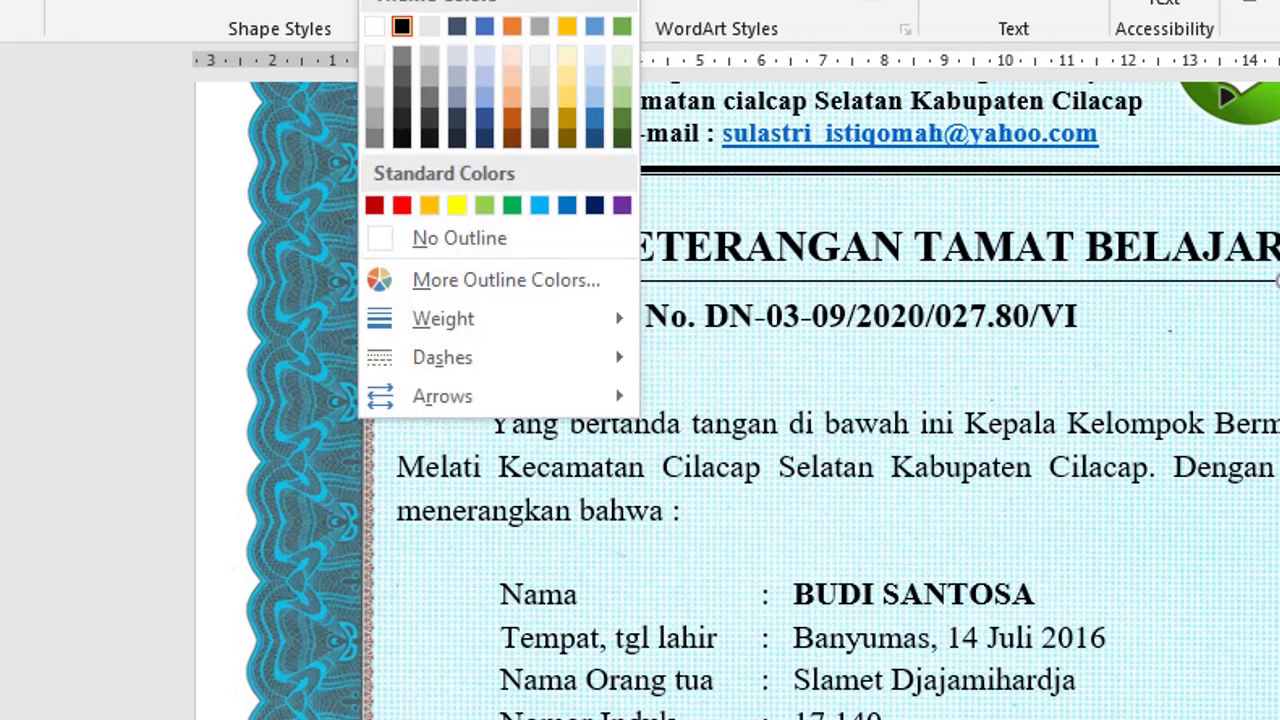
mouse_move(490, 334)
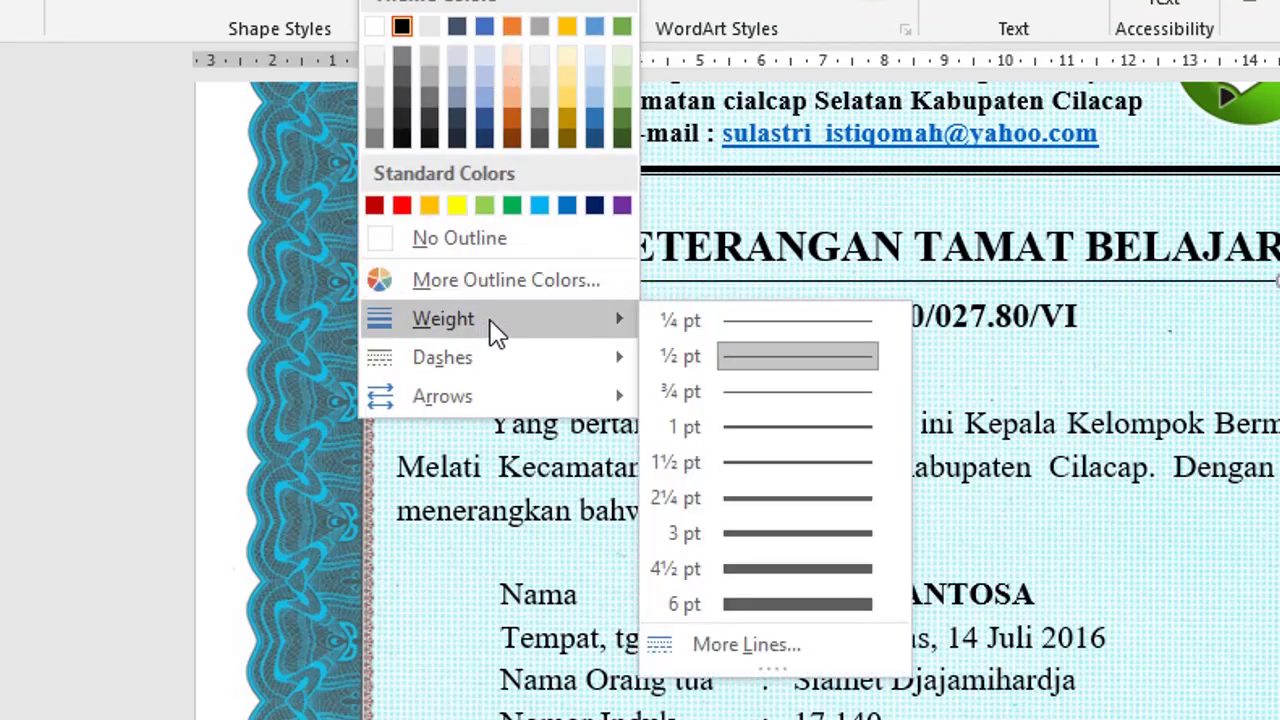
left_click(783, 517)
- Scroll through the finished certificate page and check the blue border picture
left_click(714, 357)
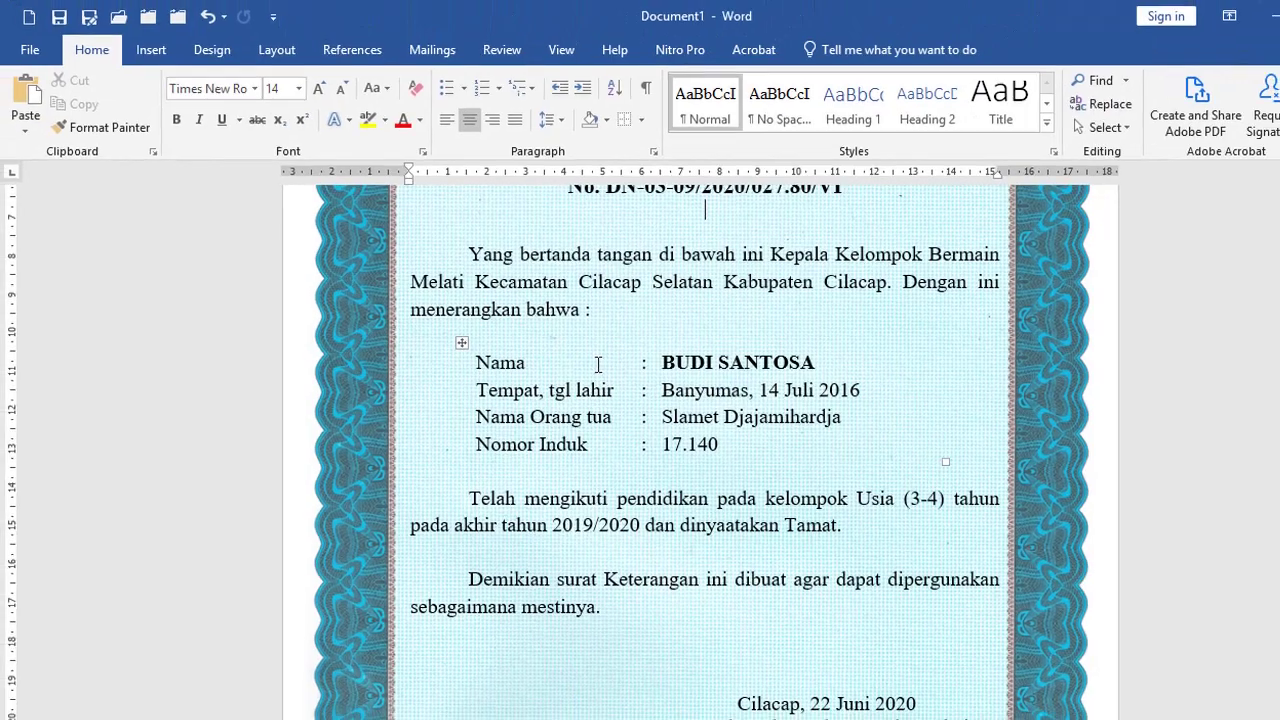
scroll(514, 366, "down", 2)
scroll(594, 366, "down", 4)
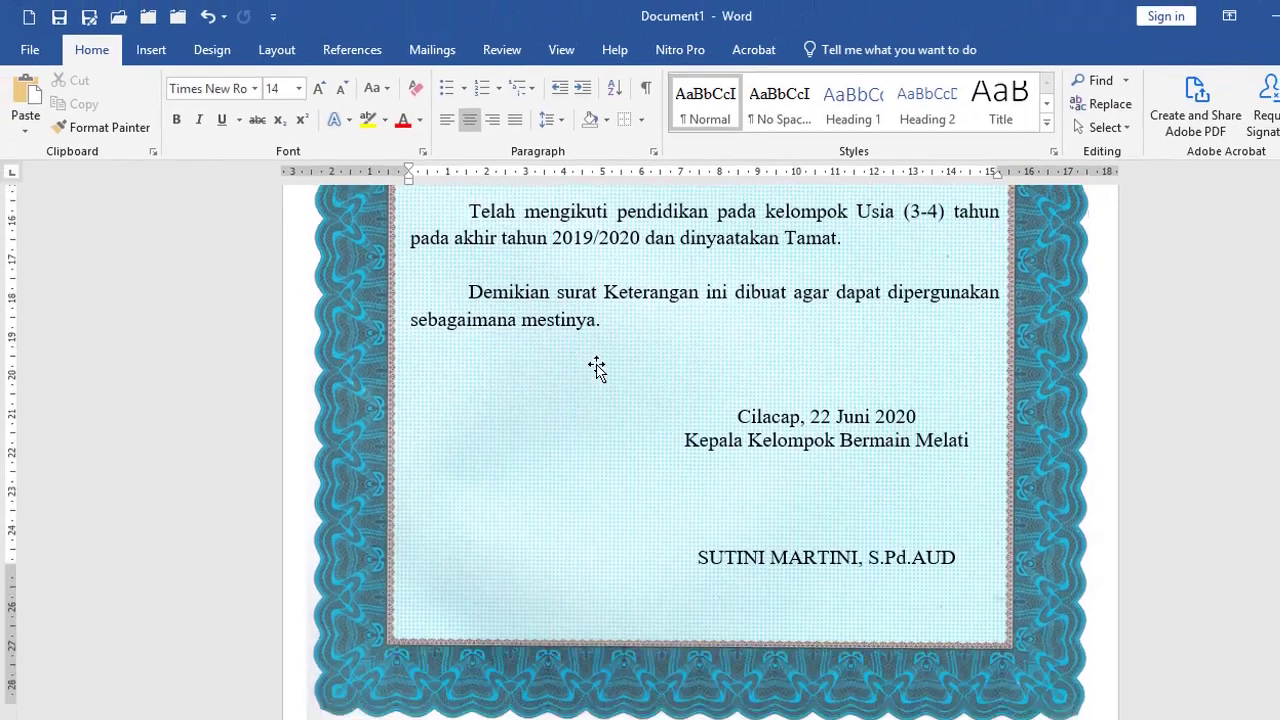
scroll(670, 410, "down", 2)
left_click(1223, 378)
scroll(1150, 380, "up", 3)
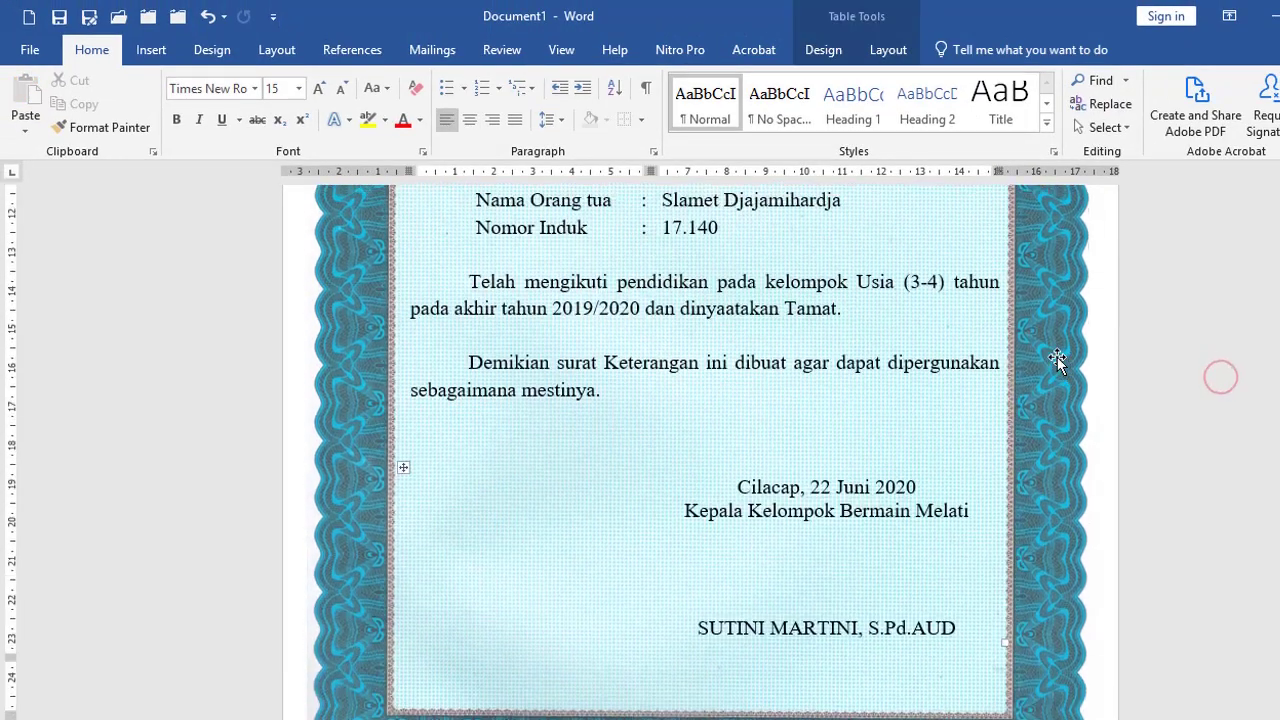
scroll(1057, 360, "up", 2)
scroll(1048, 358, "up", 2)
scroll(1048, 358, "up", 2)
scroll(1048, 358, "up", 2)
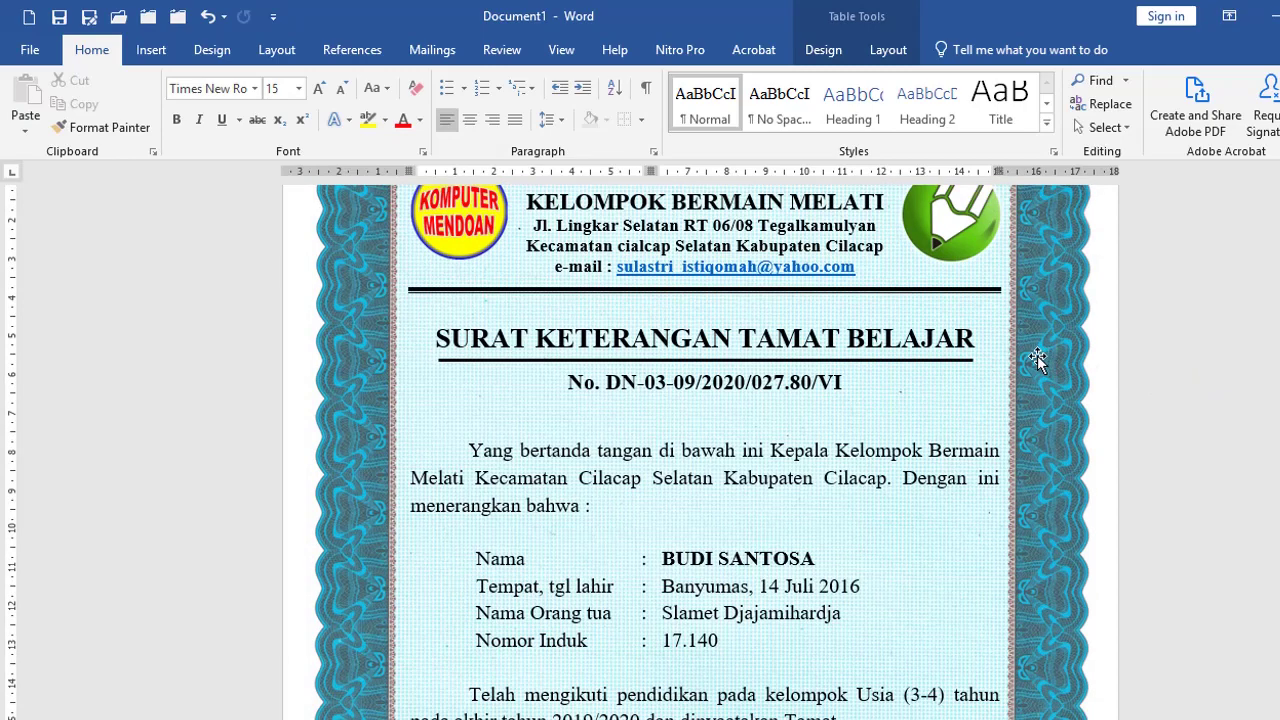
scroll(1038, 360, "up", 2)
scroll(1038, 360, "up", 2)
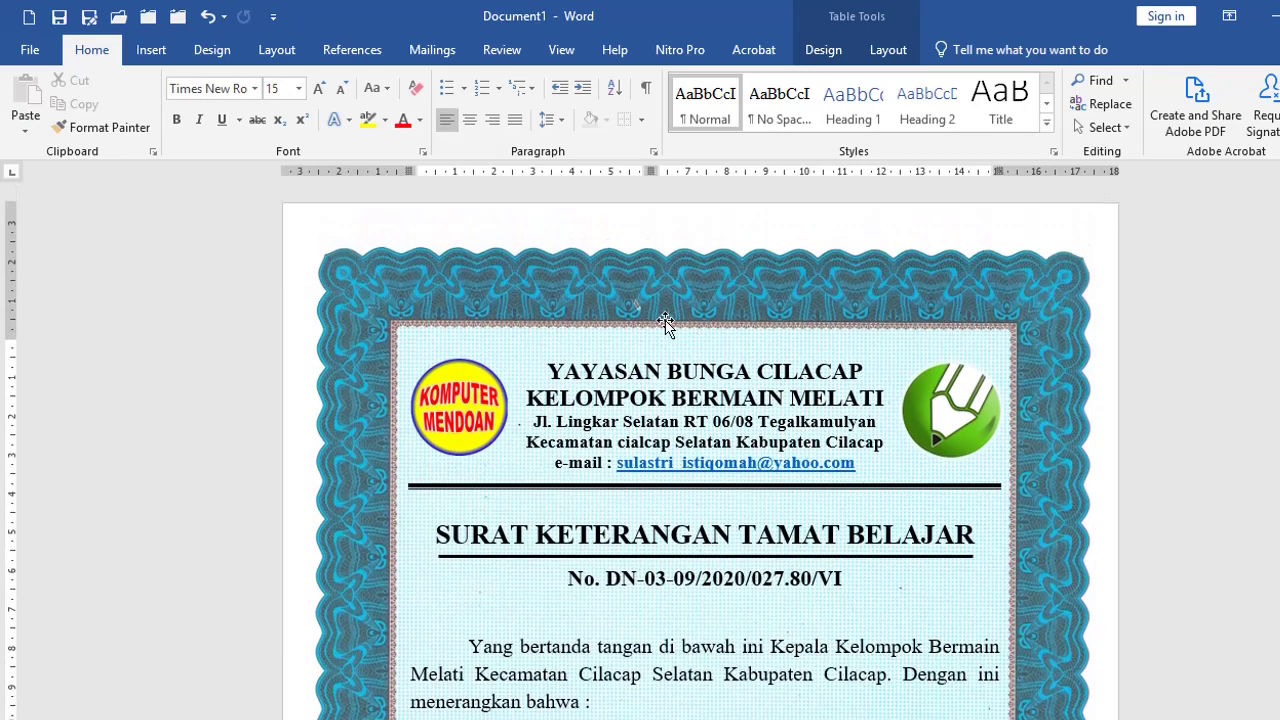
left_click(648, 260)
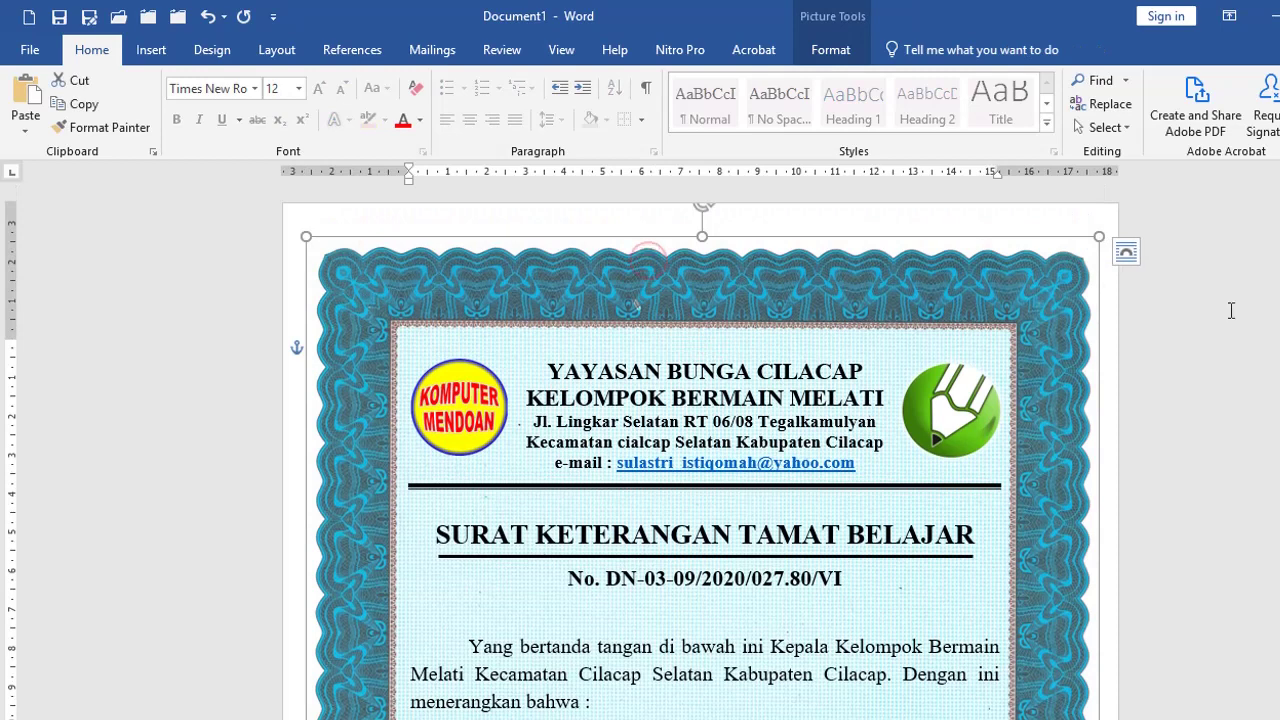
left_click(1127, 251)
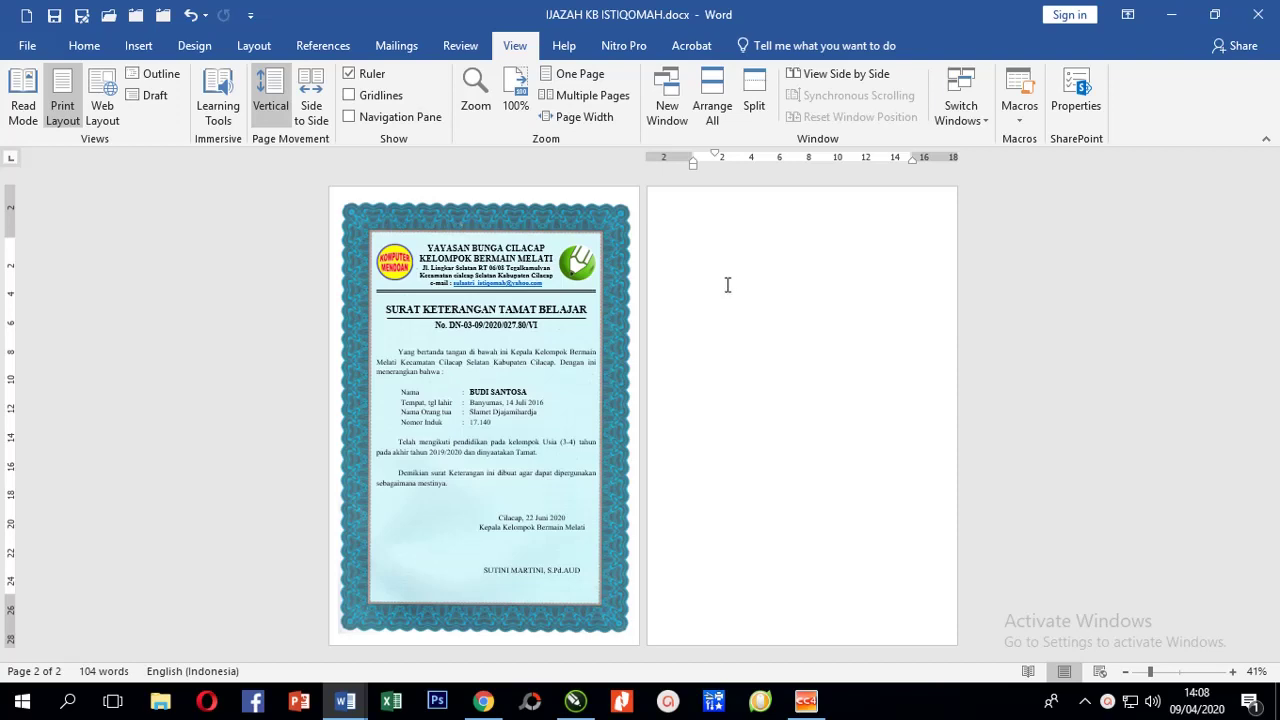
- Delete the blue border picture from page 1 and check the page in Print preview
left_click(526, 217)
key("Delete")
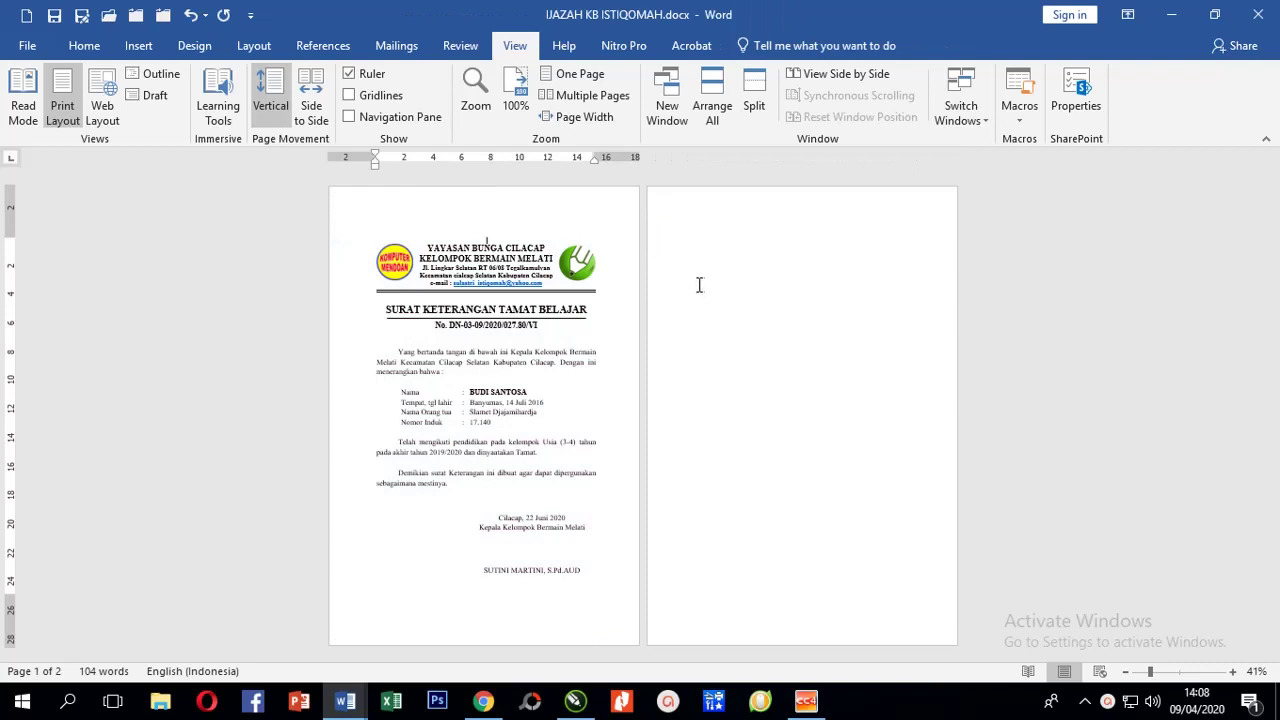
left_click(28, 46)
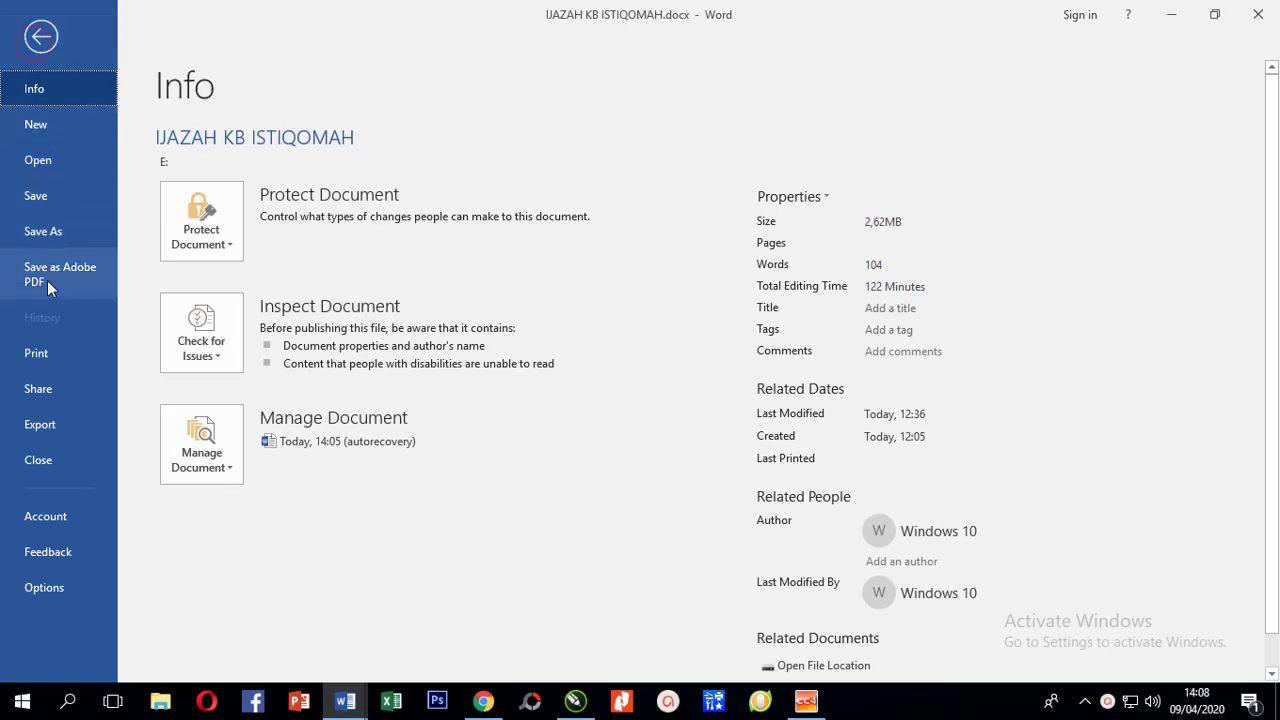
left_click(45, 352)
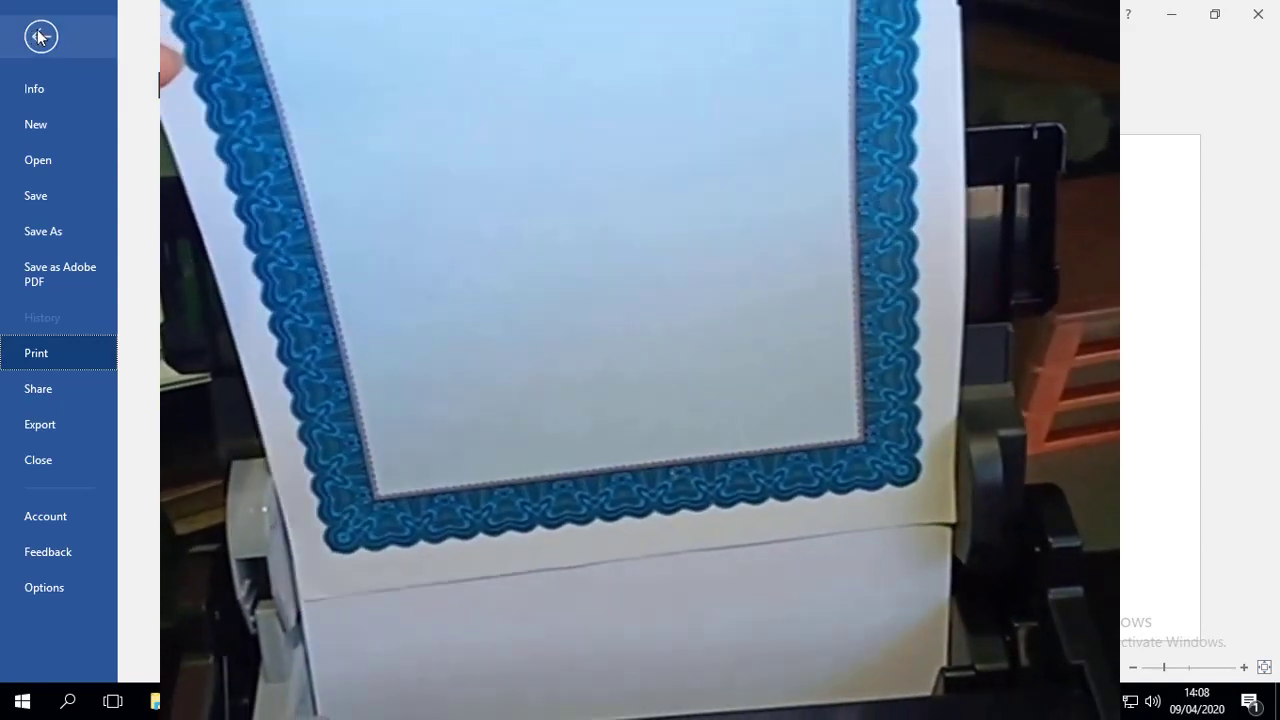
left_click(38, 37)
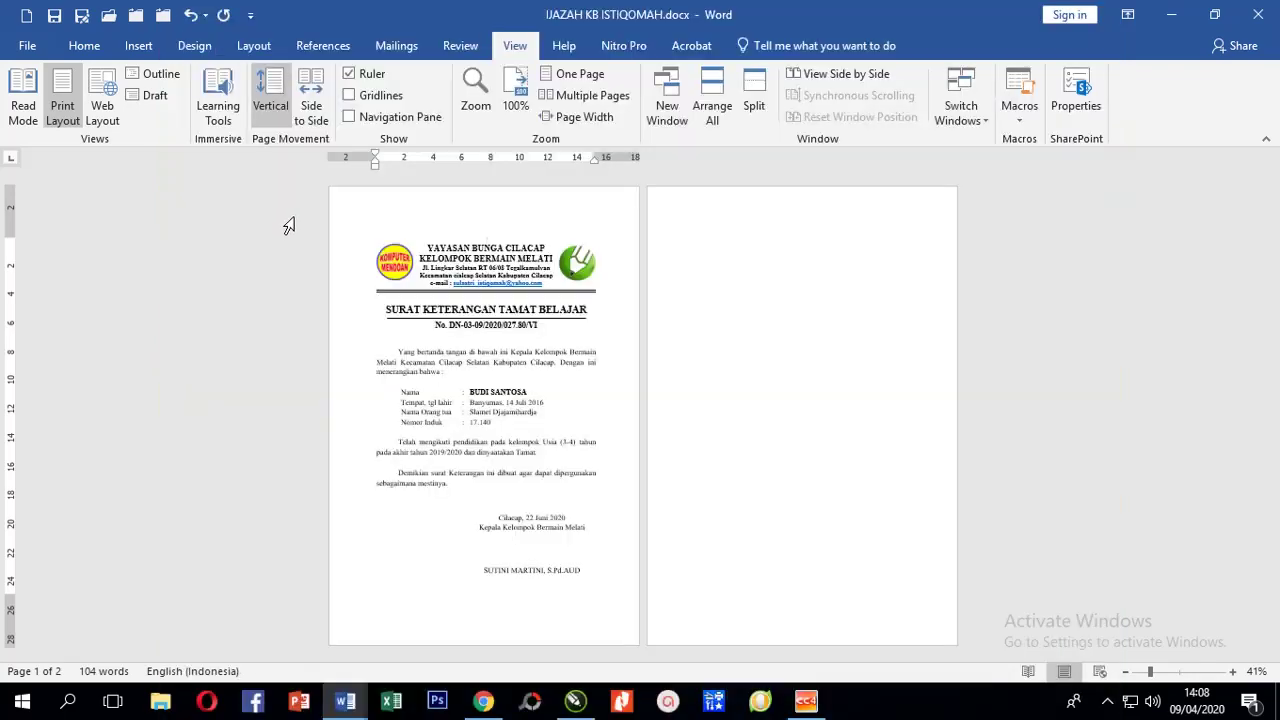
- Copy the page 1 certificate and paste copies onto pages 2 and 3
left_click_drag(289, 226, 310, 623)
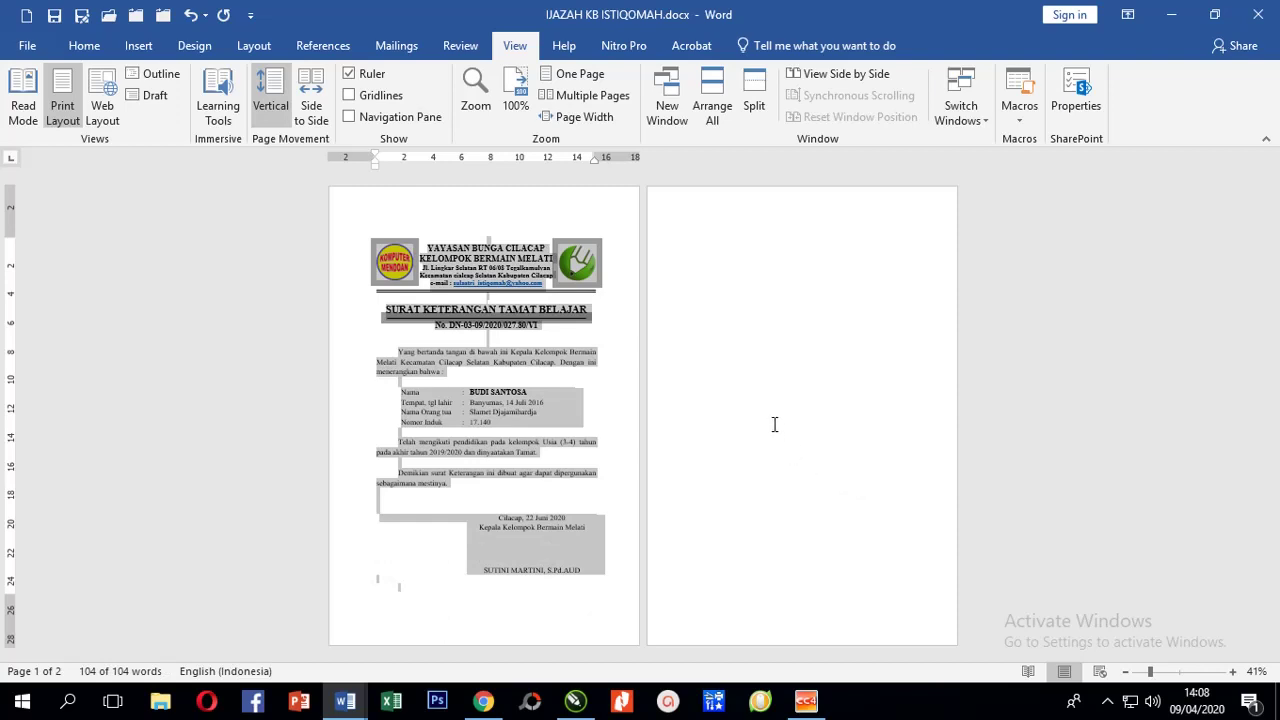
left_click(688, 210)
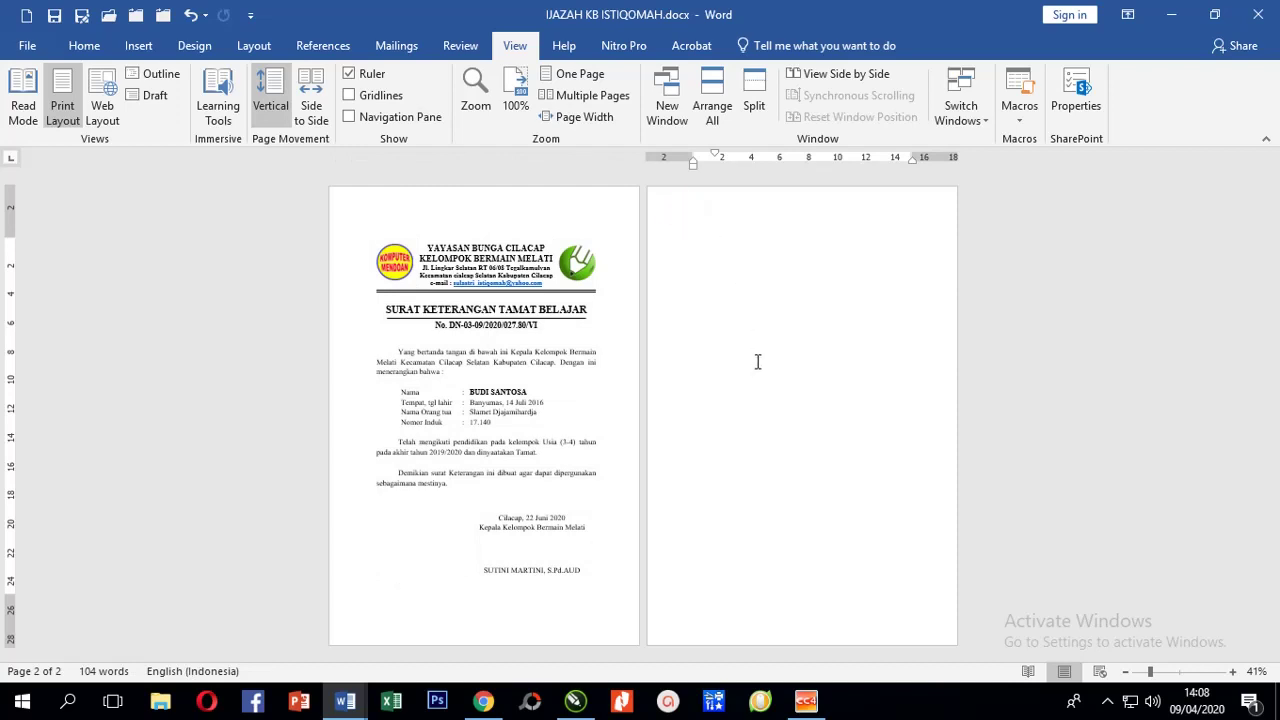
key("ctrl+v")
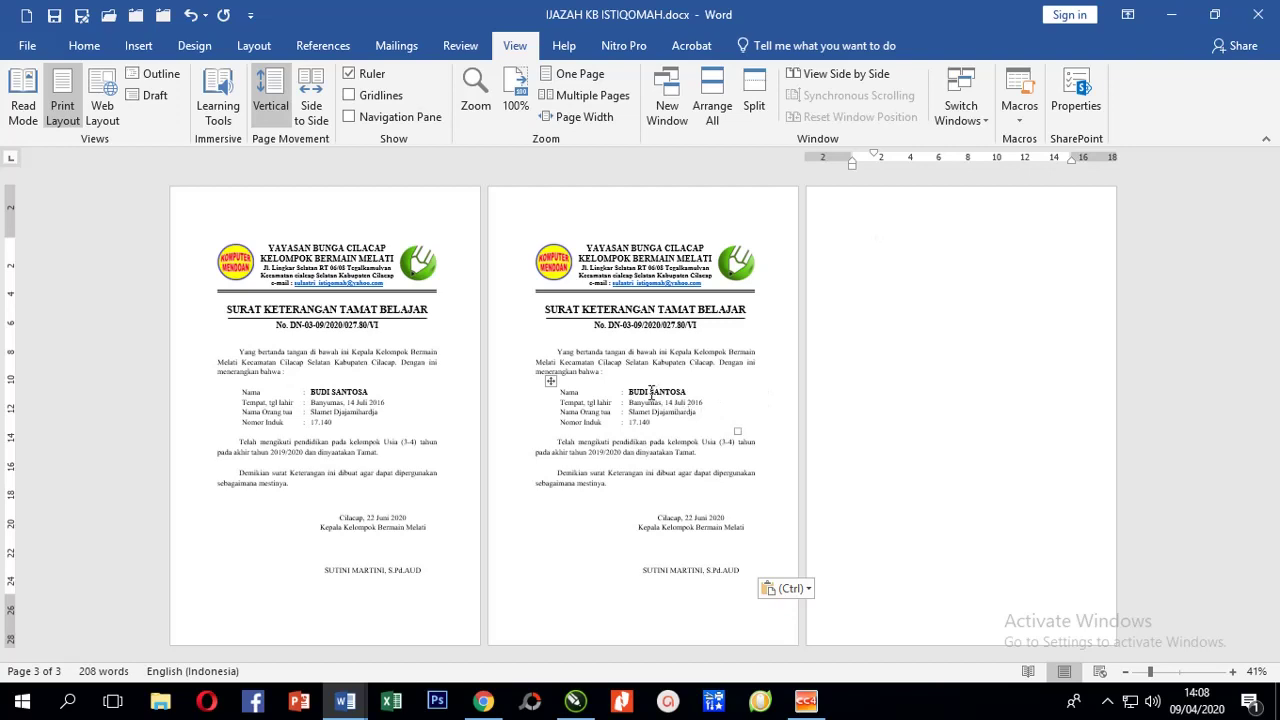
left_click(651, 392)
mouse_move(629, 392)
left_mouse_down()
mouse_move(690, 402)
mouse_move(680, 420)
left_mouse_up()
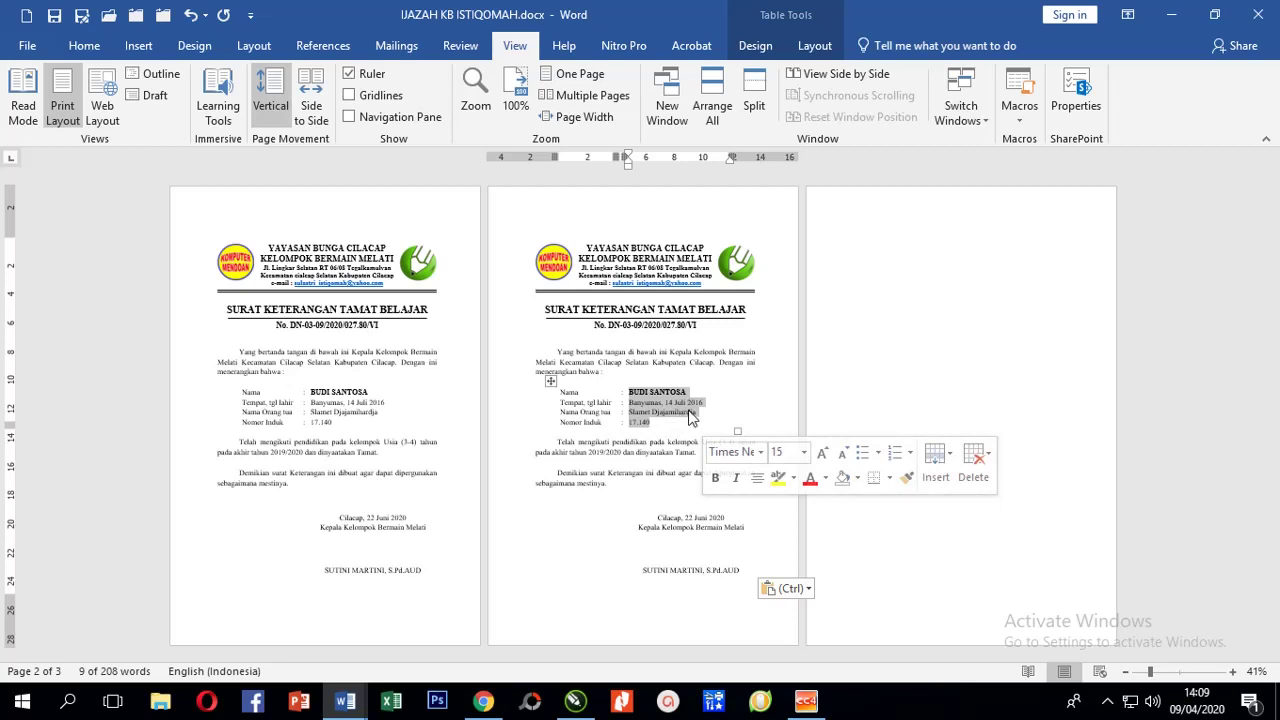
left_click(855, 226)
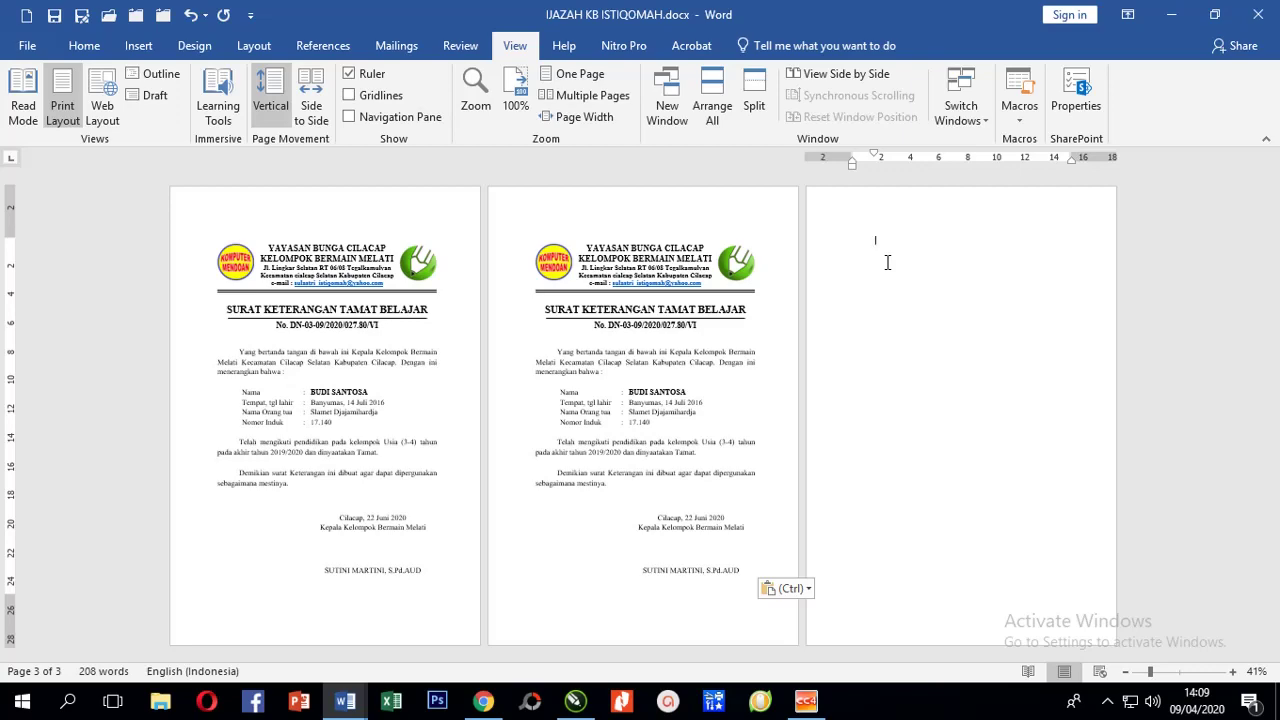
key("ctrl+v")
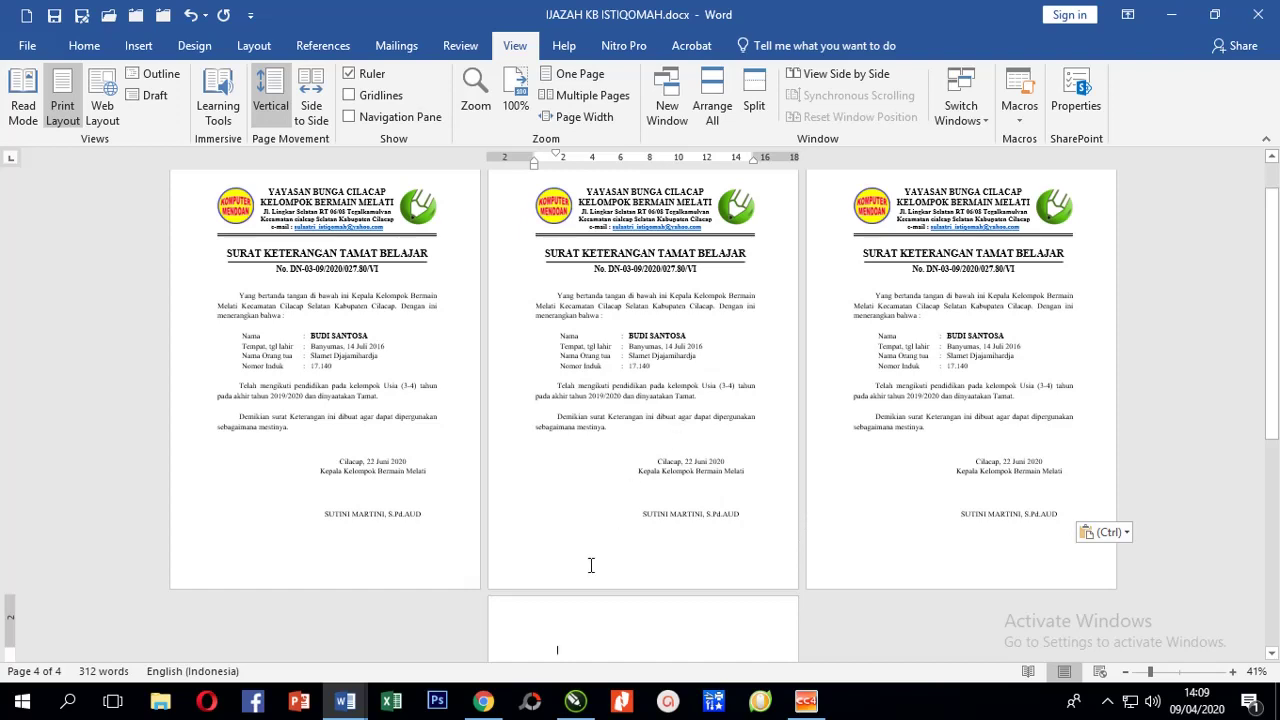
scroll(594, 480, "up", 1)
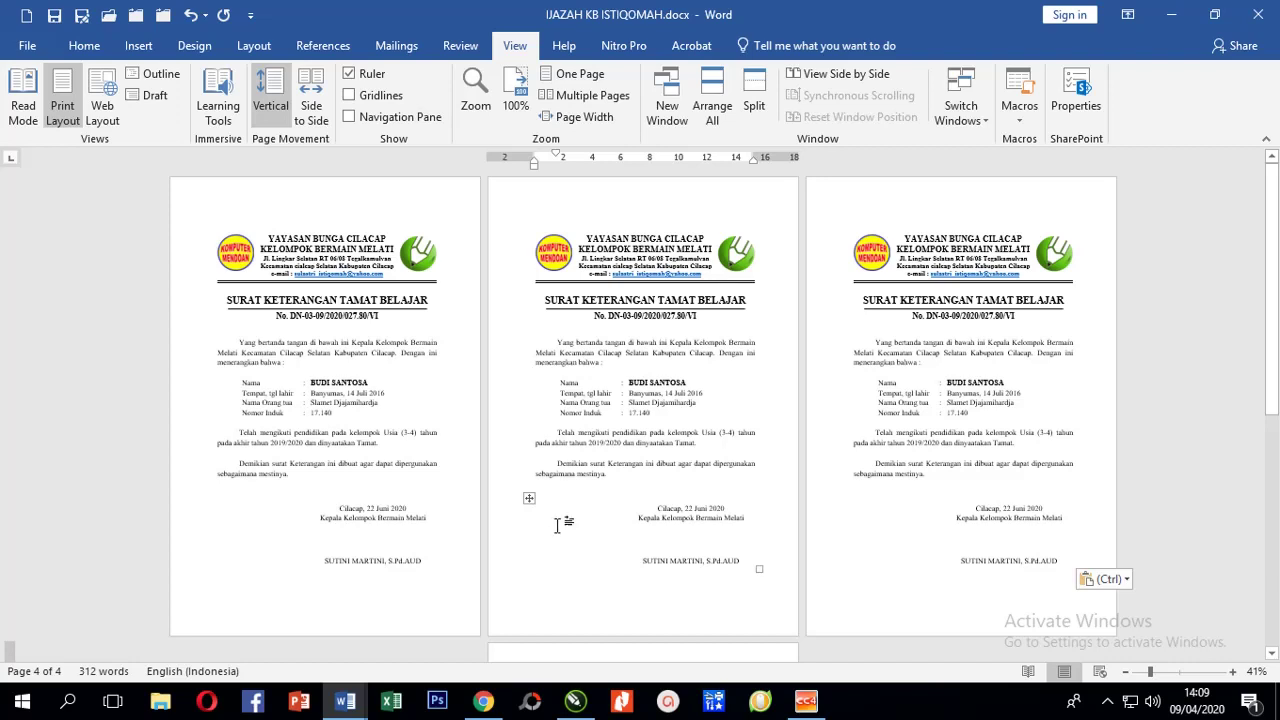
mouse_move(484, 702)
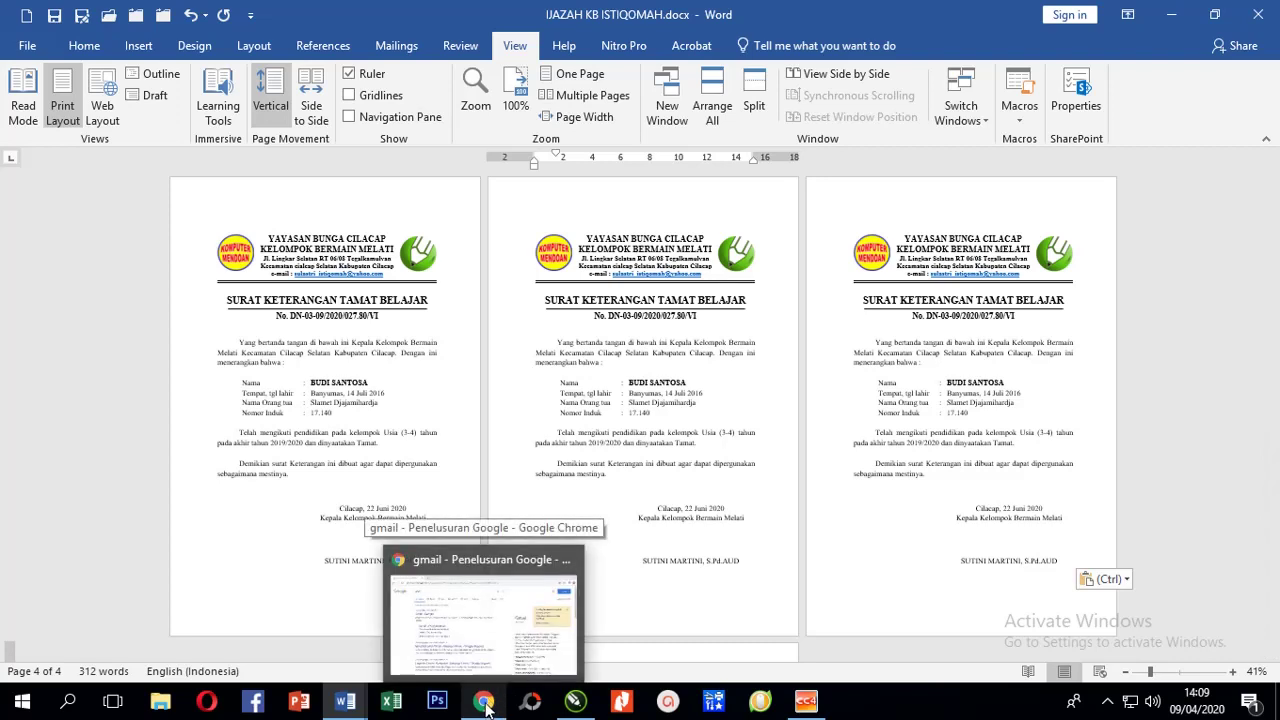
- In Chrome, run a Google Images search for KERTAS PIAGAM
left_click(486, 705)
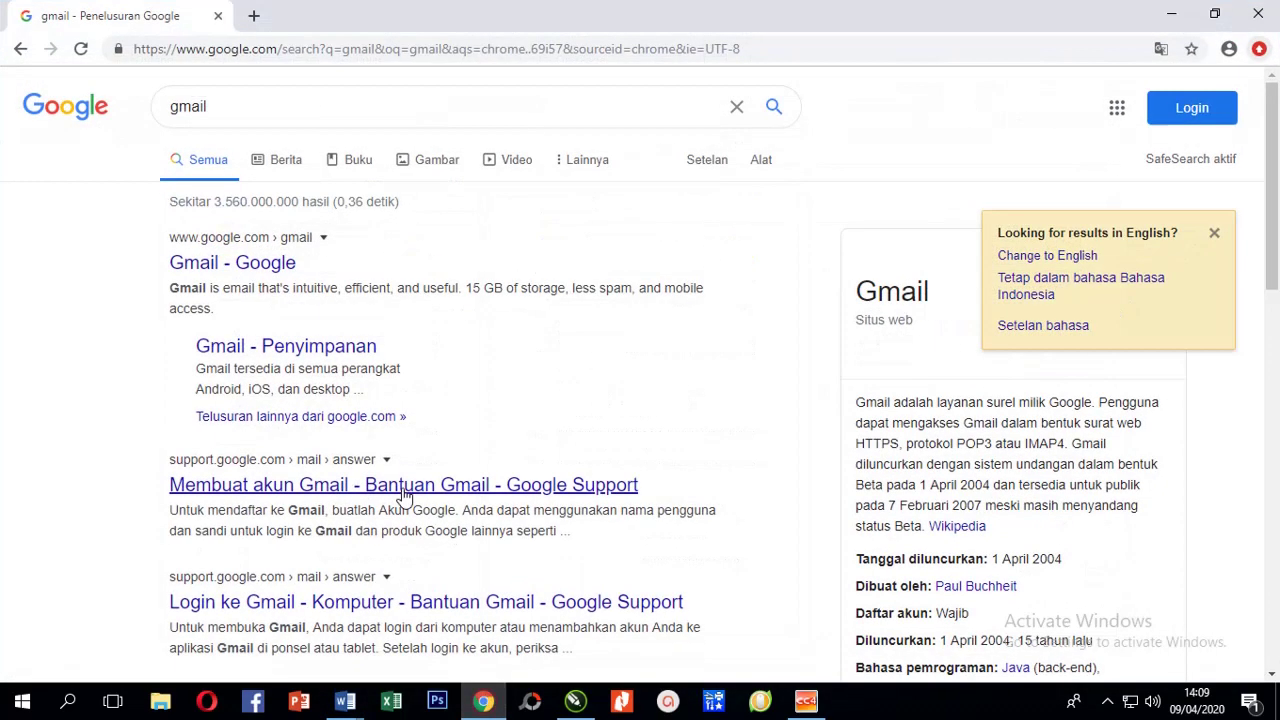
left_click(432, 161)
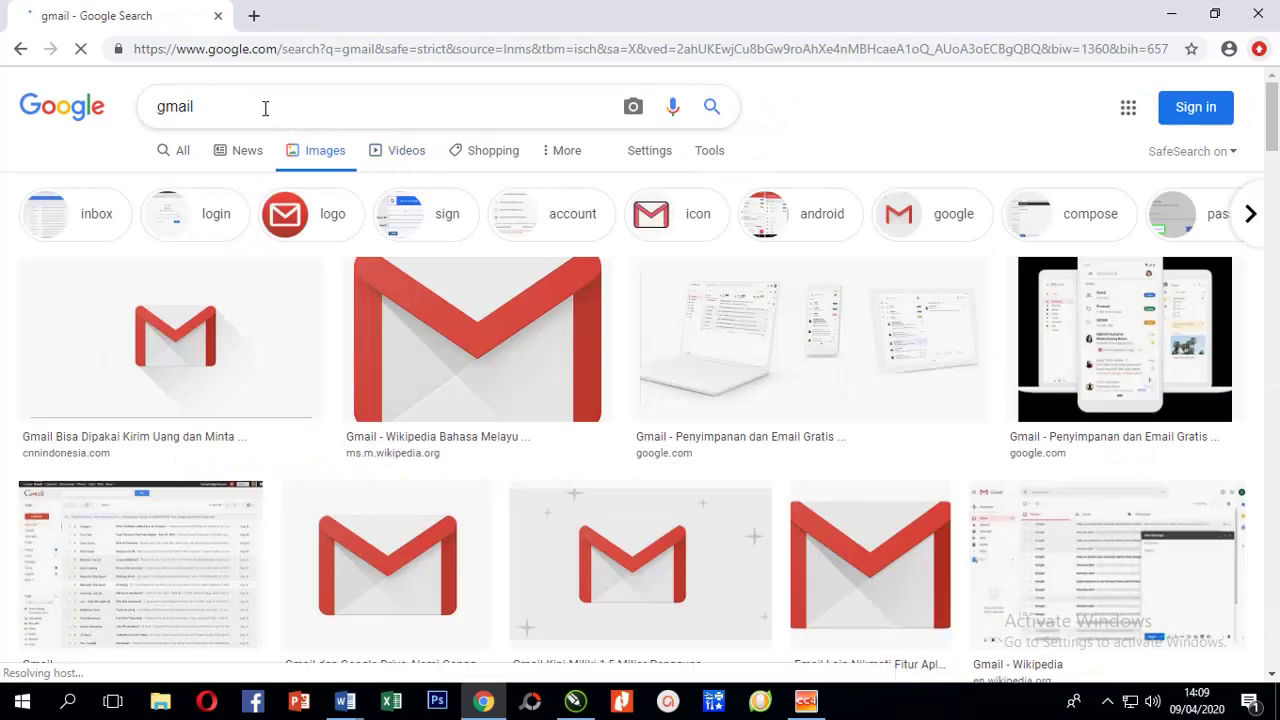
left_click_drag(262, 106, 128, 115)
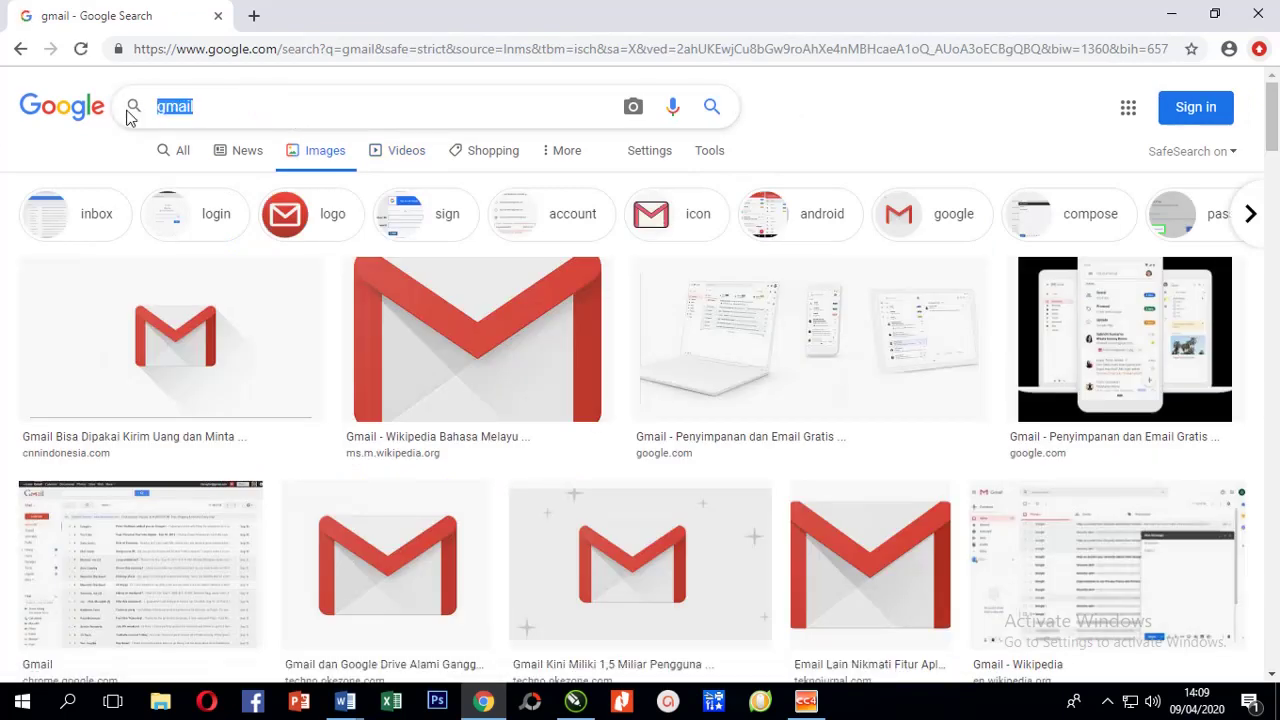
type("KERTAS PI")
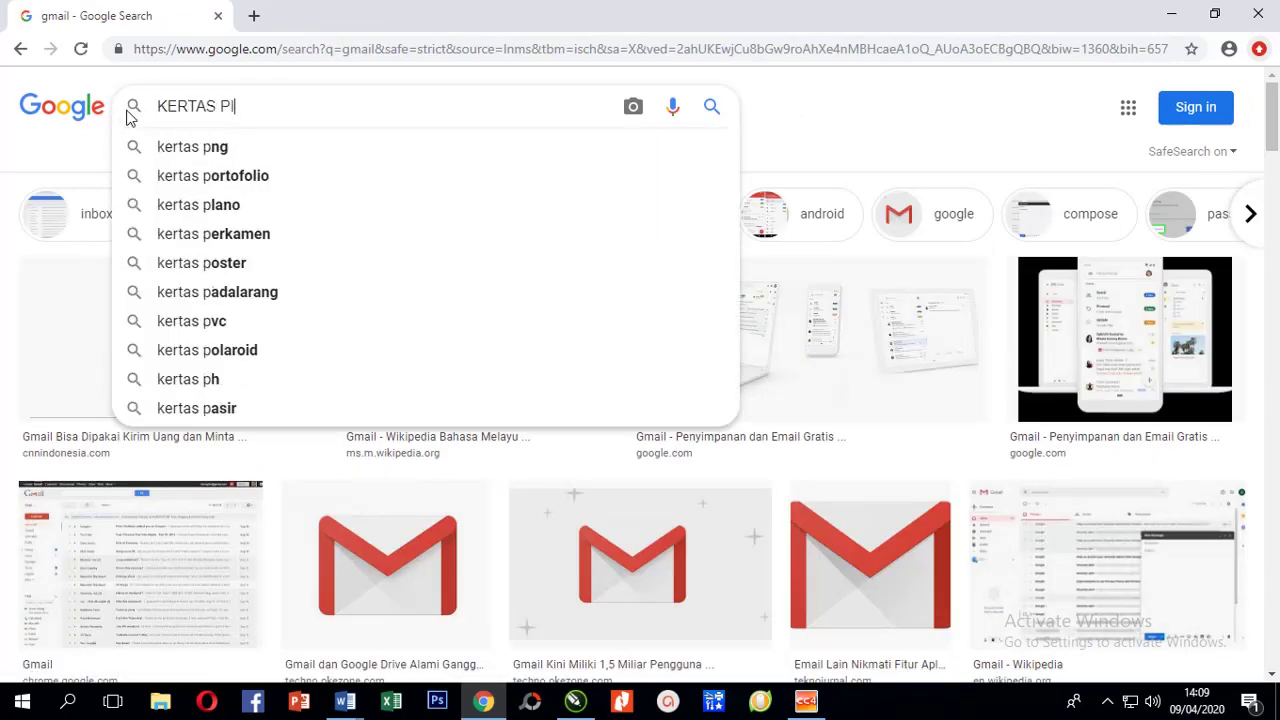
type("AGAM")
key("Return")
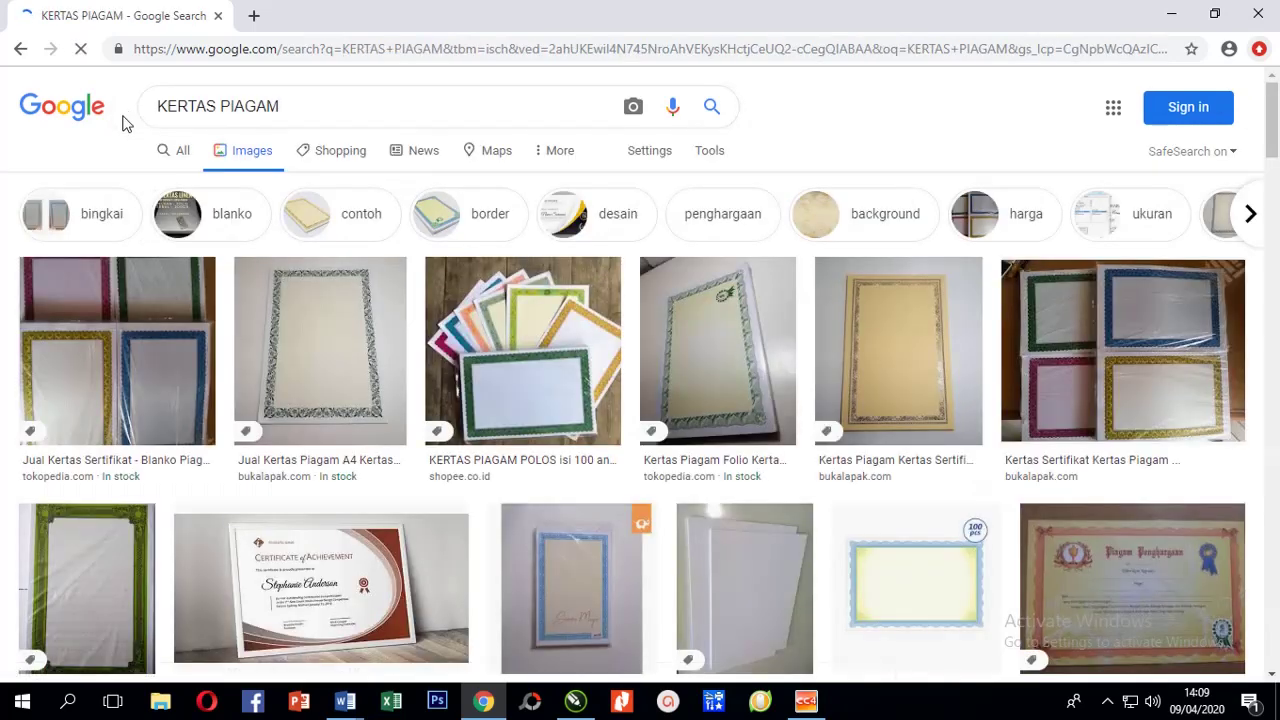
- Change the image search to FORM PIAGAM
left_click_drag(306, 100, 160, 118)
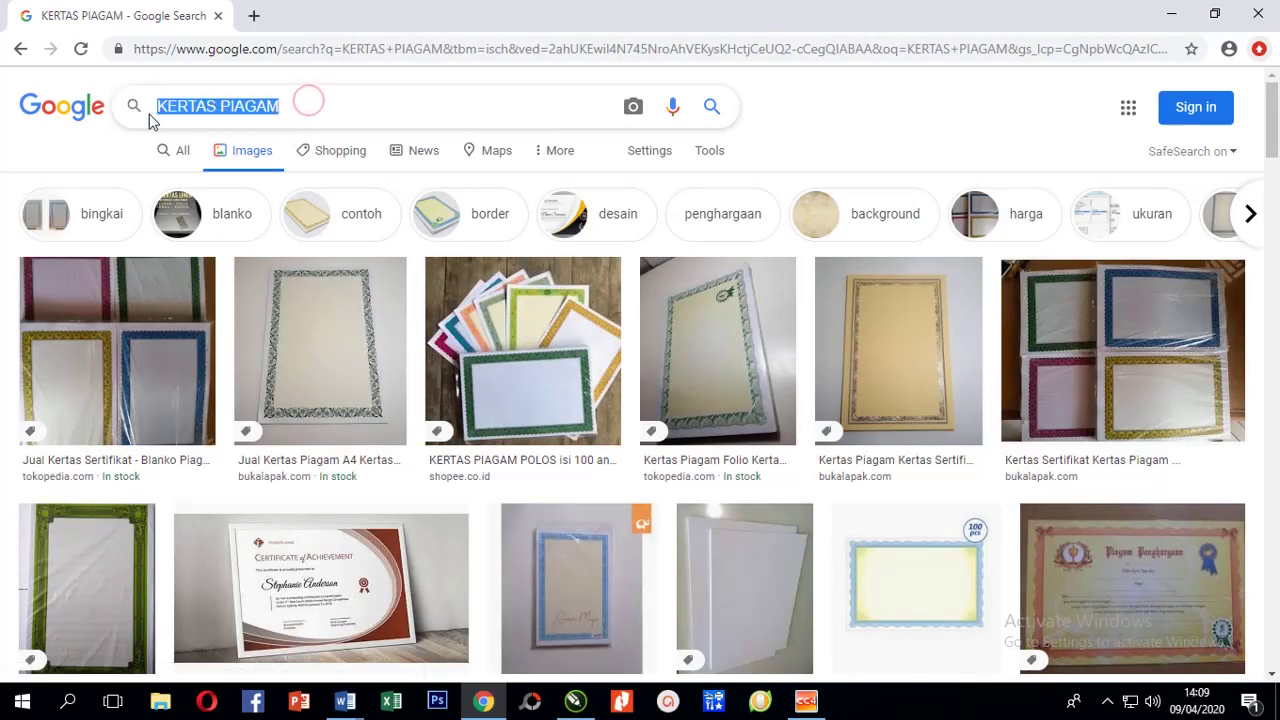
type("FORM")
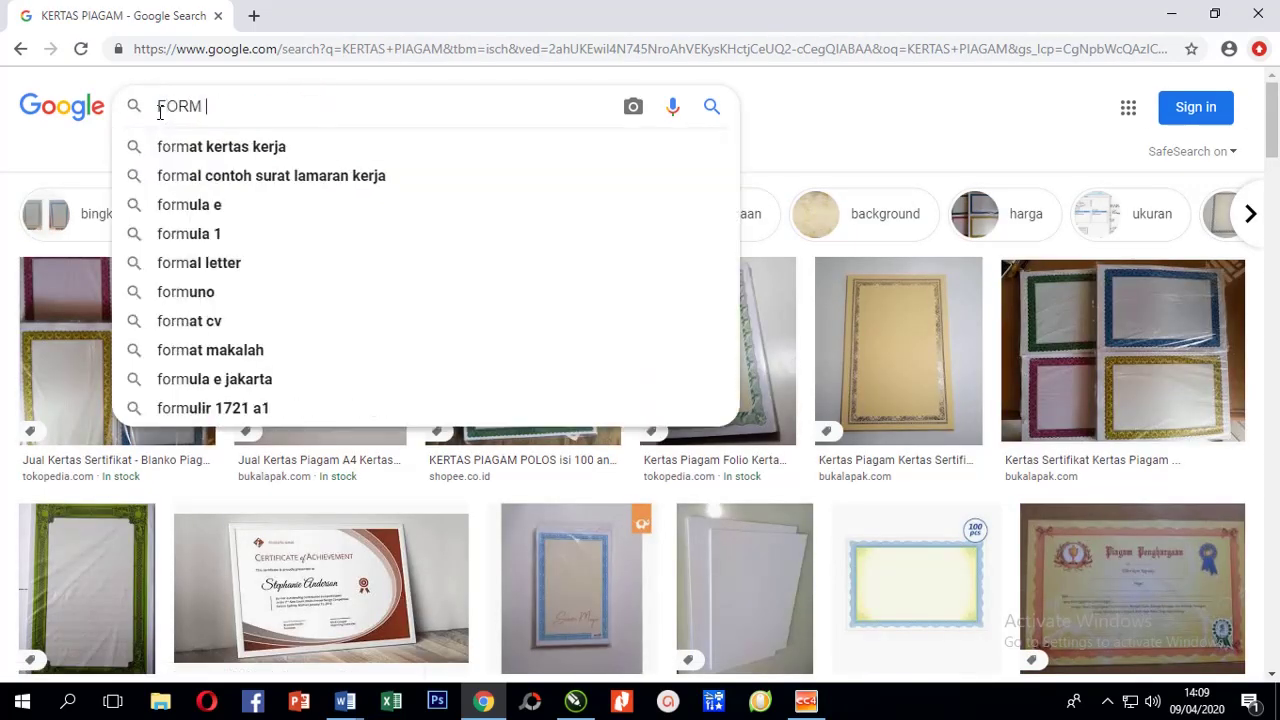
type(" PIAGAM")
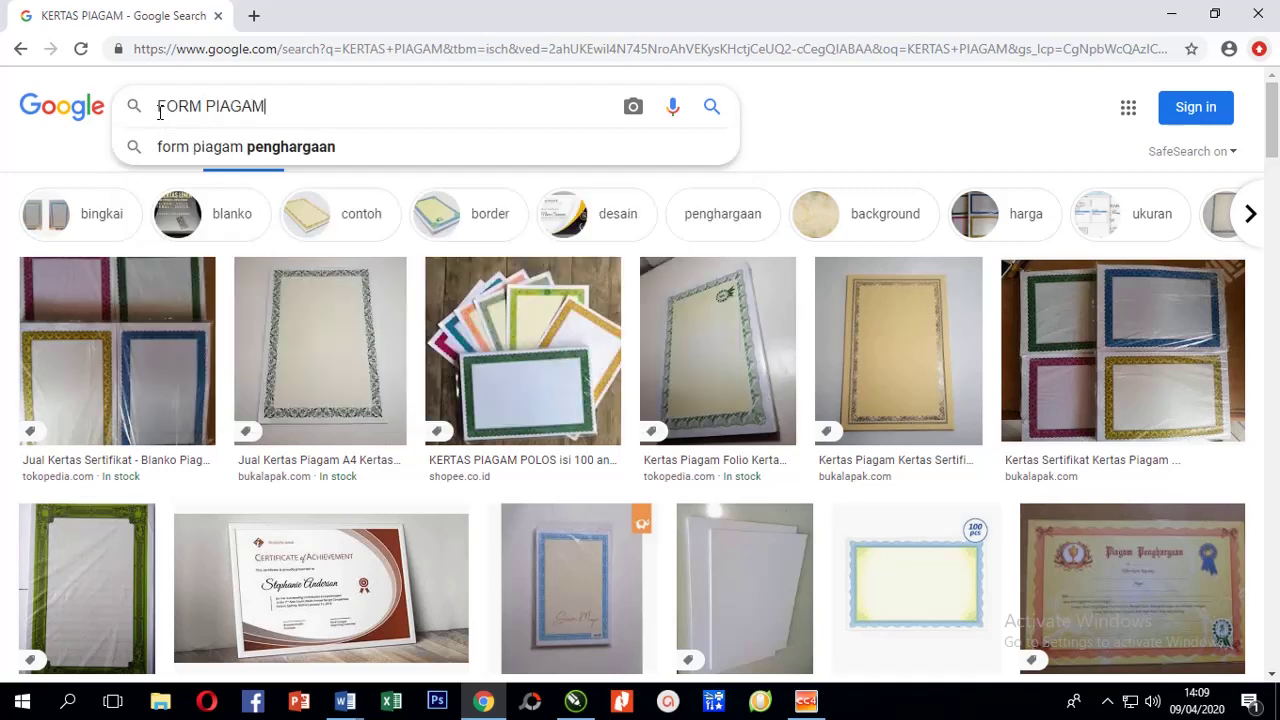
key("Return")
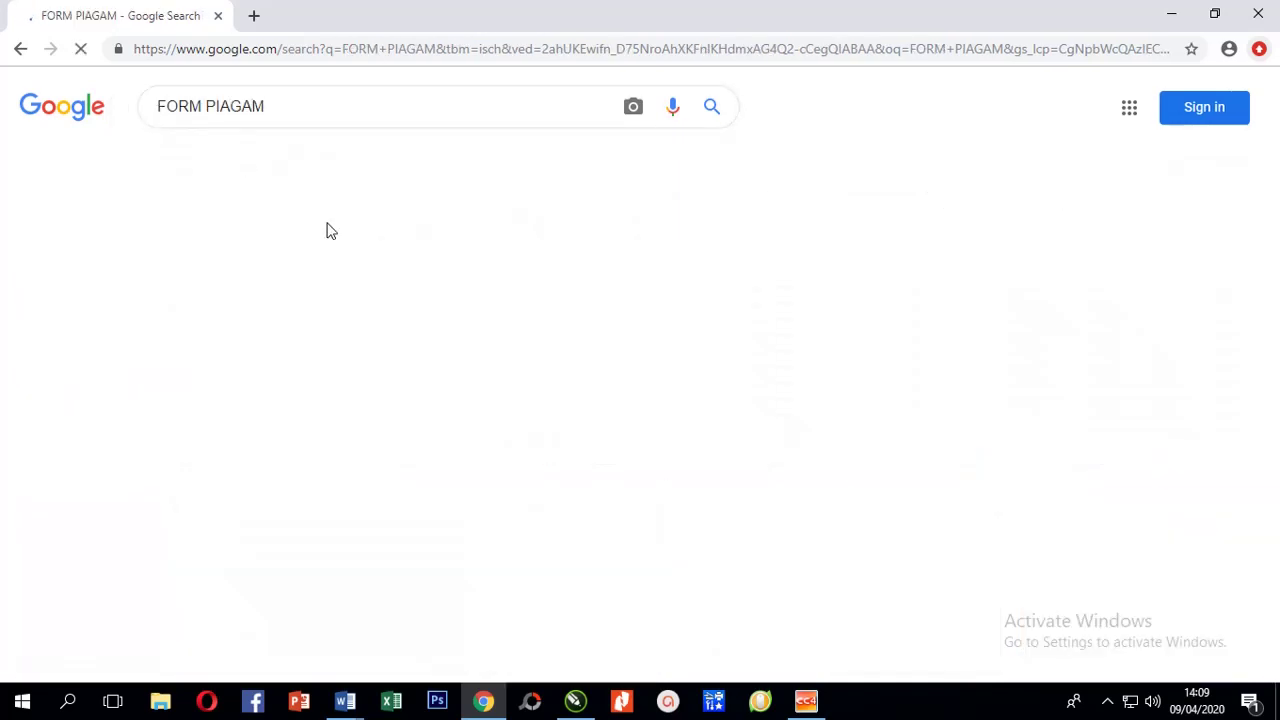
scroll(780, 350, "down", 4)
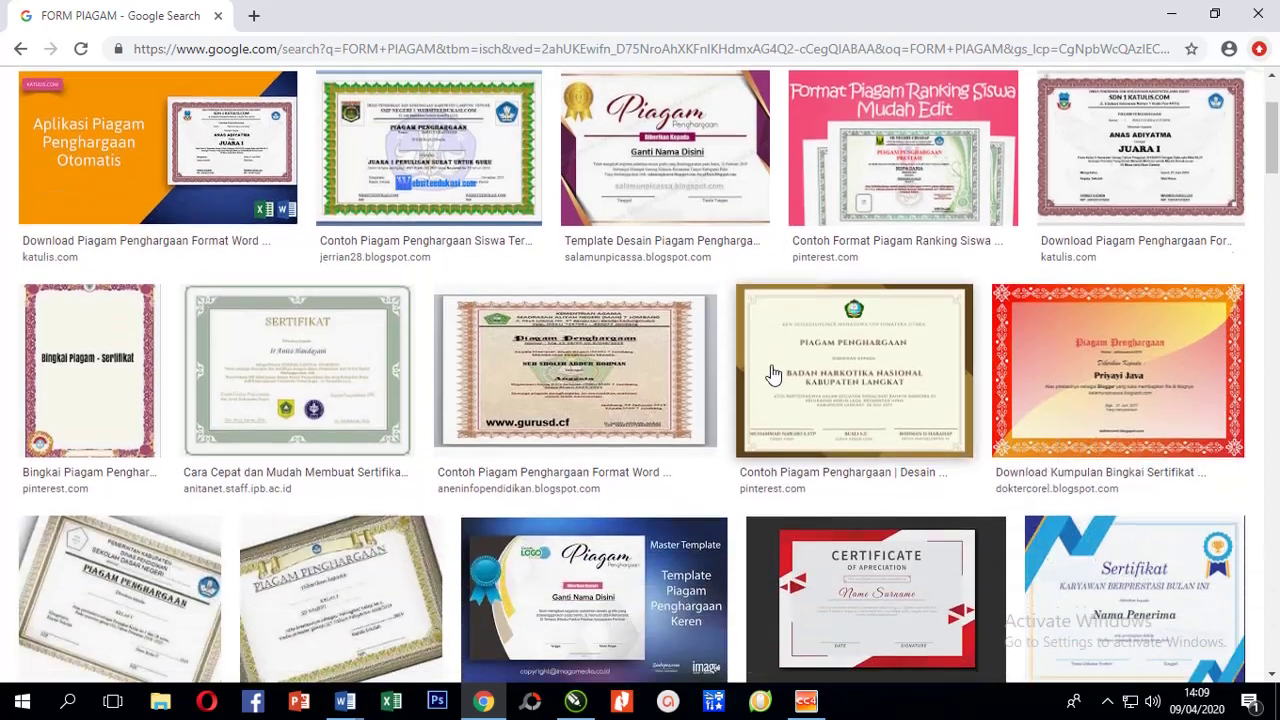
scroll(420, 392, "up", 4)
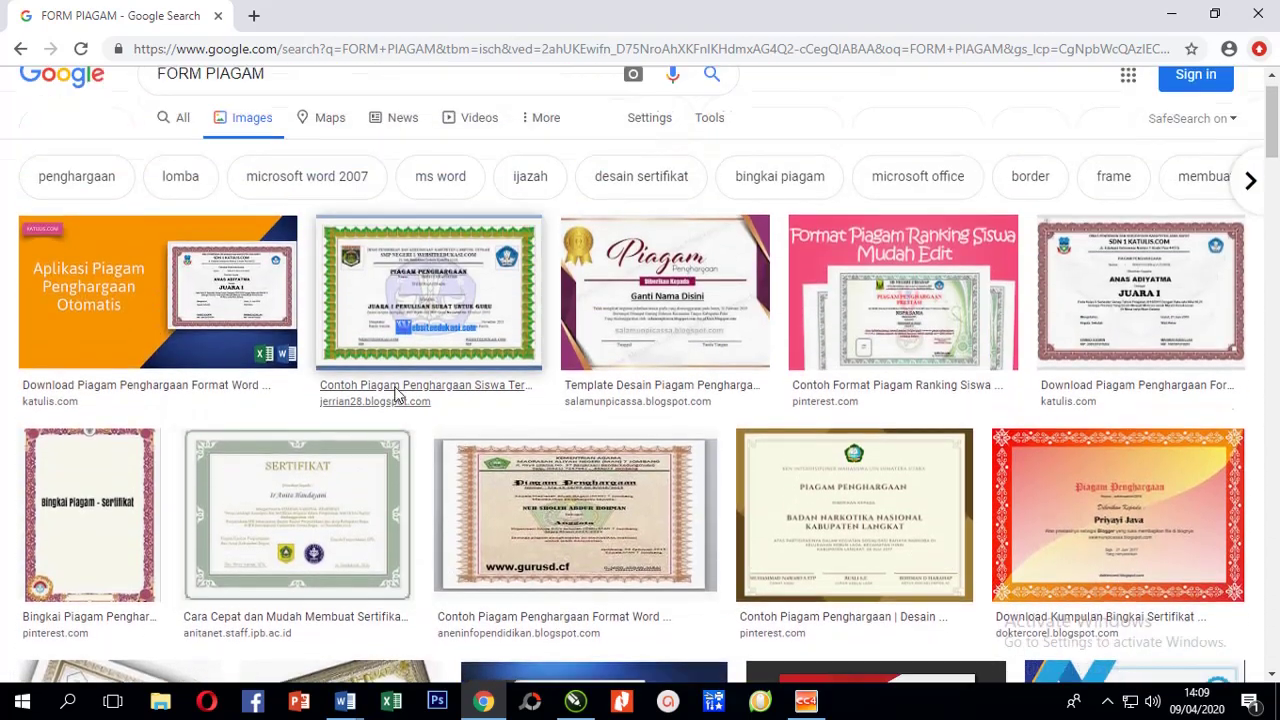
- Change the image search to BLANGKO PIAGAM
left_click(315, 104)
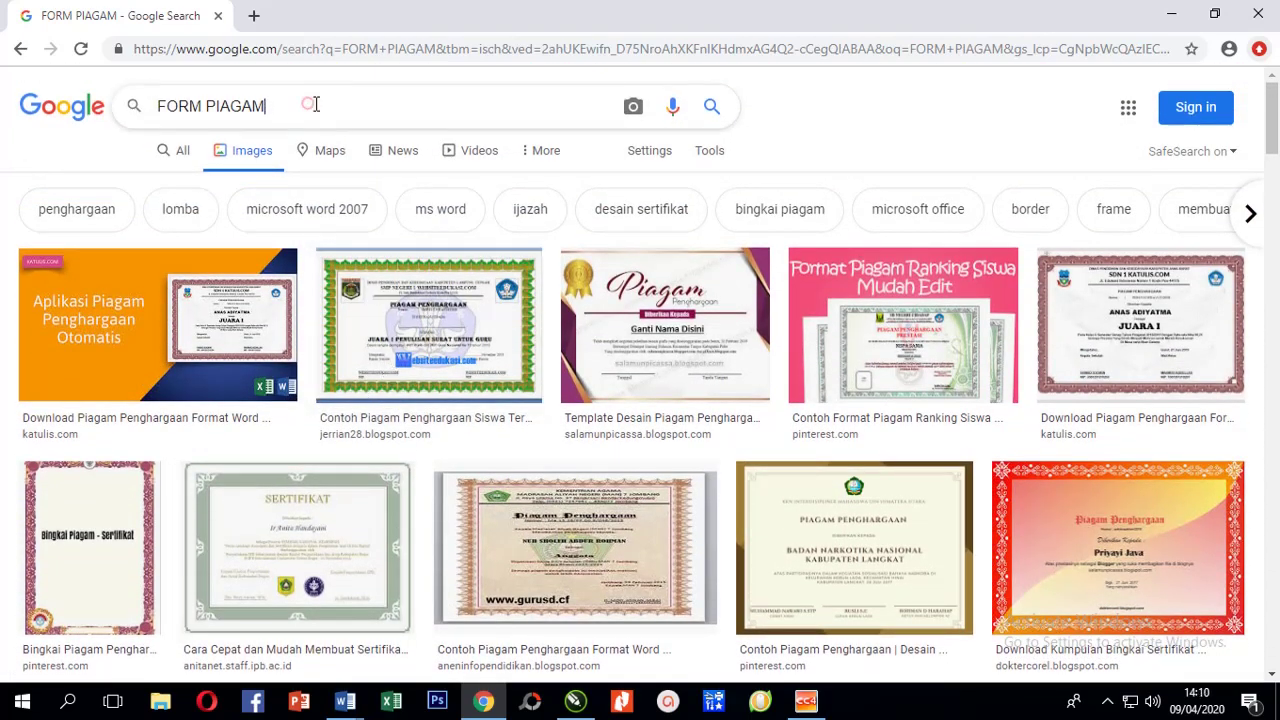
key("ctrl+shift+Right")
type("BLANG")
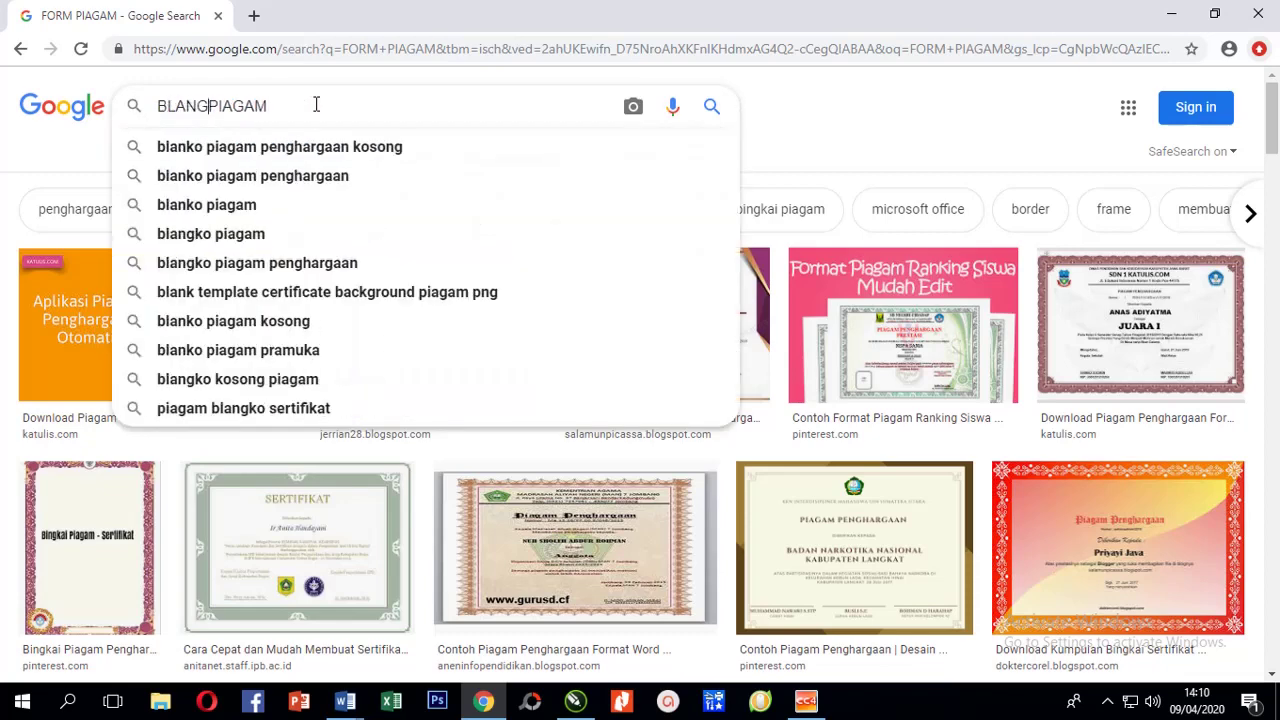
type("KO")
key("BackSpace")
type("O")
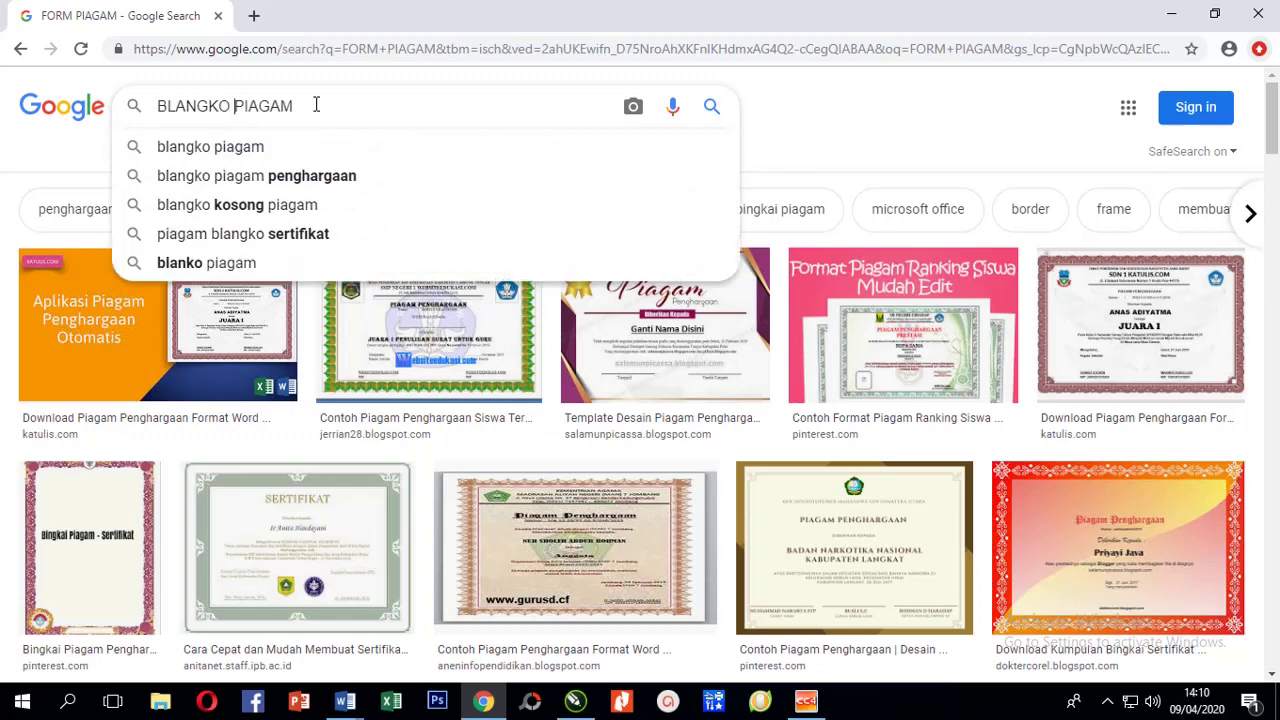
key("Return")
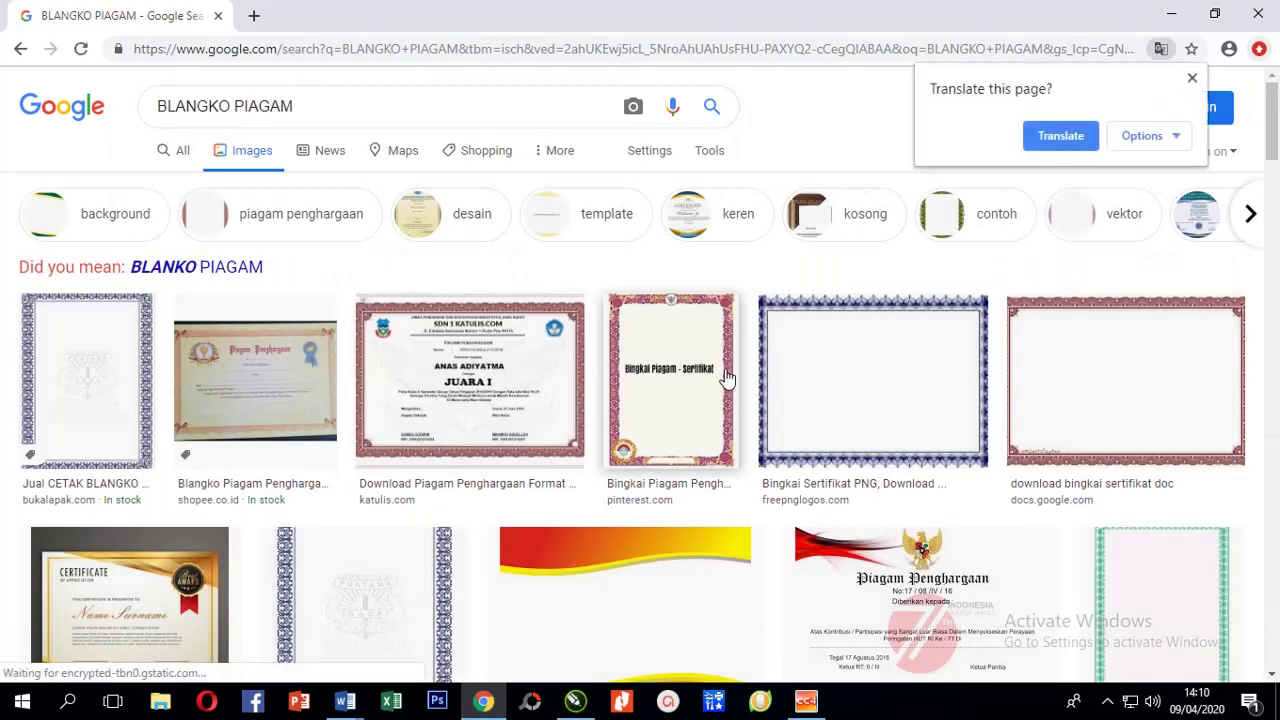
- Preview the Bingkai Sertifikat PNG result, then the blue portrait border from Related images
scroll(989, 371, "down", 2)
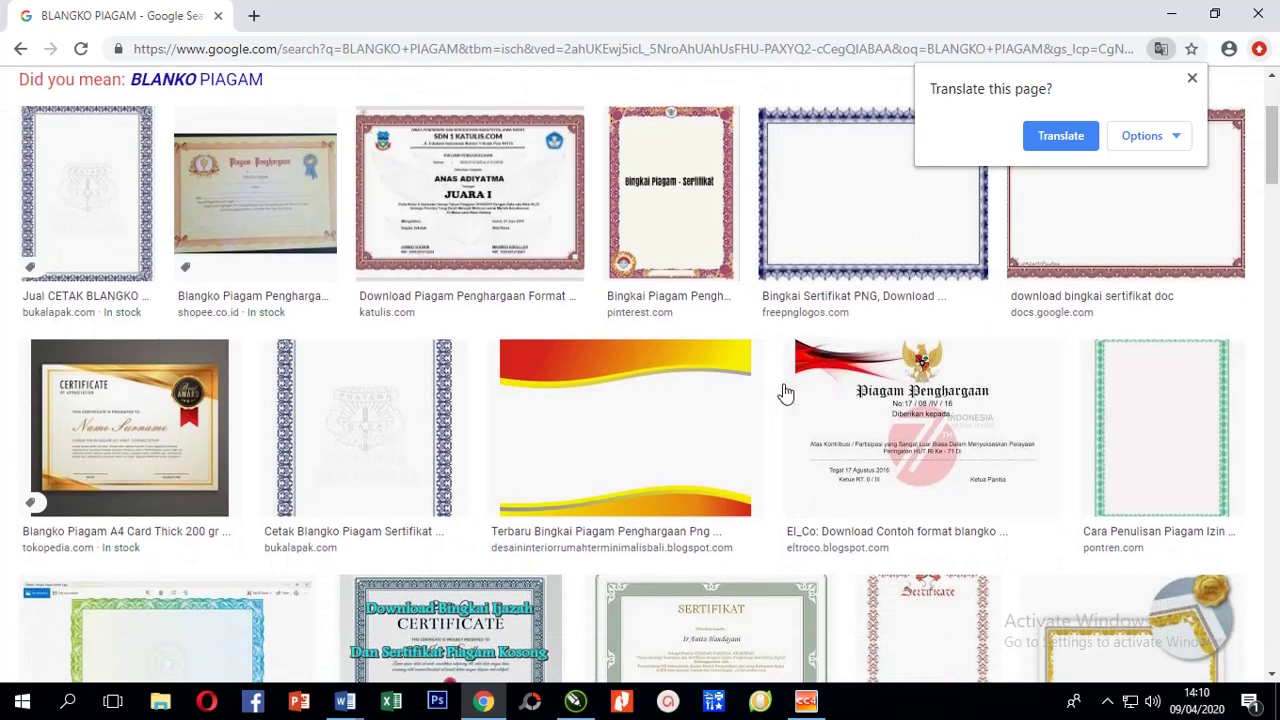
scroll(780, 391, "down", 3)
scroll(757, 400, "up", 4)
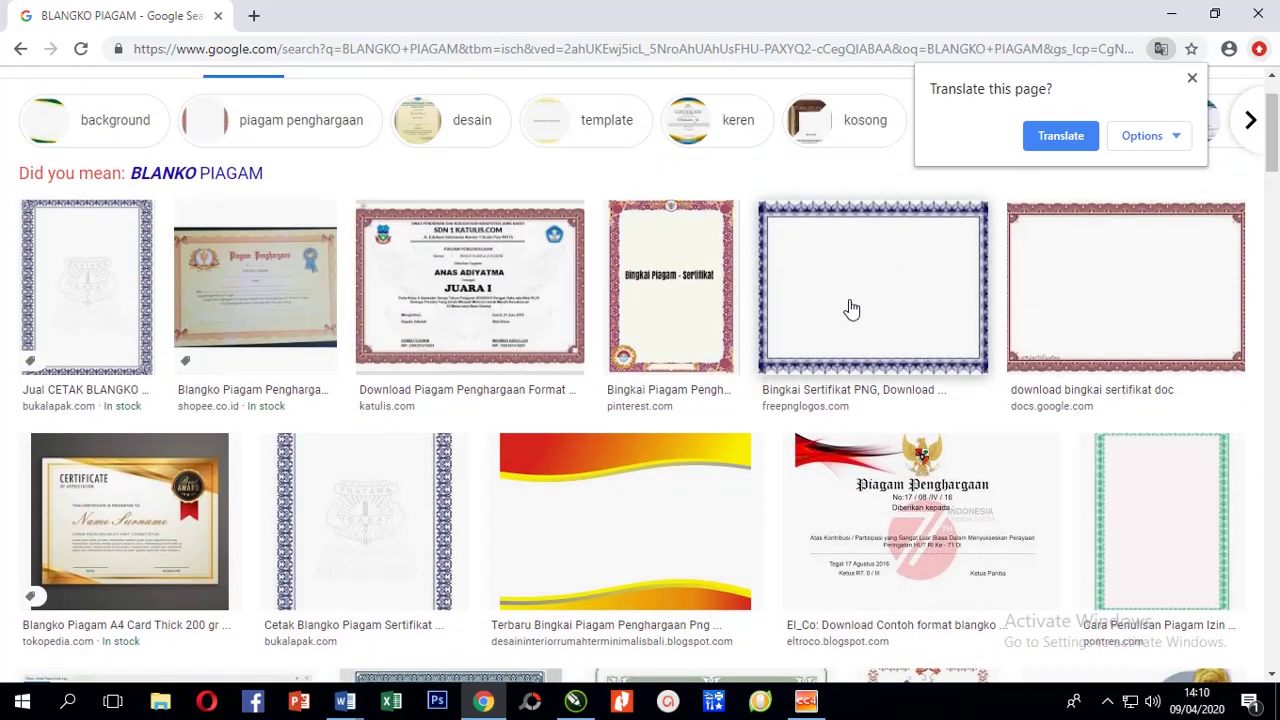
left_click(850, 309)
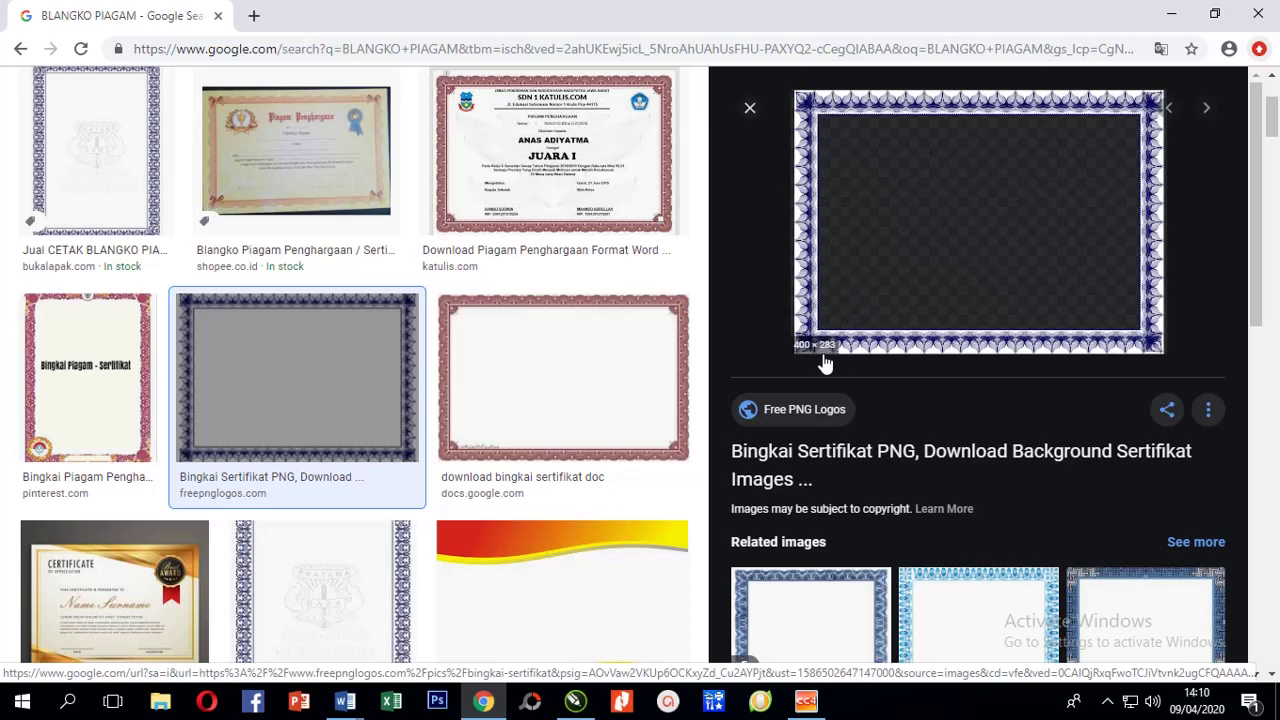
scroll(837, 352, "down", 3)
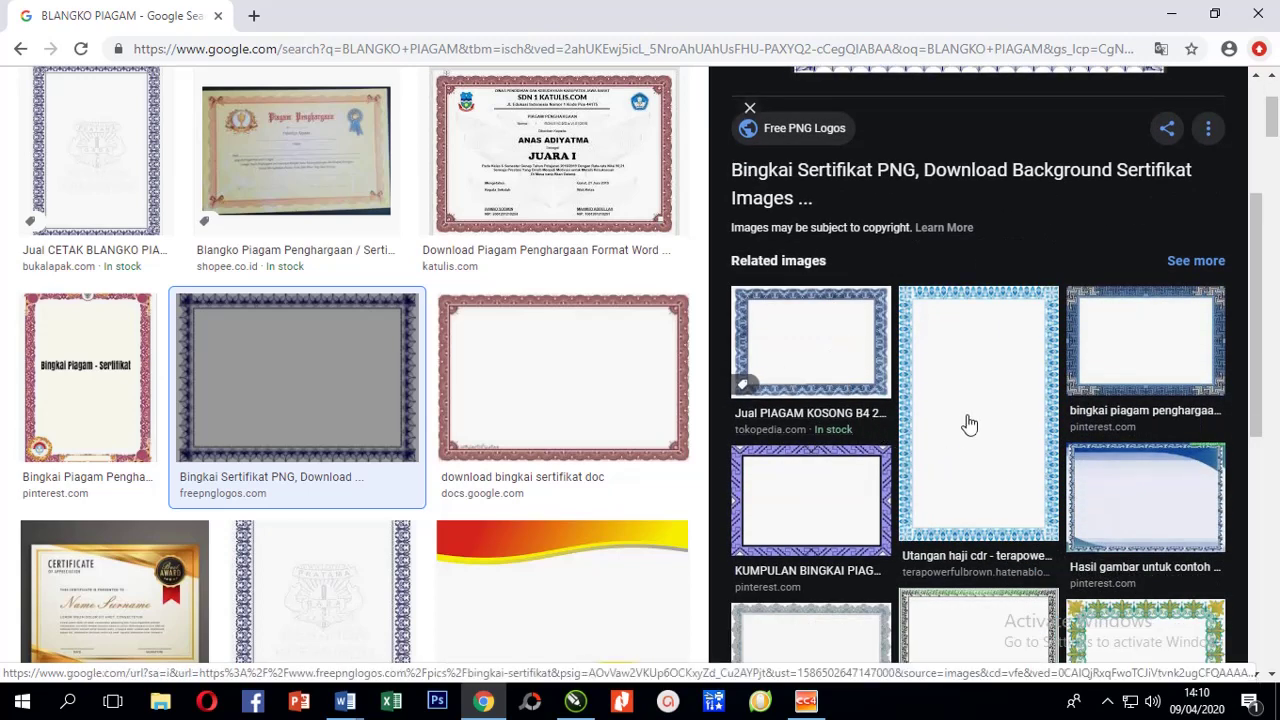
left_click(960, 410)
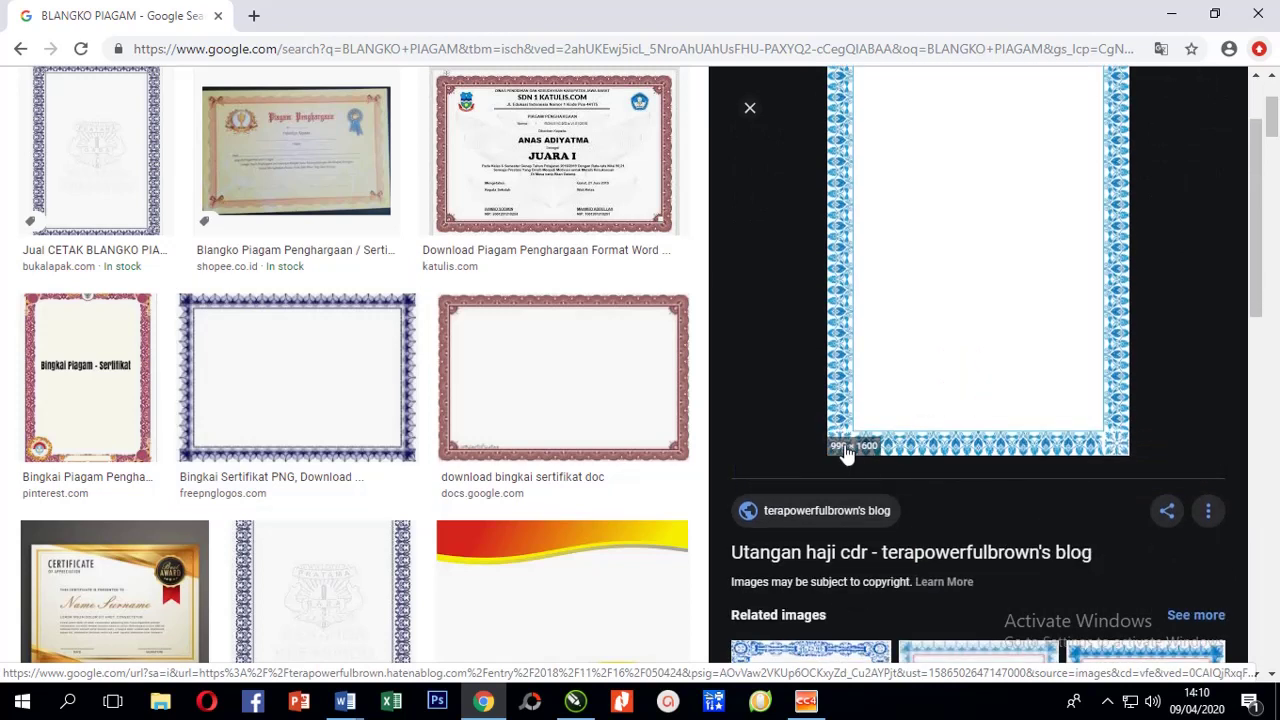
scroll(876, 445, "up", 3)
scroll(885, 400, "up", 2)
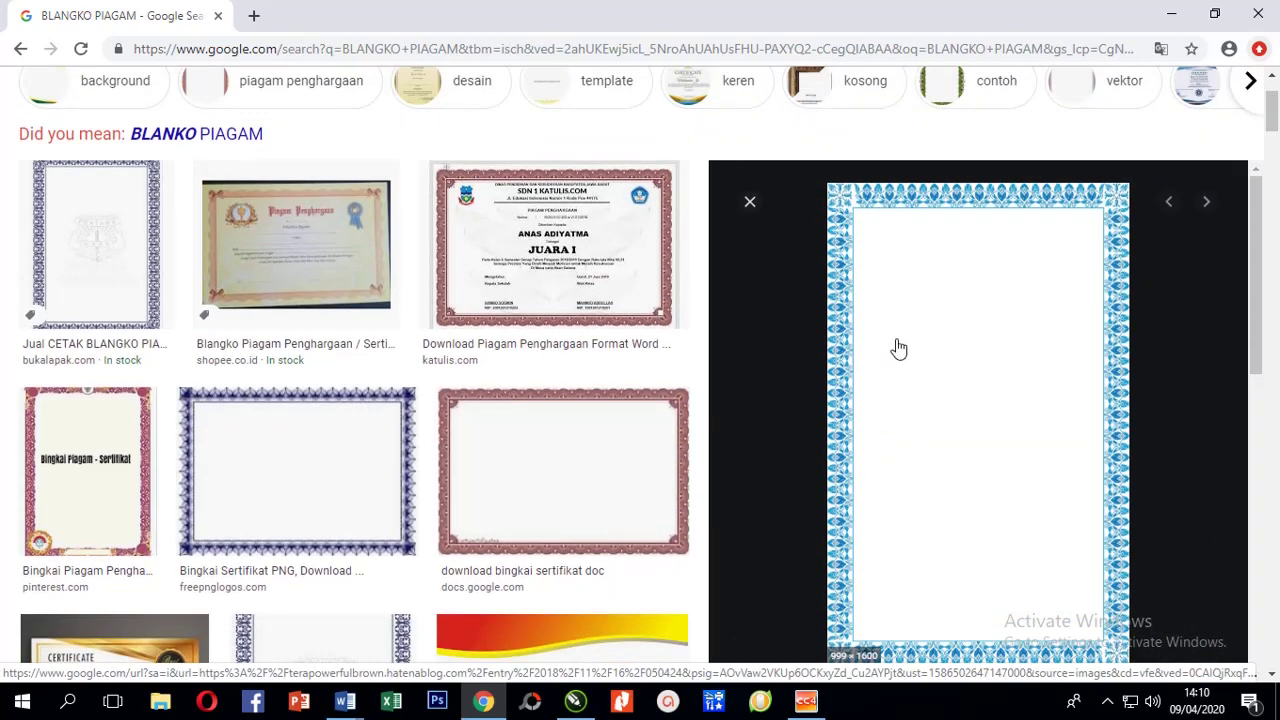
- Save the previewed border image as BORDER SERTIFIKAT 18.jpg in Downloads
right_click(897, 341)
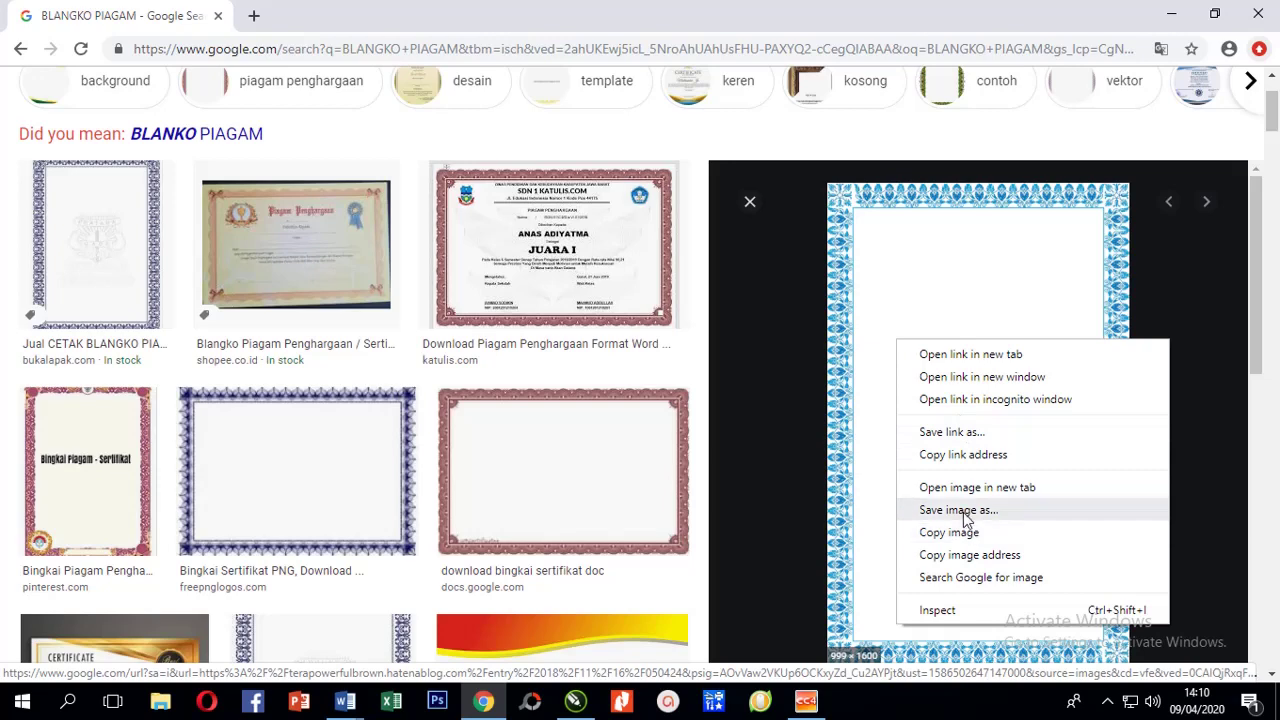
left_click(958, 510)
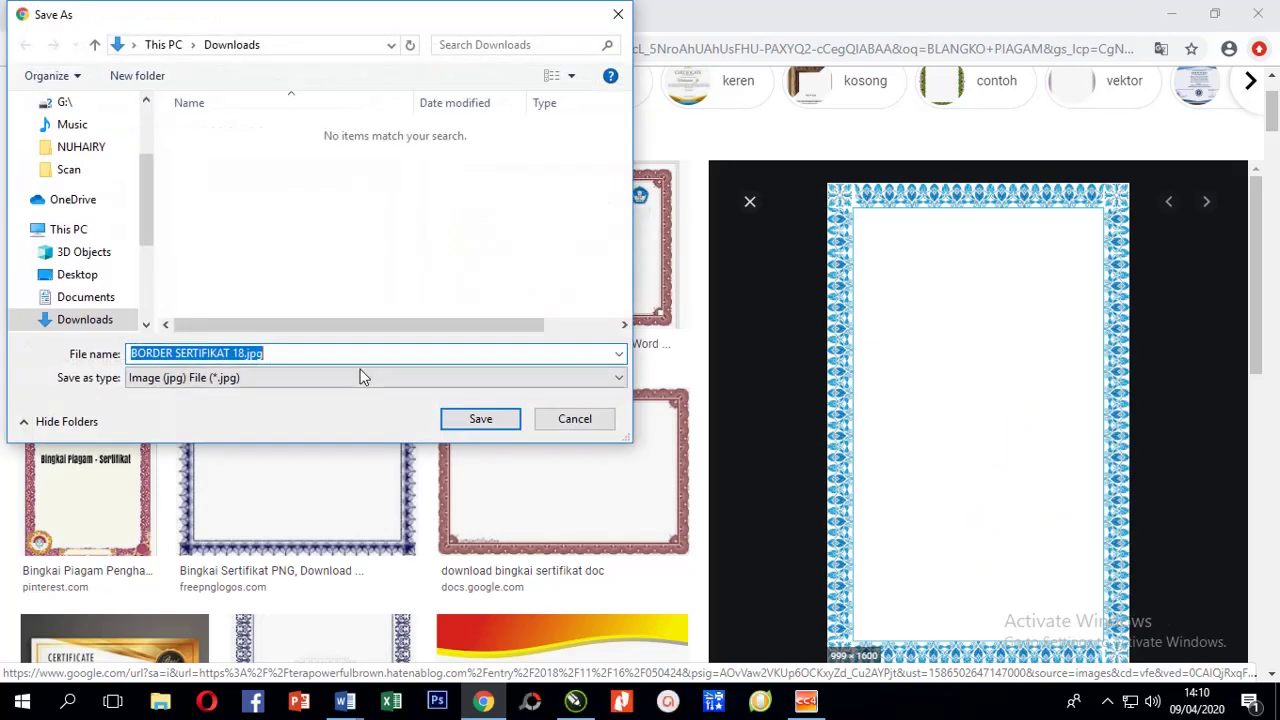
left_click(483, 421)
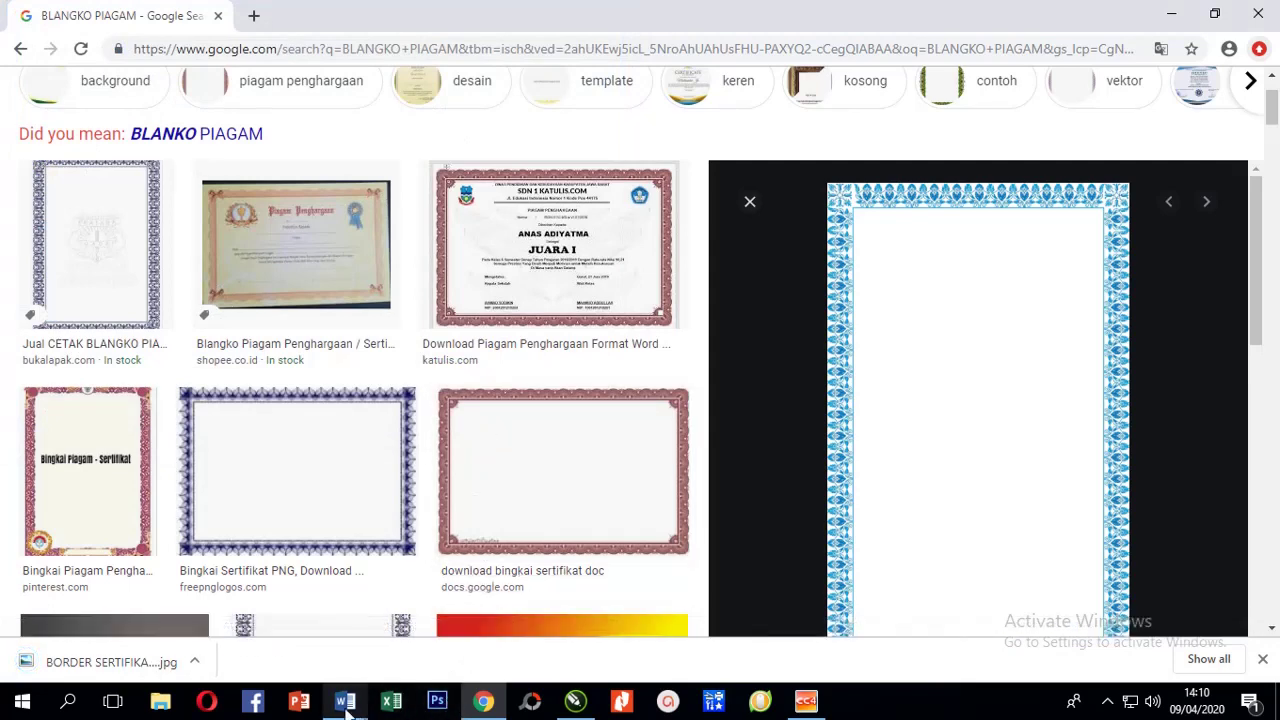
- Return to the Word certificate document with the insertion point at the top of page 1
mouse_move(345, 700)
left_click(400, 645)
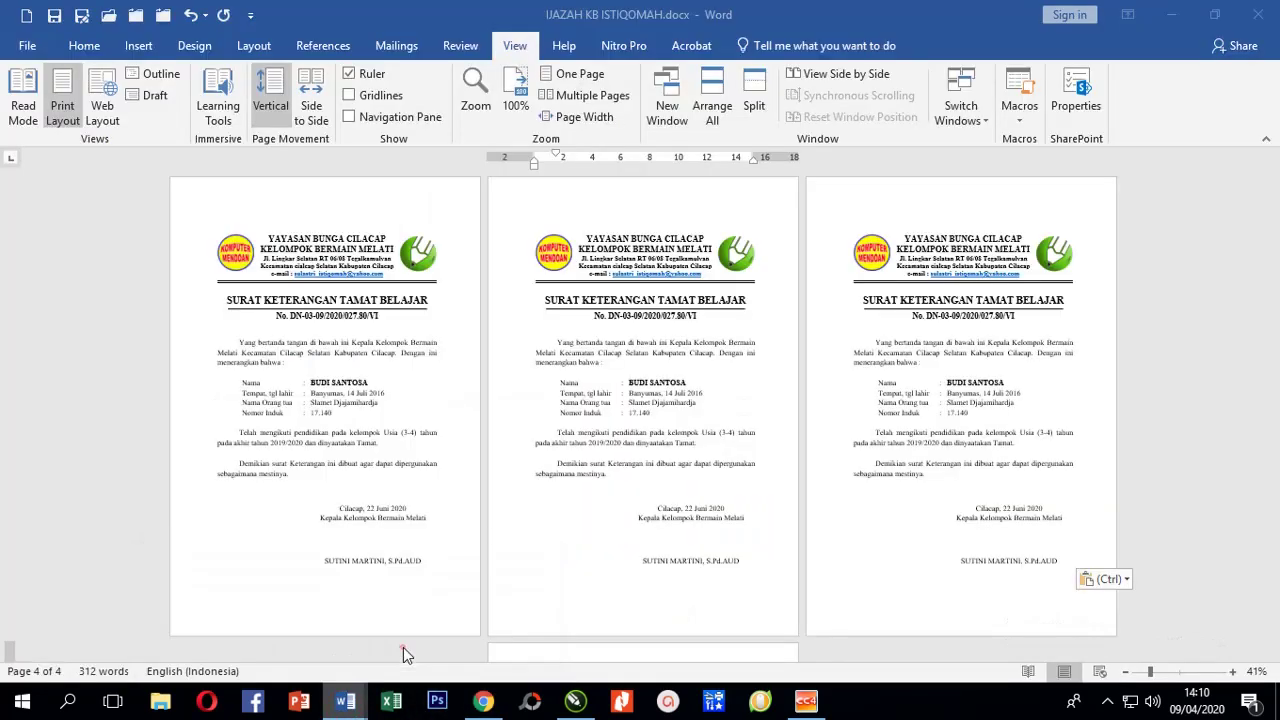
left_click(615, 571)
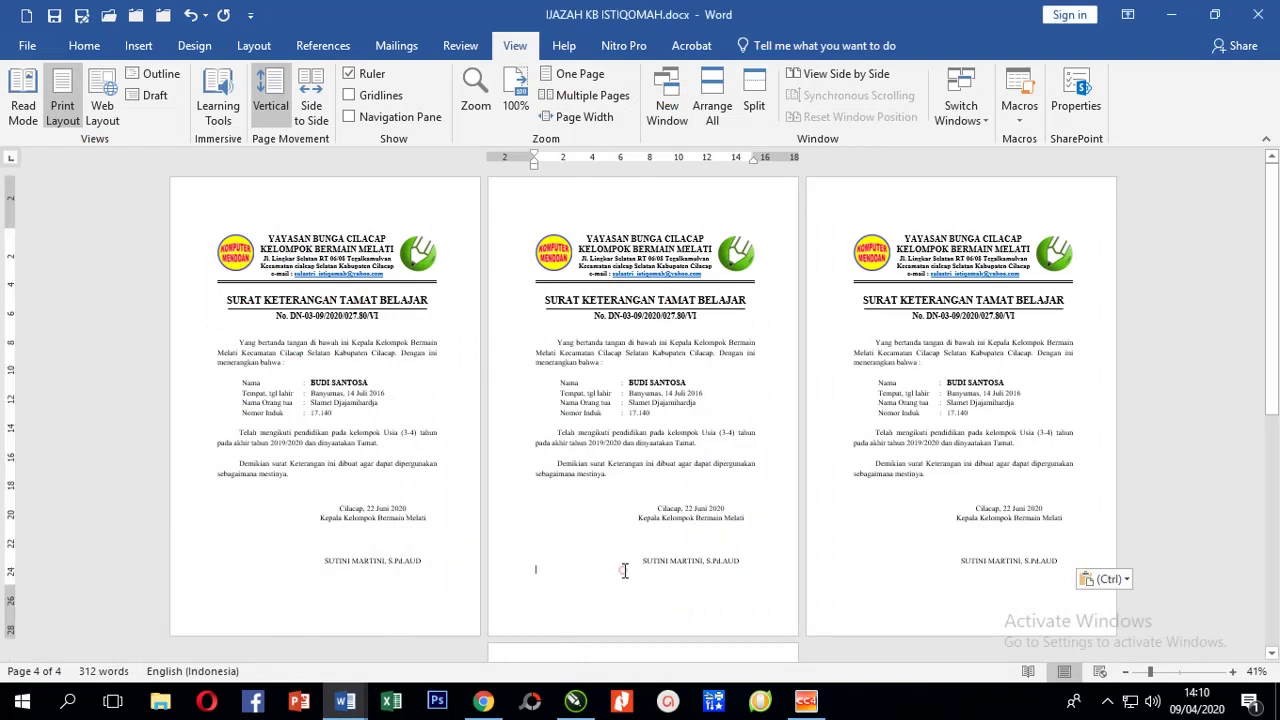
left_click(225, 300)
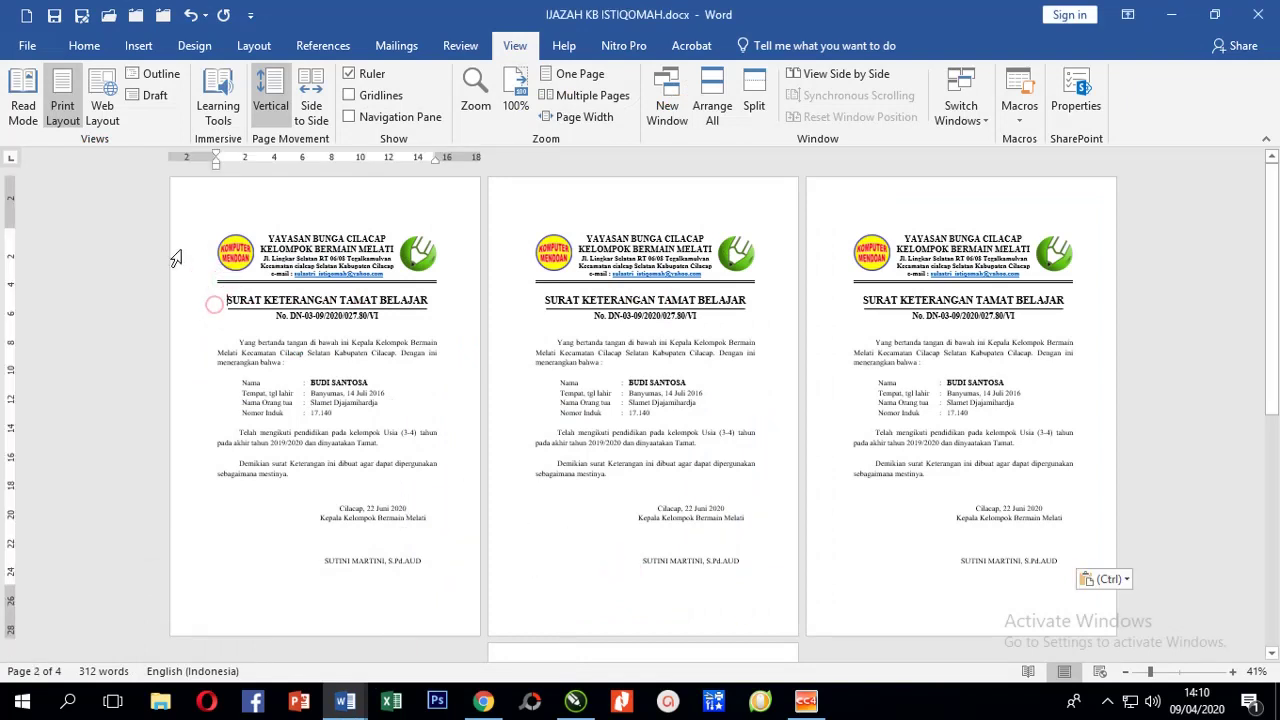
- Insert the picture BORDER SERTIFIKAT 18.jpg from the Downloads folder
left_click(139, 47)
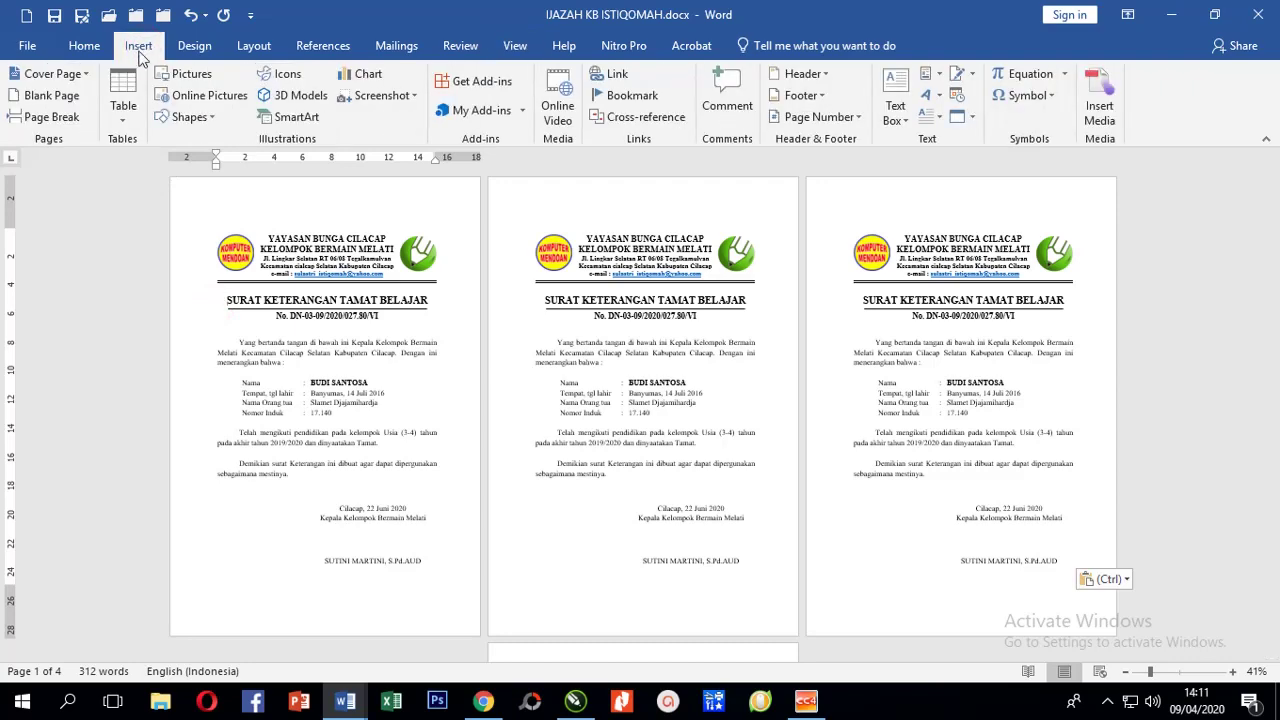
left_click(184, 76)
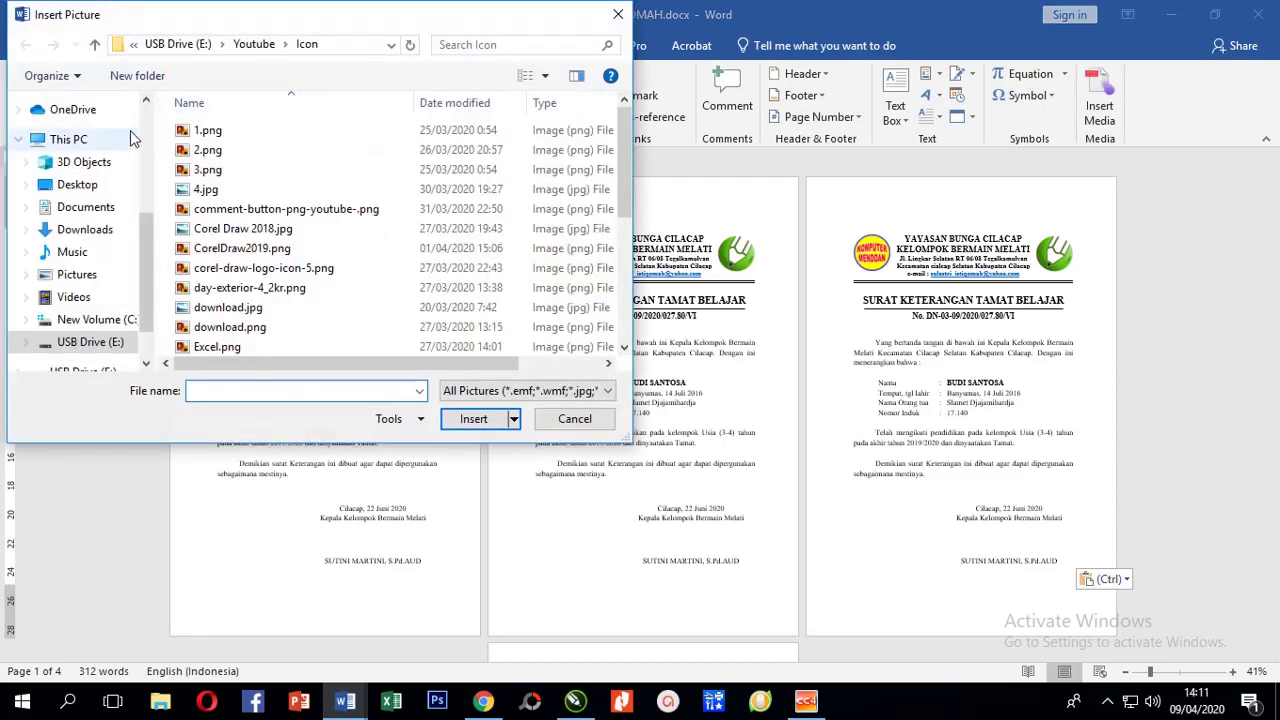
left_click(90, 232)
left_click(209, 147)
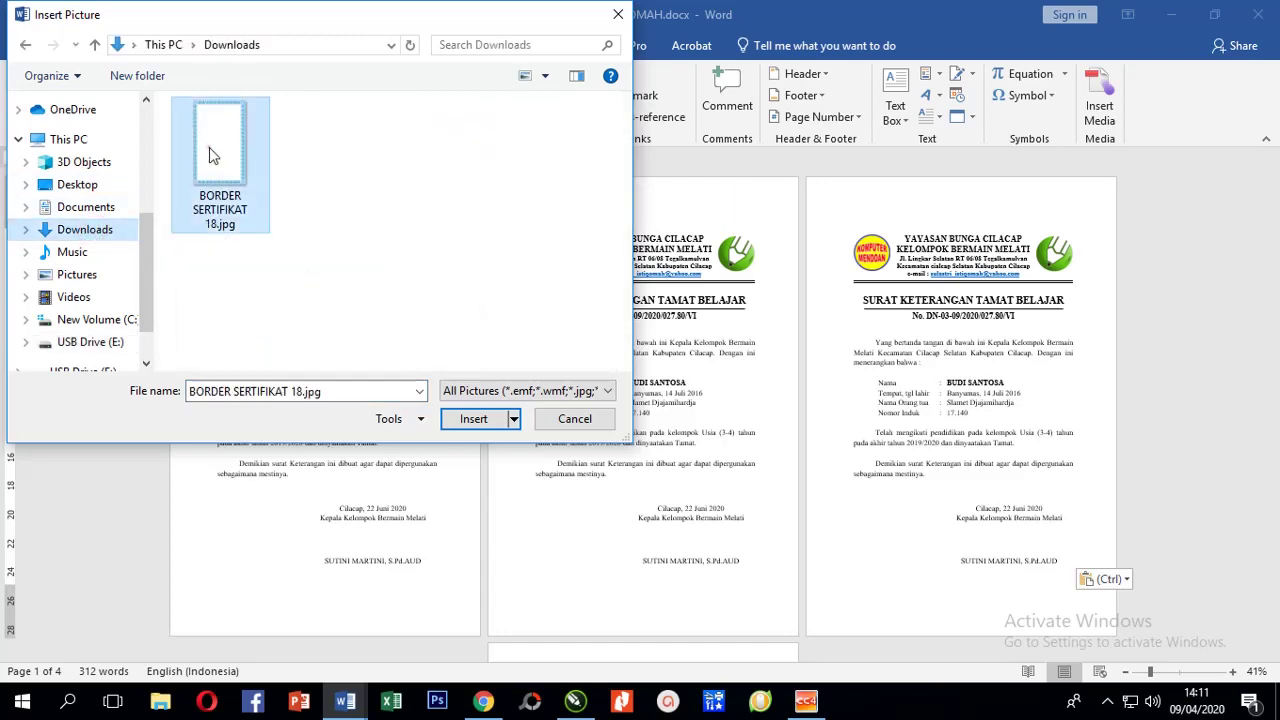
left_click(468, 422)
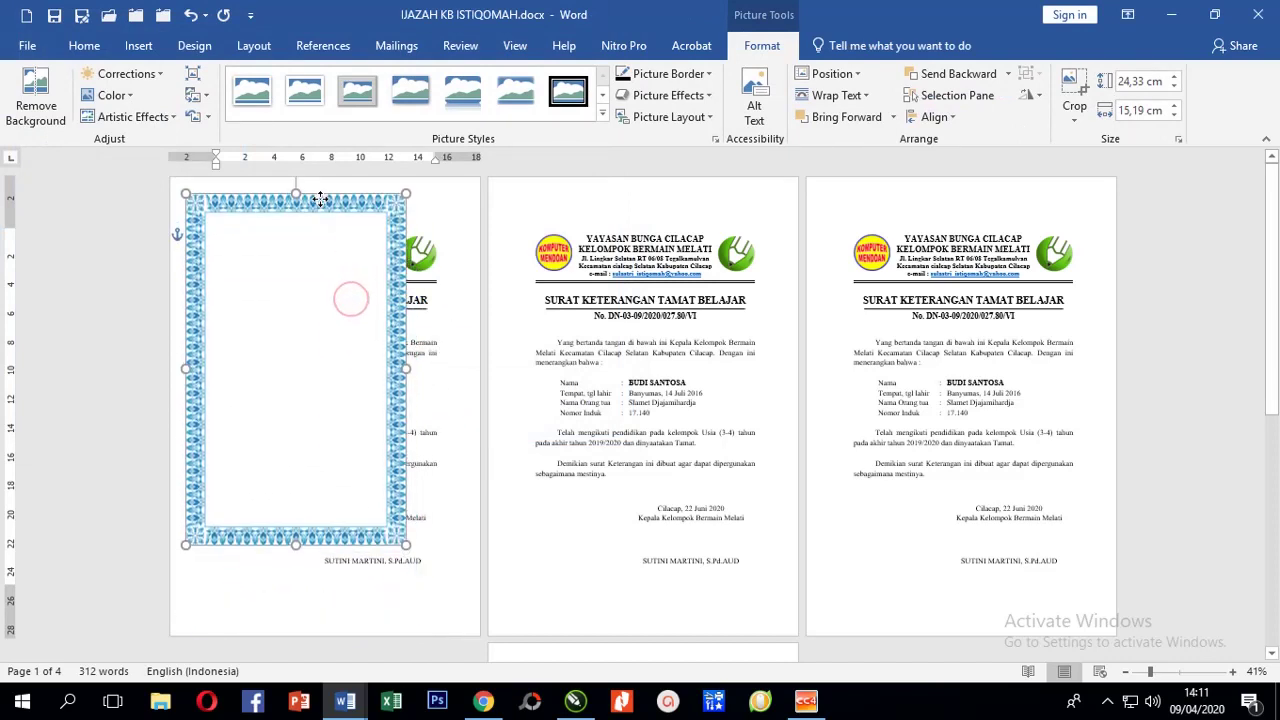
- Move the border picture to the top of page 1, change its wrapping, and enlarge it toward the bottom corner
left_click_drag(321, 237, 313, 198)
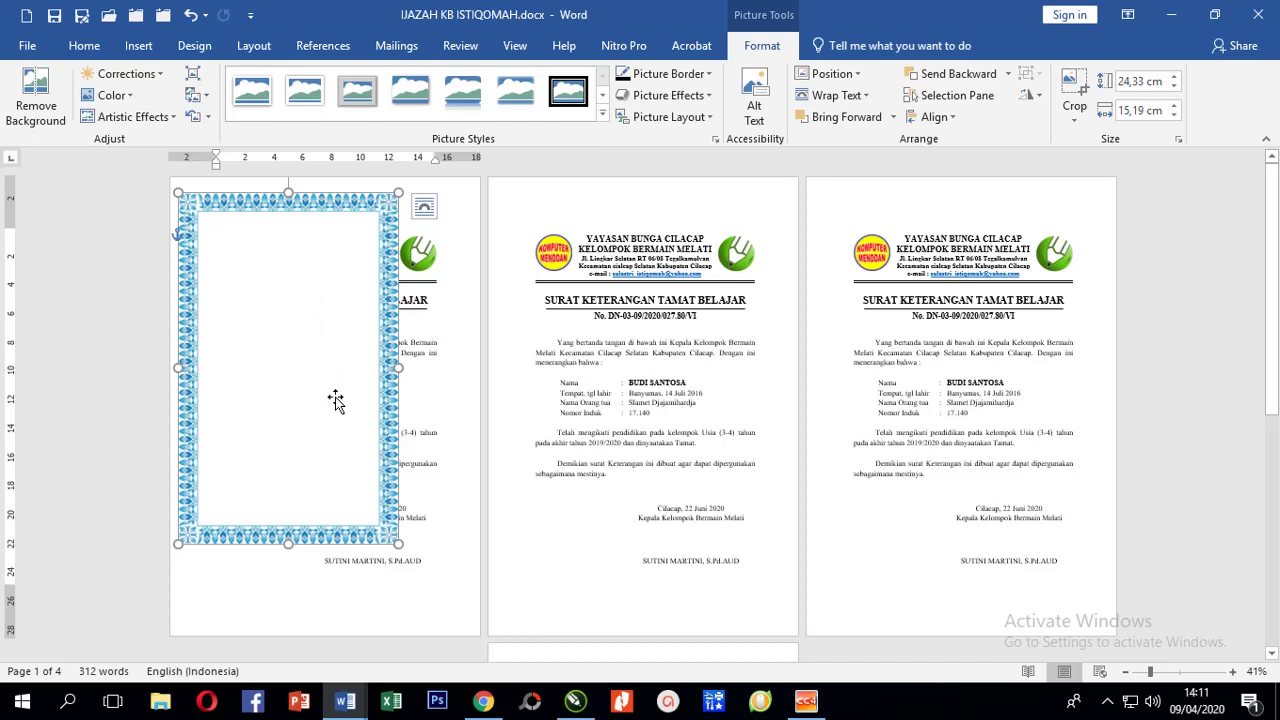
right_click(335, 400)
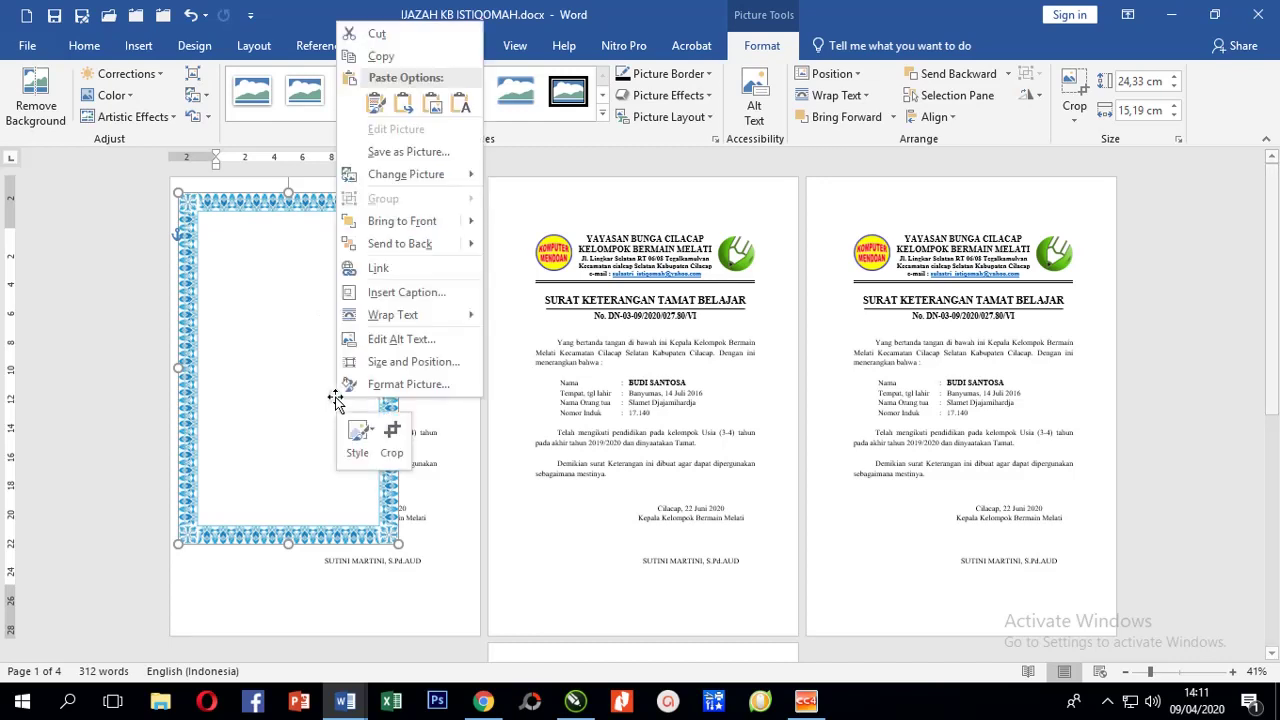
mouse_move(405, 318)
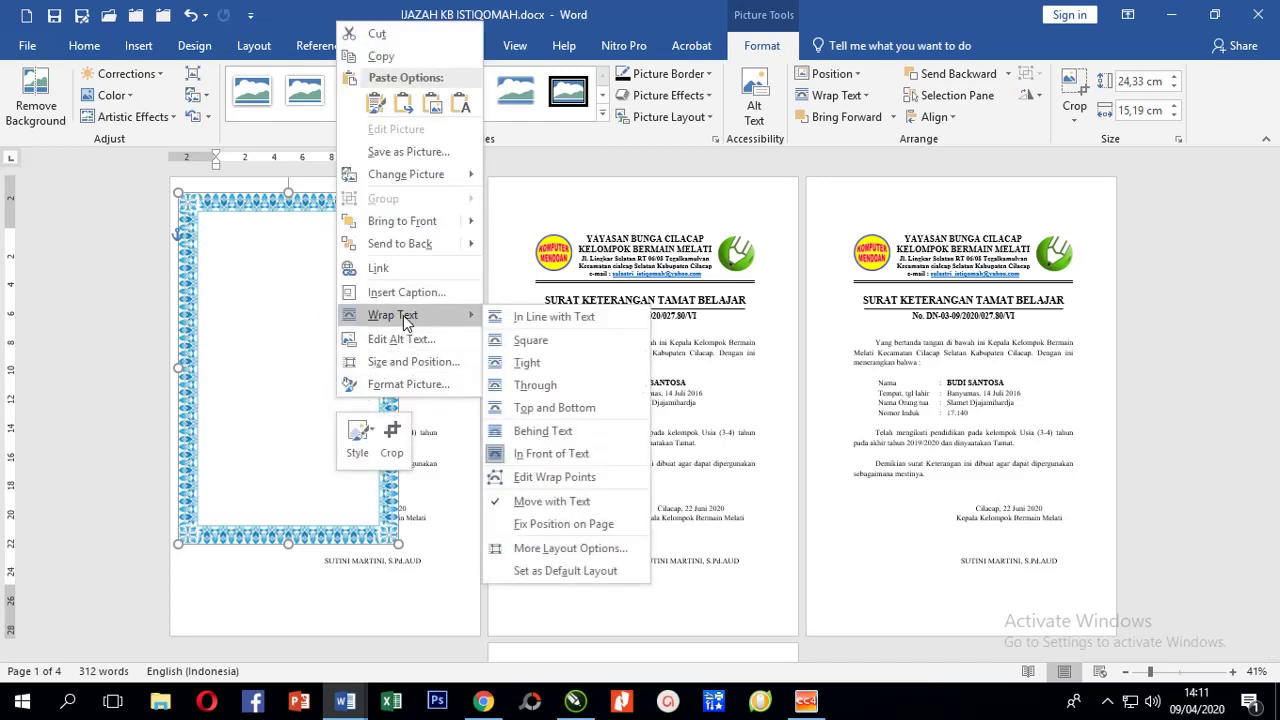
left_click(521, 432)
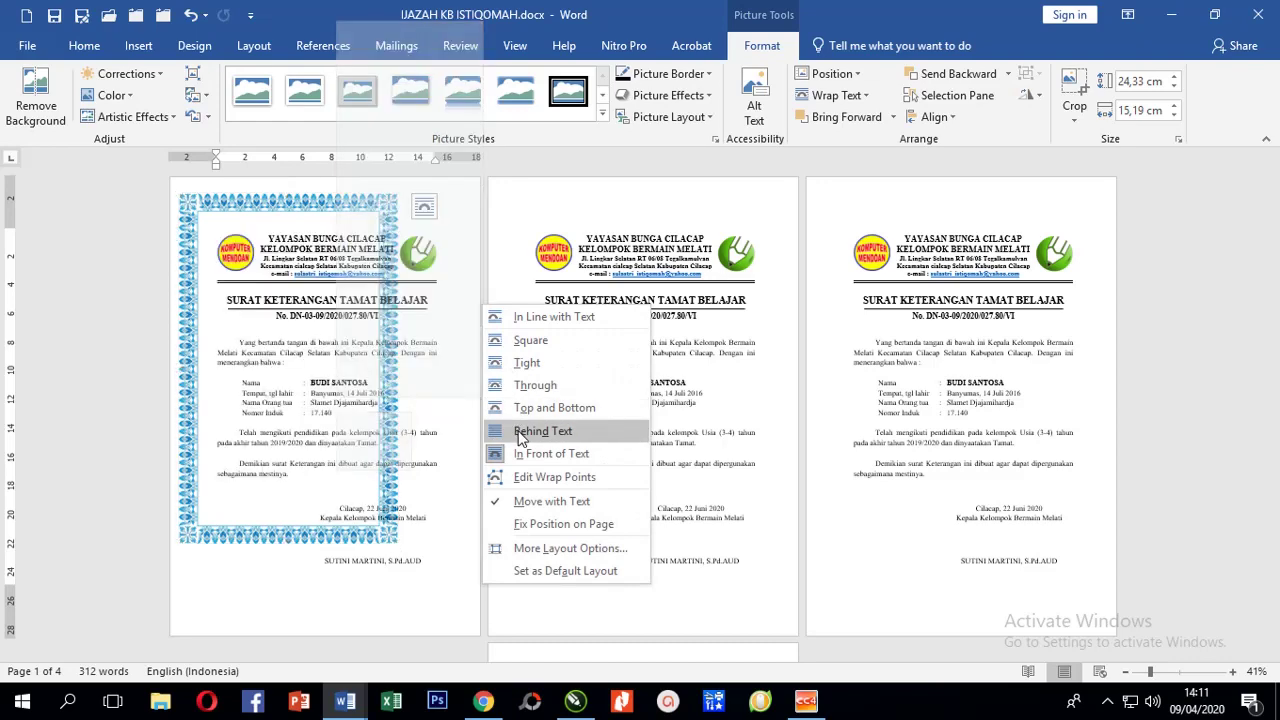
left_click(522, 489)
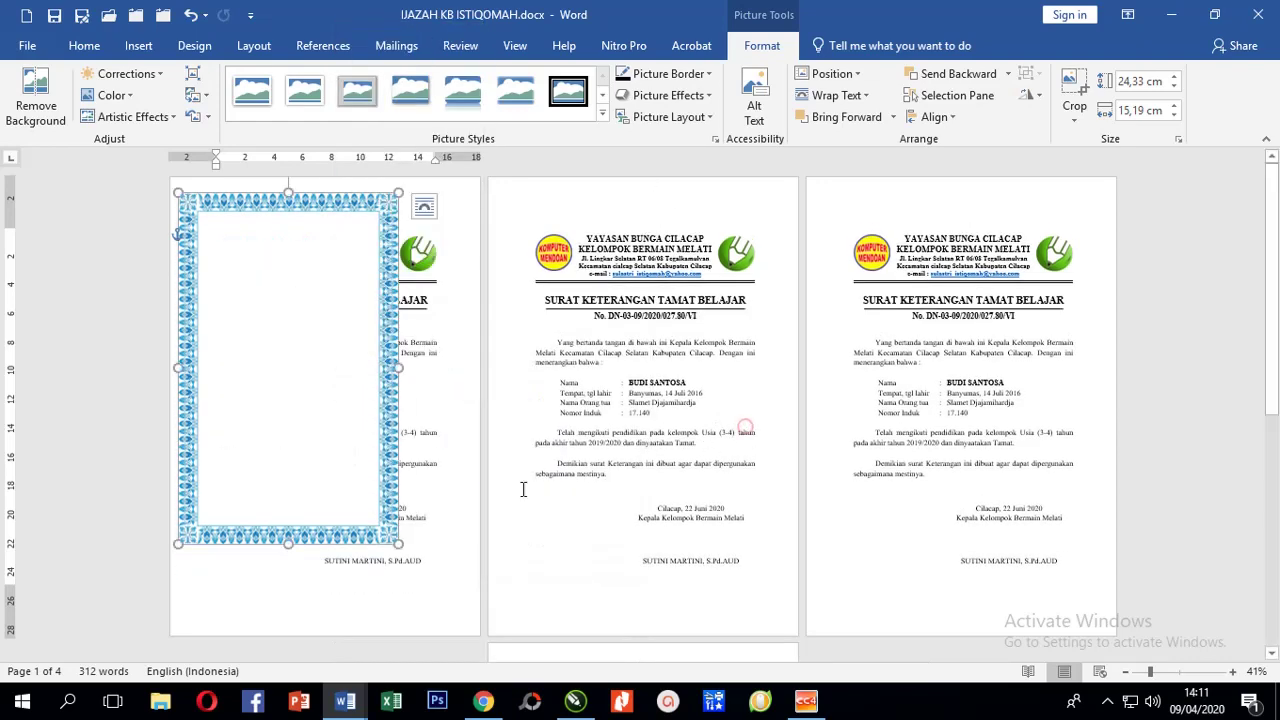
scroll(388, 500, "down", 3)
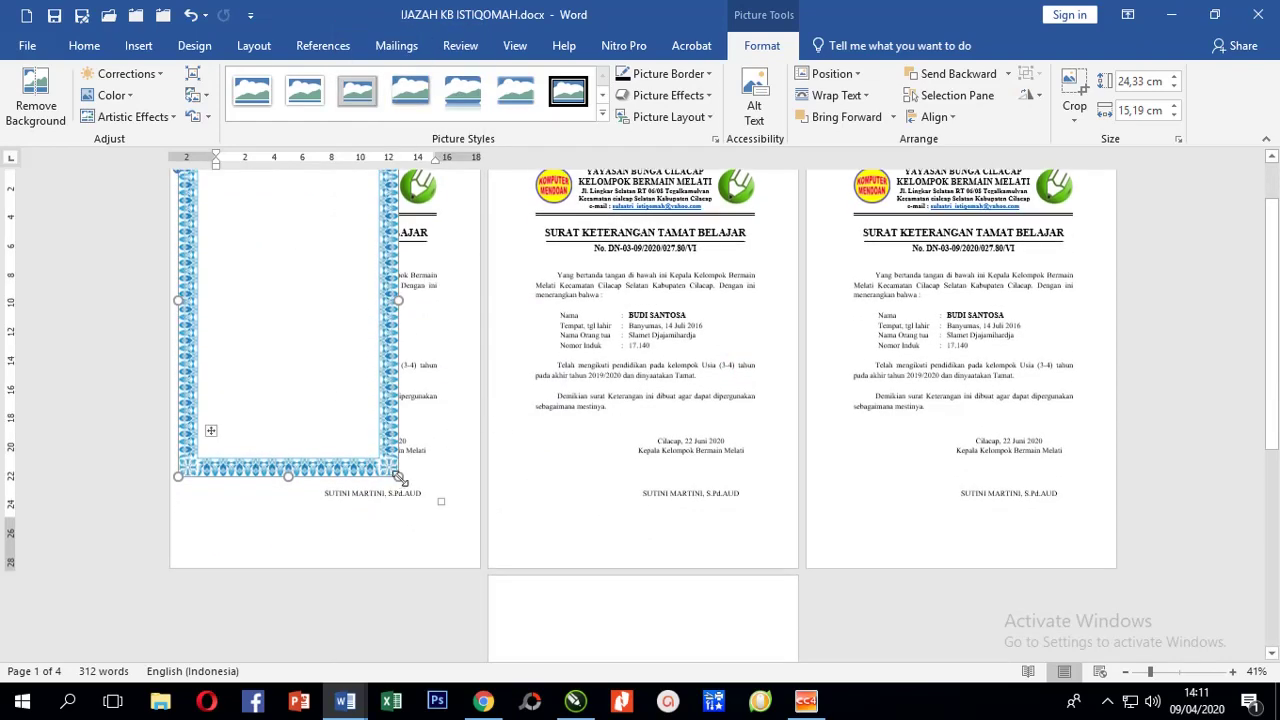
left_click_drag(397, 477, 447, 543)
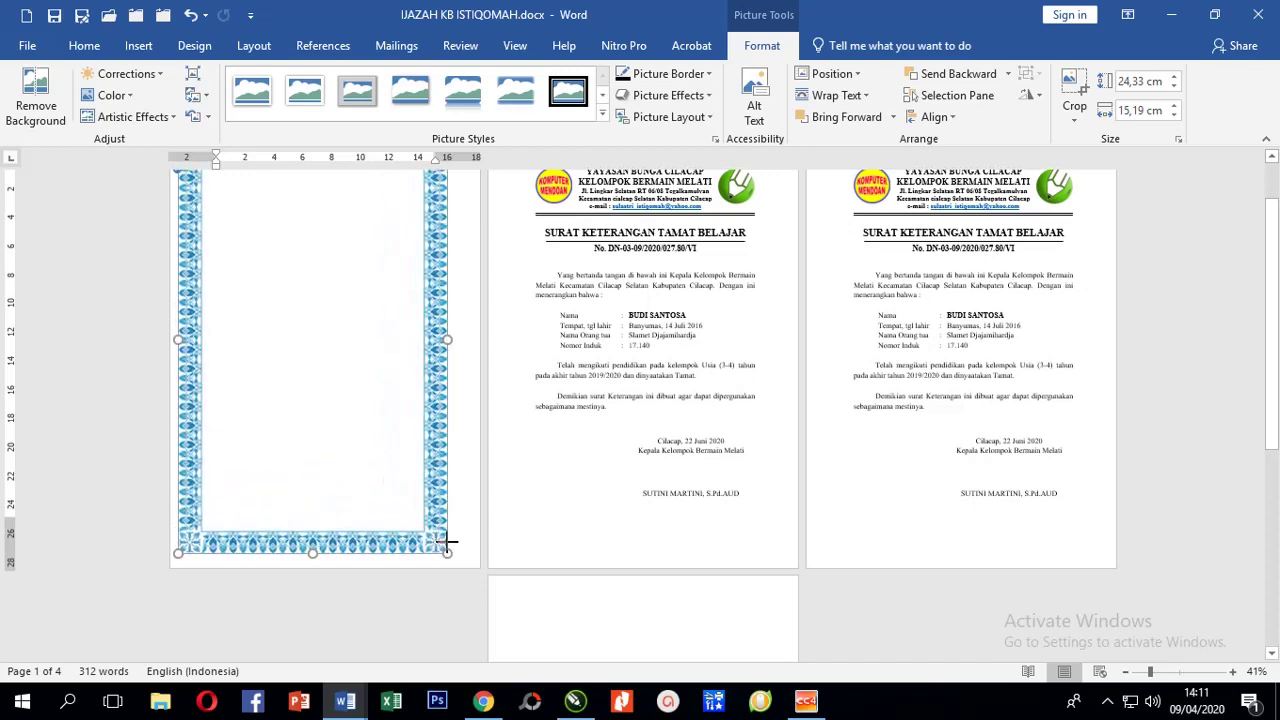
scroll(434, 470, "up", 3)
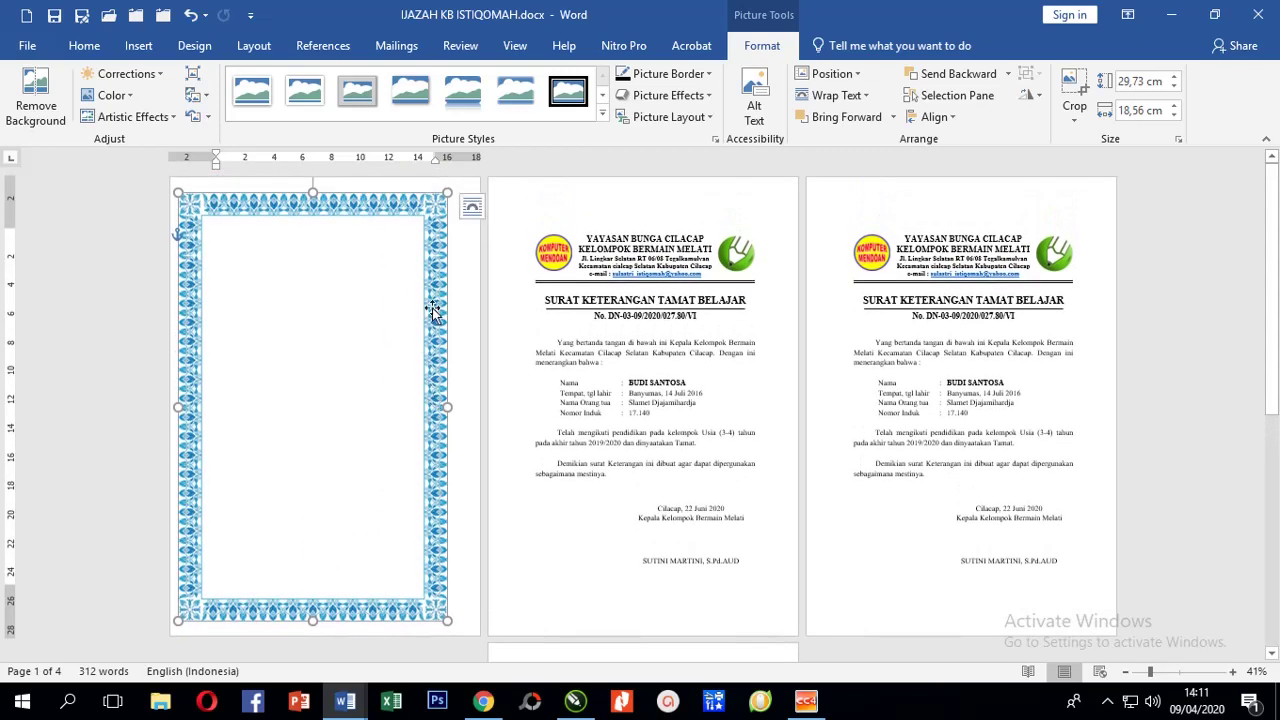
left_click_drag(433, 311, 442, 307)
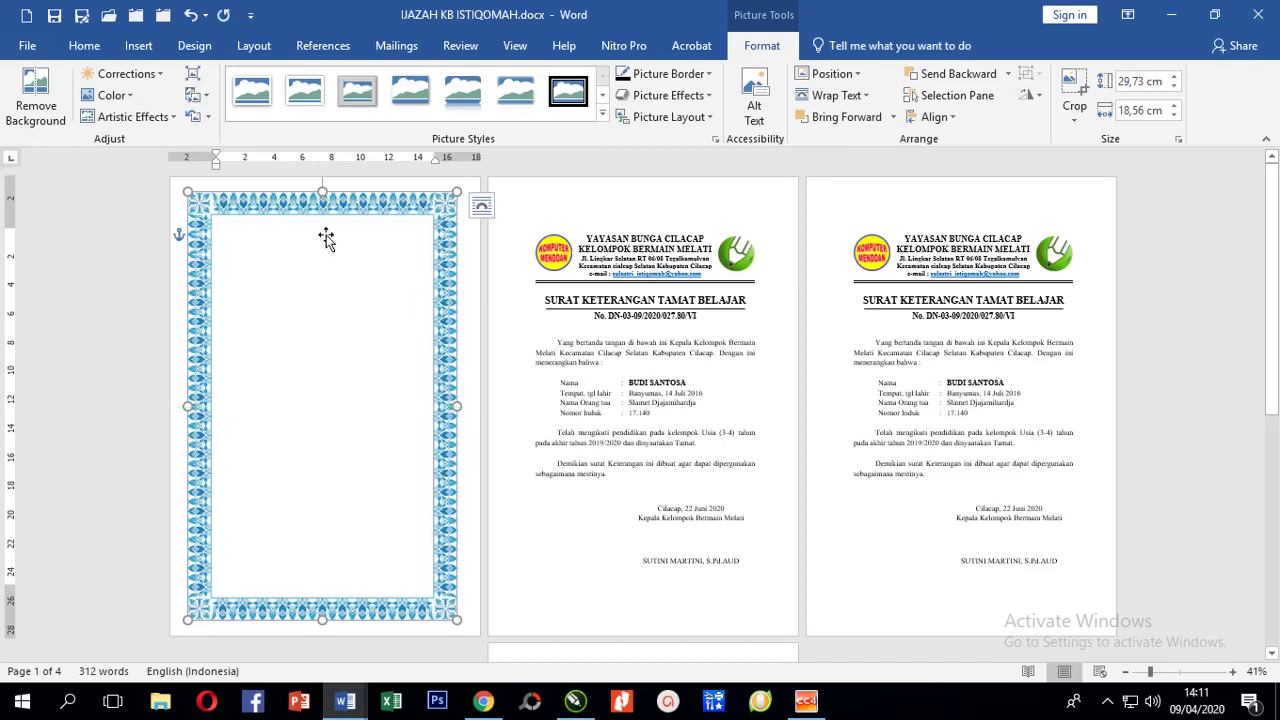
- Set the border Behind Text and stretch it to the page's left and right edges
right_click(296, 207)
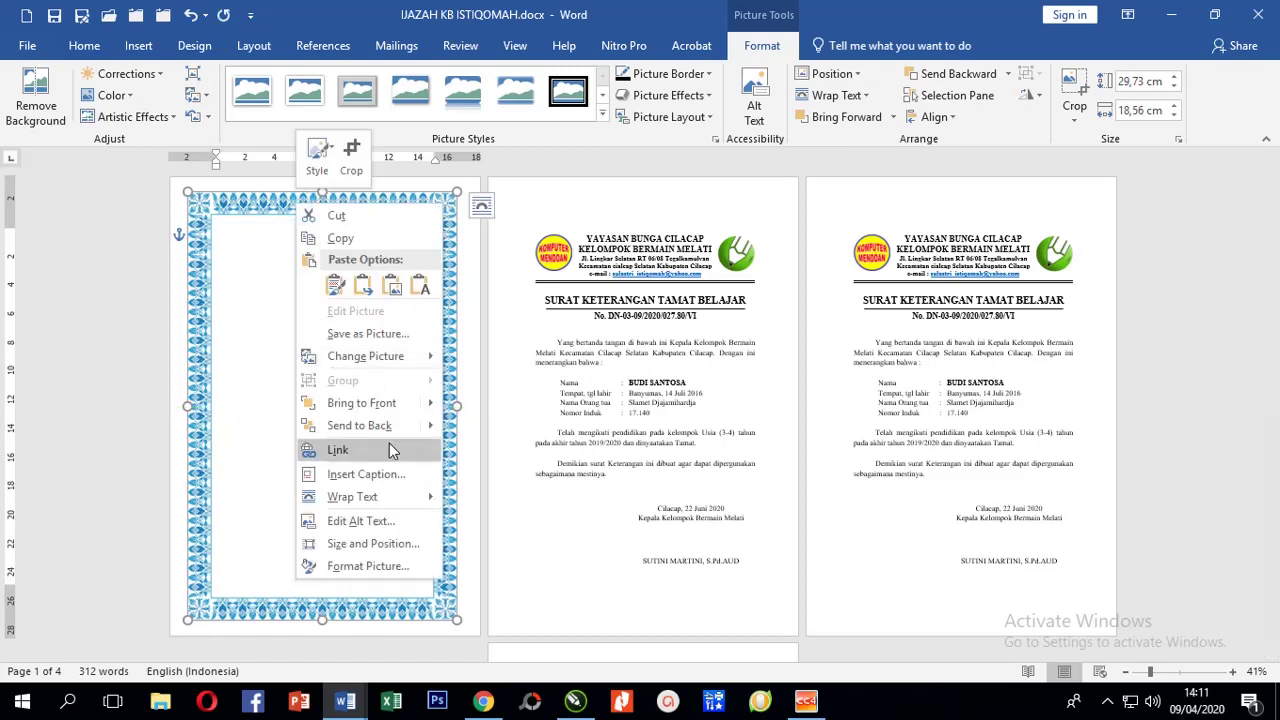
mouse_move(388, 497)
left_click(500, 526)
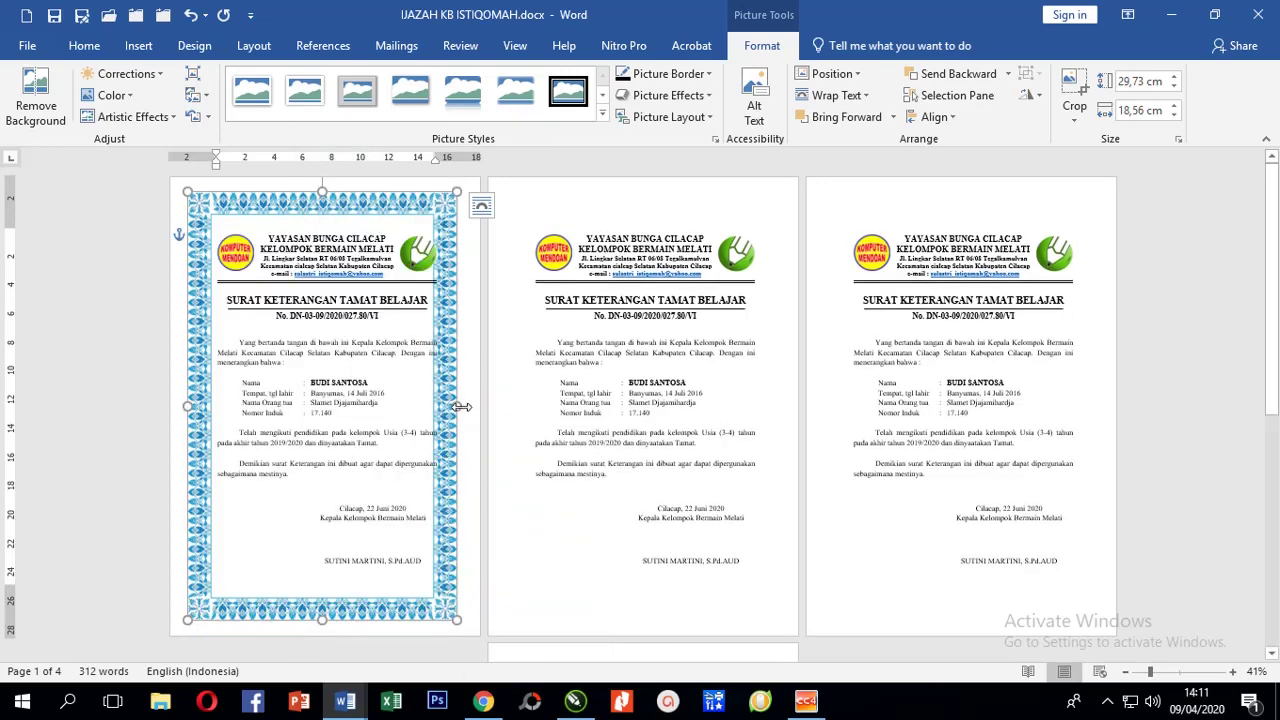
left_click_drag(456, 406, 470, 406)
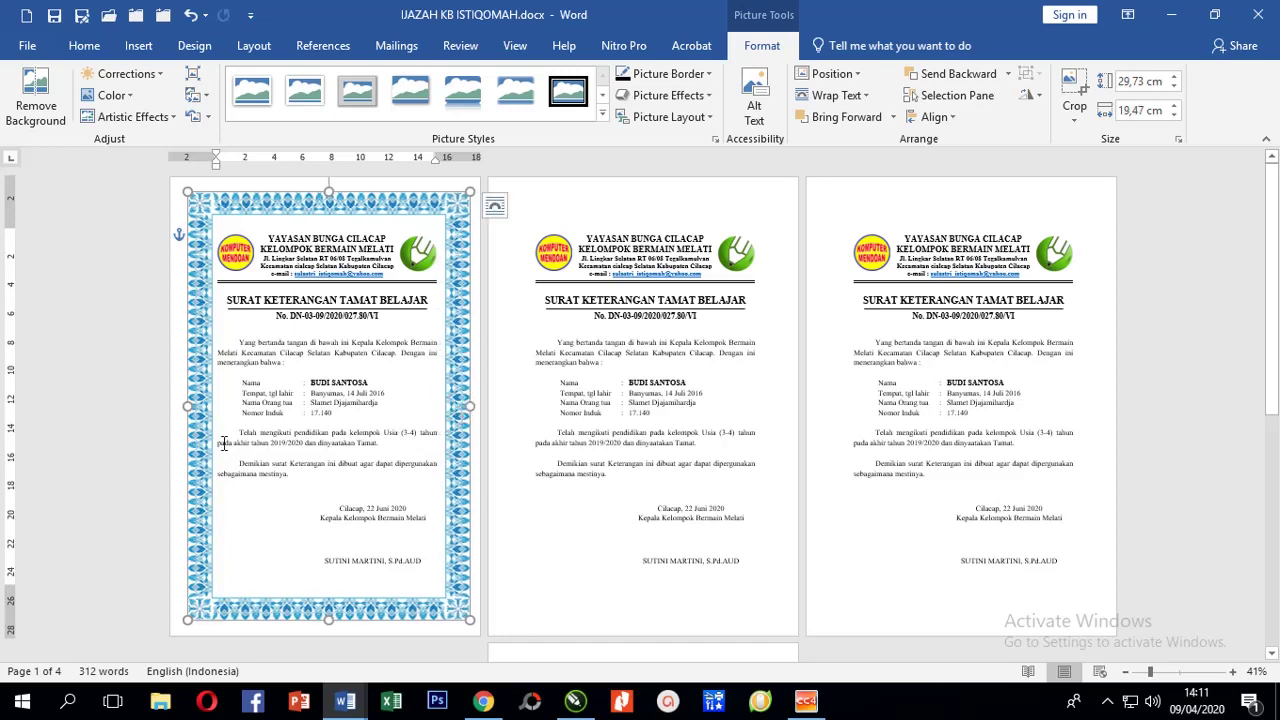
left_click_drag(189, 407, 185, 406)
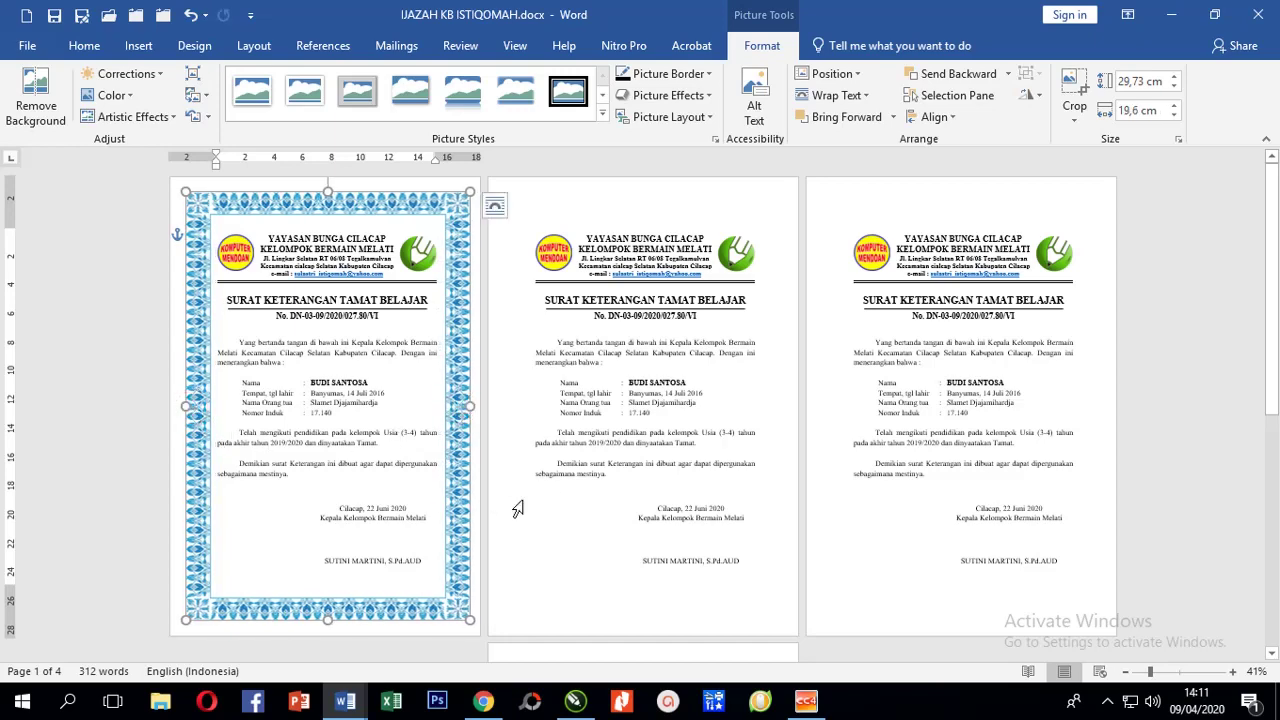
left_click(603, 459)
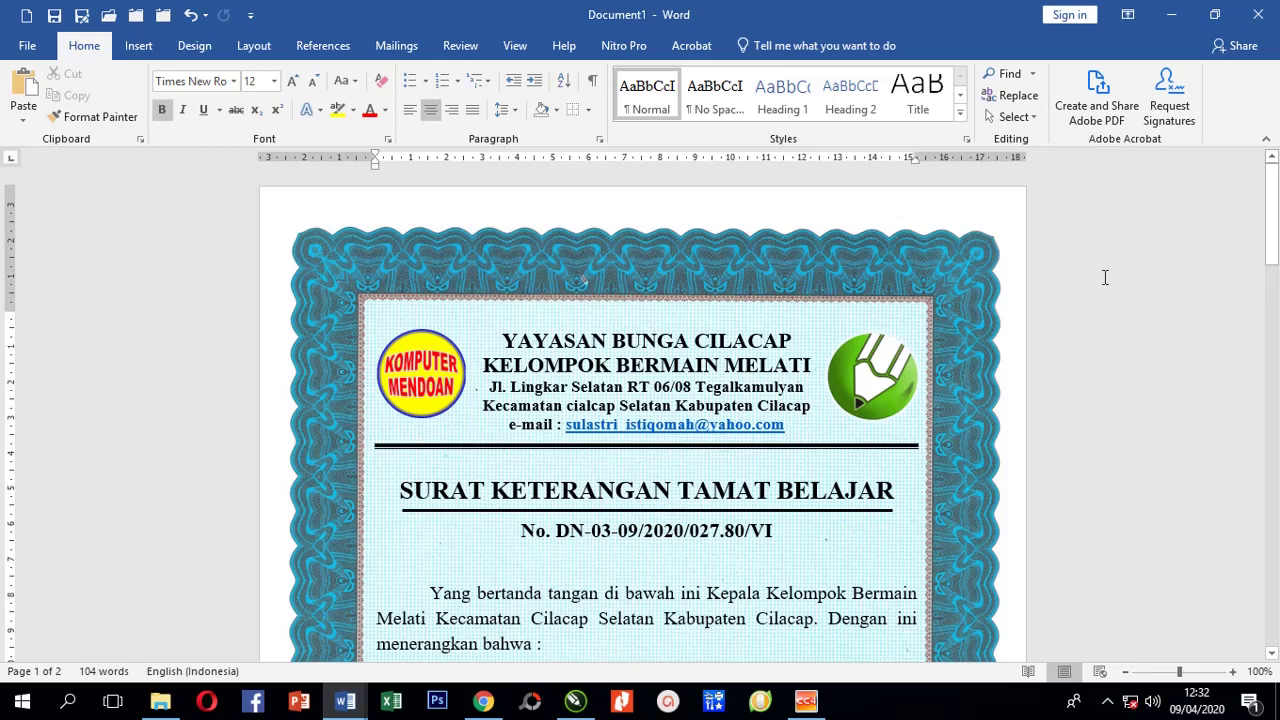
- Select and deselect the teal border in Document1 while scrolling to review the finished certificate page
left_click(756, 264)
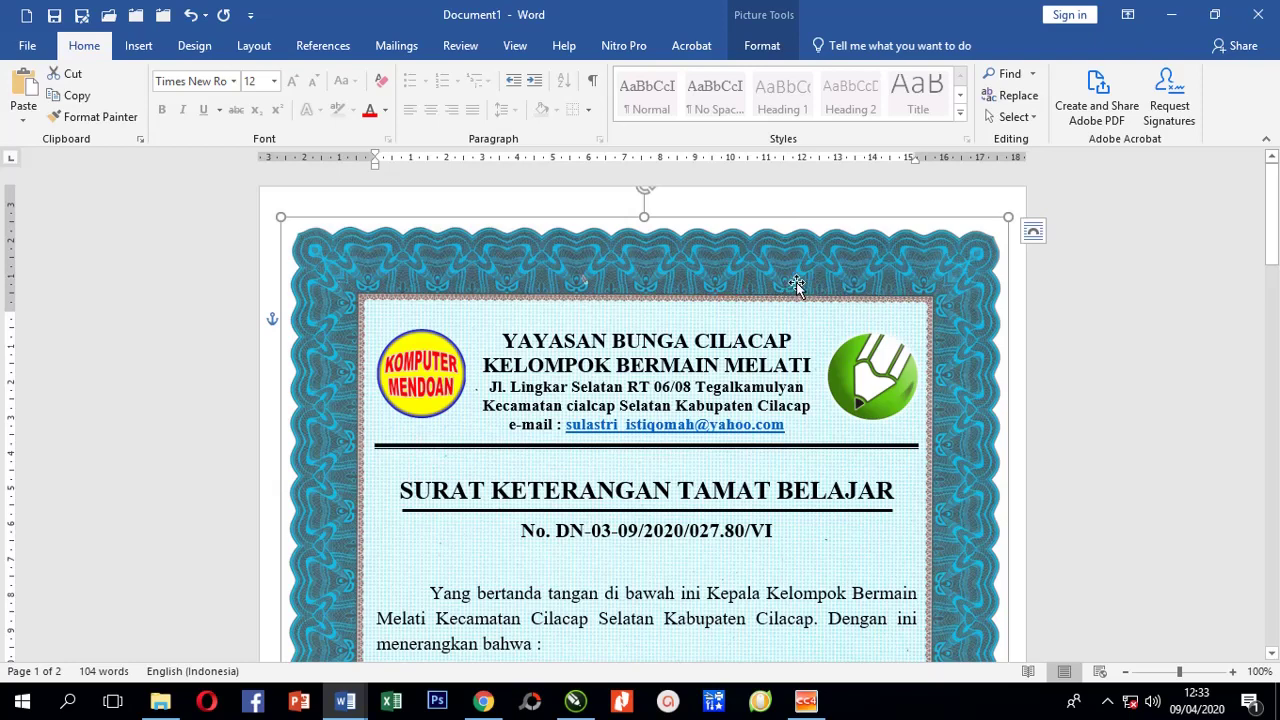
left_click(1105, 258)
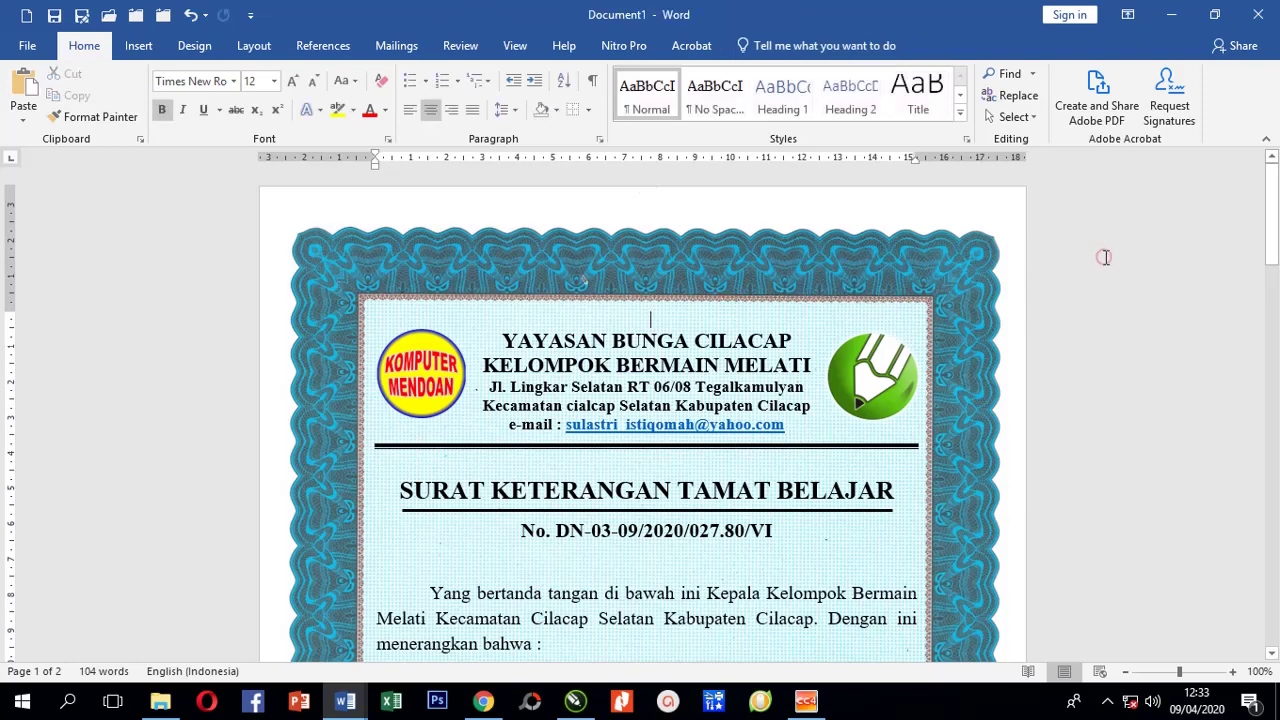
scroll(1058, 263, "down", 2)
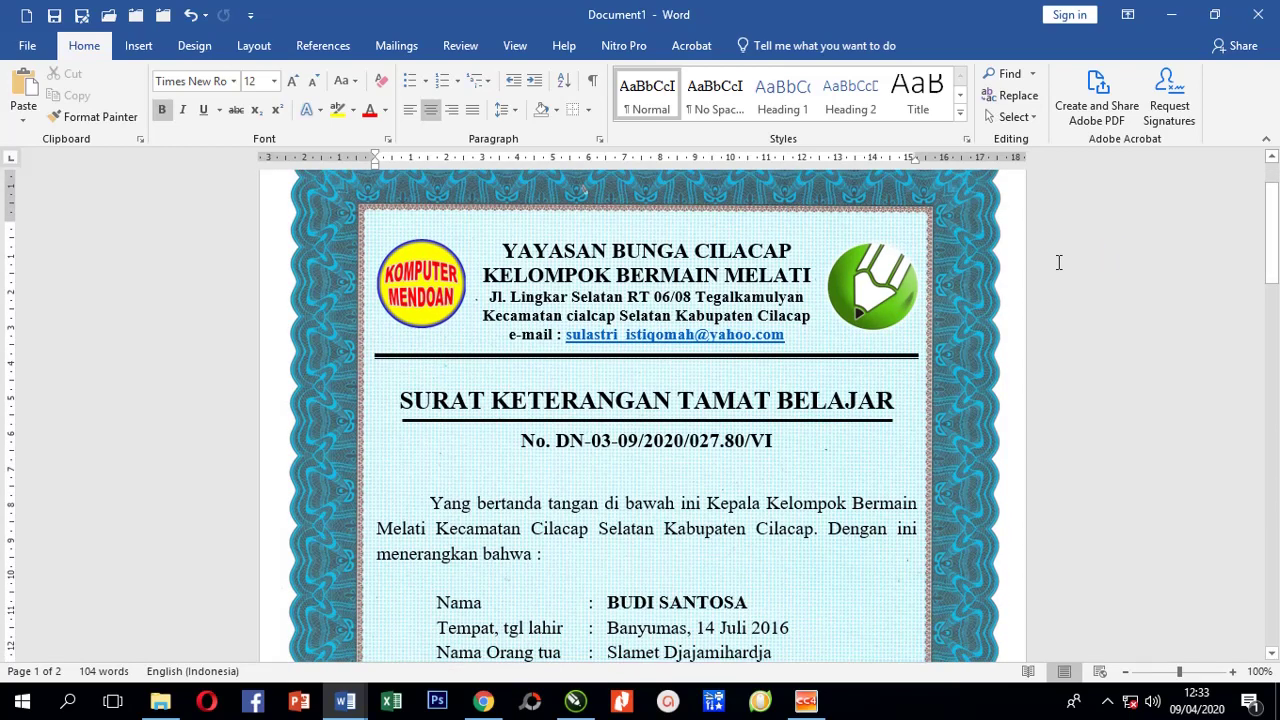
scroll(990, 266, "up", 1)
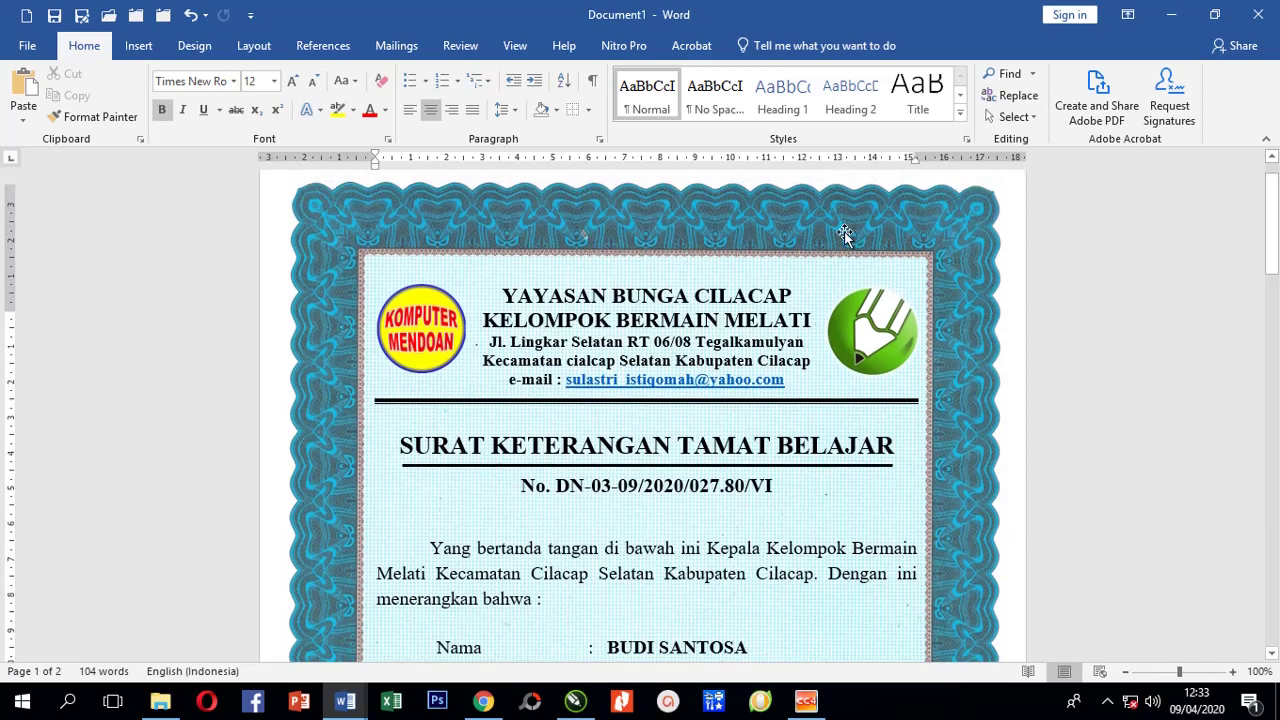
scroll(846, 240, "up", 1)
left_click(845, 266)
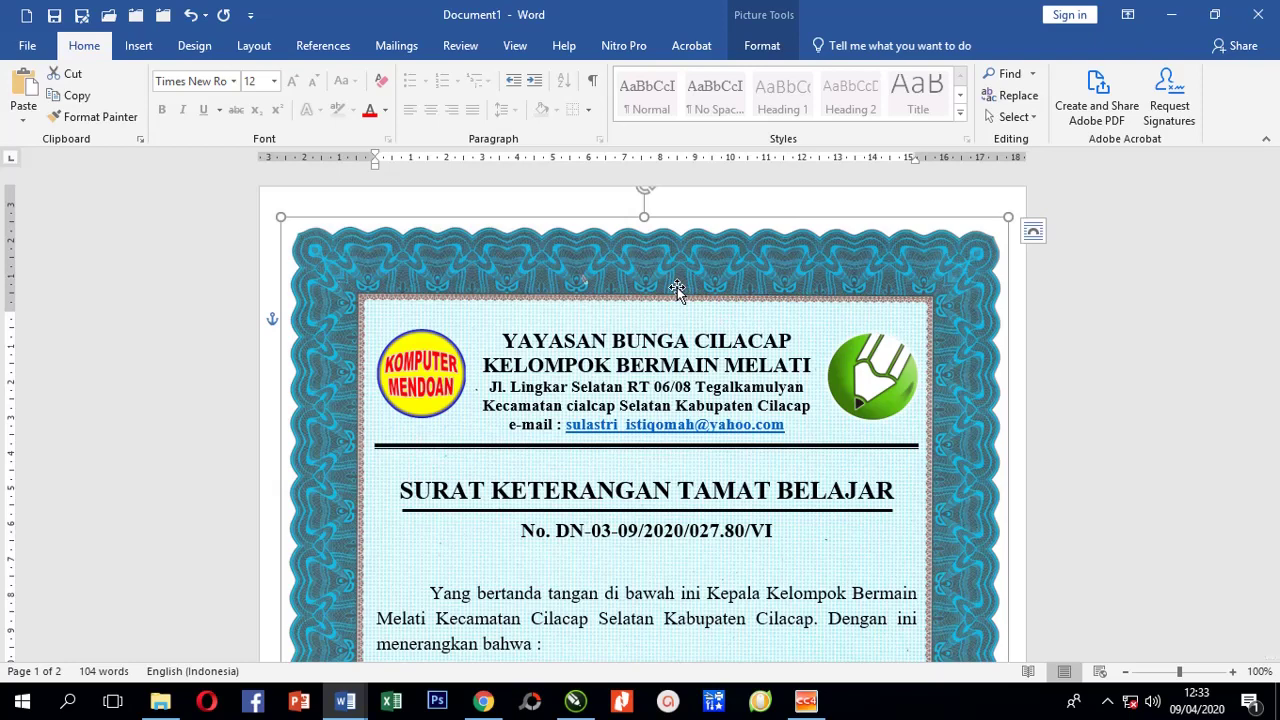
scroll(677, 287, "down", 1)
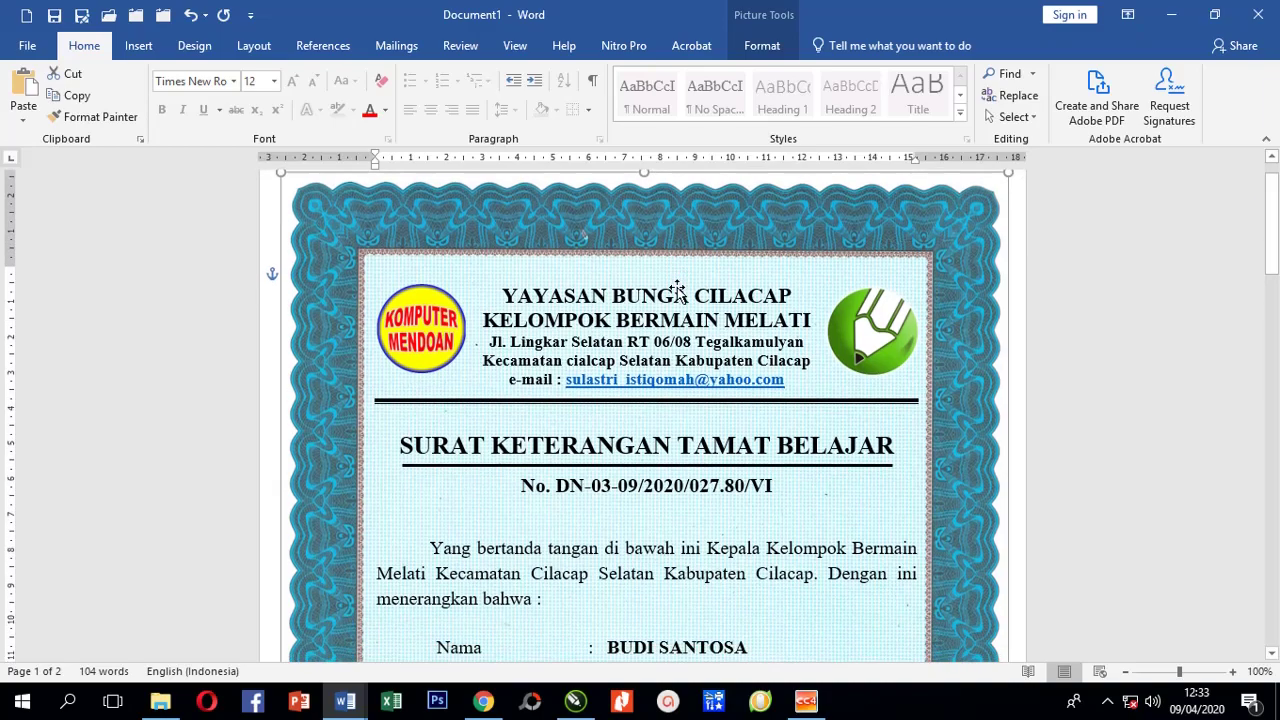
scroll(677, 287, "down", 1)
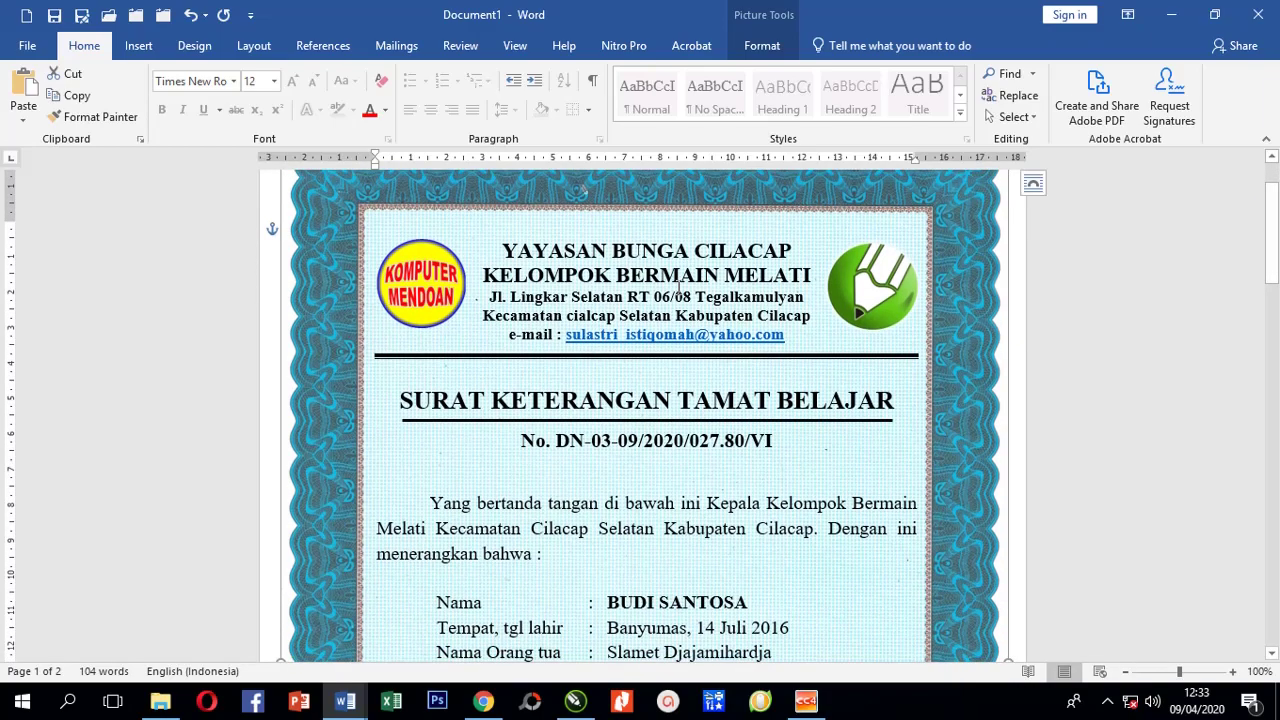
scroll(678, 287, "down", 3)
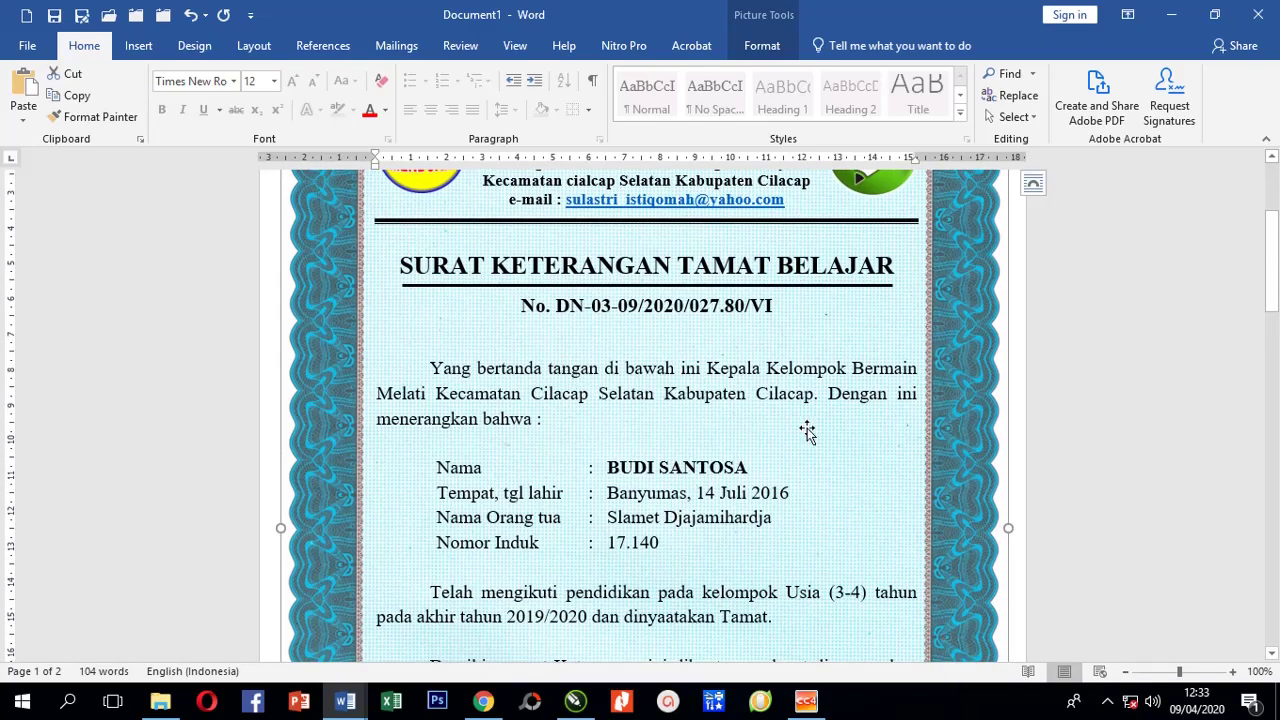
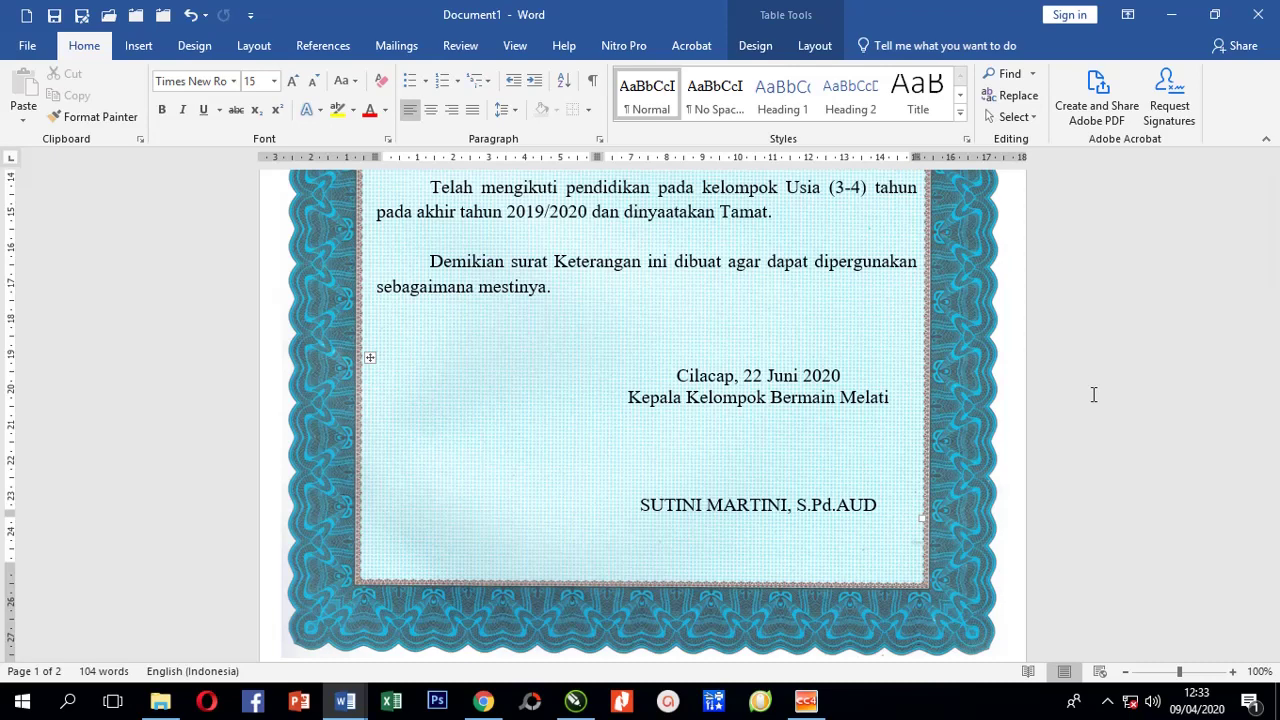
- Review the certificate, checking the student's name line and birthplace entry
scroll(1077, 380, "down", 3, "ctrl")
scroll(1077, 380, "down", 1, "ctrl")
scroll(1048, 369, "up", 1)
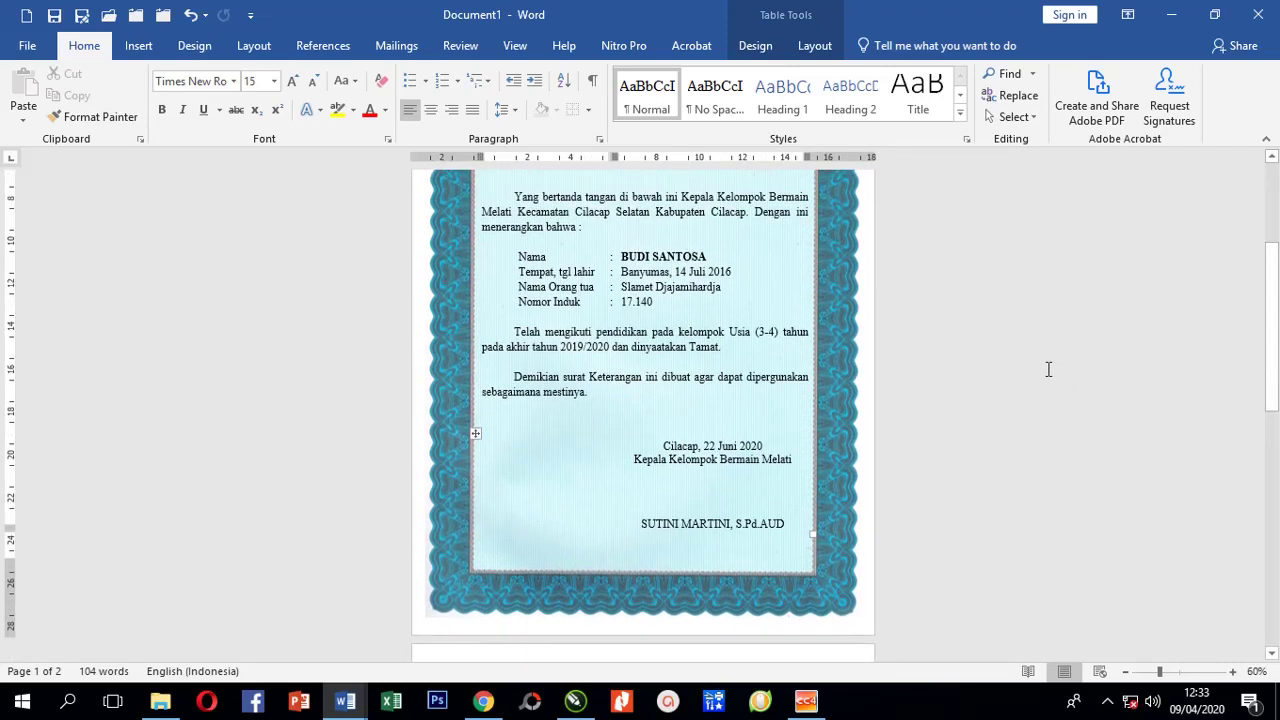
scroll(1048, 369, "up", 2)
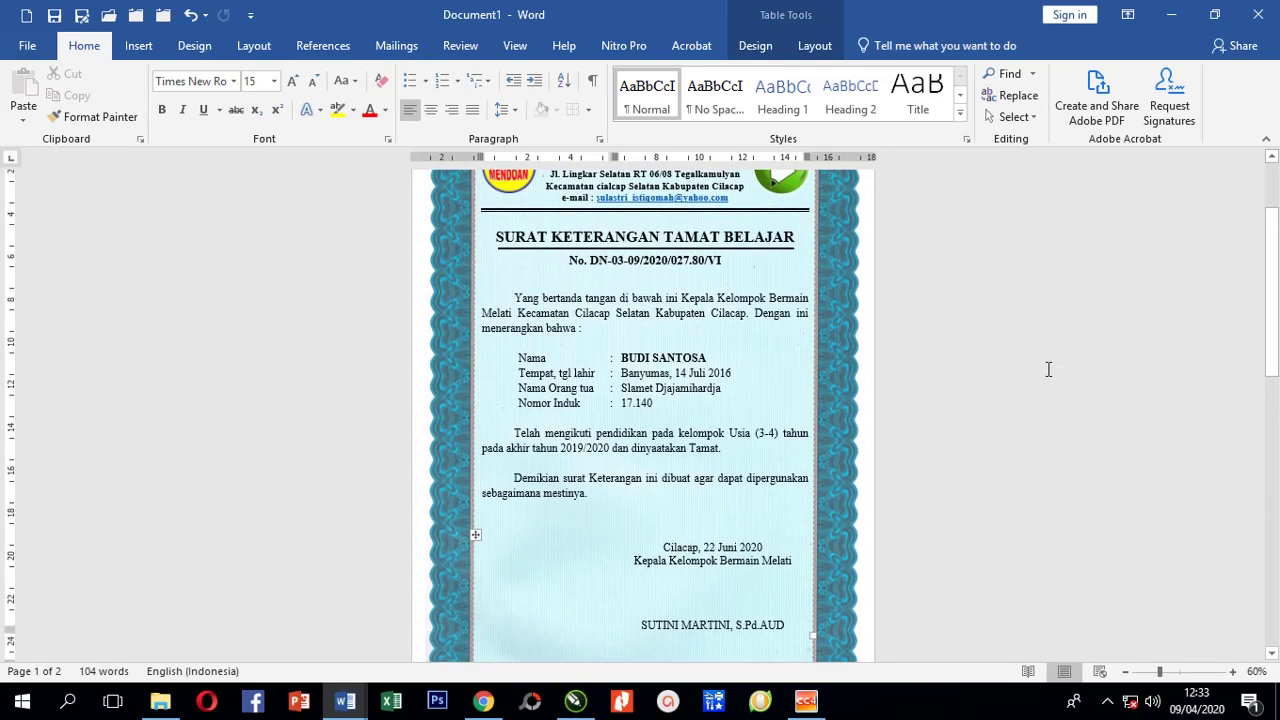
scroll(1048, 369, "up", 1)
scroll(1048, 369, "up", 1)
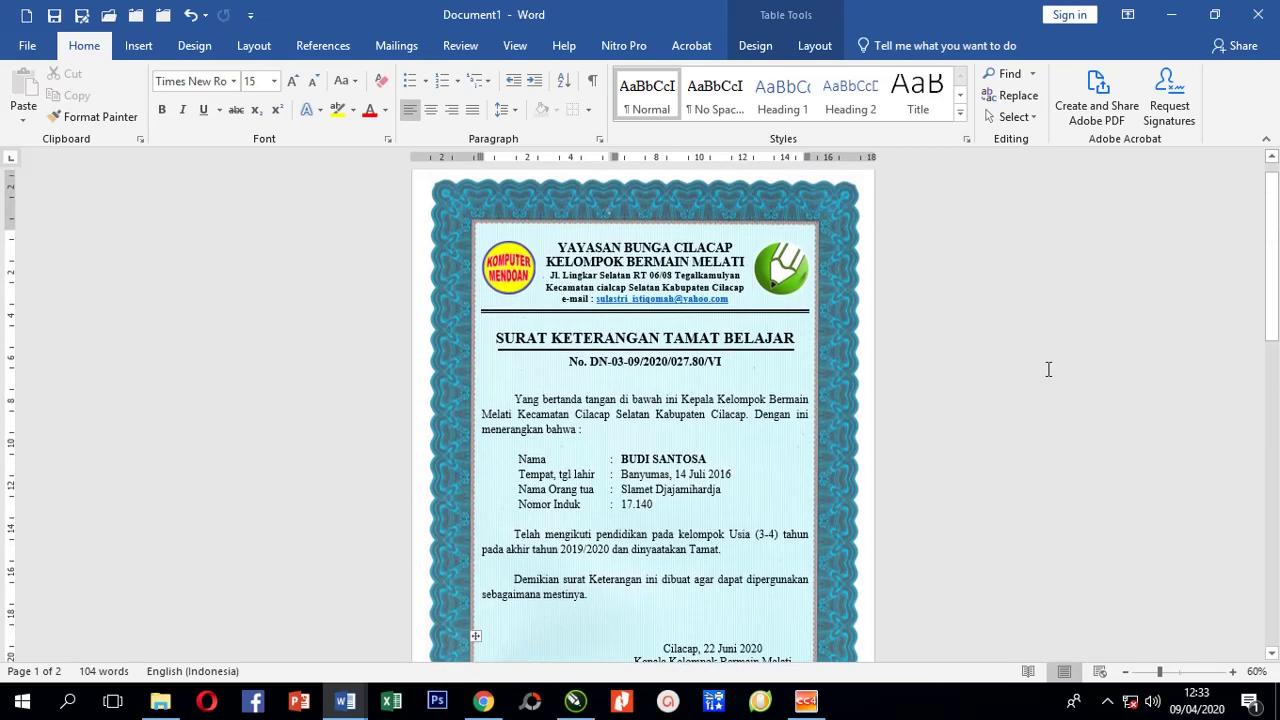
scroll(1048, 369, "down", 1)
scroll(1048, 369, "down", 1)
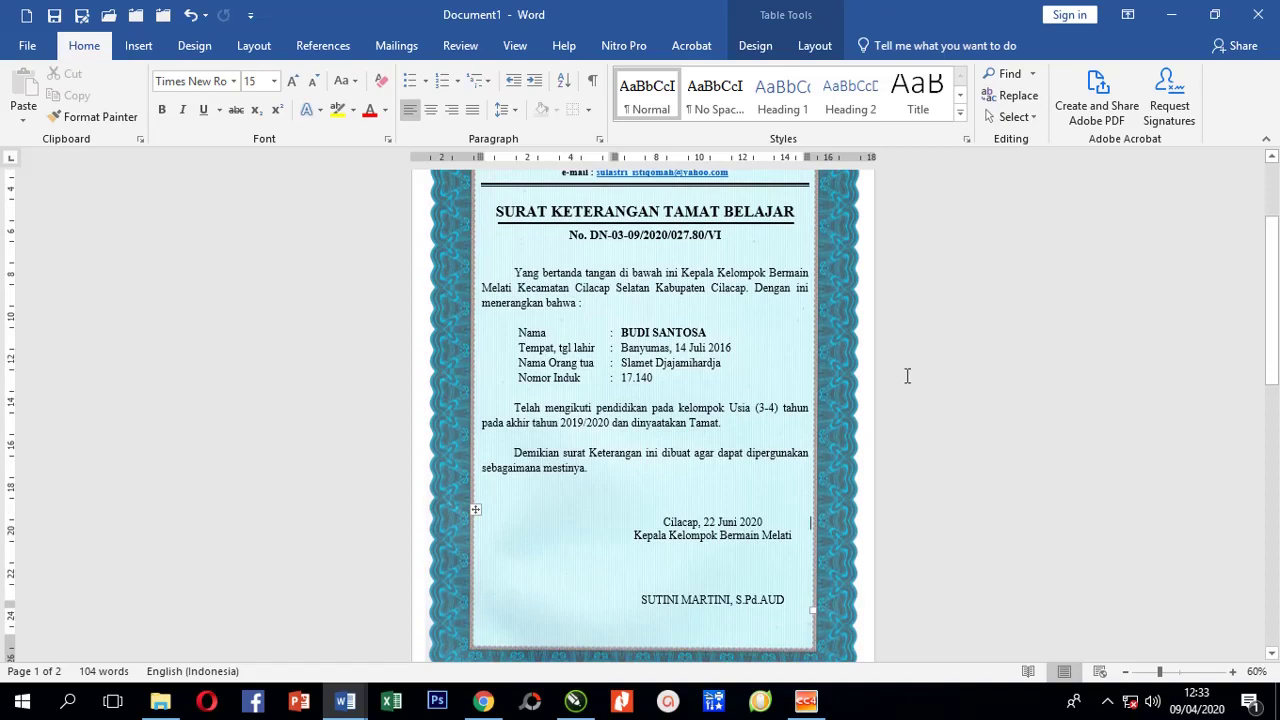
scroll(683, 388, "up", 7, "ctrl")
scroll(655, 410, "up", 5)
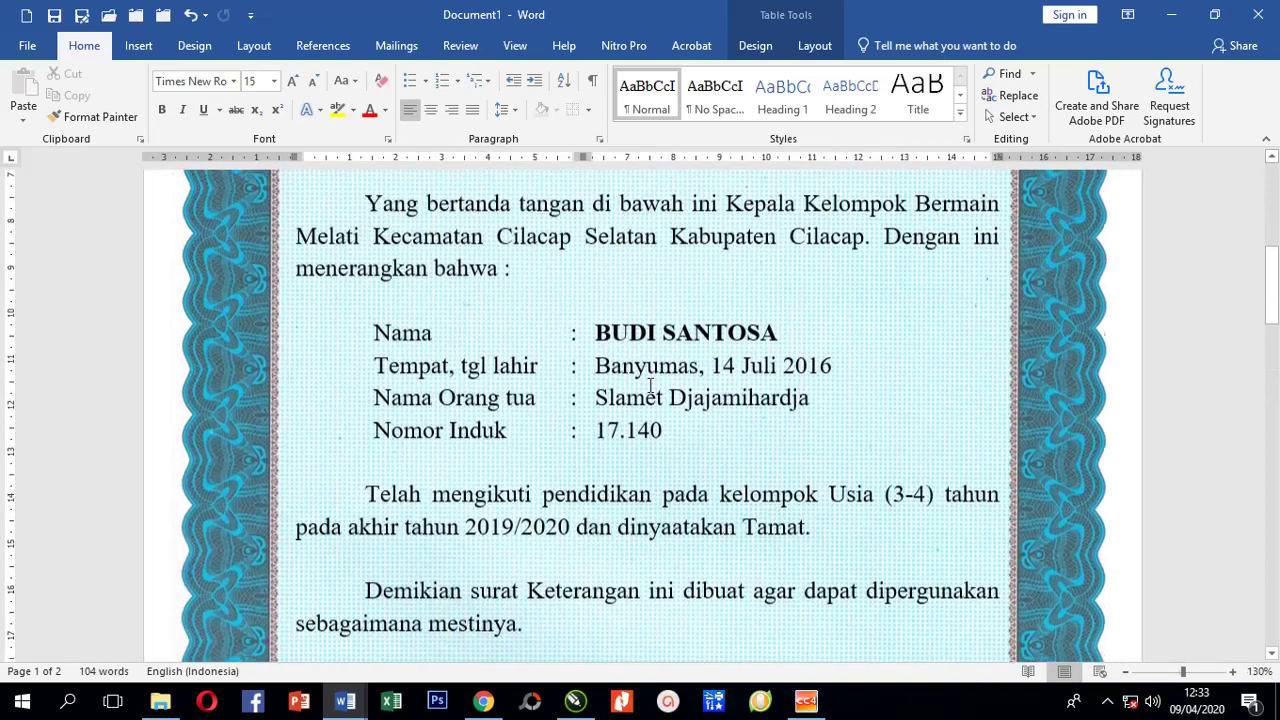
left_click(611, 354)
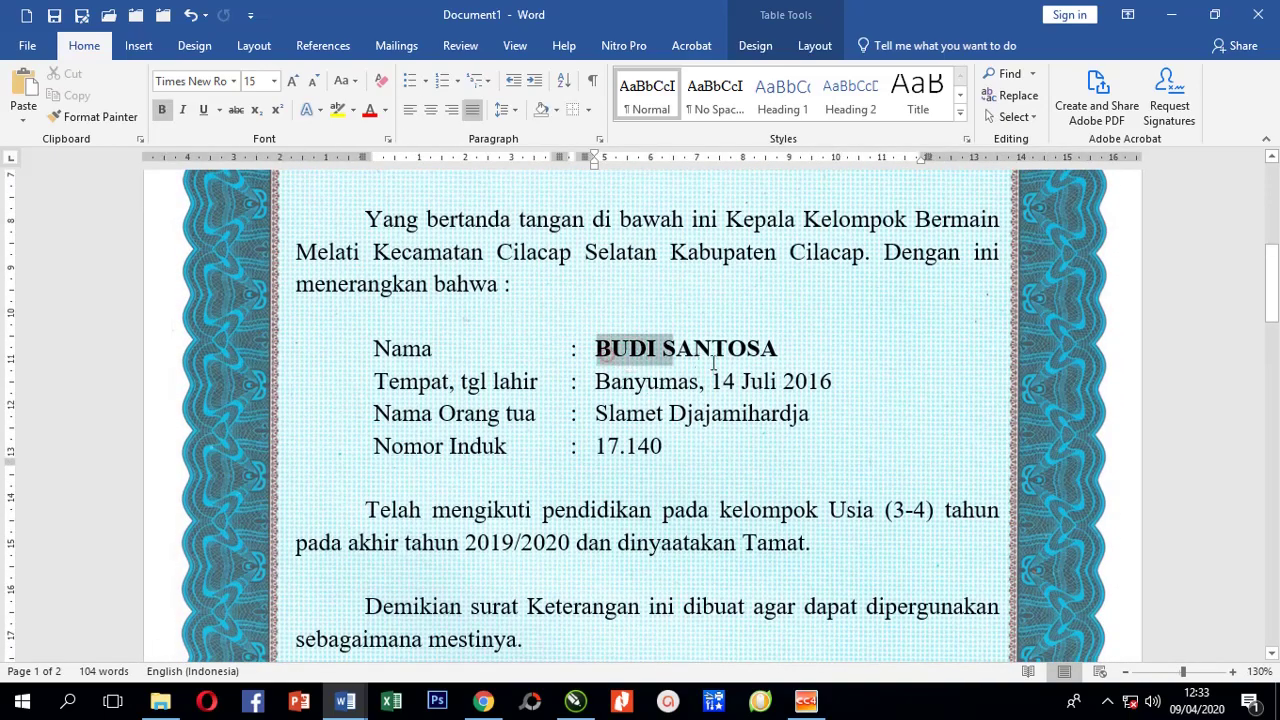
triple_click(611, 354)
left_click(690, 383)
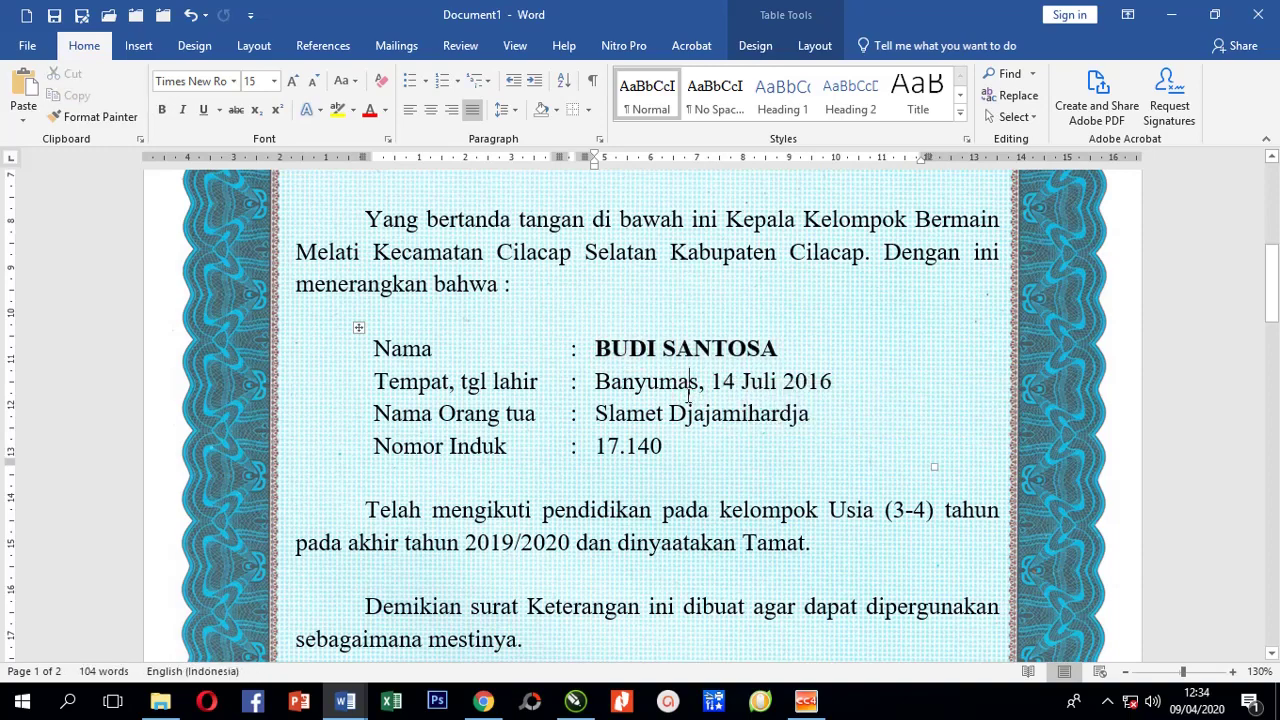
- Select the whole certificate, border and letterhead included, and paste it onto blank page 2
scroll(688, 395, "down", 2)
scroll(635, 412, "down", 2)
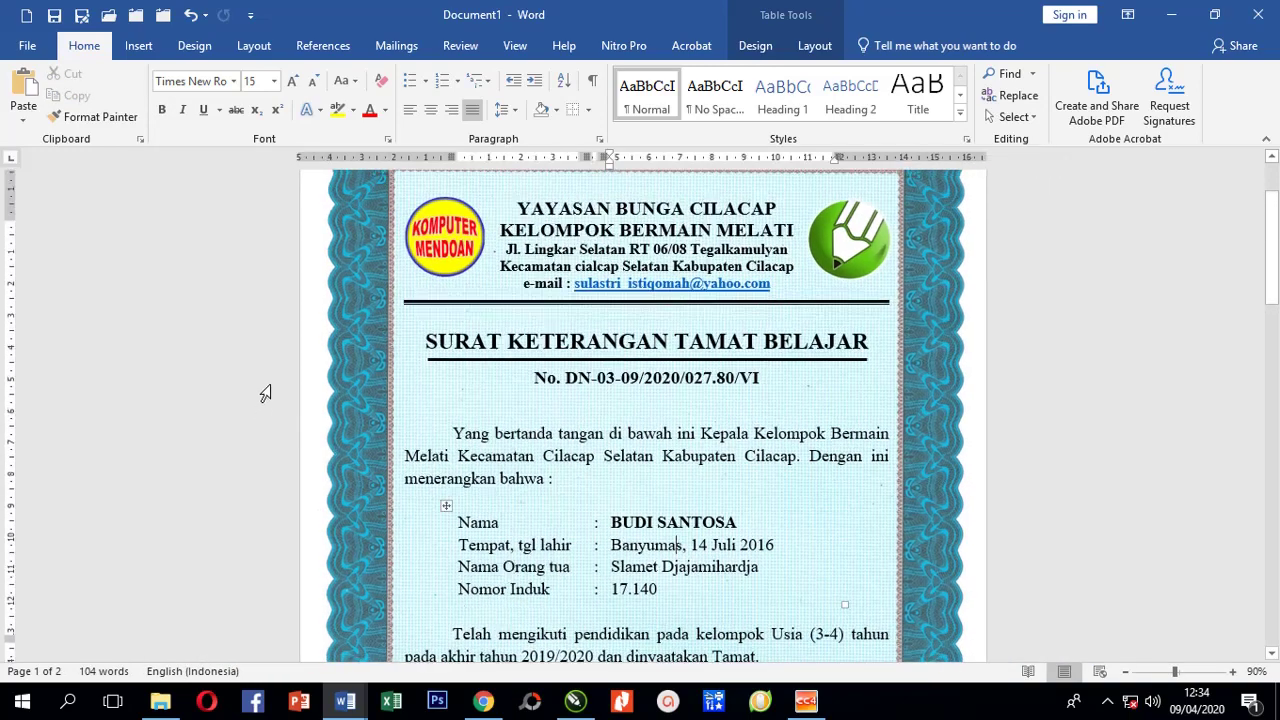
scroll(268, 370, "up", 2)
left_click(255, 216)
left_click(250, 310)
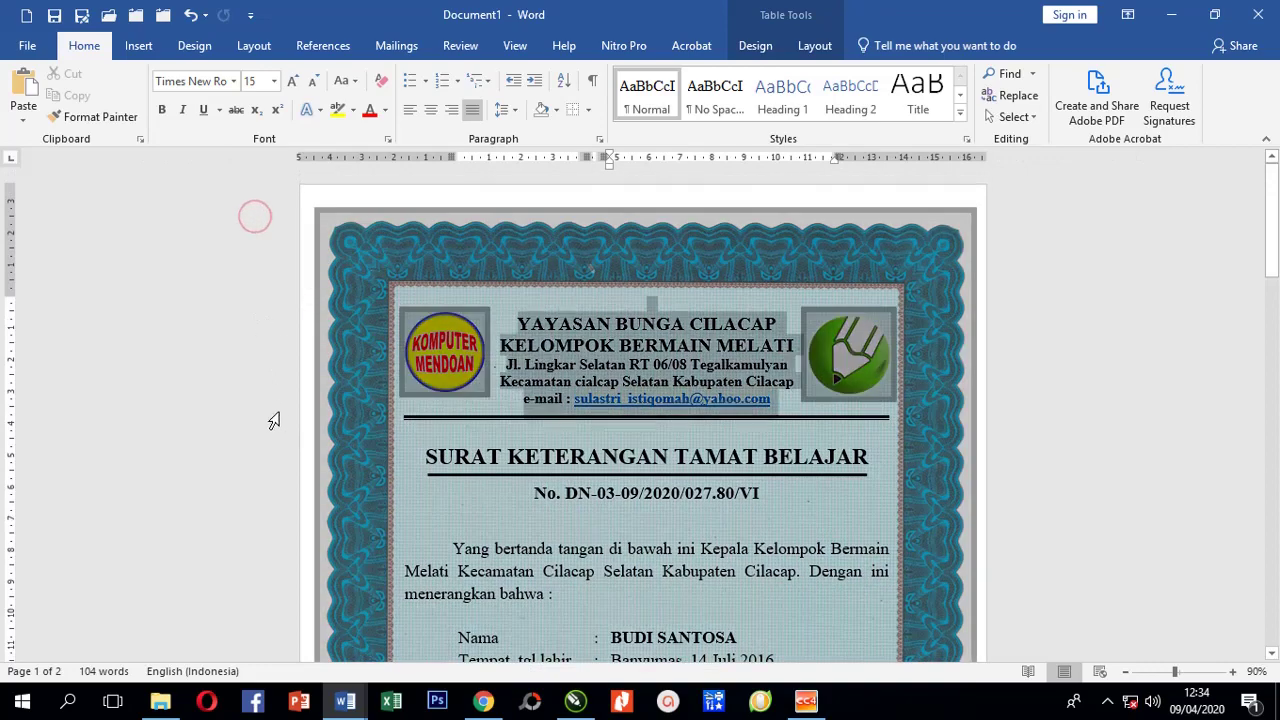
scroll(834, 377, "down", 4)
scroll(855, 395, "down", 5)
scroll(862, 400, "down", 2)
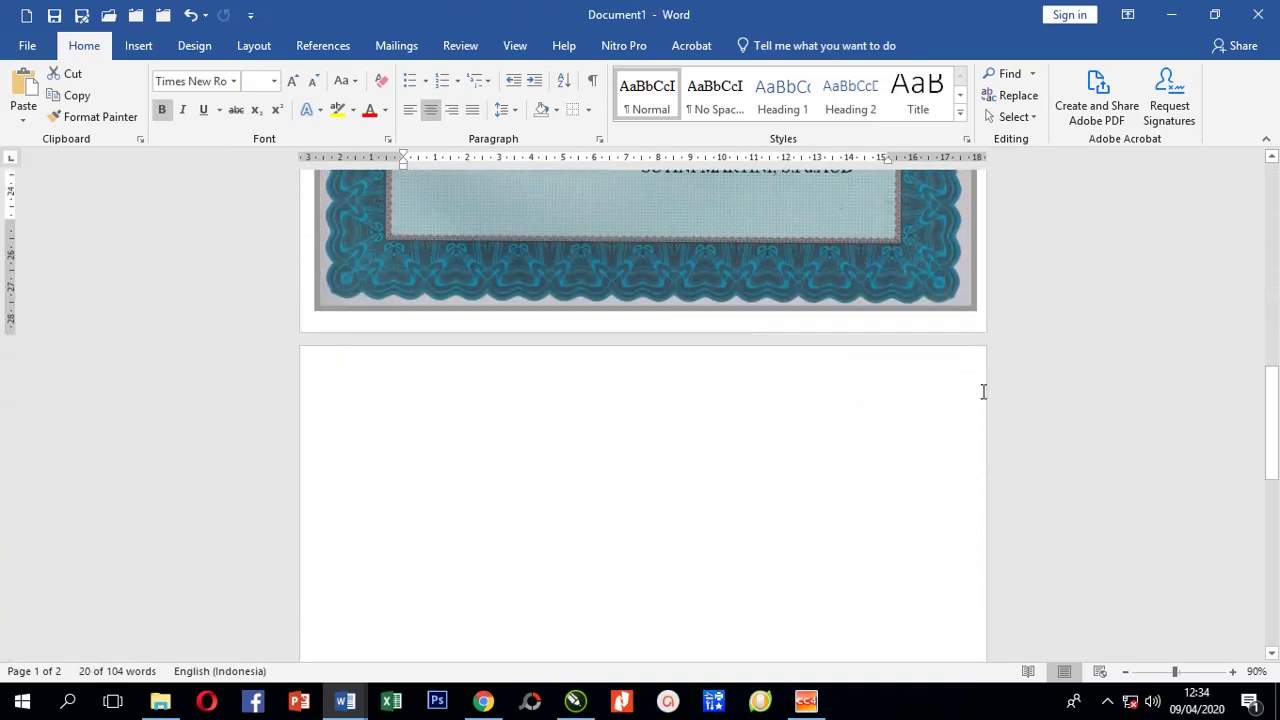
triple_click(1070, 316)
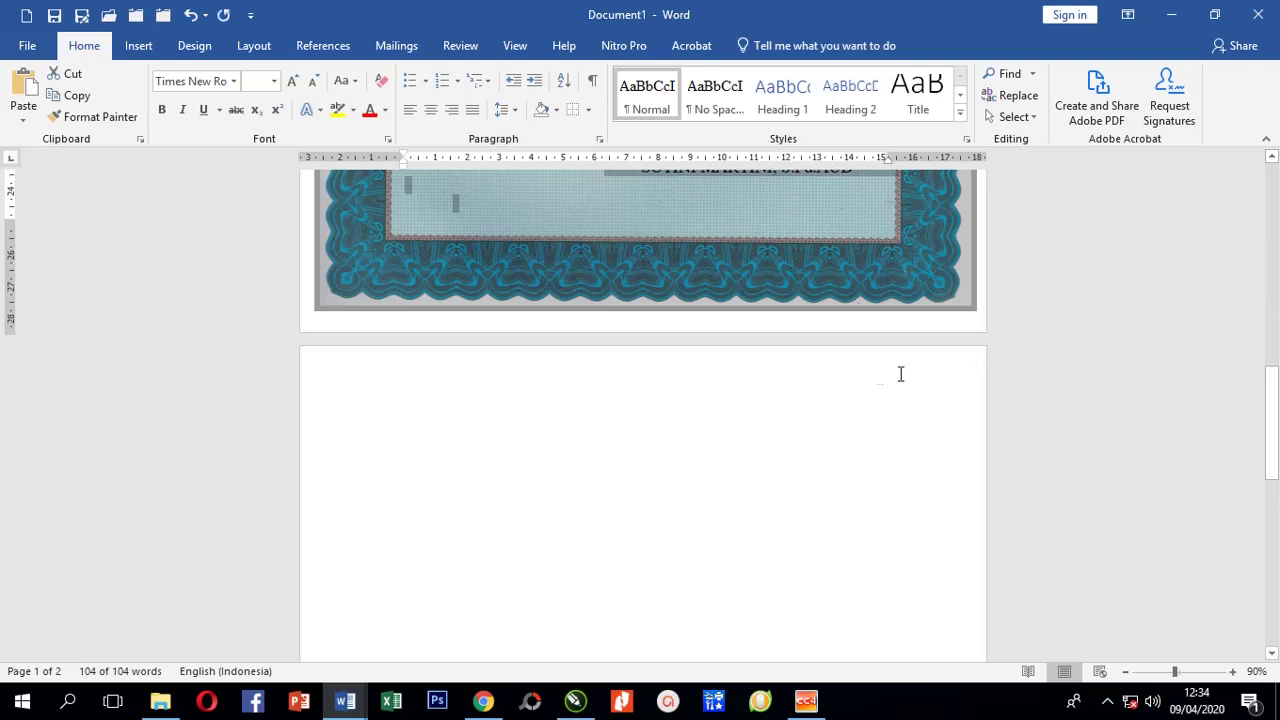
left_click(418, 403)
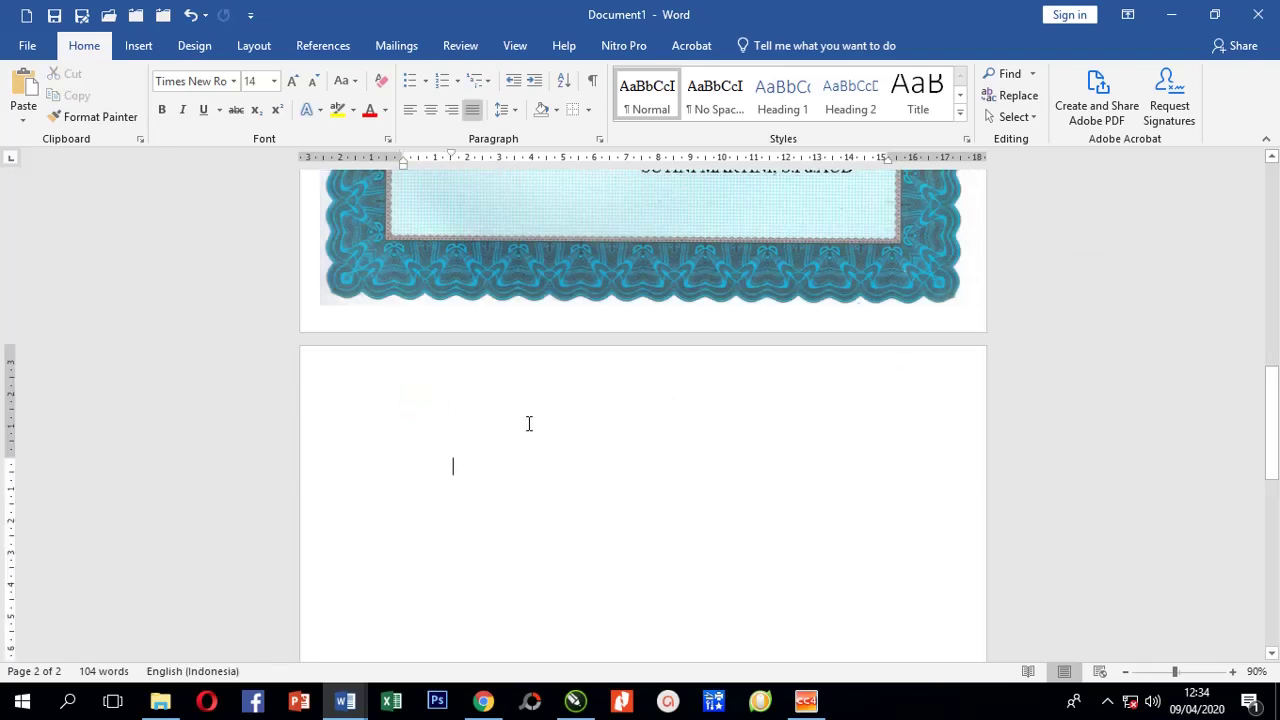
key("ctrl+v")
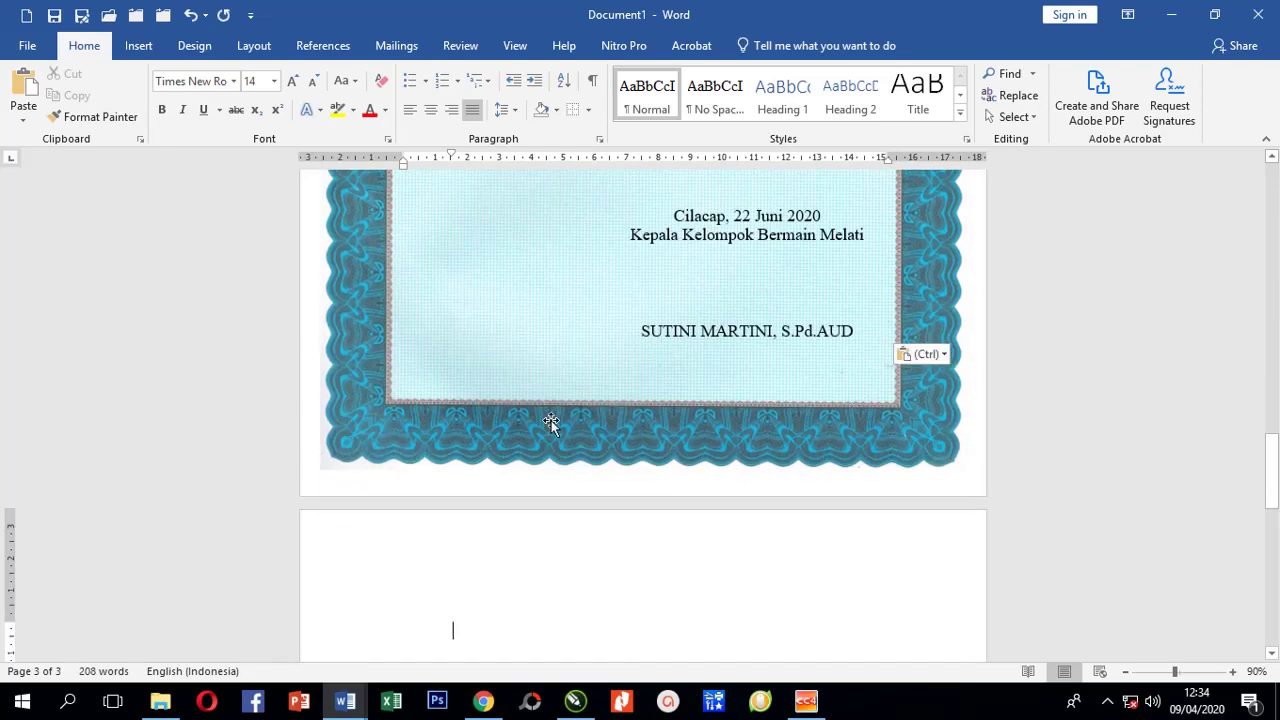
- Switch the View to Multiple Pages to compare the two certificates side by side
scroll(552, 425, "up", 8)
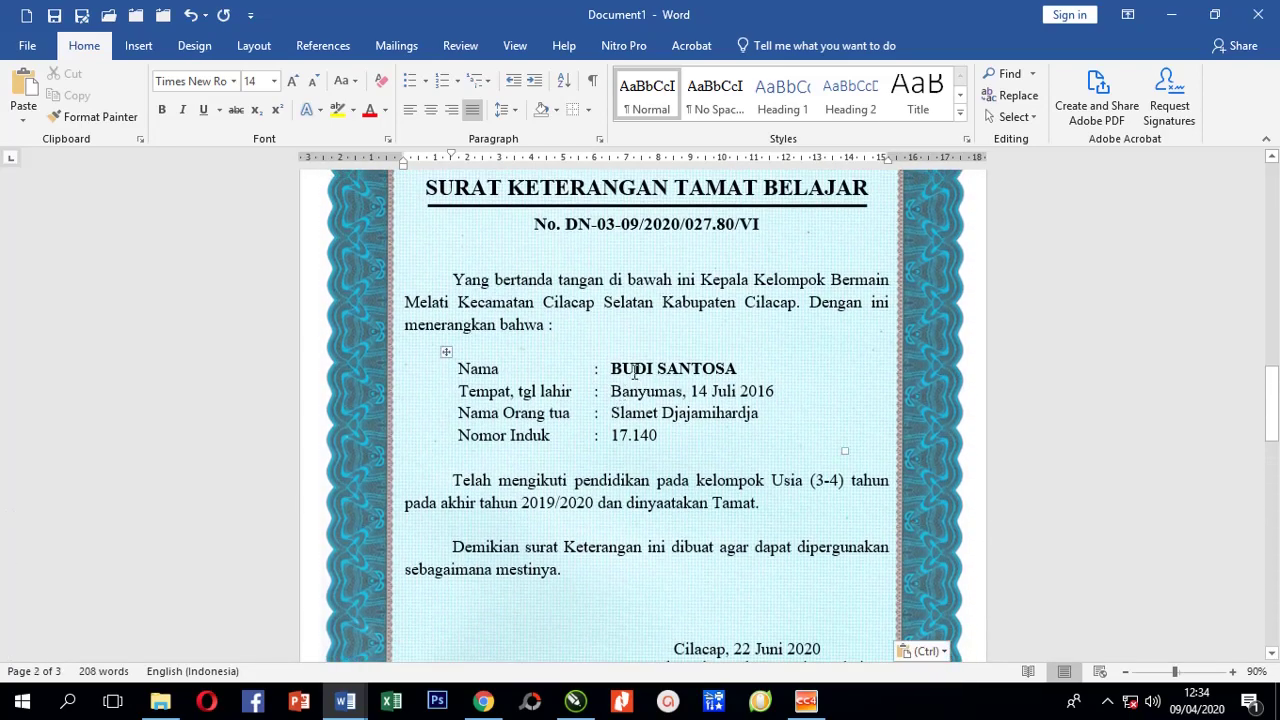
left_click(634, 371)
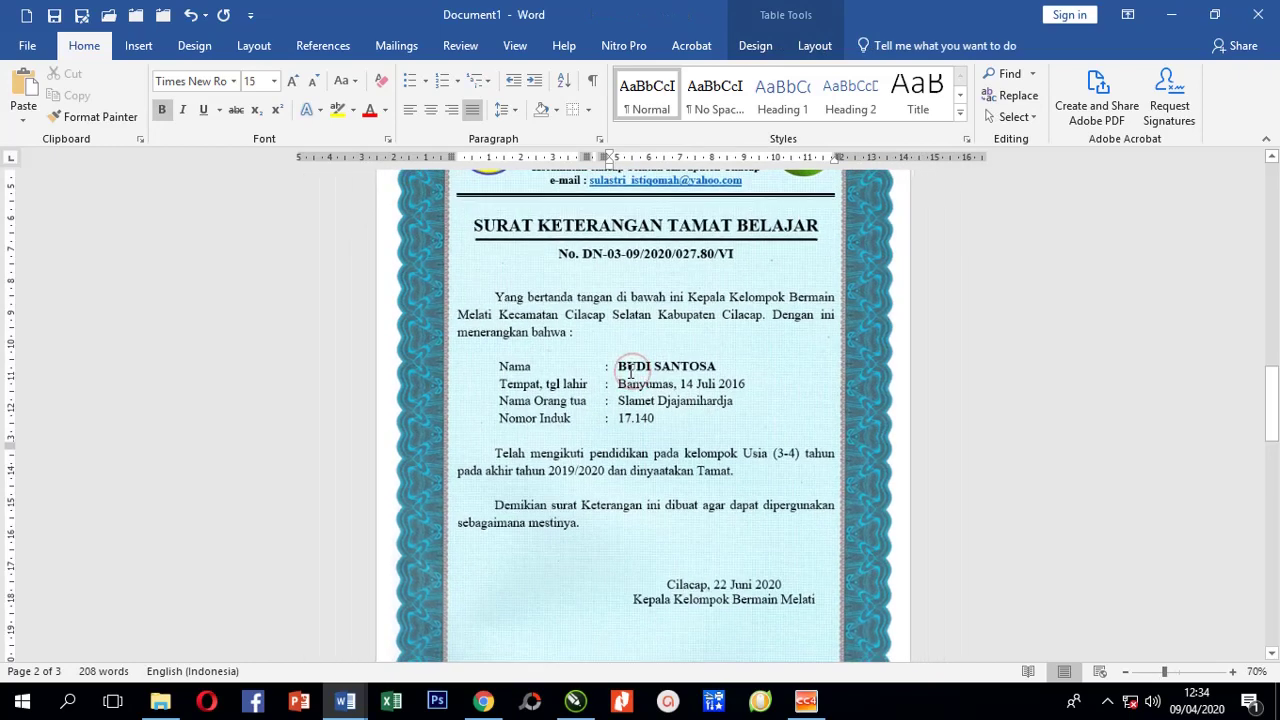
scroll(634, 371, "down", 2, "ctrl")
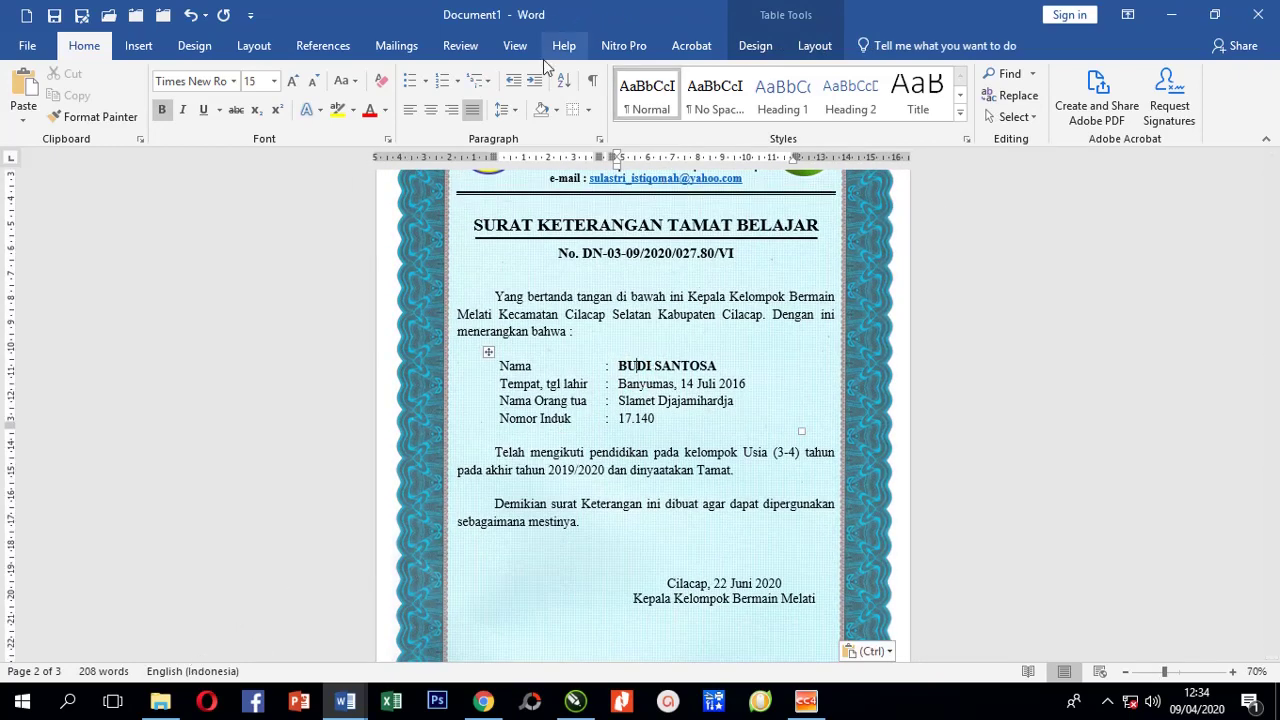
left_click(515, 46)
left_click(556, 95)
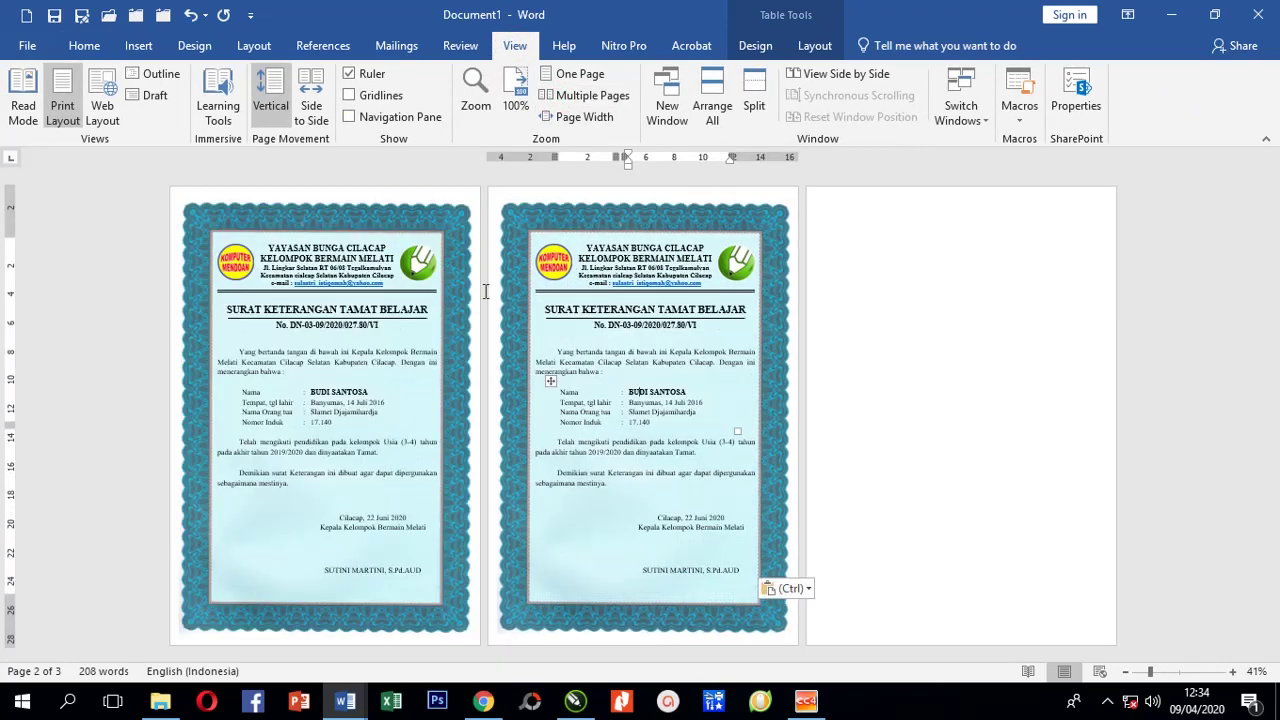
- Paste the certificate onto blank page 3 and put the cursor in its name table
left_click(897, 223)
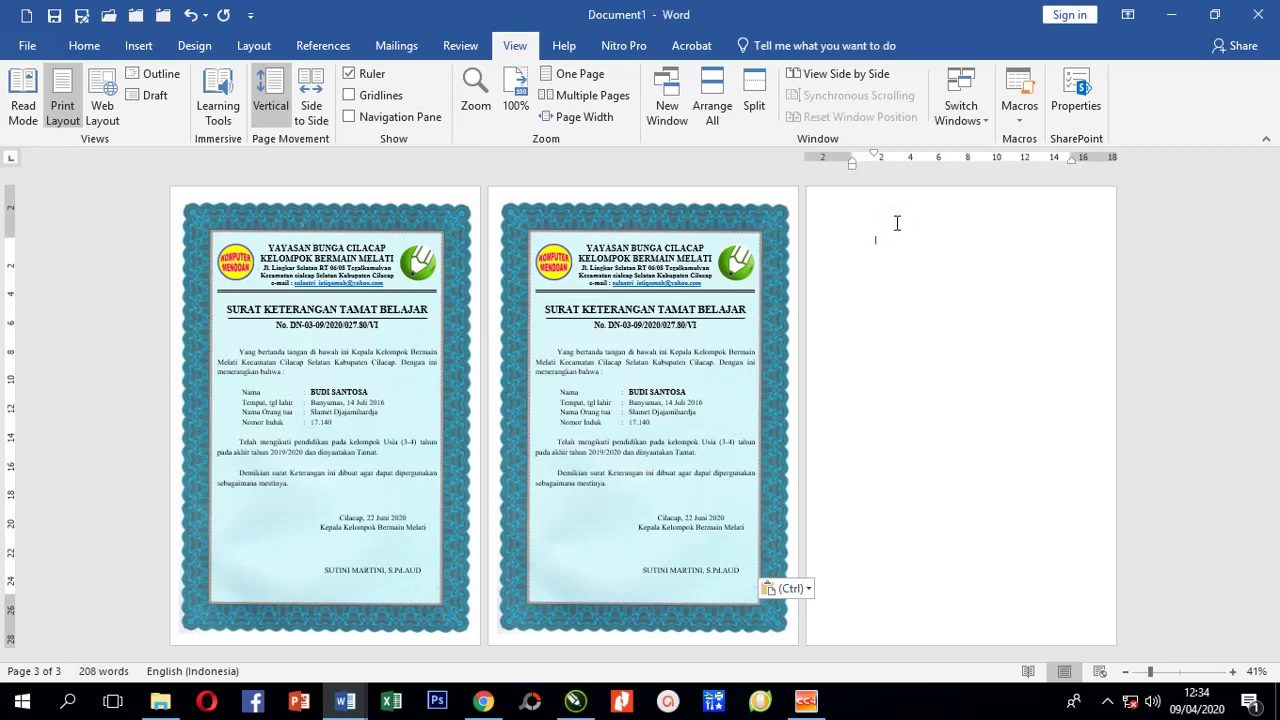
key("ctrl+v")
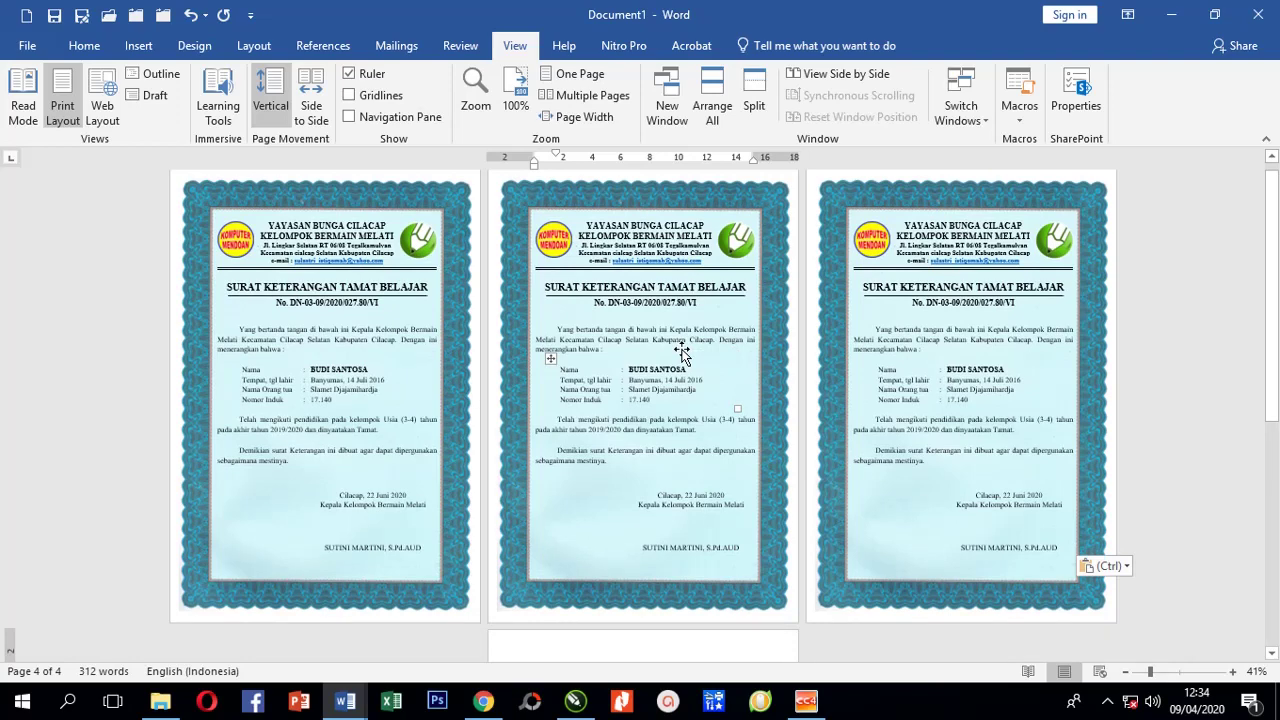
scroll(1154, 354, "down", 1)
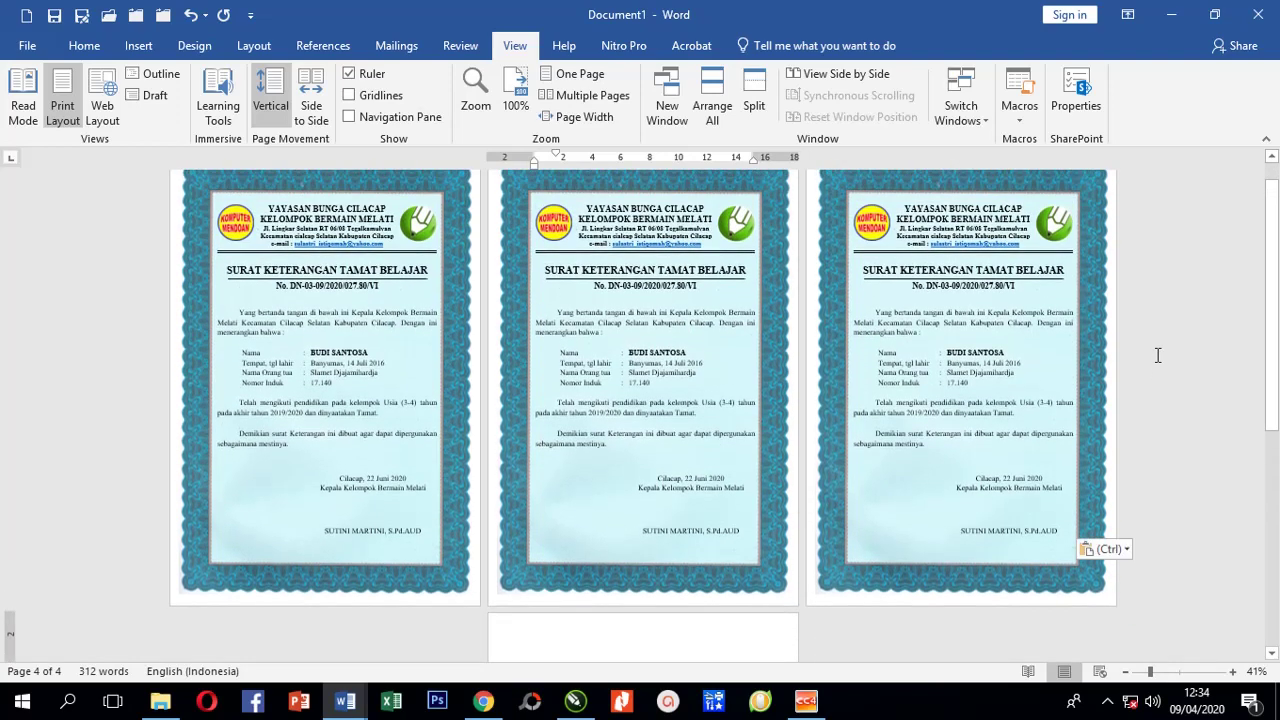
left_click(1158, 347)
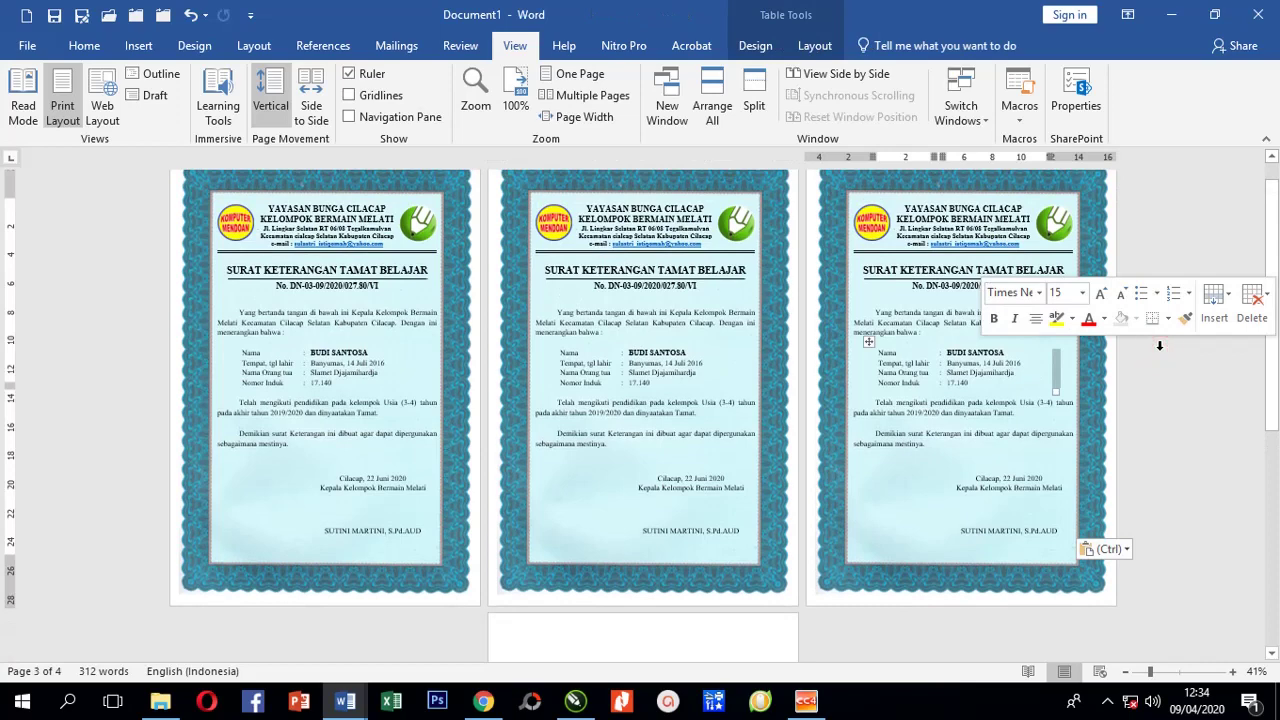